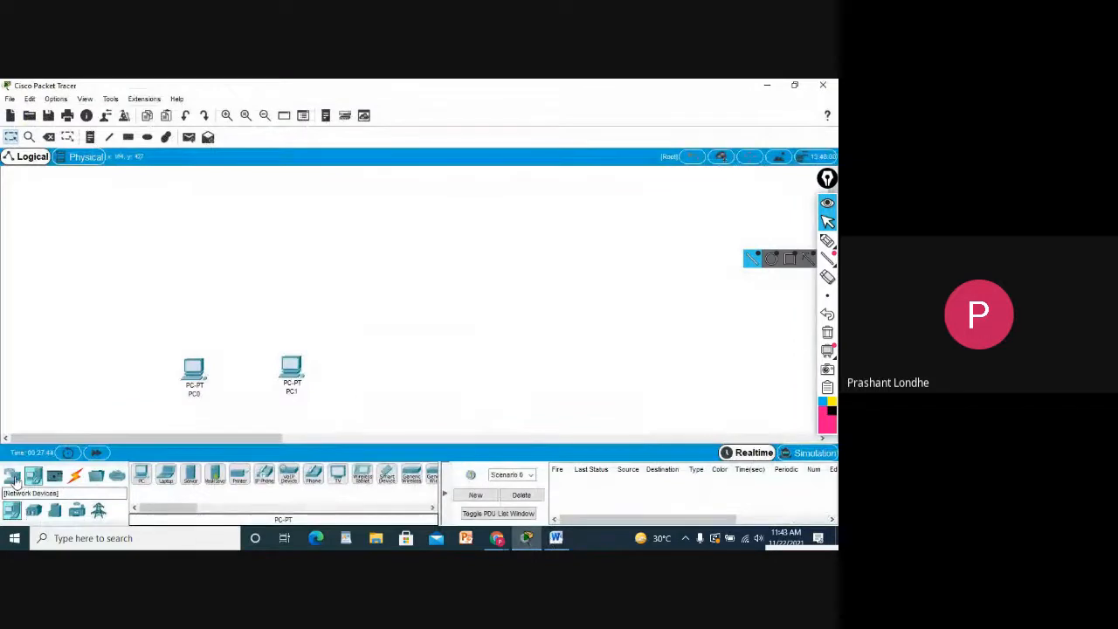
- Place two 2960-24TT switches in the workspace, one above and outside each of the two PCs
left_click(12, 475)
left_click(33, 510)
left_click(143, 476)
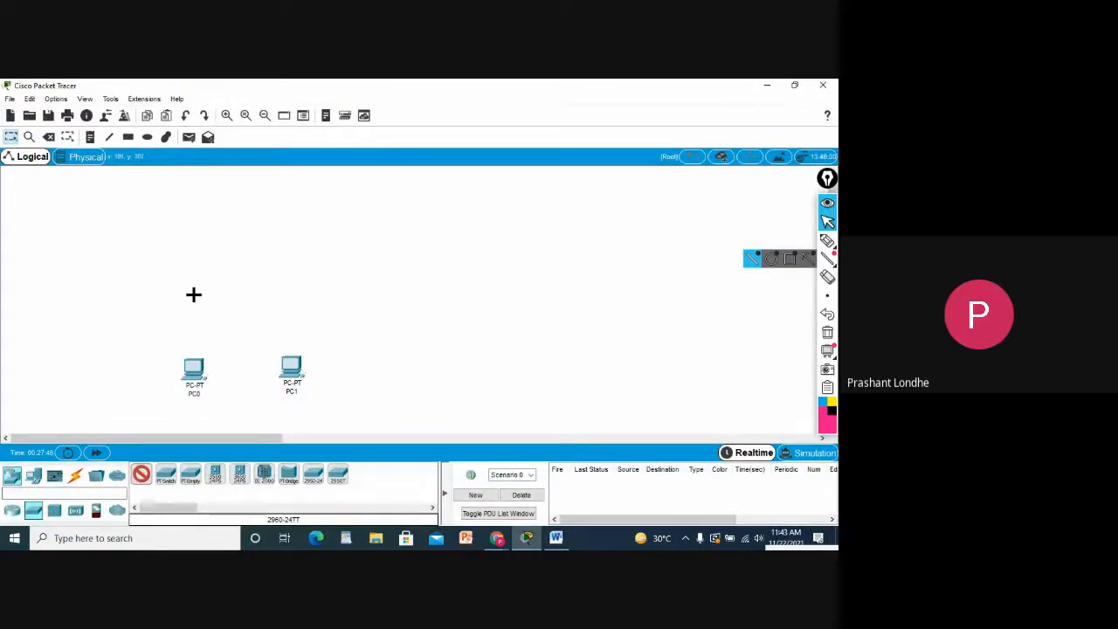
left_click(145, 316)
left_click(141, 476)
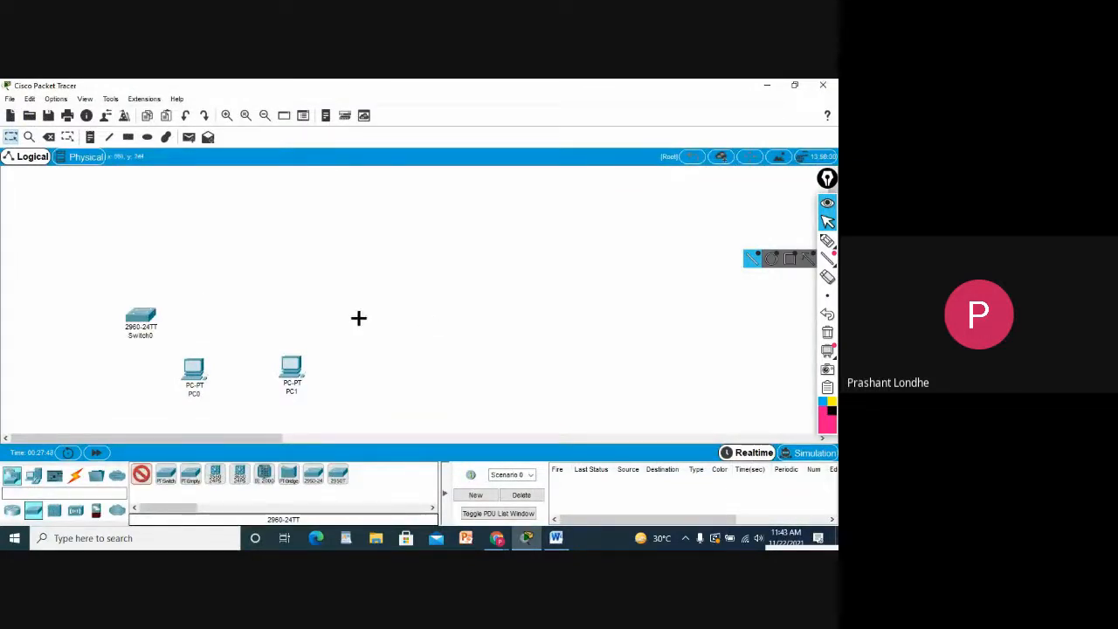
left_click(354, 316)
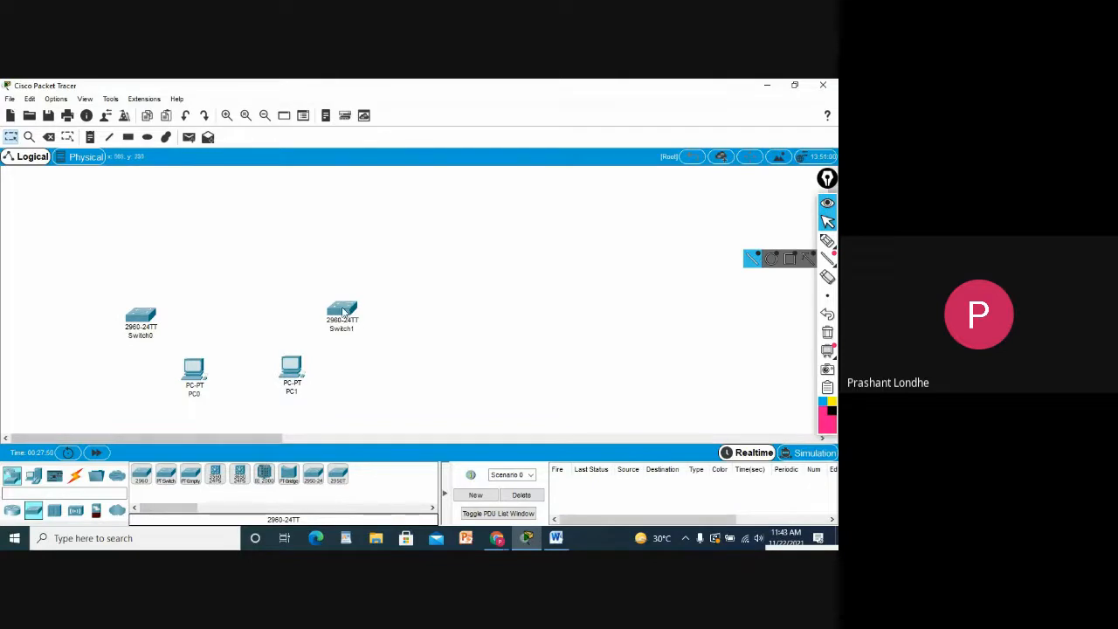
left_click_drag(355, 321, 345, 318)
- Following the Word topology diagram, add three 1841 routers: one above each switch and one centred above them
left_click(557, 539)
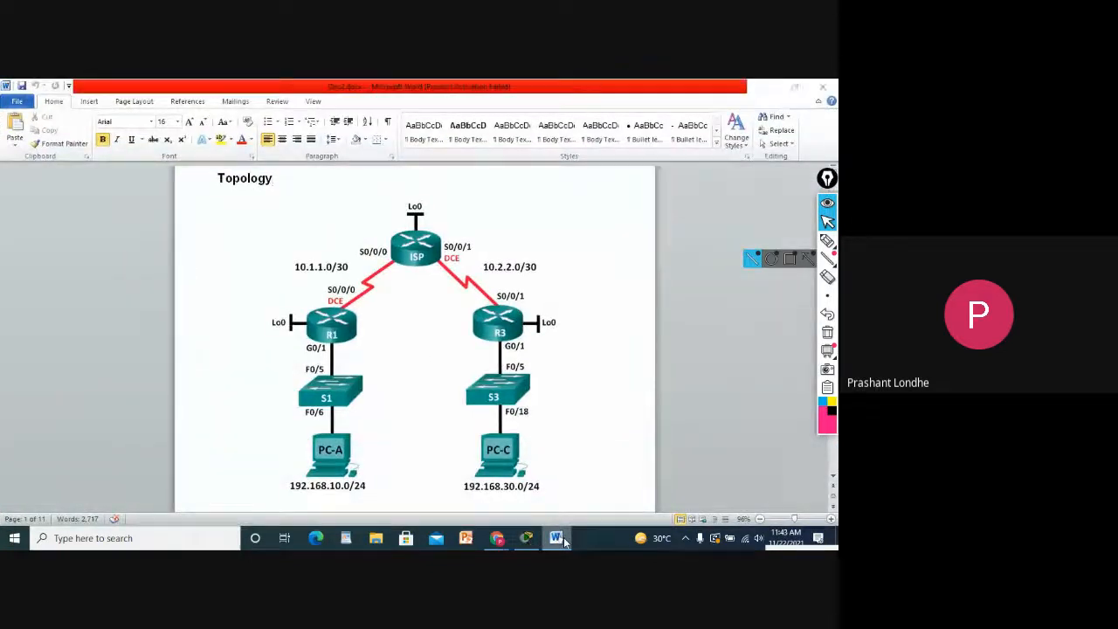
left_click(557, 539)
left_click(96, 475)
left_click(166, 476)
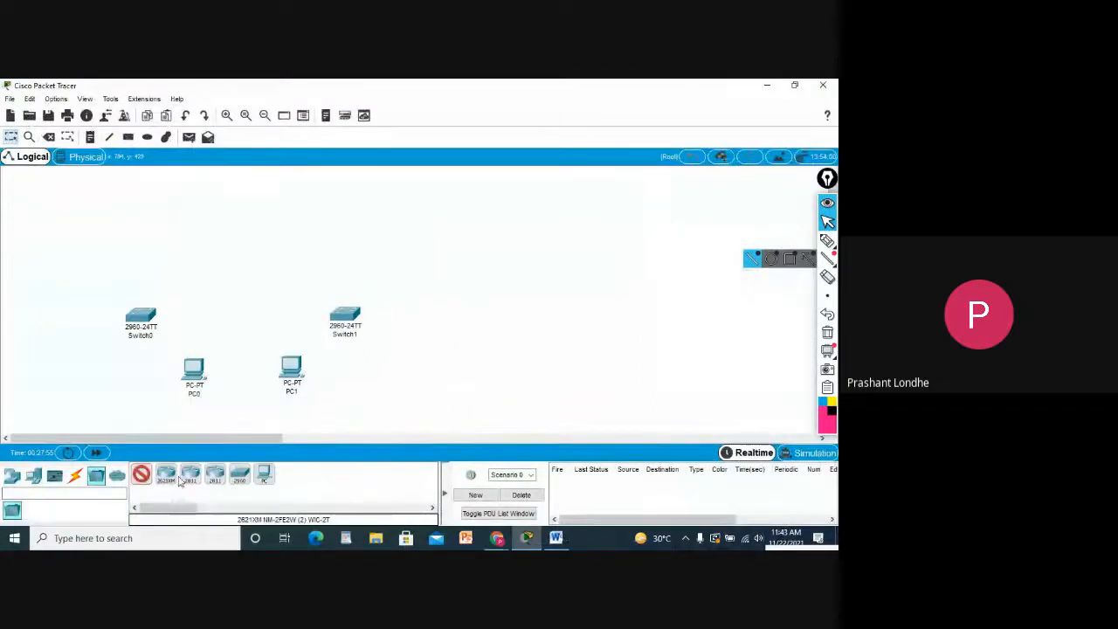
left_click(141, 251)
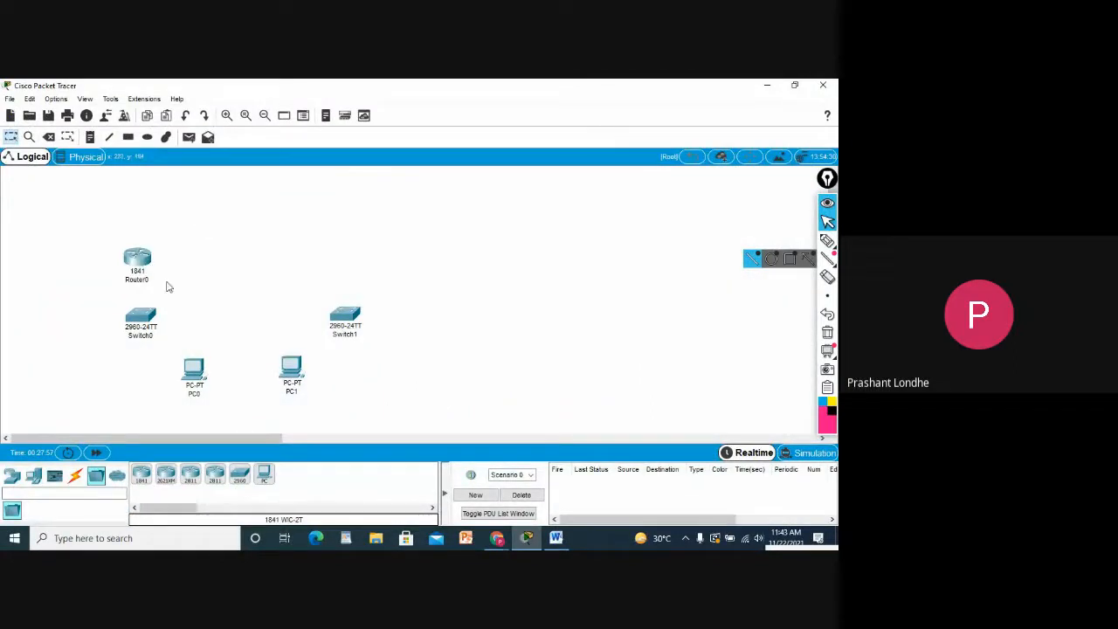
left_click(141, 475)
left_click(241, 190)
left_click(141, 474)
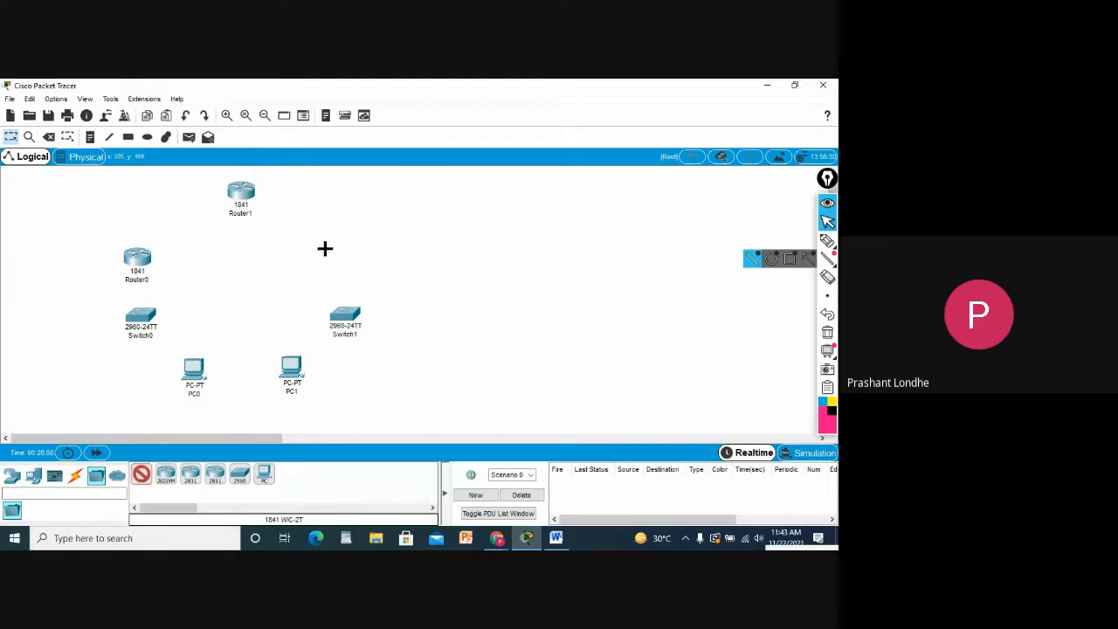
left_click(326, 249)
- Recheck the Word topology, then connect PC0's FastEthernet0 to Switch0's FastEthernet0/1 with a copper straight-through cable
left_click(556, 537)
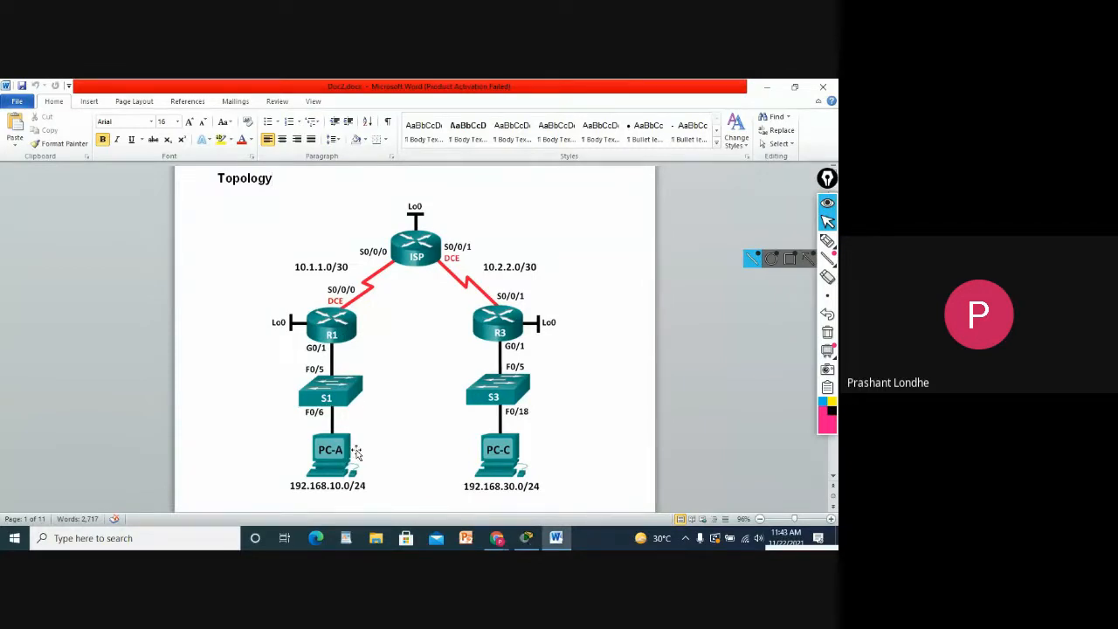
left_click(765, 86)
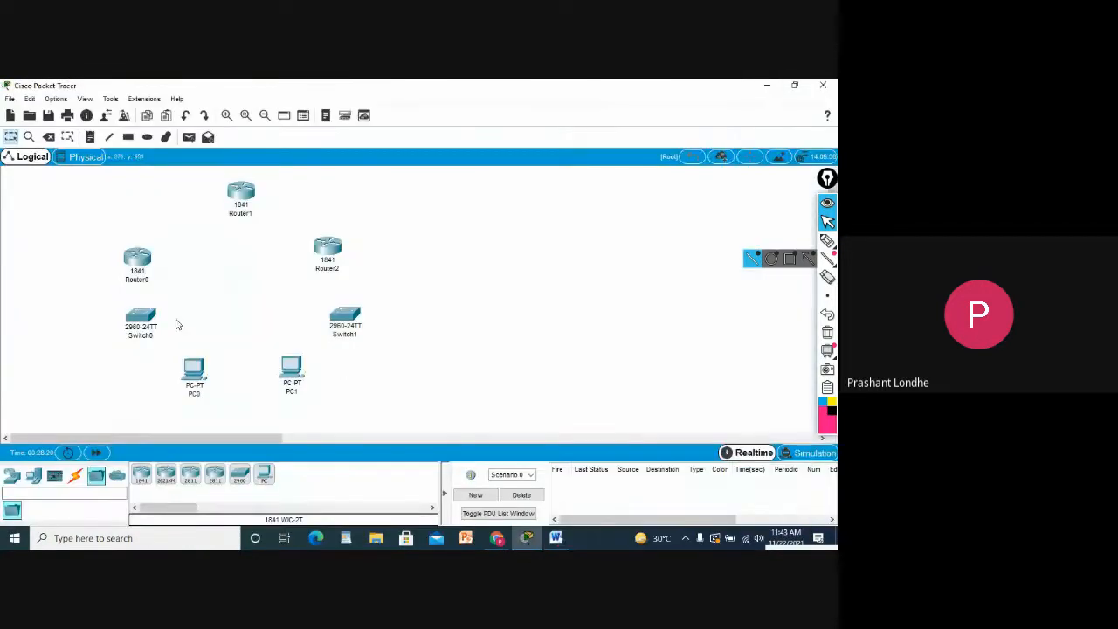
left_click(75, 476)
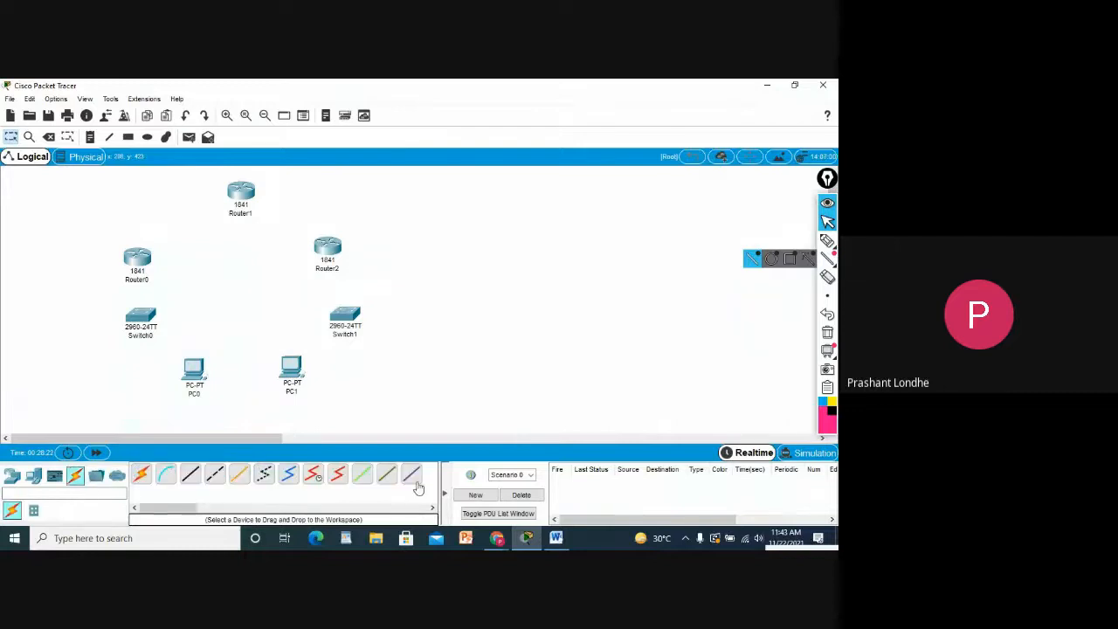
left_click(190, 474)
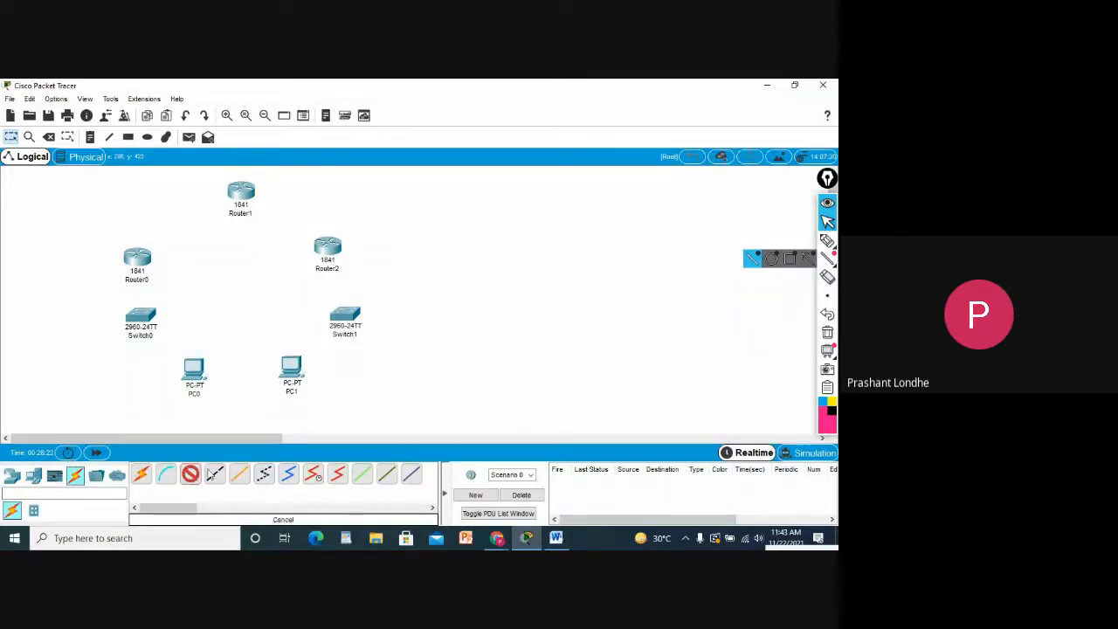
left_click(197, 372)
left_click(231, 422)
left_click(151, 321)
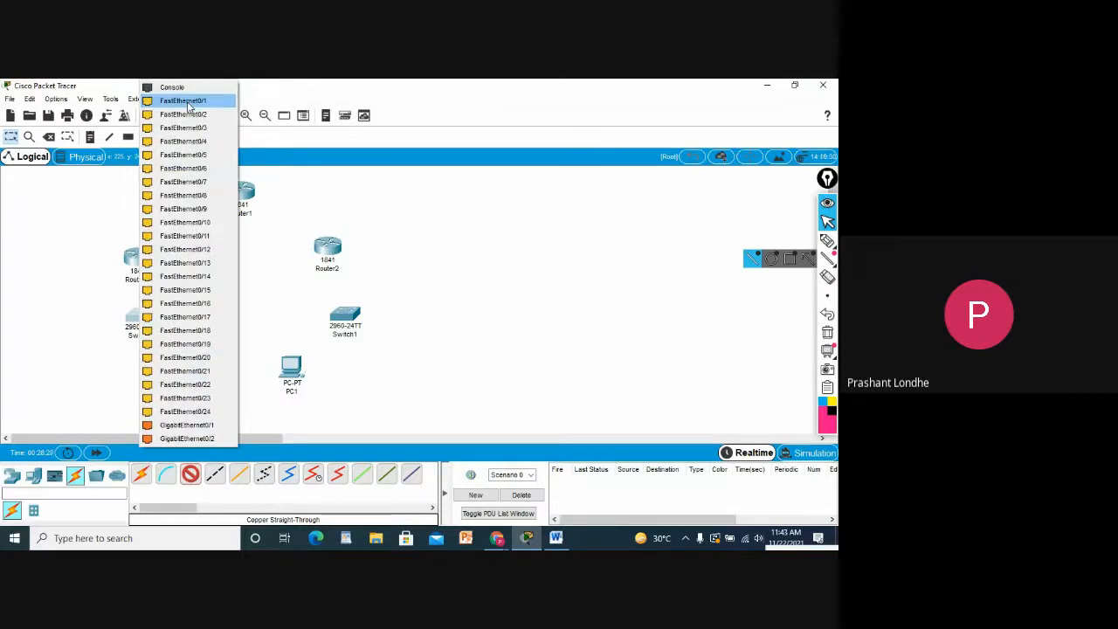
left_click(184, 102)
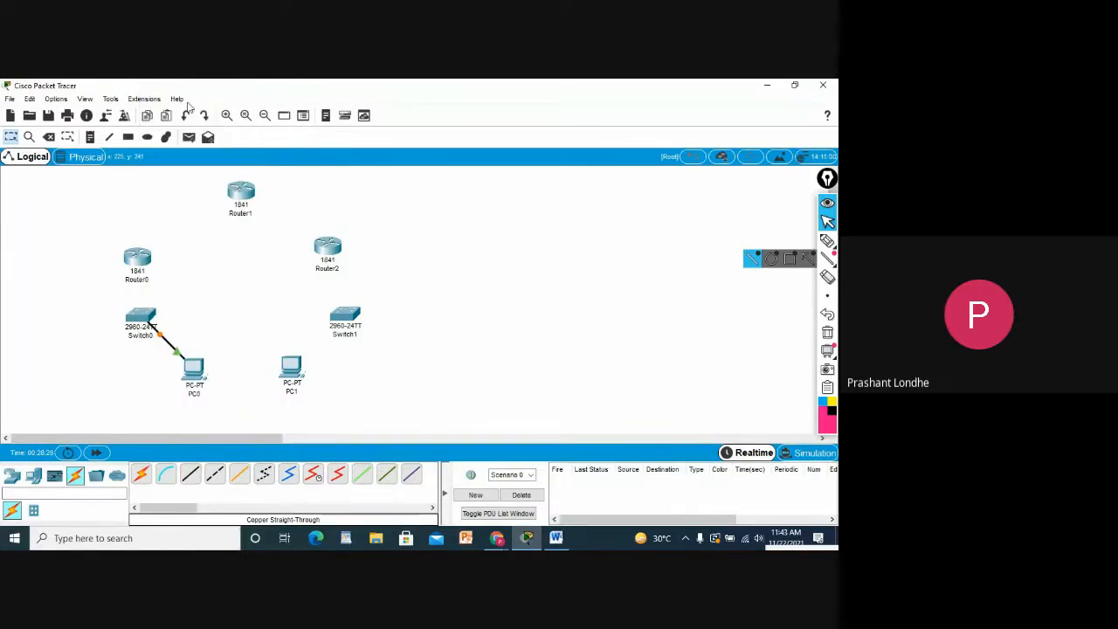
- Rename Switch0 as S1 and Switch1 as S2
left_click(142, 336)
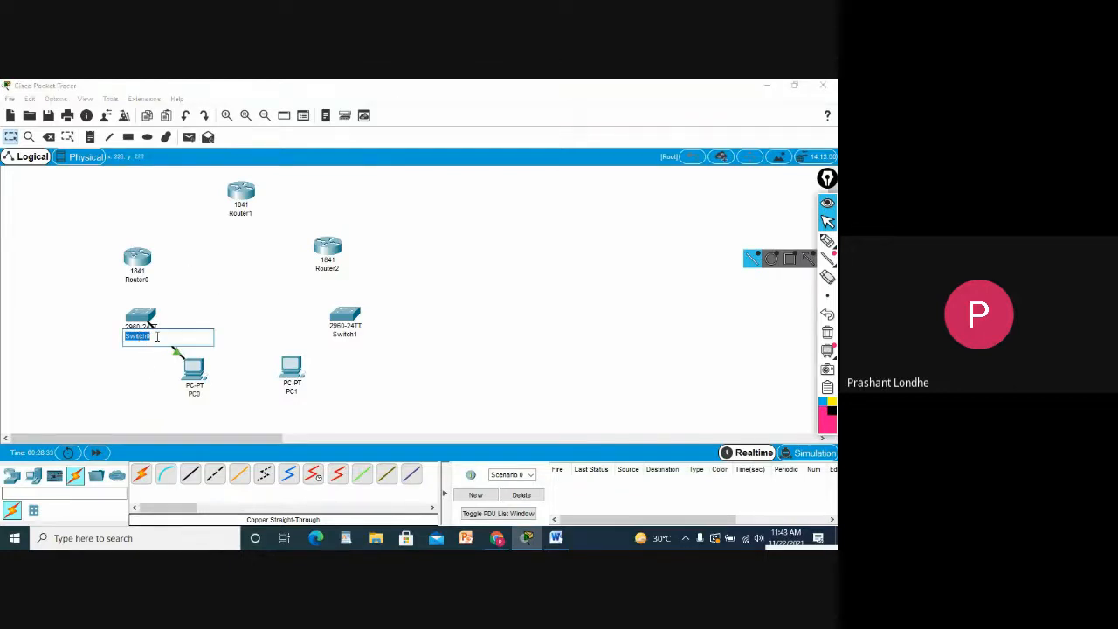
type("S1")
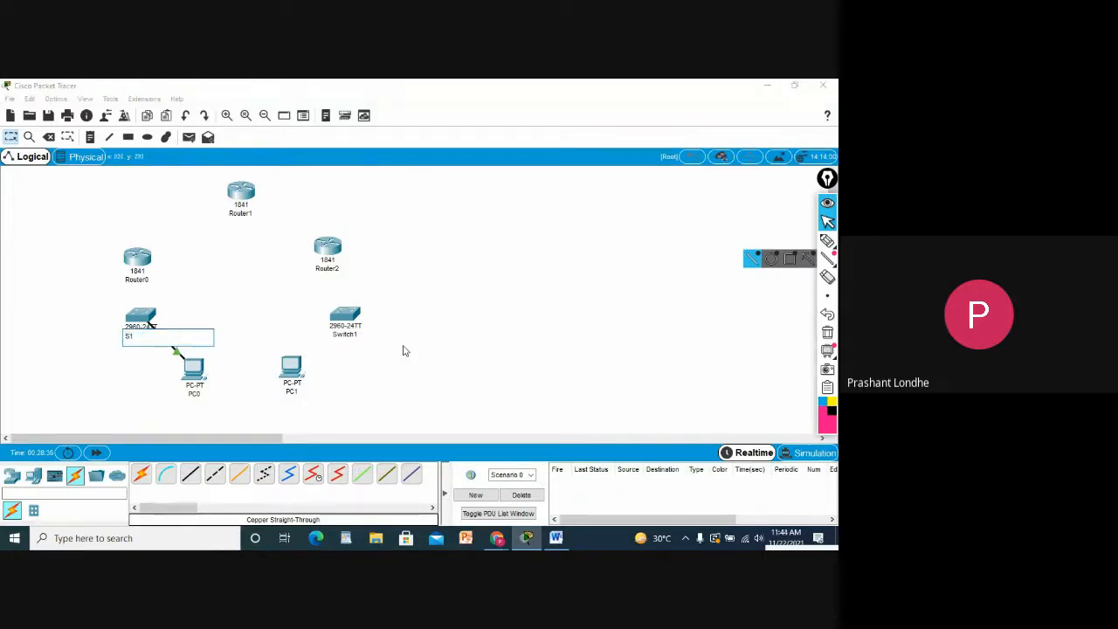
key("Return")
left_click(350, 337)
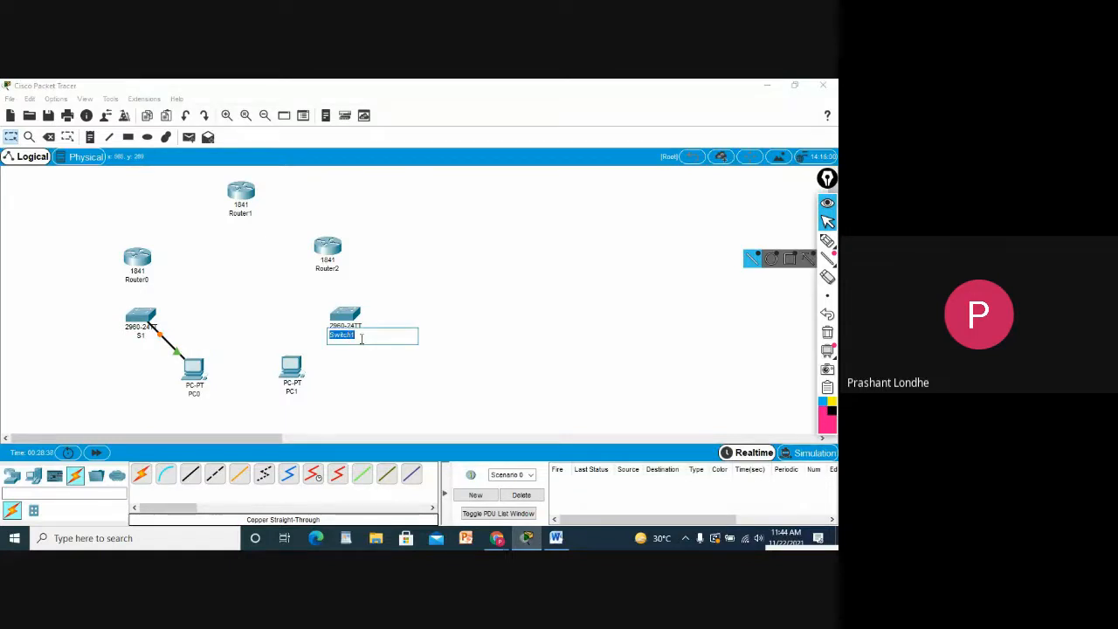
key("Return")
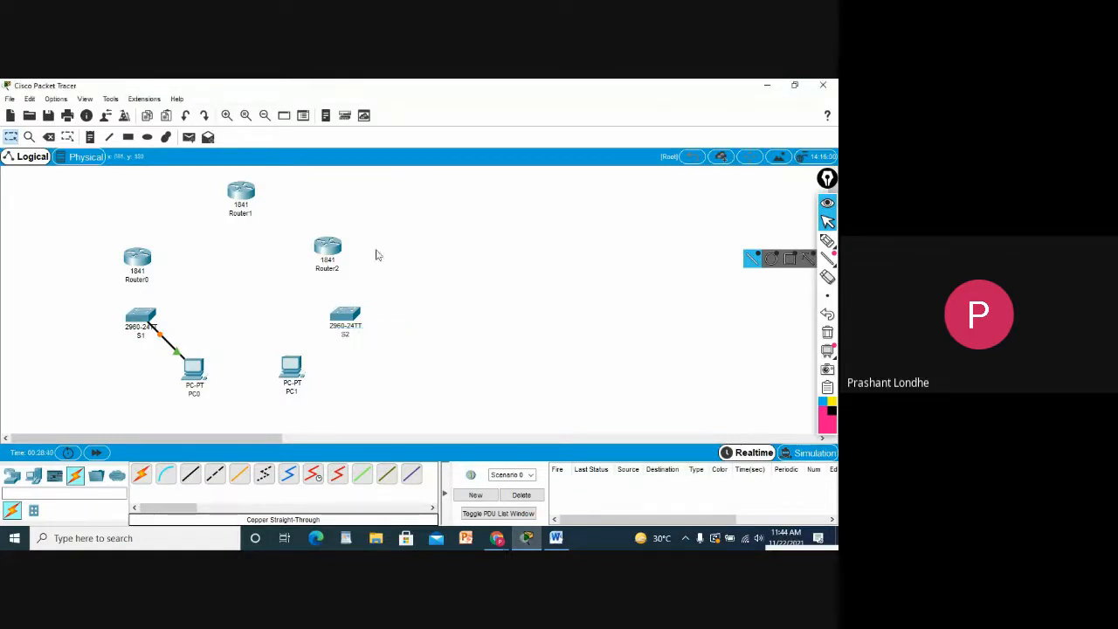
- Rename the router above S1 as R1 and the router above S2 as R3
left_click(137, 280)
type("R")
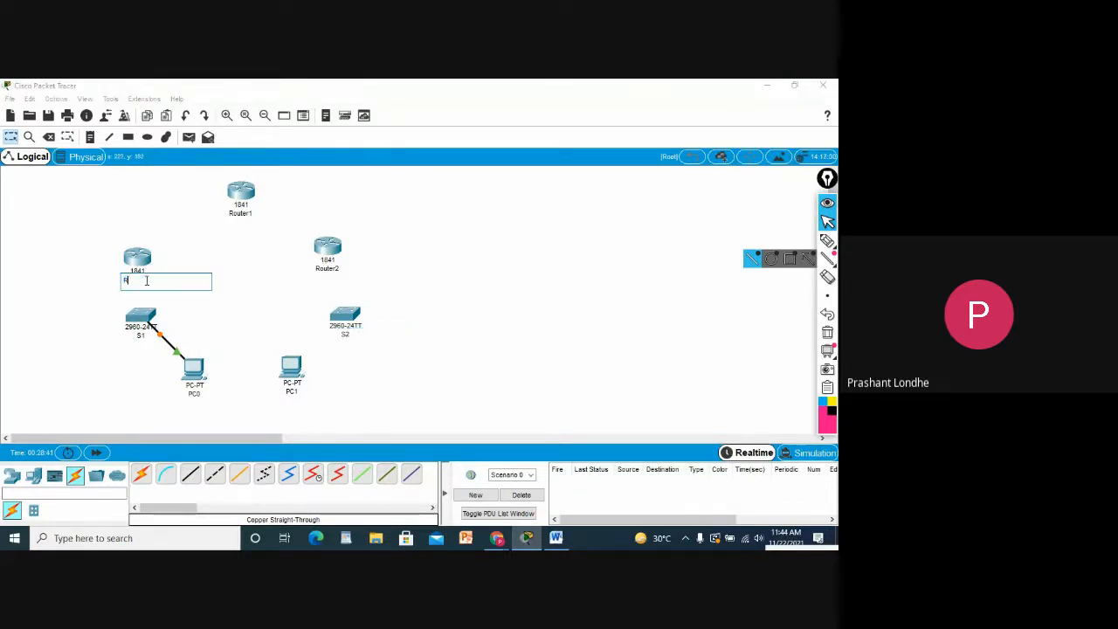
type("1")
key("Return")
left_click(331, 270)
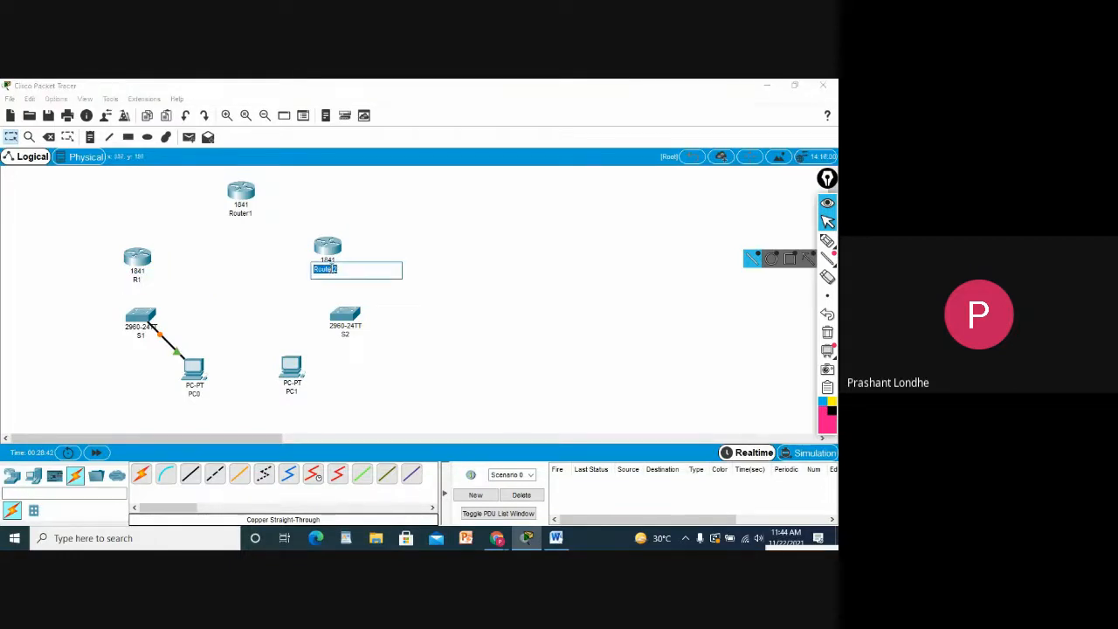
type("R3")
key("Return")
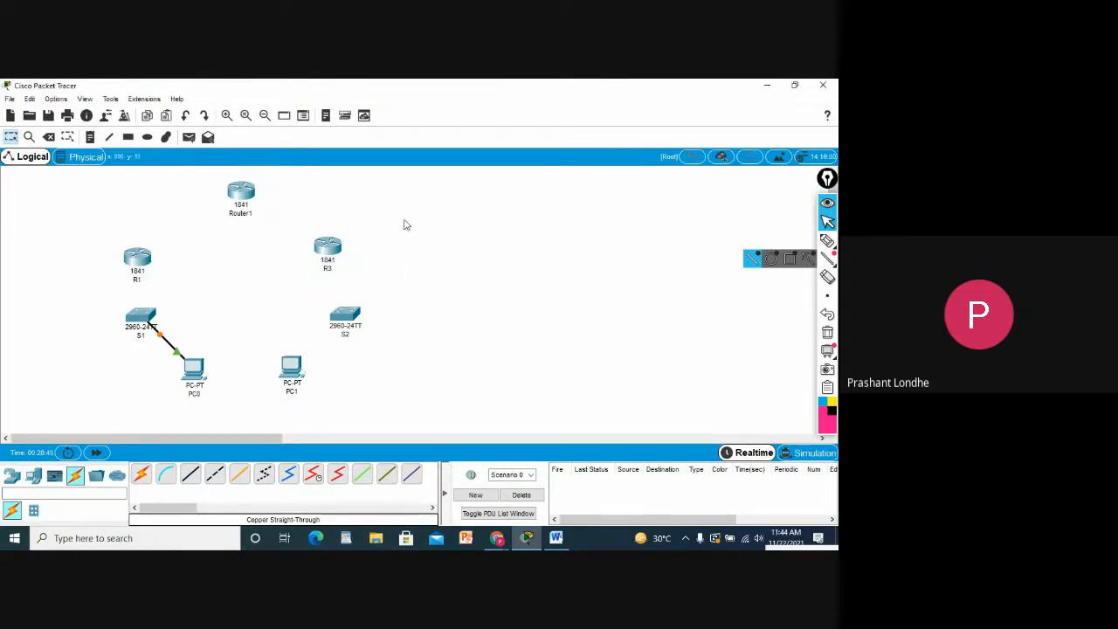
- Rename the uppermost router as ISP
left_click(240, 213)
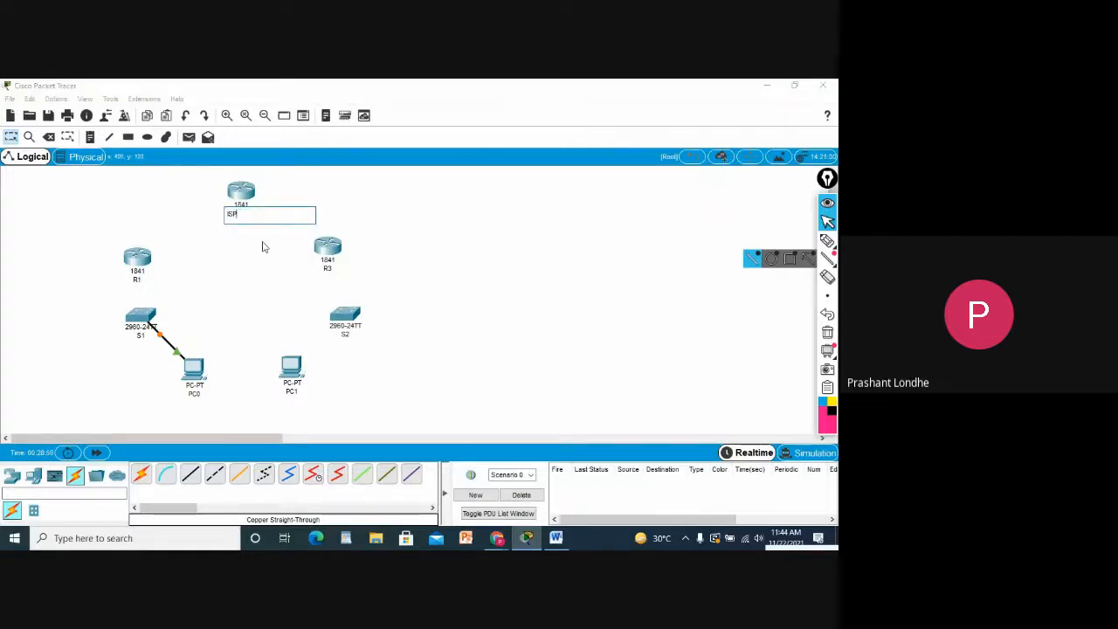
type("ISP")
key("Return")
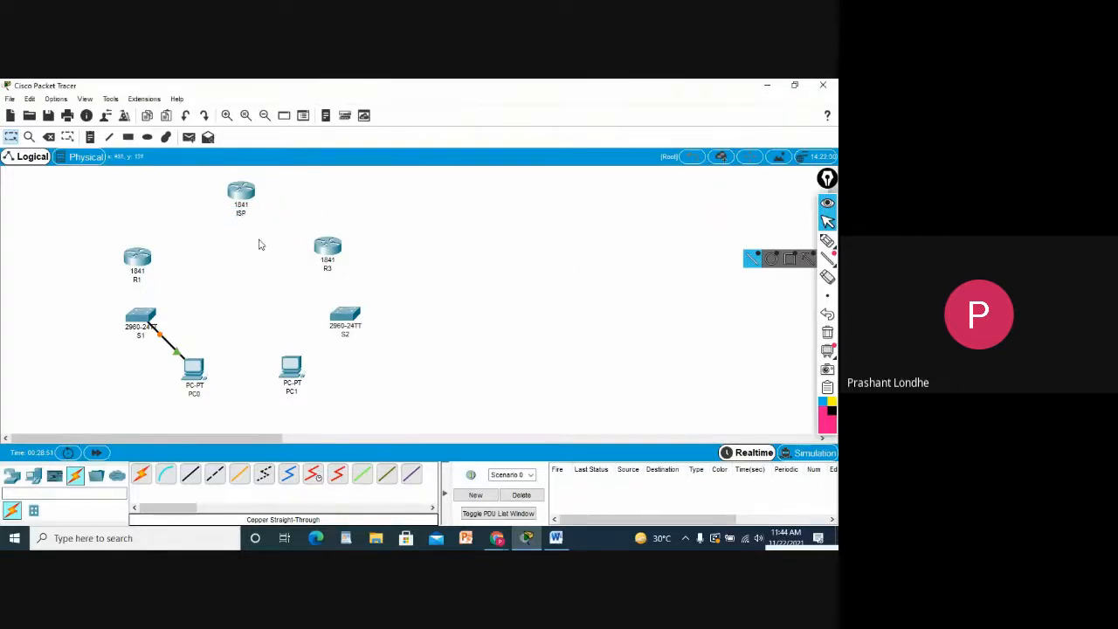
- Connect switch S1 to router R1's FastEthernet0/0 with a copper straight-through cable
left_click(190, 473)
left_click(142, 316)
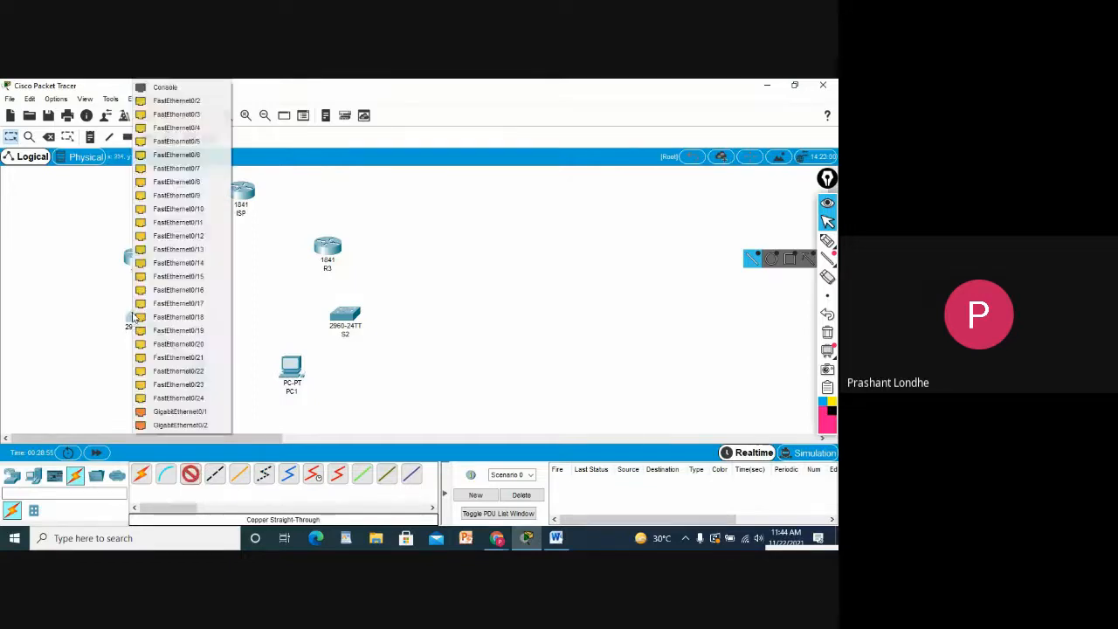
left_click(175, 112)
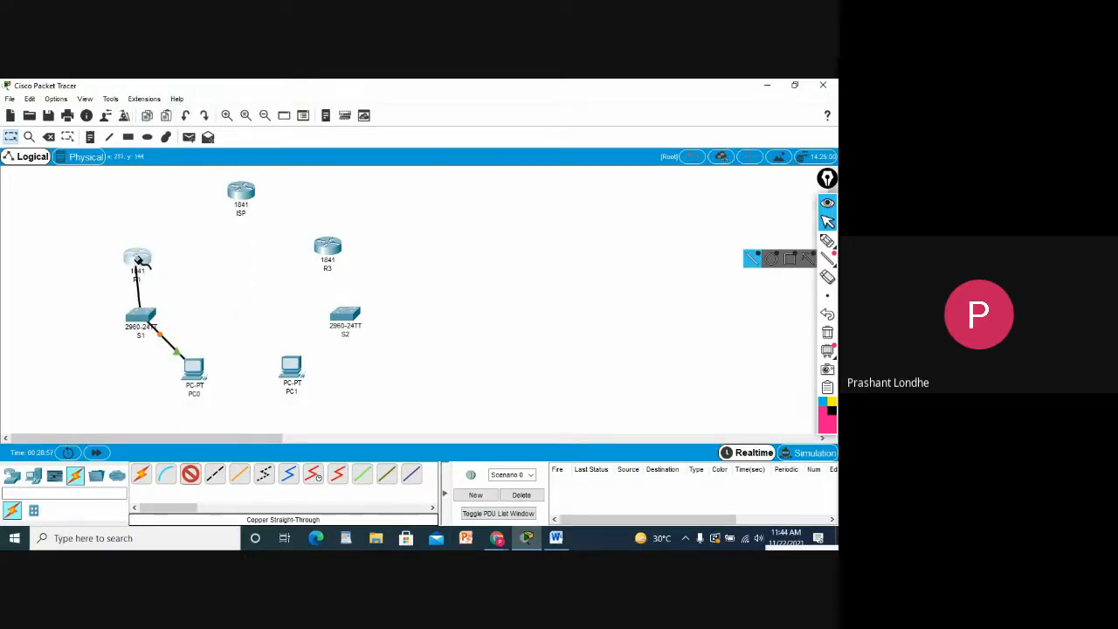
left_click(137, 255)
left_click(178, 290)
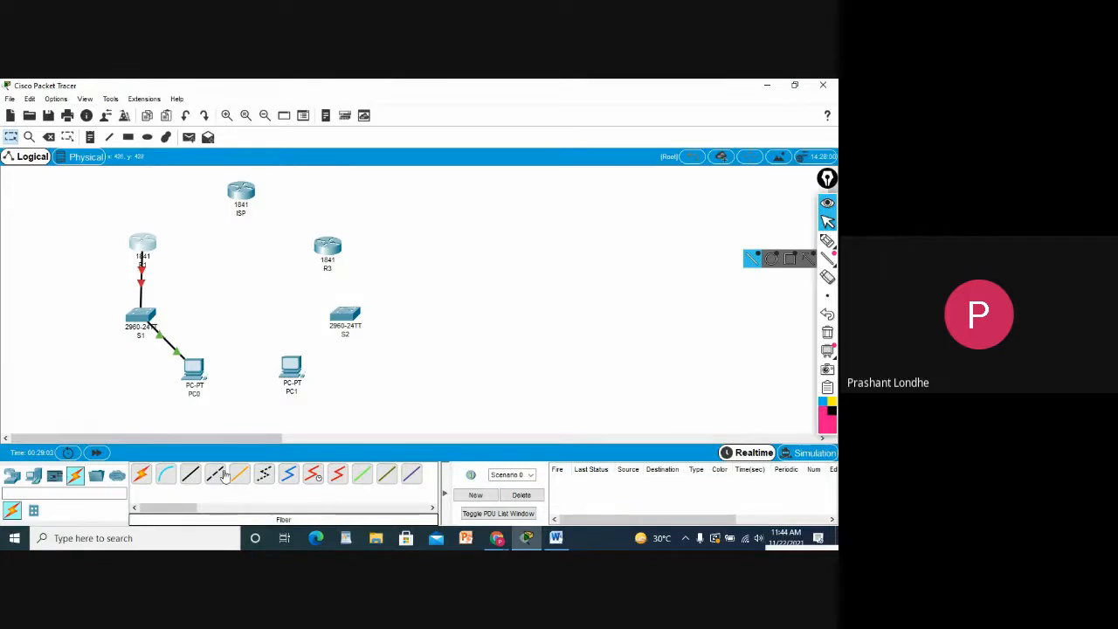
- Connect PC1's FastEthernet0 to switch S2's FastEthernet0/1 with a copper straight-through cable
left_click(191, 474)
left_click(292, 367)
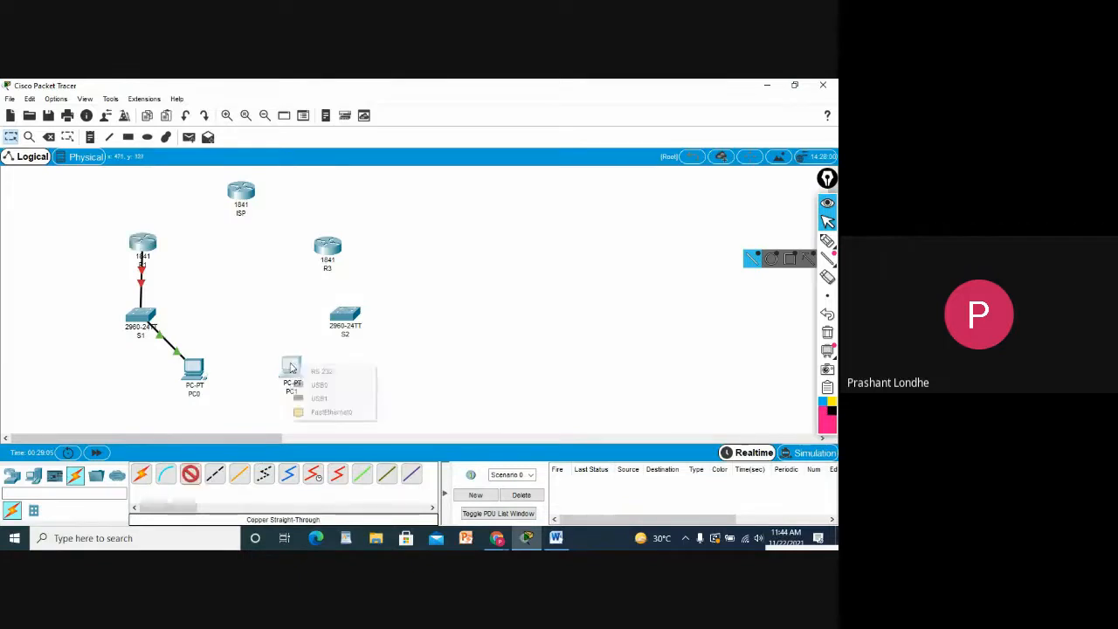
left_click(325, 411)
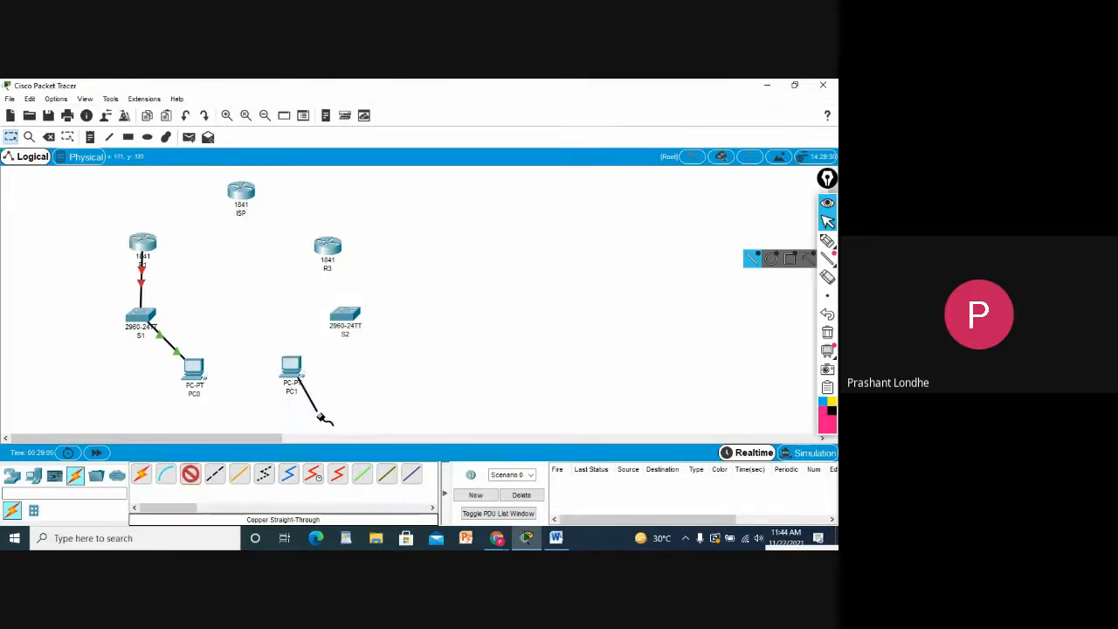
left_click(352, 323)
left_click(404, 114)
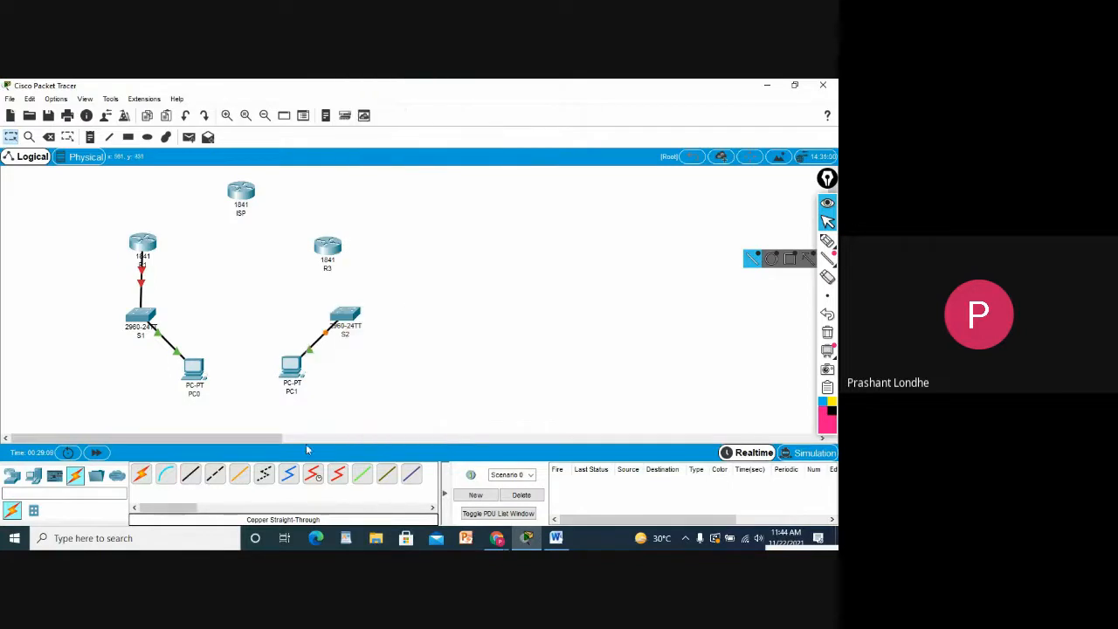
- Connect switch S2's FastEthernet0/2 to router R3's FastEthernet0/0 with a copper straight-through cable
left_click(191, 474)
left_click(350, 319)
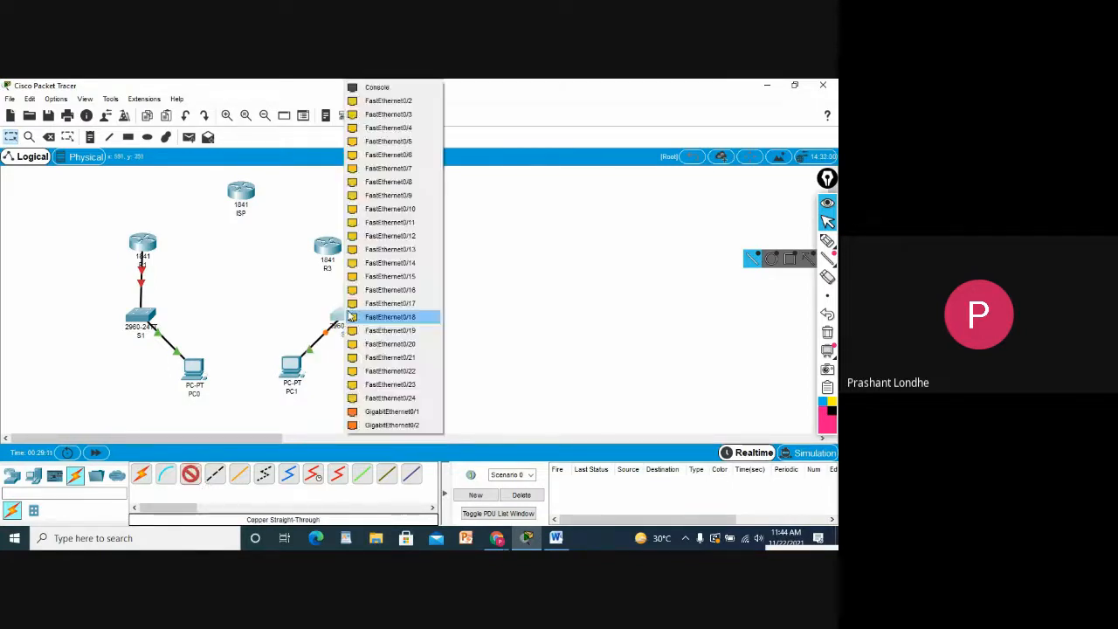
left_click(390, 100)
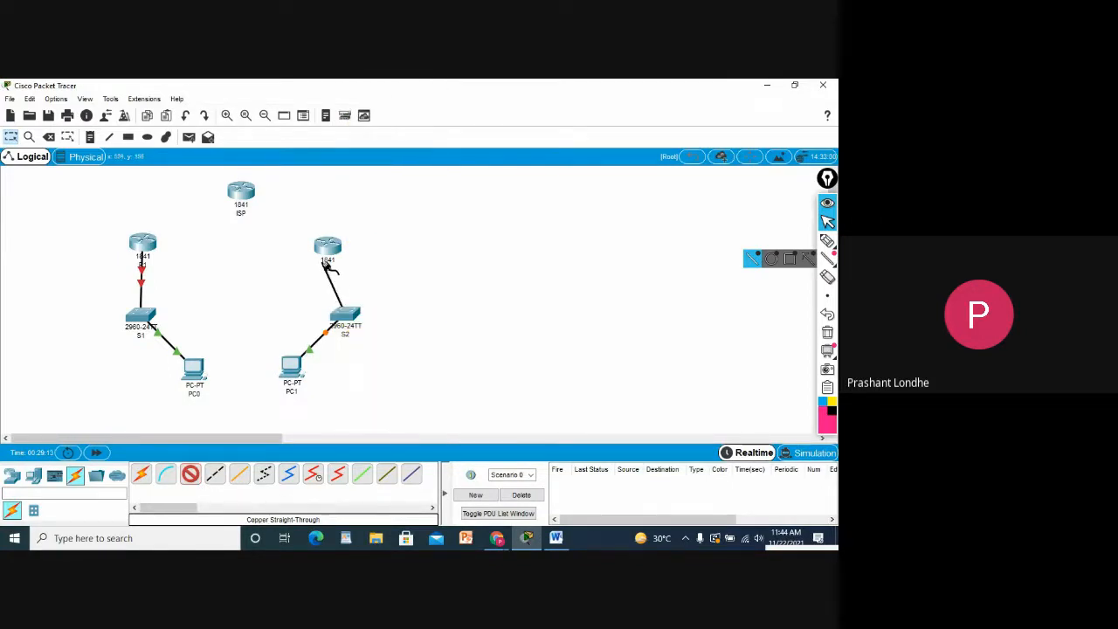
left_click(326, 248)
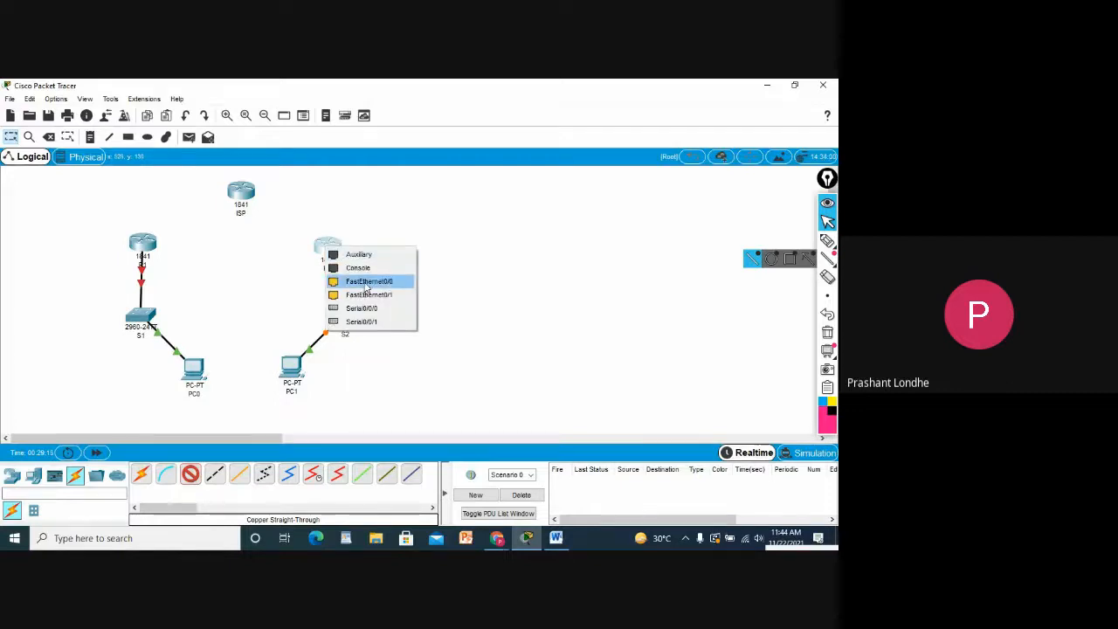
left_click(367, 281)
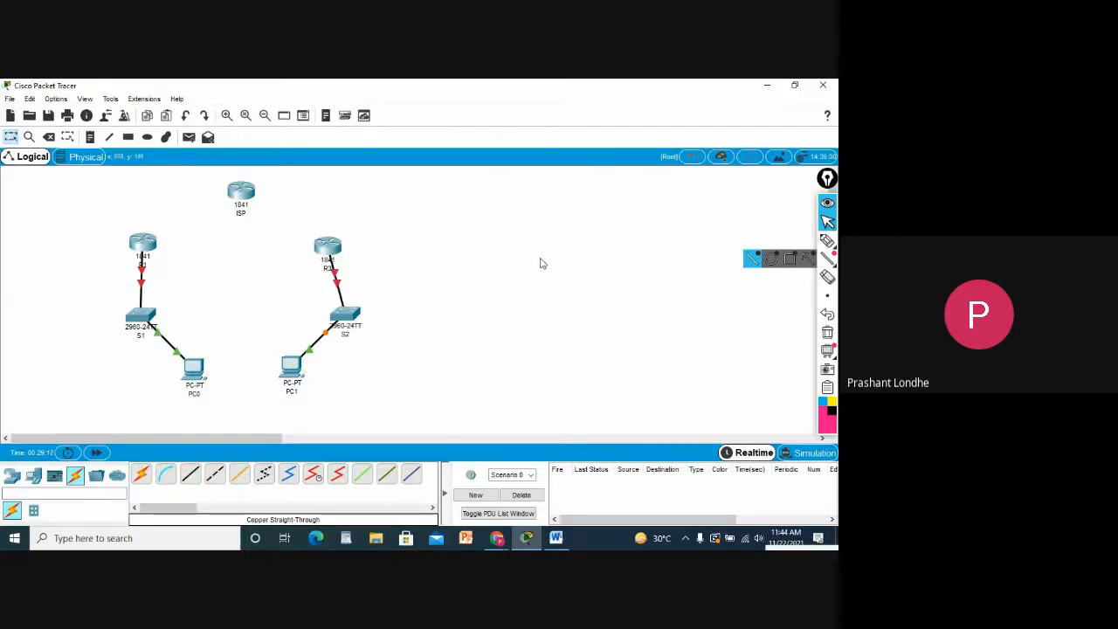
- Connect router R1's Serial0/0/0 to the ISP router's Serial0/0/0 with a Serial DTE cable
left_click(315, 474)
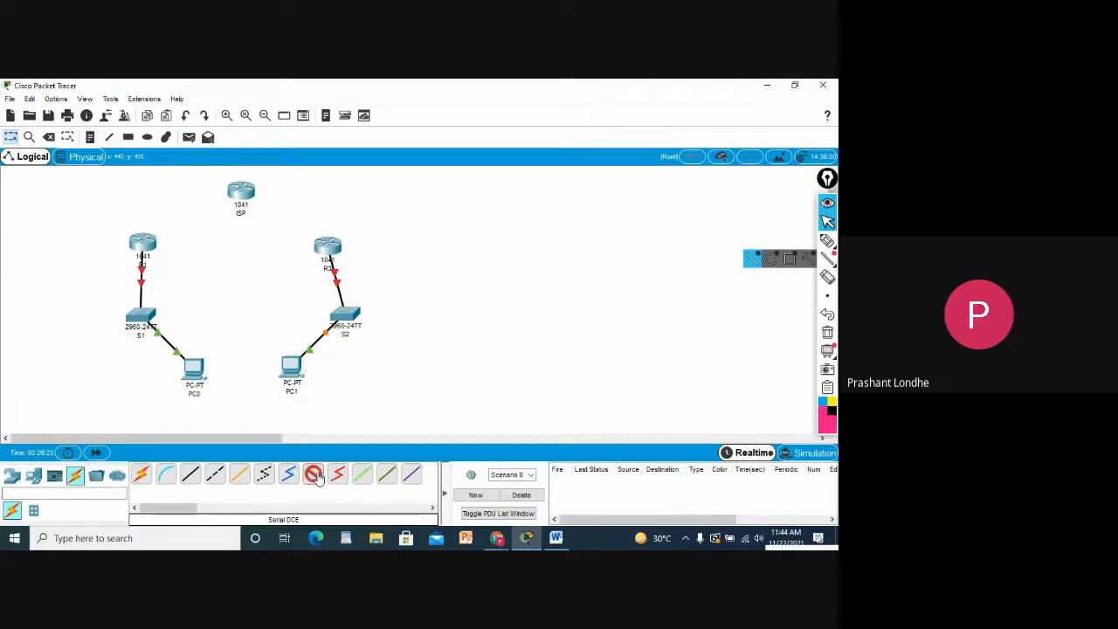
left_click(338, 474)
left_click(142, 244)
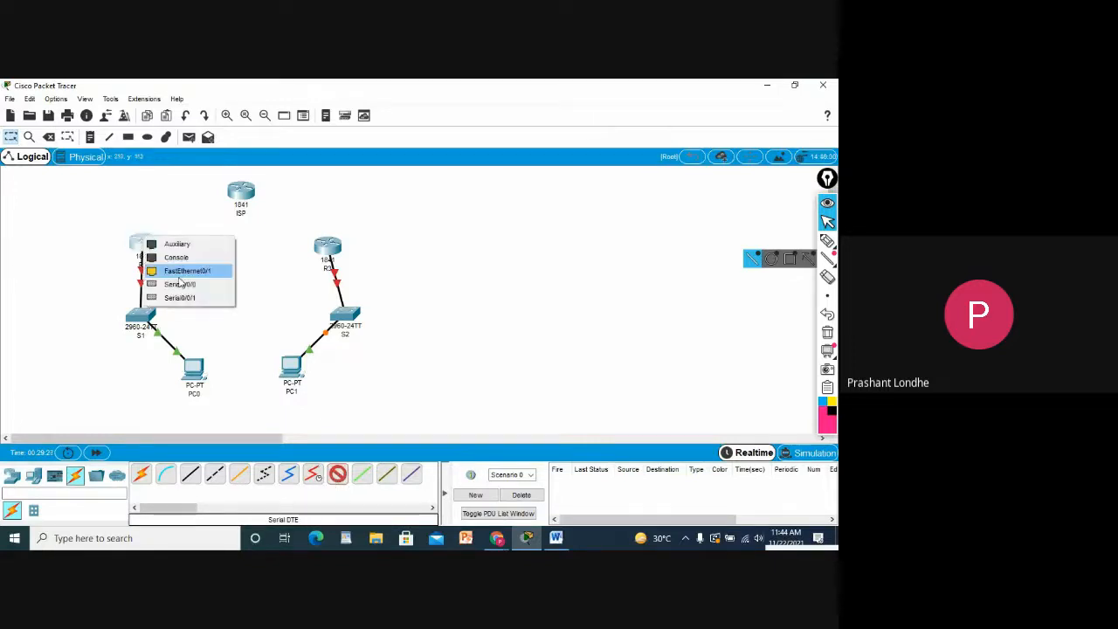
left_click(180, 284)
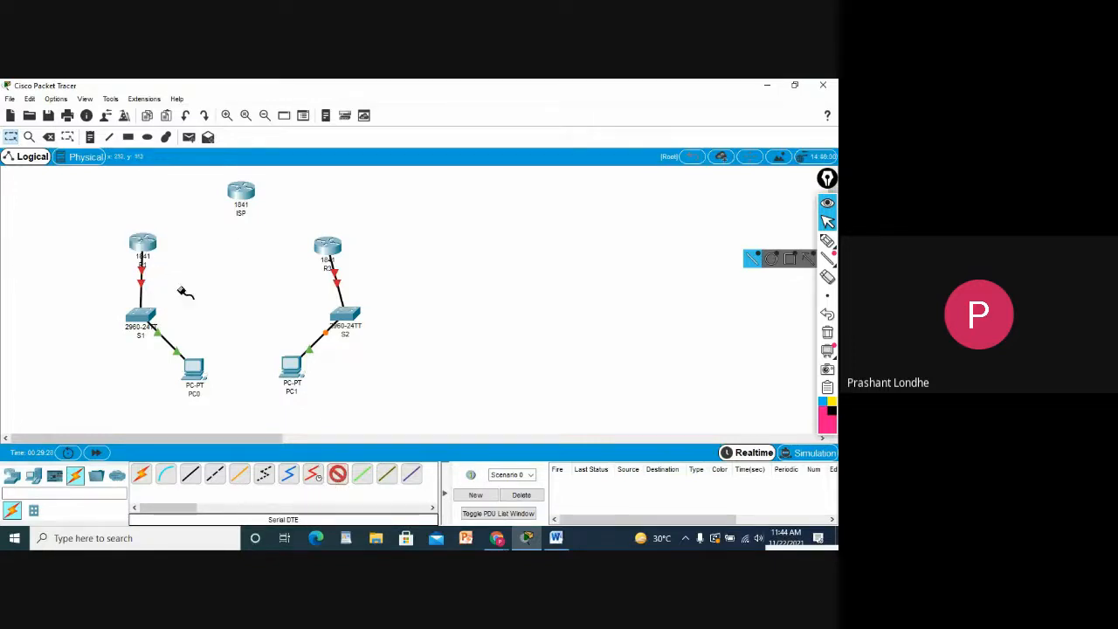
left_click(238, 198)
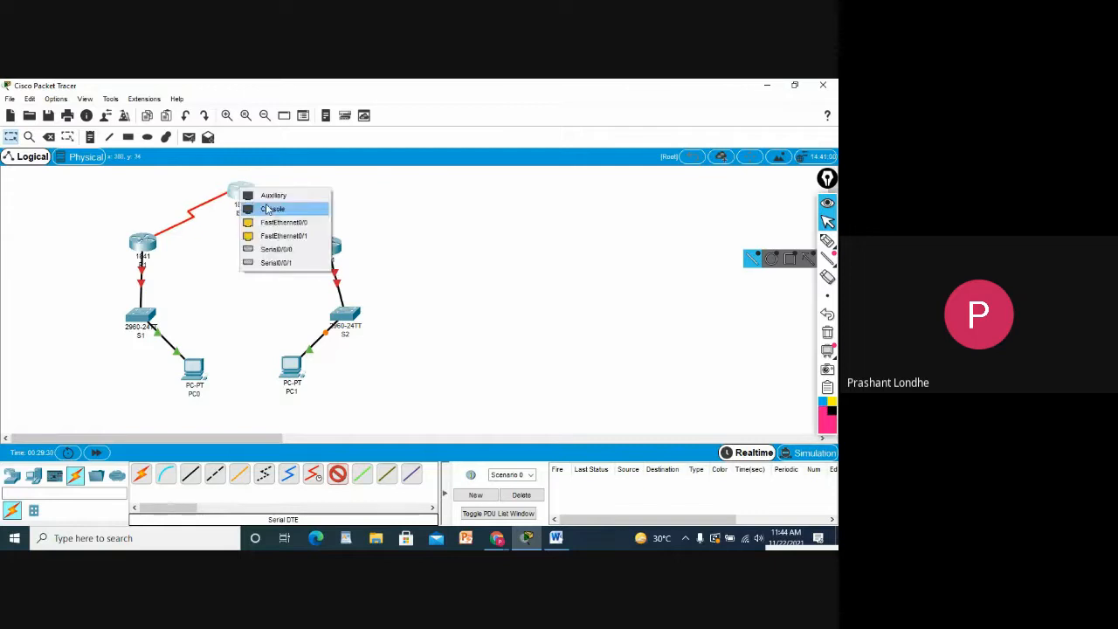
left_click(282, 250)
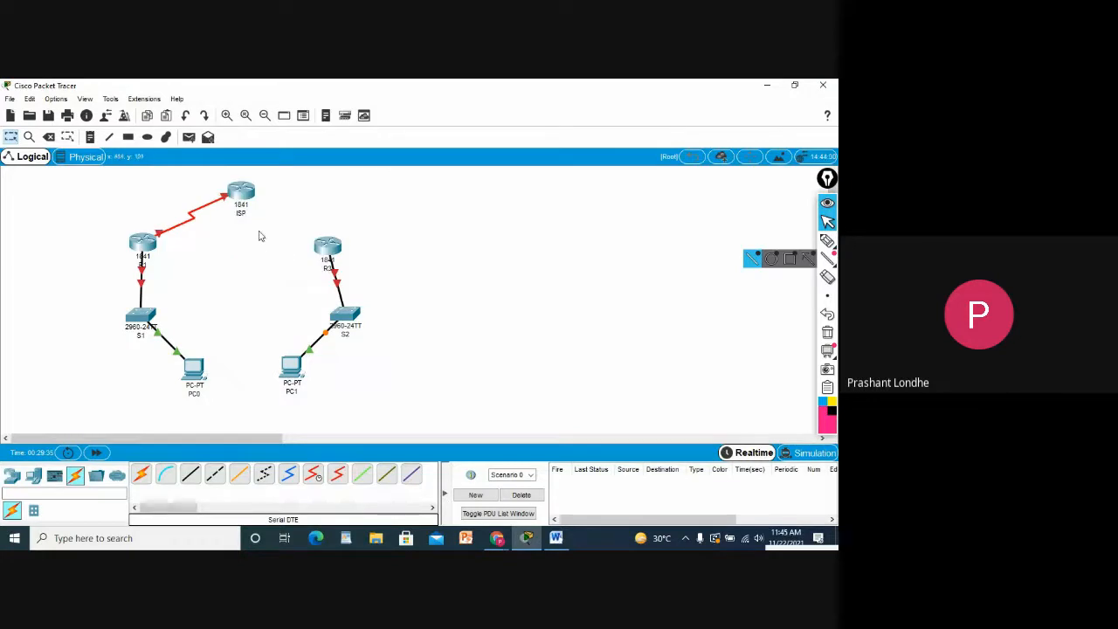
- Connect the ISP router's Serial0/0/1 to router R3's Serial0/0/0 with a Serial DTE cable
left_click(337, 475)
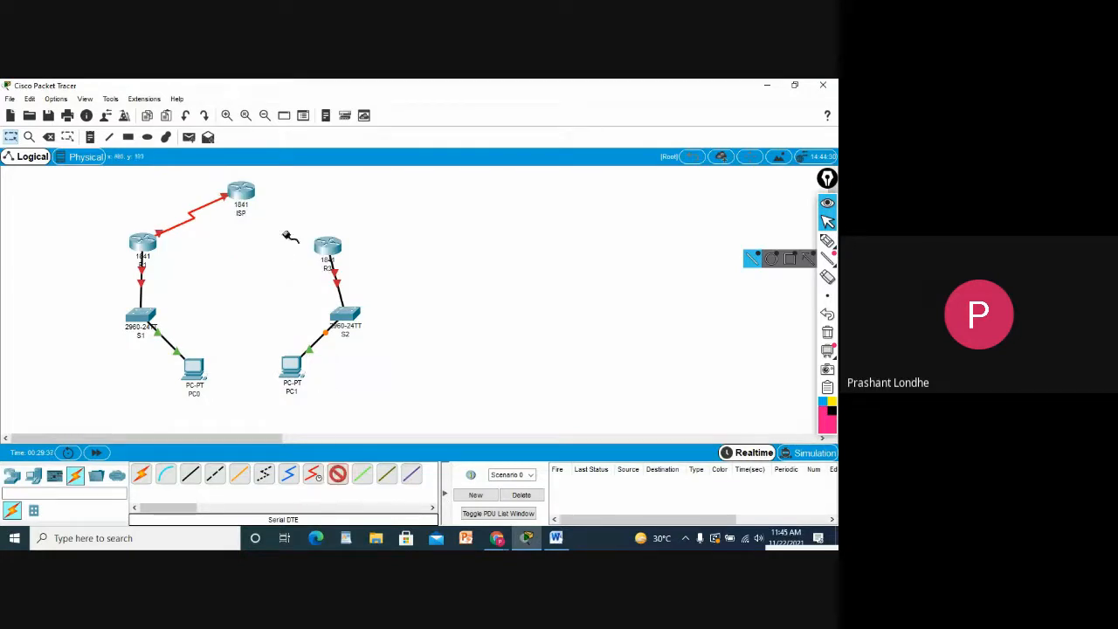
left_click(244, 192)
left_click(292, 255)
left_click(328, 247)
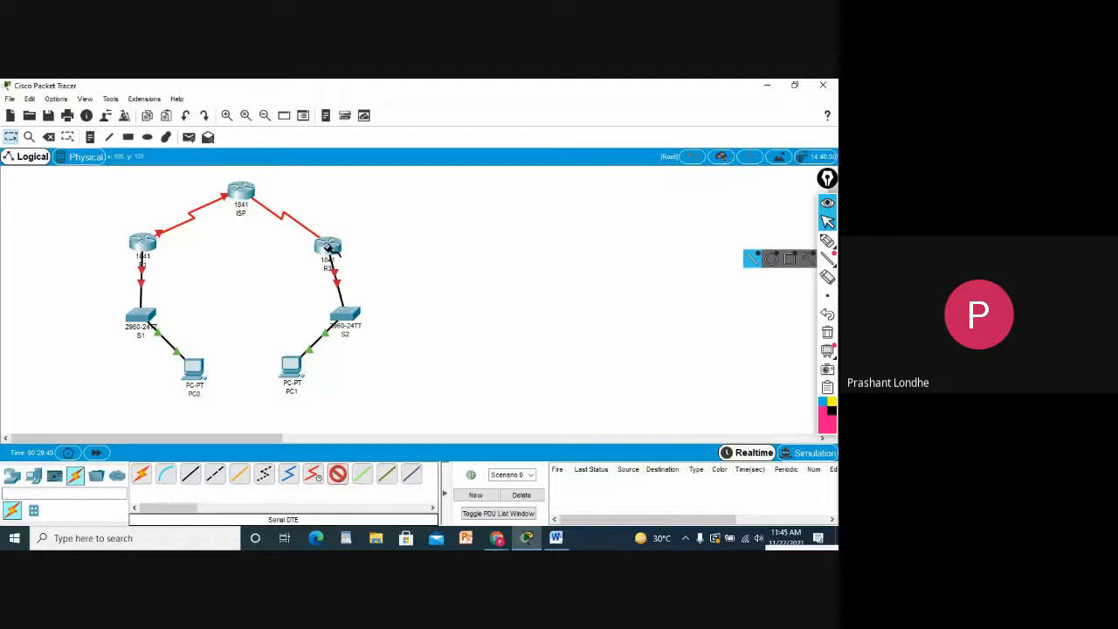
left_click(332, 250)
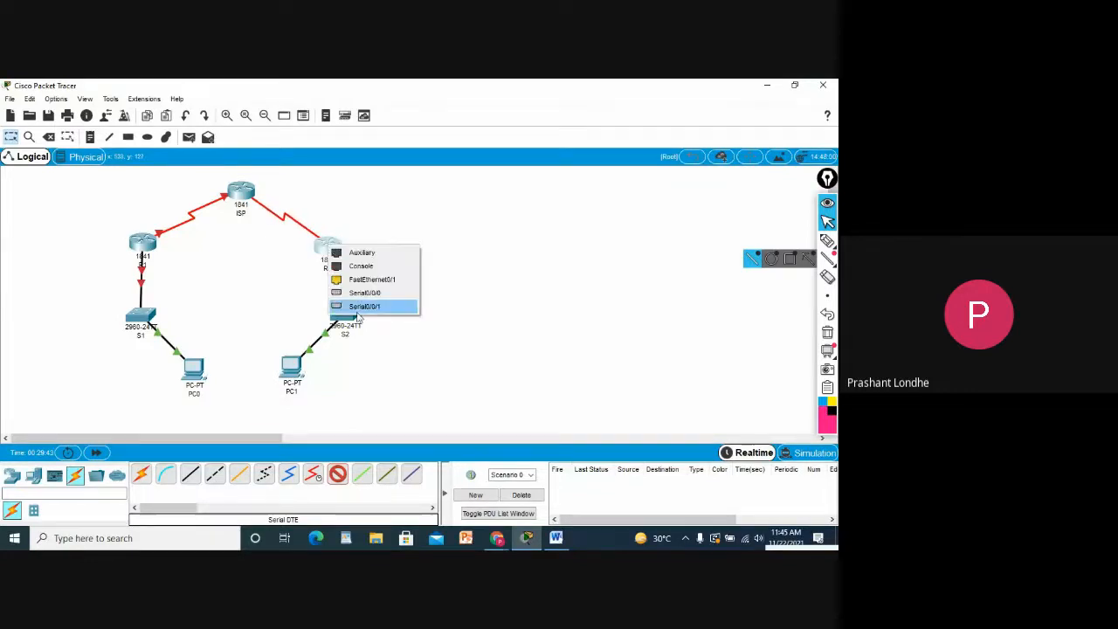
left_click(358, 294)
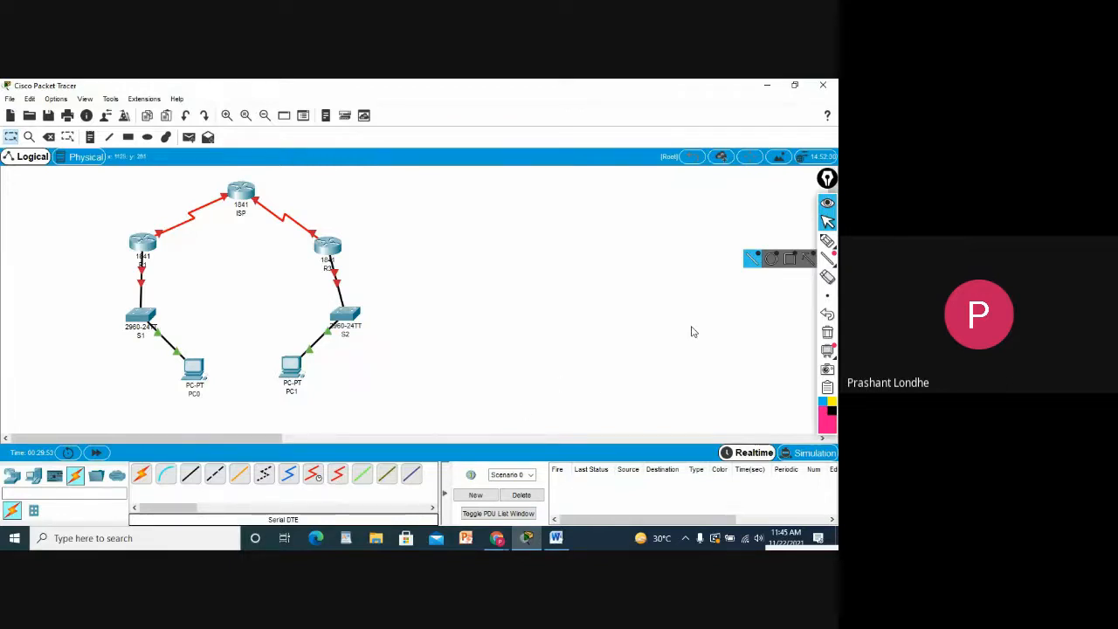
- Switch to the Word document and look up PC-A's IP address in the Addressing Table
left_click(555, 537)
scroll(442, 460, "down", 10)
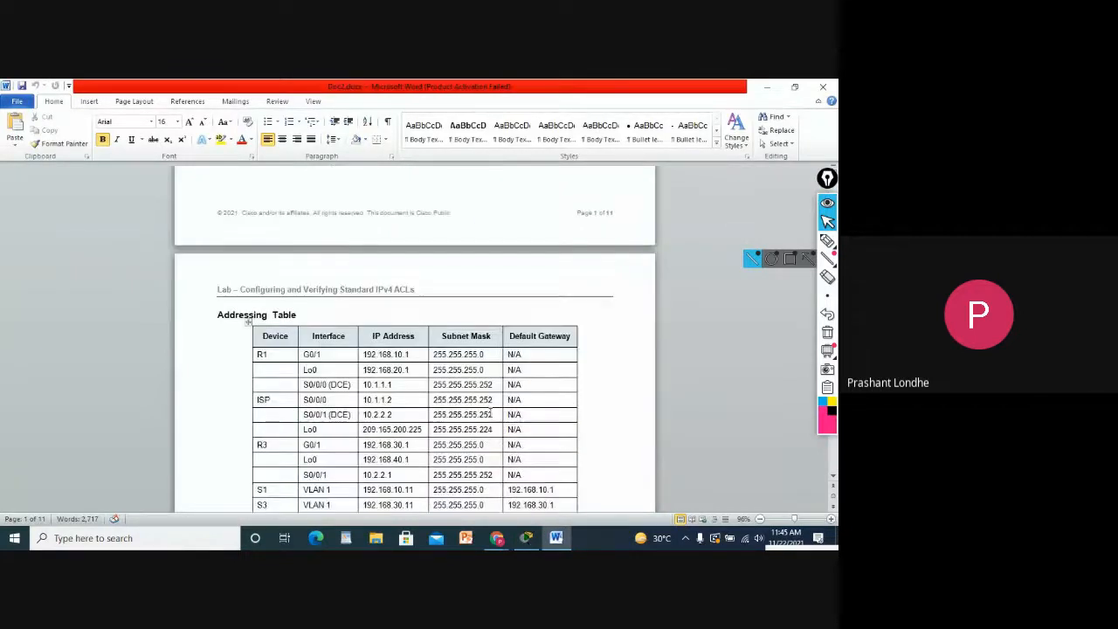
scroll(495, 422, "down", 3)
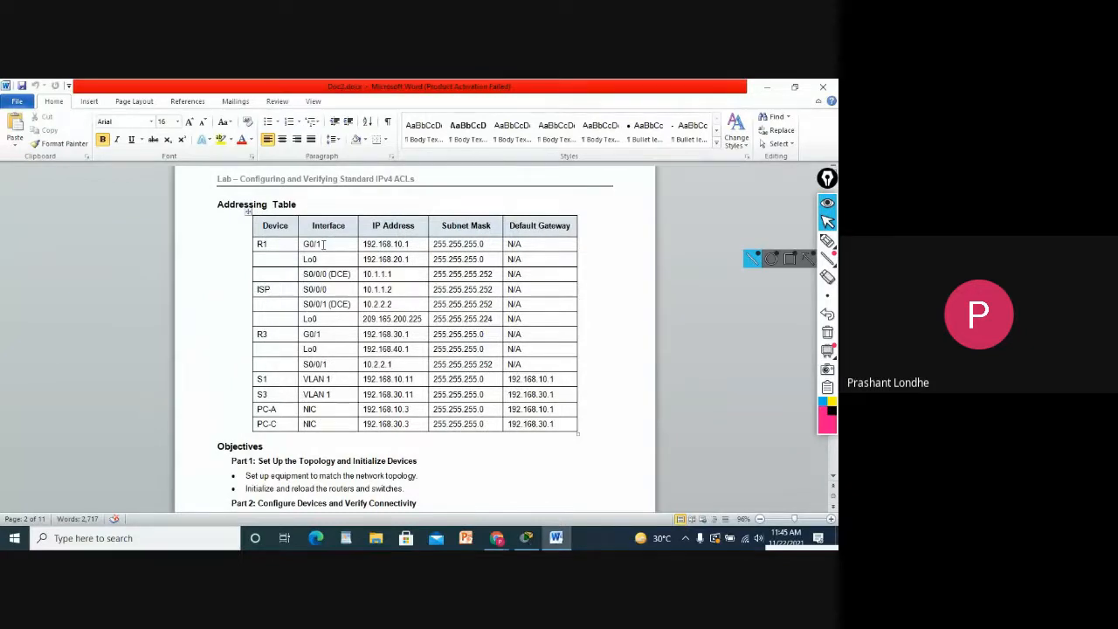
left_click(322, 244)
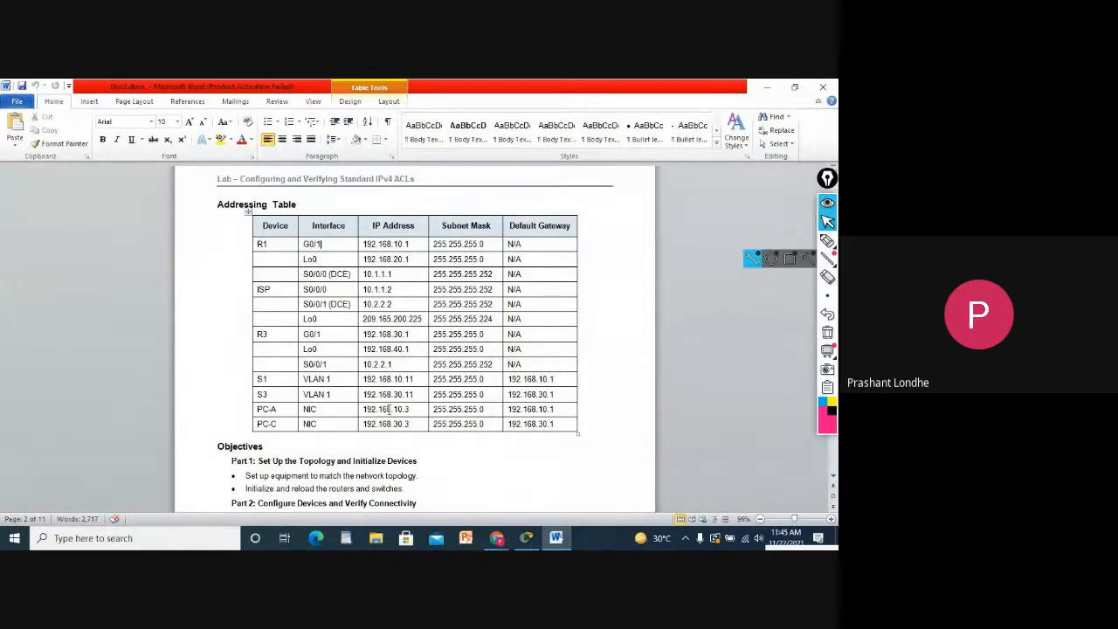
left_click_drag(410, 408, 363, 409)
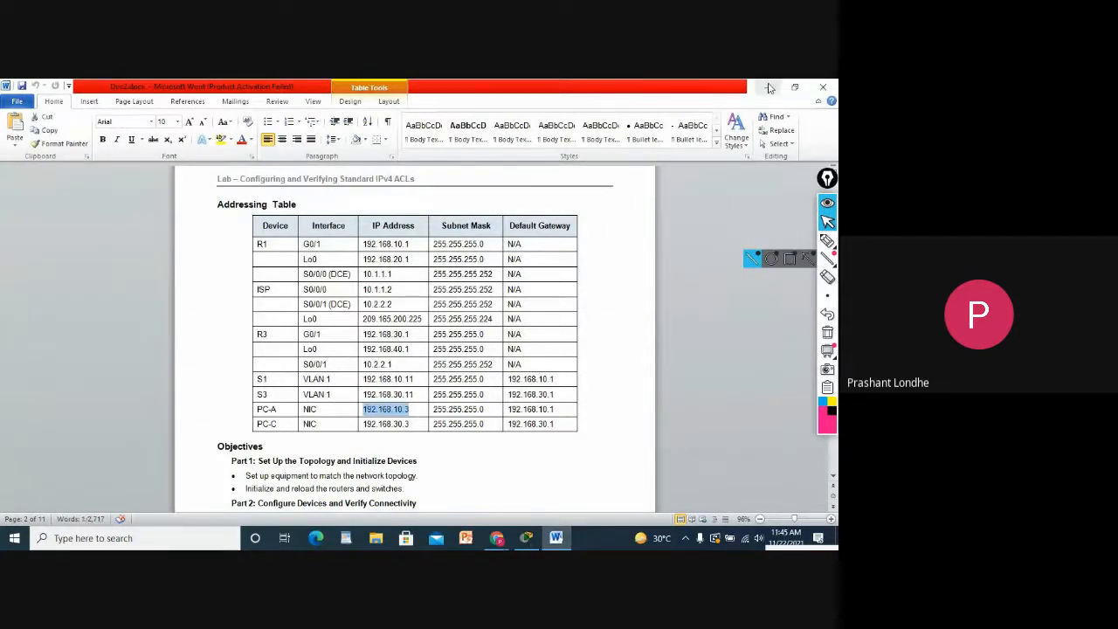
left_click(766, 87)
- In Packet Tracer, give PC0 the static IPv4 address 192.168.10.3 with subnet mask 255.255.255.0
left_click(194, 368)
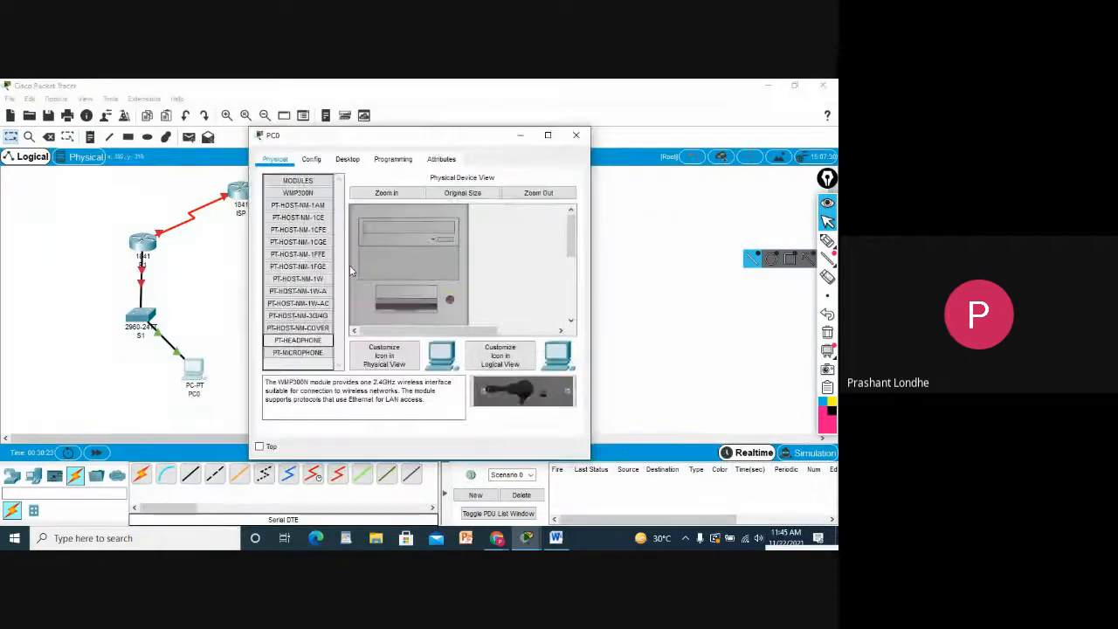
left_click(346, 159)
left_click(301, 205)
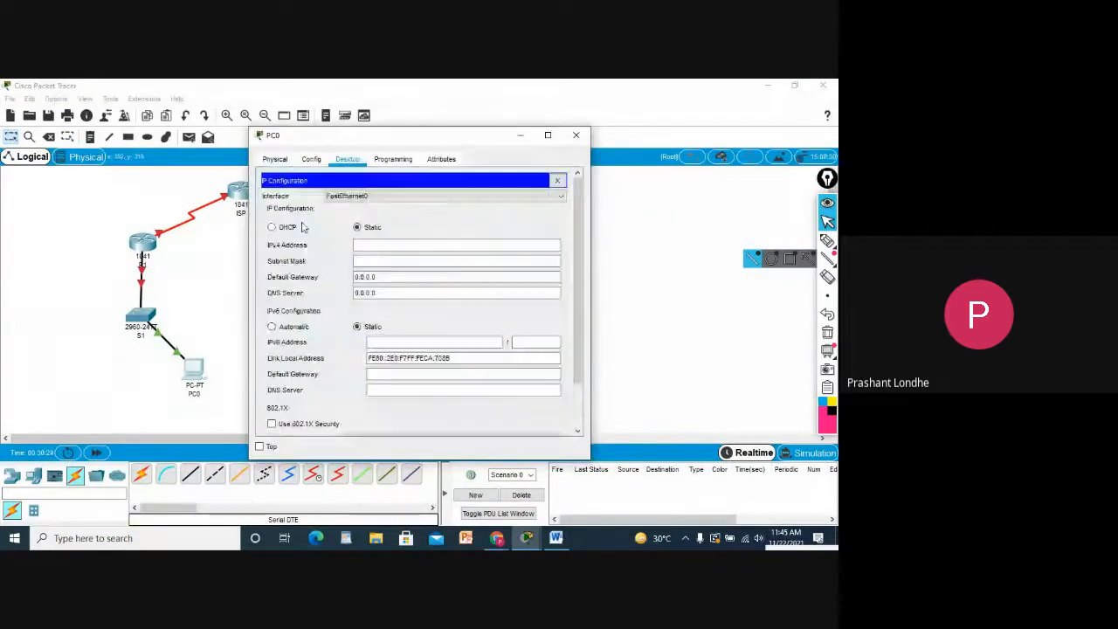
left_click(354, 244)
type("192.1")
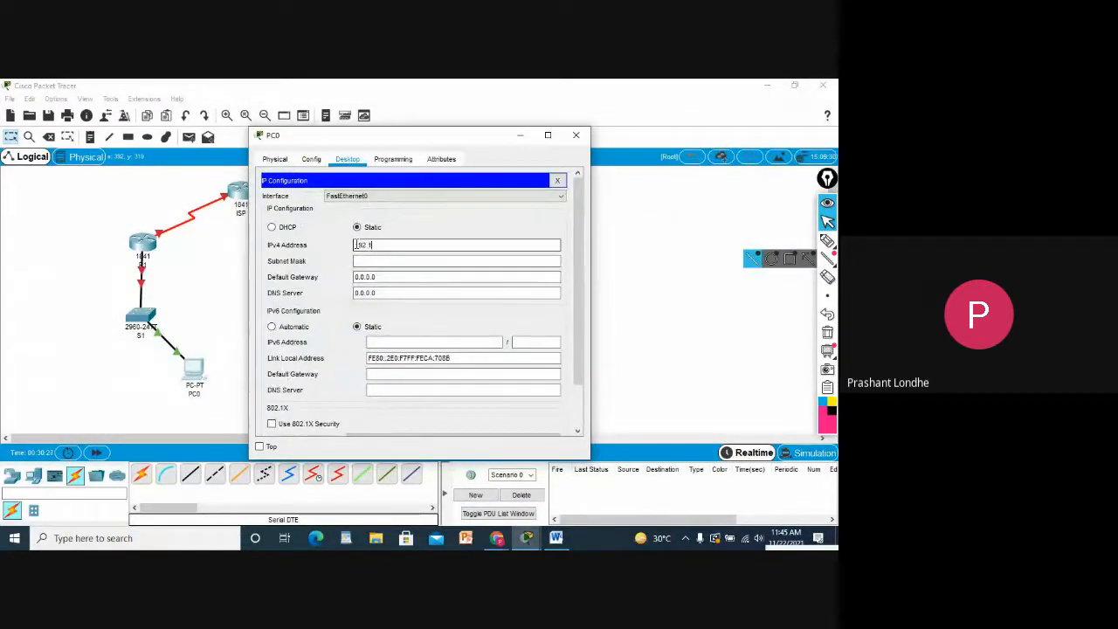
type("68.10.3")
key("Tab")
key("Tab")
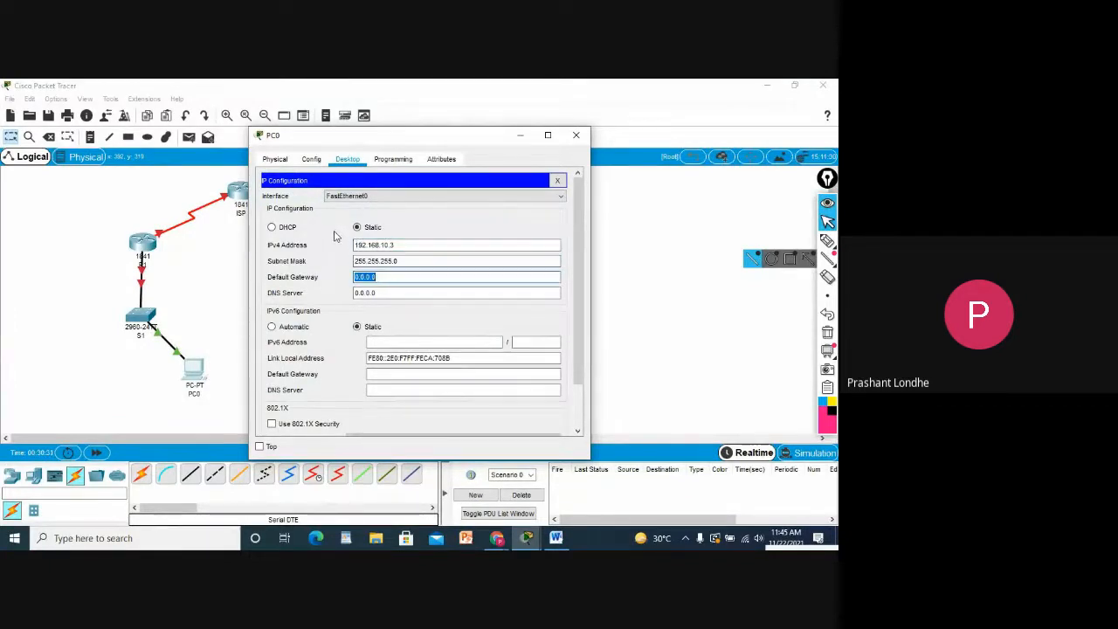
- Set PC0's default gateway to 192.168.10.1 and close its configuration
type("192.168.1")
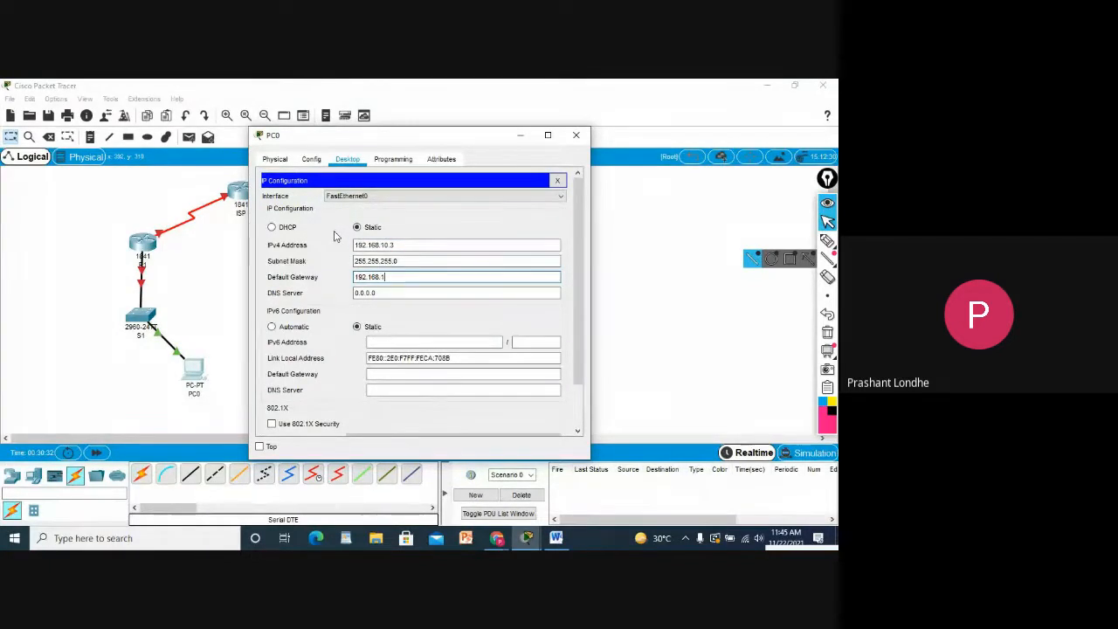
type(".0.1")
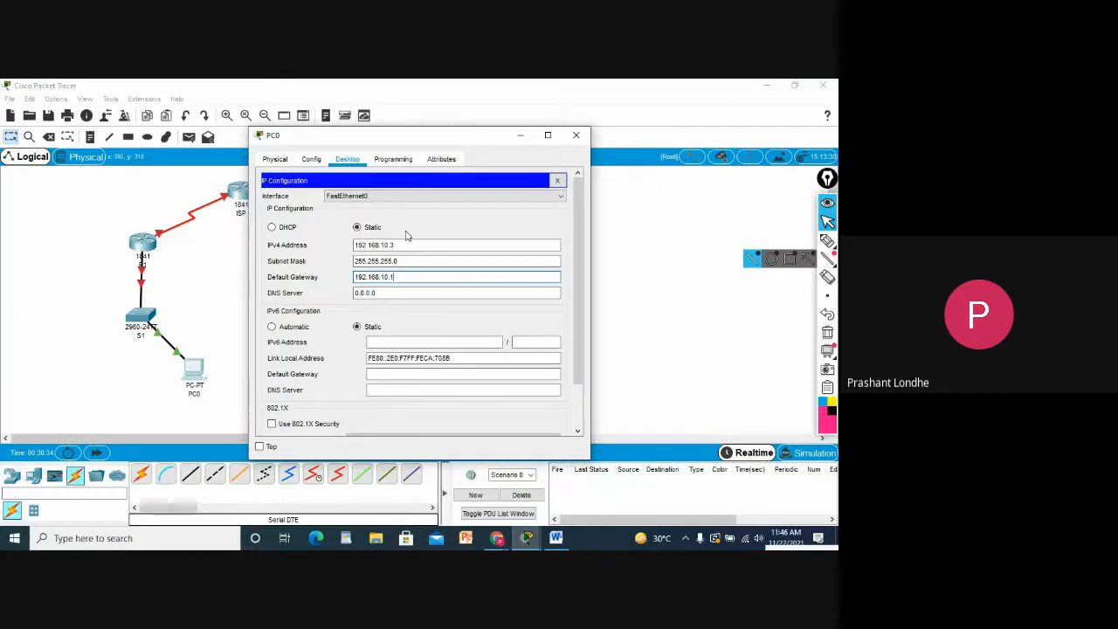
left_click(431, 220)
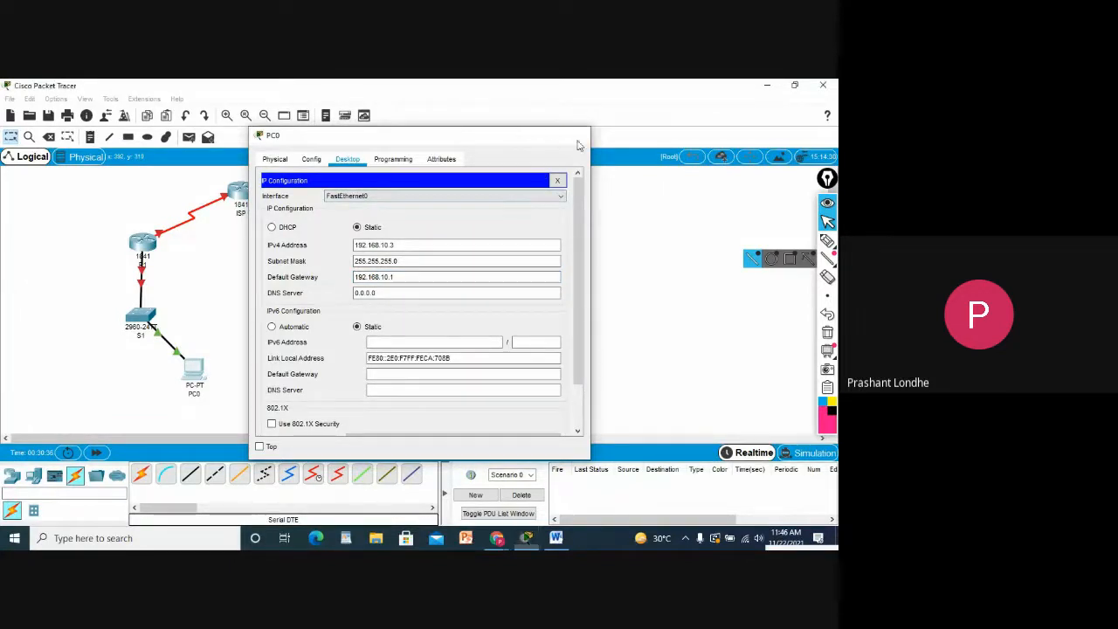
left_click(575, 135)
- Give PC1 the static IPv4 address 192.168.30.3 with subnet mask 255.255.255.0
left_click(291, 369)
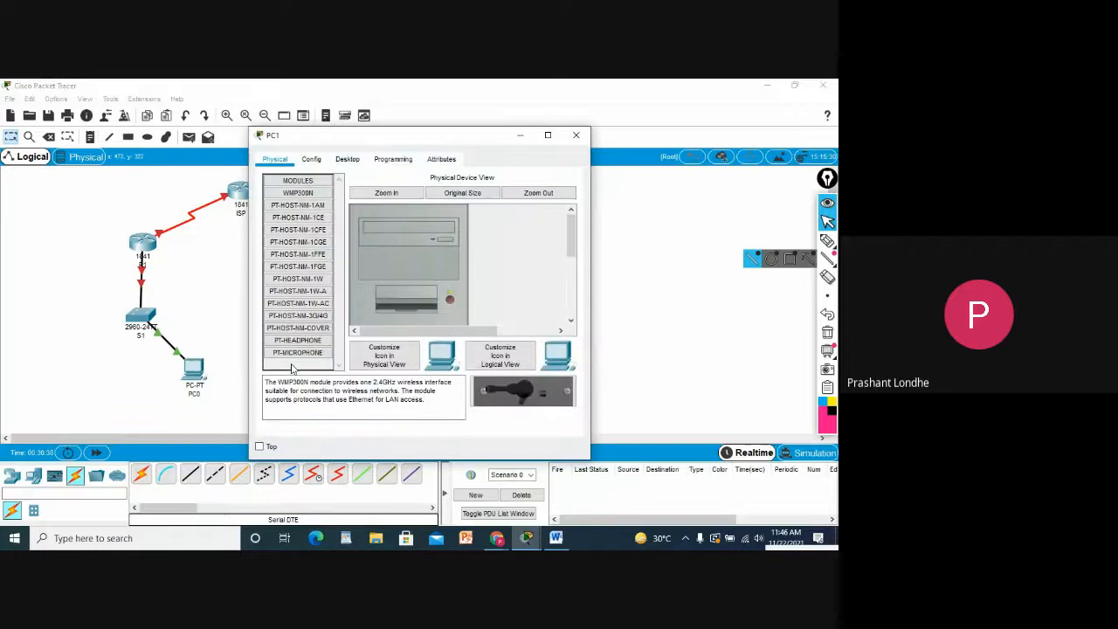
left_click(354, 158)
left_click(300, 208)
left_click(368, 246)
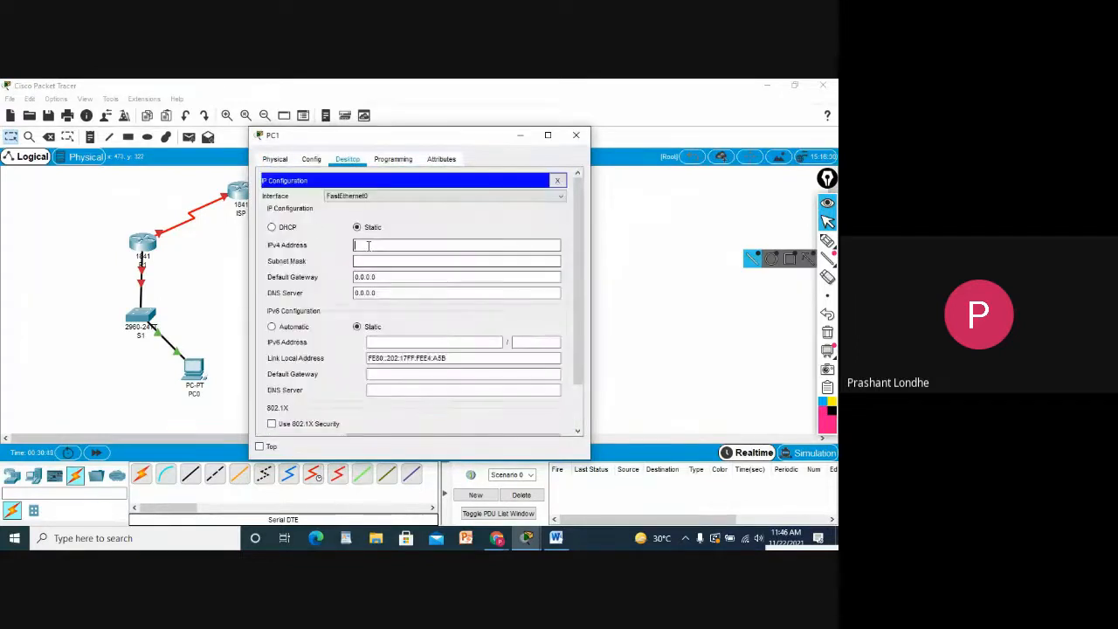
type("1")
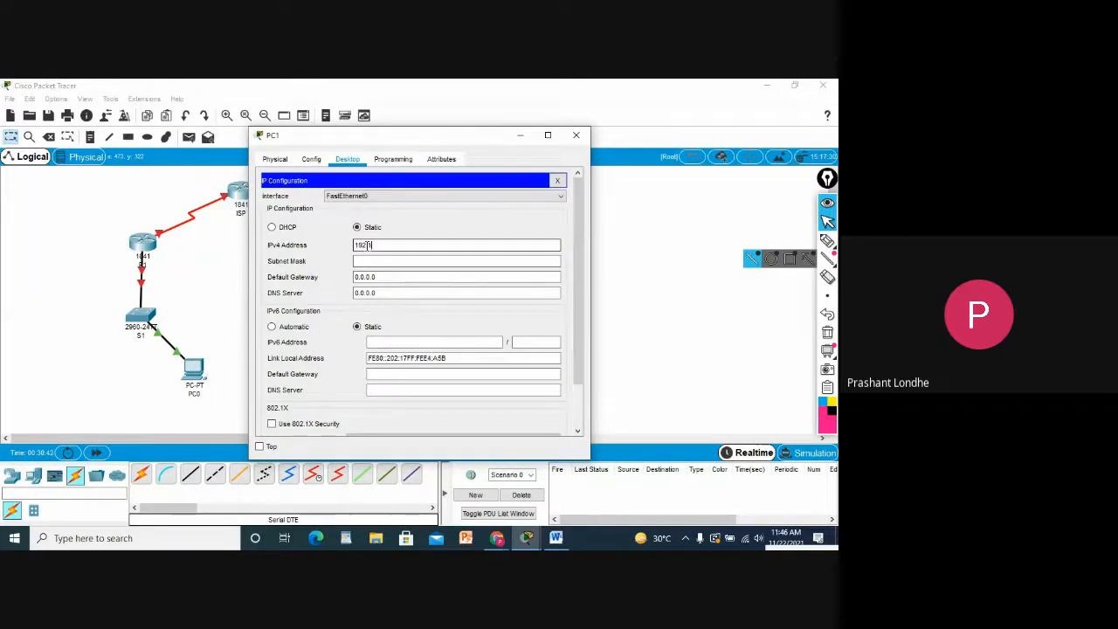
type("92.168.30.3")
key("Tab")
key("Tab")
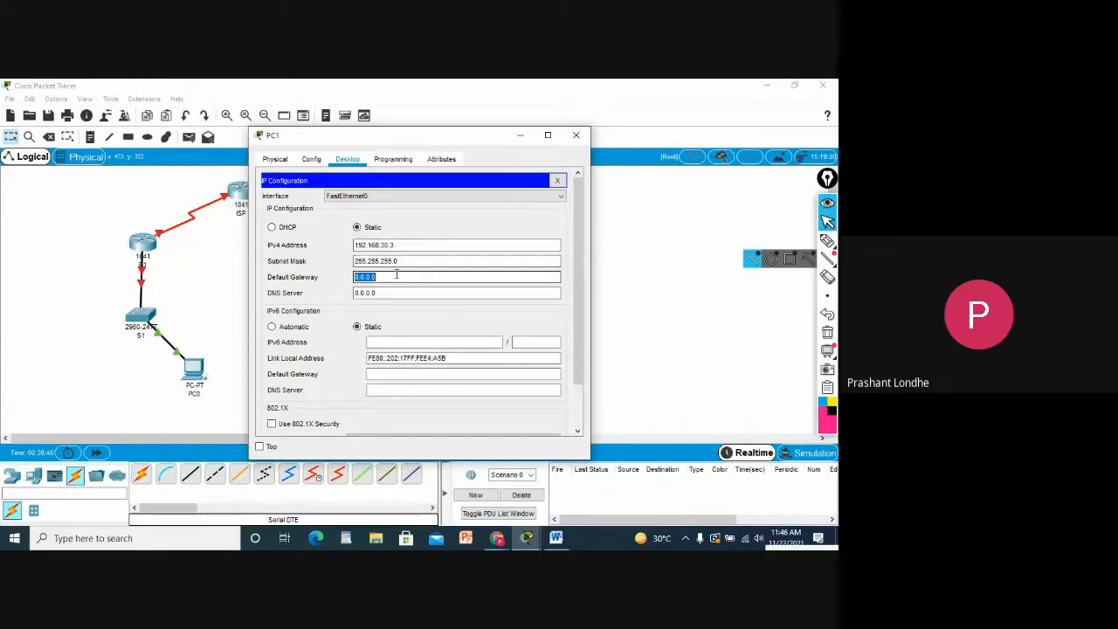
- Set PC1's default gateway to 192.168.30.1 and close its configuration
type("192.168.")
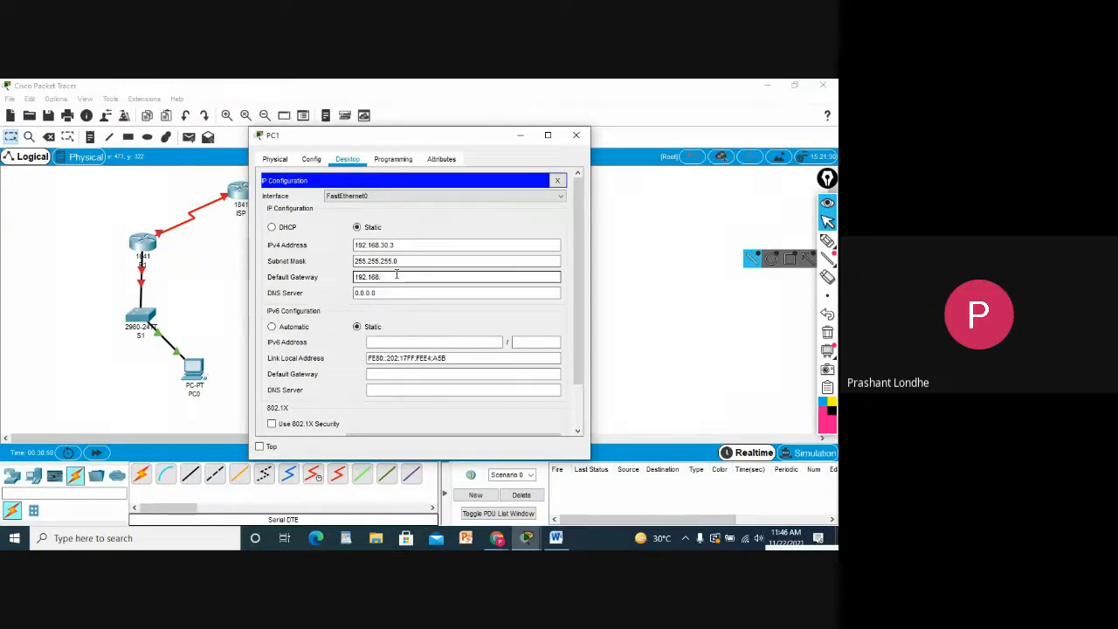
type("30.1")
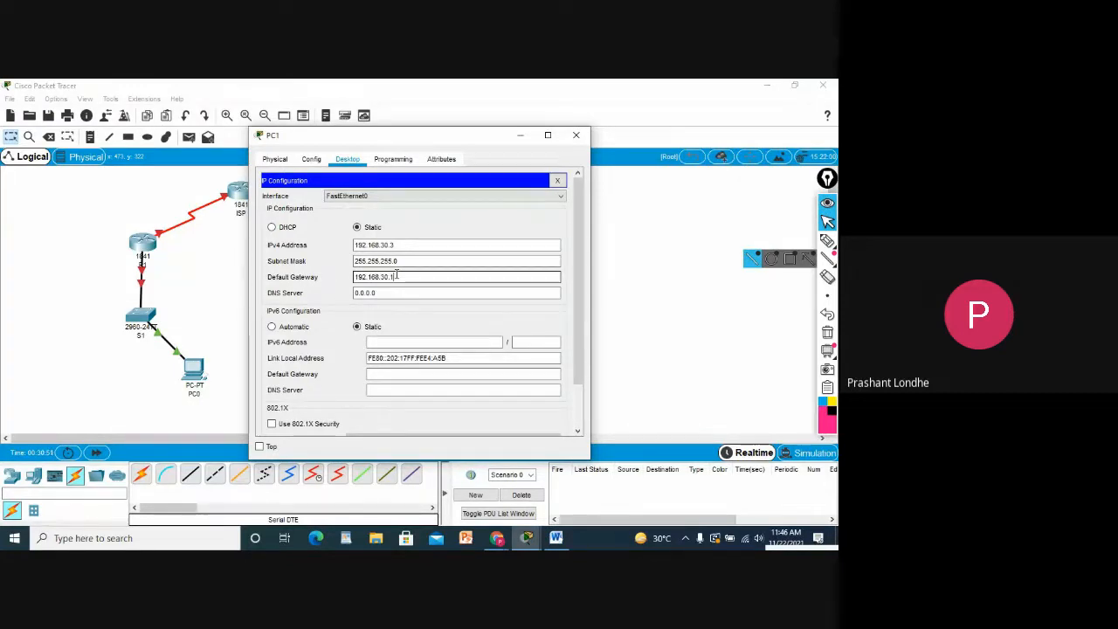
left_click(575, 134)
- Switch to the Word document and check the PC-C row of the Addressing Table
left_click(555, 537)
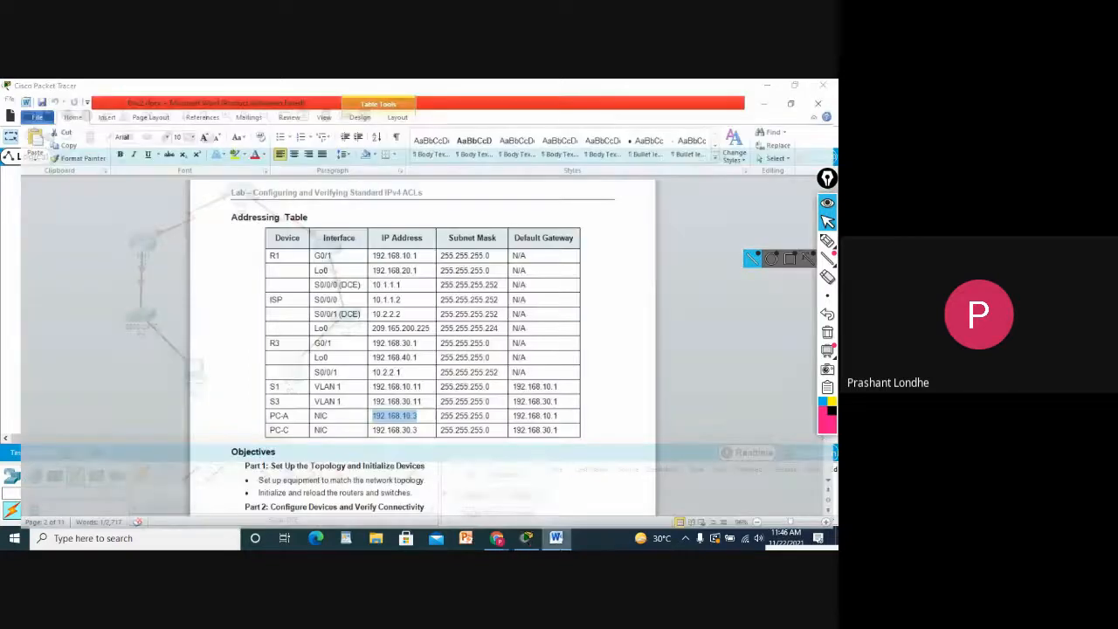
left_click(250, 425)
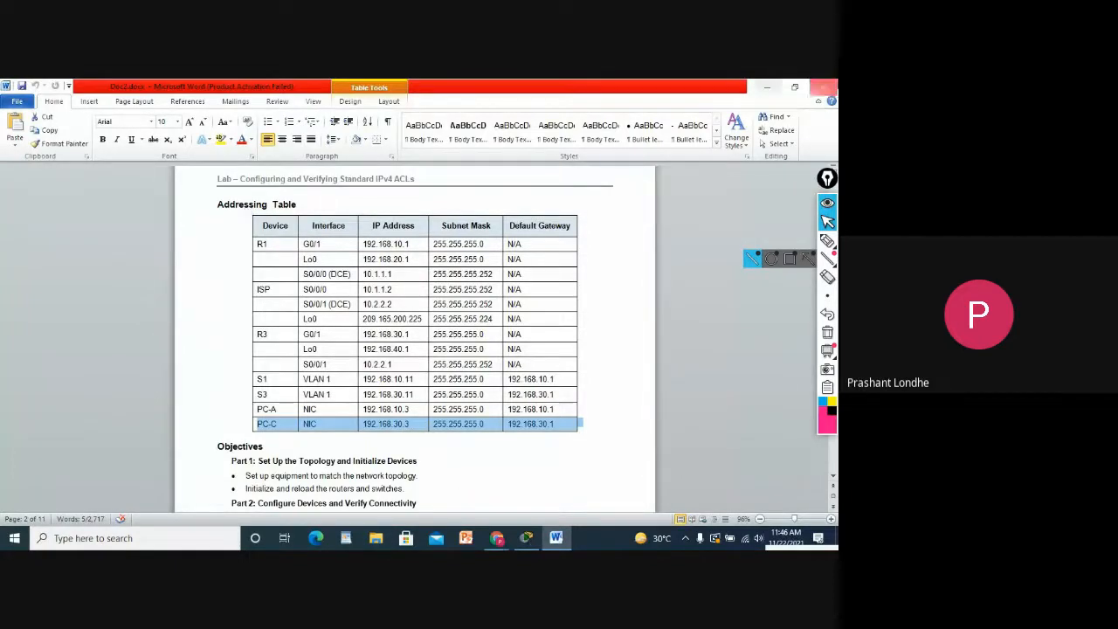
left_click(565, 424)
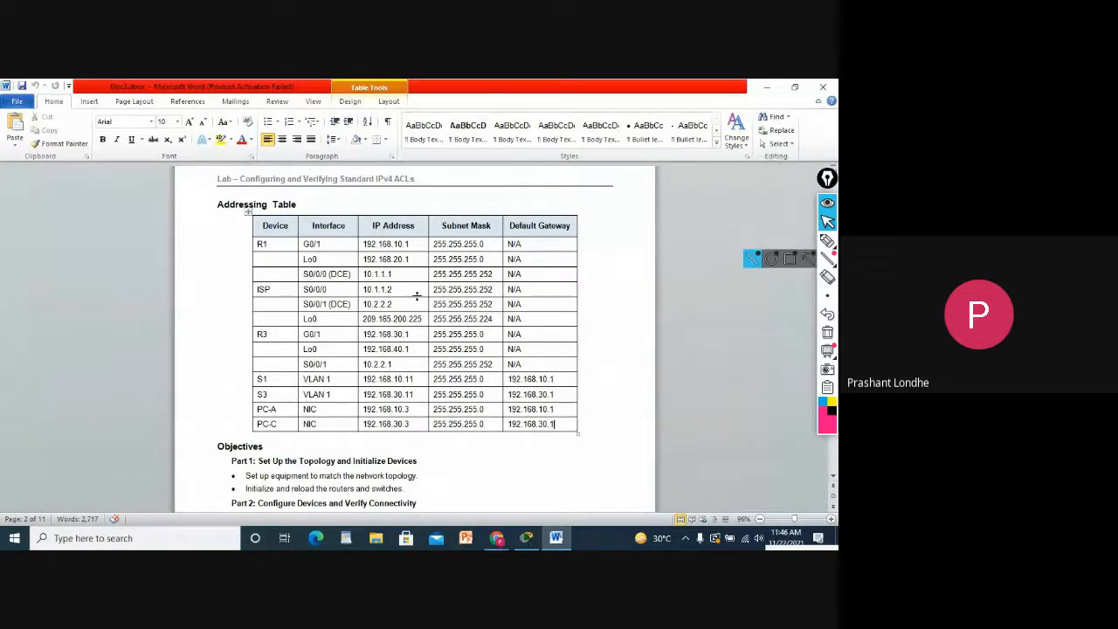
left_click(762, 85)
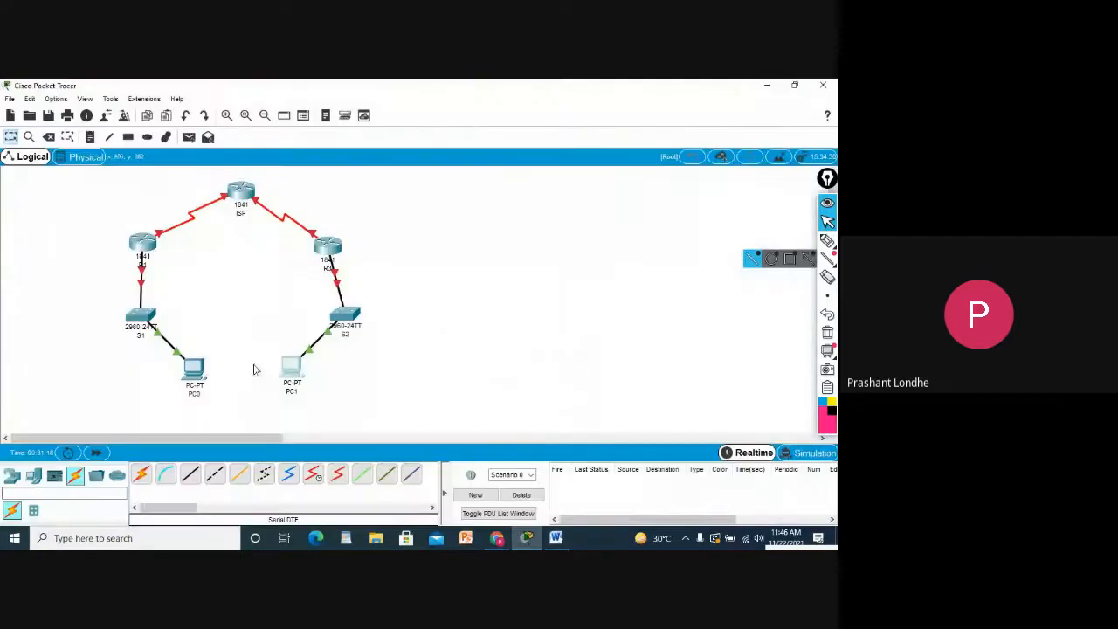
- In the Packet Tracer topology, rename PC0 as PC-A and PC1 as PC- C
left_click(192, 393)
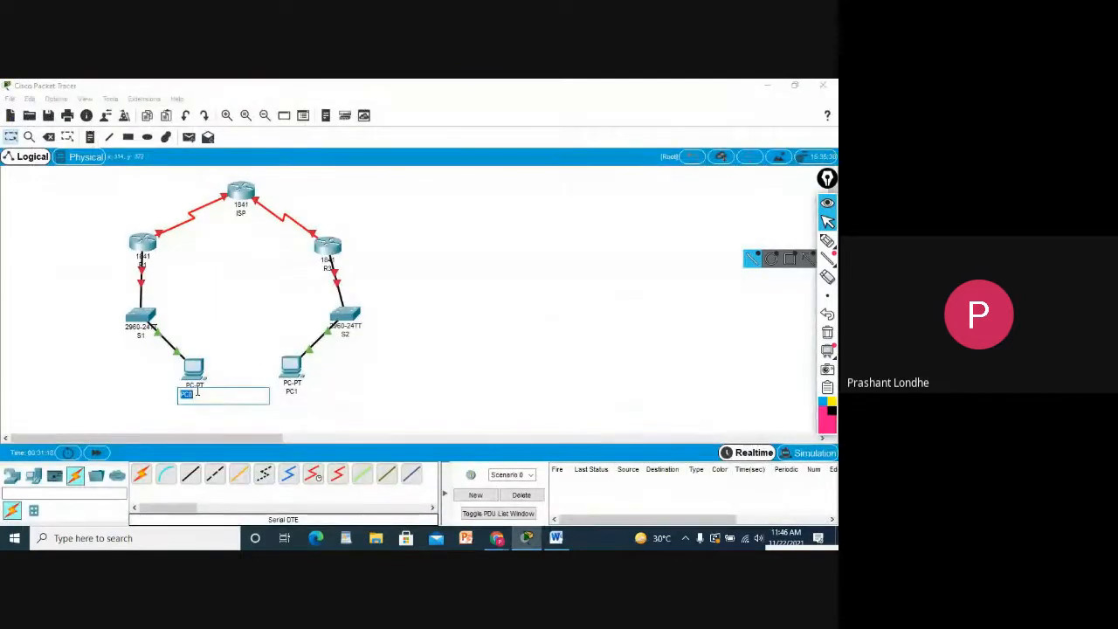
type("PC")
left_click(462, 401)
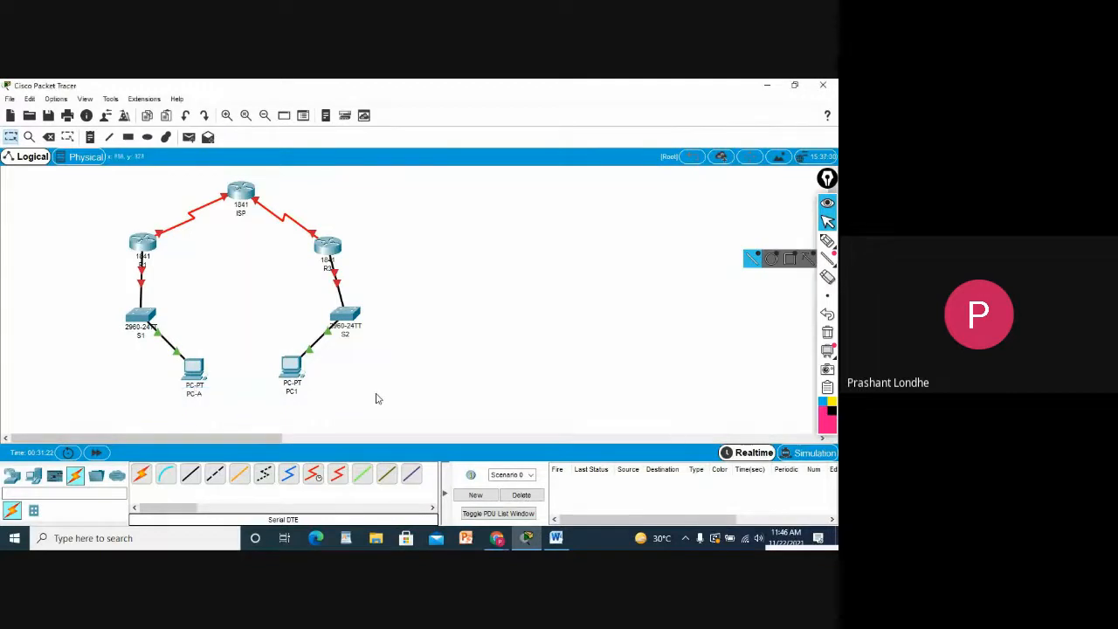
left_click(293, 390)
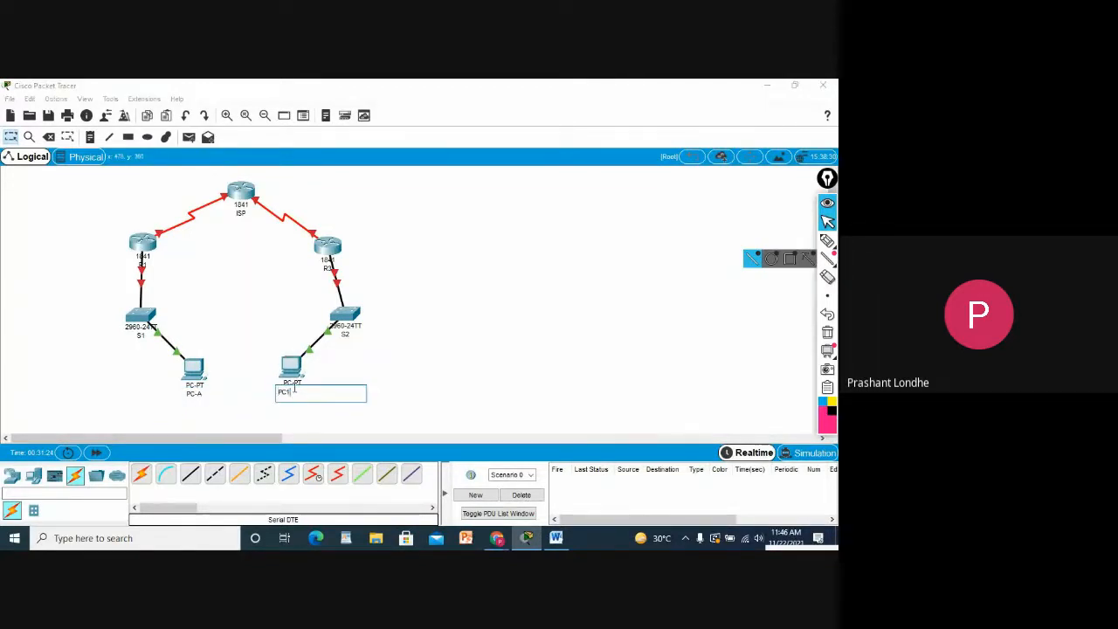
type("PC- C")
left_click(644, 399)
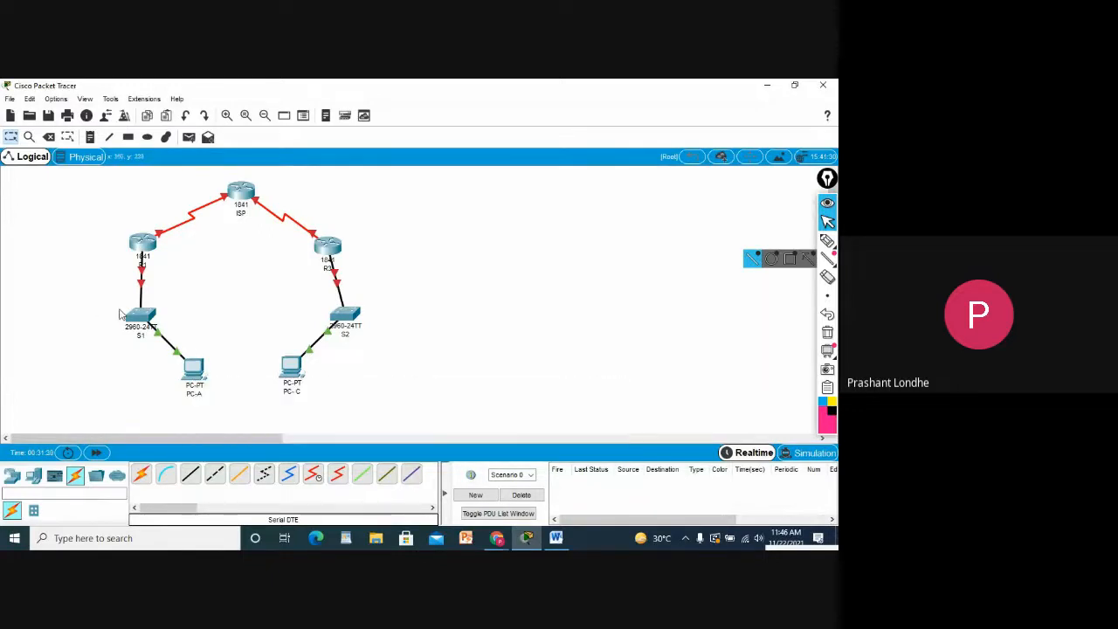
- Give R1's FastEthernet0/0 interface the address 192.168.10.1 with mask 255.255.255.0, enable the port and close the configuration
left_click(143, 241)
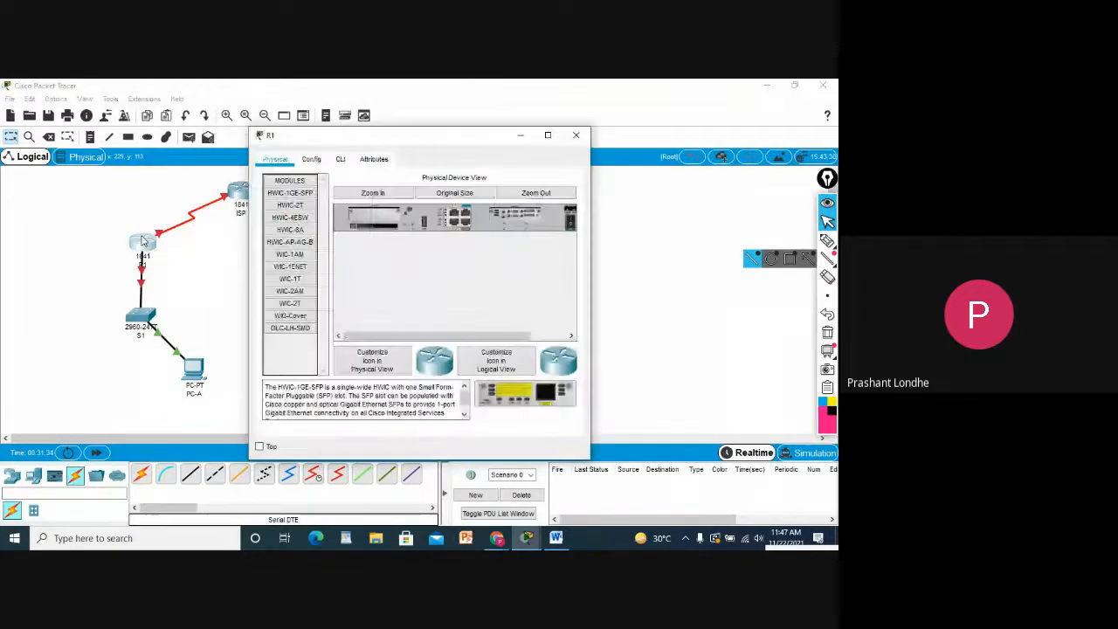
left_click(319, 162)
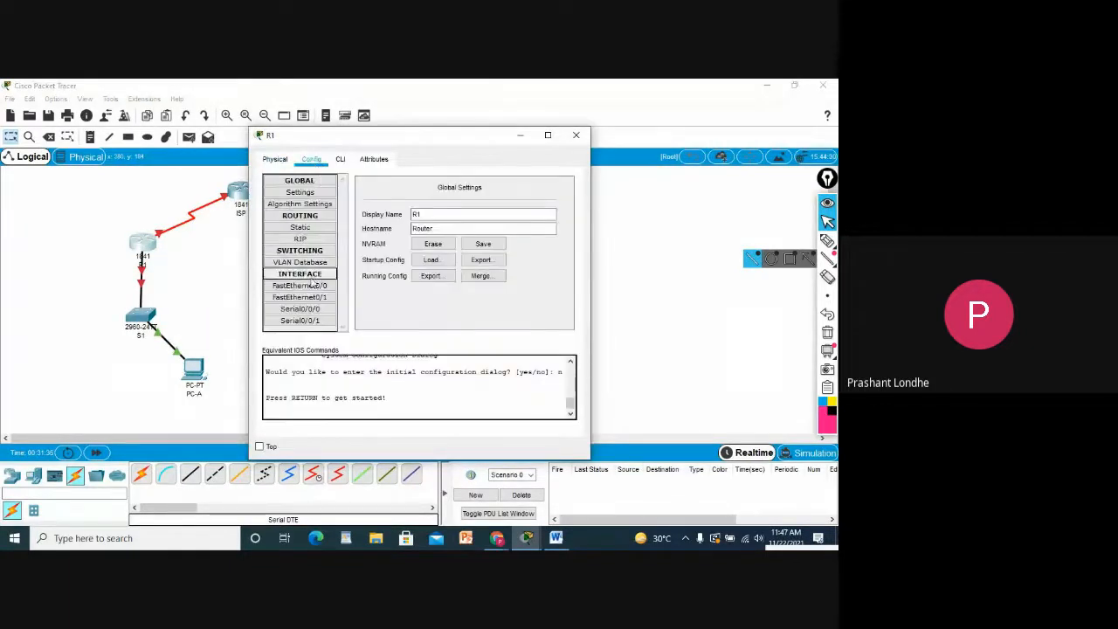
left_click(308, 288)
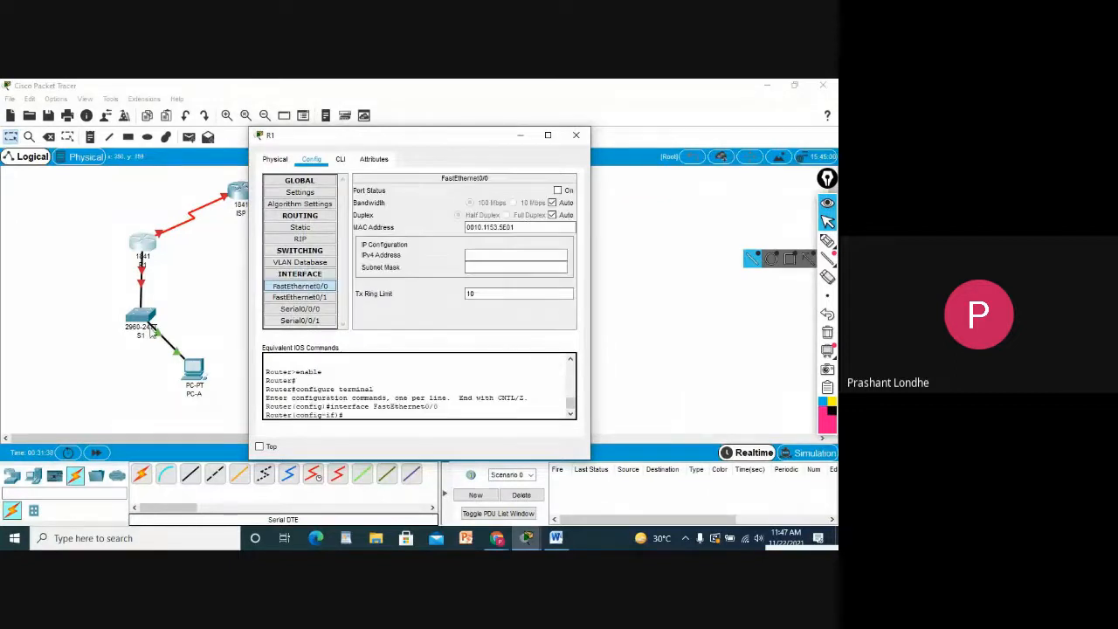
left_click(497, 253)
type("1")
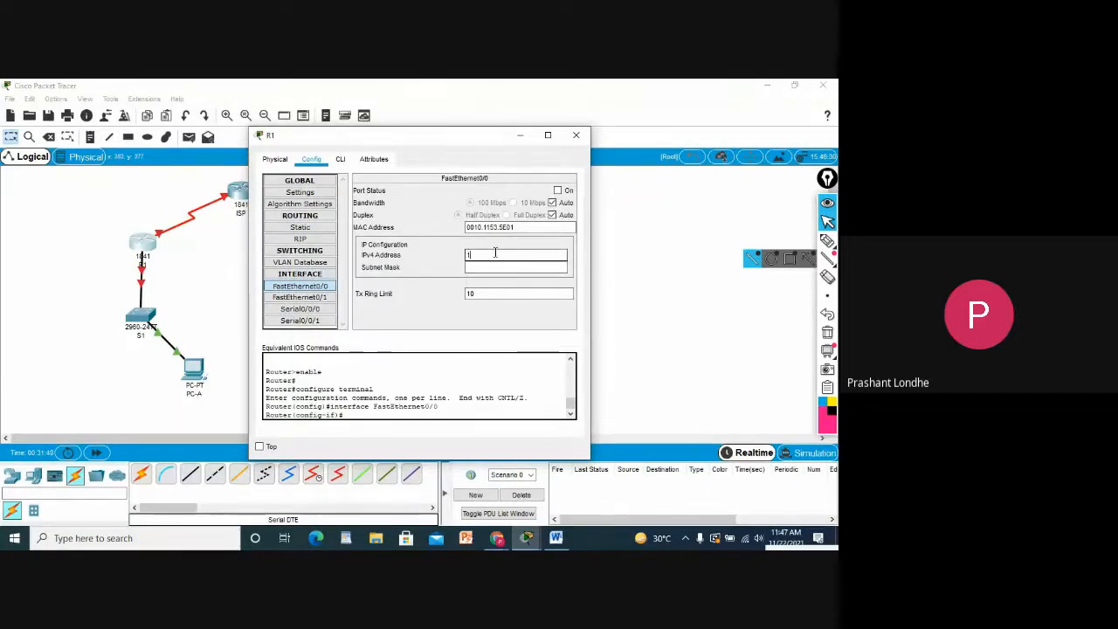
type("92.168.1")
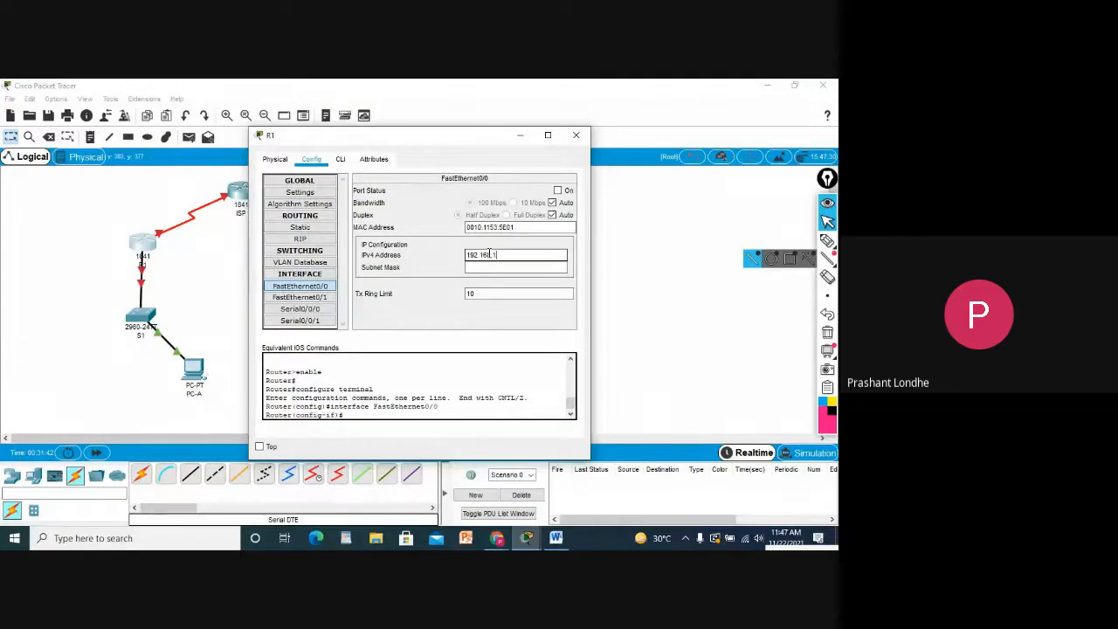
type("0.1")
left_click(482, 267)
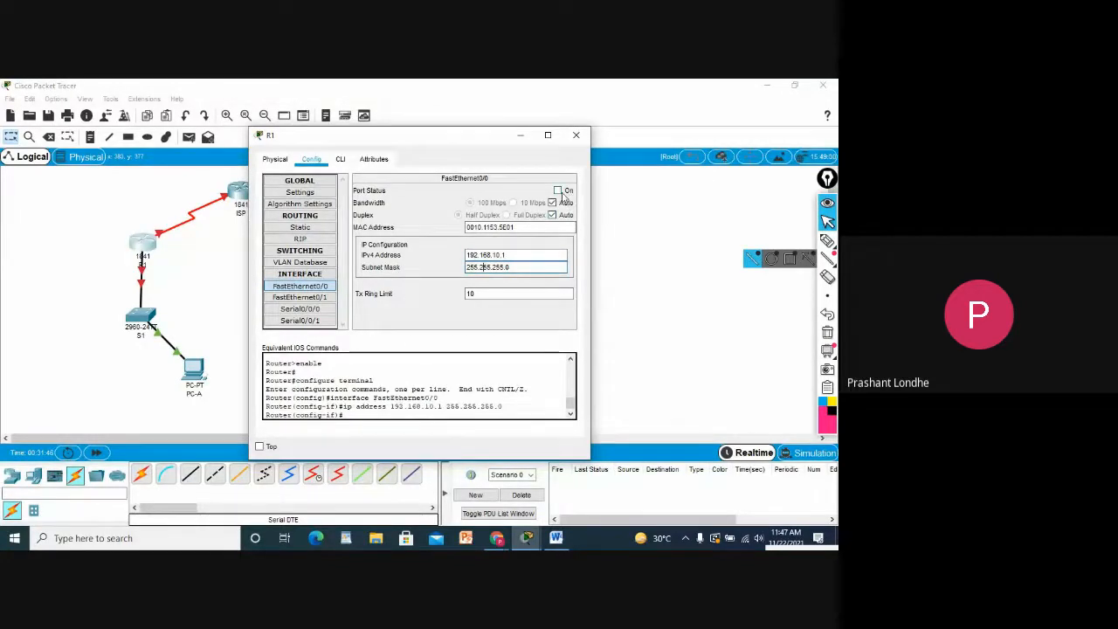
left_click(557, 190)
left_click(575, 135)
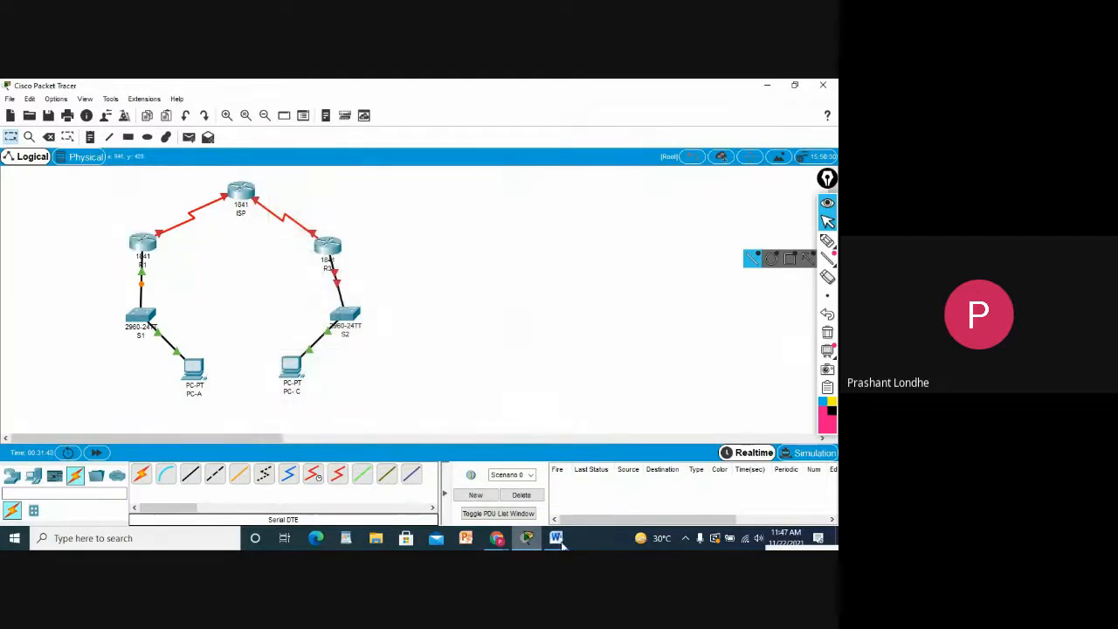
- Switch to the Word document and highlight the PC-A and PC-C rows of the Addressing Table in yellow
left_click(556, 538)
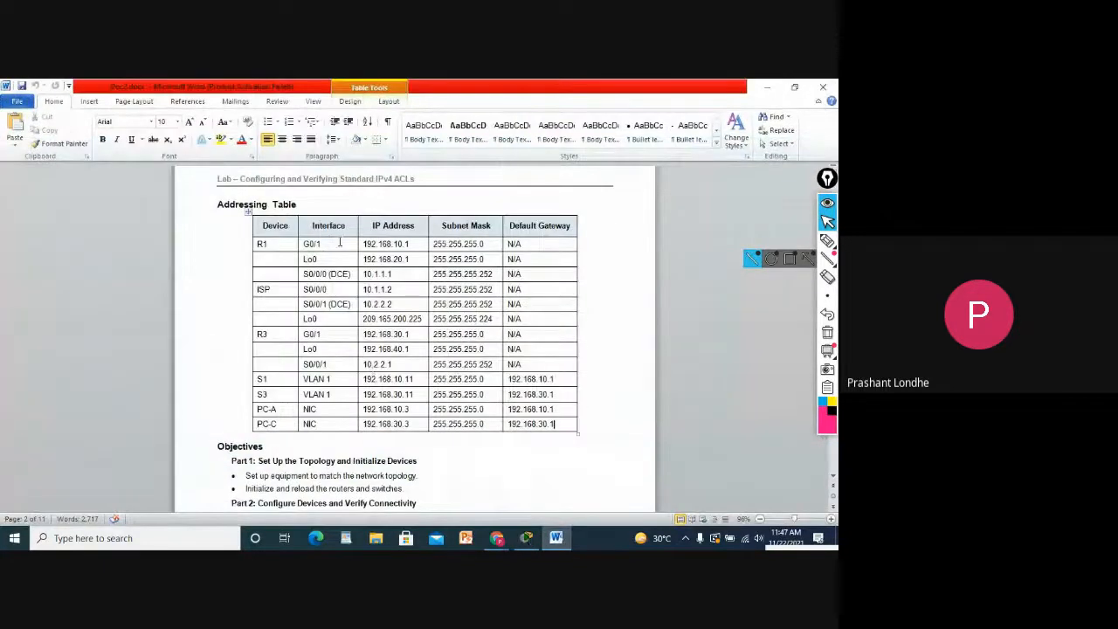
left_click_drag(322, 244, 304, 244)
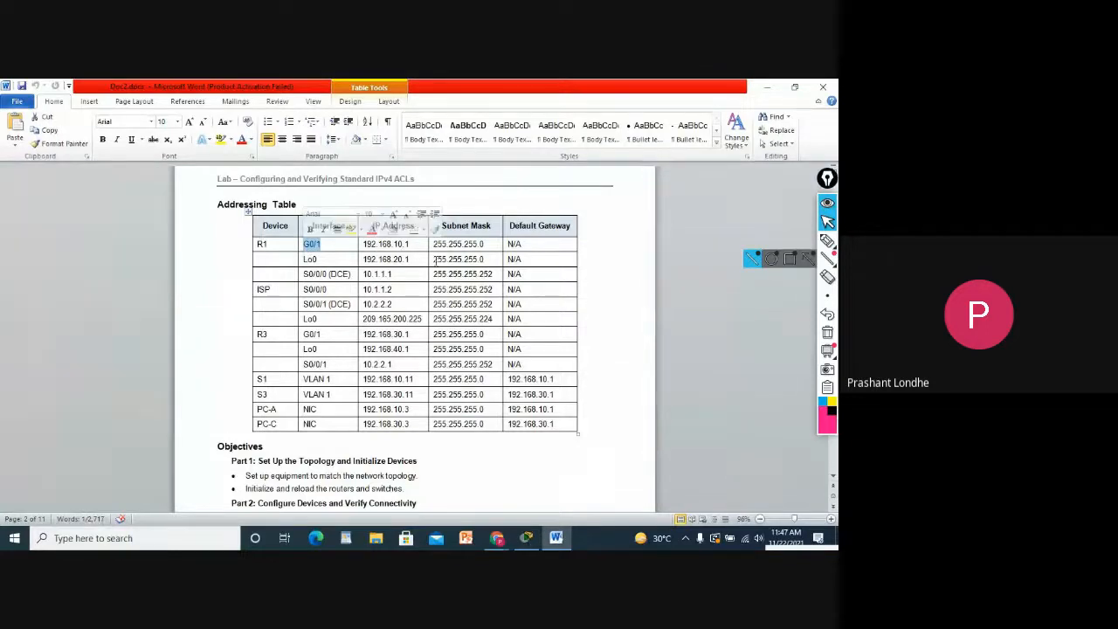
left_click(238, 409)
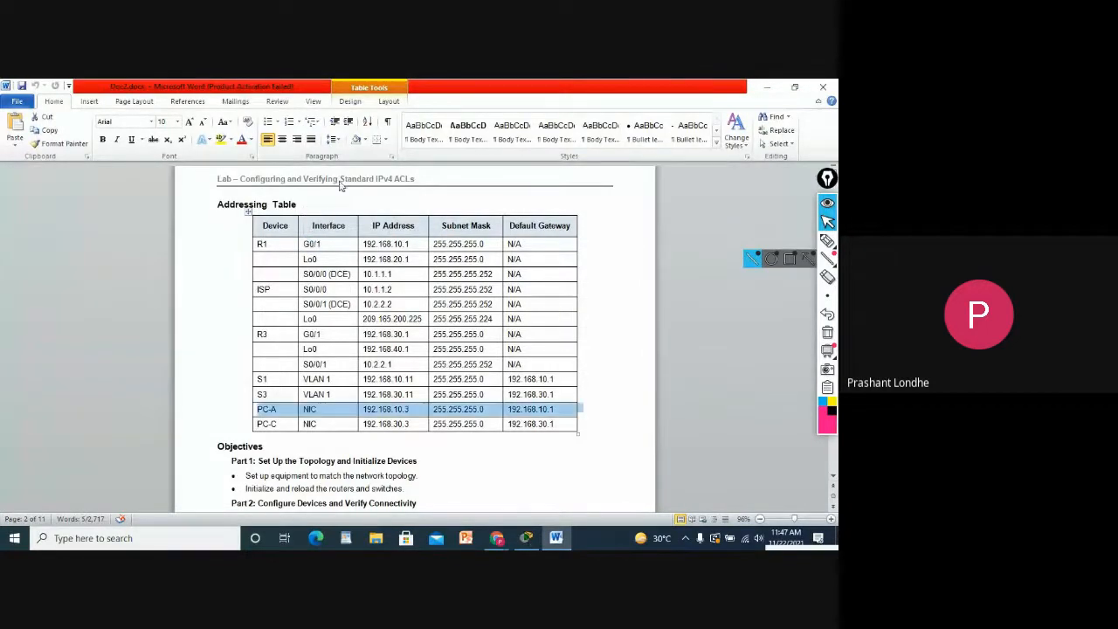
left_click(220, 139)
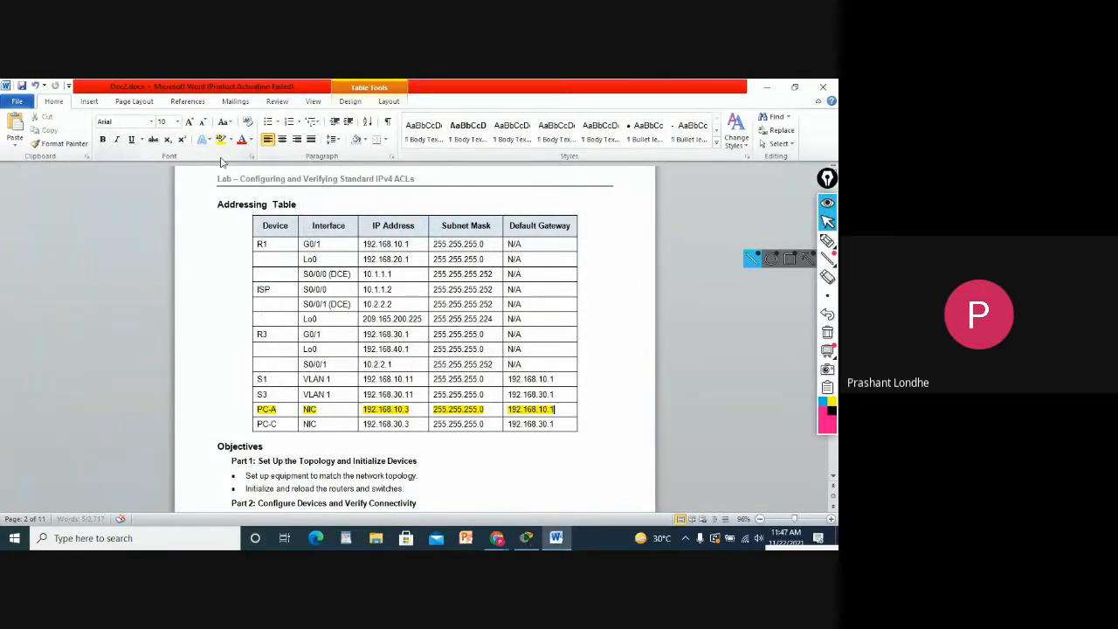
left_click(242, 426)
left_click(221, 139)
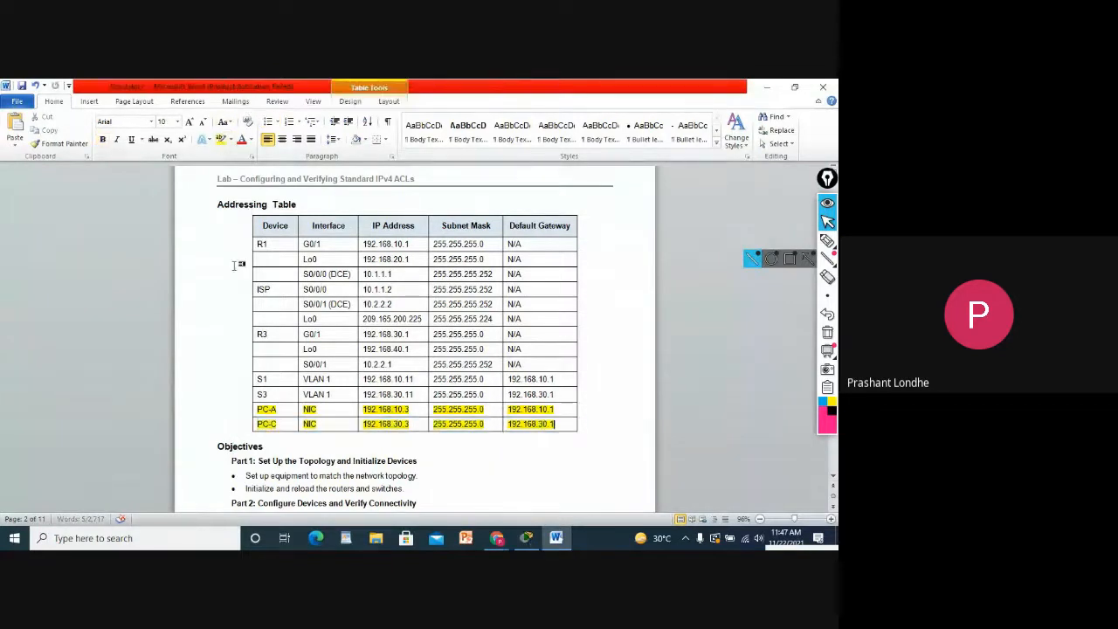
- Highlight the G0/1 rows of R1 and R3 in the Addressing Table in yellow
left_click(236, 248)
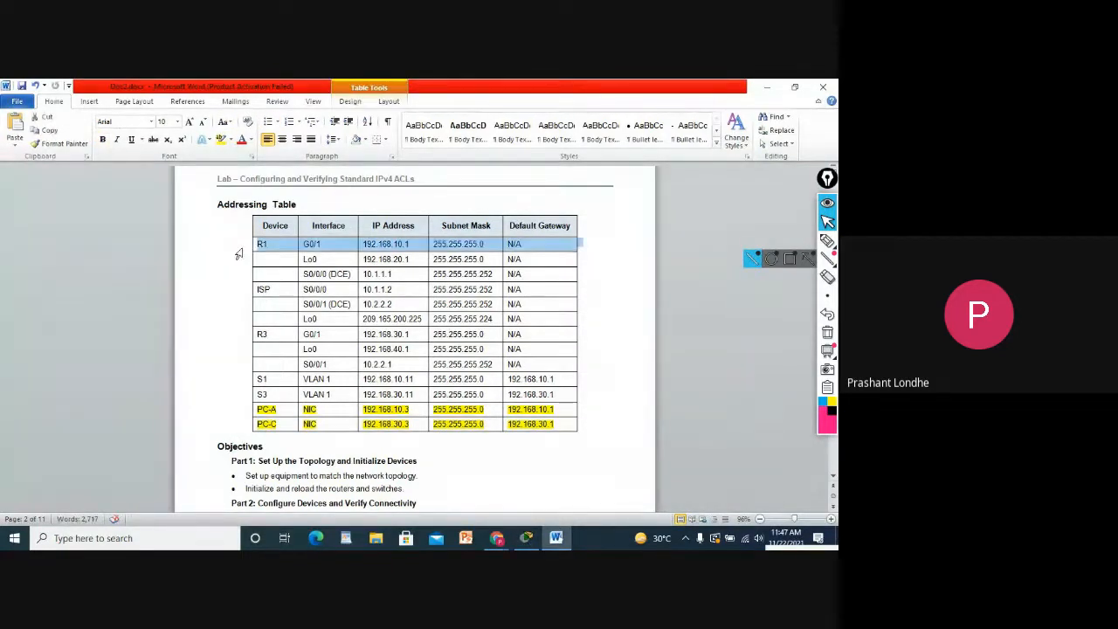
left_click(221, 140)
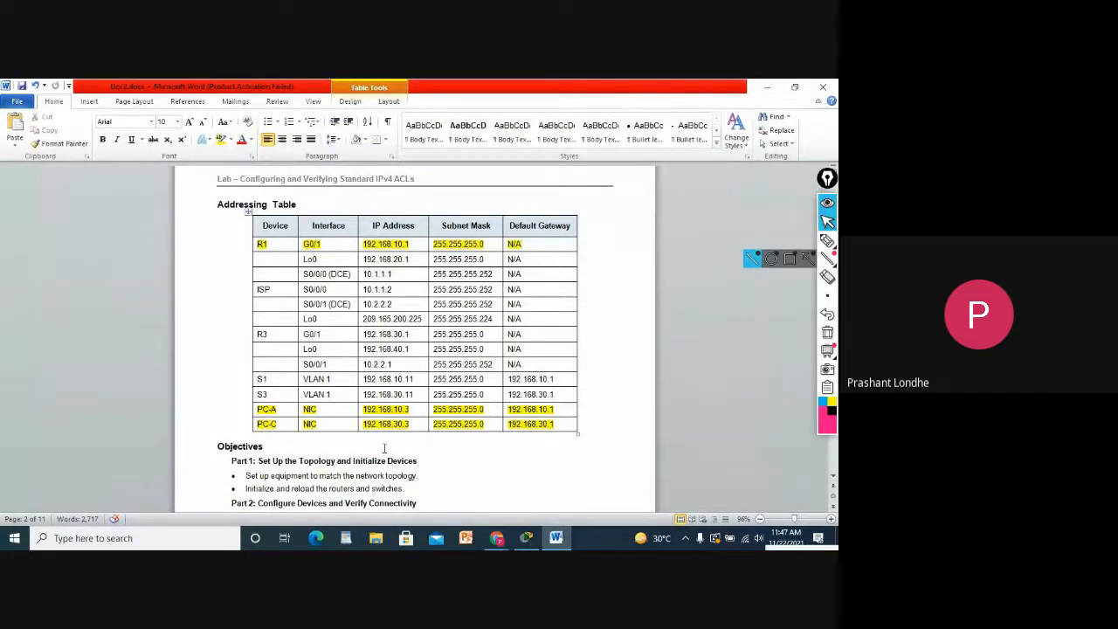
left_click(241, 340)
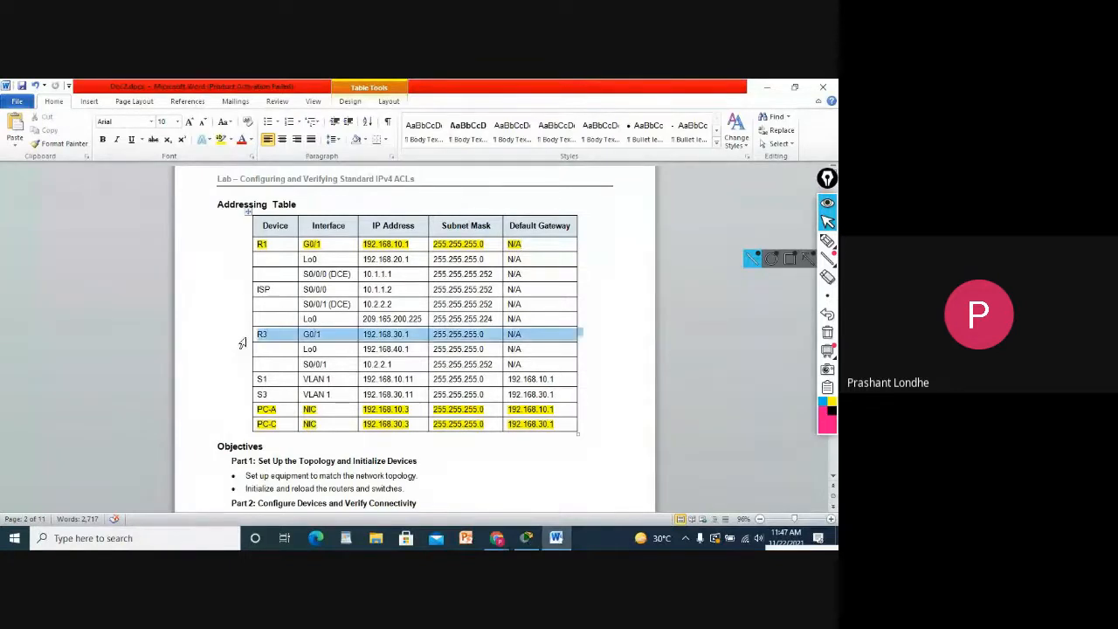
left_click(222, 141)
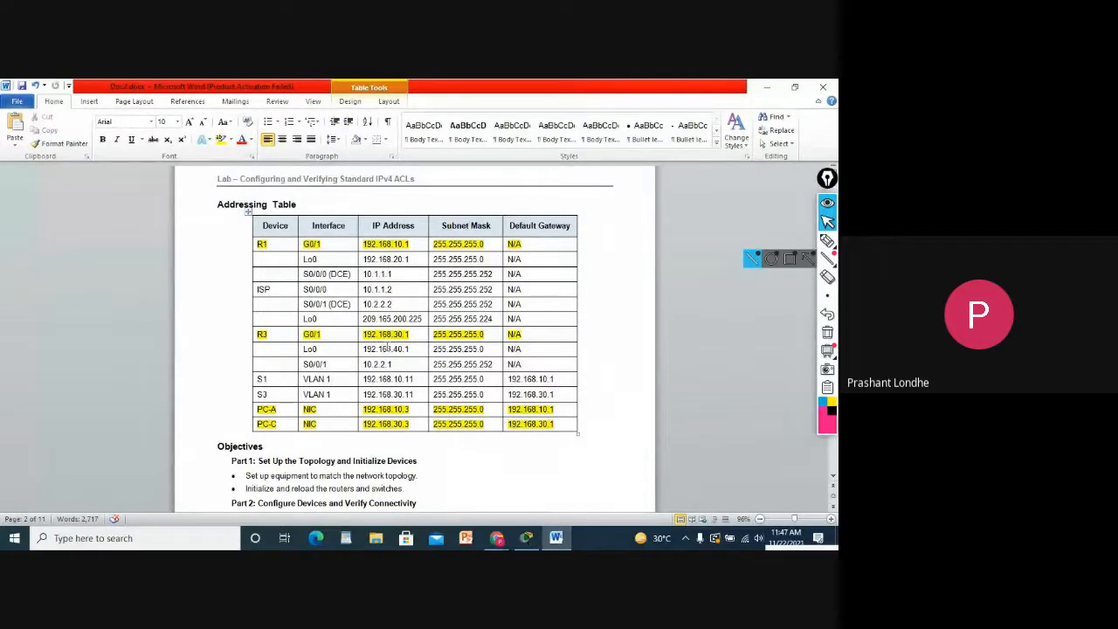
- Switch to the Google Meet call, admit the waiting participant and return to the Word document
mouse_move(496, 538)
left_click(411, 459)
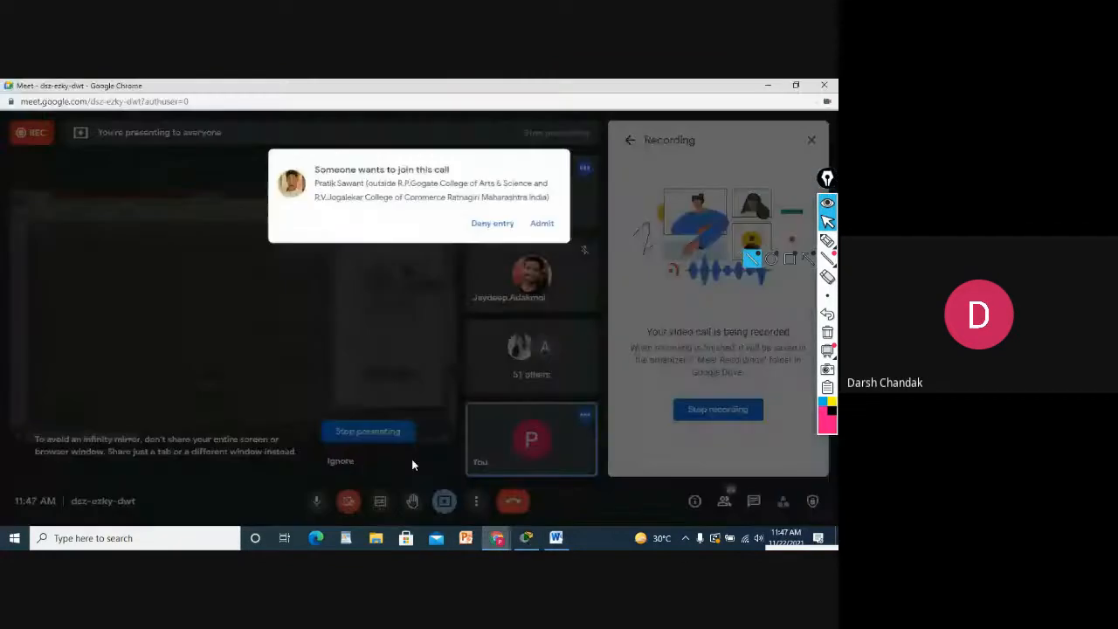
left_click(543, 201)
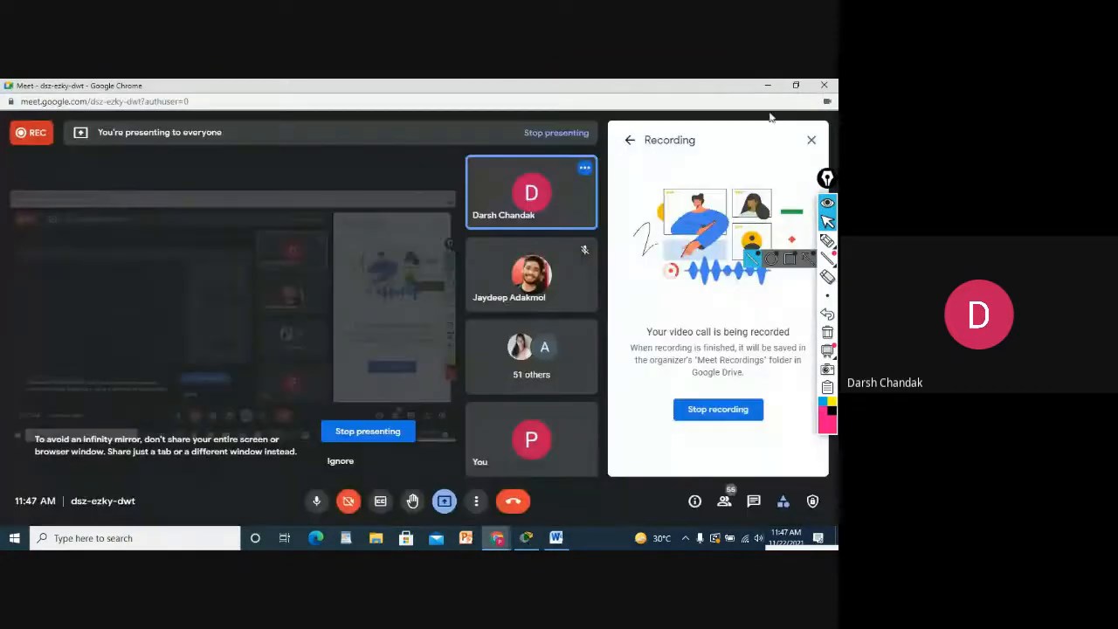
left_click(768, 84)
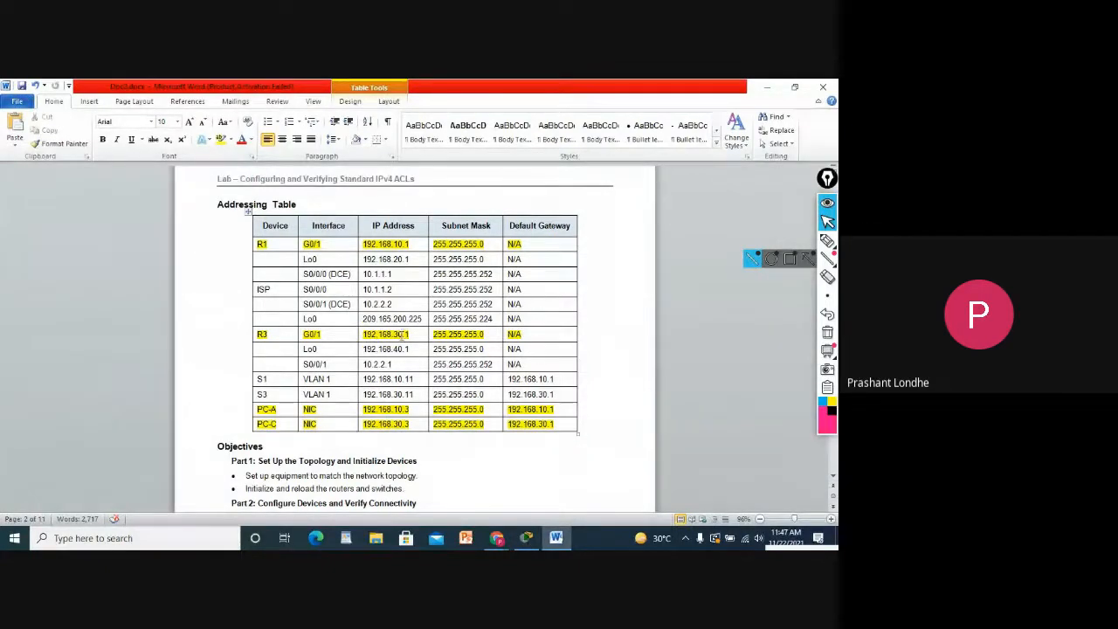
- Return to Packet Tracer and open the FastEthernet0/0 interface settings of router R3
left_click(766, 87)
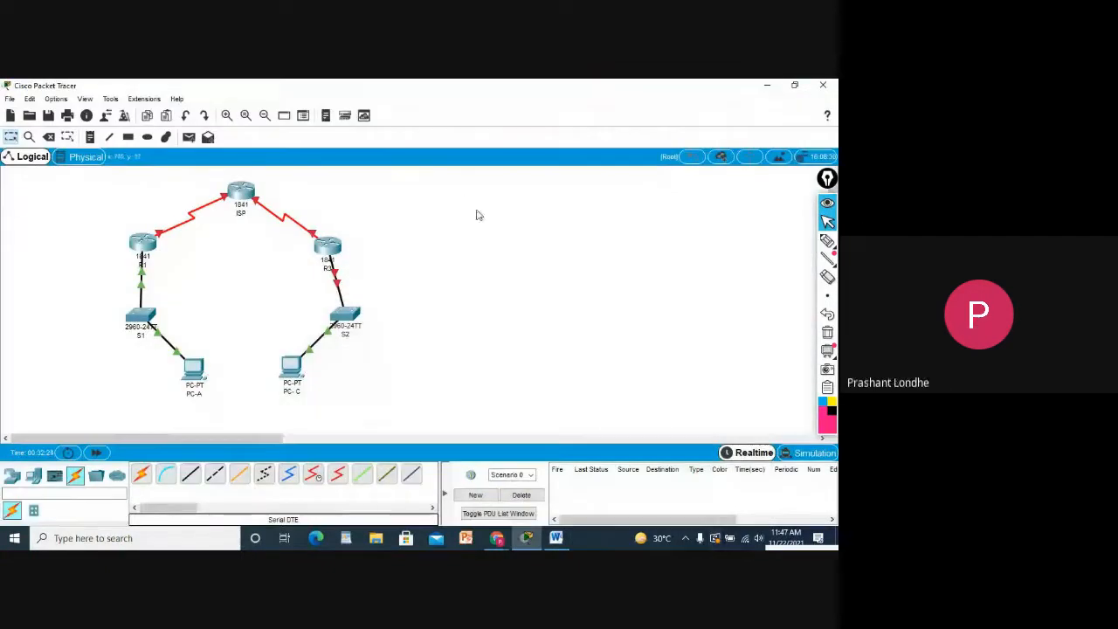
left_click(330, 253)
left_click(314, 162)
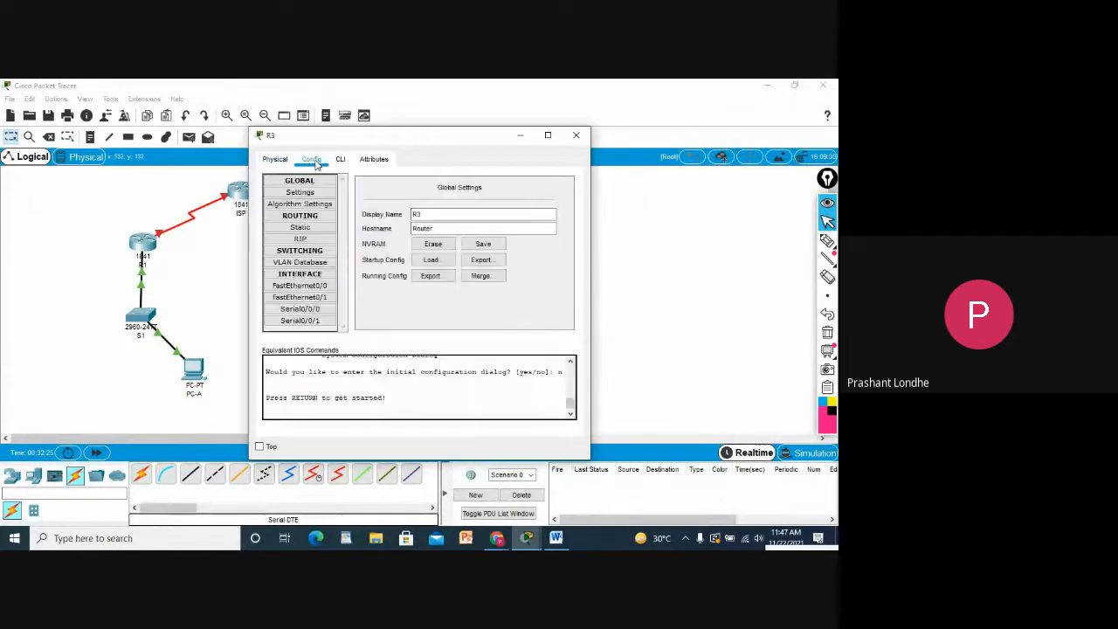
left_click(299, 285)
left_click(476, 256)
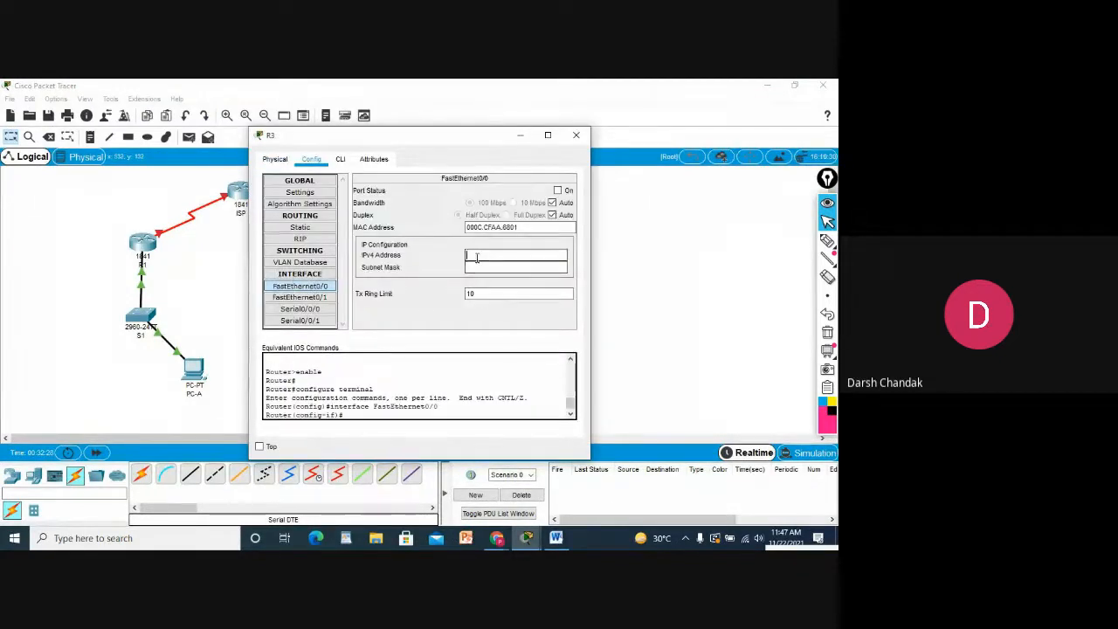
type("192.16")
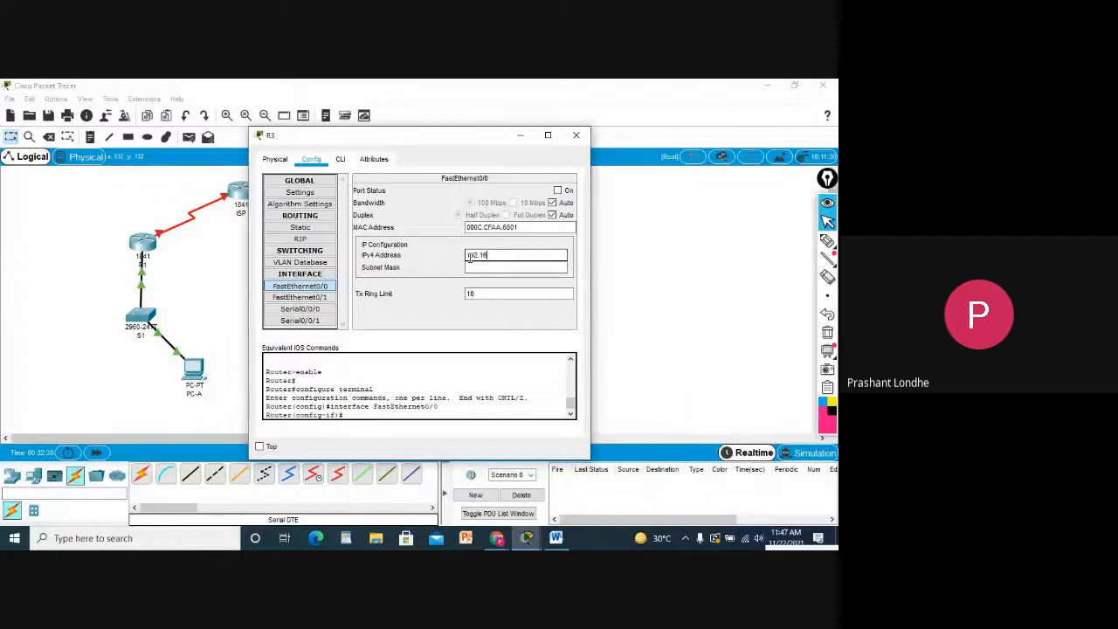
type("8")
left_click(758, 536)
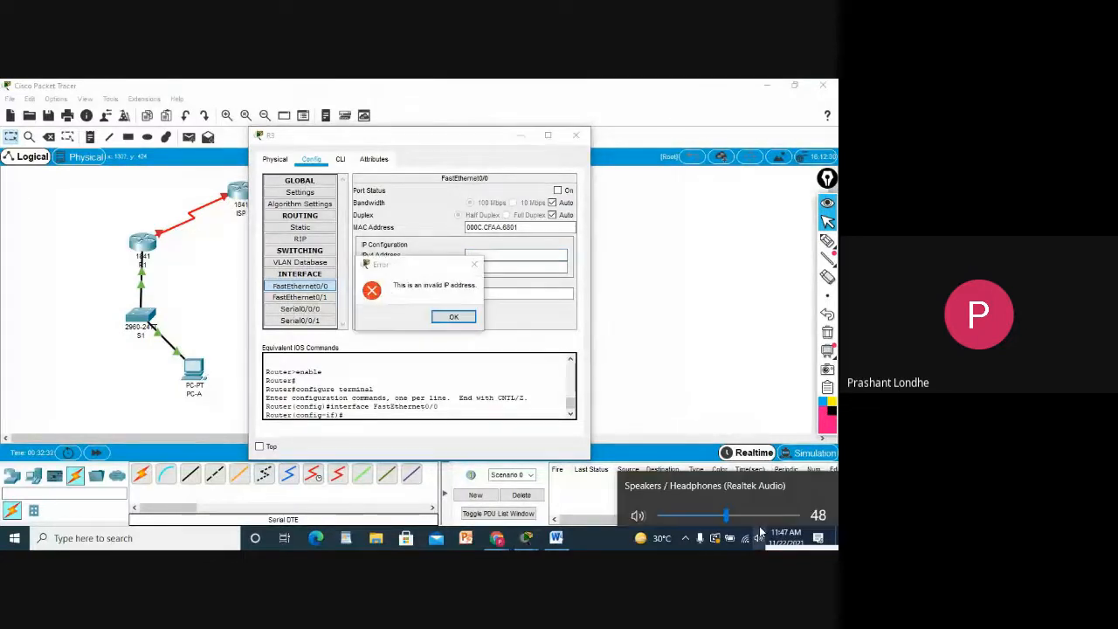
left_click(730, 509)
left_click(453, 316)
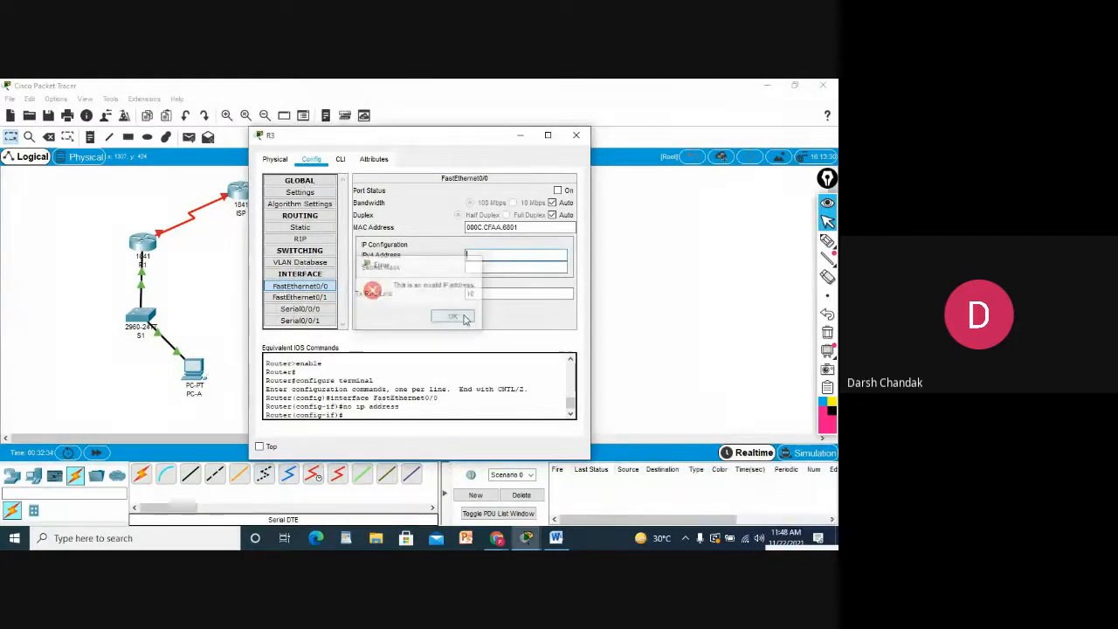
- Check the Google Meet call window and return to R3's configuration in Packet Tracer
mouse_move(502, 542)
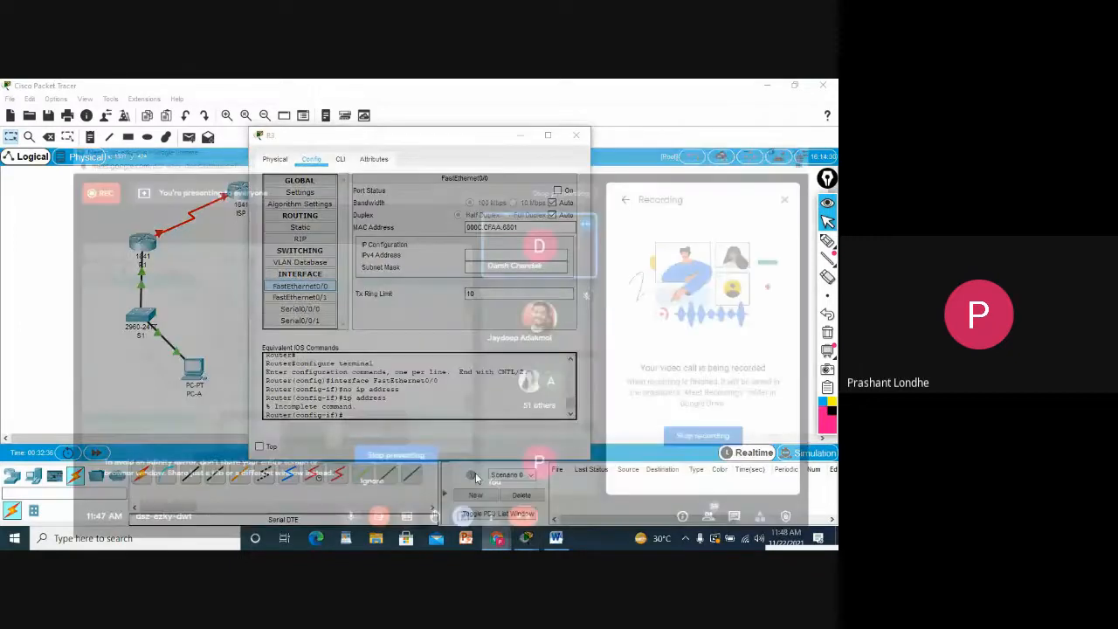
left_click(475, 473)
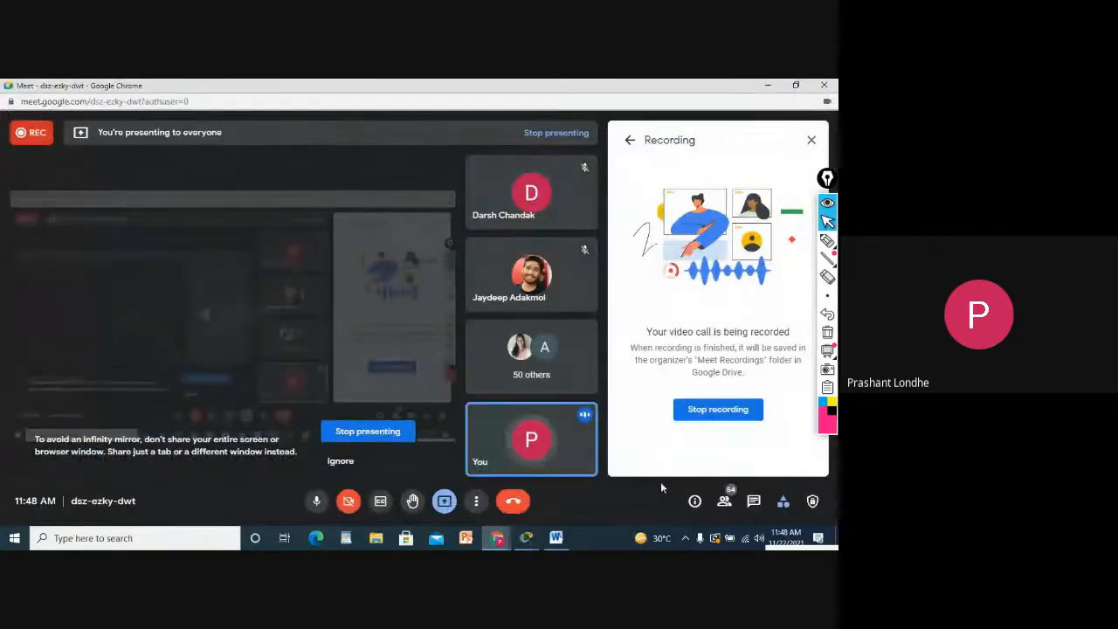
left_click(828, 84)
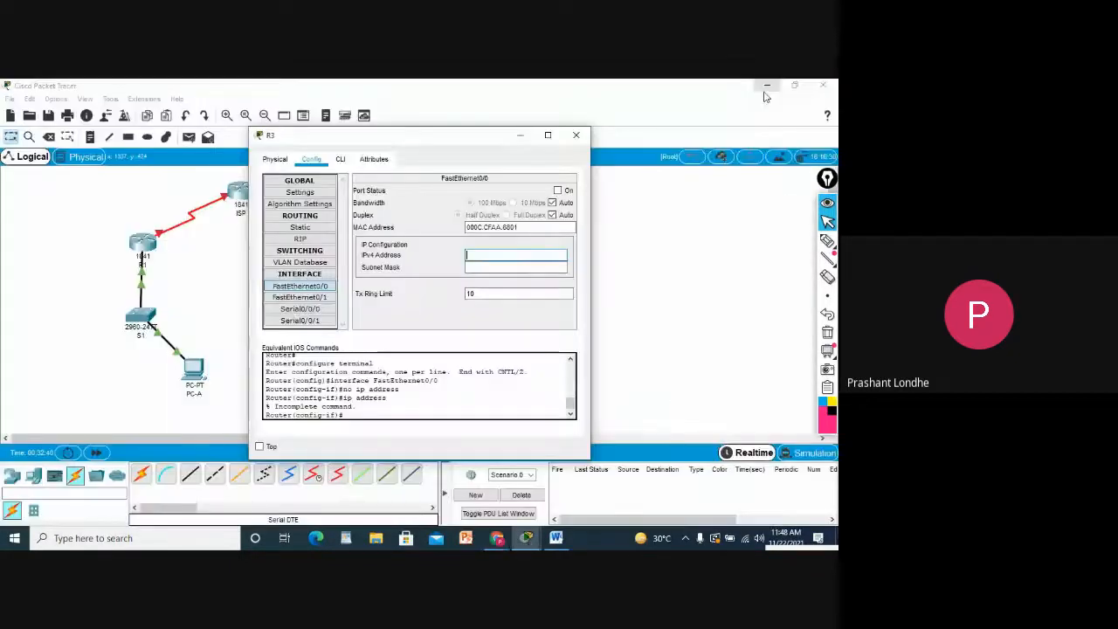
- Give R3's FastEthernet0/0 interface the address 192.168.30.1 with mask 255.255.255.0, enable the port and close the configuration
left_click(493, 263)
left_click(482, 255)
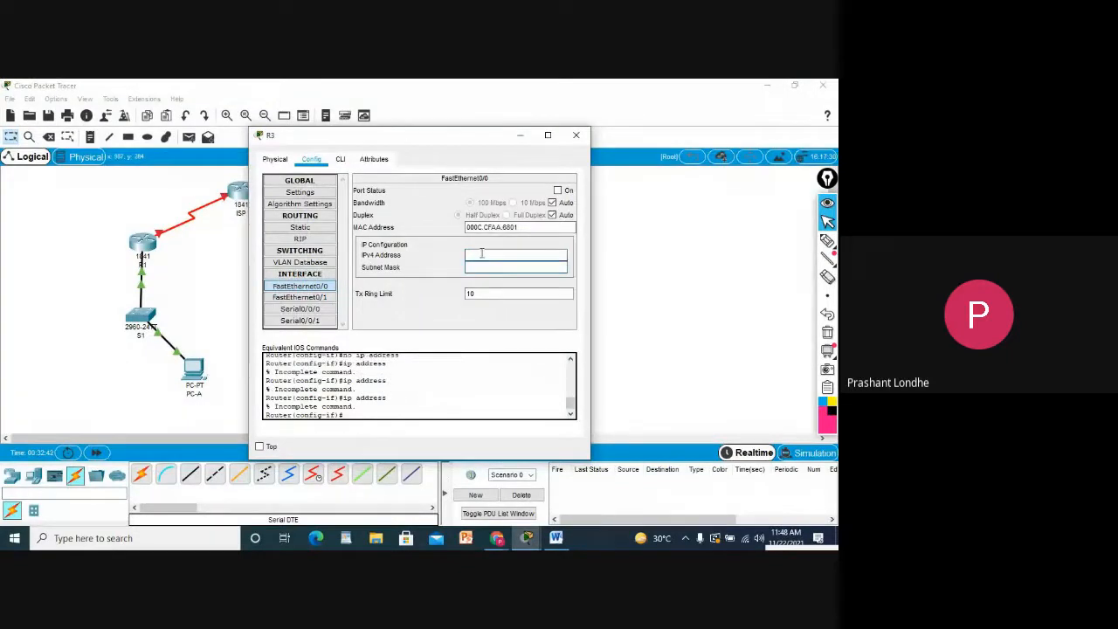
type("192.")
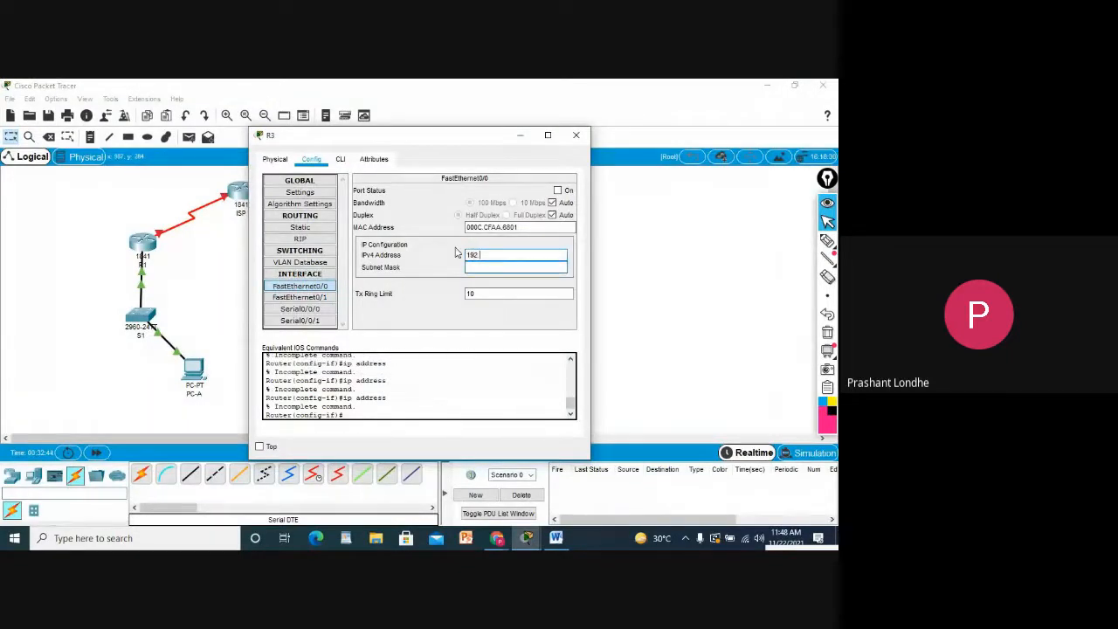
type("168.30.1")
key("Tab")
left_click(558, 189)
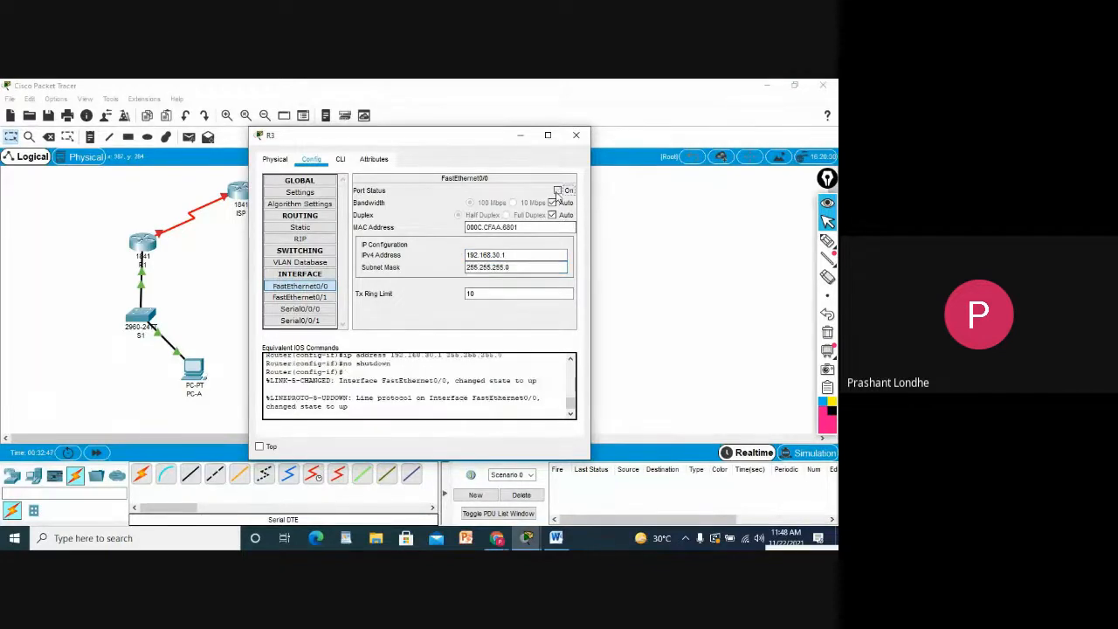
left_click(576, 134)
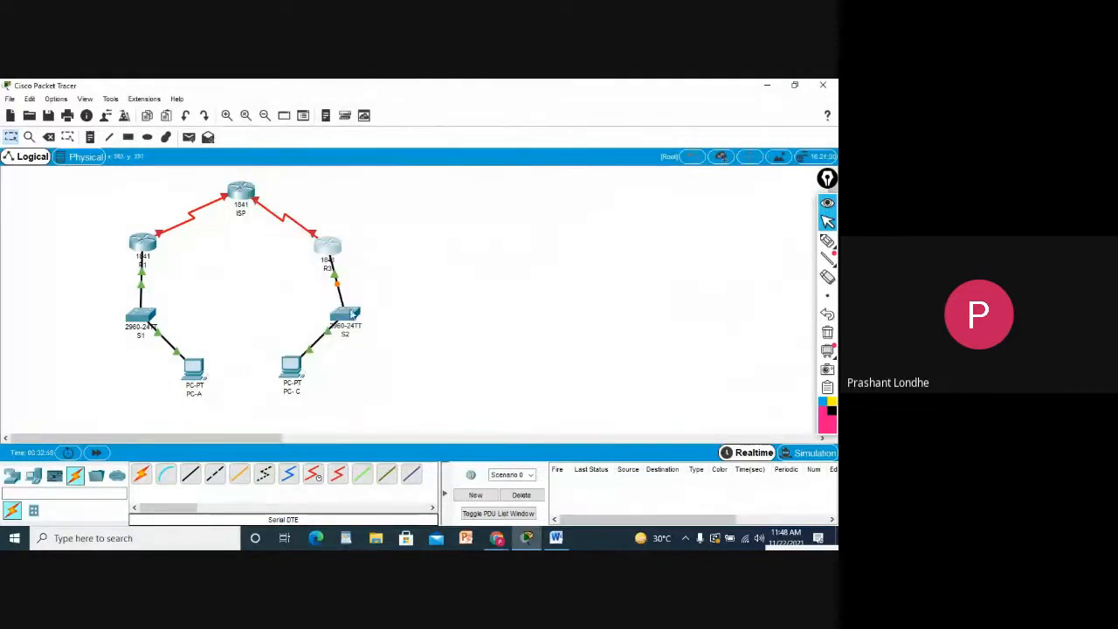
- Move switches S2 and S1 outward in the topology, and check the remaining Addressing Table rows in the Word document
left_click_drag(352, 314, 396, 315)
left_click_drag(150, 318, 94, 325)
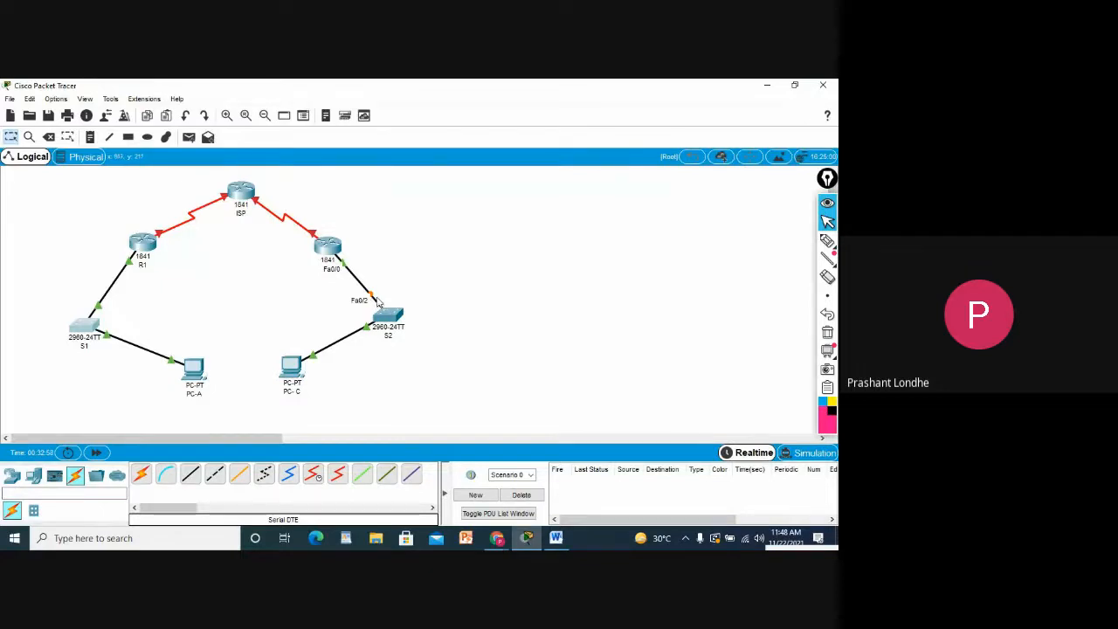
left_click(555, 537)
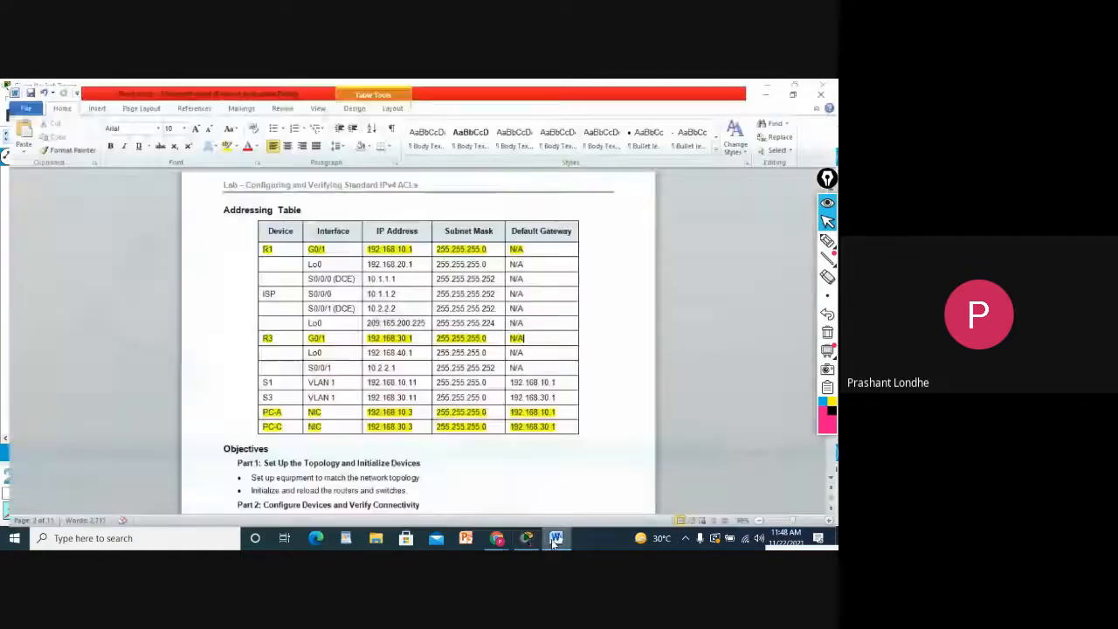
left_click(765, 87)
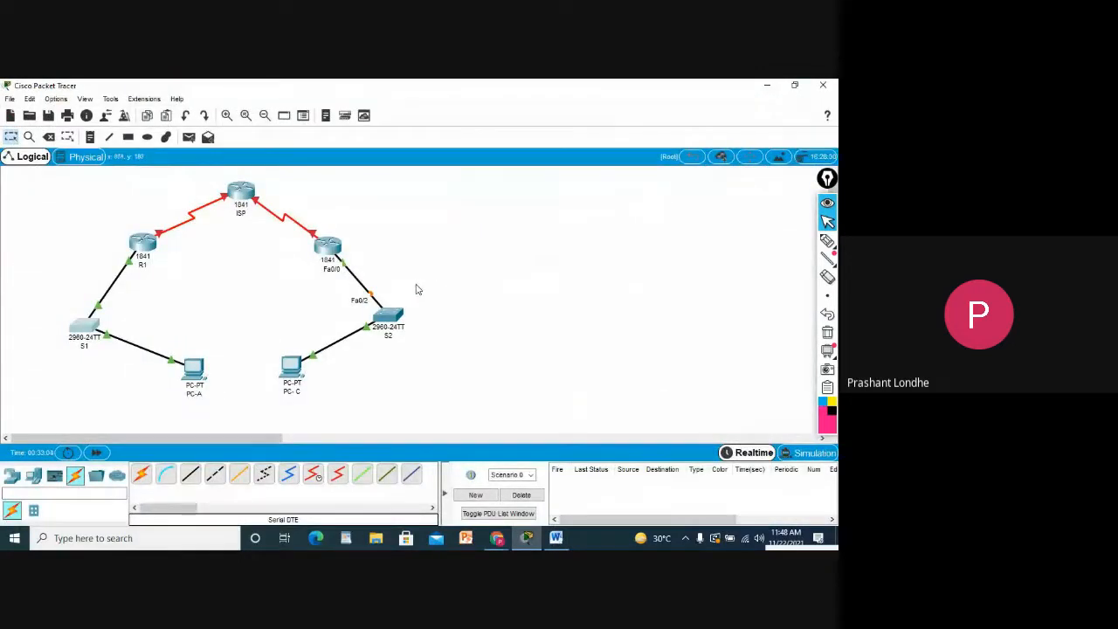
- Send a simple PDU from PC-A to router R1 to test connectivity
left_click(189, 137)
left_click(197, 371)
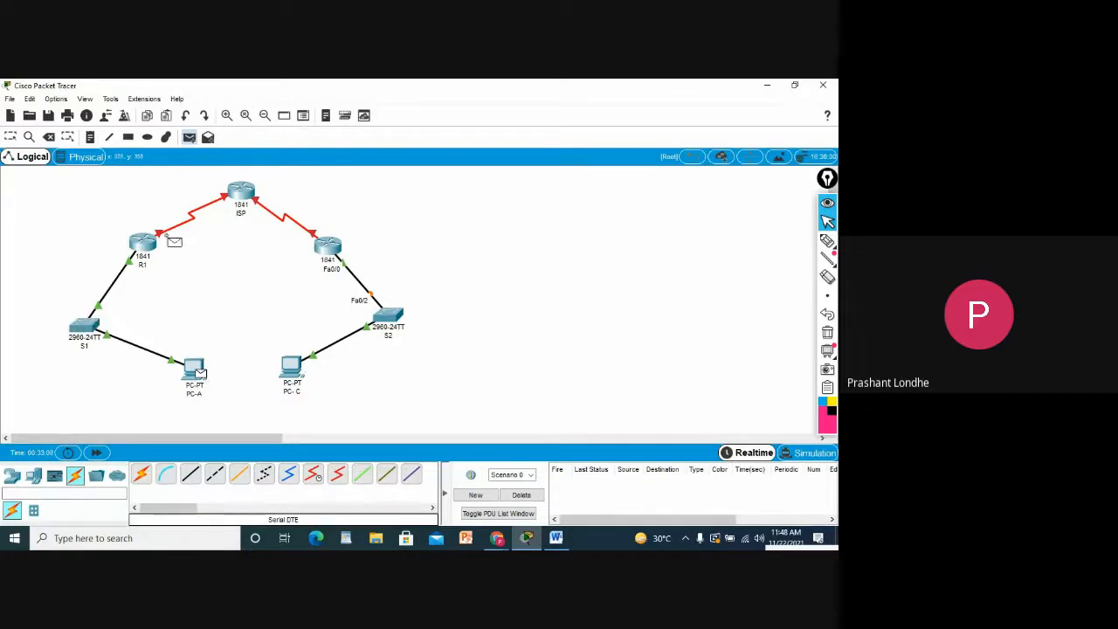
left_click(143, 244)
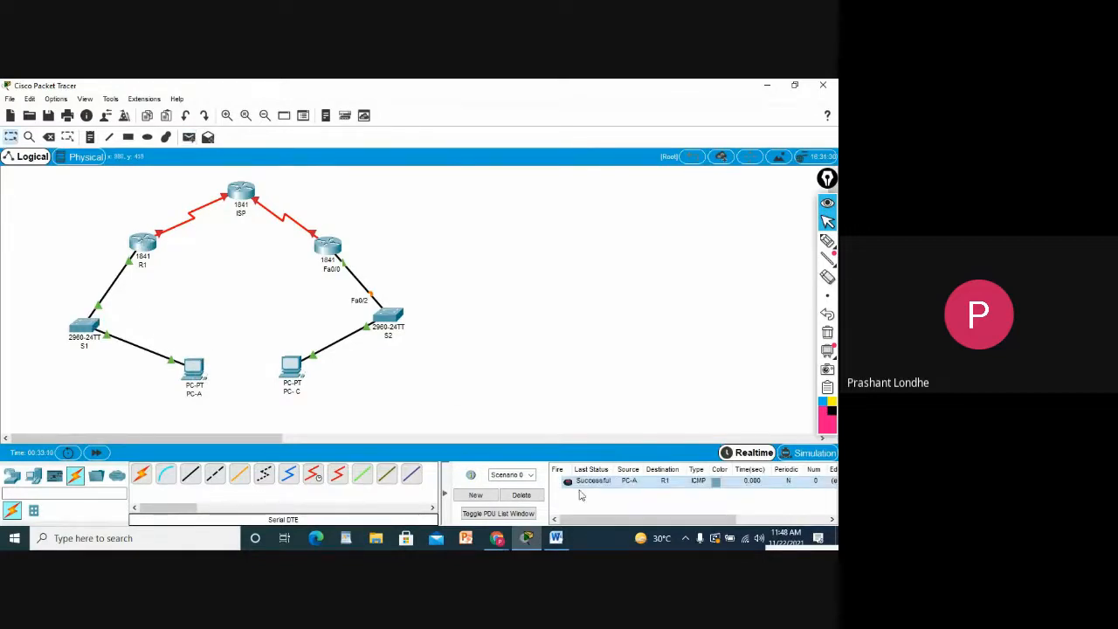
- Switch to the Google Meet call, admit all waiting participants, and return to Packet Tracer
left_click(767, 86)
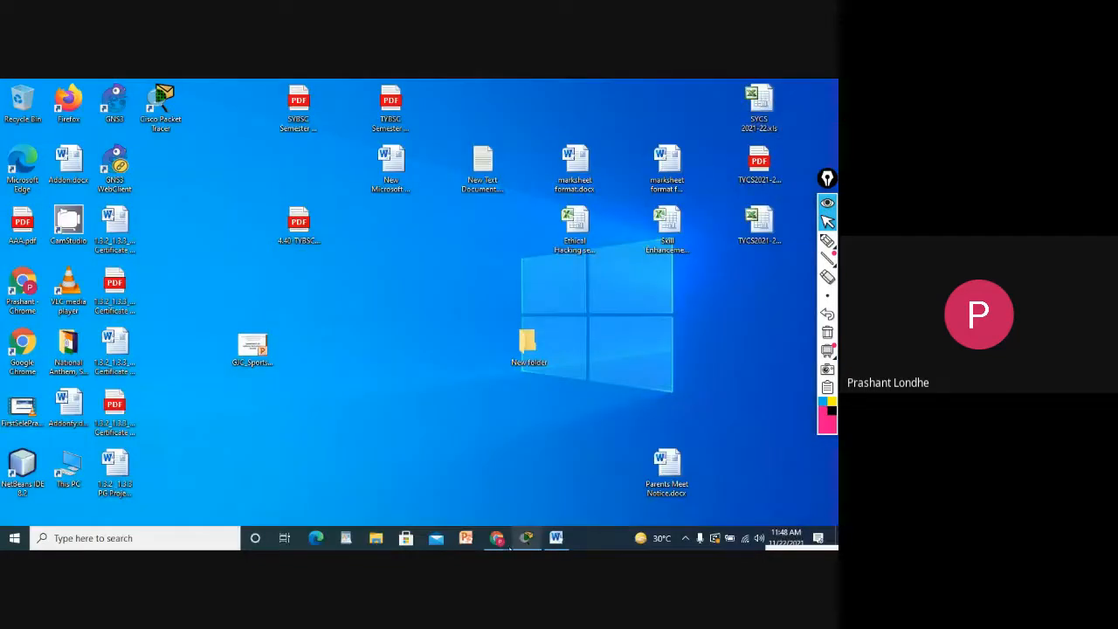
mouse_move(497, 537)
left_click(490, 471)
left_click(536, 181)
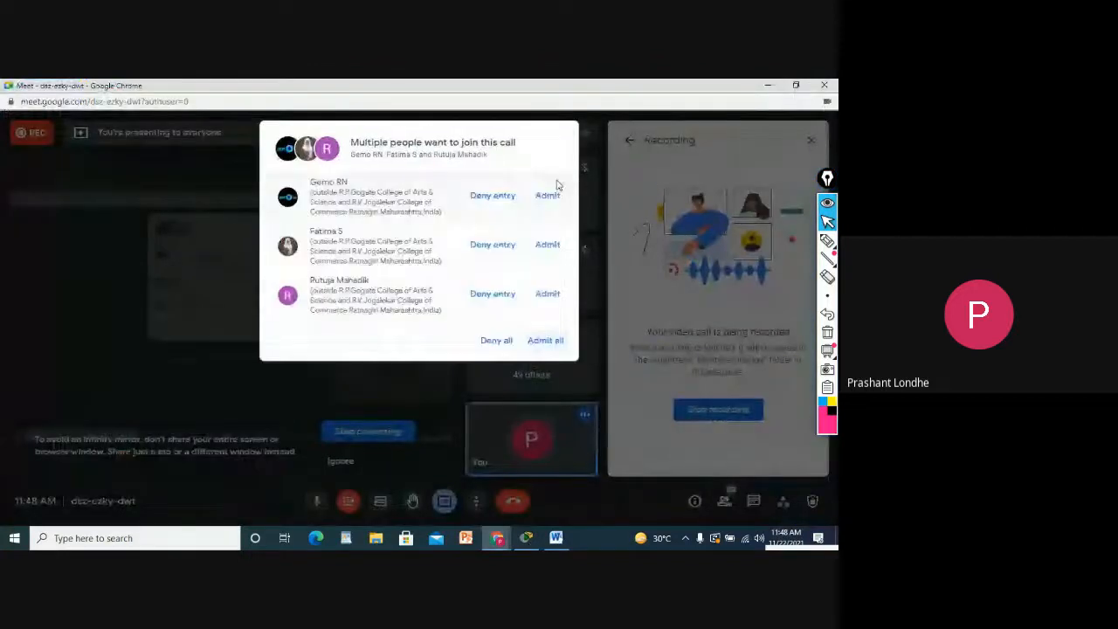
left_click(546, 341)
left_click(769, 86)
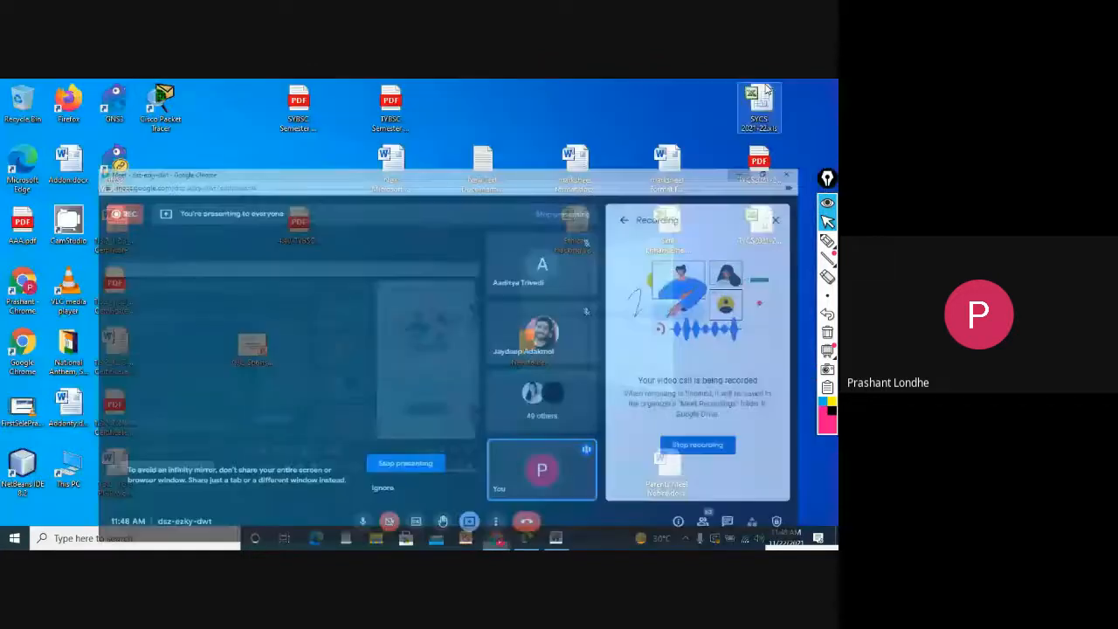
left_click(527, 538)
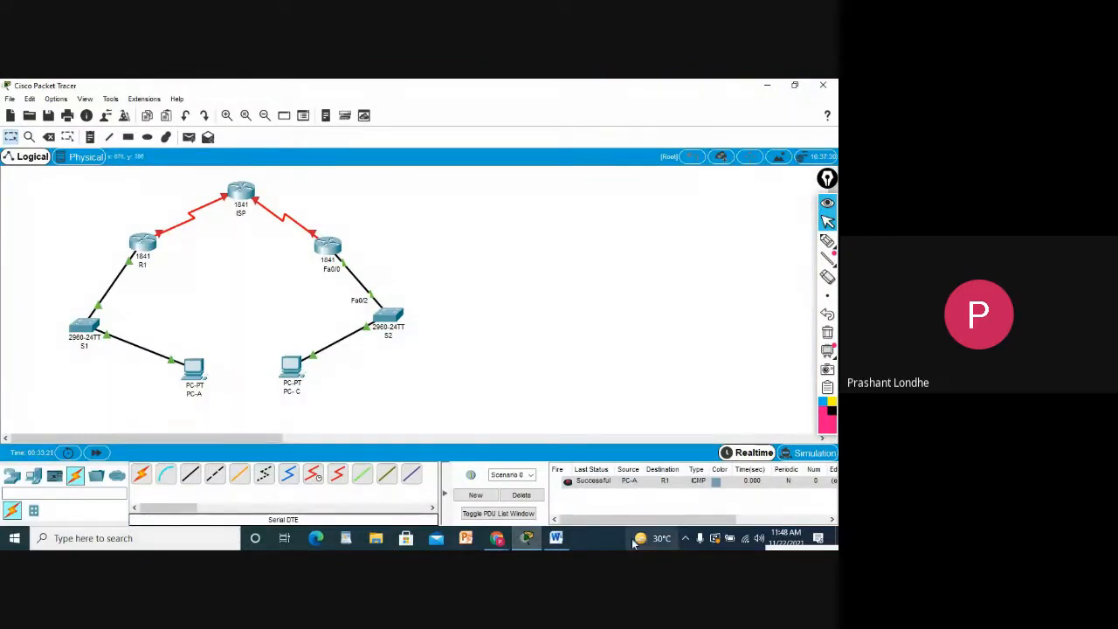
- Open R1's Serial0/0/0 interface settings in Packet Tracer and check its address in the Word document's Addressing Table
left_click(555, 537)
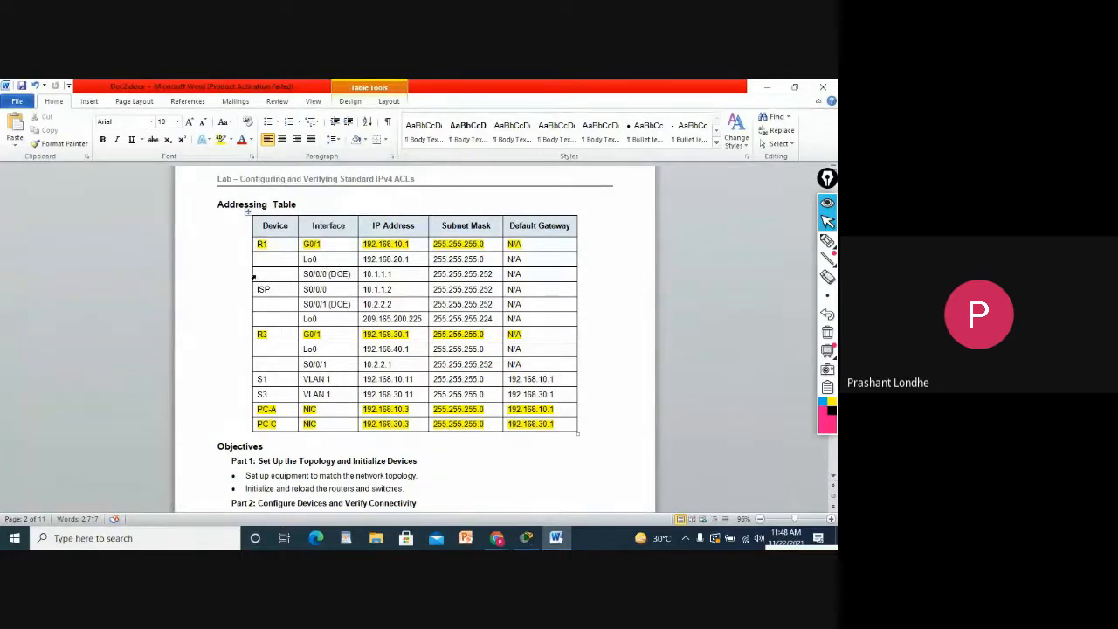
left_click(766, 87)
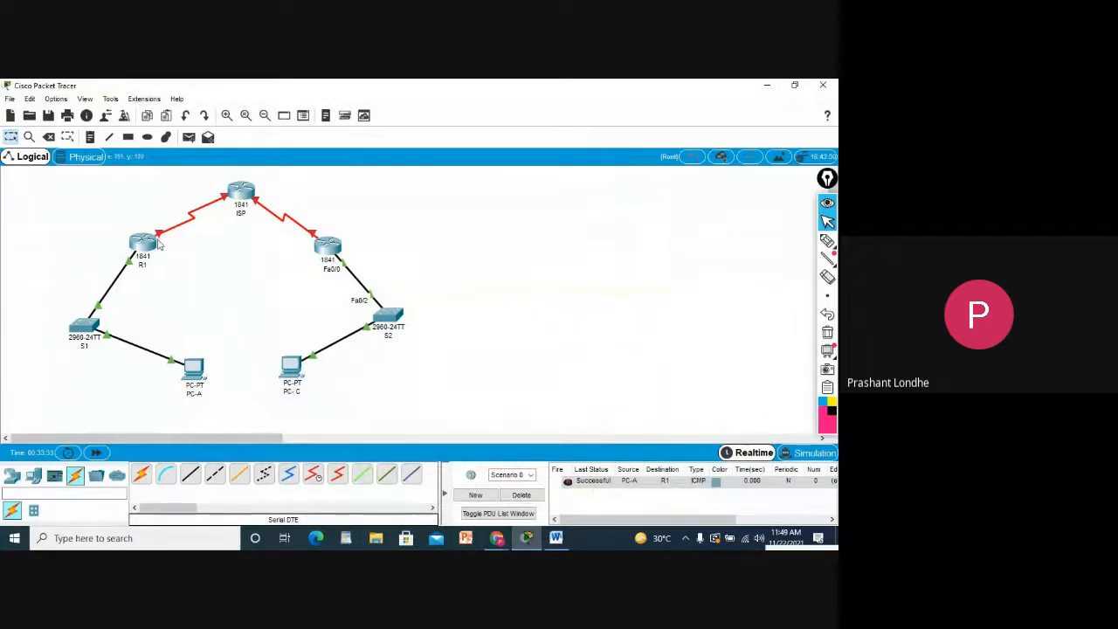
left_click(148, 244)
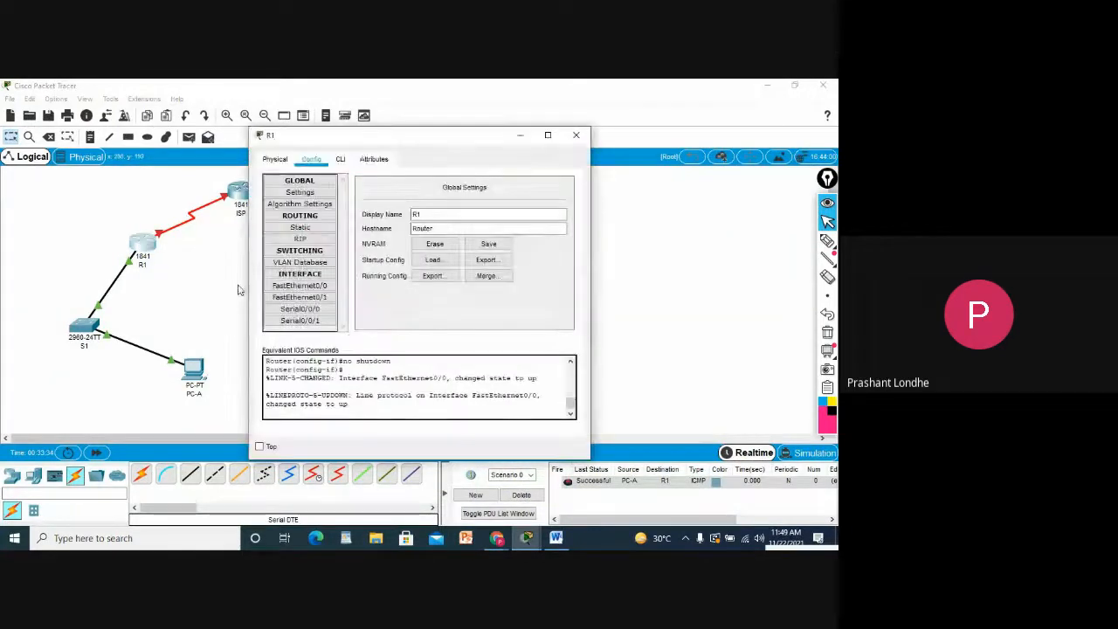
left_click(299, 310)
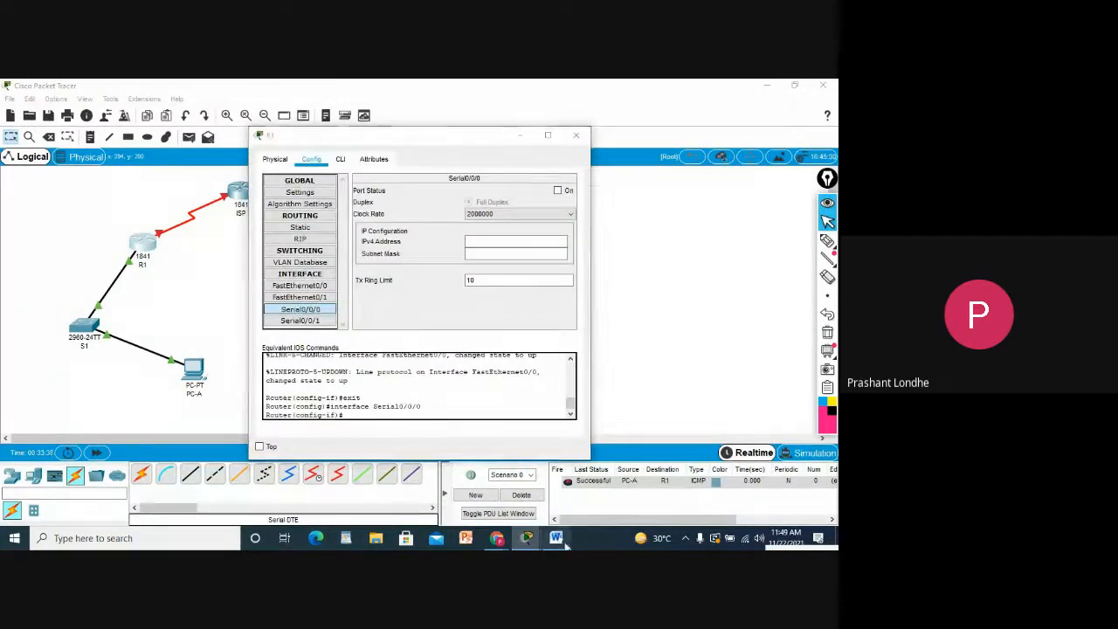
left_click(557, 537)
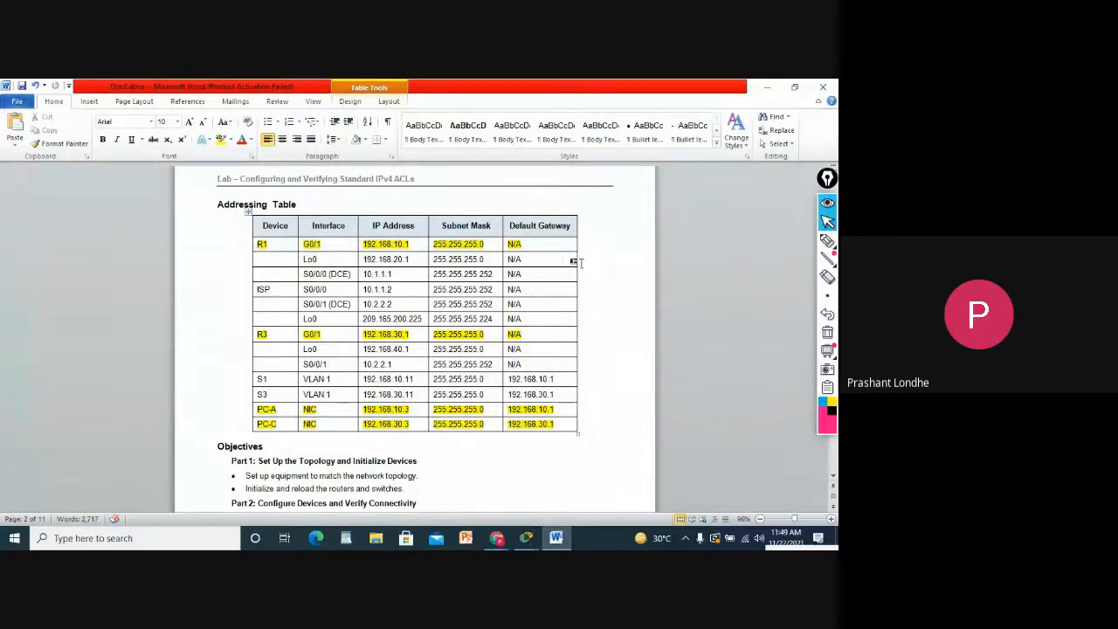
left_click(767, 86)
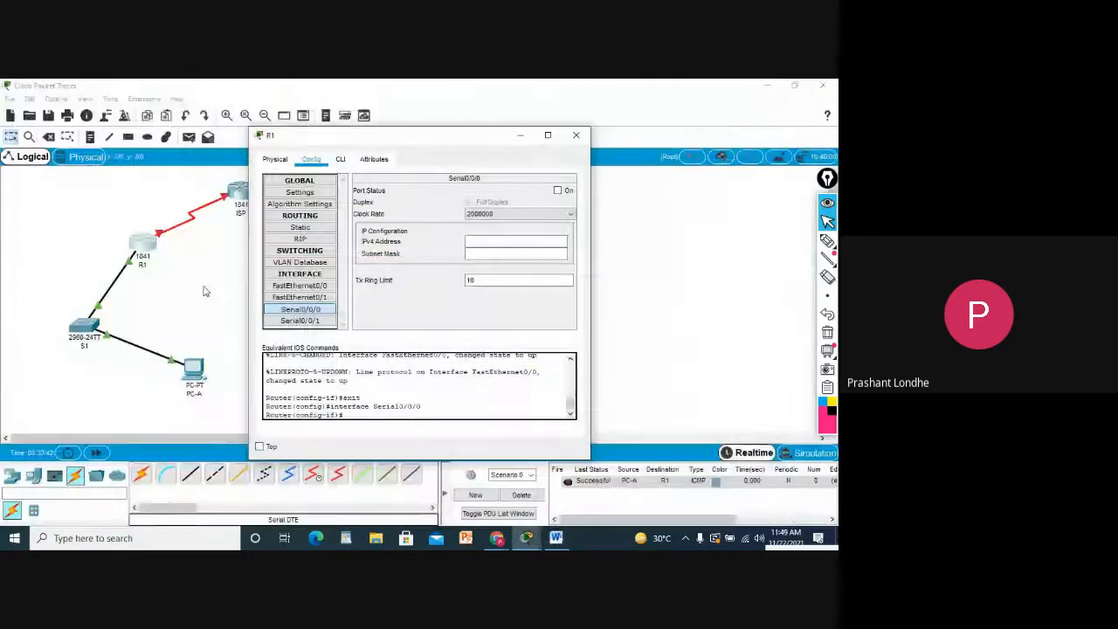
- Give R1's Serial0/0/0 the address 10.1.1.1 with mask 255.0.0.0 and clock rate 128000, enable the port and close the configuration
left_click(516, 242)
type("10.1.1.1")
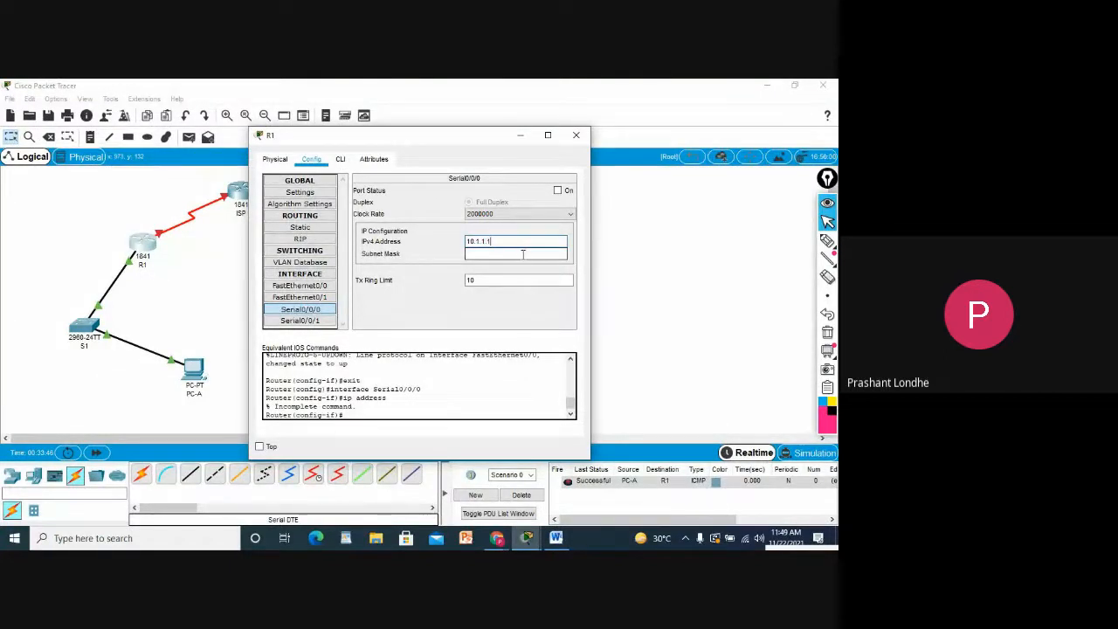
left_click(523, 254)
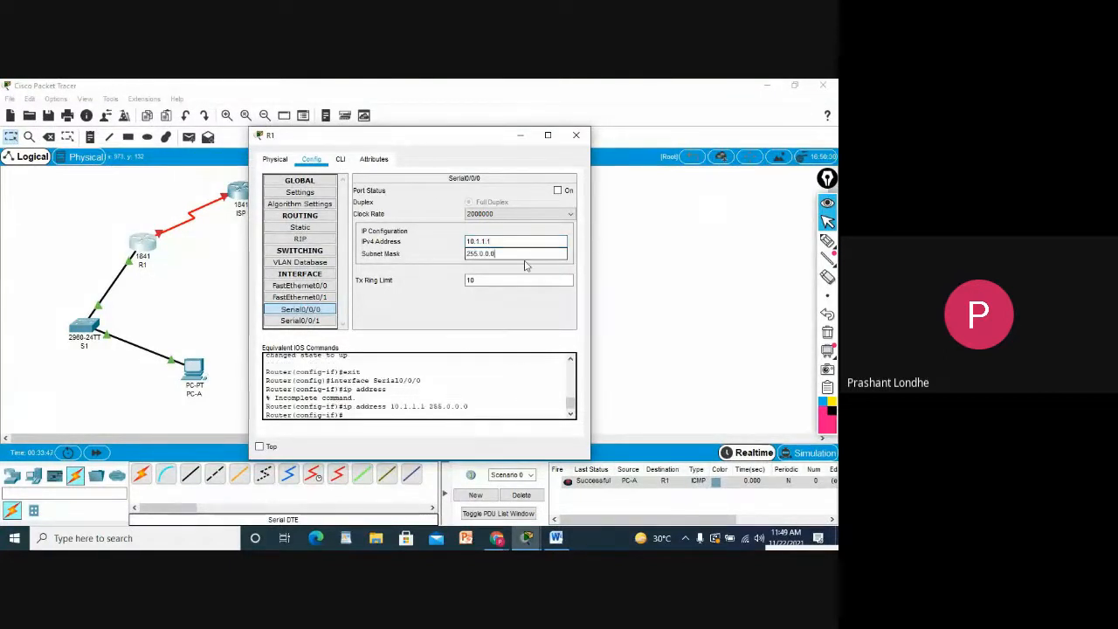
left_click(512, 215)
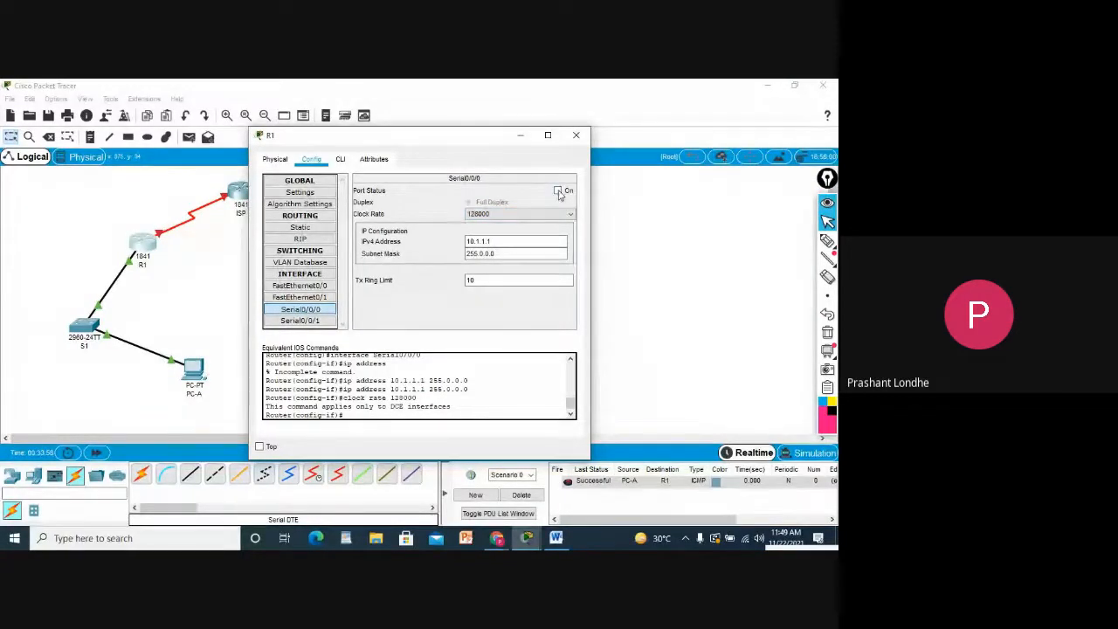
left_click(559, 191)
left_click(575, 134)
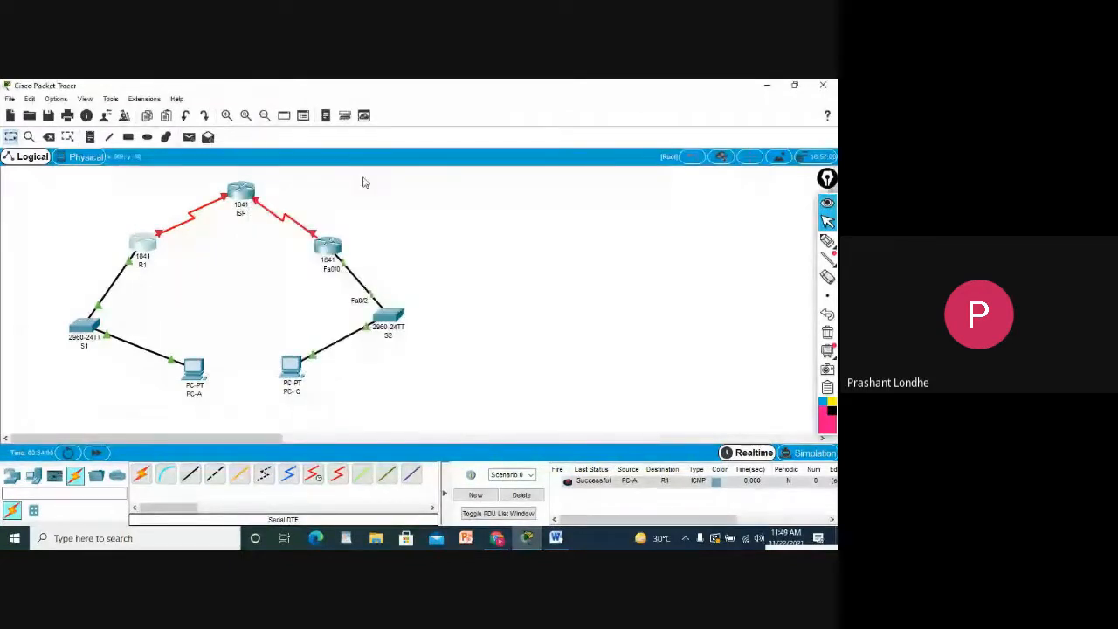
- Reopen R1's Serial0/0/0 settings, select clock rate 128000 again and close the configuration
left_click(141, 247)
left_click(520, 214)
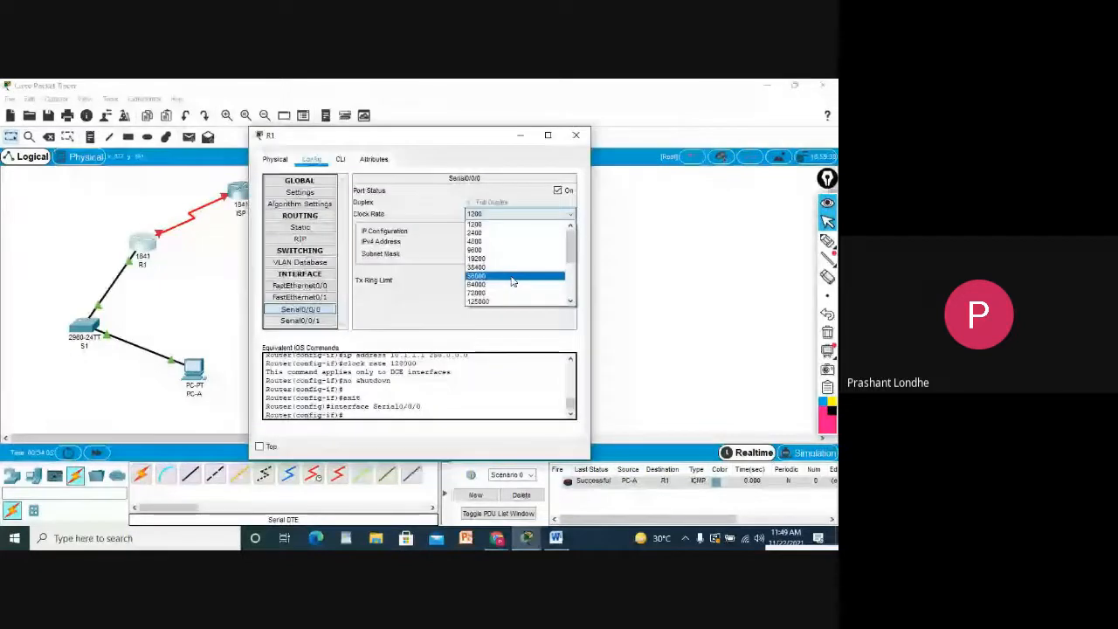
scroll(512, 281, "down", 1)
left_click(513, 283)
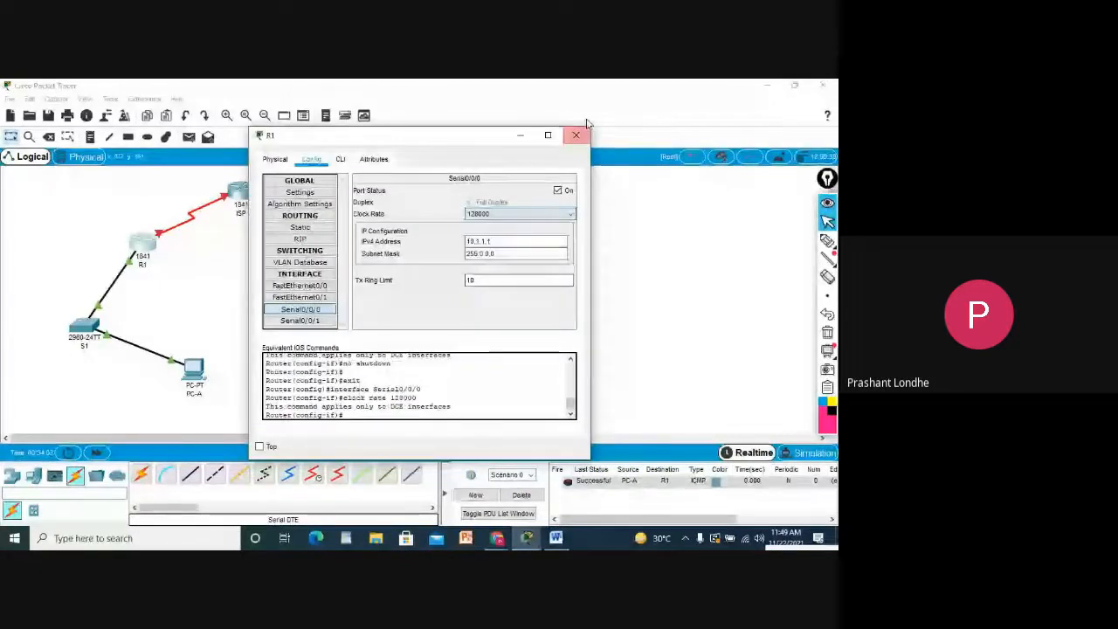
left_click(575, 134)
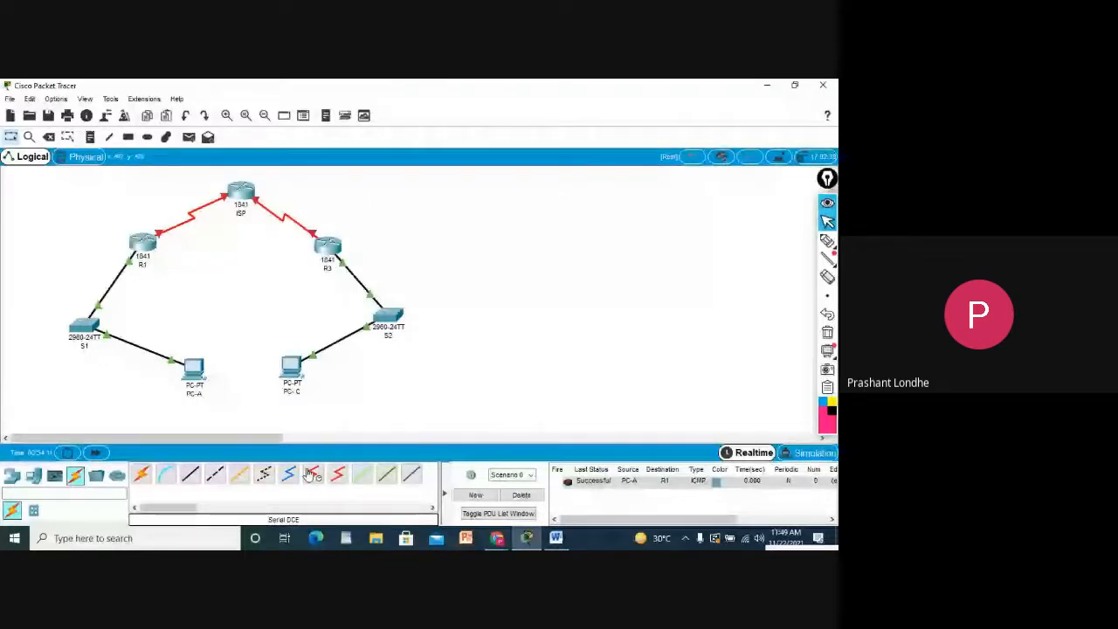
- Review R1's command-line output and its Serial0/0/0 address settings, and close the configuration
left_click(143, 243)
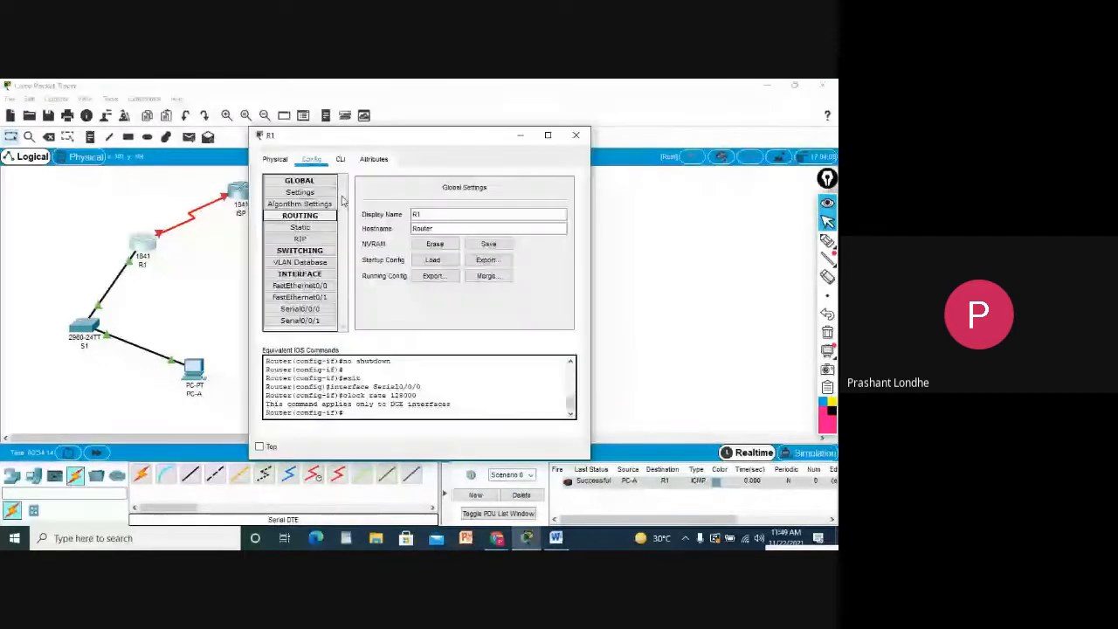
left_click(339, 159)
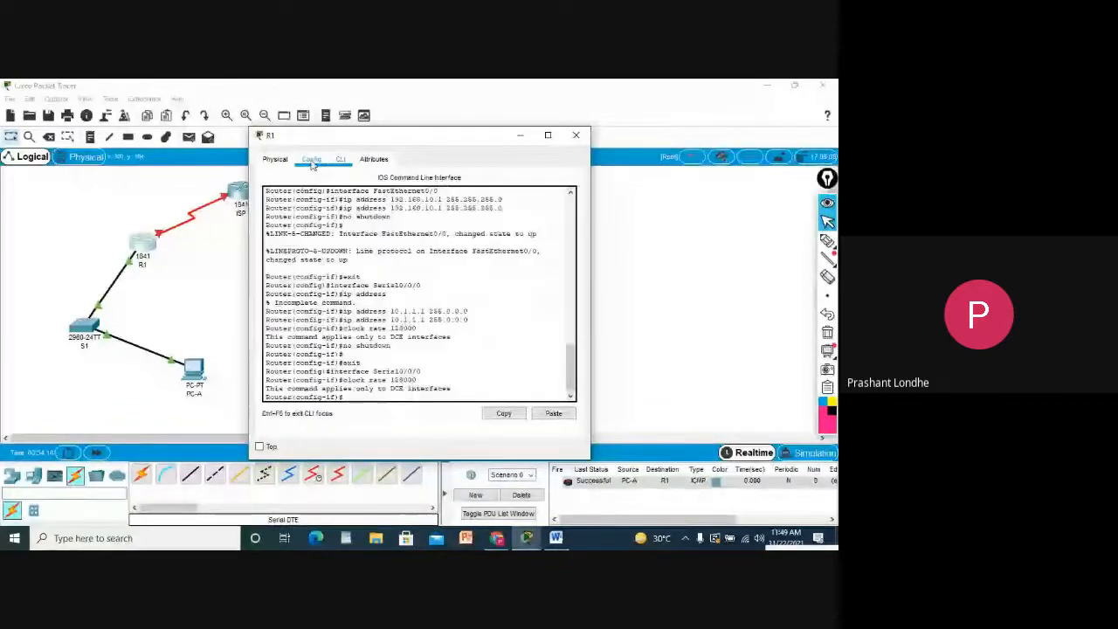
left_click(312, 162)
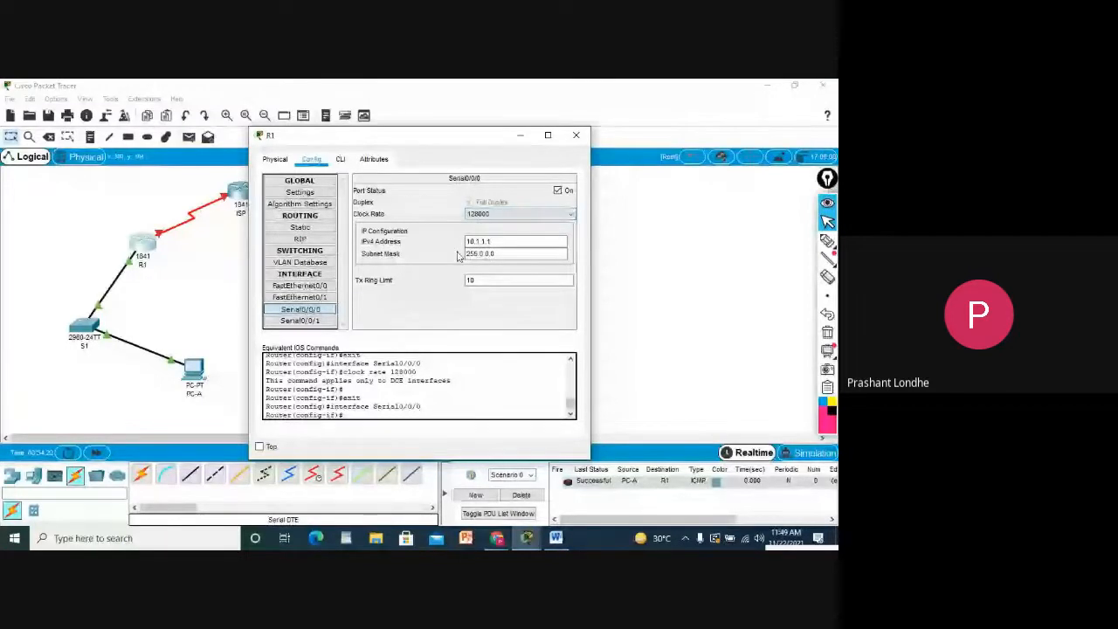
left_click(508, 254)
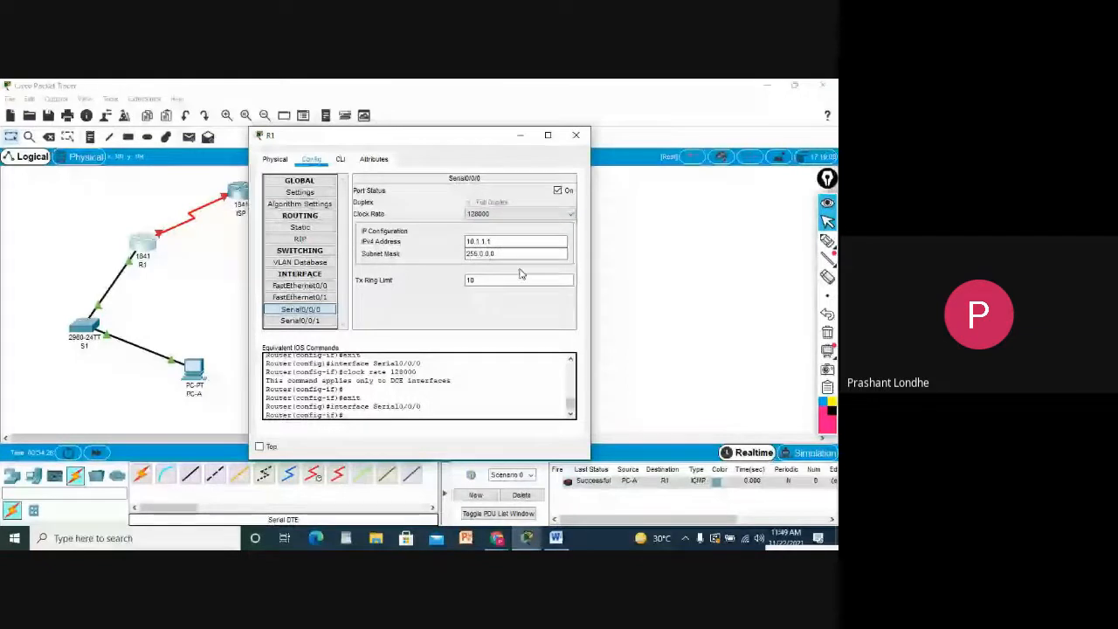
left_click(576, 136)
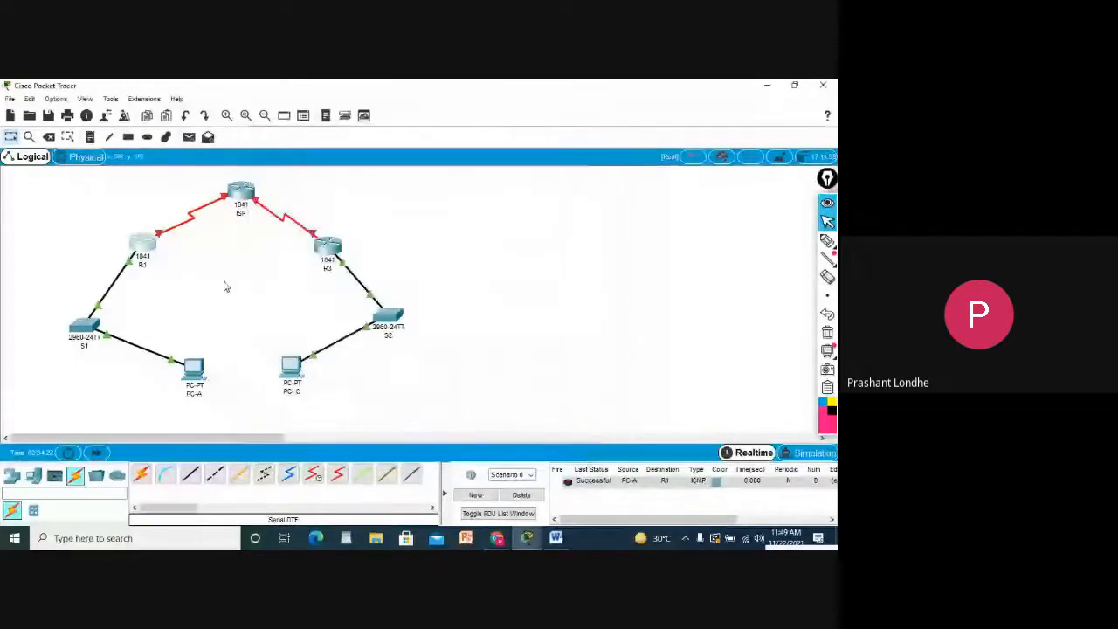
- Set the clock rate of the ISP router's Serial0/0/0 interface to 128000 and start its IPv4 address with 10.0
left_click(243, 195)
left_click(312, 160)
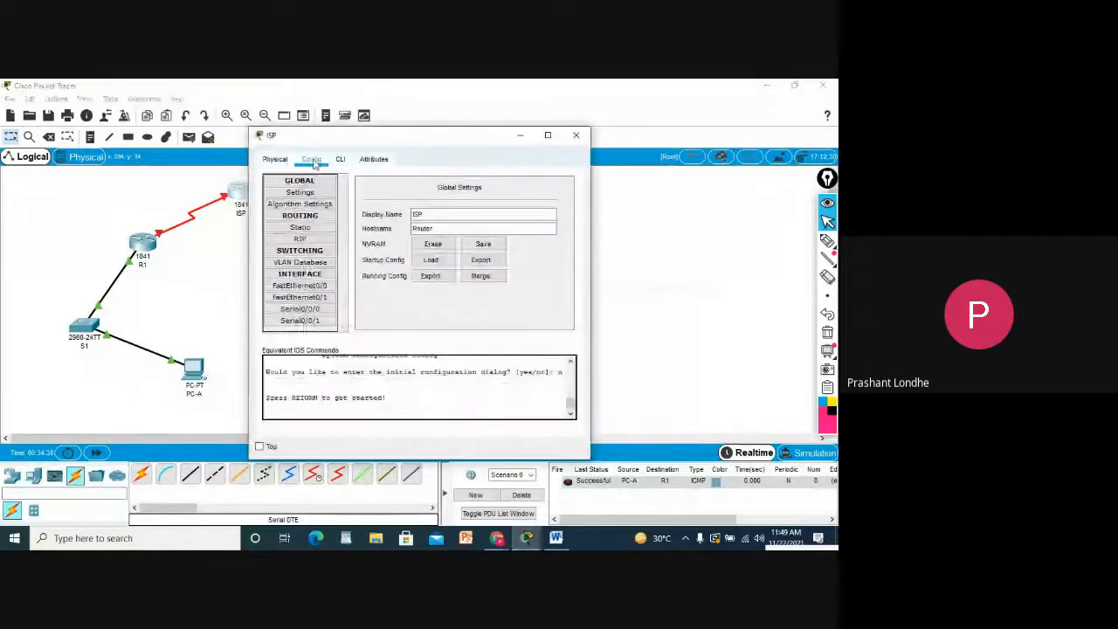
left_click(300, 308)
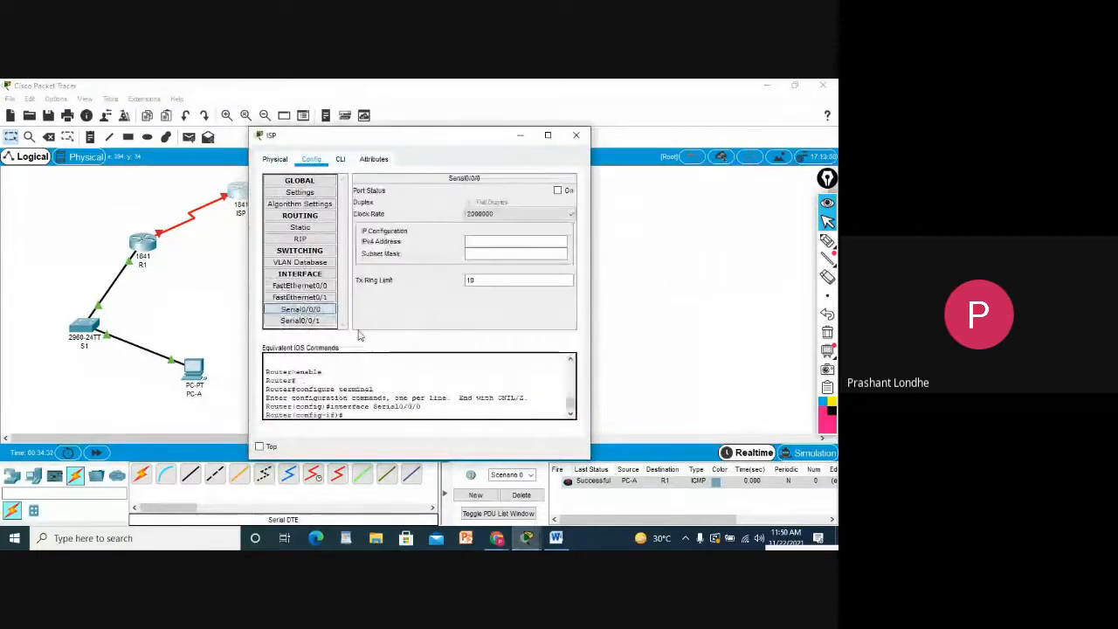
left_click(502, 214)
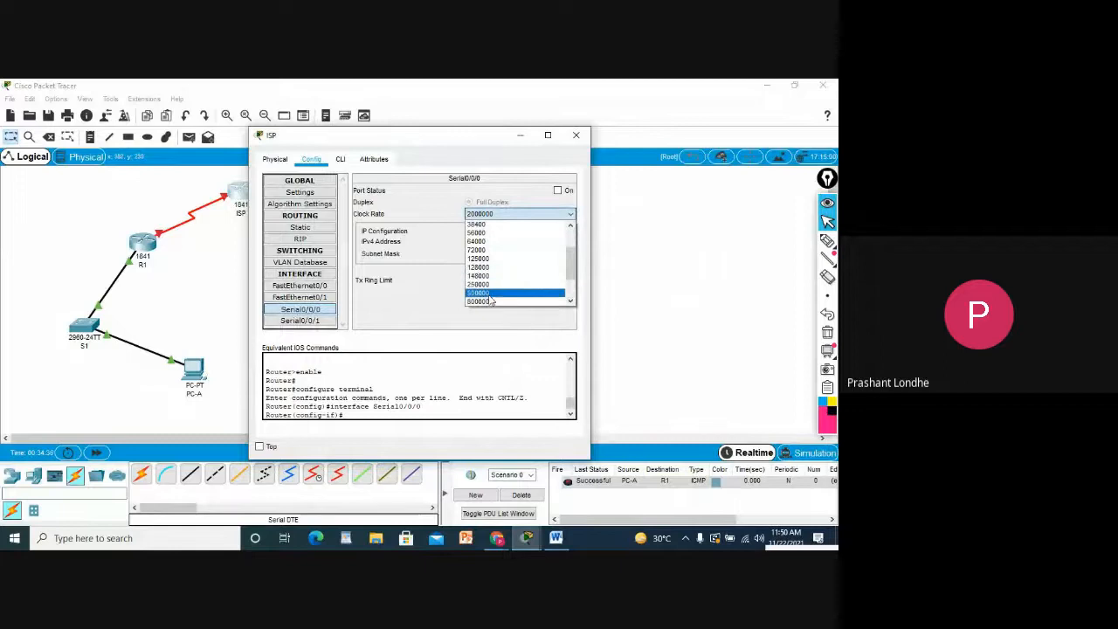
scroll(485, 253, "down", 1)
left_click(486, 241)
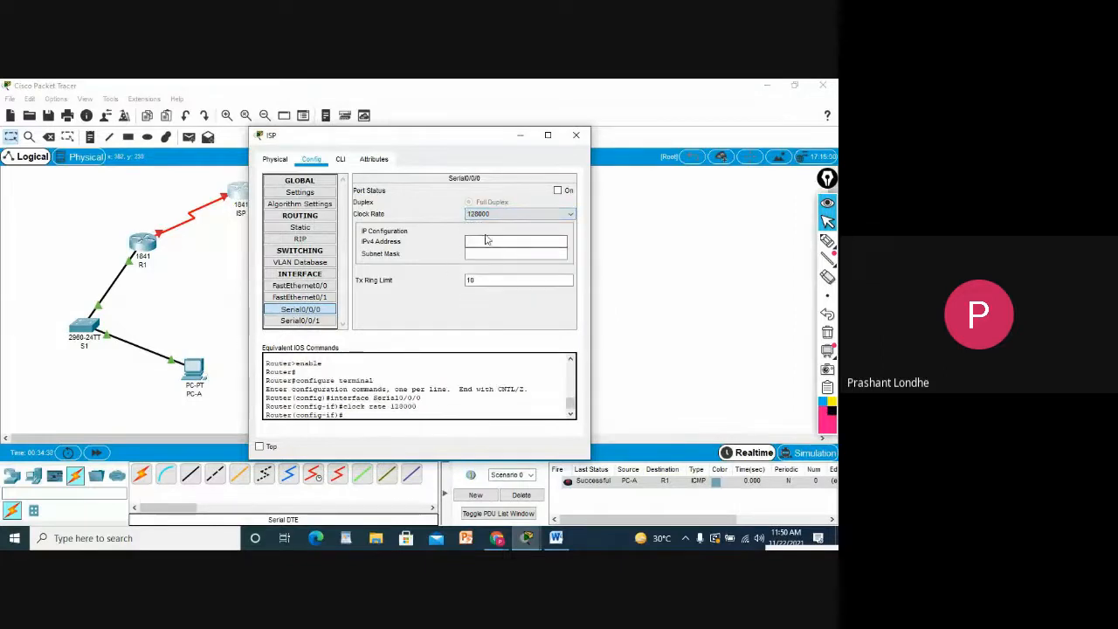
left_click(487, 245)
type("10.1")
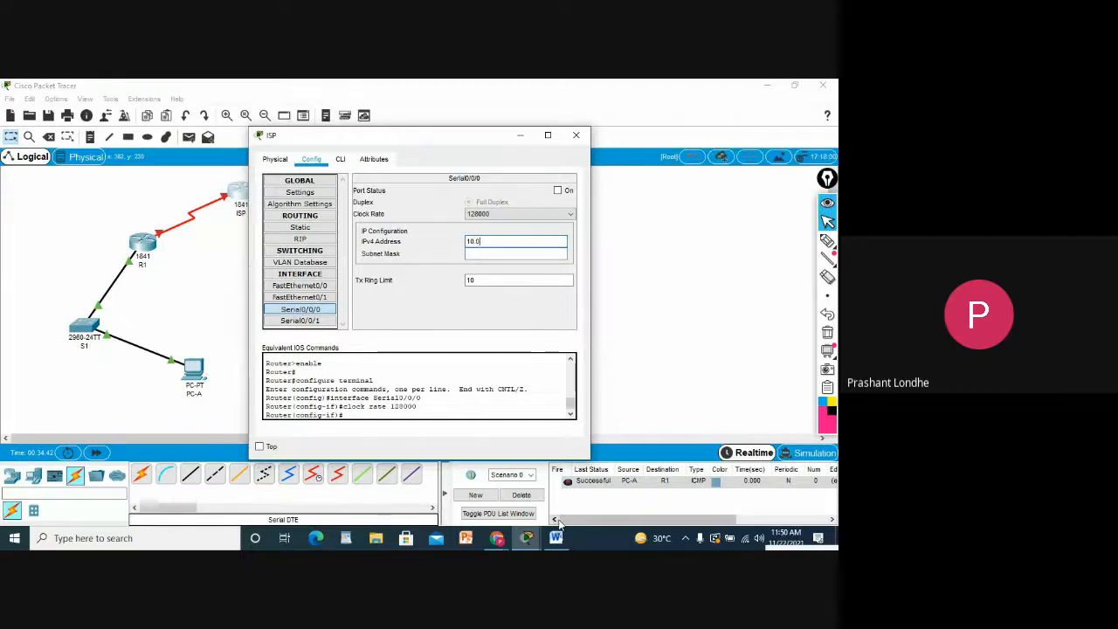
- Switch to the Word document and highlight R1's S0/0/0 row and ISP's S0/0/0 row of the Addressing Table in yellow
left_click(558, 541)
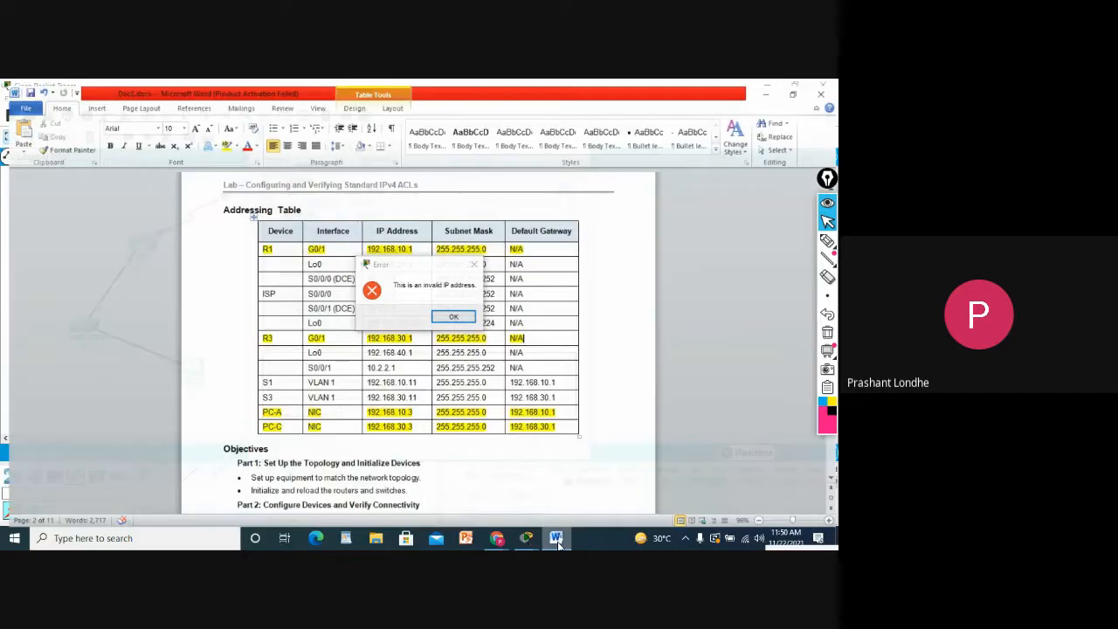
left_click(250, 277)
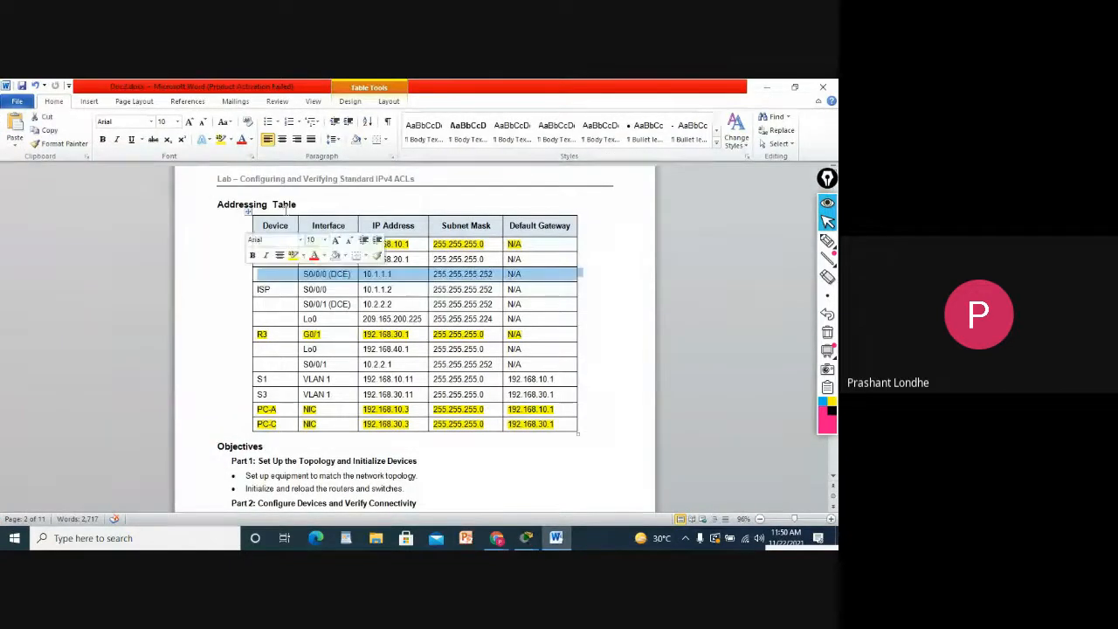
left_click(222, 140)
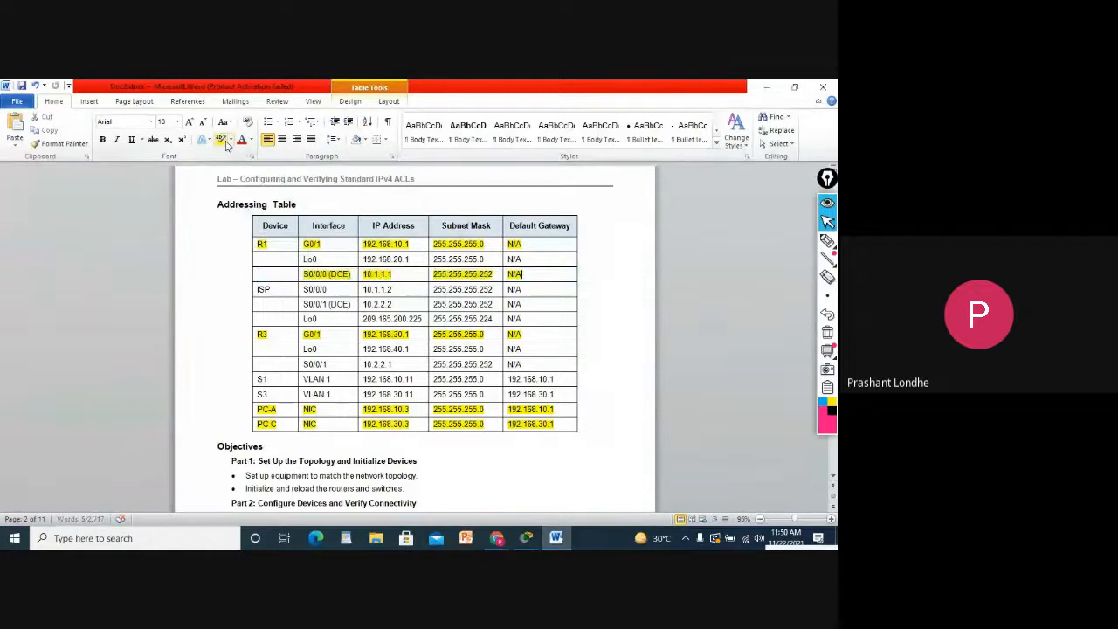
left_click(249, 364)
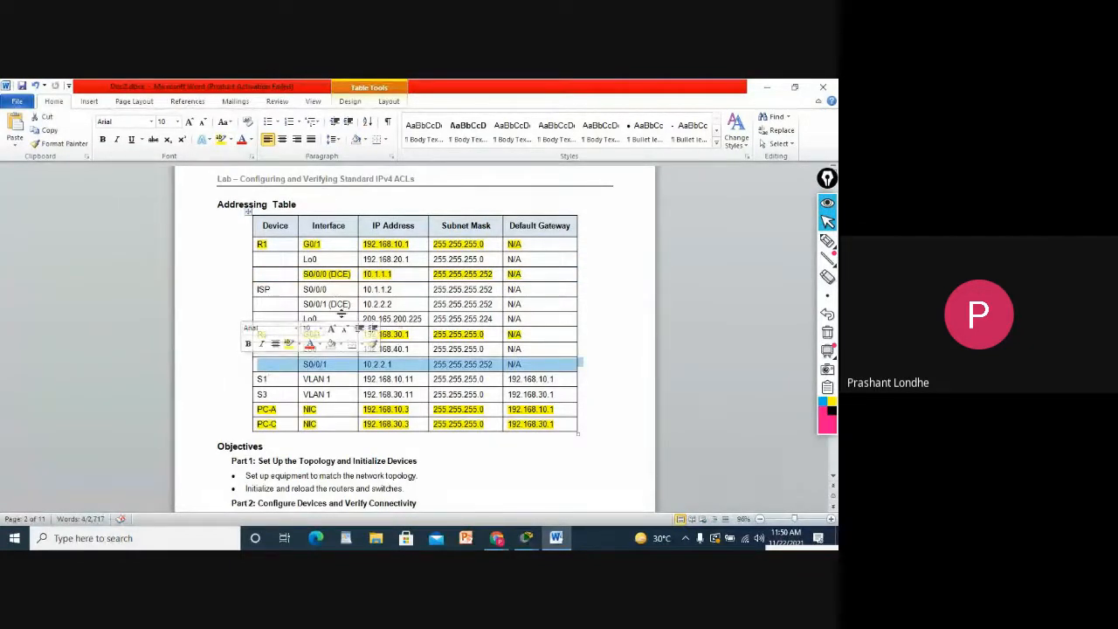
left_click(241, 293)
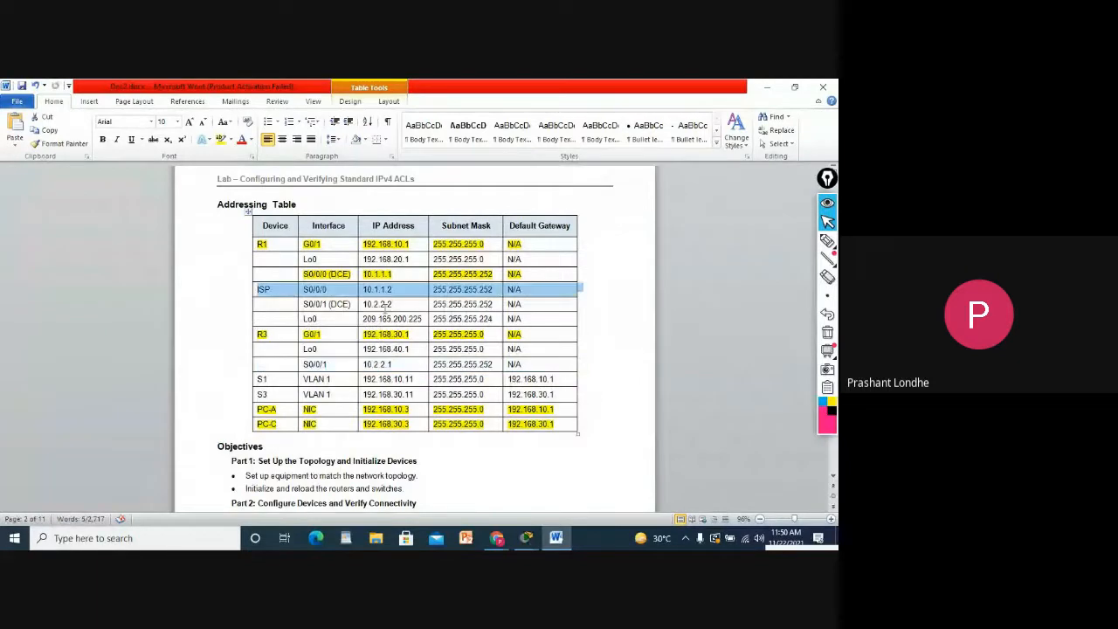
left_click(221, 141)
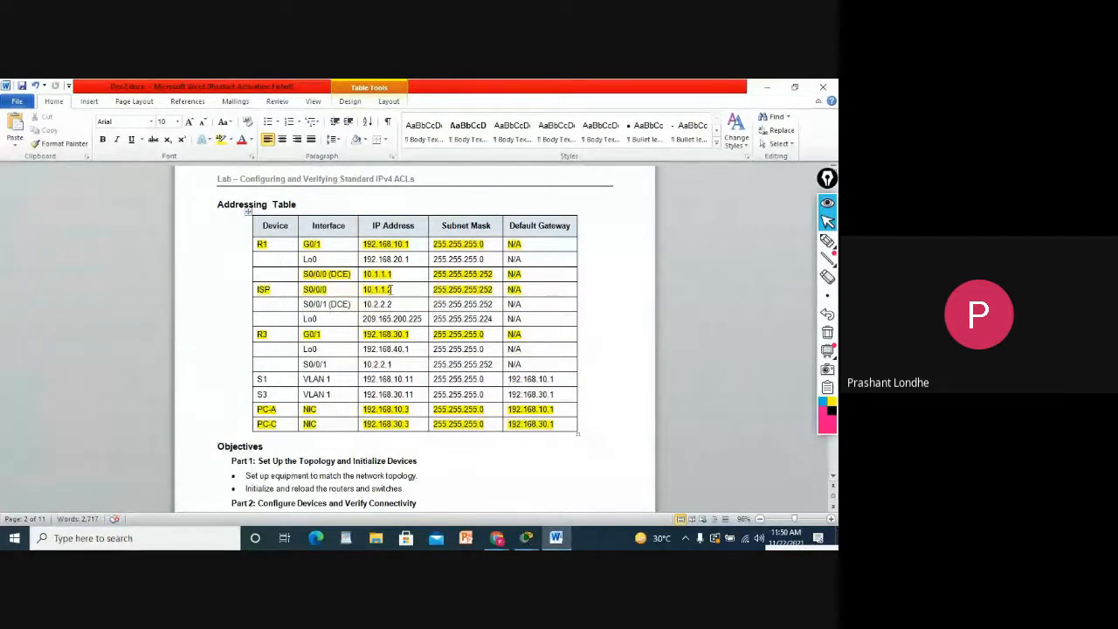
- Switch back to Packet Tracer, set the ISP router's Serial0/0/0 to 10.1.1.2 with mask 255.0.0.0, turn the port on and recheck its settings
left_click(768, 87)
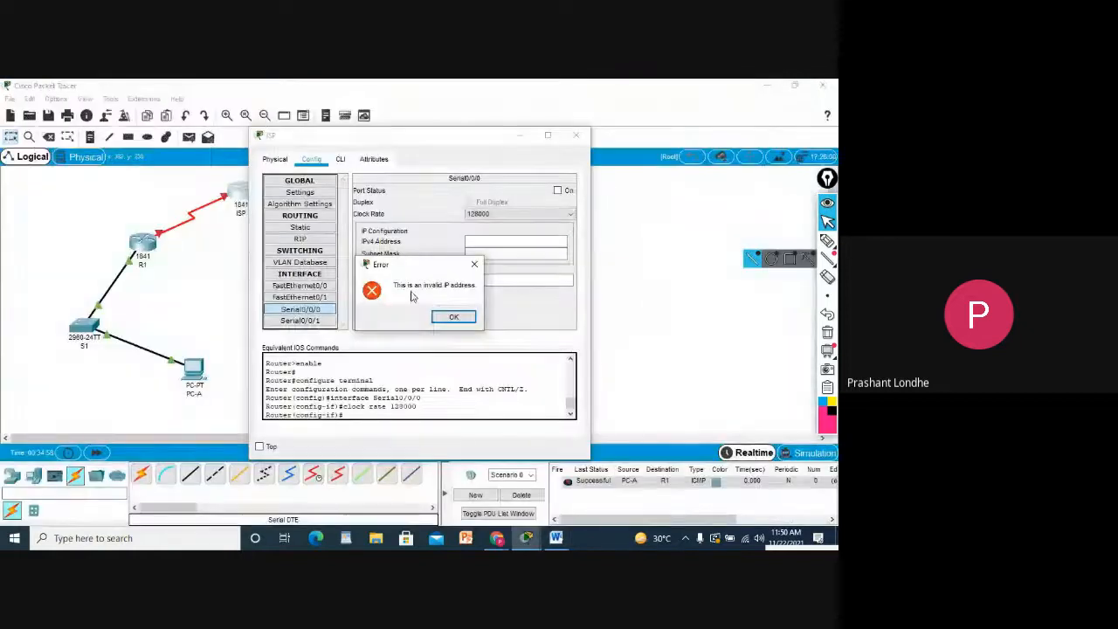
left_click(453, 317)
type("10.1.1.2")
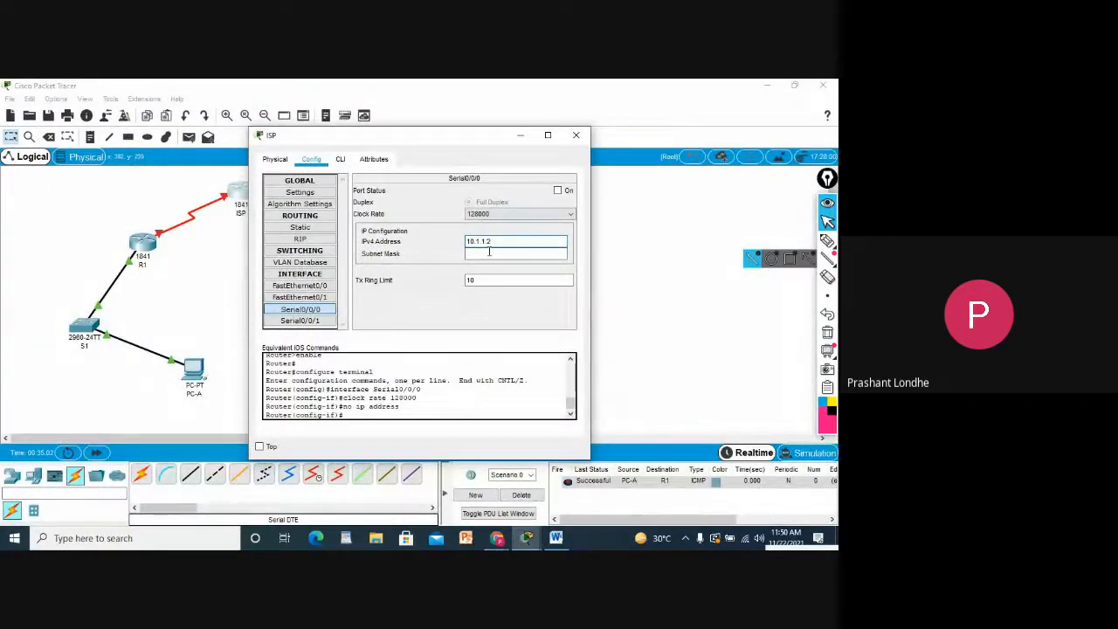
left_click(489, 251)
left_click(558, 191)
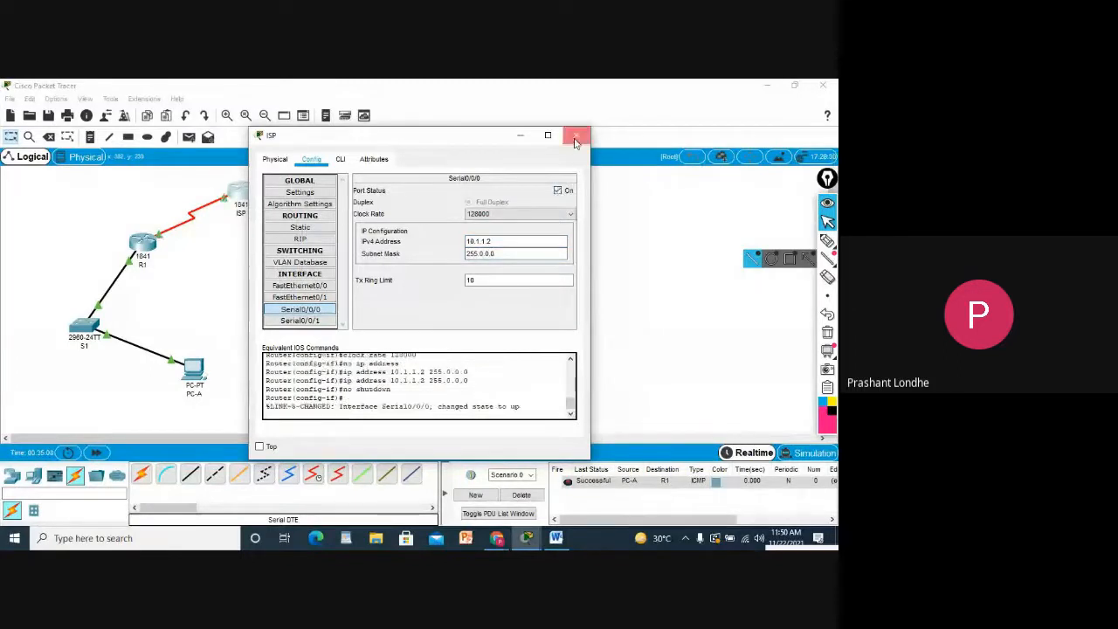
left_click(575, 135)
left_click(241, 190)
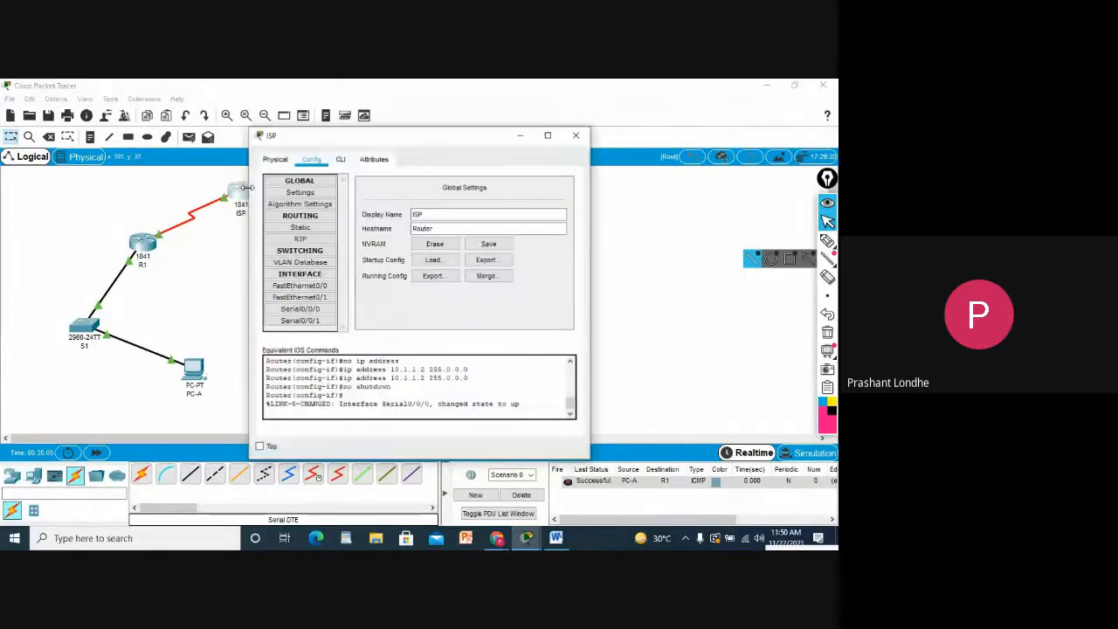
left_click(299, 309)
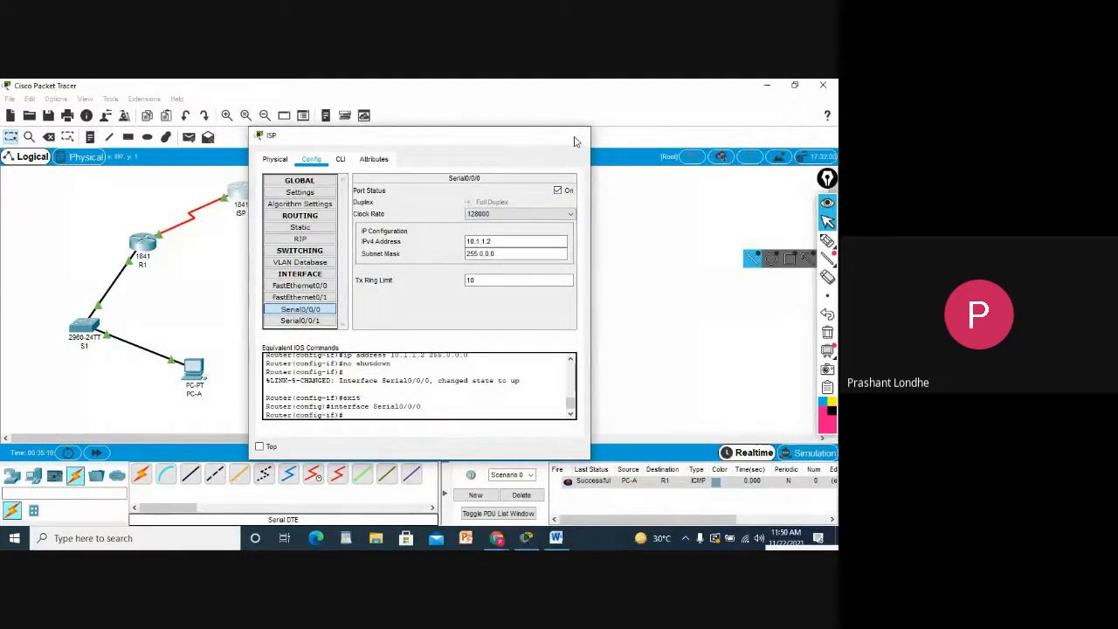
left_click(576, 137)
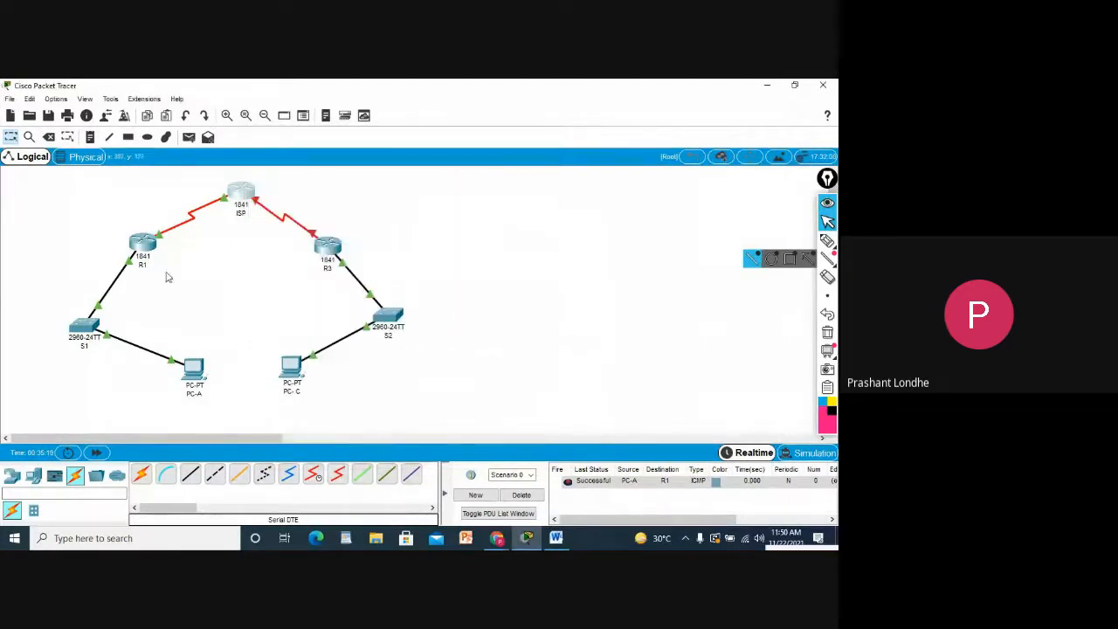
- Open ISP's Serial0/0/1 settings, and in the Word addressing table change ISP's S0/0/1 address to 20.2.2.2 and R3's S0/0/1 address to 20.2.2.1
left_click(247, 194)
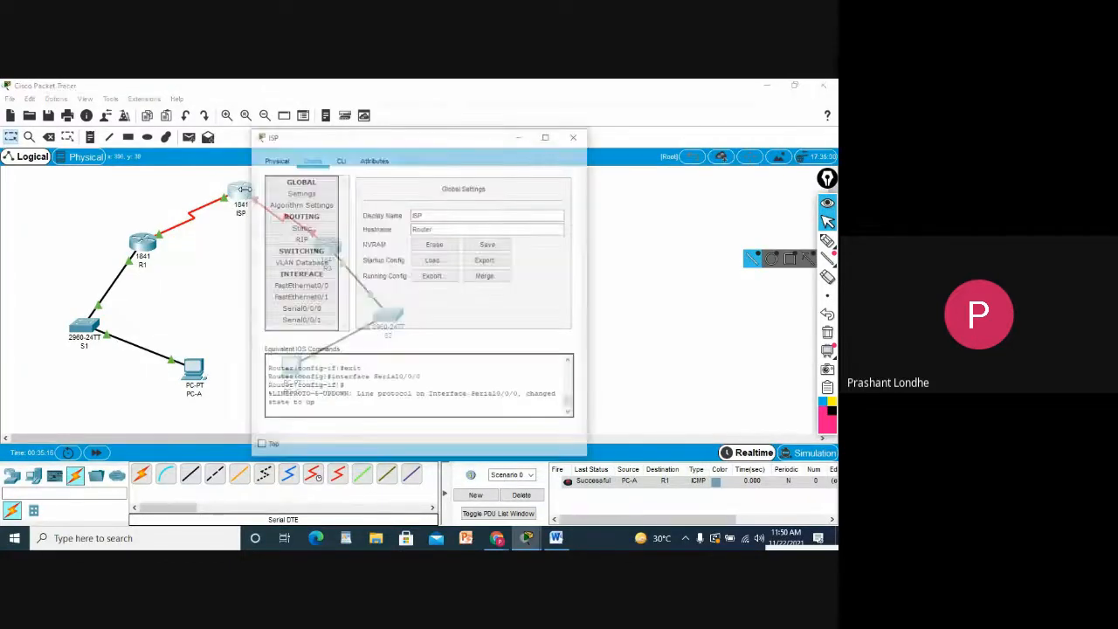
left_click(327, 323)
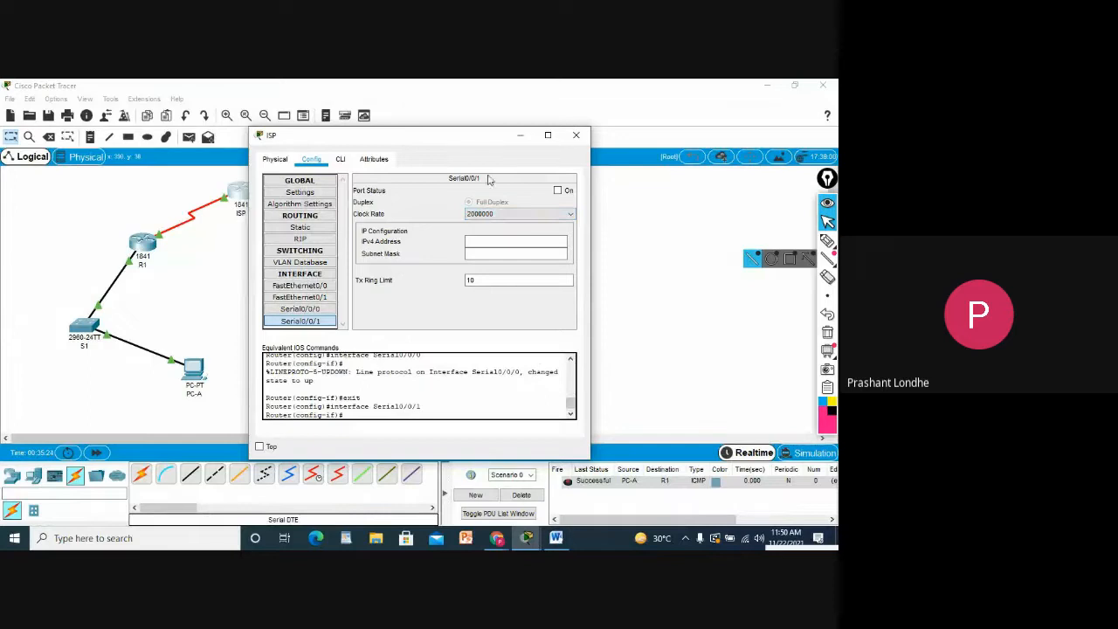
left_click(567, 539)
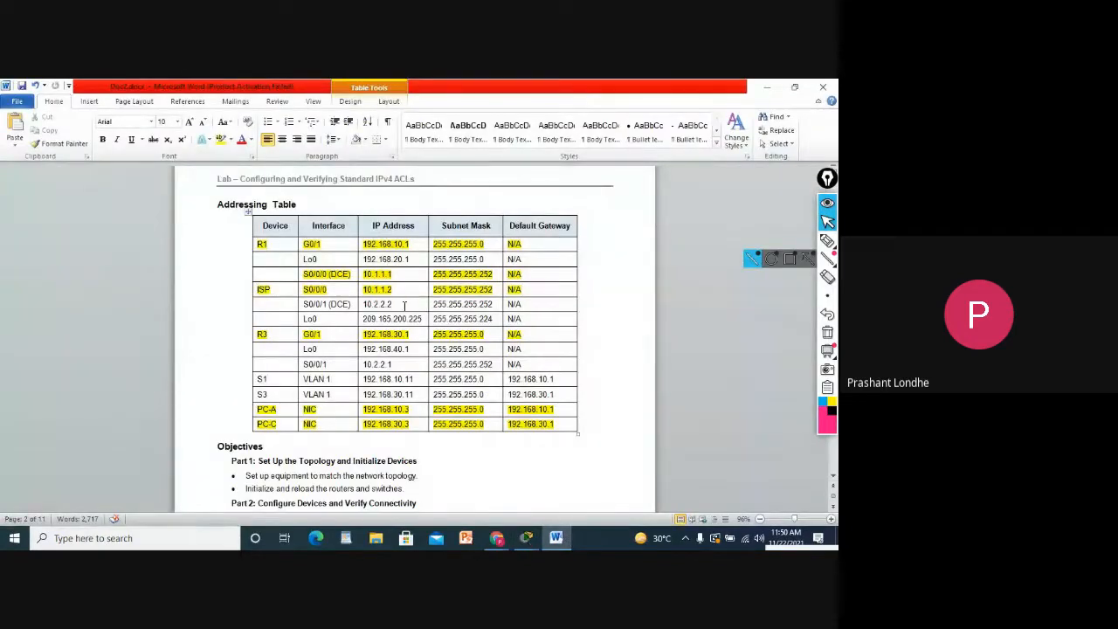
left_click(370, 304)
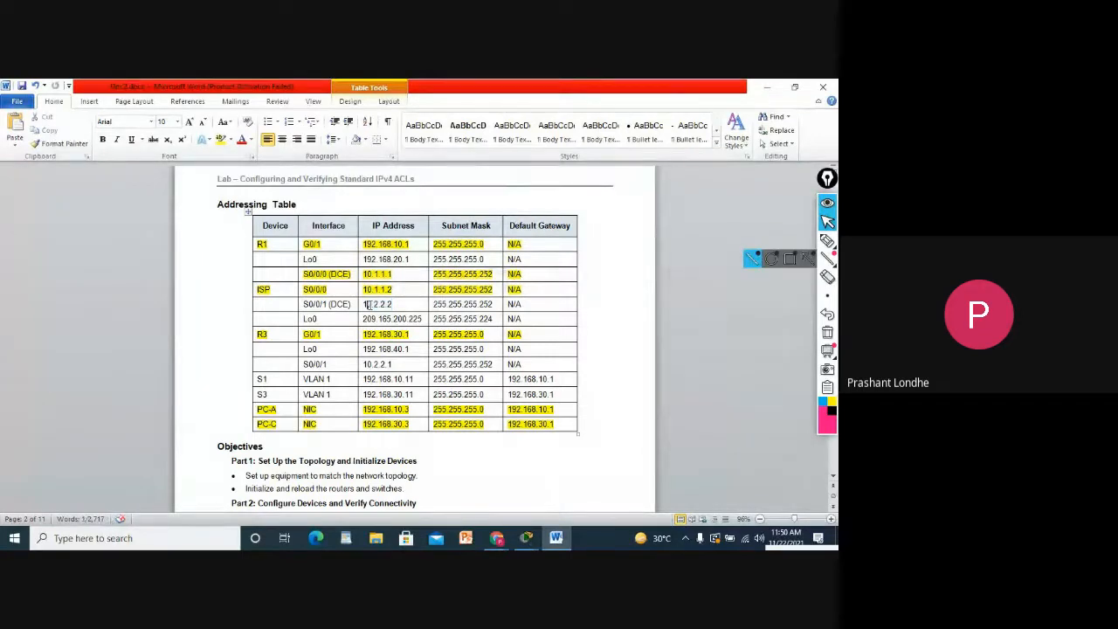
key("BackSpace")
type("2")
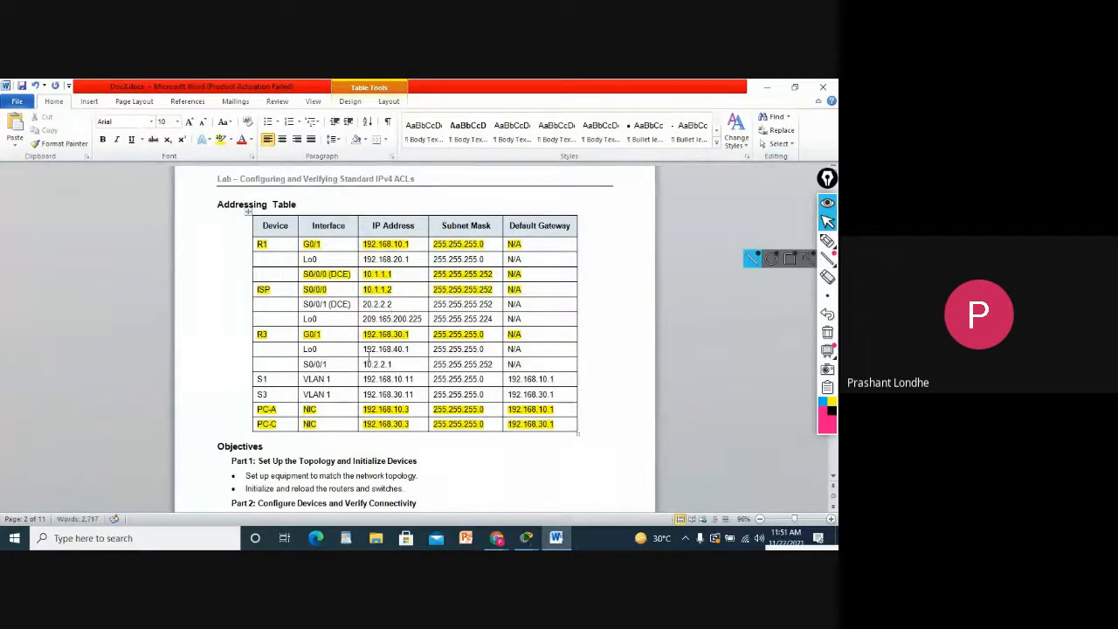
key("BackSpace")
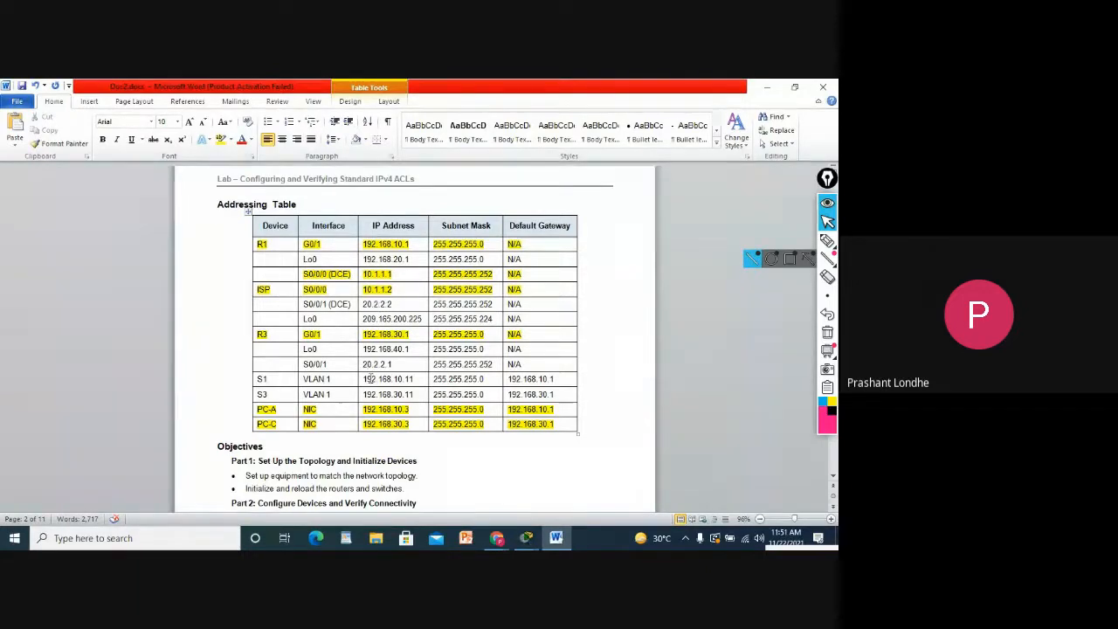
- Switch to Packet Tracer and configure ISP's Serial0/0/1 with address 20.2.2.2, mask 255.0.0.0 and clock rate 128000, with the port turned on
left_click(766, 88)
left_click(500, 237)
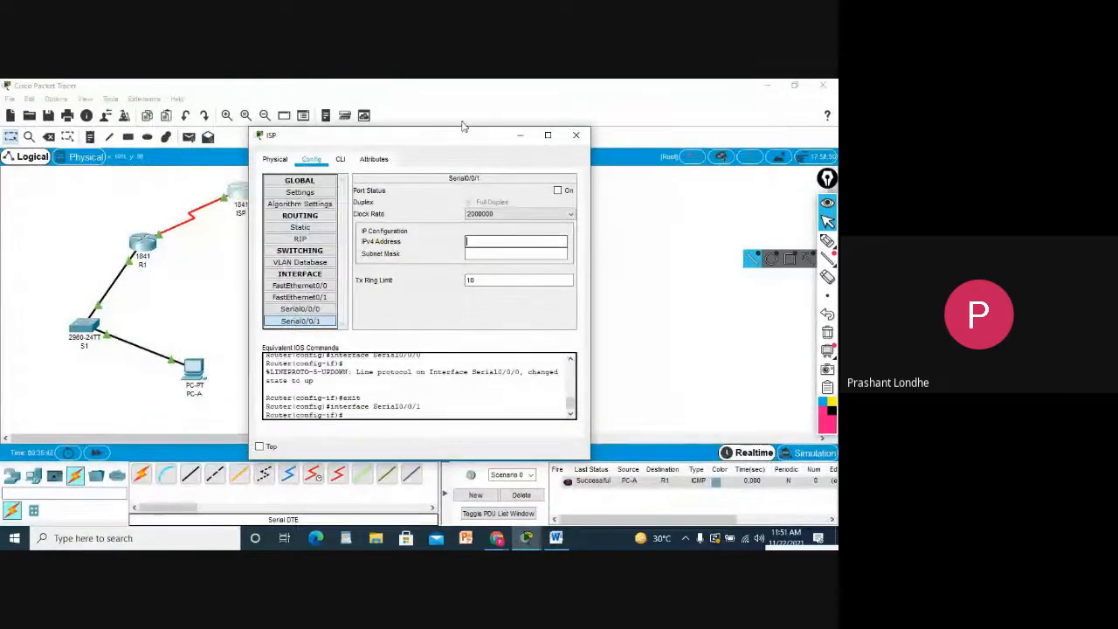
type("20.2.2.2")
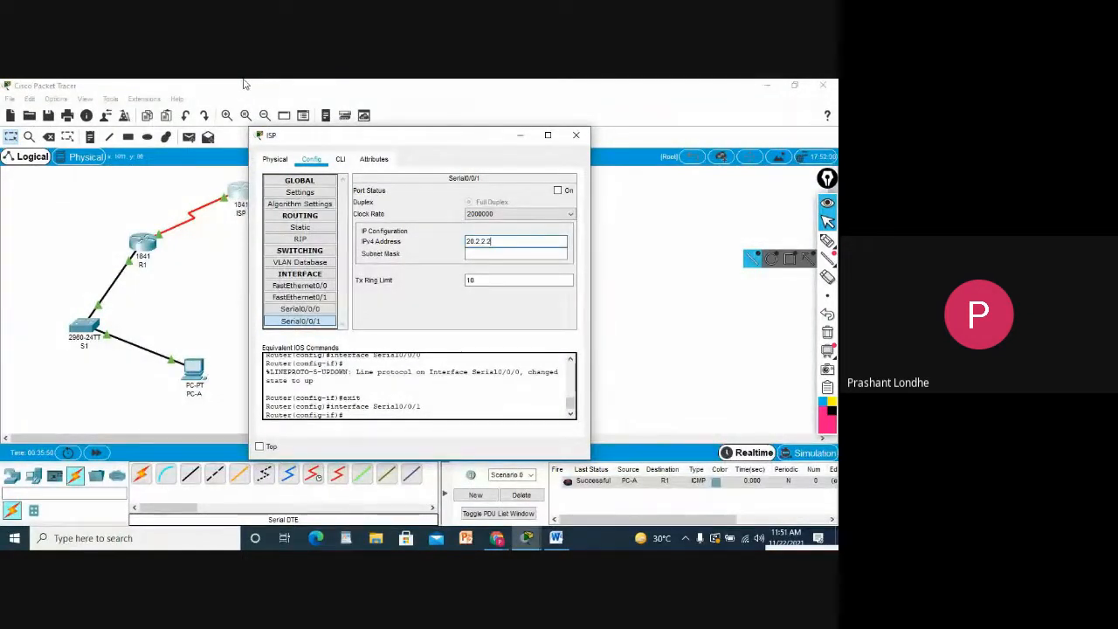
key("Tab")
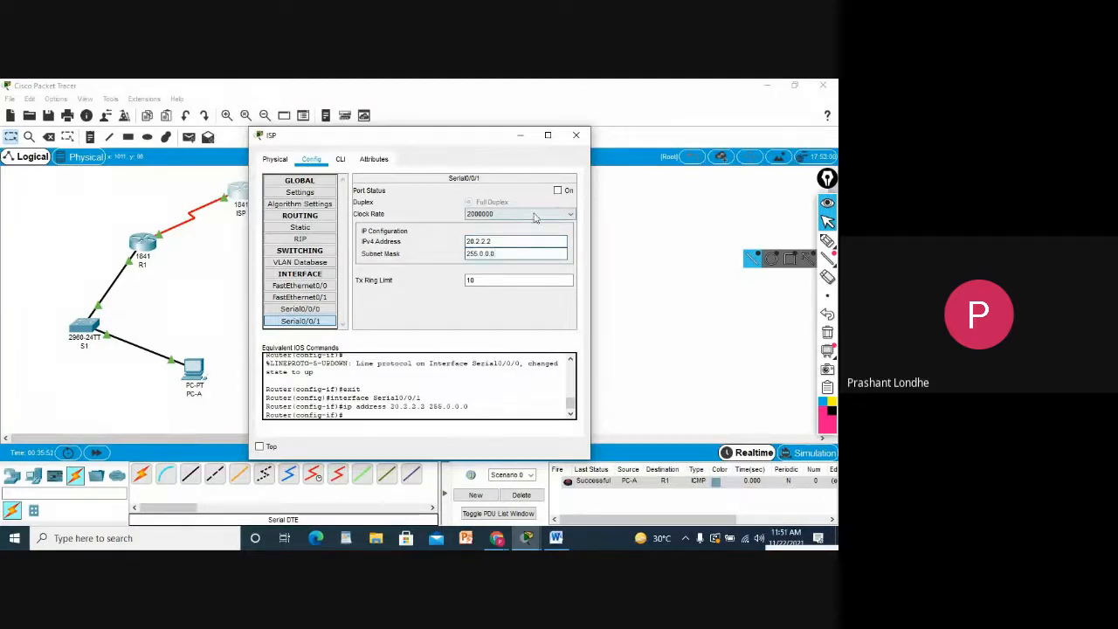
left_click(535, 214)
left_click(512, 241)
left_click(557, 190)
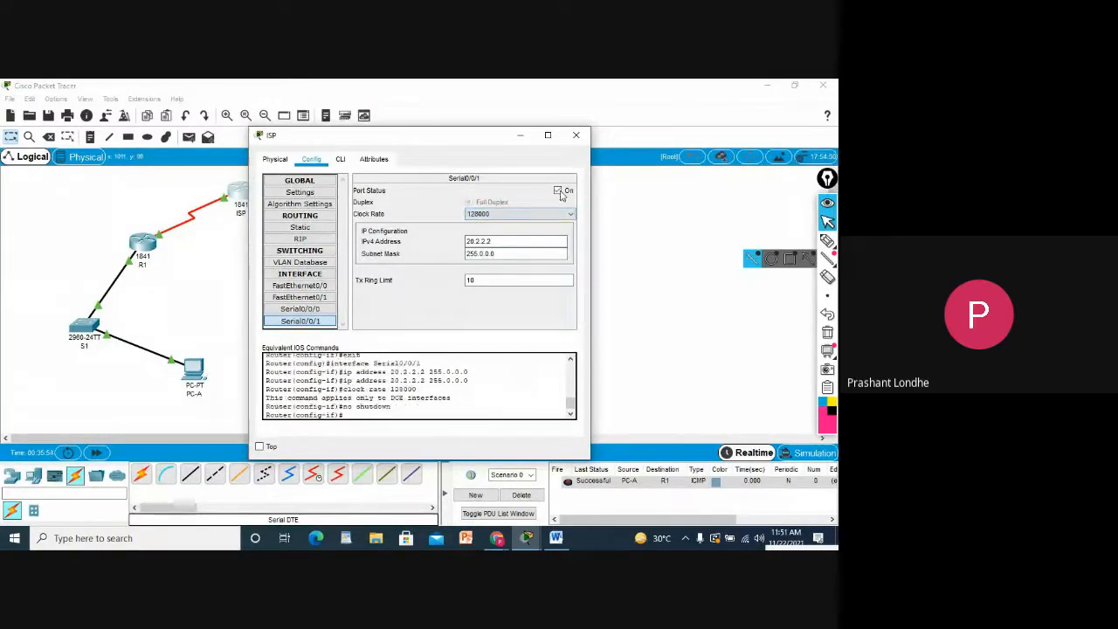
left_click(575, 134)
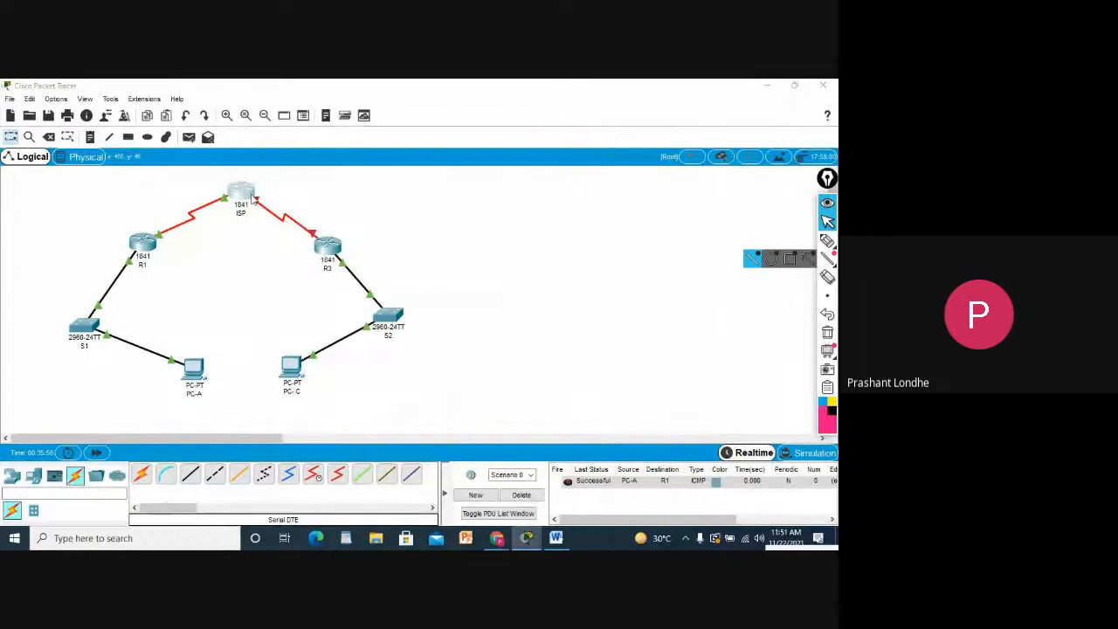
- Reopen the ISP router's Serial0/0/1 settings, select clock rate 128000 again and close the configuration
left_click(241, 192)
left_click(301, 309)
left_click(301, 320)
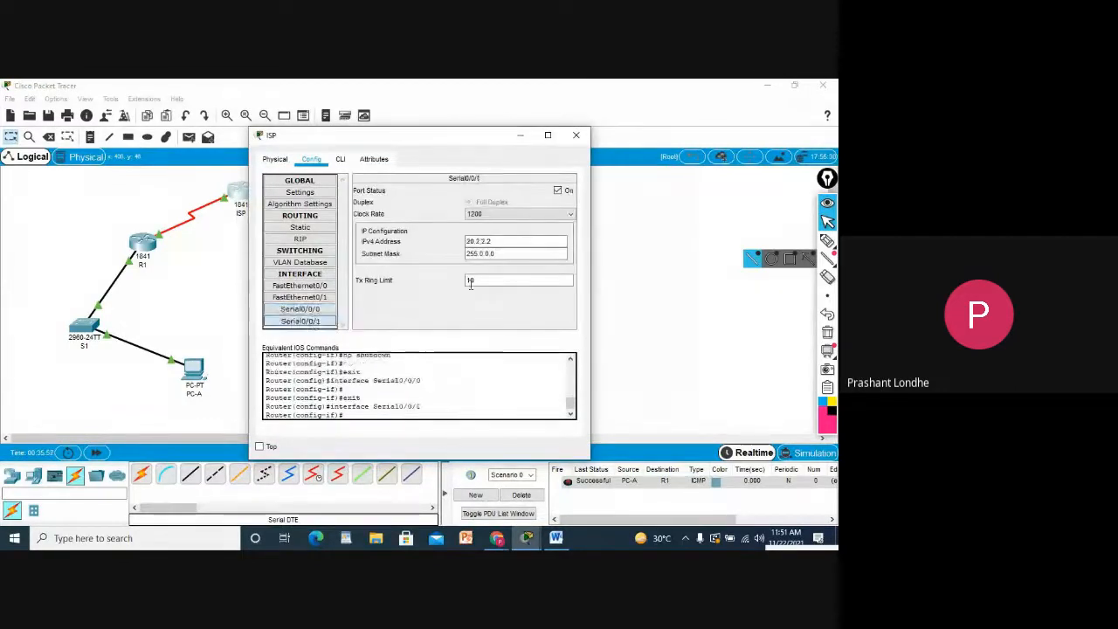
left_click(496, 214)
scroll(496, 289, "down", 1)
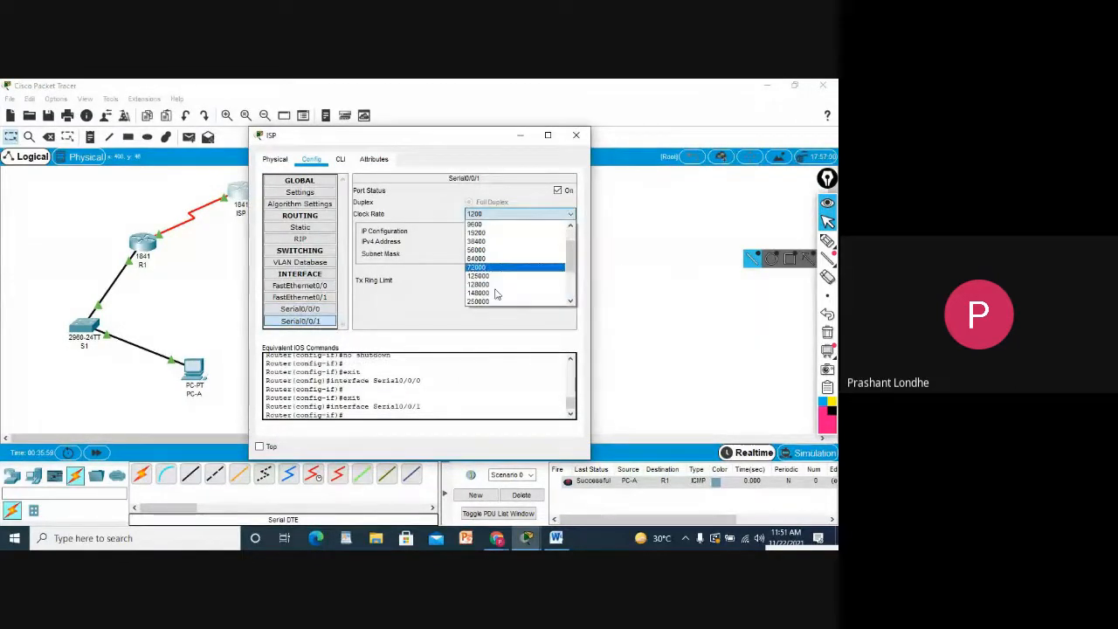
left_click(495, 289)
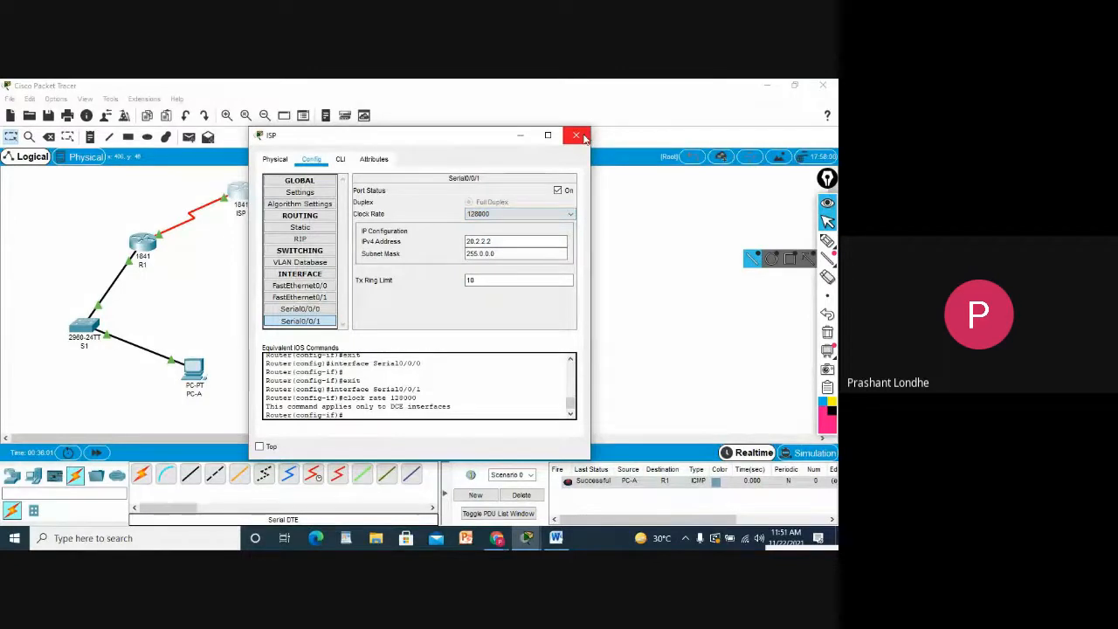
left_click(583, 138)
- Configure R3's Serial0/0/0 with address 20.2.2.1, mask 255.0.0.0 and clock rate 128000, and turn the port on
left_click(328, 246)
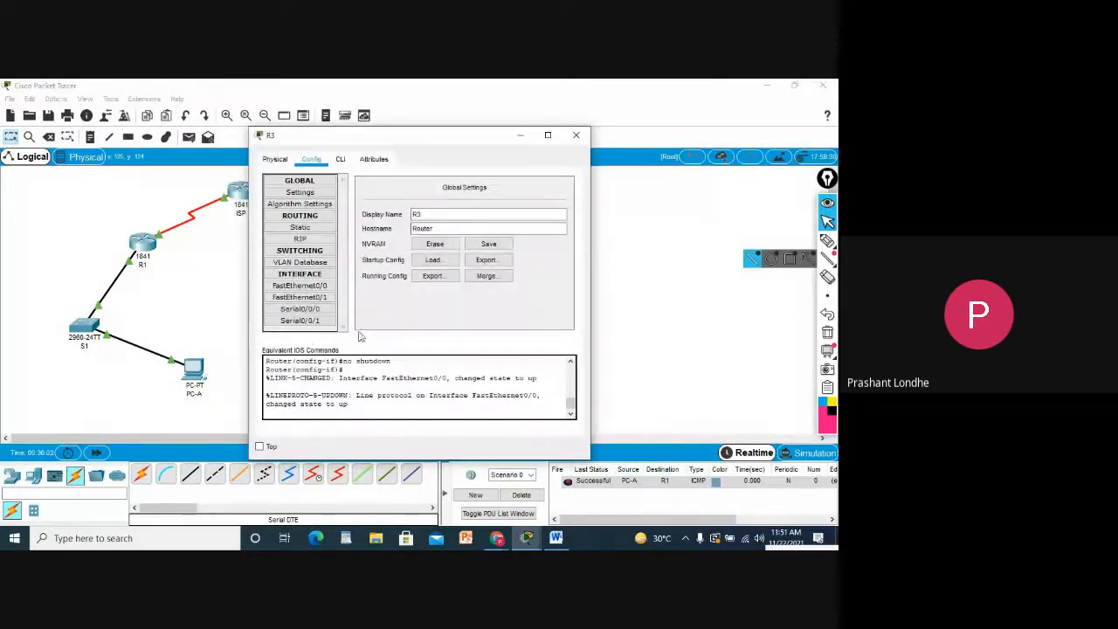
left_click(299, 308)
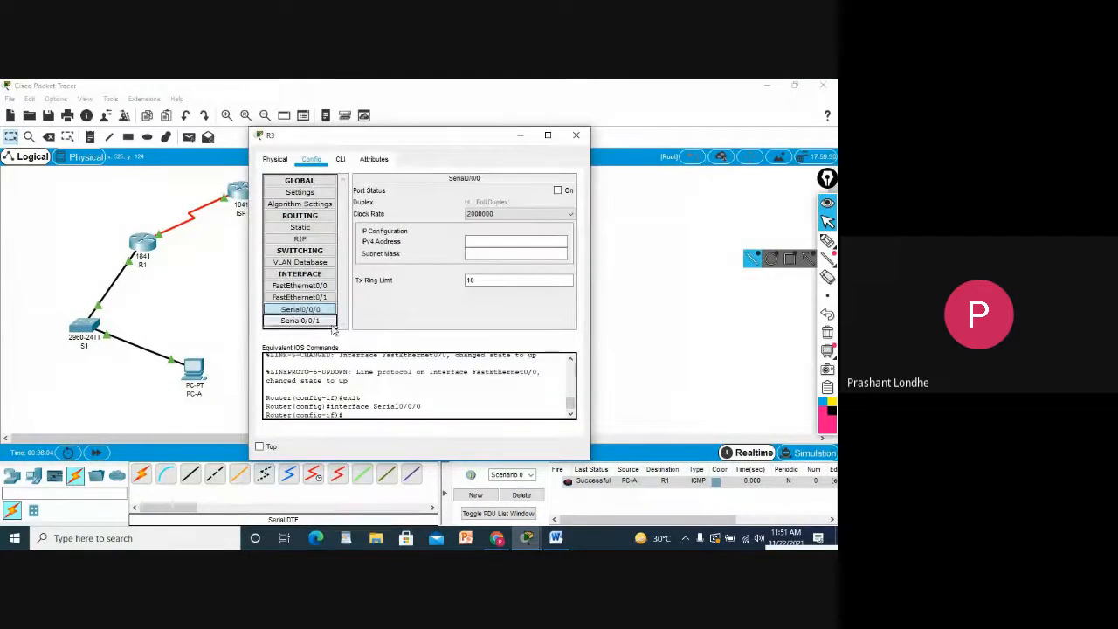
left_click(496, 240)
type("20.2")
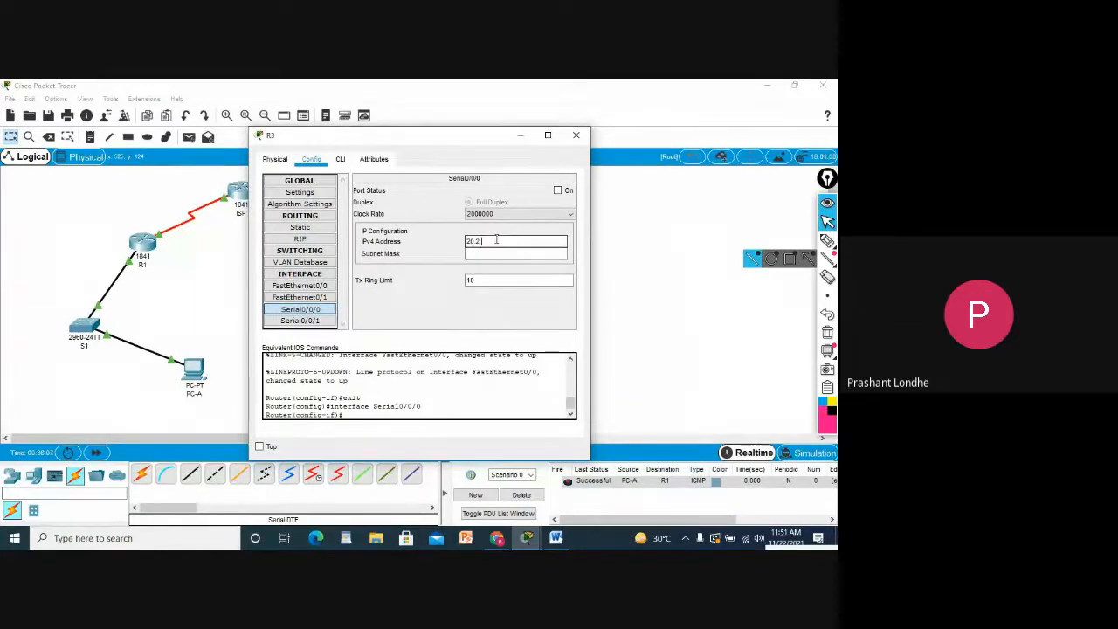
type(".2.1")
left_click(492, 254)
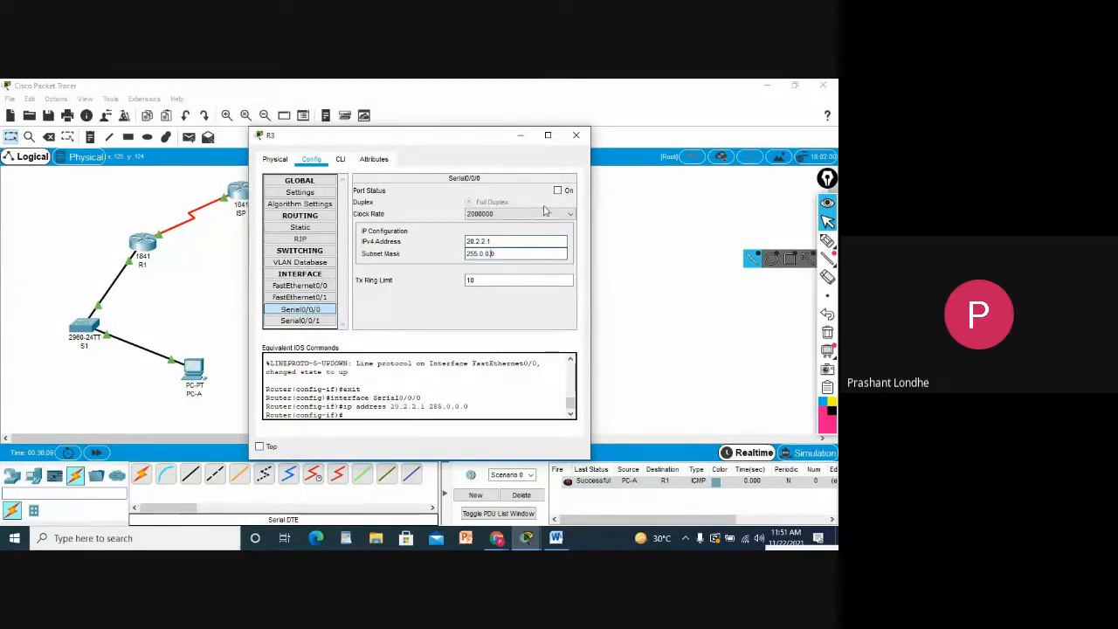
left_click(517, 214)
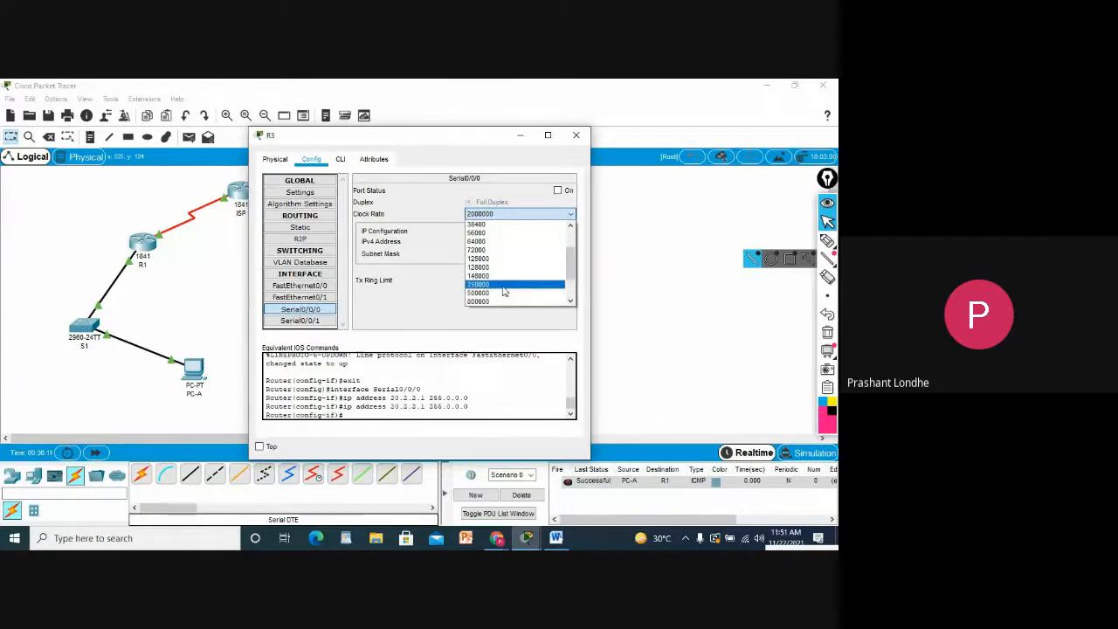
left_click(502, 266)
left_click(557, 190)
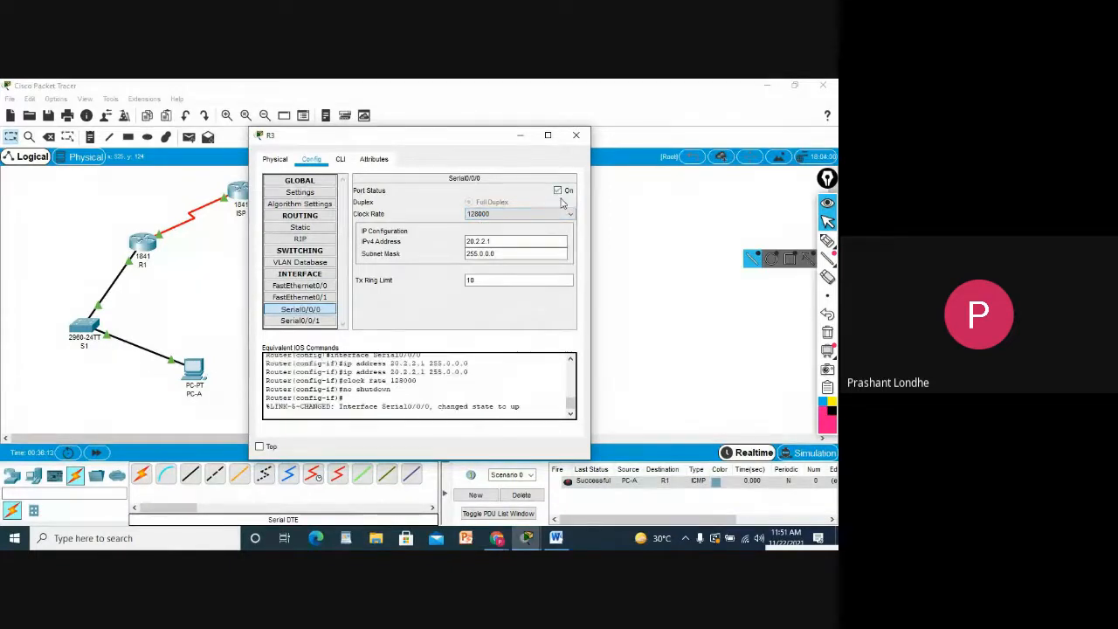
left_click(576, 135)
- Review the serial interface settings of R3 and of the ISP router, closing each configuration
left_click(330, 249)
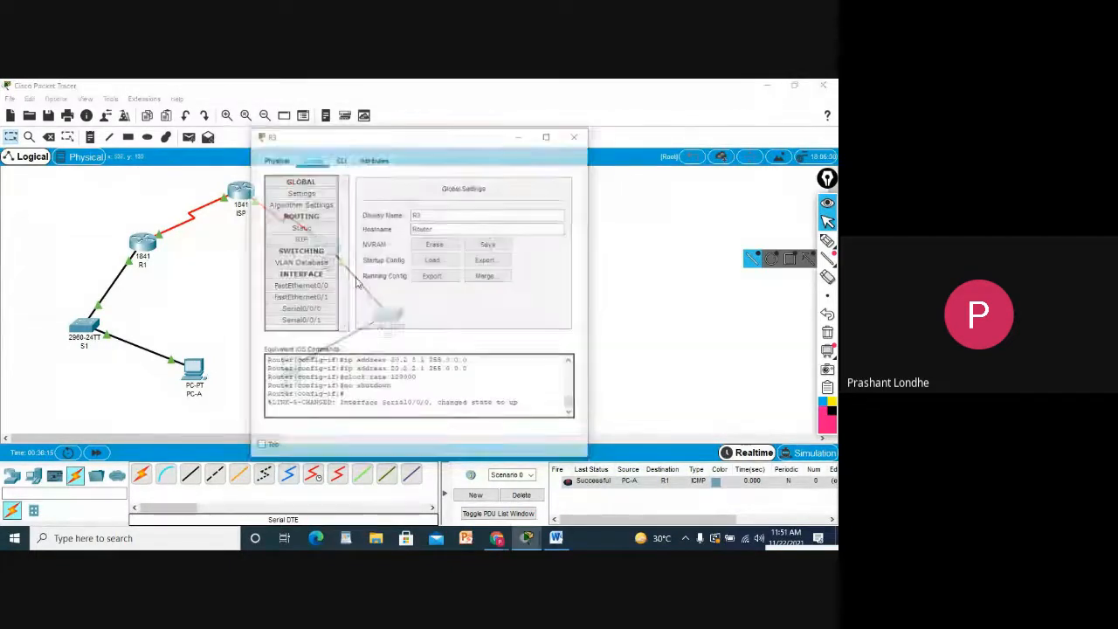
left_click(301, 321)
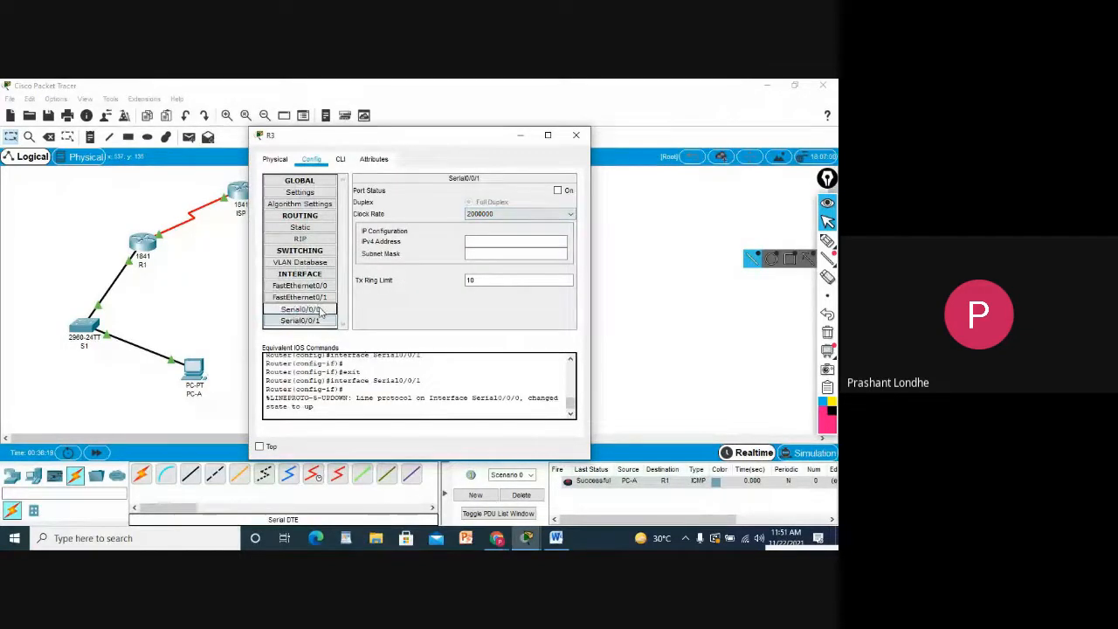
left_click(325, 309)
left_click(575, 134)
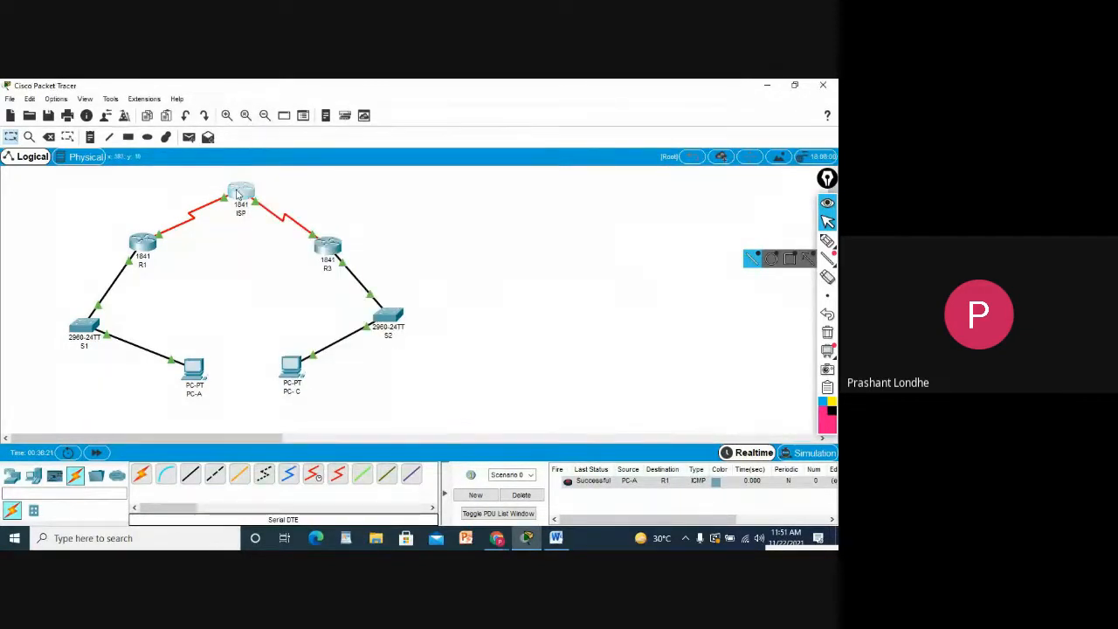
left_click(239, 191)
left_click(302, 322)
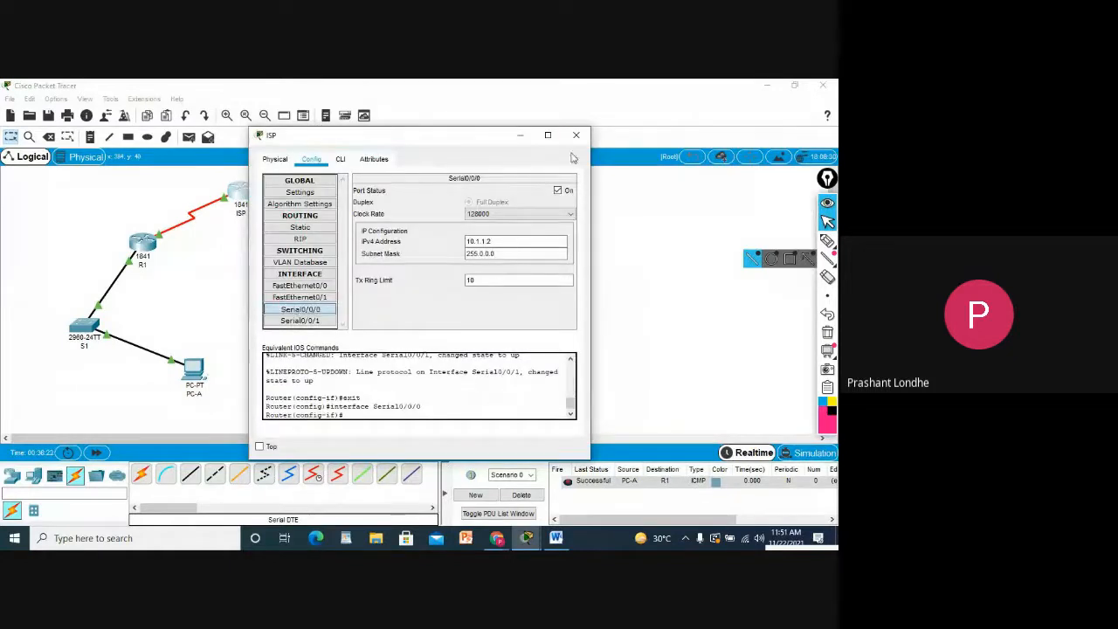
left_click(575, 135)
- Switch to the Word document and highlight R3's S0/0/1 row and ISP's S0/0/1 row of the Addressing Table in yellow
left_click(556, 538)
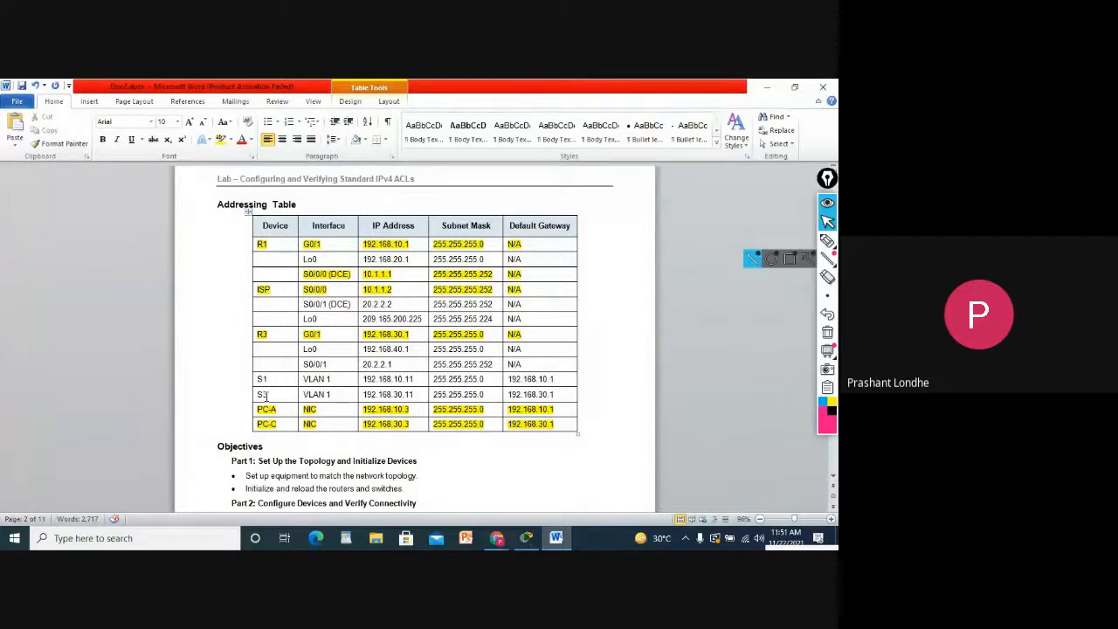
left_click(234, 364)
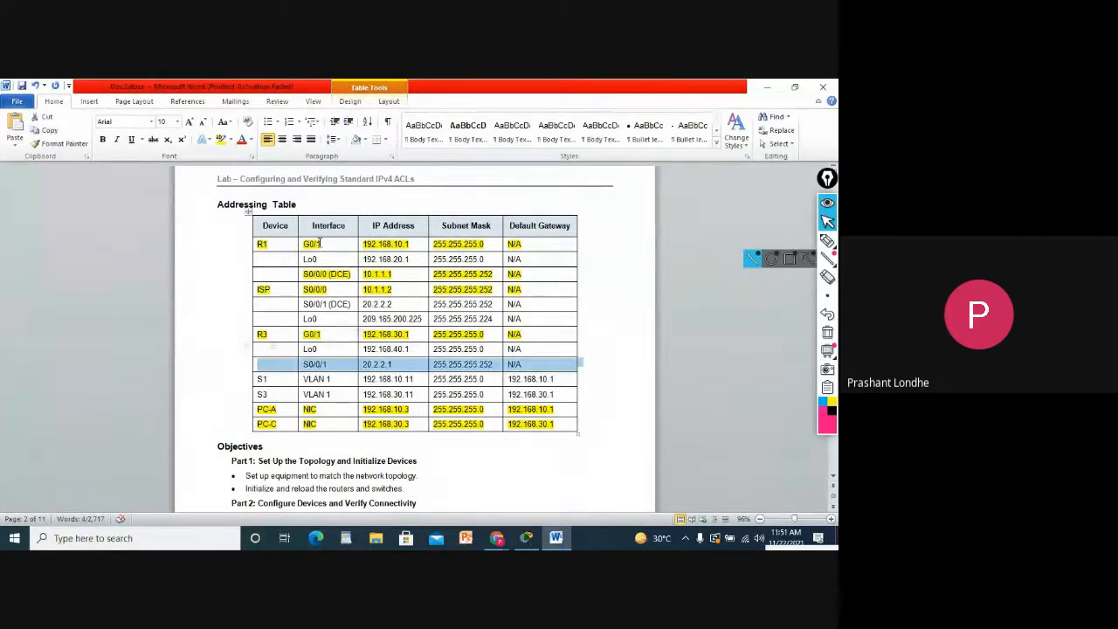
left_click(229, 143)
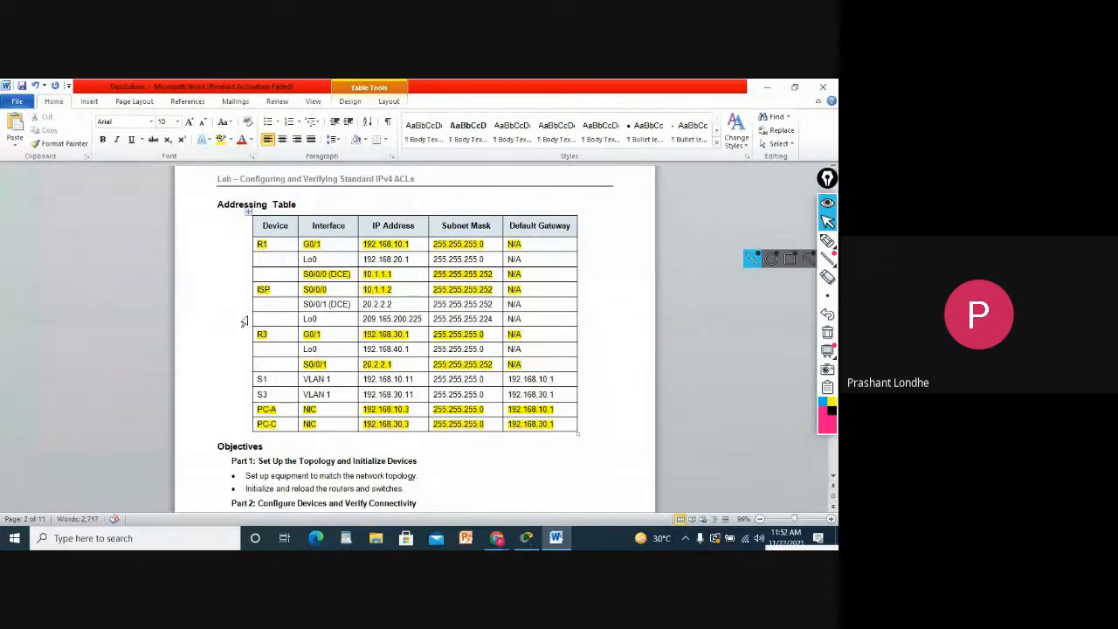
left_click(243, 309)
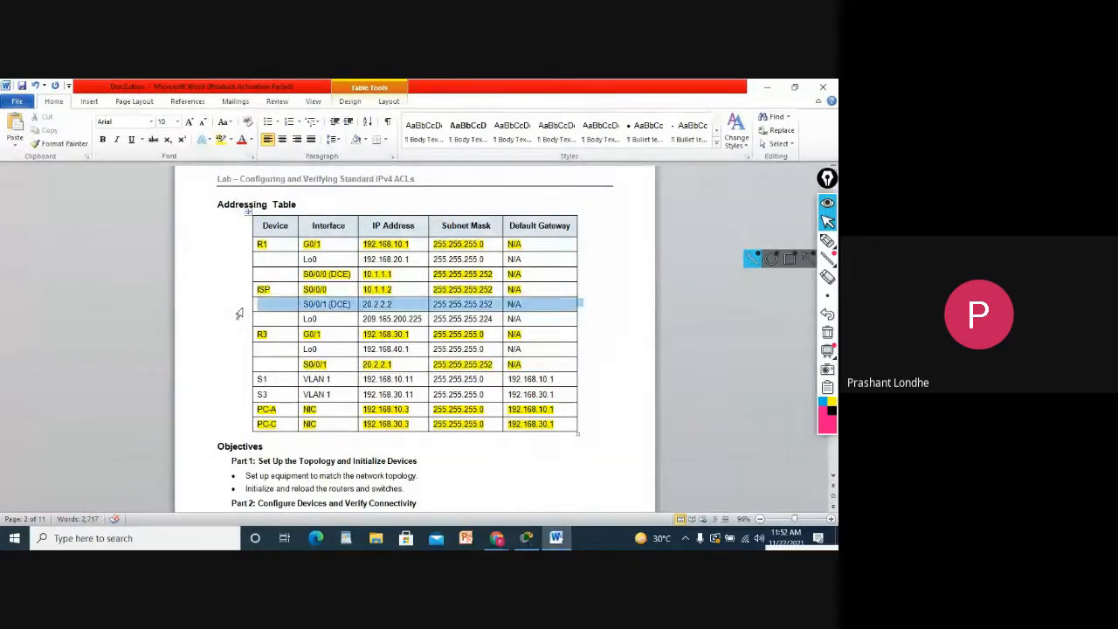
left_click(221, 140)
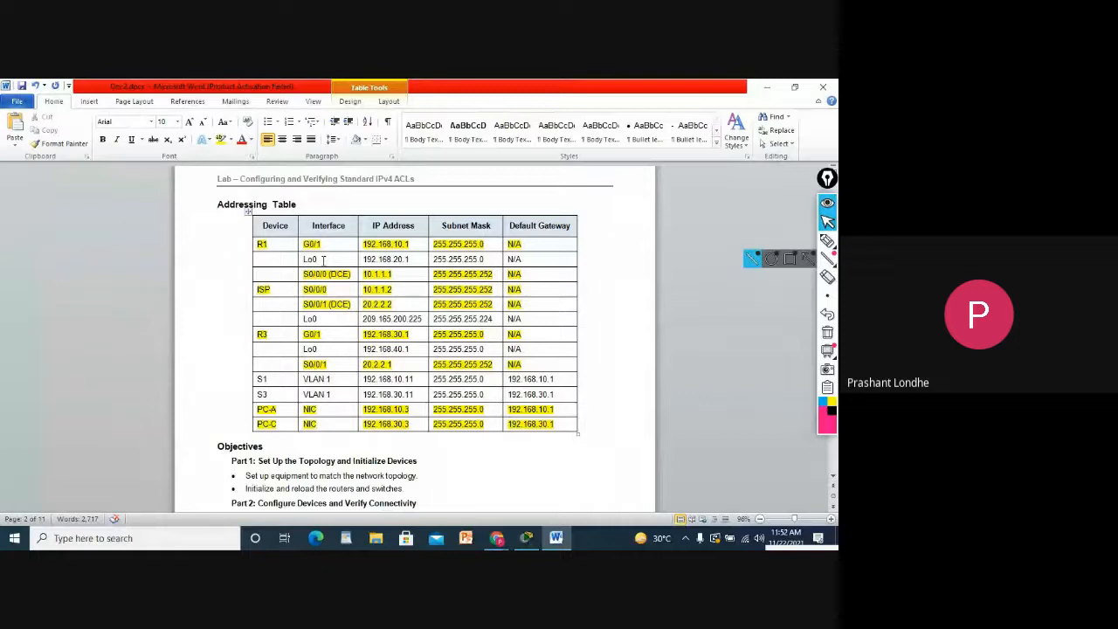
- Return to Packet Tracer, delete the current PDU scenario and send a simple PDU from R1 to R3
left_click(337, 382)
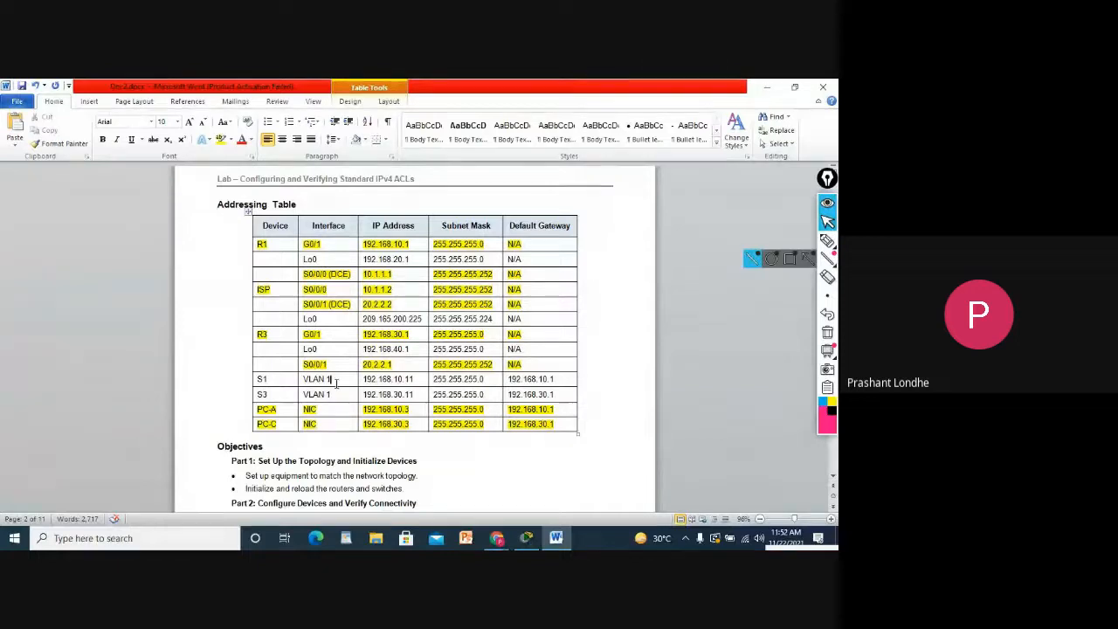
left_click(766, 88)
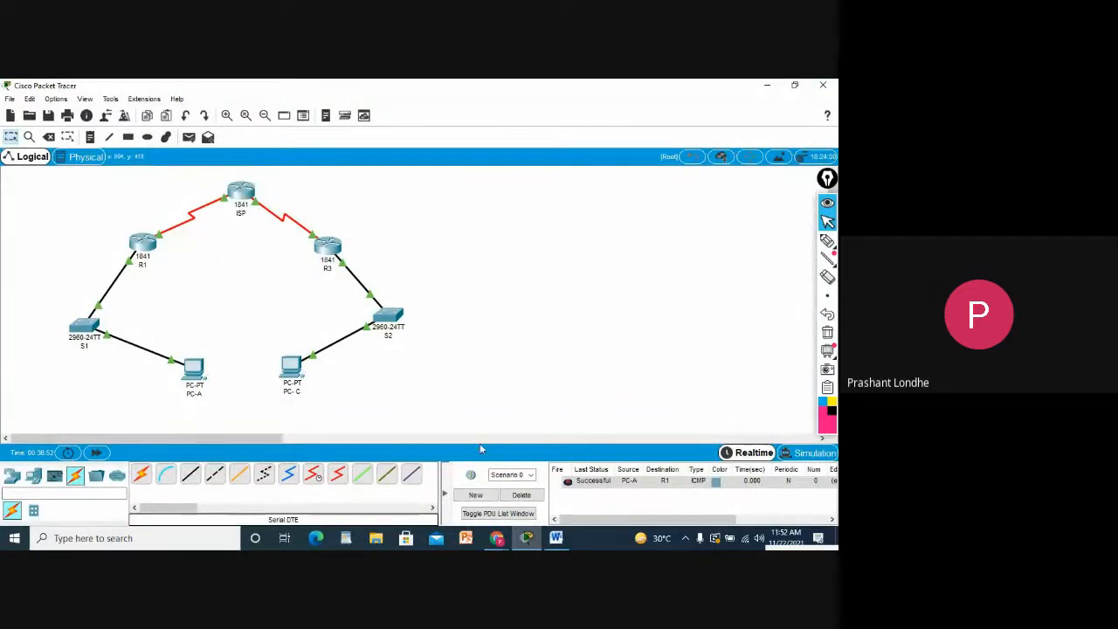
left_click(519, 494)
left_click(189, 137)
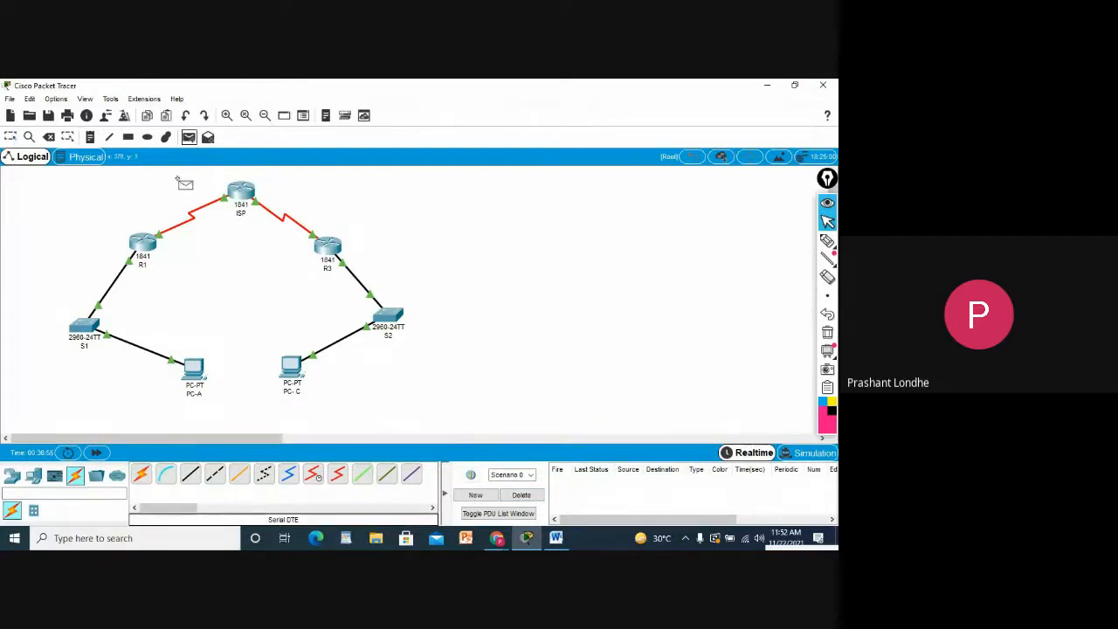
left_click(144, 243)
left_click(328, 247)
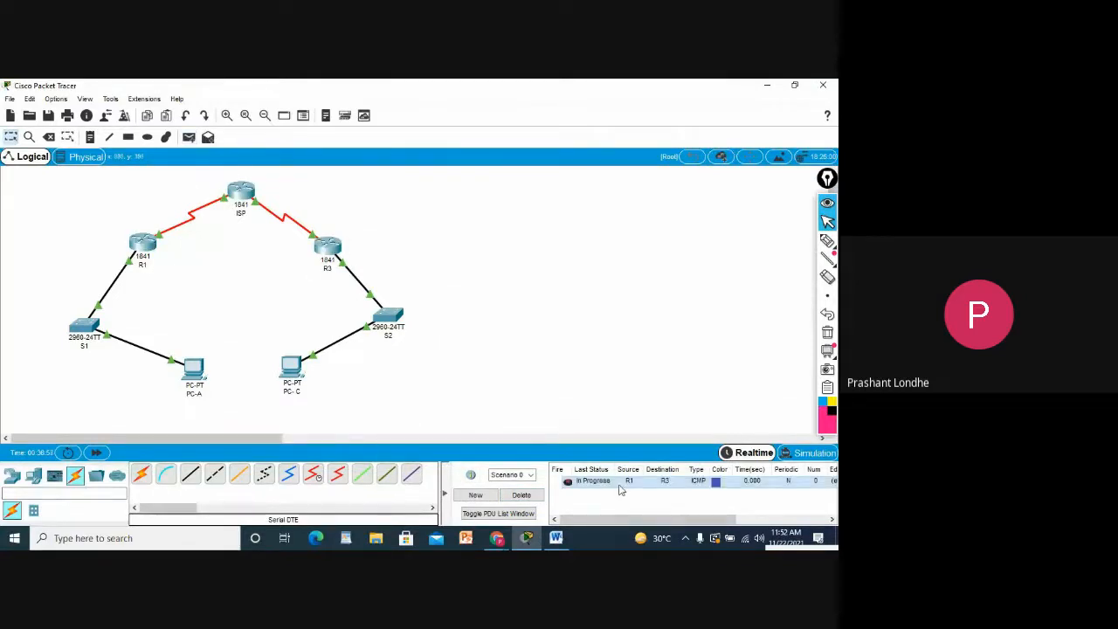
- Test the serial links with simple PDUs from R1 to ISP and from ISP to R3
left_click(189, 137)
left_click(144, 243)
left_click(243, 191)
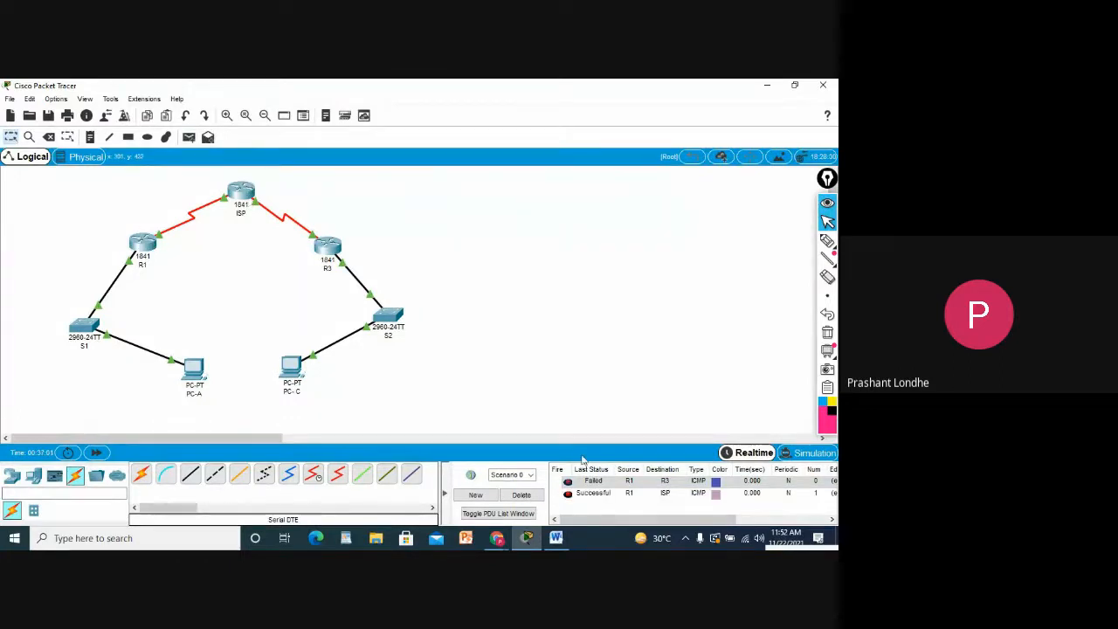
left_click(243, 192)
left_click(331, 245)
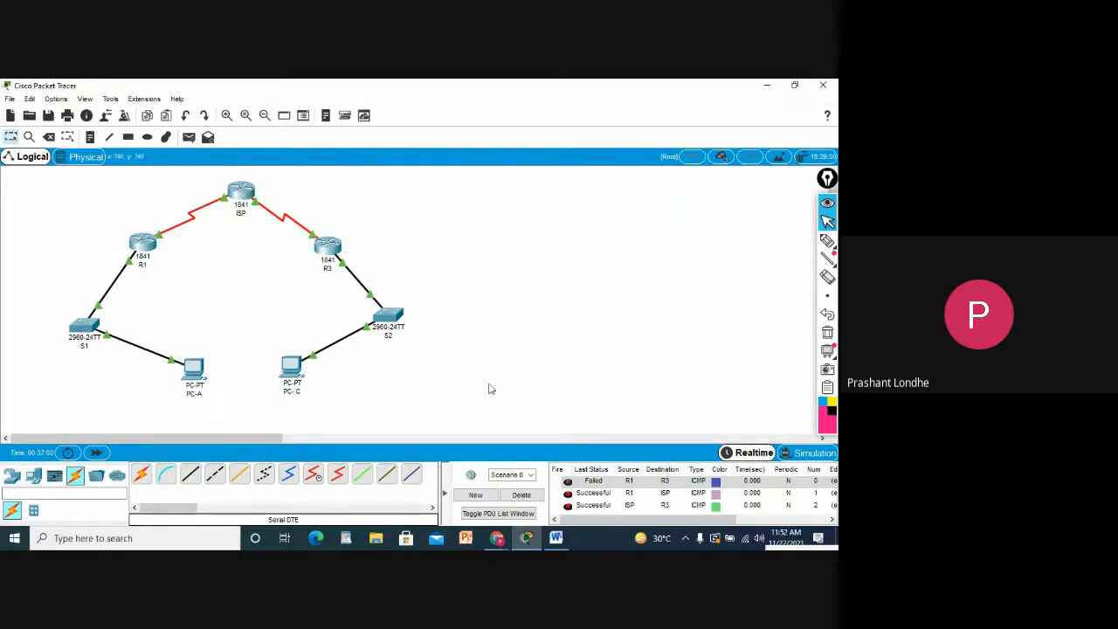
- Send a simple PDU from R3 to PC-C and check its status in the PDU list
left_click(191, 142)
left_click(334, 249)
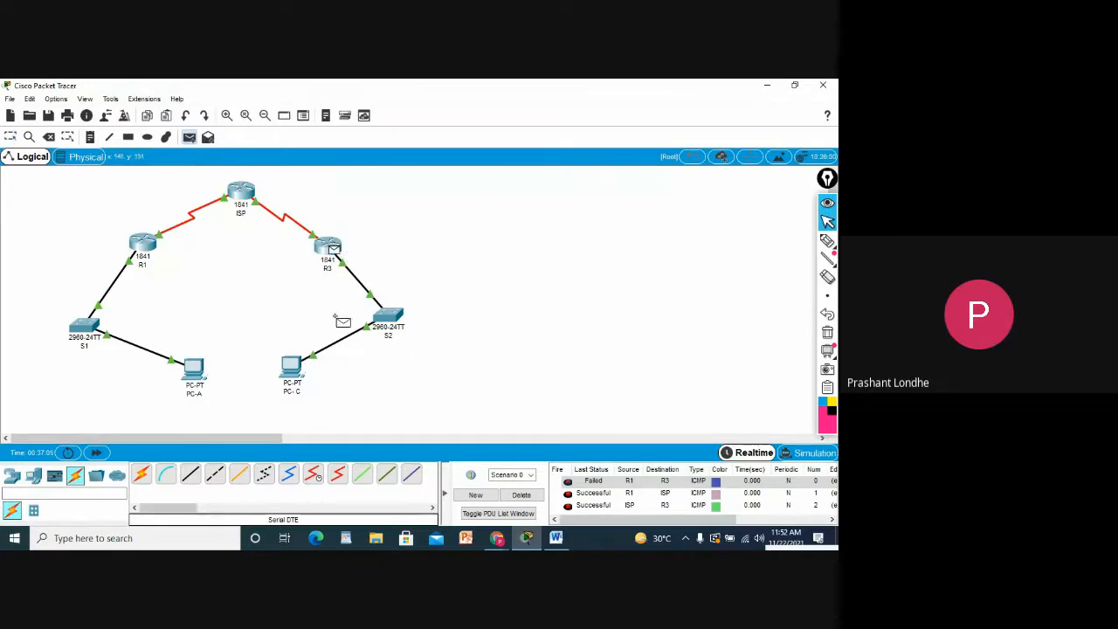
left_click(299, 367)
scroll(620, 515, "down", 1)
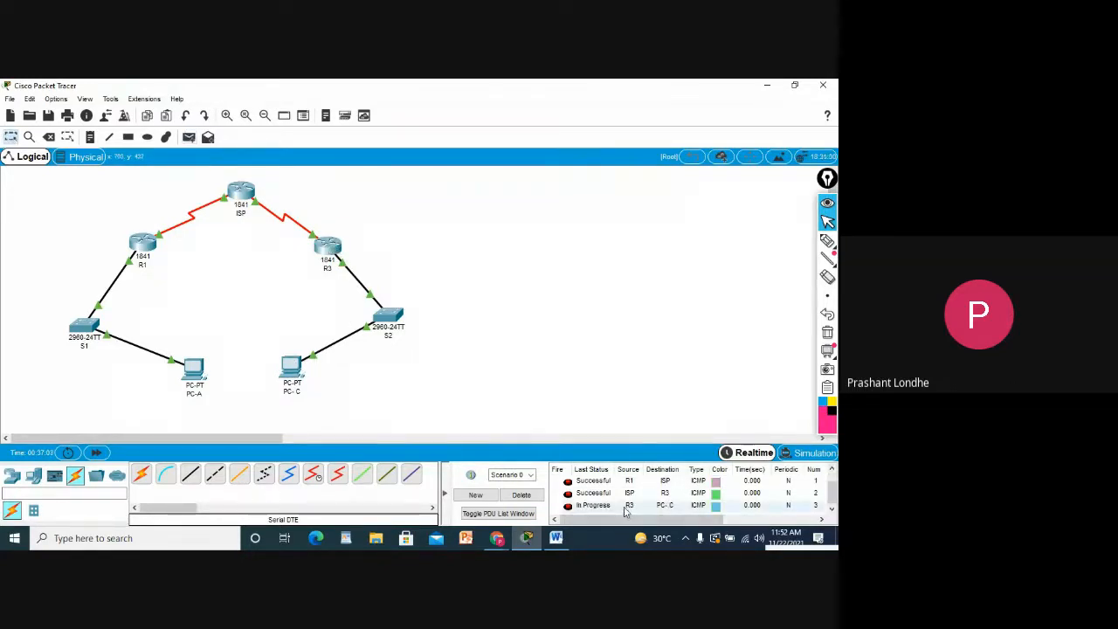
scroll(623, 508, "up", 1)
scroll(625, 504, "down", 1)
- Repeat the simple PDU test from R3 to PC-C and review its delivery status
left_click(189, 137)
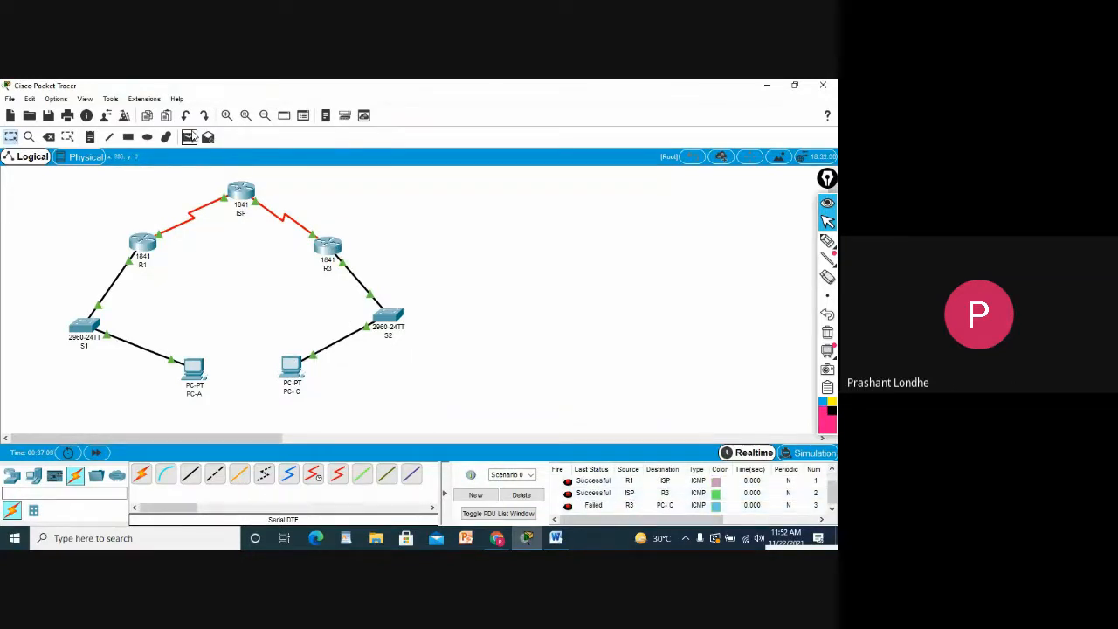
left_click(334, 254)
left_click(292, 367)
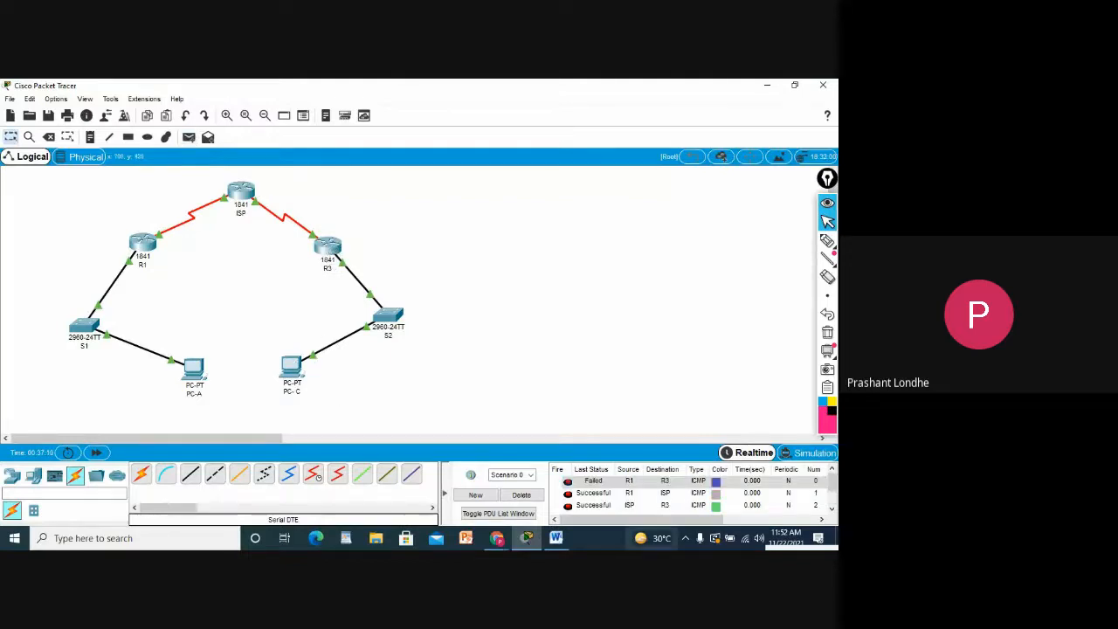
left_click_drag(591, 519, 566, 508)
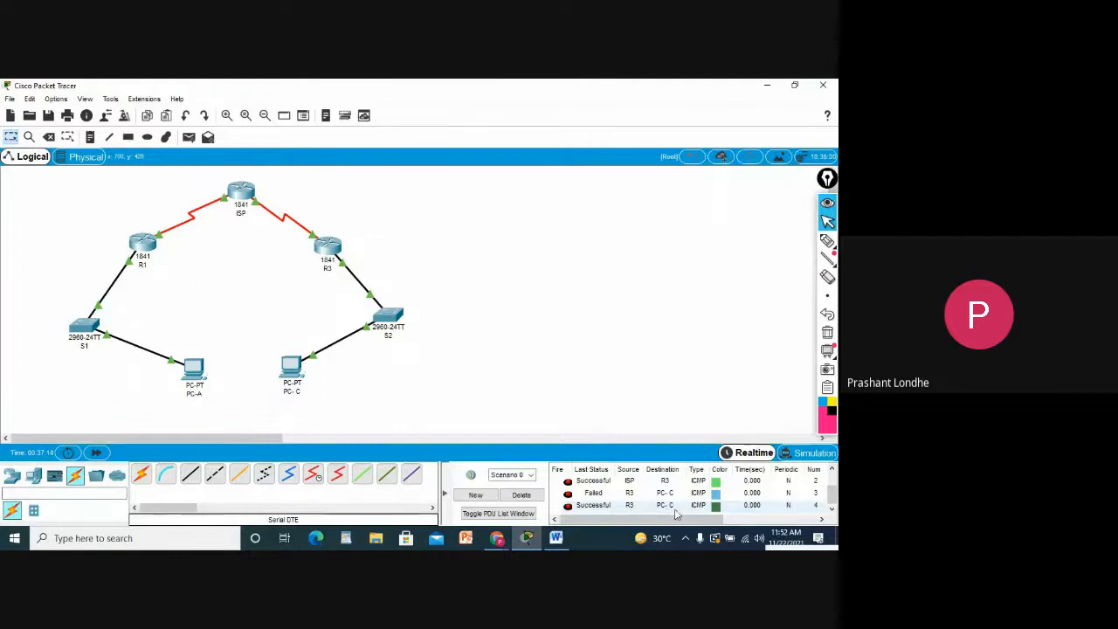
- Send a simple PDU from R1 to PC-A, check its status and delete the PDU scenario
left_click(189, 137)
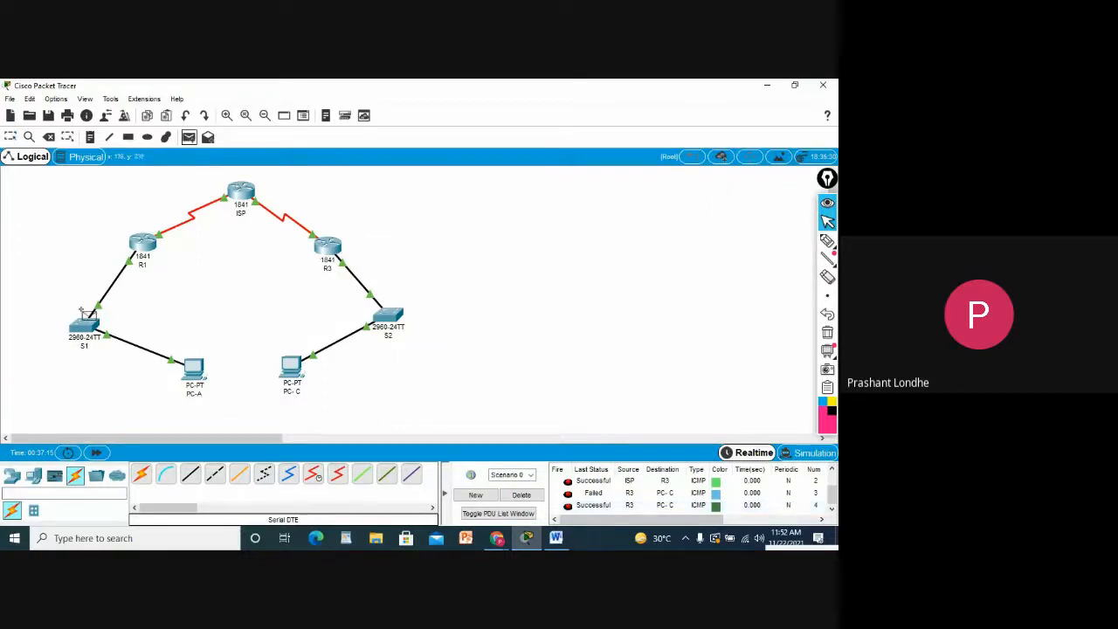
left_click(144, 239)
left_click(194, 366)
scroll(619, 519, "down", 1)
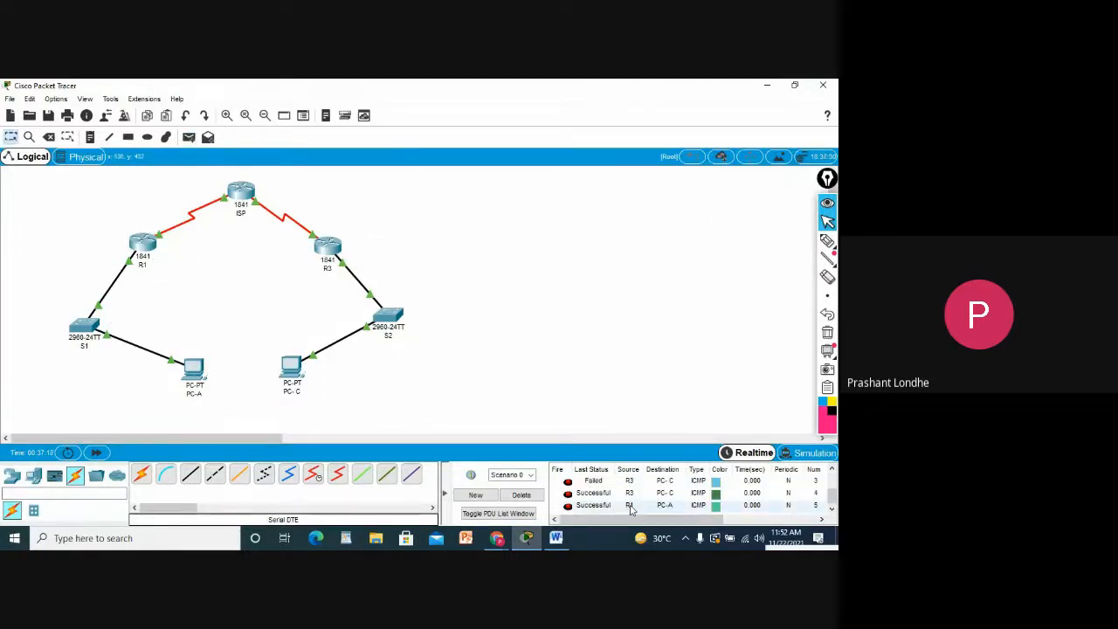
left_click(522, 494)
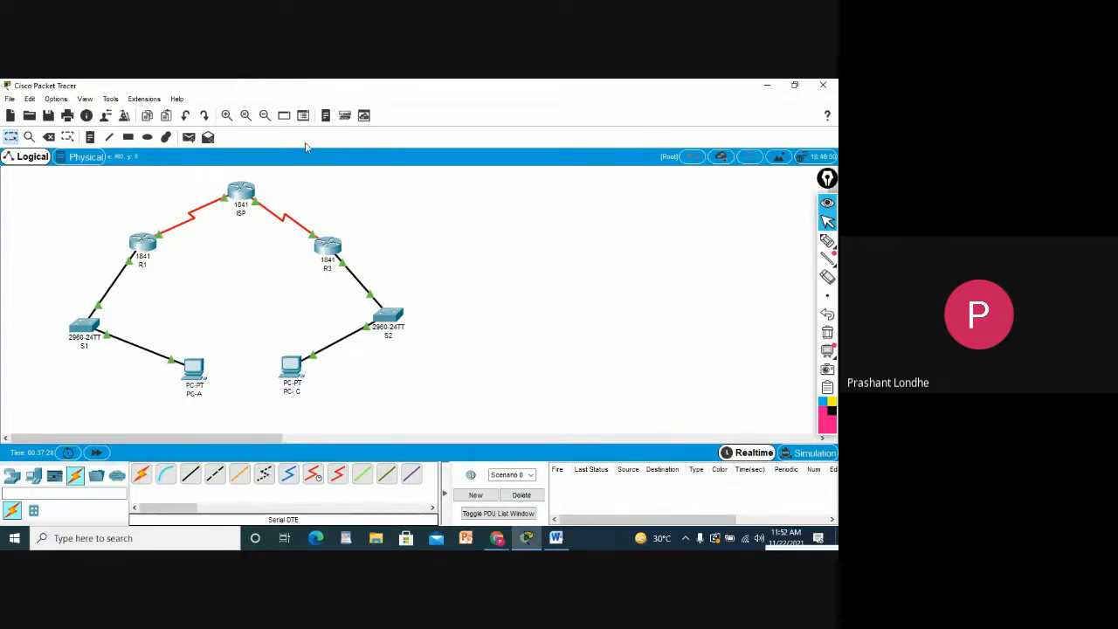
- Check R1's Lo0 row in the Word document, then create interface lo0 in R1's command line from global configuration mode
left_click(555, 537)
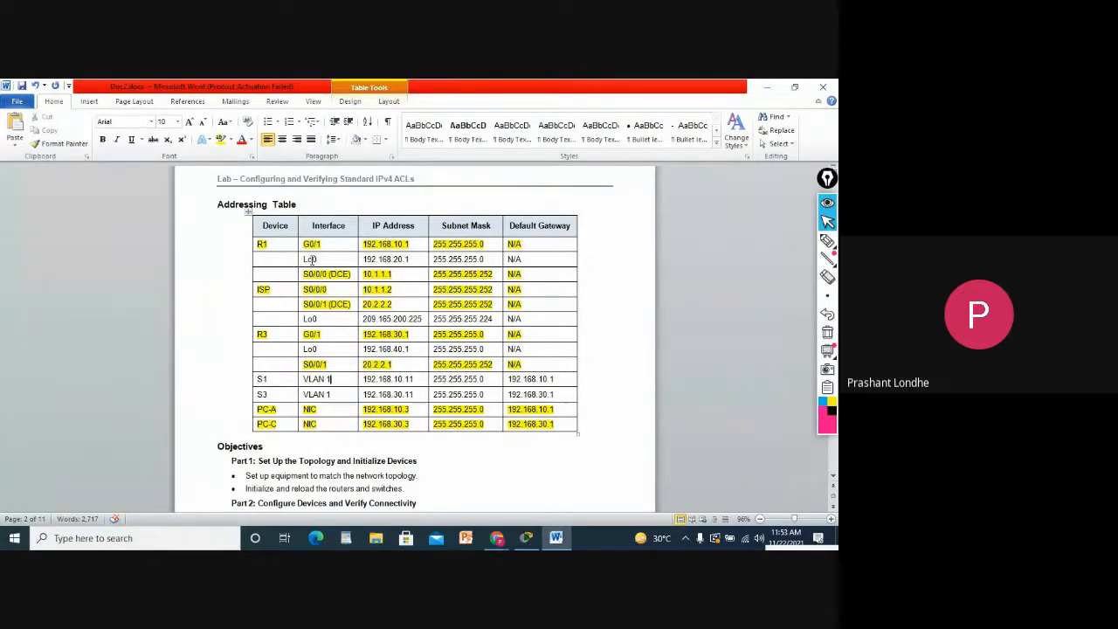
left_click(767, 87)
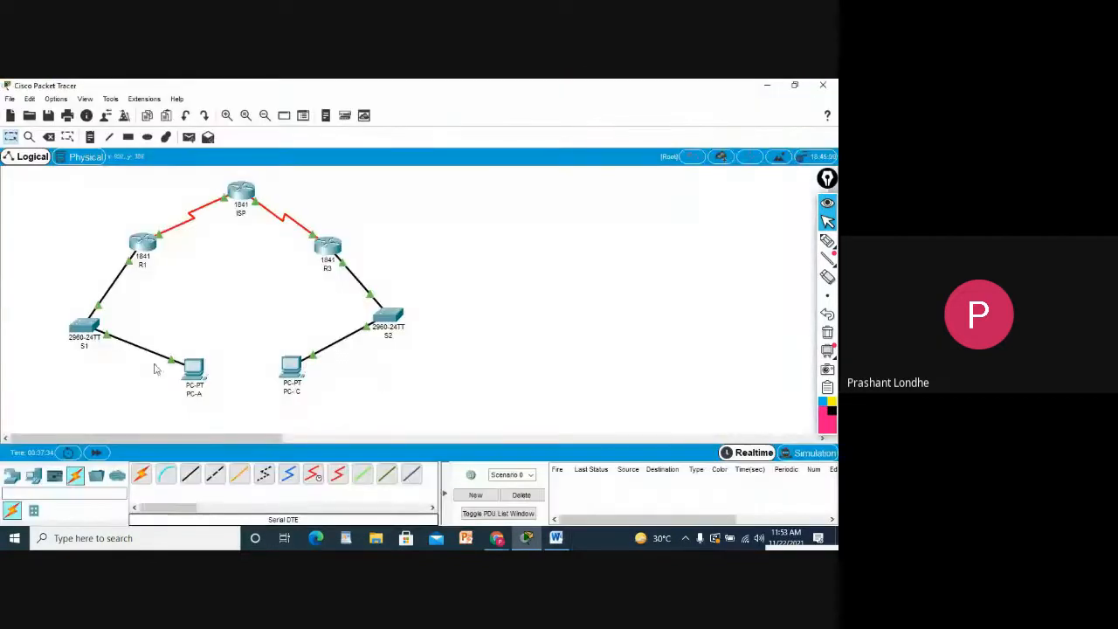
left_click(142, 252)
left_click(340, 159)
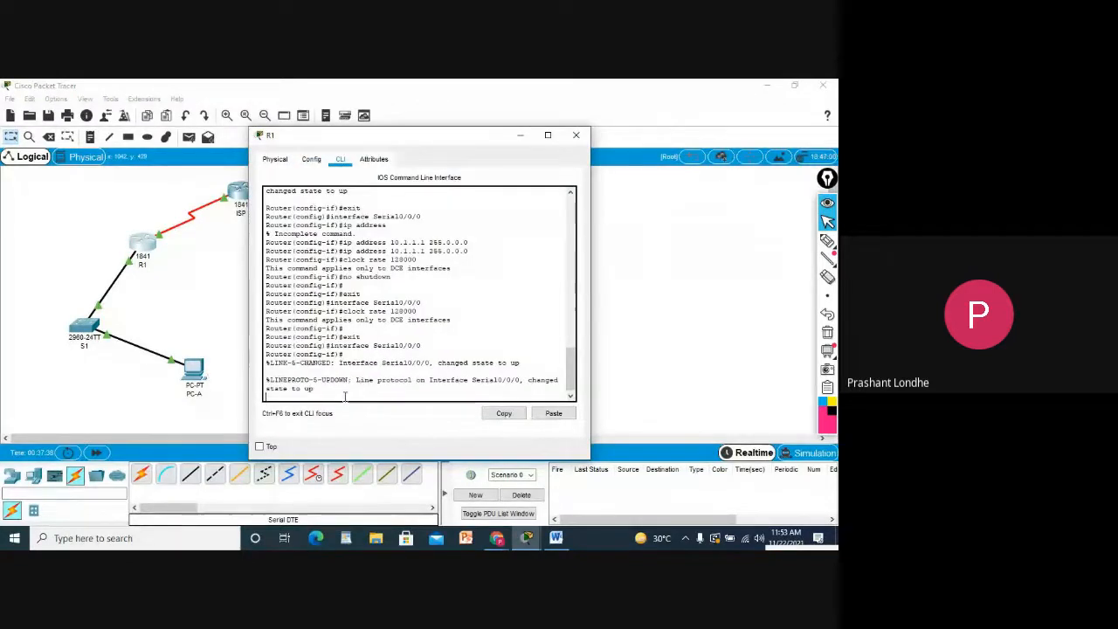
key("Return")
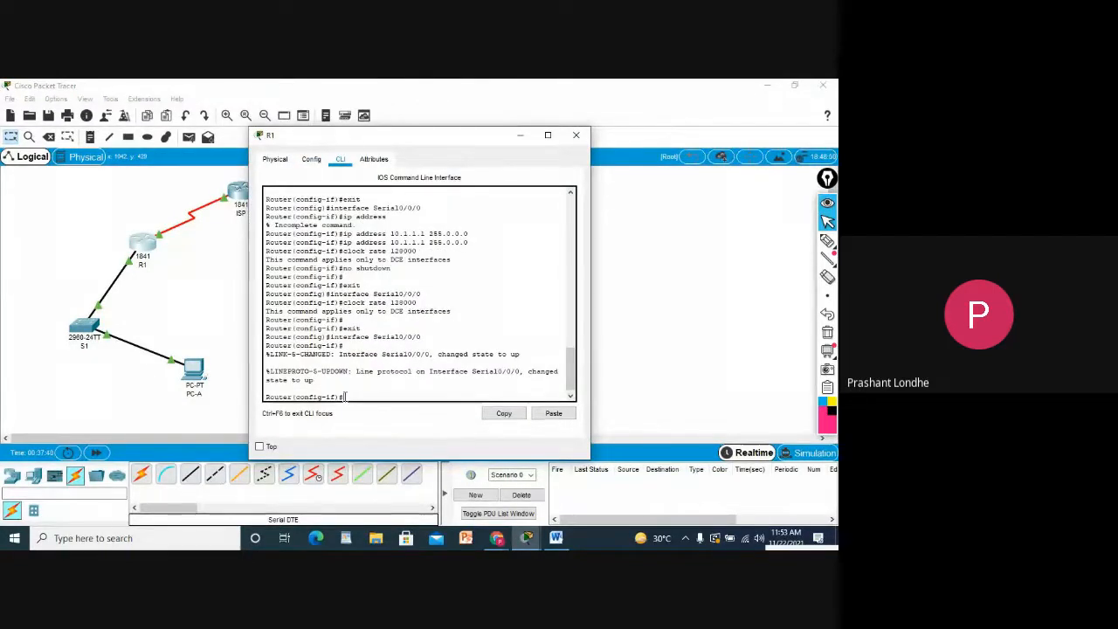
type("exit")
key("Return")
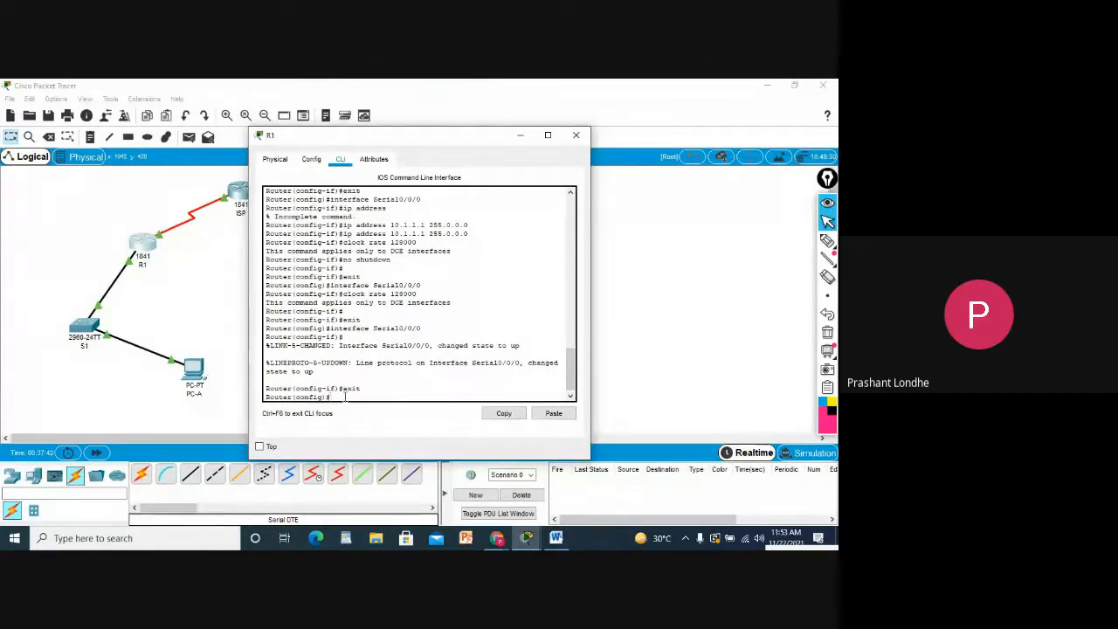
type("int lo0")
key("Return")
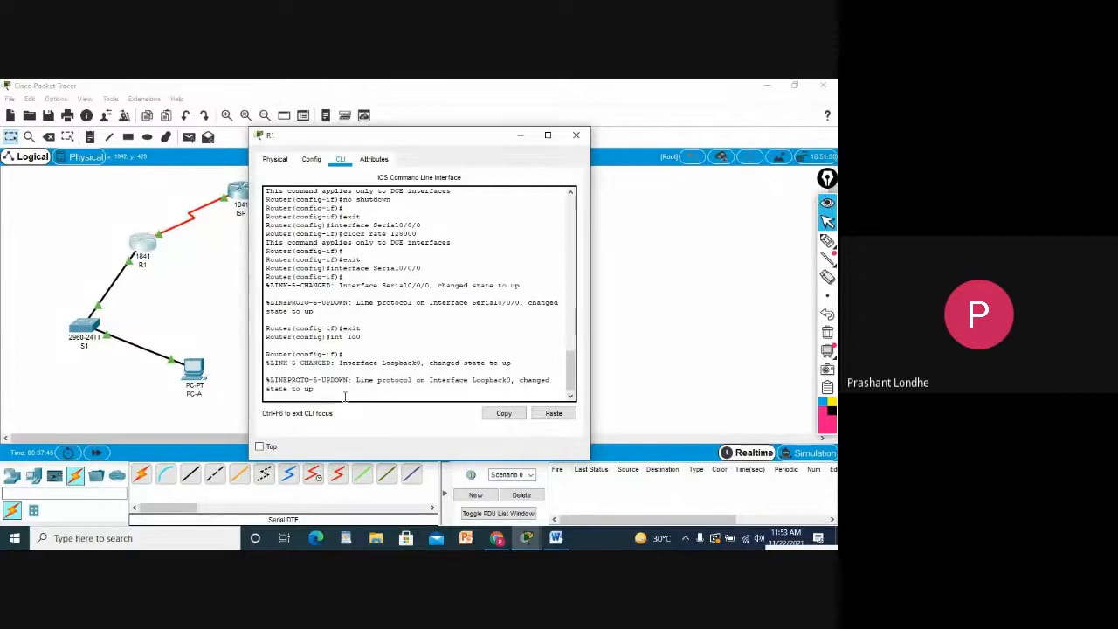
key("Return")
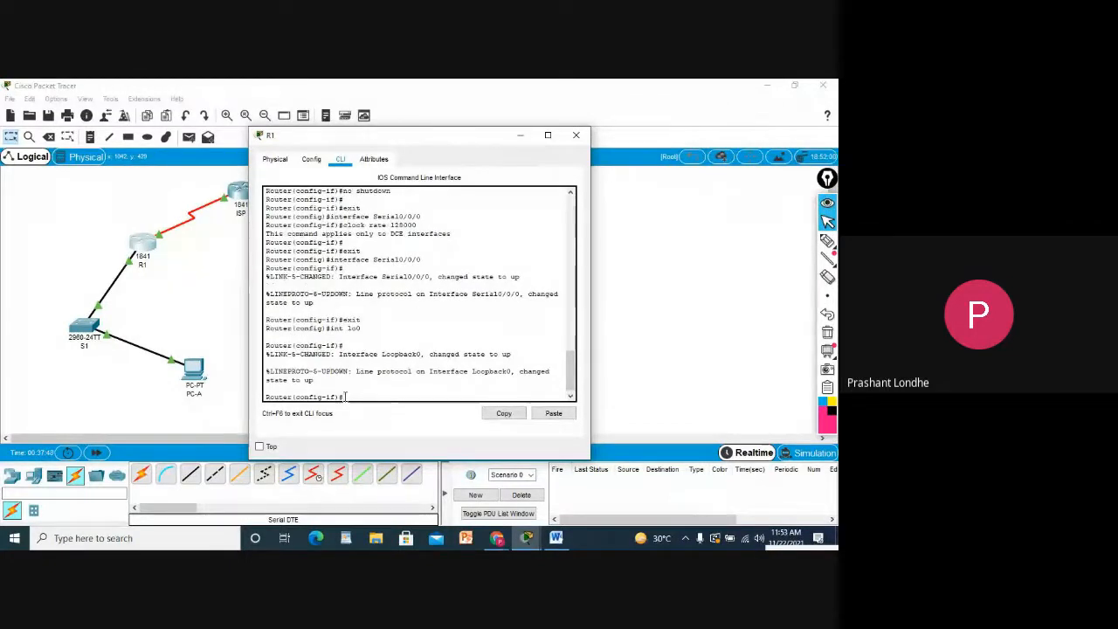
- Assign R1's Loopback0 the address 192.168.20.1 with mask 255.255.255.0, consulting the Word document's Addressing Table
type("ip address")
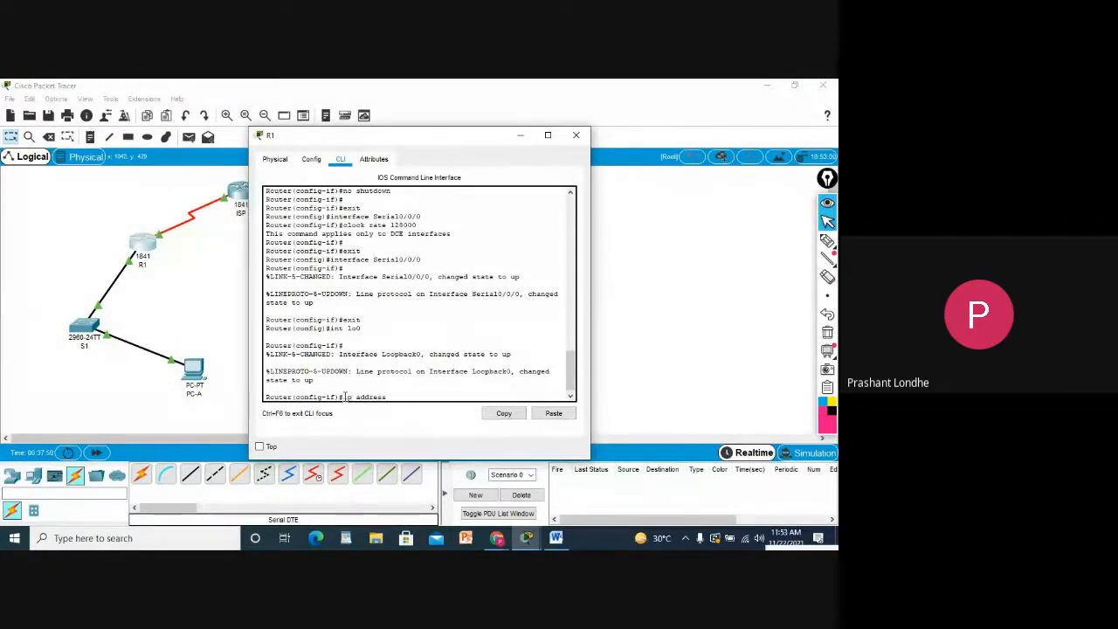
left_click(556, 538)
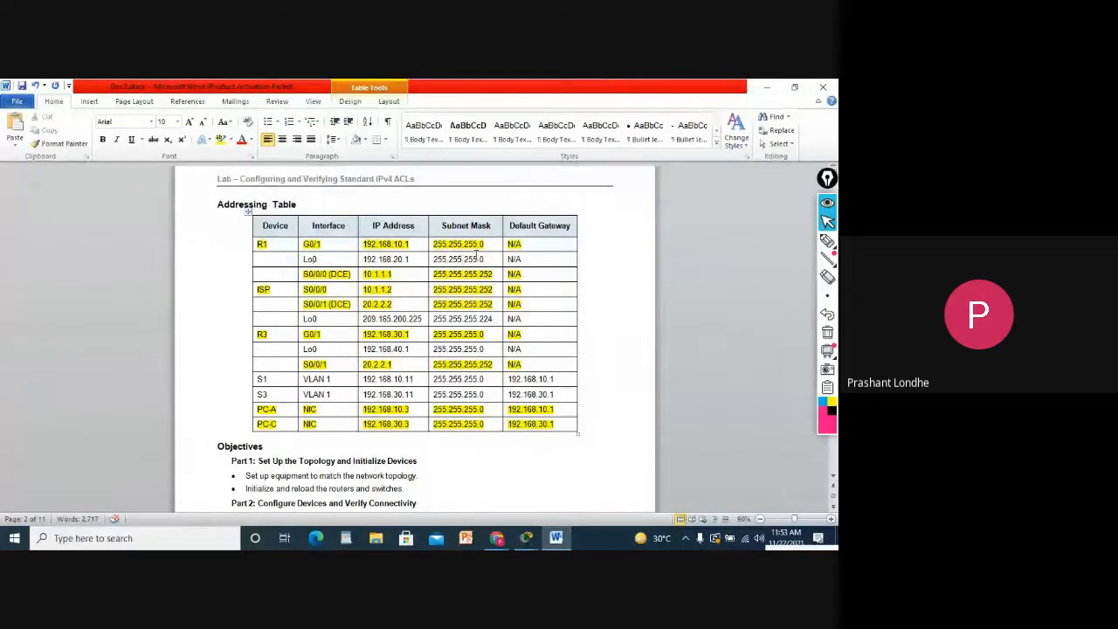
left_click(765, 86)
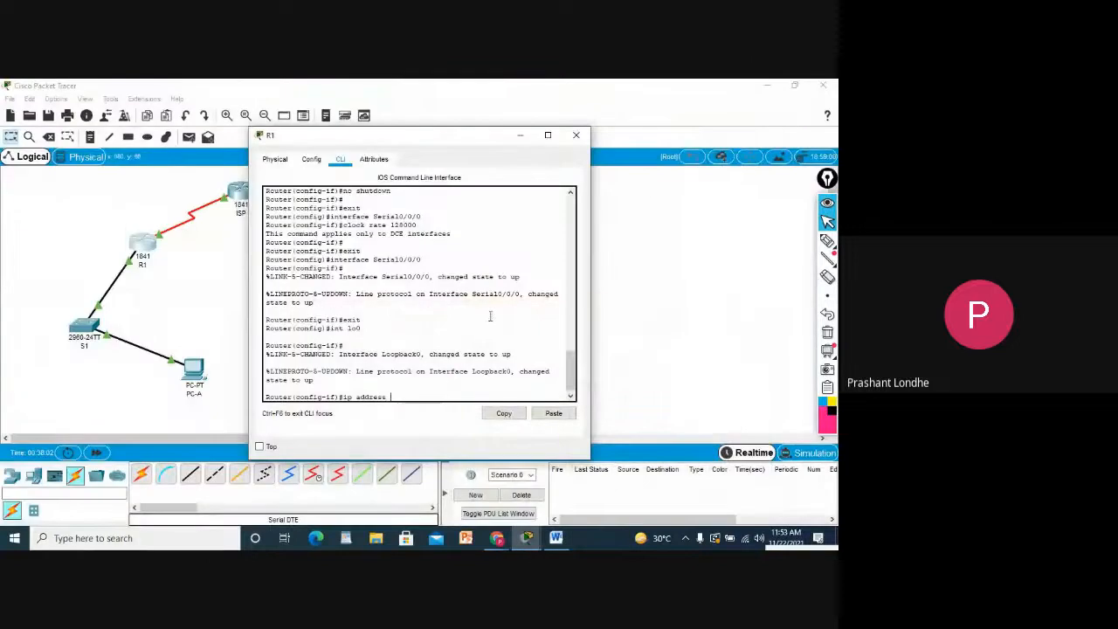
type("192.1")
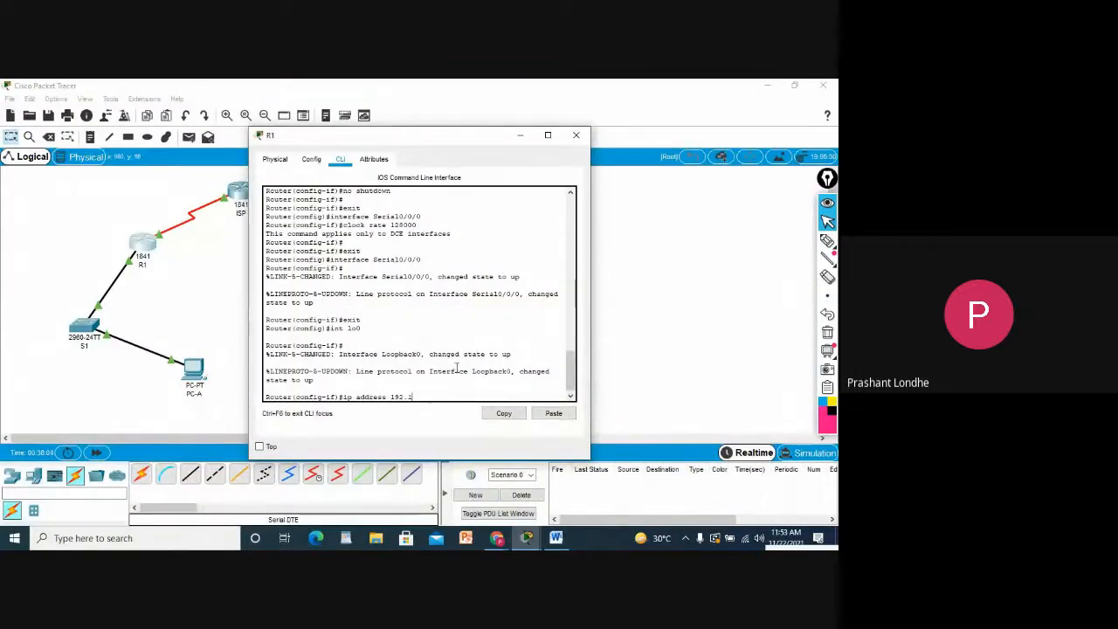
type("68.20.1")
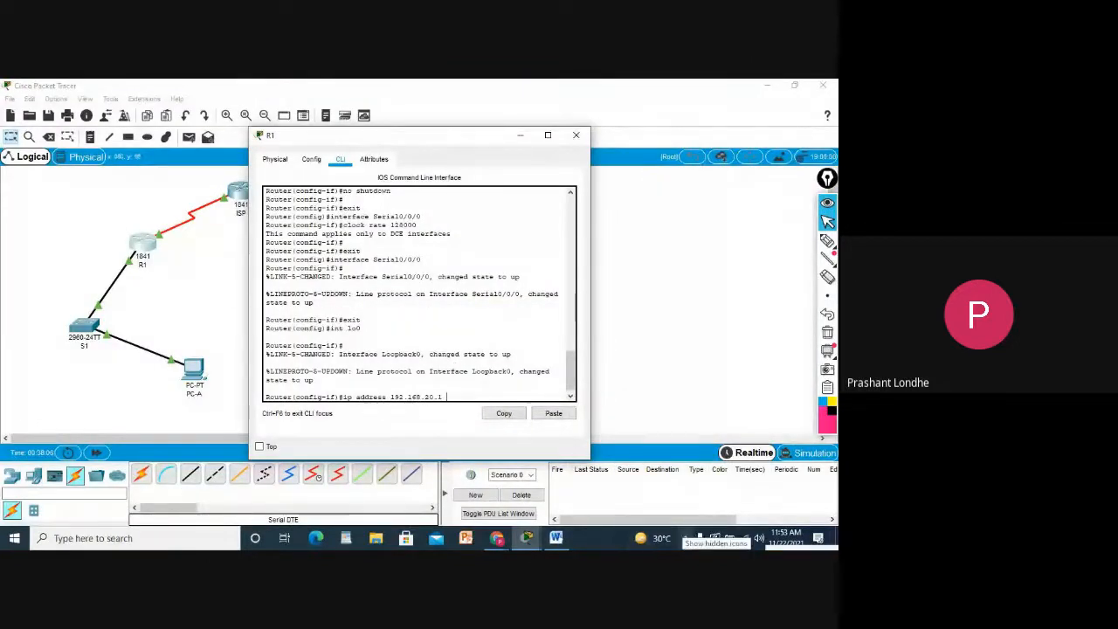
type(" 255.255.255.0")
key("Return")
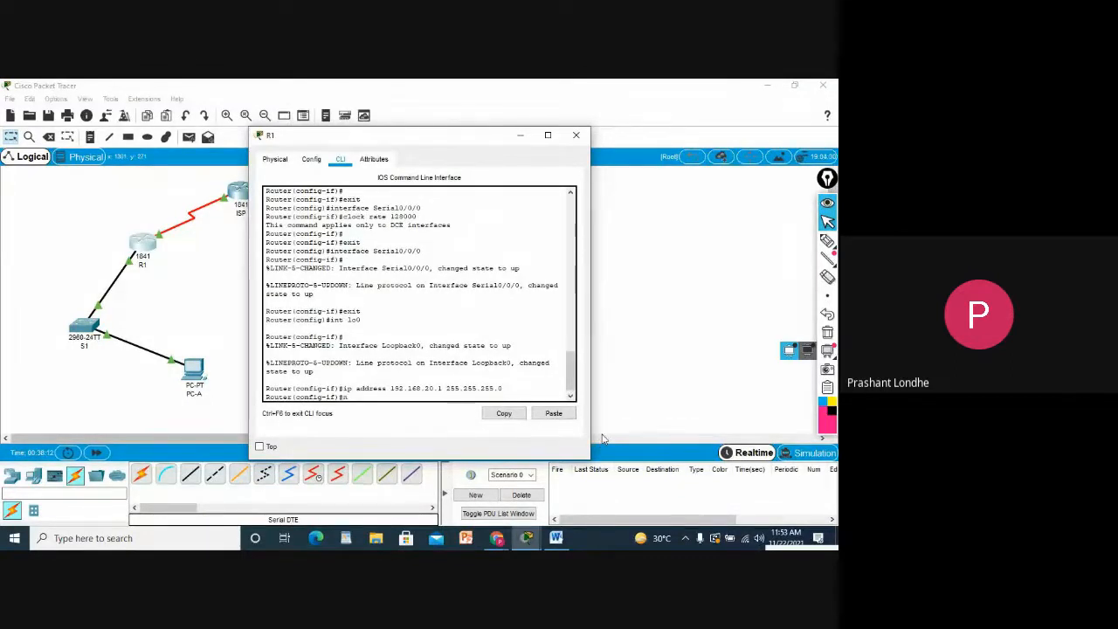
- Enable R1's Loopback0 with no shutdown and exit to global configuration mode
type("no shutdown")
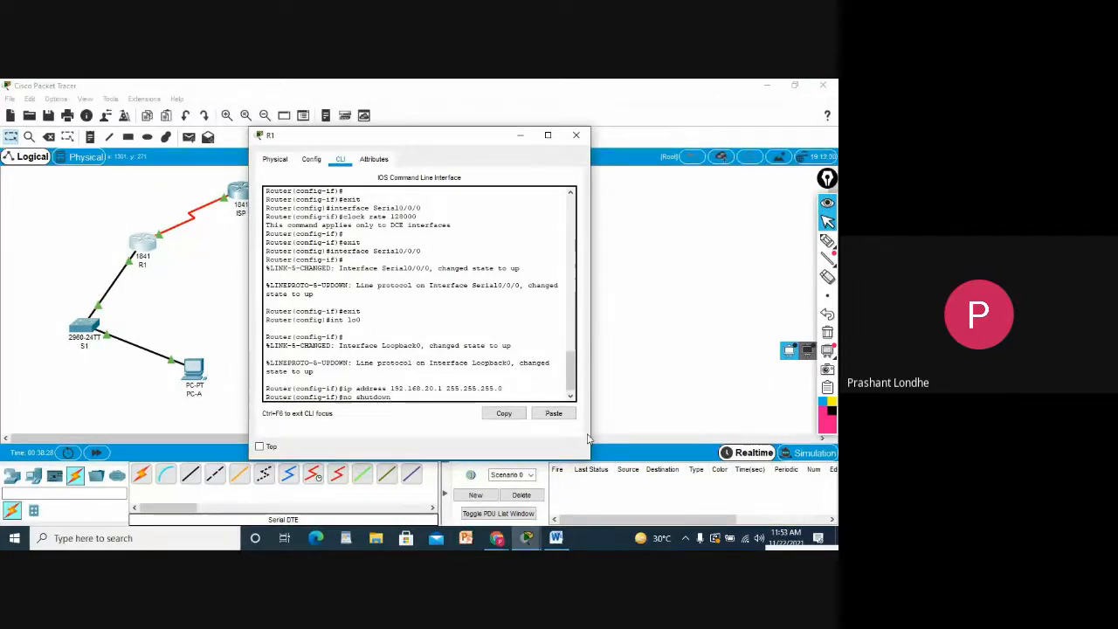
key("Return")
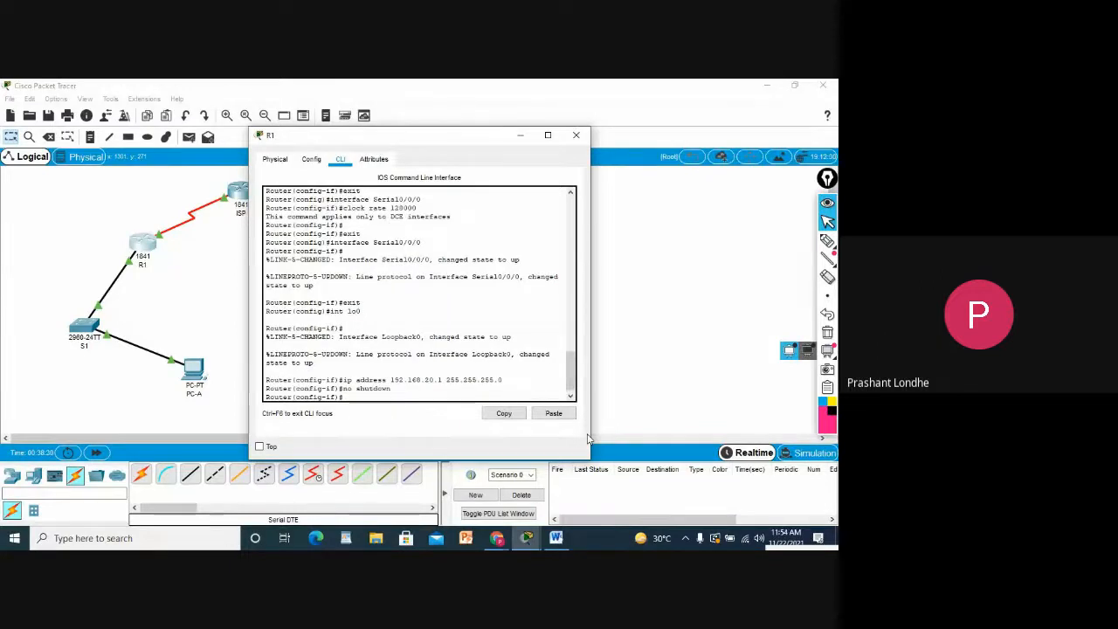
type("exit")
key("Return")
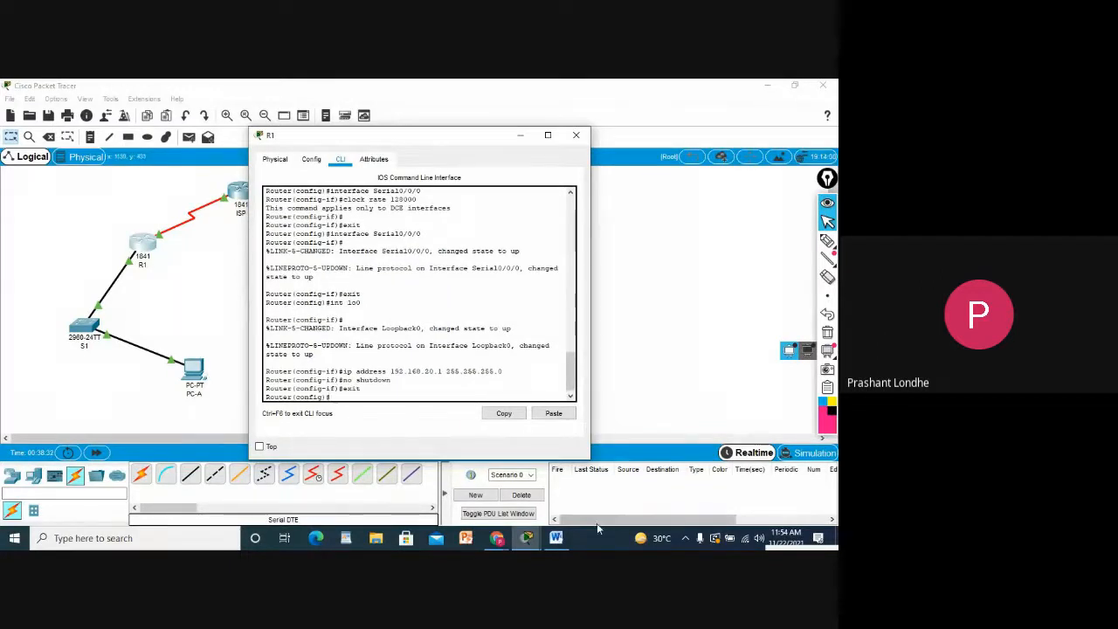
- Switch to the Word document and highlight R1's Lo0 row of the Addressing Table in yellow
left_click(562, 537)
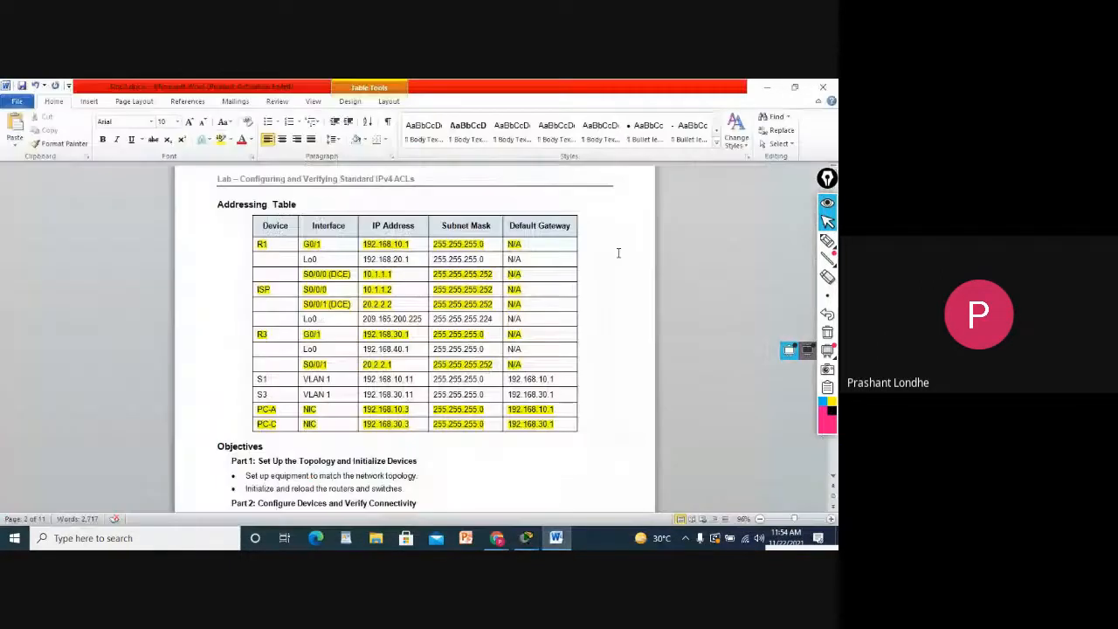
left_click(246, 259)
left_click(224, 141)
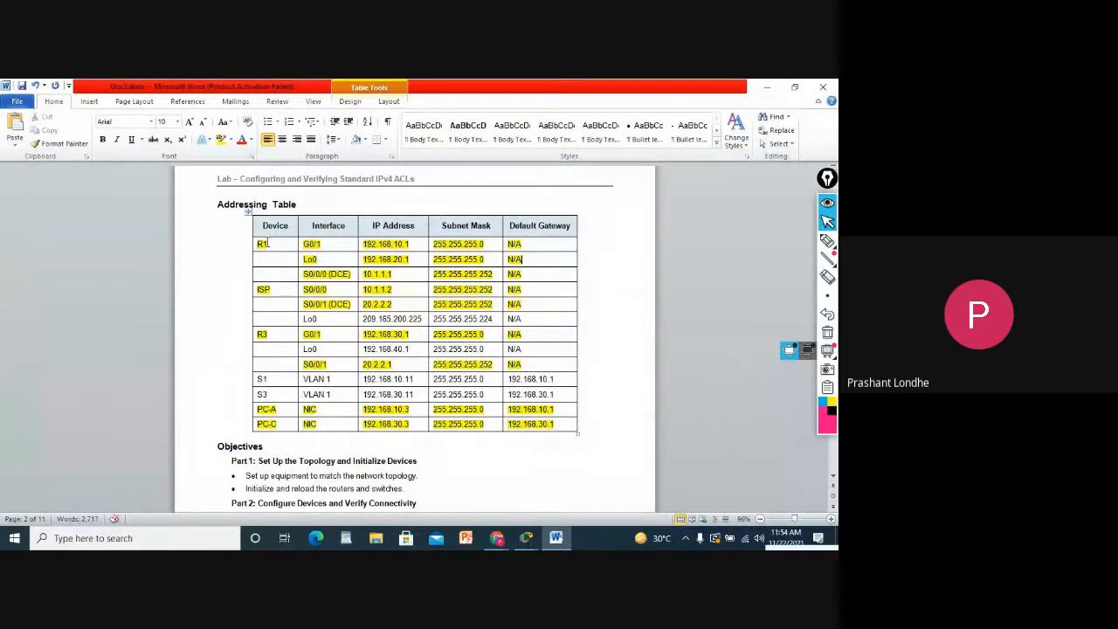
- Select ISP's Lo0 row in the Addressing Table, close R1's configuration window and switch to the Packet Tracer topology
left_click(243, 325)
left_click(526, 538)
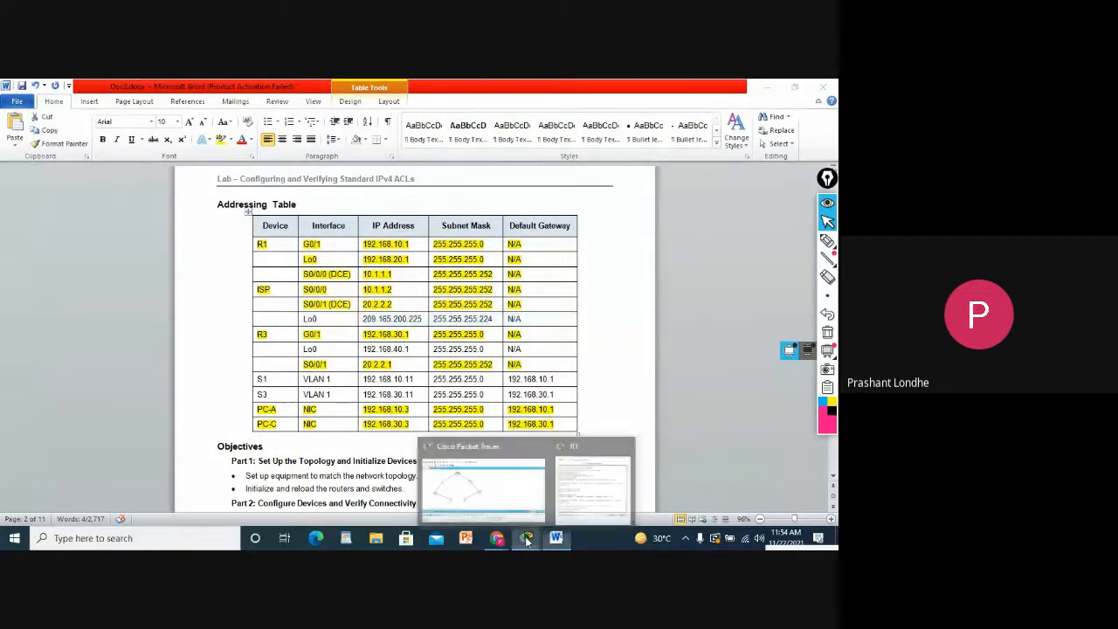
left_click(591, 485)
left_click(575, 141)
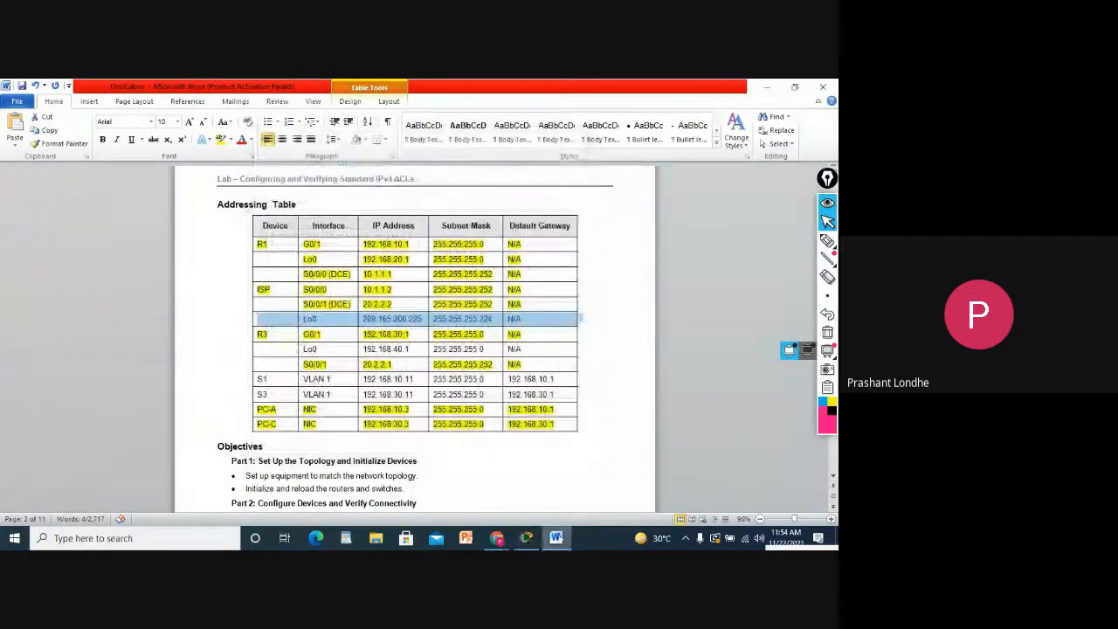
left_click(526, 538)
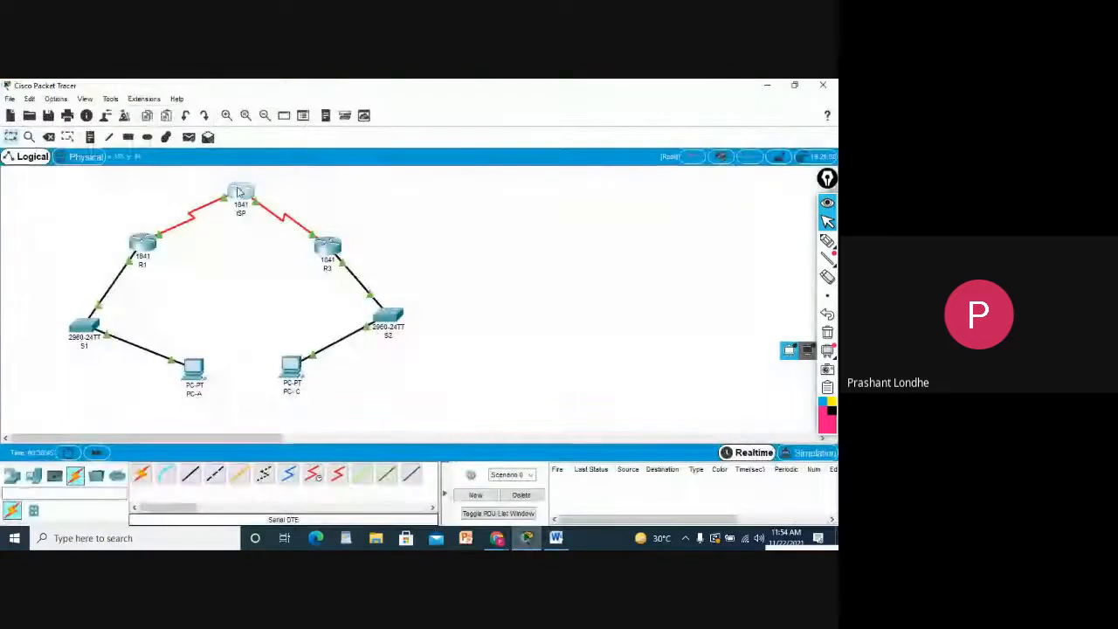
- Open the ISP router's command line, leave the current serial interface and enter configuration of interface lo0
left_click(238, 191)
left_click(340, 159)
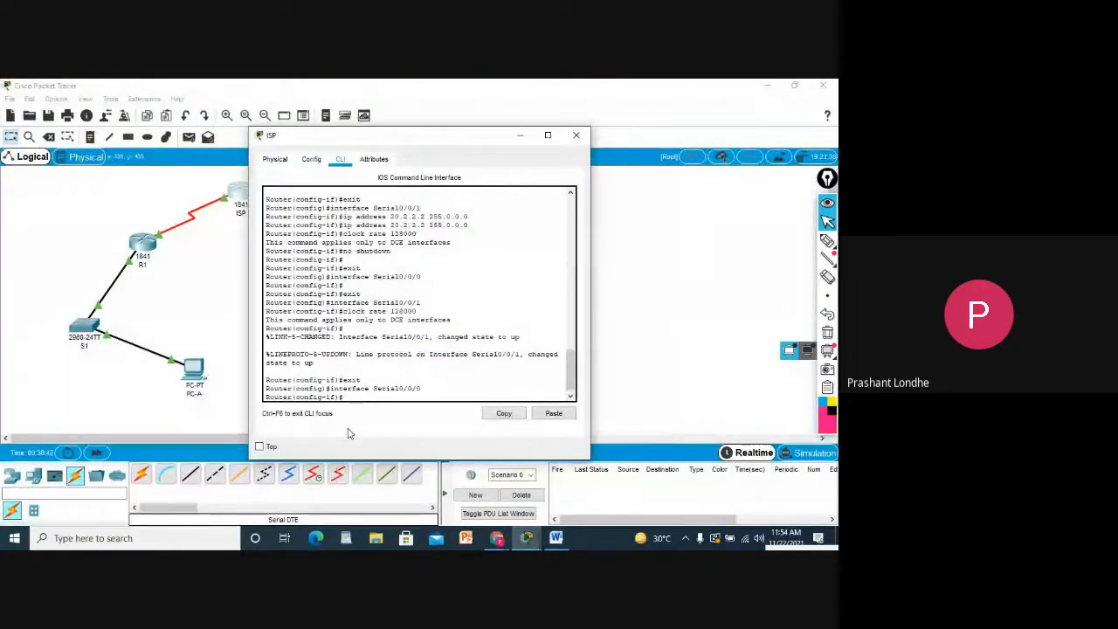
left_click(343, 395)
type("exit")
key("Return")
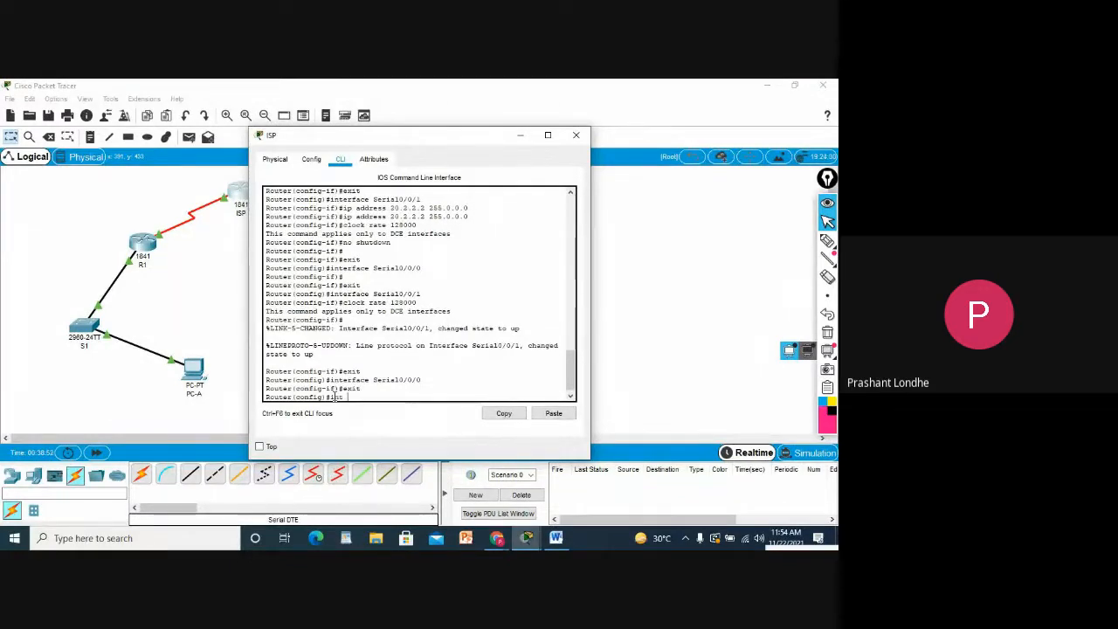
type("int lo0")
key("Return")
key("Return")
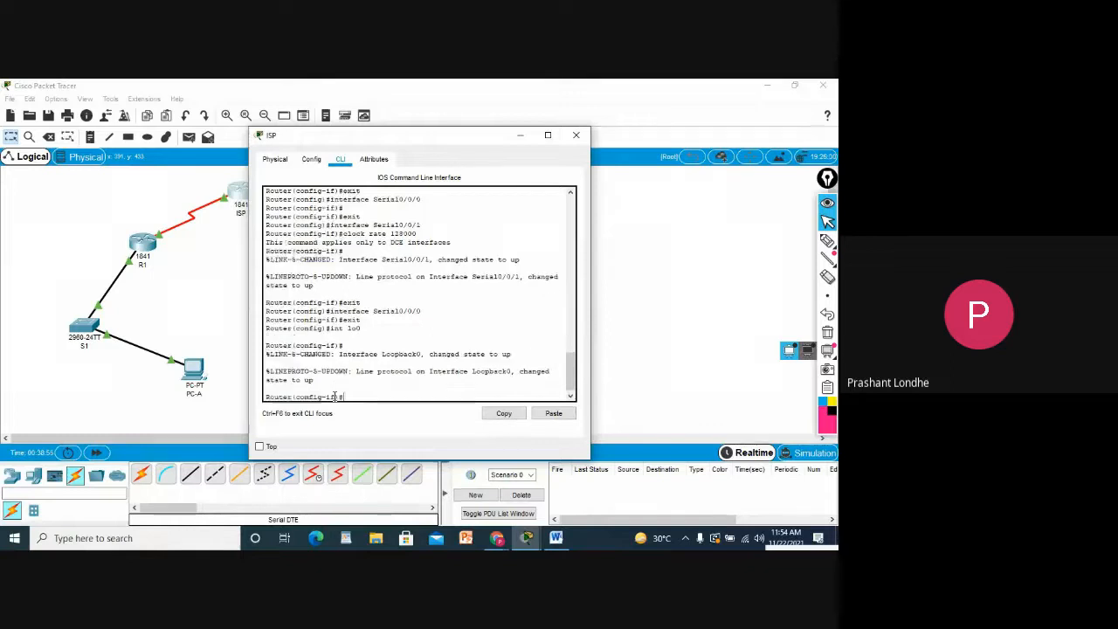
key("Return")
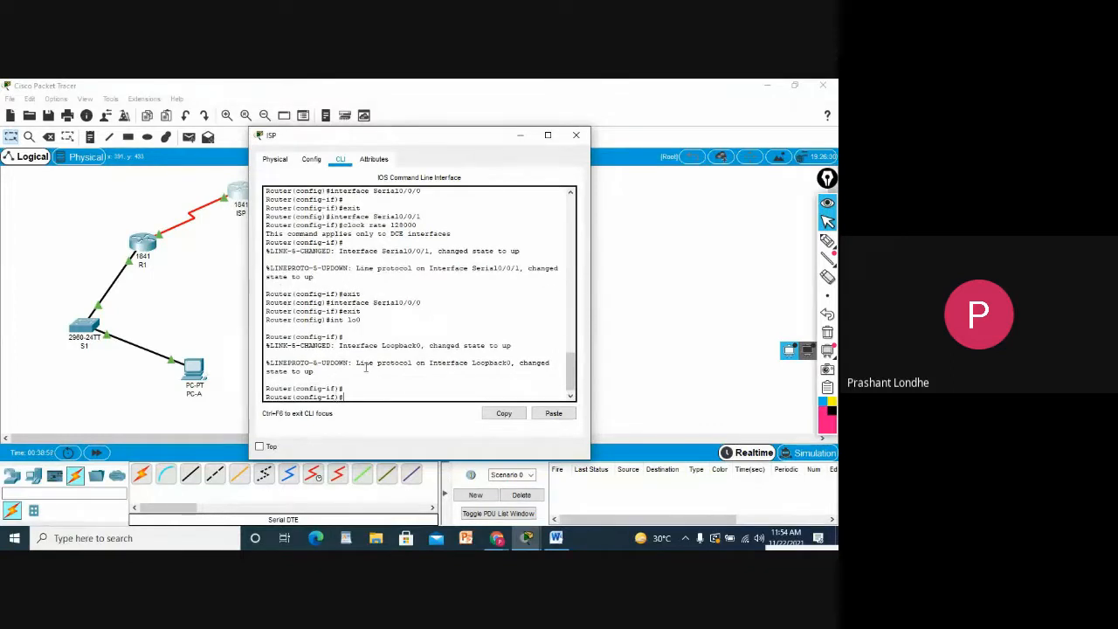
- Assign ISP's Loopback0 the address 209.165.200.225 with mask 255.255.255.224, consulting the Word document's Addressing Table
left_click(556, 538)
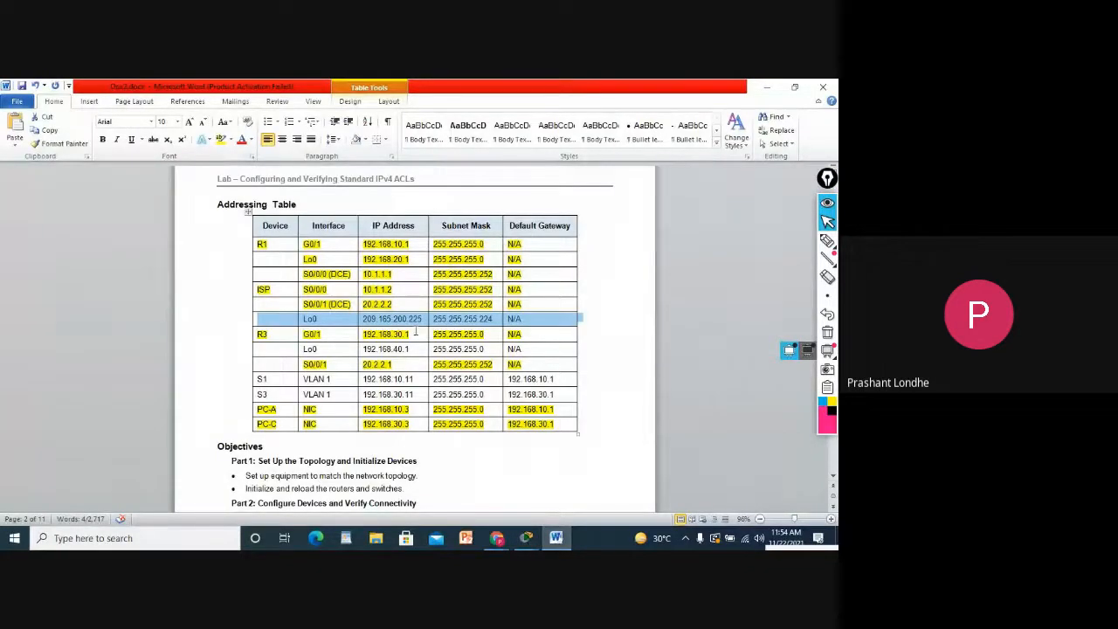
left_click(356, 320)
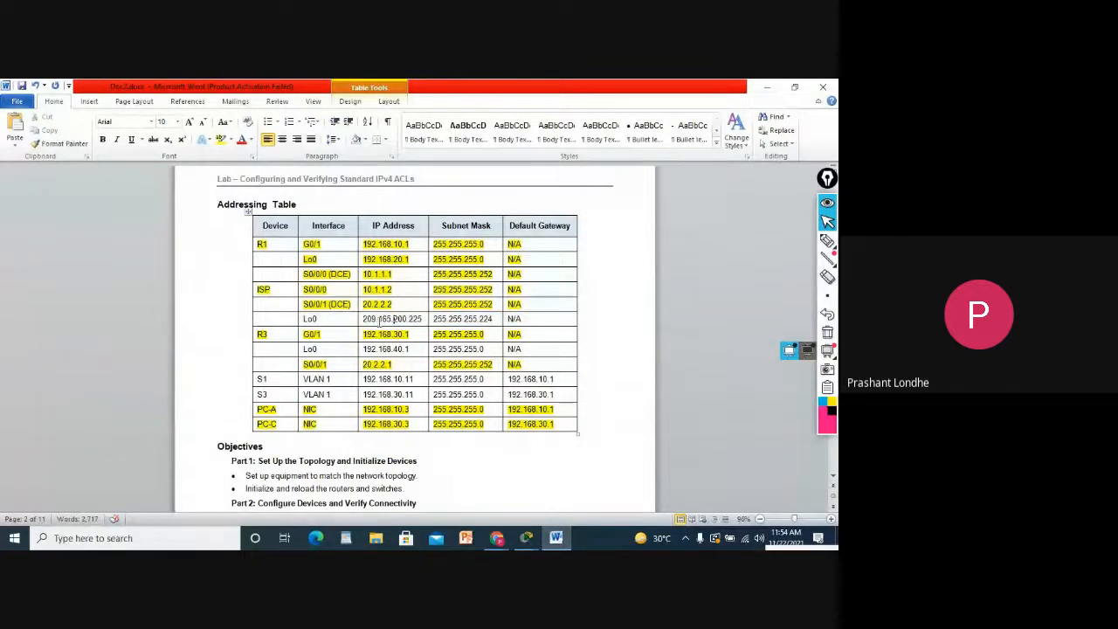
left_click(766, 87)
type("ip ad")
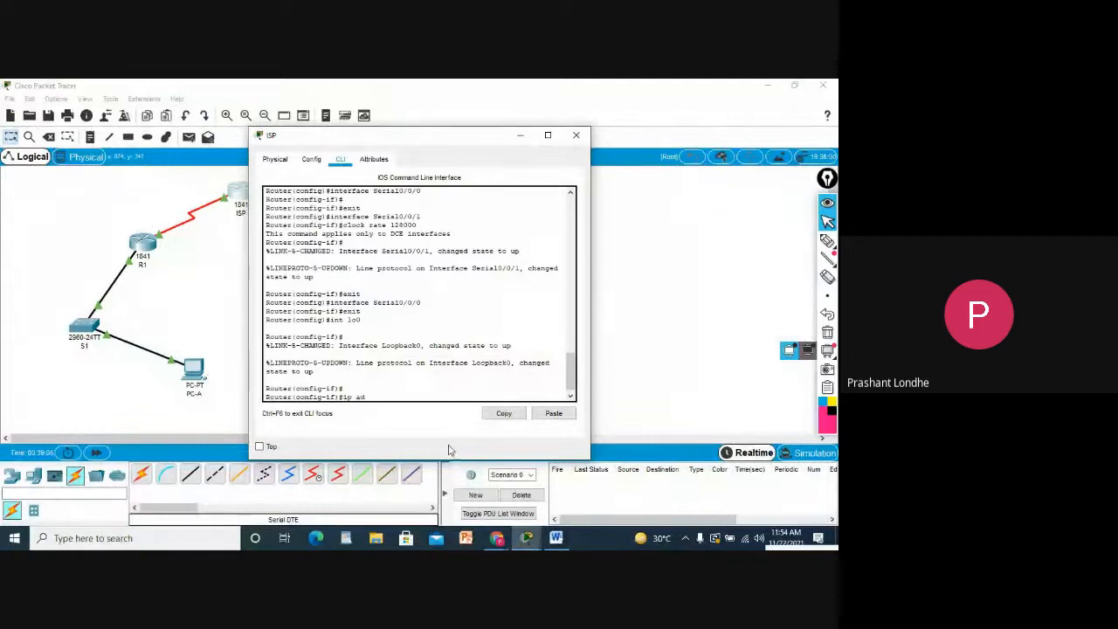
type("dress ")
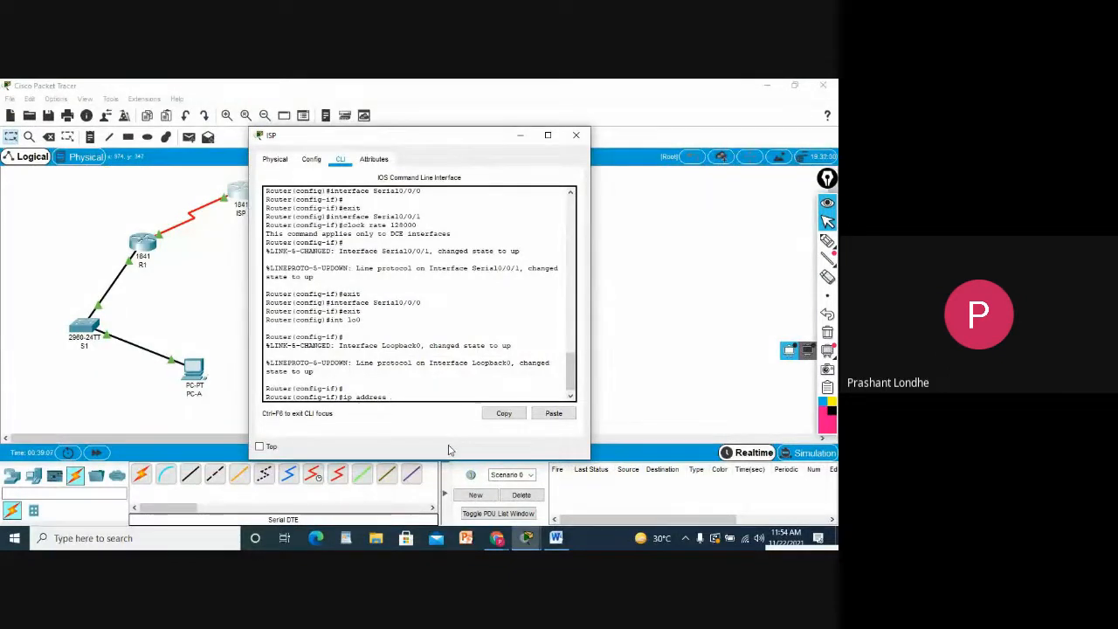
type("209.")
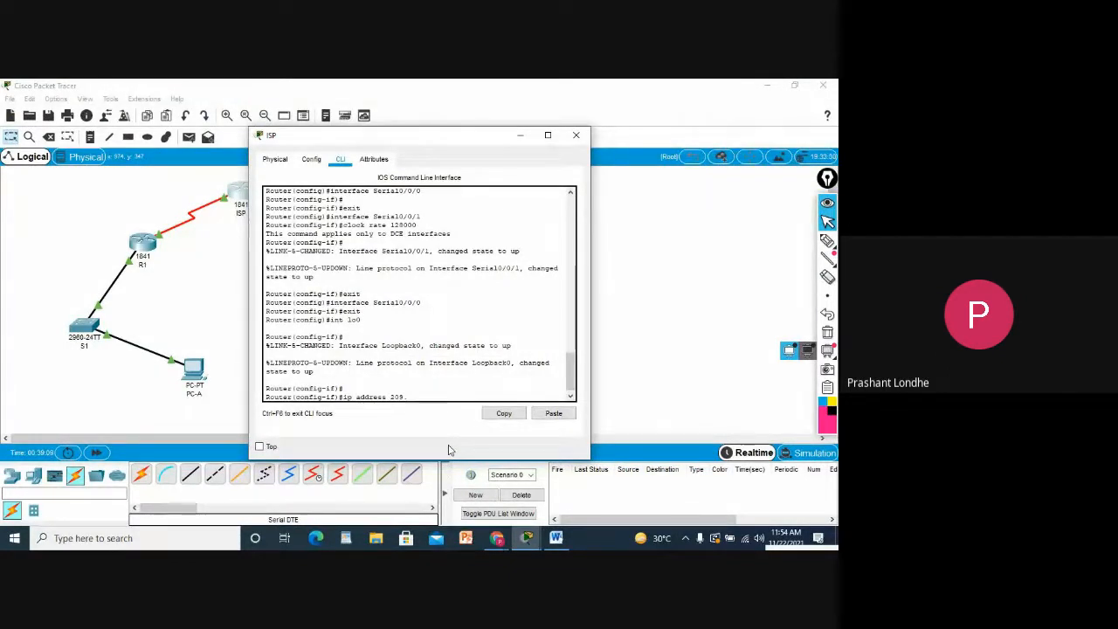
left_click(557, 539)
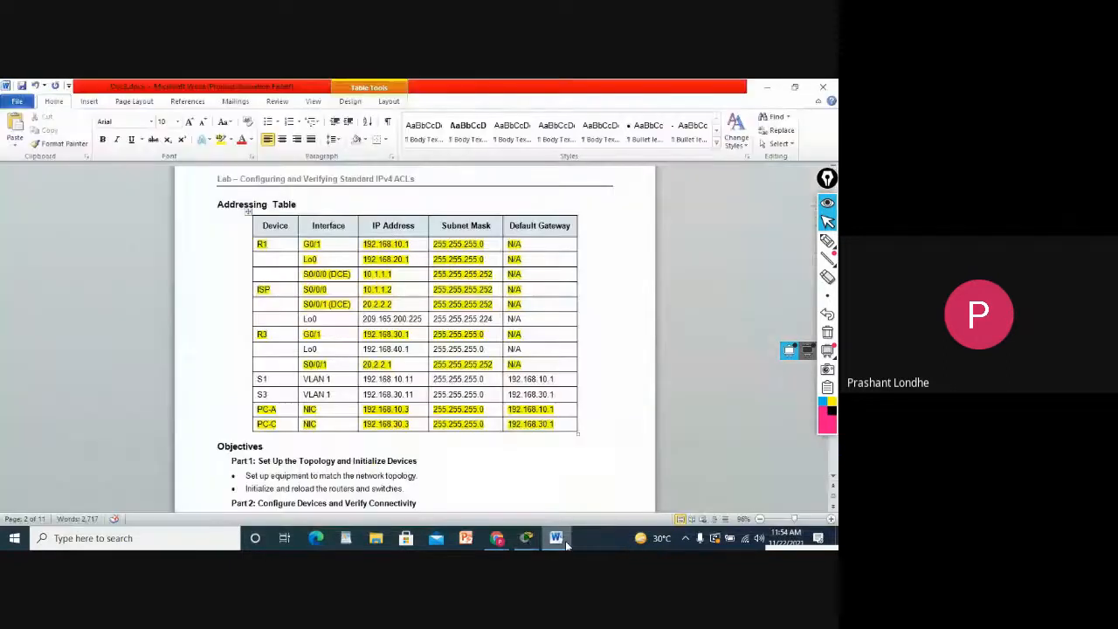
left_click(559, 539)
type("165.200.")
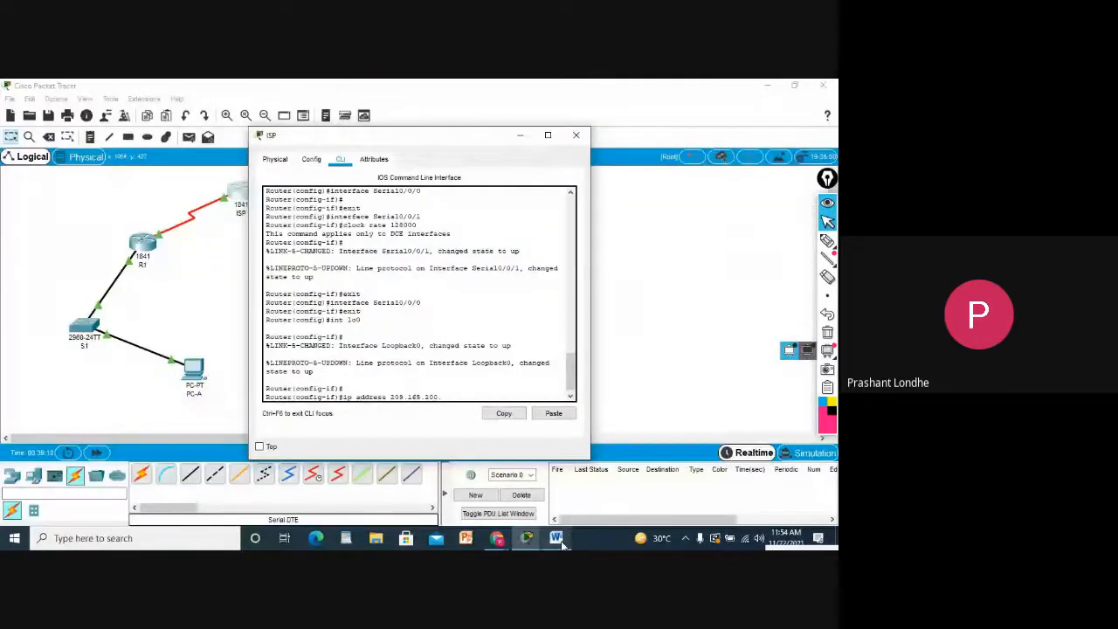
type("225")
left_click(558, 539)
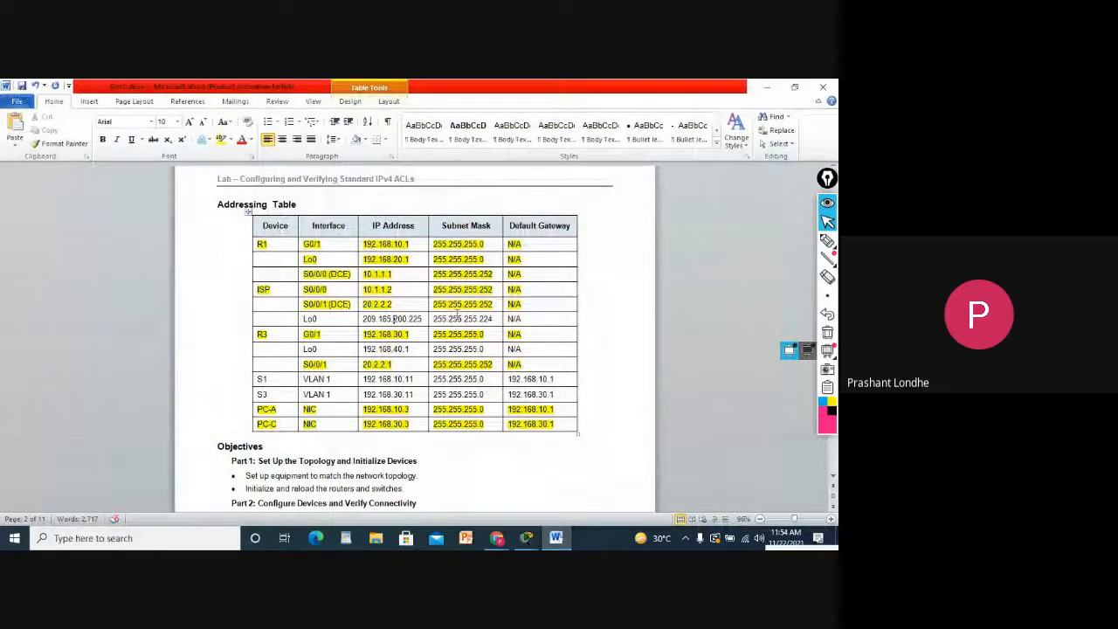
left_click(527, 538)
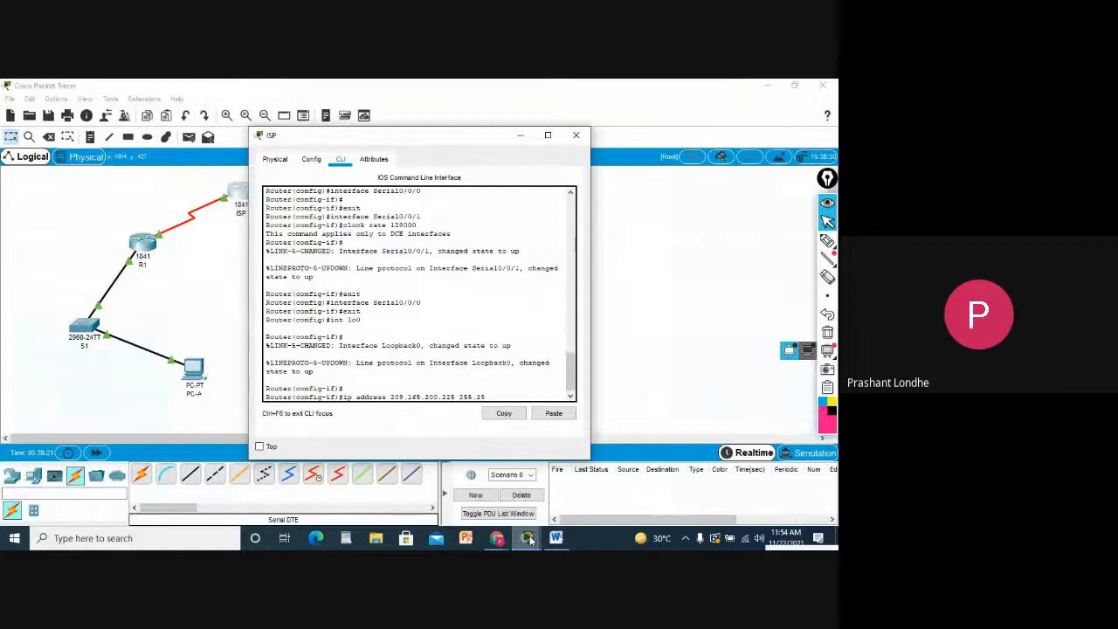
type("5.255.224")
key("Return")
- Enable ISP's Loopback0 with no shutdown and close the router's configuration window
type("no s")
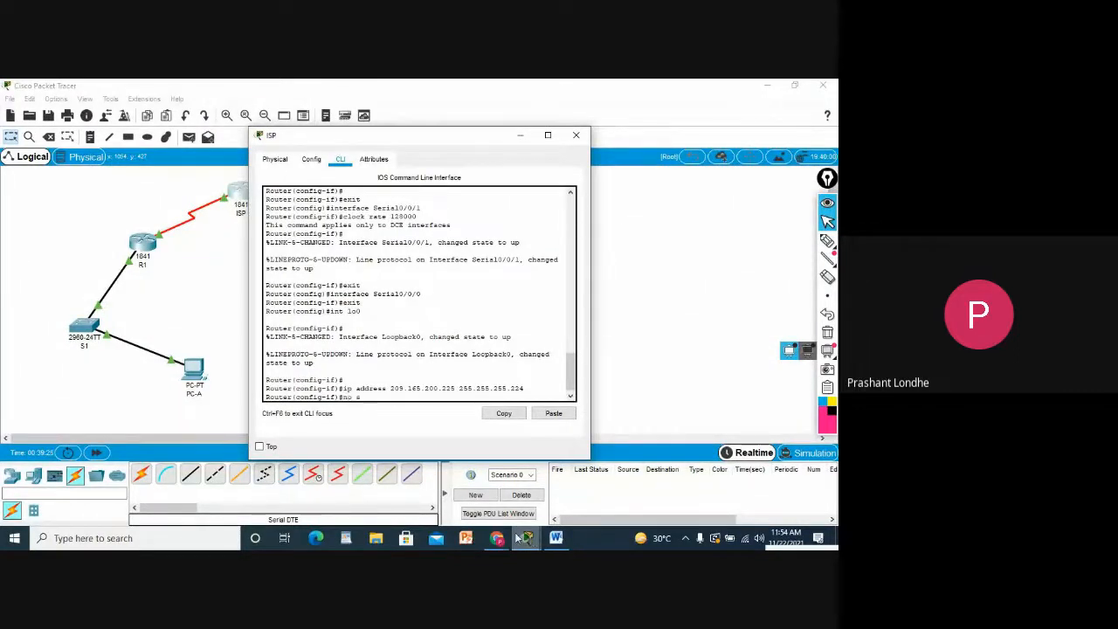
type("hutdown")
key("Return")
mouse_move(496, 538)
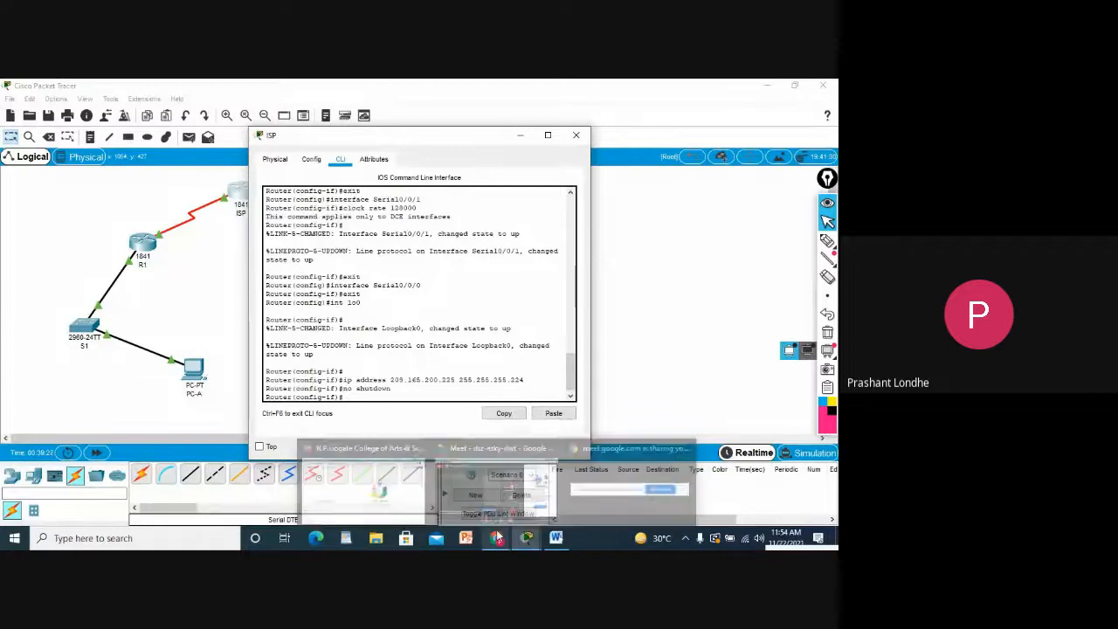
left_click(577, 137)
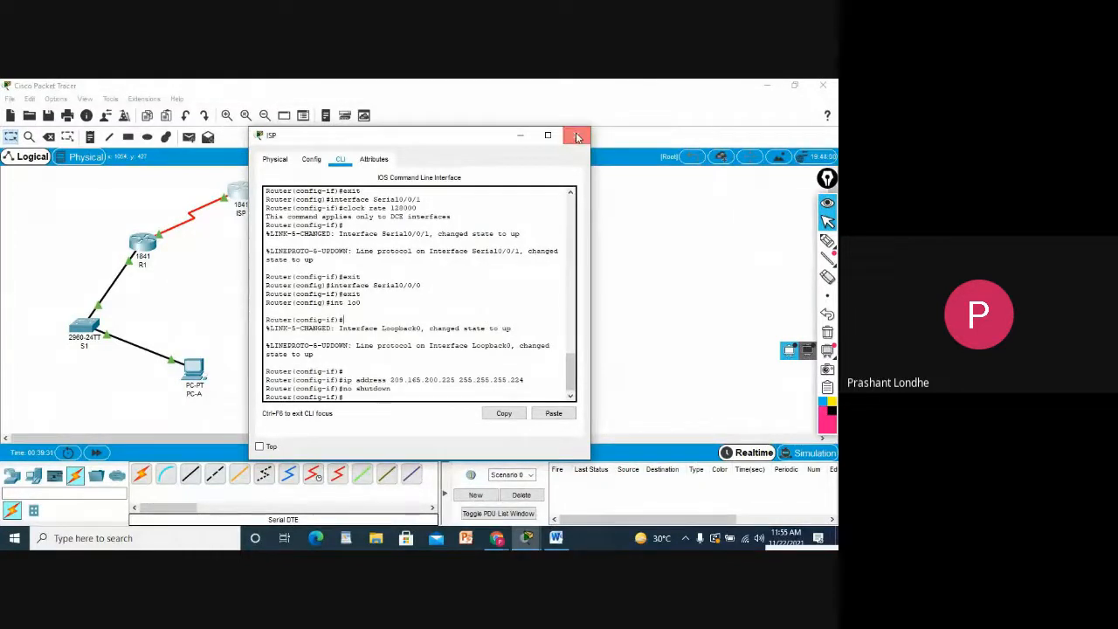
- Open R3's command line, exit the current interface and enter configuration of interface lo0
left_click(330, 248)
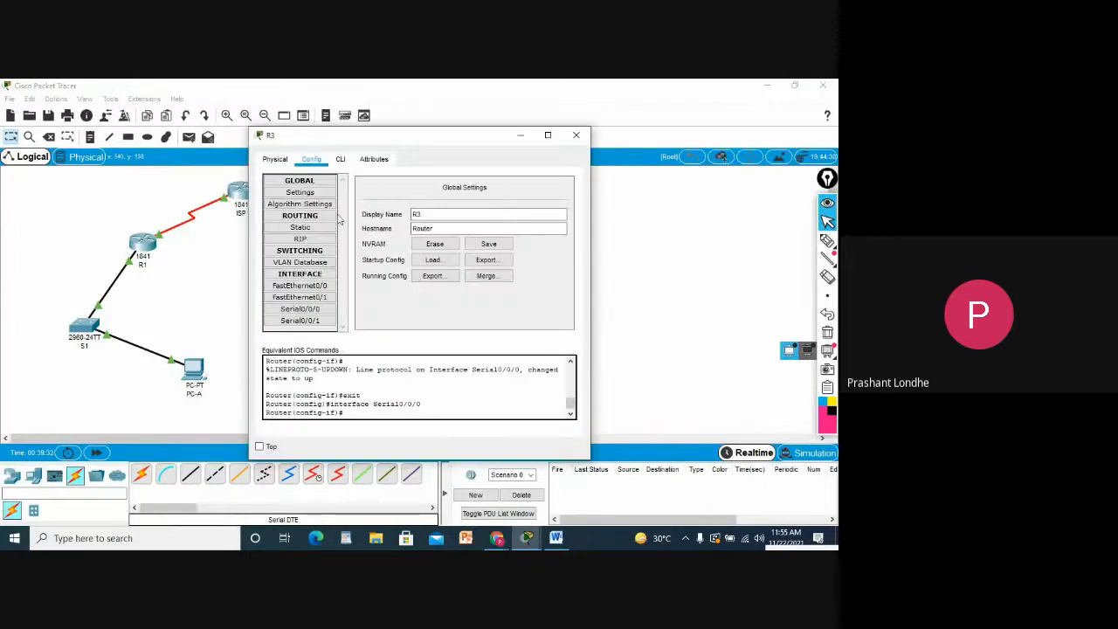
left_click(339, 159)
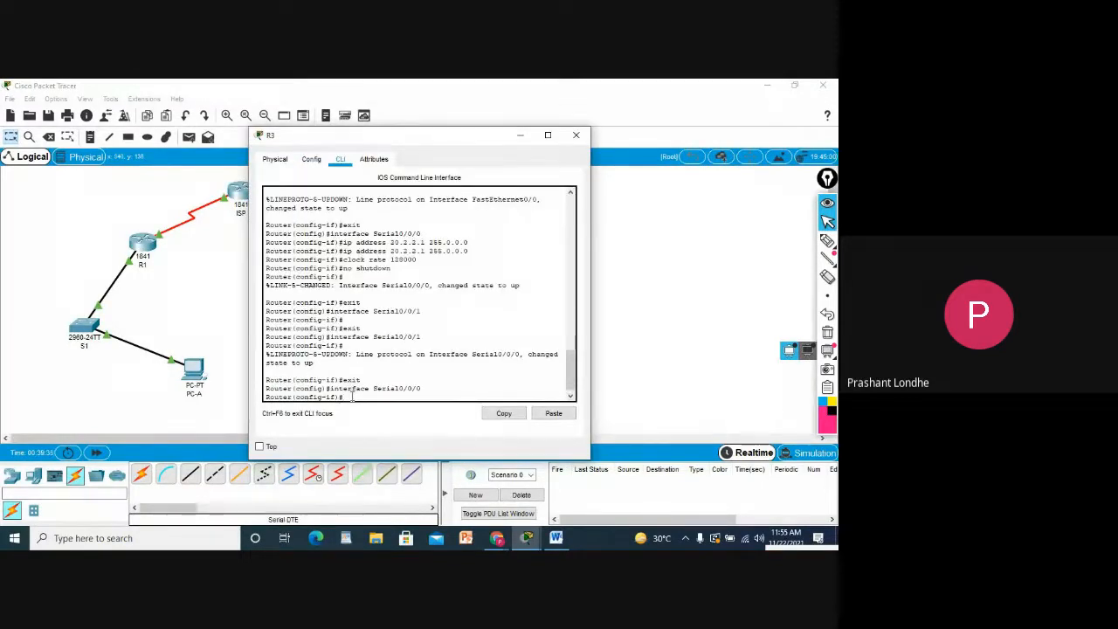
type("exit")
key("Return")
type("int")
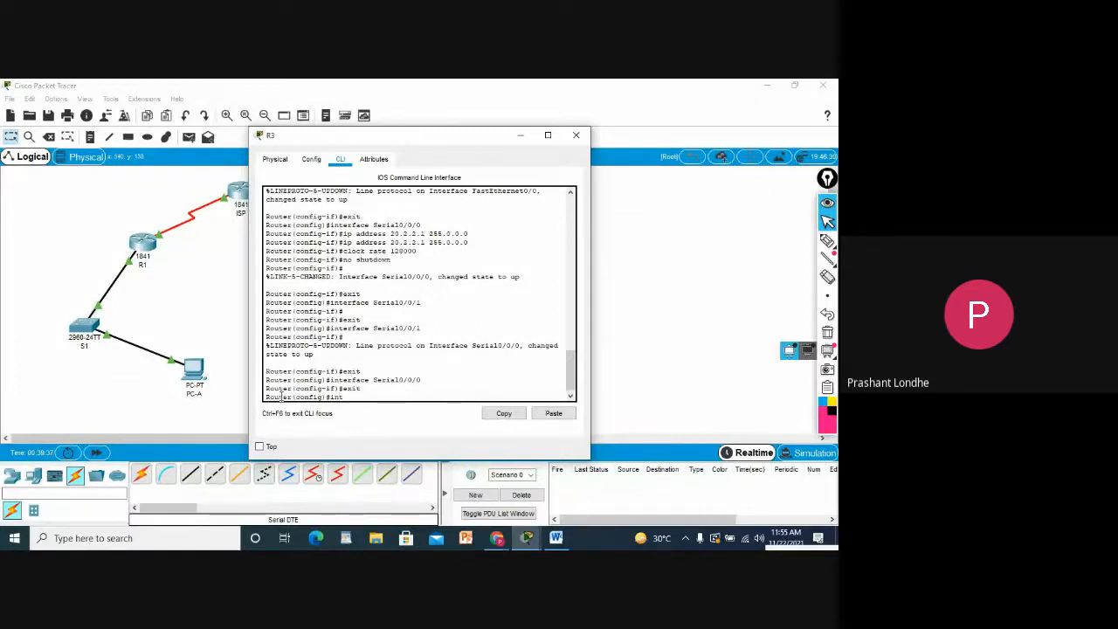
type(" lo0")
key("Return")
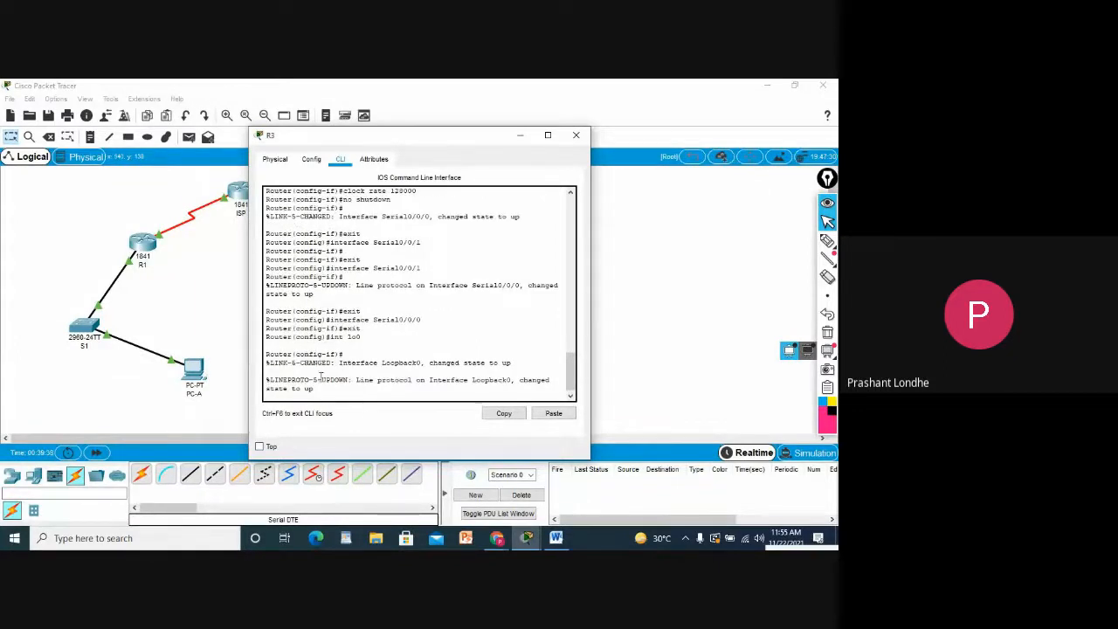
- Switch to the Word document and highlight ISP's Lo0 row of the Addressing Table in yellow
left_click(556, 537)
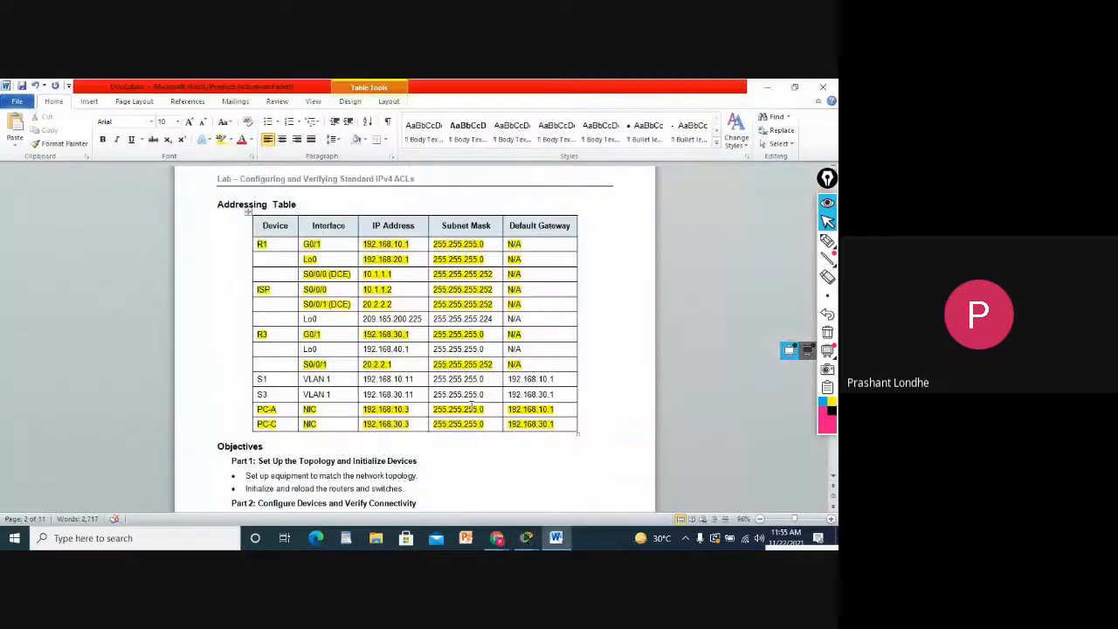
left_click(247, 319)
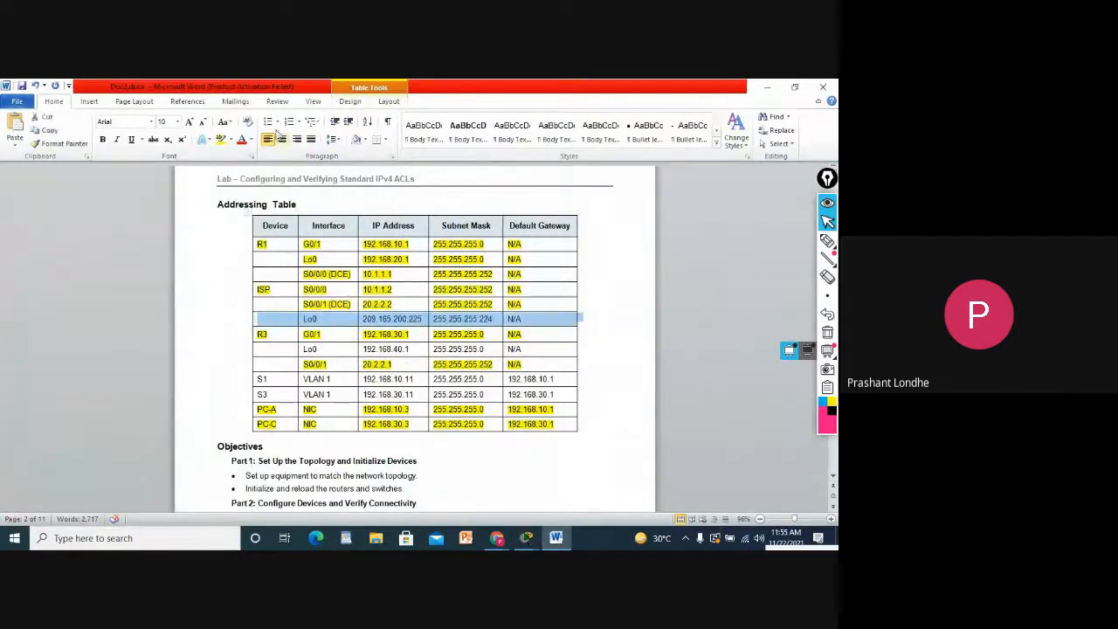
left_click(221, 139)
key("Right")
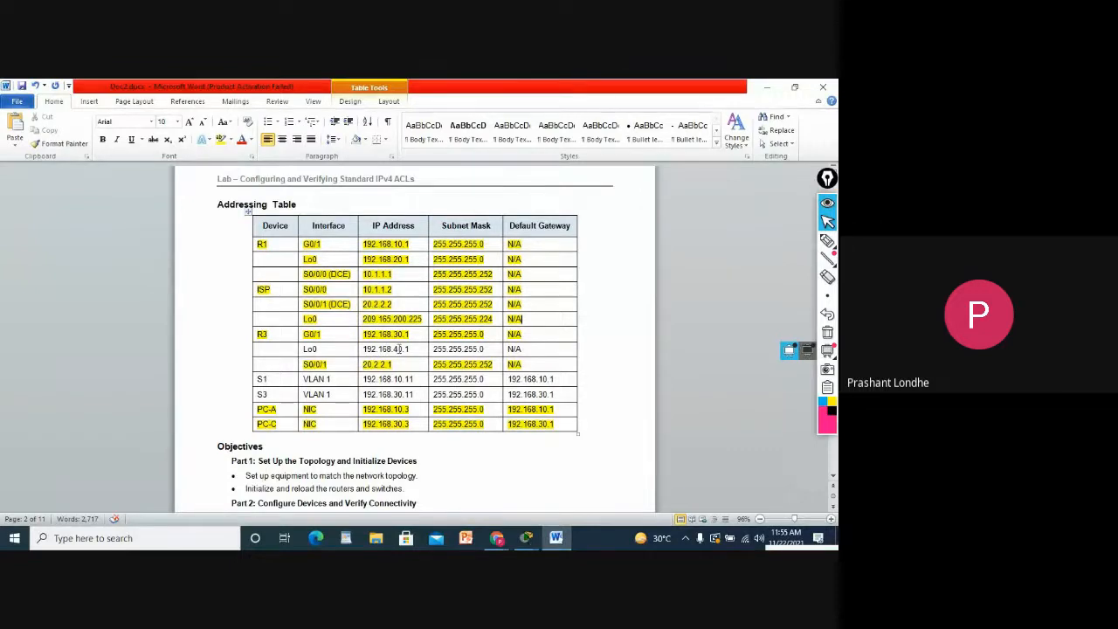
- Return to R3's command line in Packet Tracer and assign Loopback0 the address 192.168.40.1 with mask 255.255.255.0
left_click(766, 88)
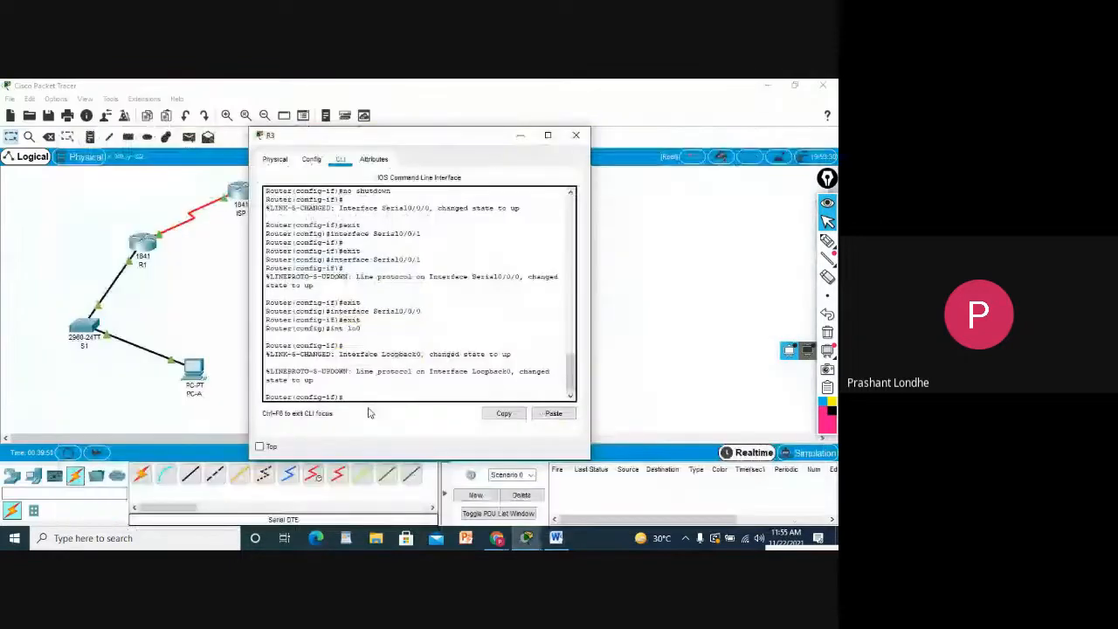
type("2")
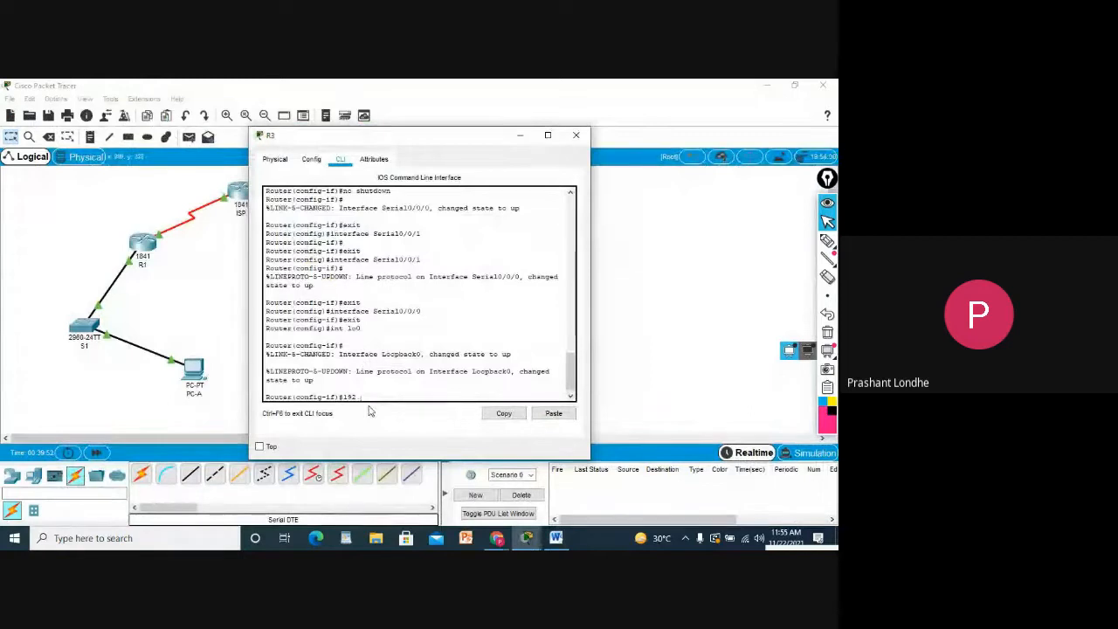
type("ip address 192.1")
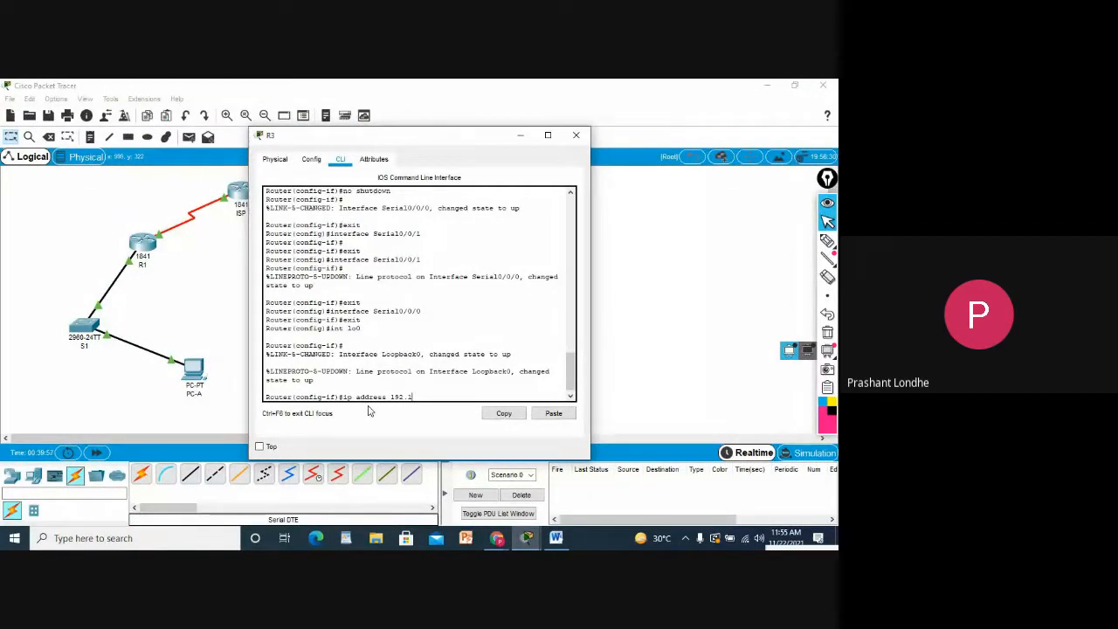
type("68.40.1")
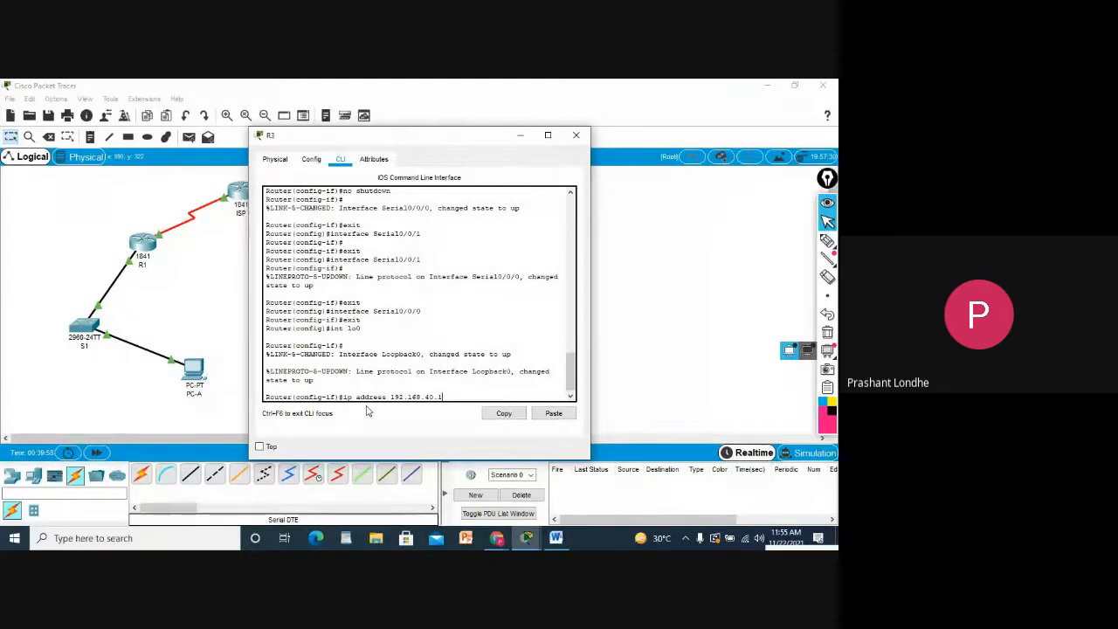
type(" 255.255.")
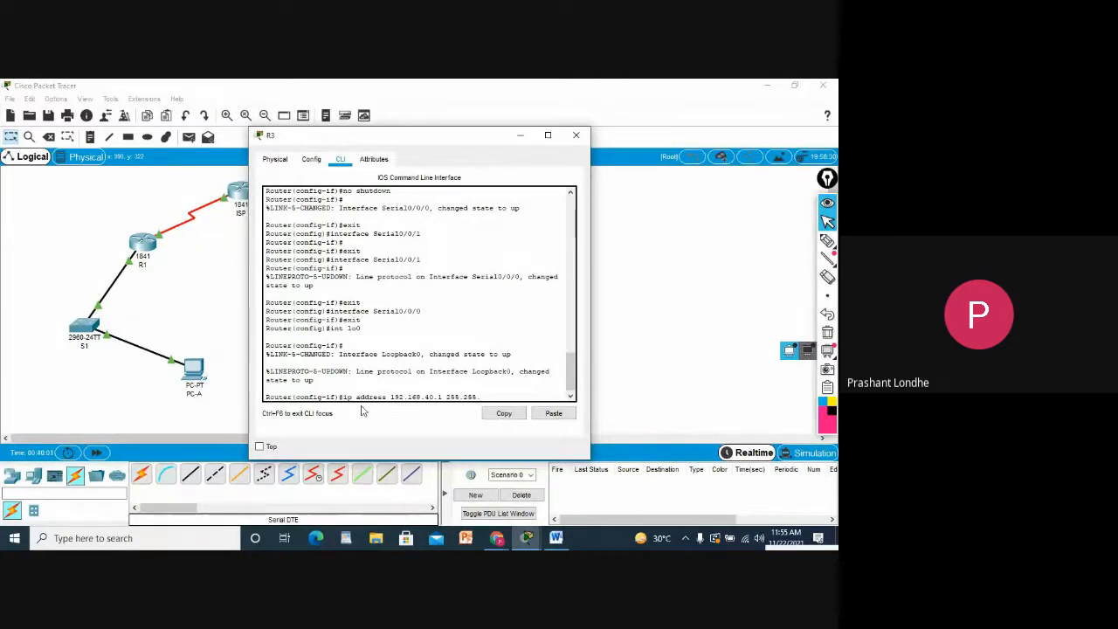
type("255.0")
key("Return")
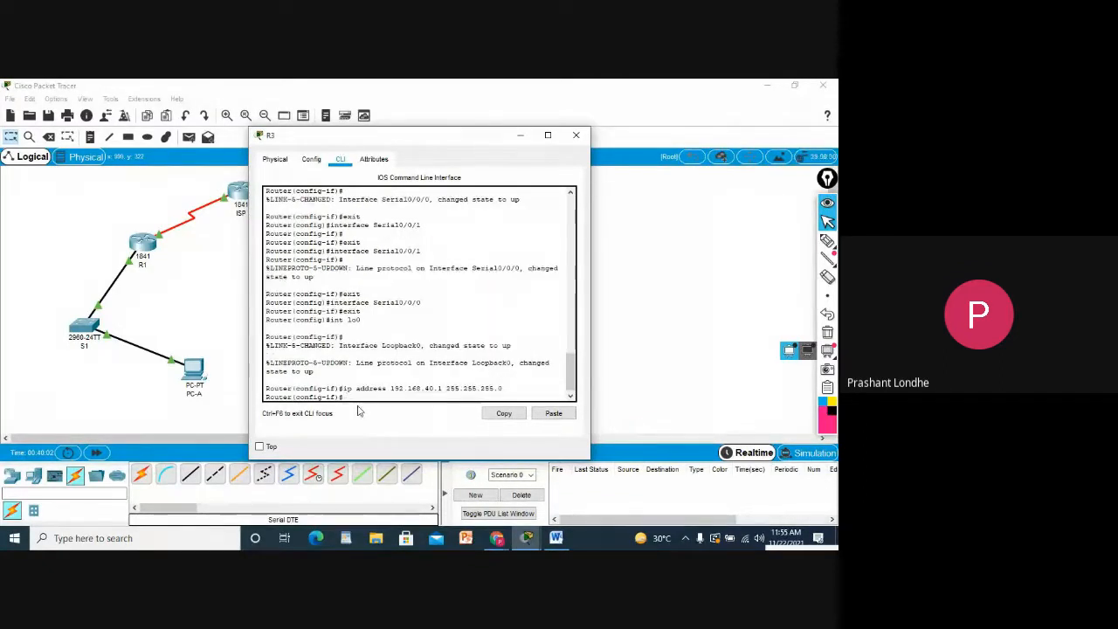
- Enable R3's Loopback0 with no shutdown and close the router's configuration window
type("no shut")
key("Tab")
key("Return")
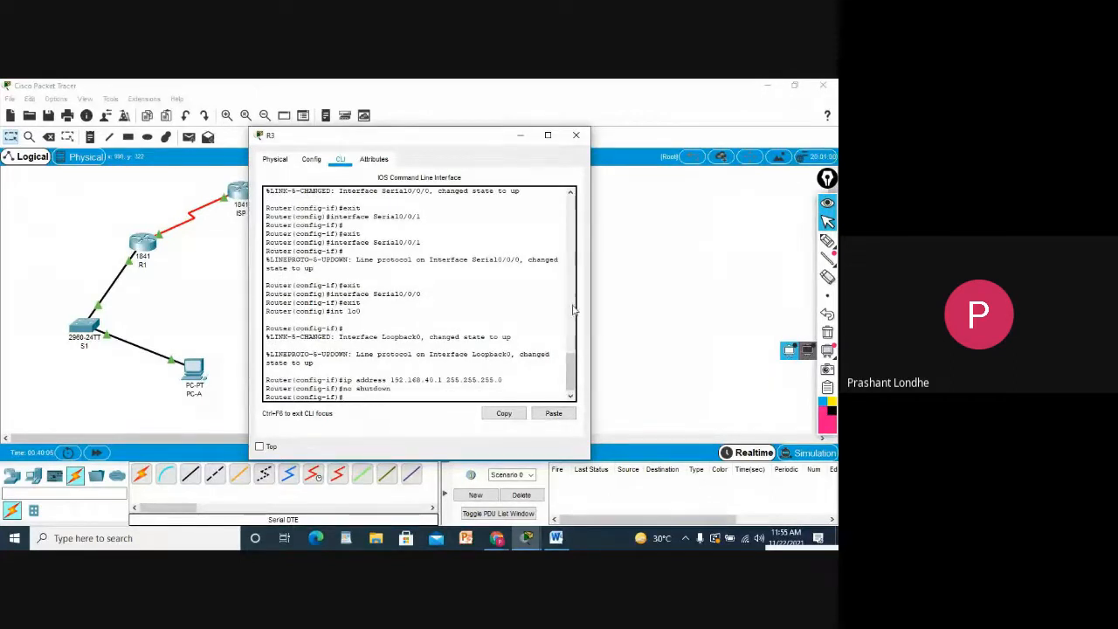
left_click(576, 135)
- Switch to the Word document and highlight R3's Lo0 row of the Addressing Table in yellow
left_click(559, 539)
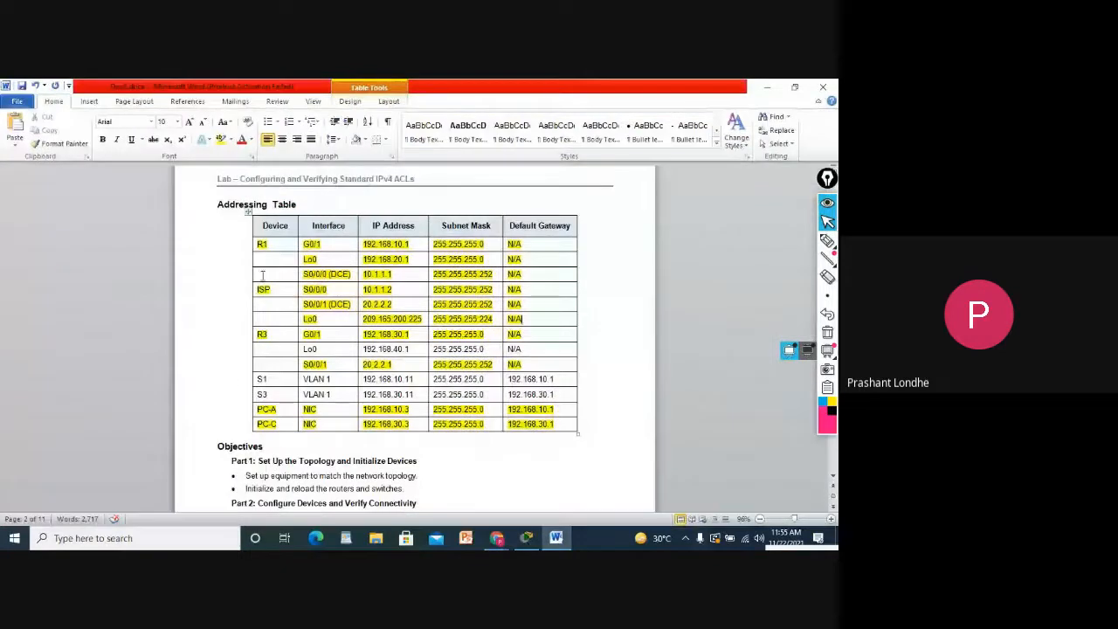
left_click(244, 353)
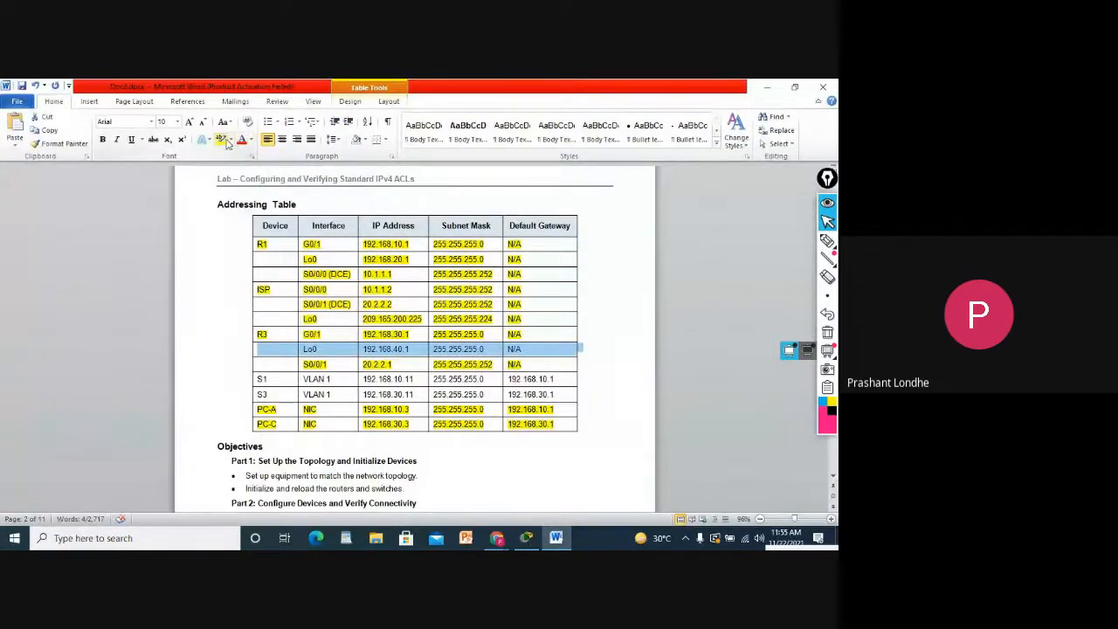
left_click(221, 139)
left_click(265, 381)
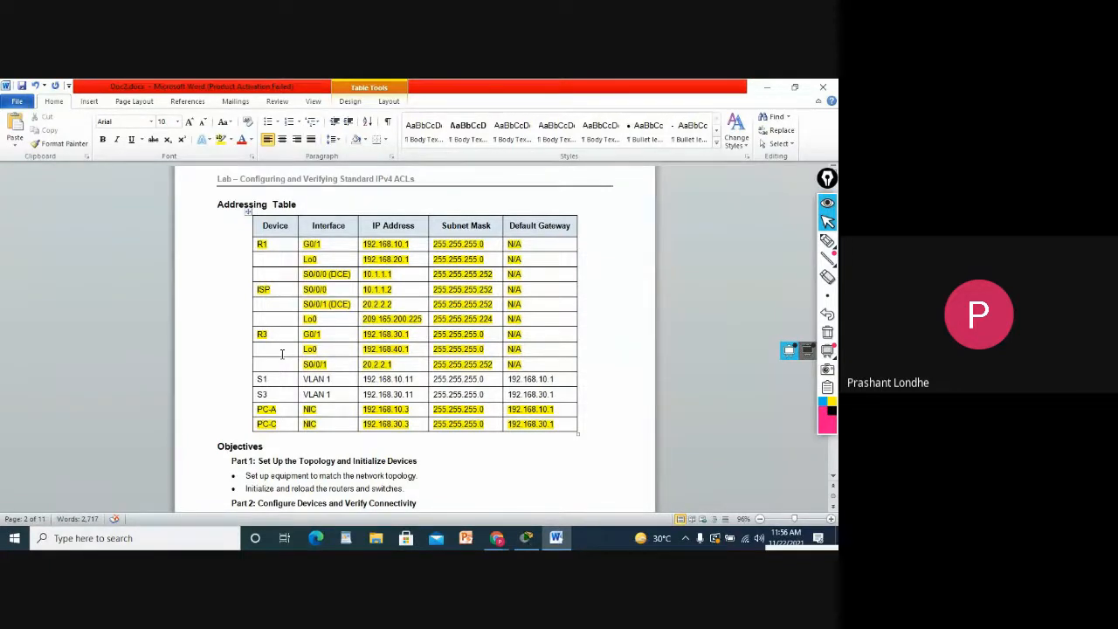
- Switch to Packet Tracer, open switch S1's command line and enter global configuration mode
left_click(526, 537)
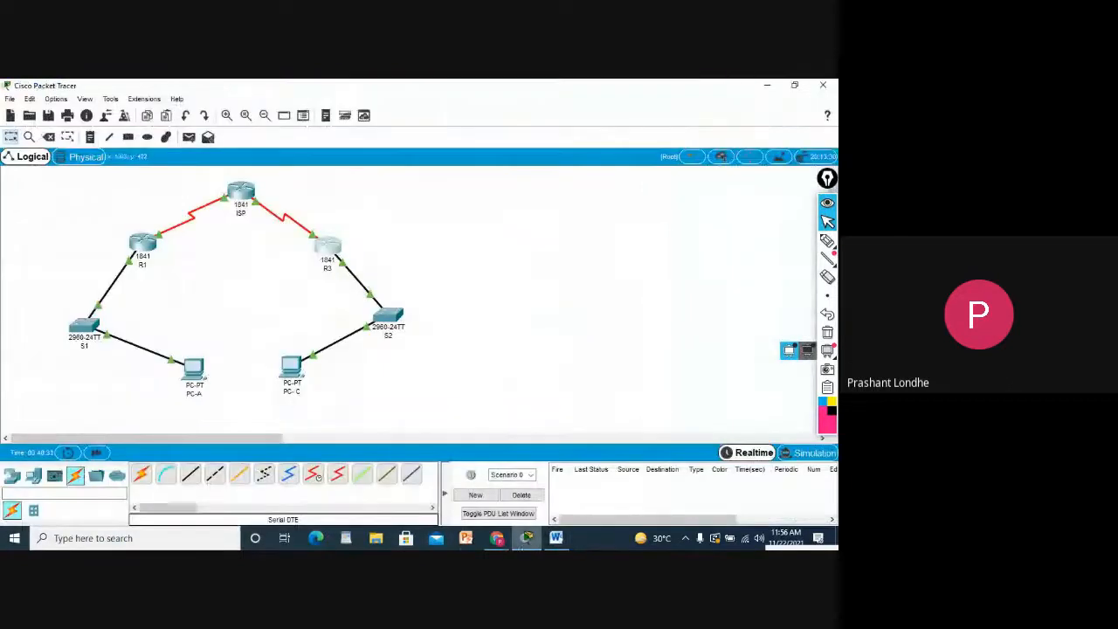
left_click(96, 326)
left_click(340, 159)
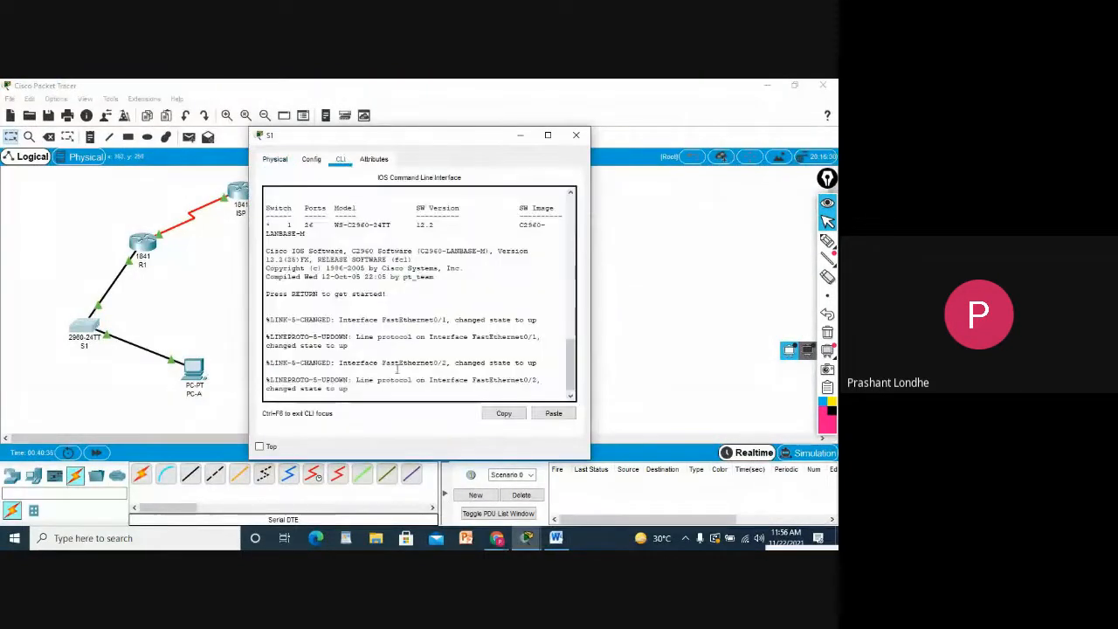
key("Return")
type("en")
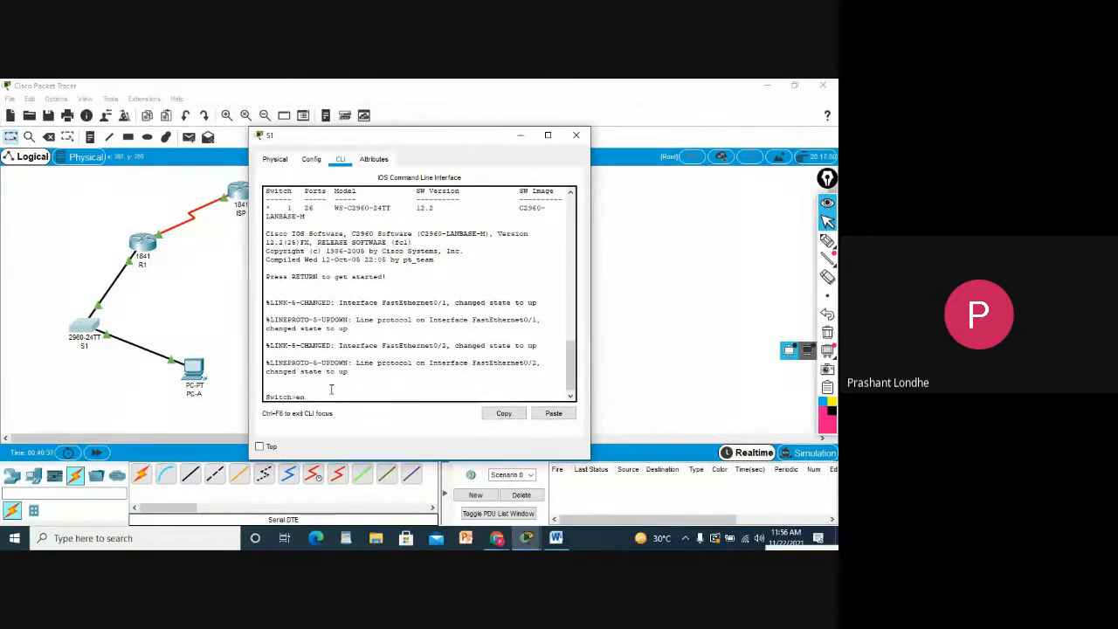
key("Return")
type("conf t")
key("Return")
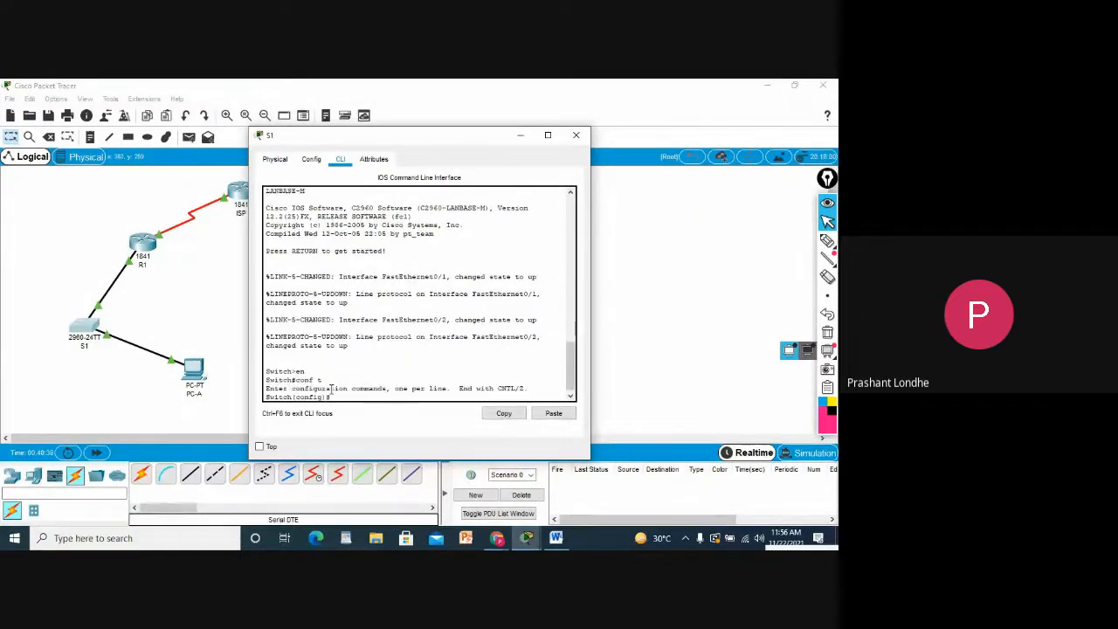
- Check S1's row of the Addressing Table in Word, and enter interface configuration for VLAN 1 on S1 in Packet Tracer
left_click(556, 538)
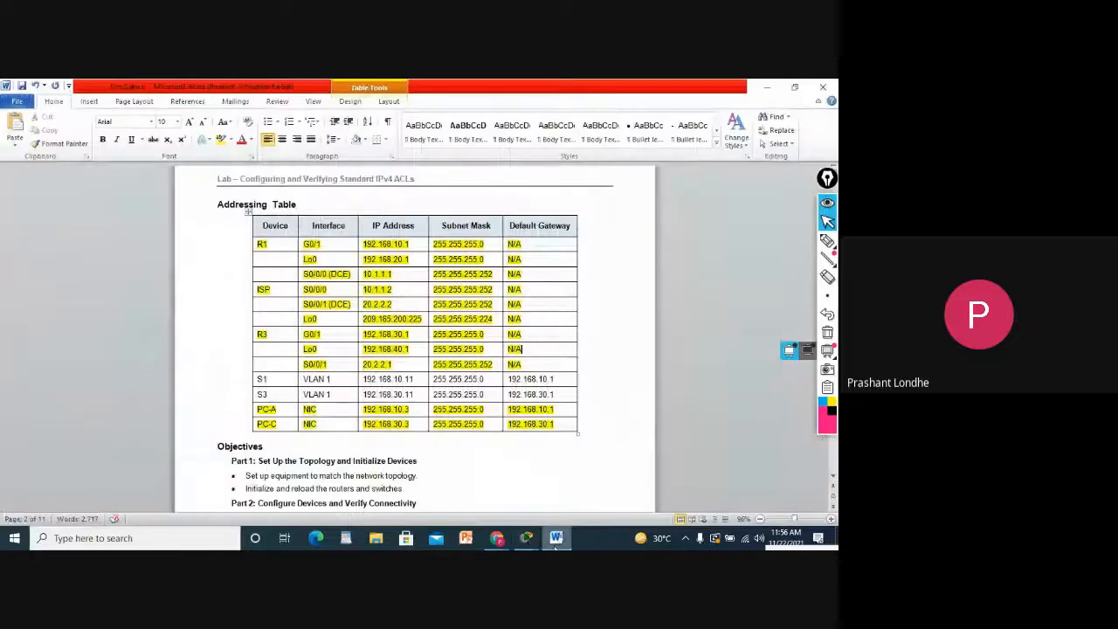
left_click(557, 539)
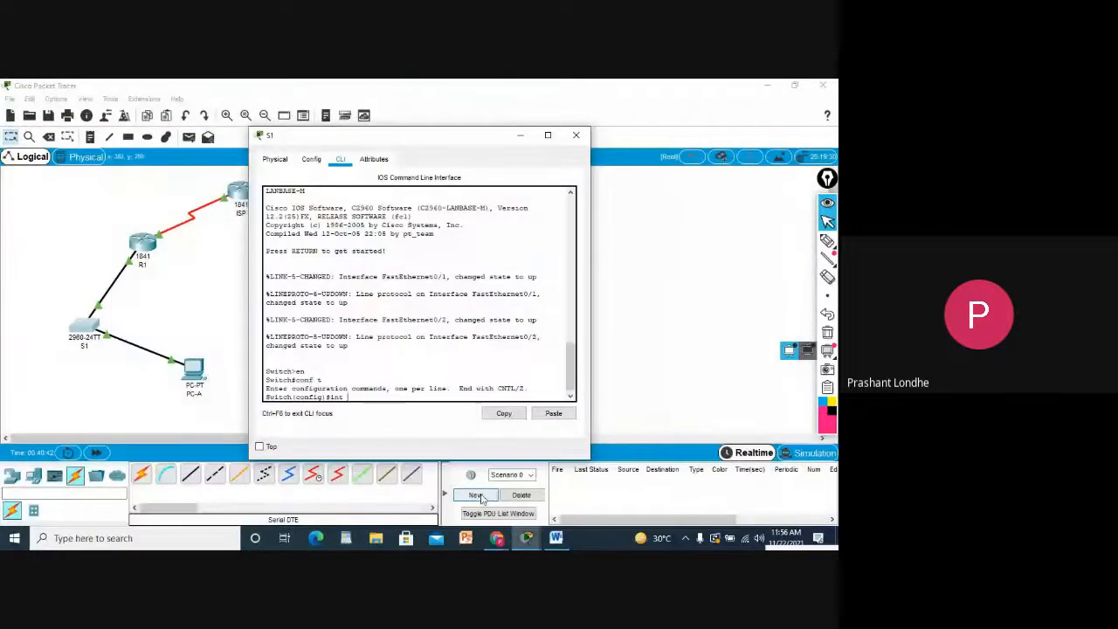
type("int vlan 1")
key("Return")
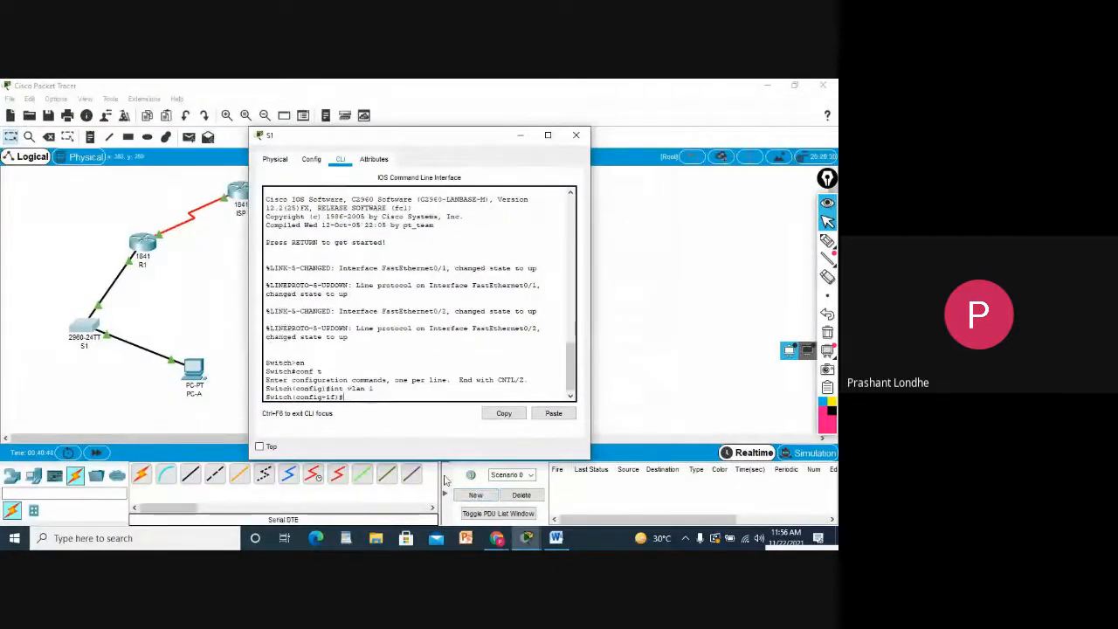
- Assign S1's VLAN 1 the address 192.168.10.11 with mask 255.255.255.0, consulting the Addressing Table in Word
left_click(553, 540)
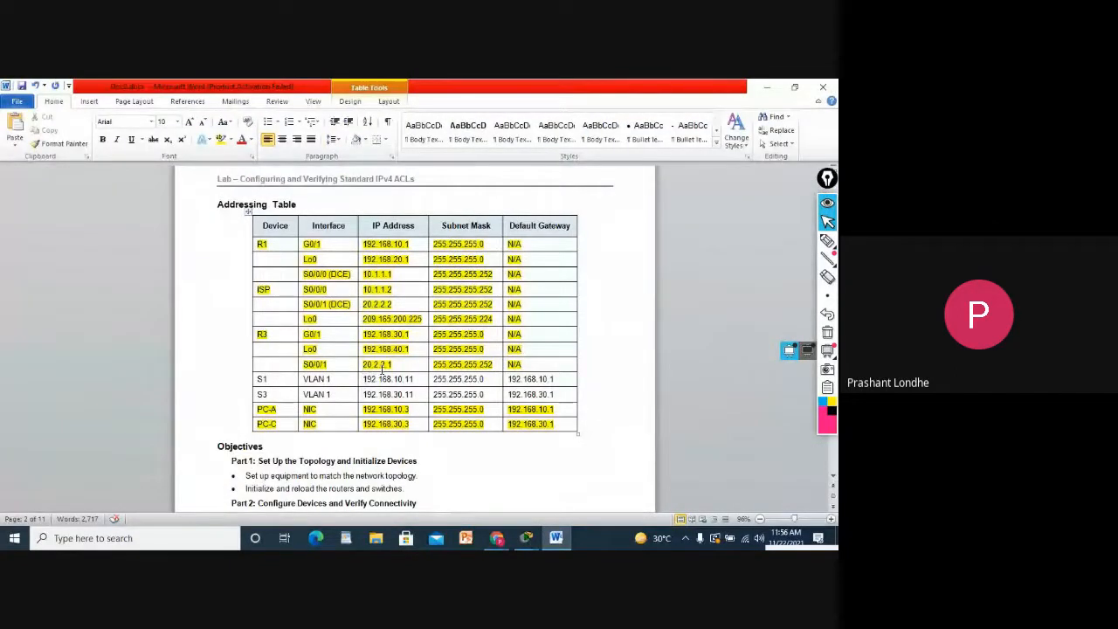
left_click(766, 87)
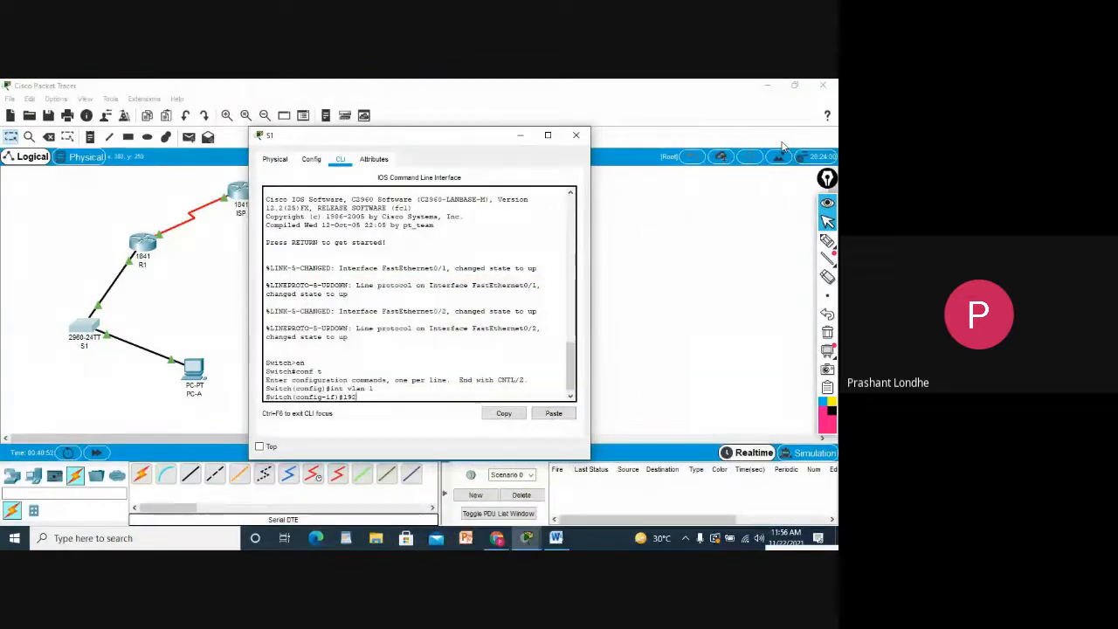
type("p address")
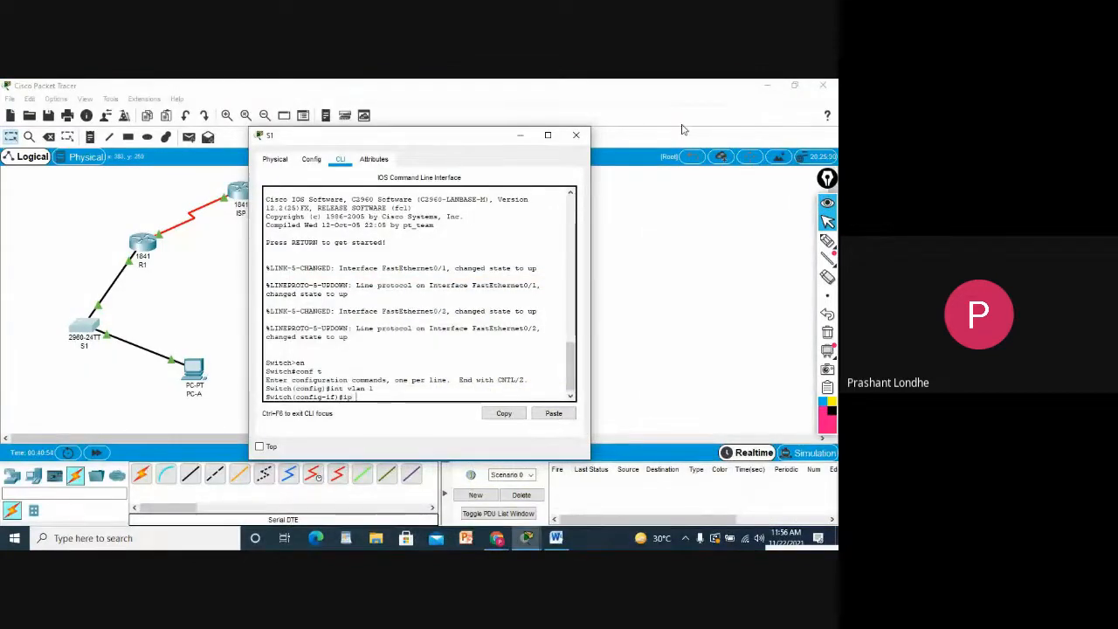
type("92.168.")
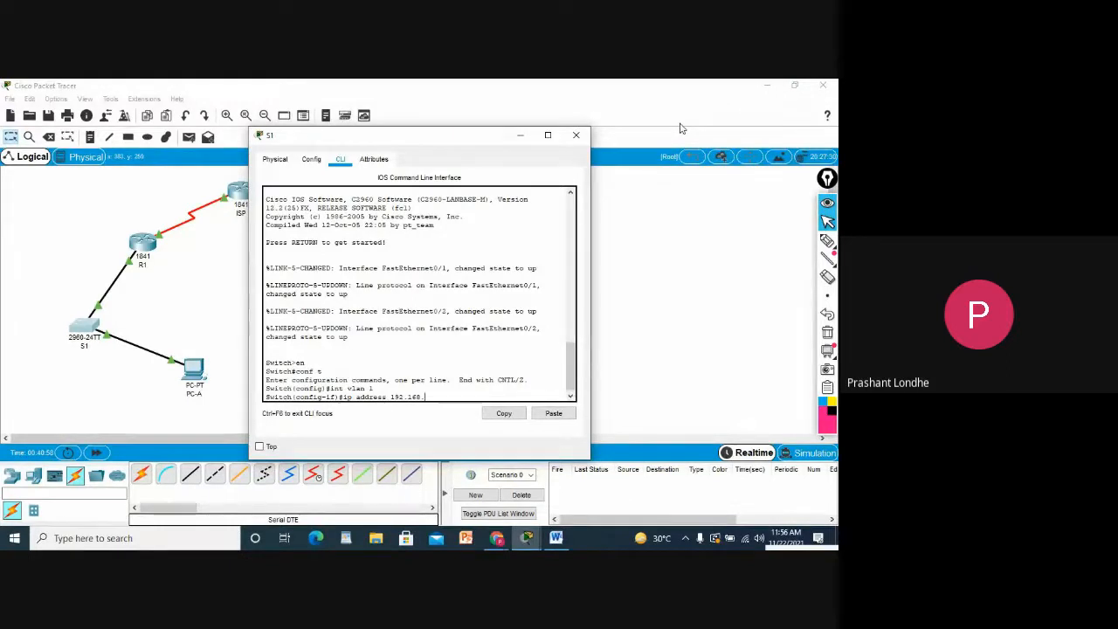
type("10.11")
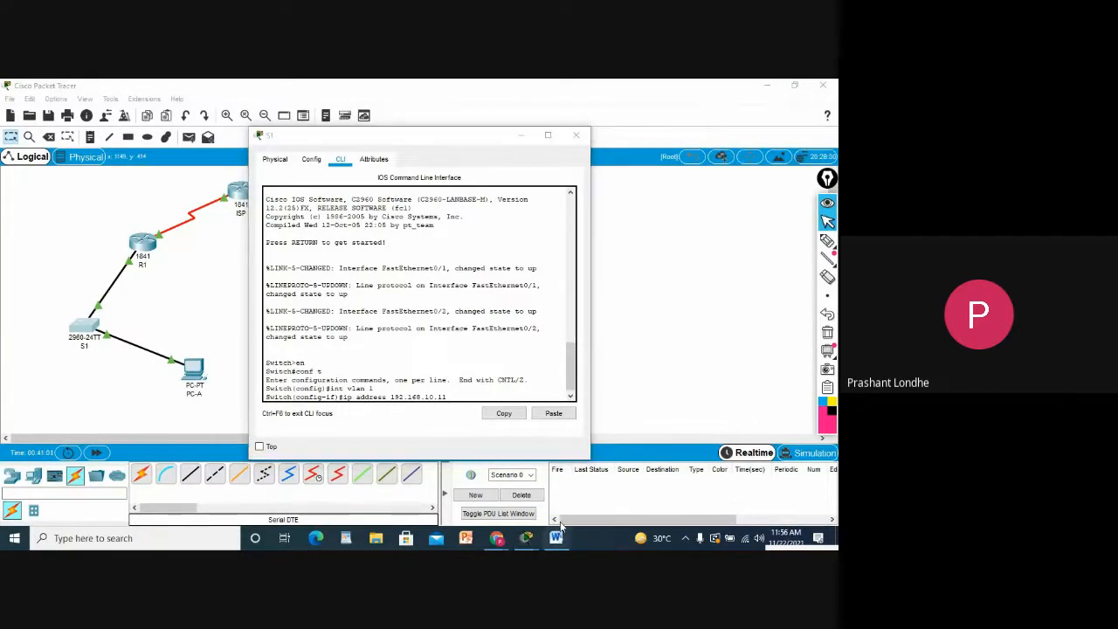
left_click(556, 538)
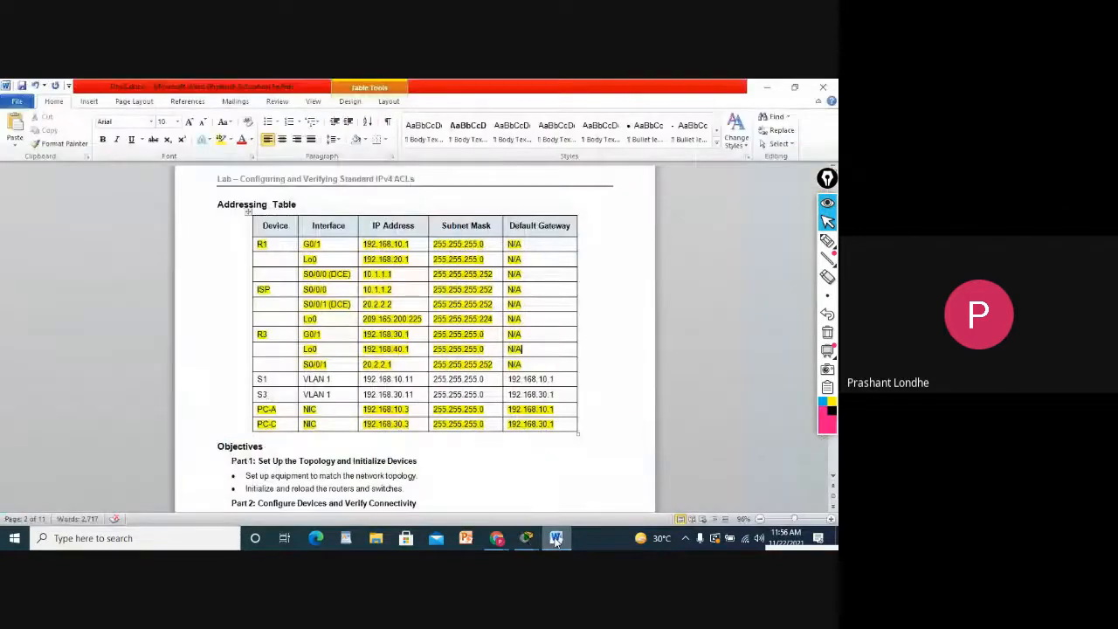
left_click(525, 538)
type("255.")
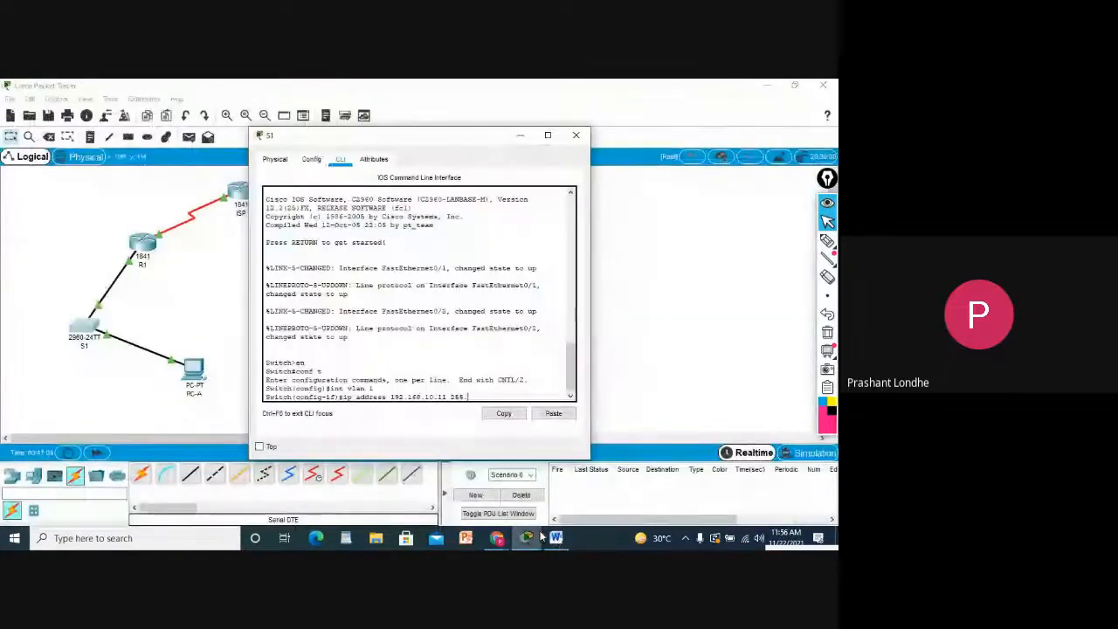
type("255.255.0")
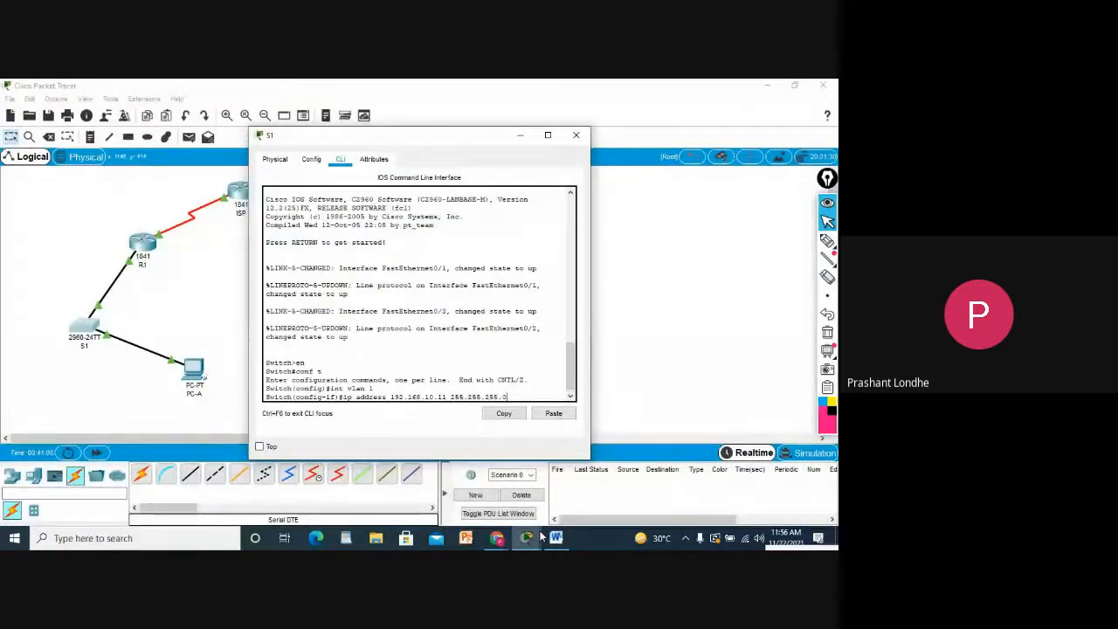
left_click(557, 538)
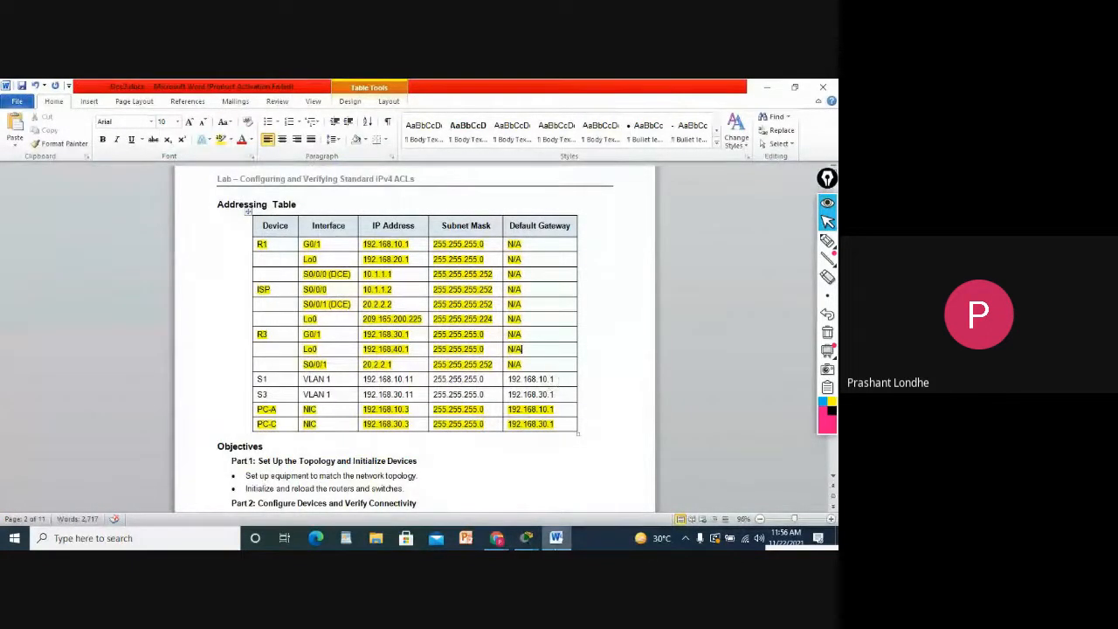
left_click(556, 538)
key("Return")
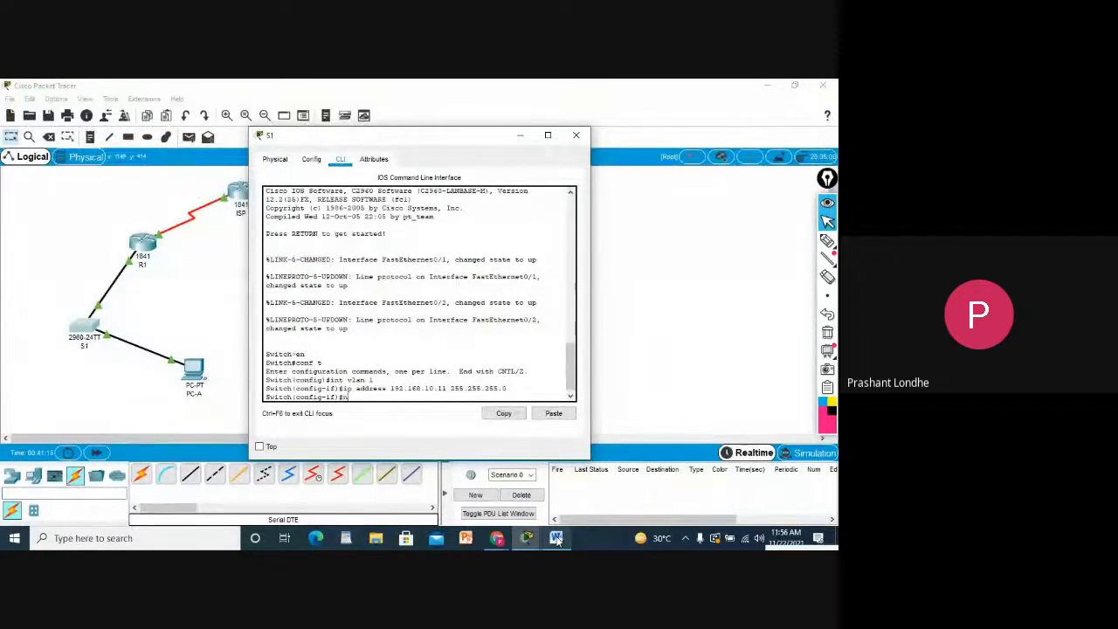
- Exit interface configuration on S1 and set its IP default gateway to 192.168.10.1
key("BackSpace")
type("exit")
key("Return")
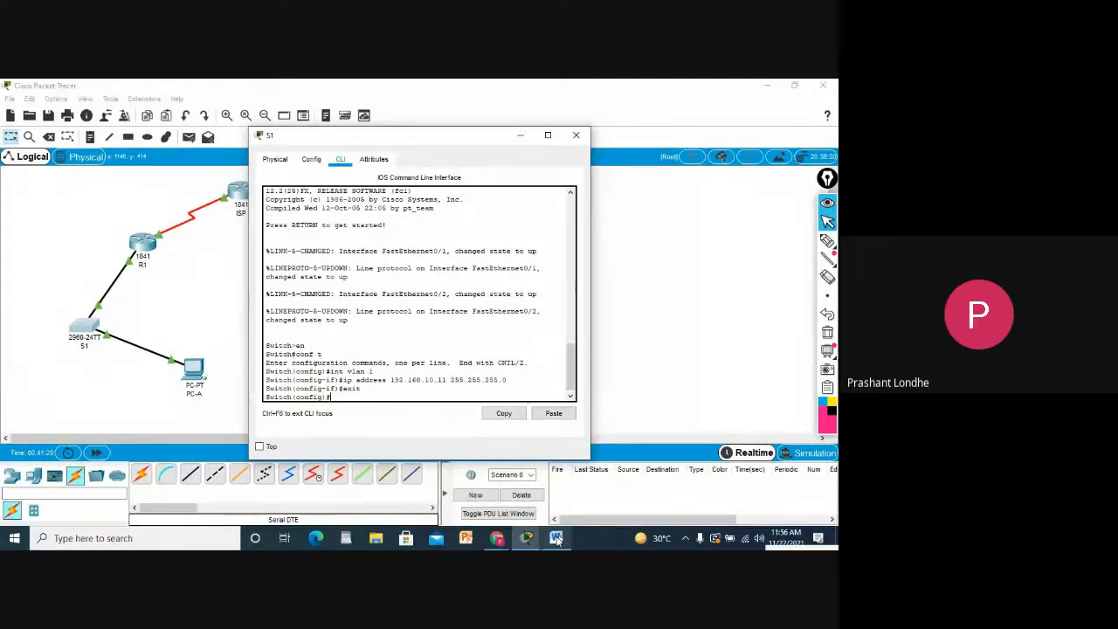
type("ip def")
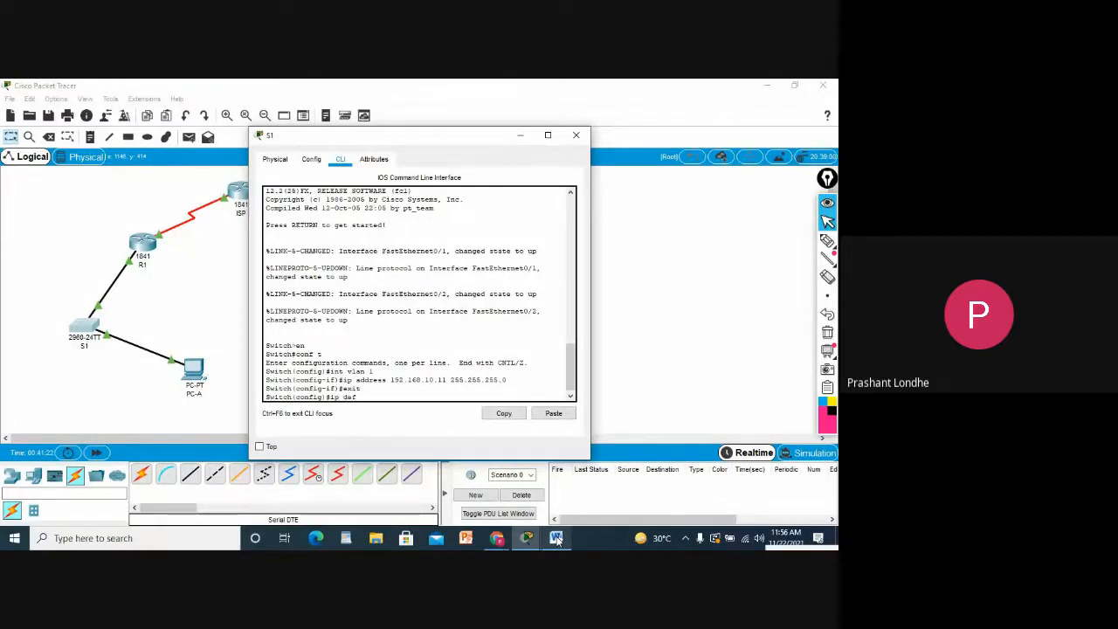
type("ault-gat")
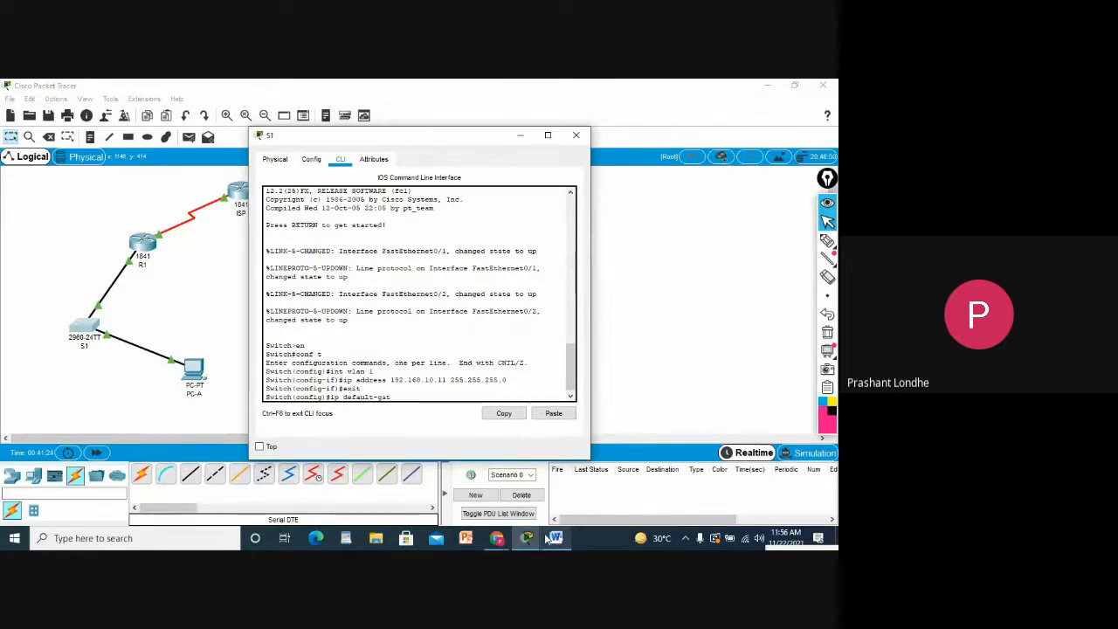
type("ewa")
mouse_move(542, 537)
type("y 192.168")
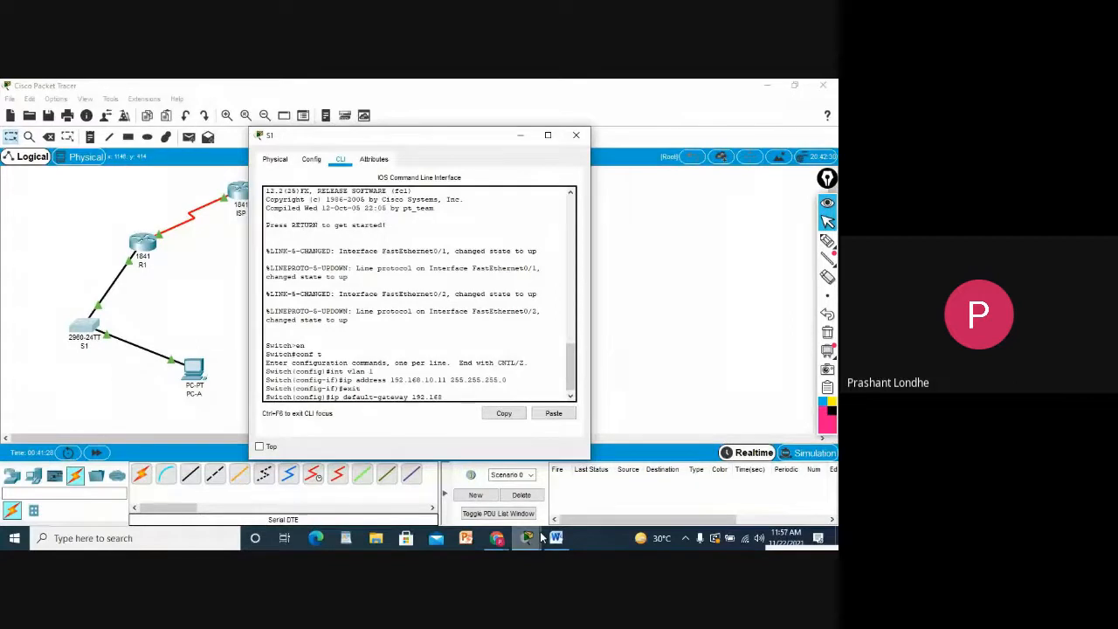
type(".10.1")
key("Return")
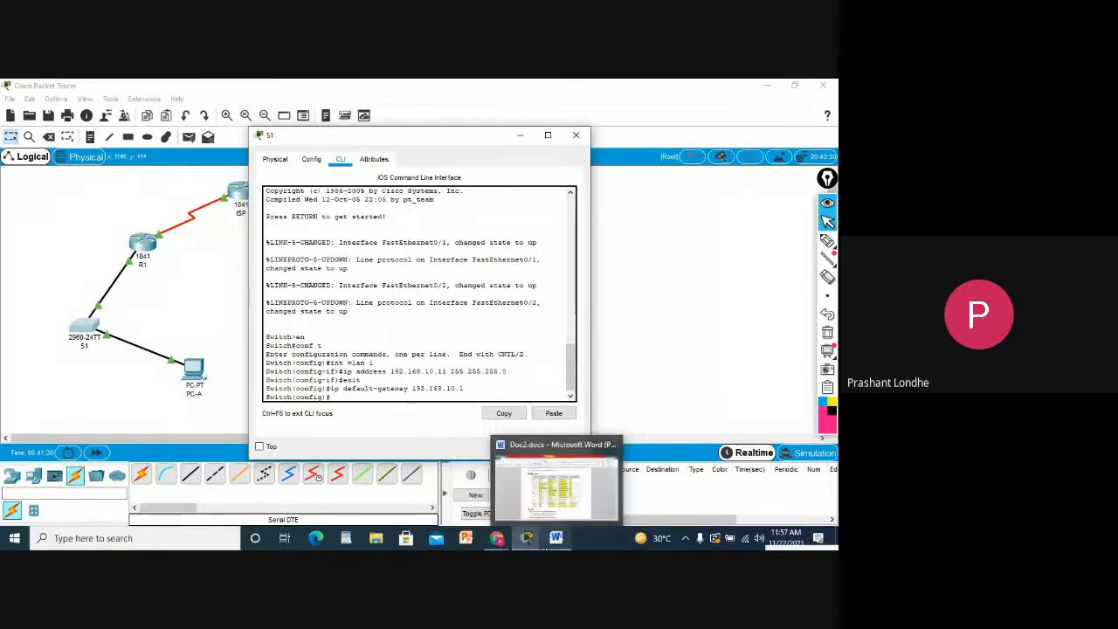
- Glance at the Addressing Table in Word, then find and launch the Windows Magnifier app
left_click(556, 538)
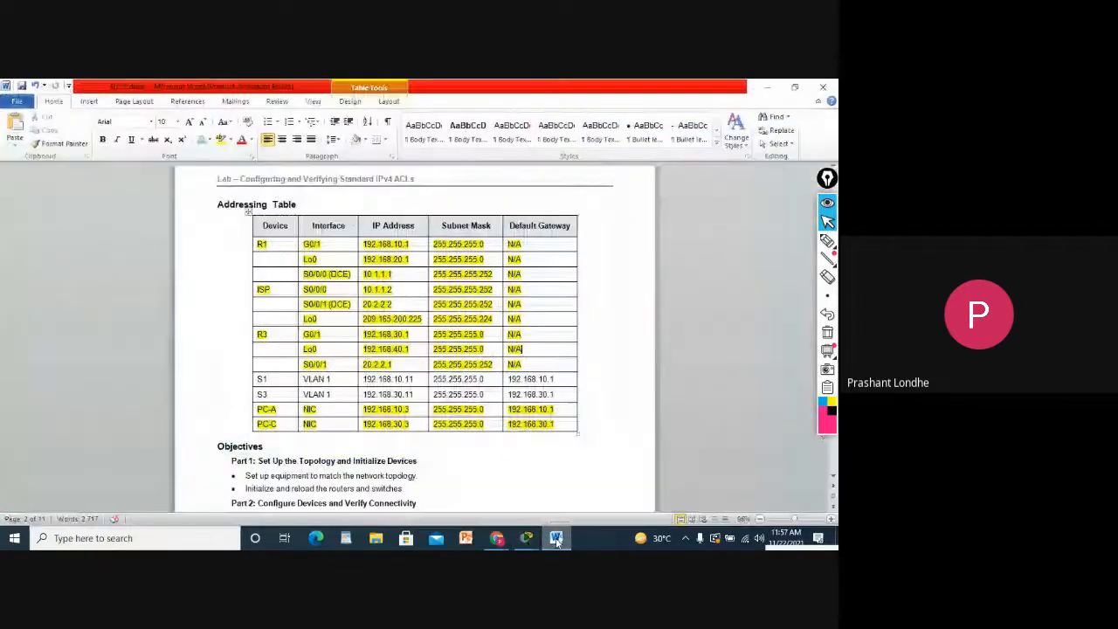
left_click(556, 538)
left_click(162, 537)
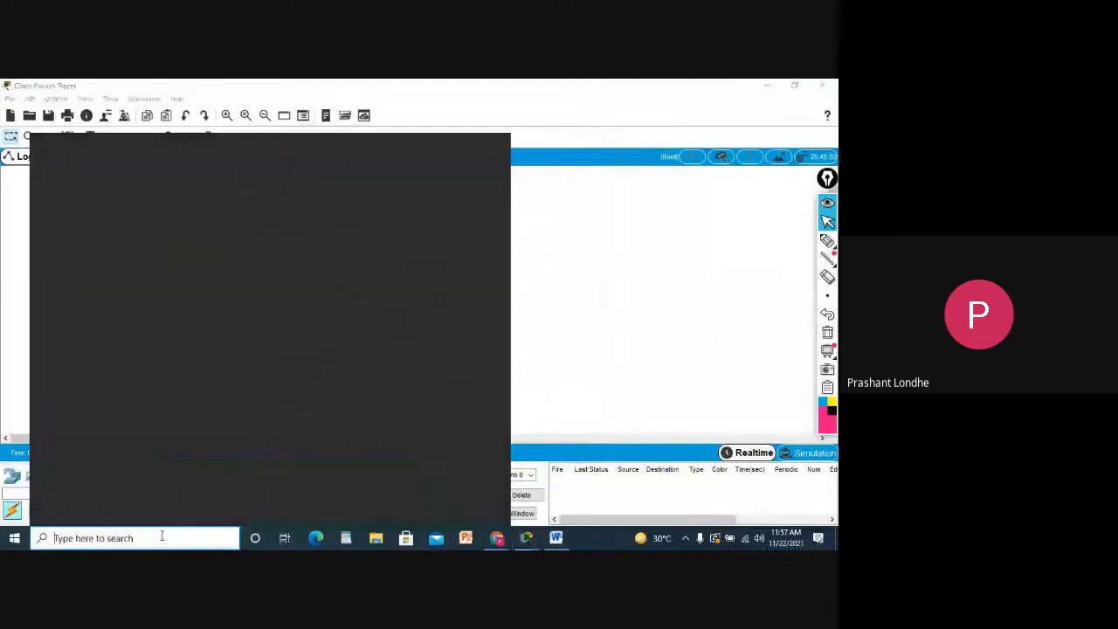
type("magi")
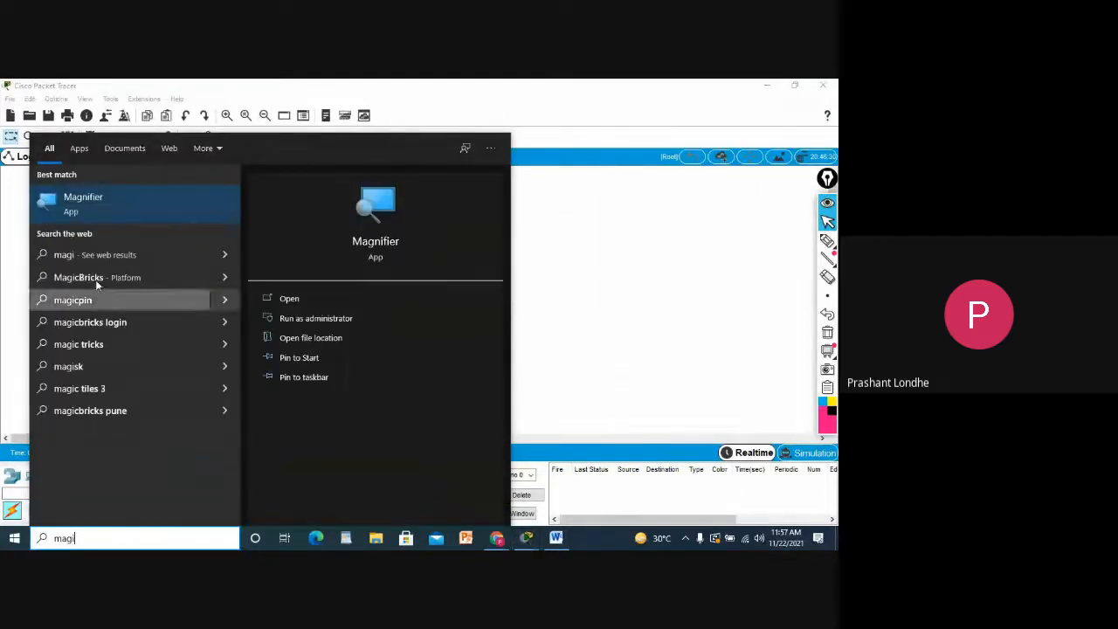
left_click(192, 202)
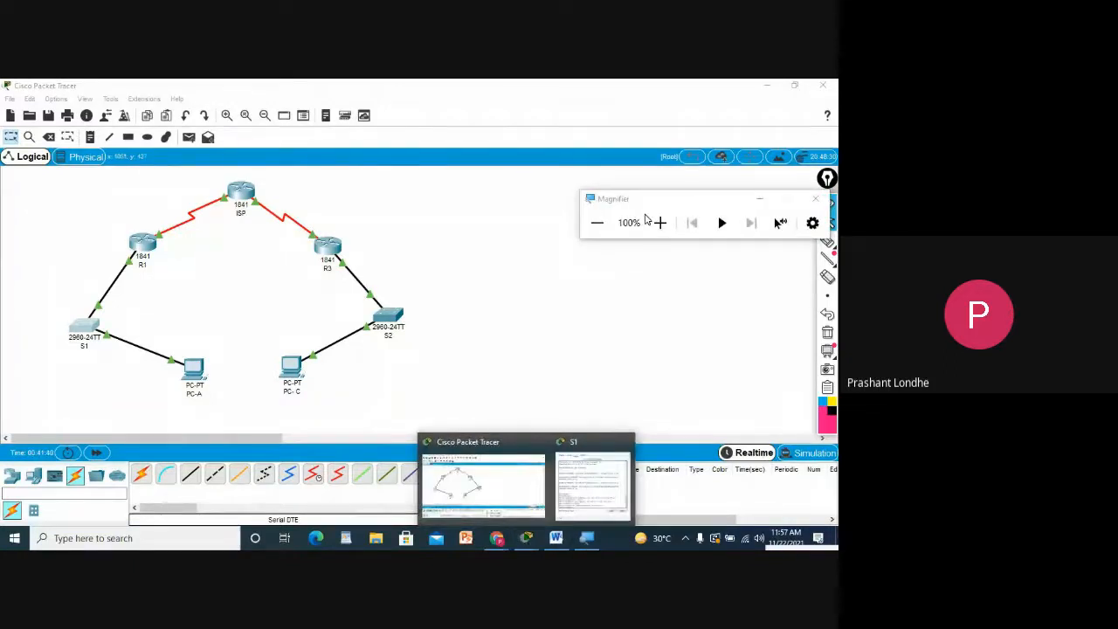
left_click(659, 222)
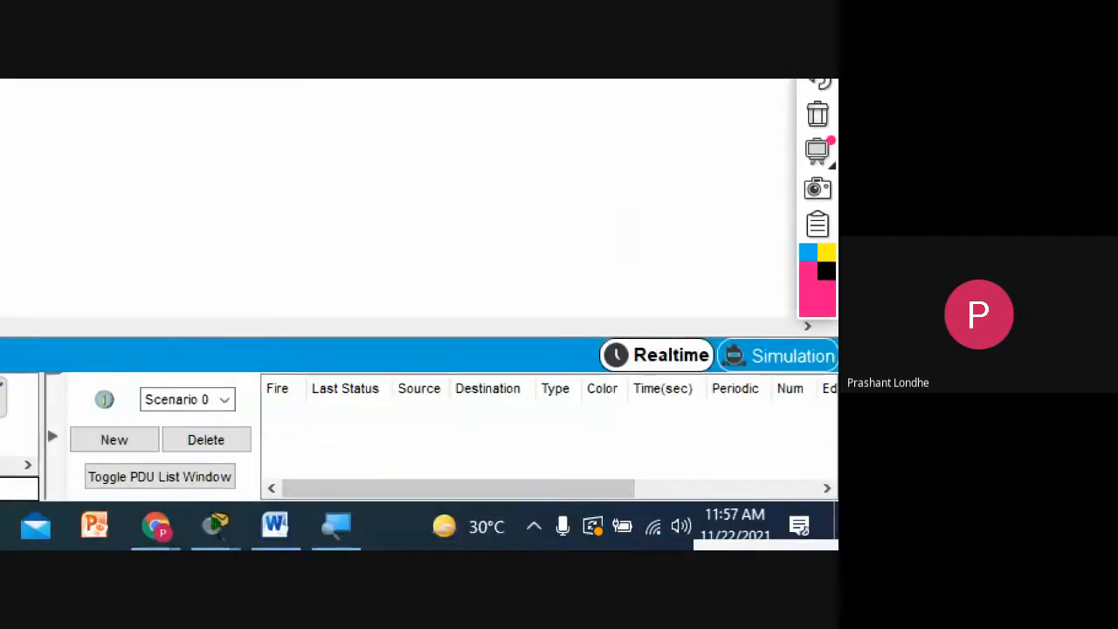
left_click(351, 531)
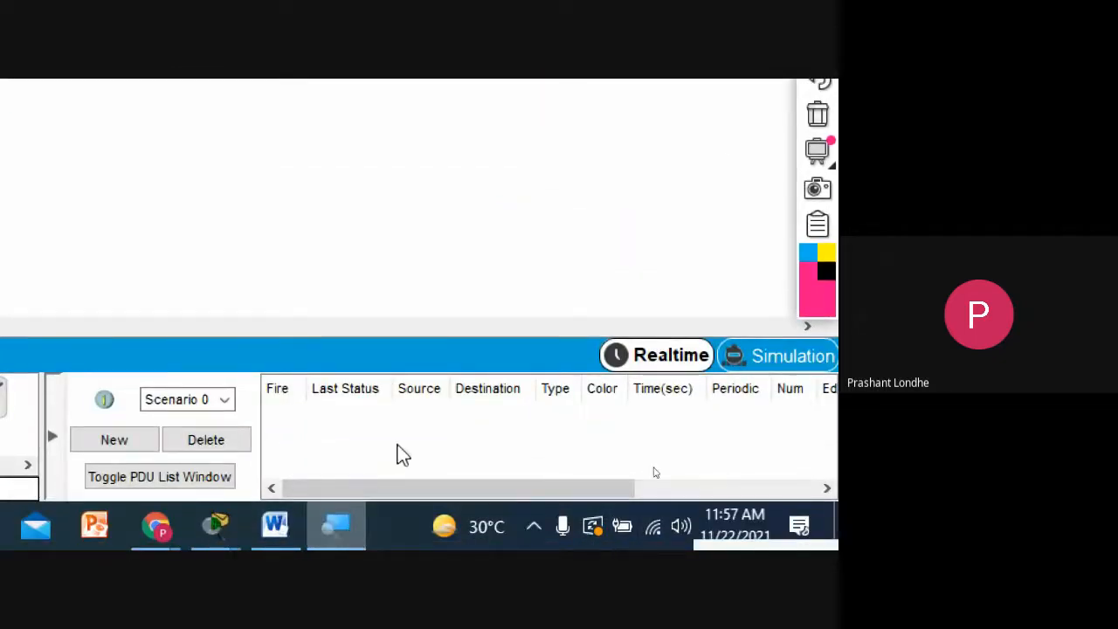
left_click(359, 332)
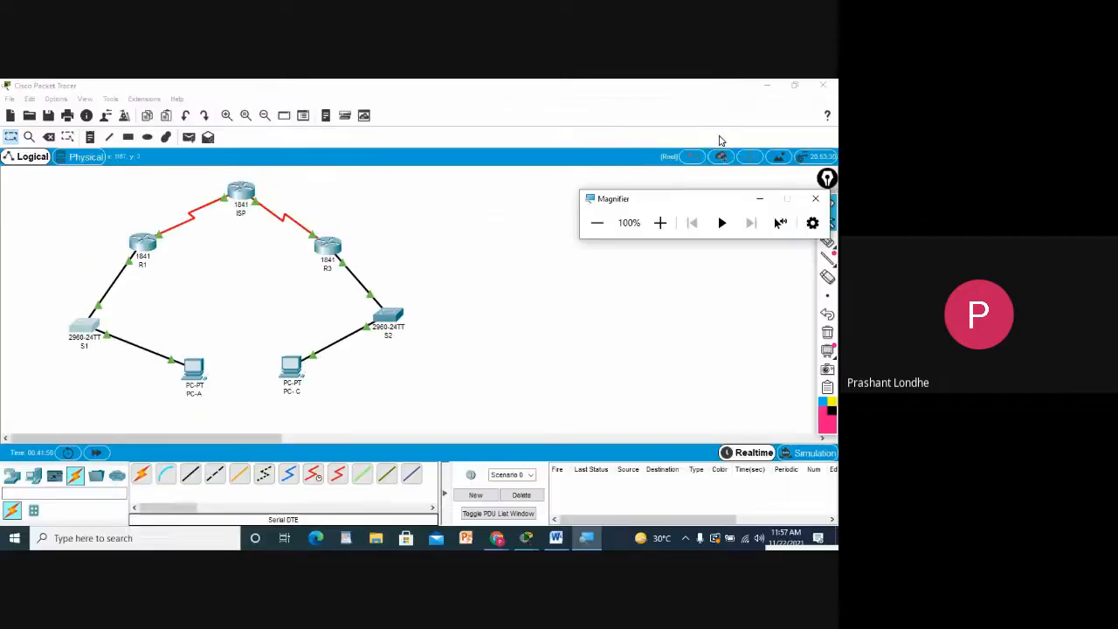
- Bring S1's command line window to the front, maximize it and magnify the screen by one increment
left_click(528, 538)
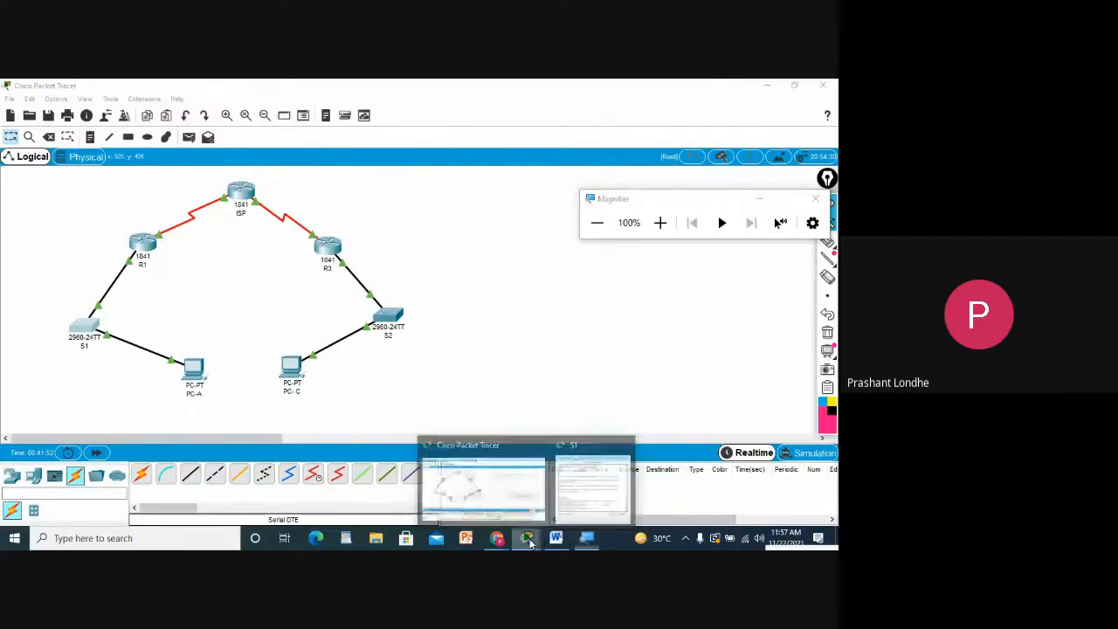
left_click(592, 482)
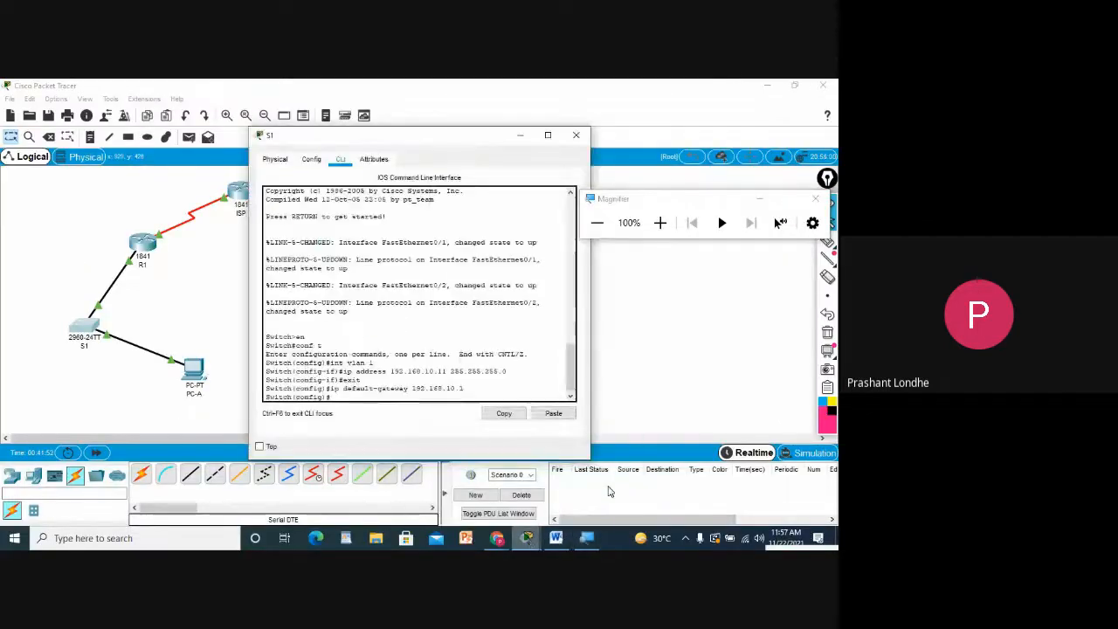
double_click(448, 140)
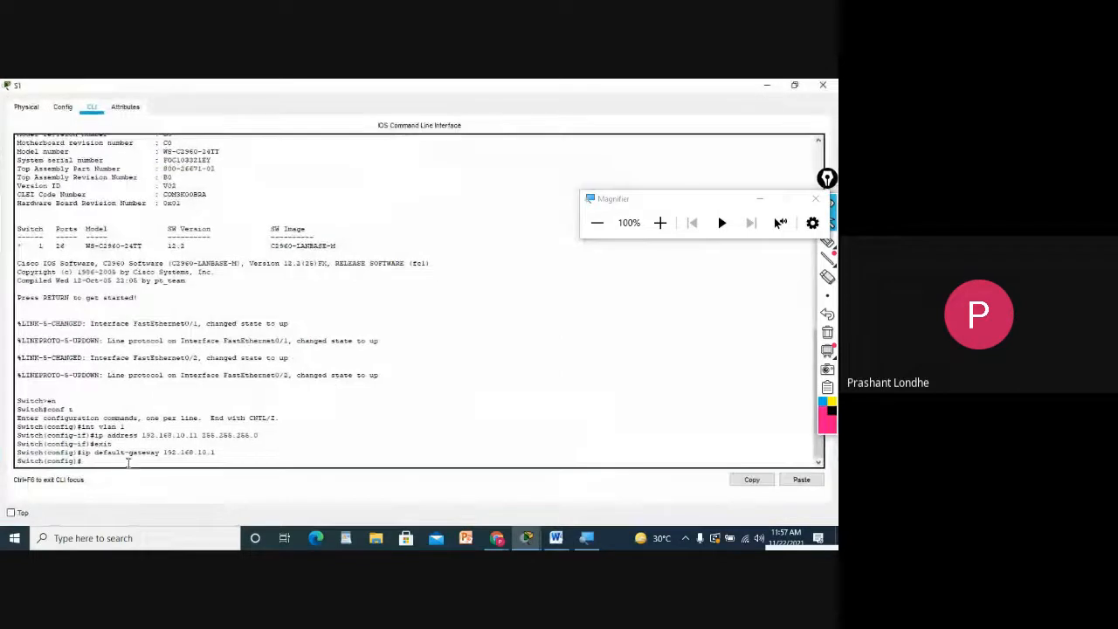
left_click(659, 223)
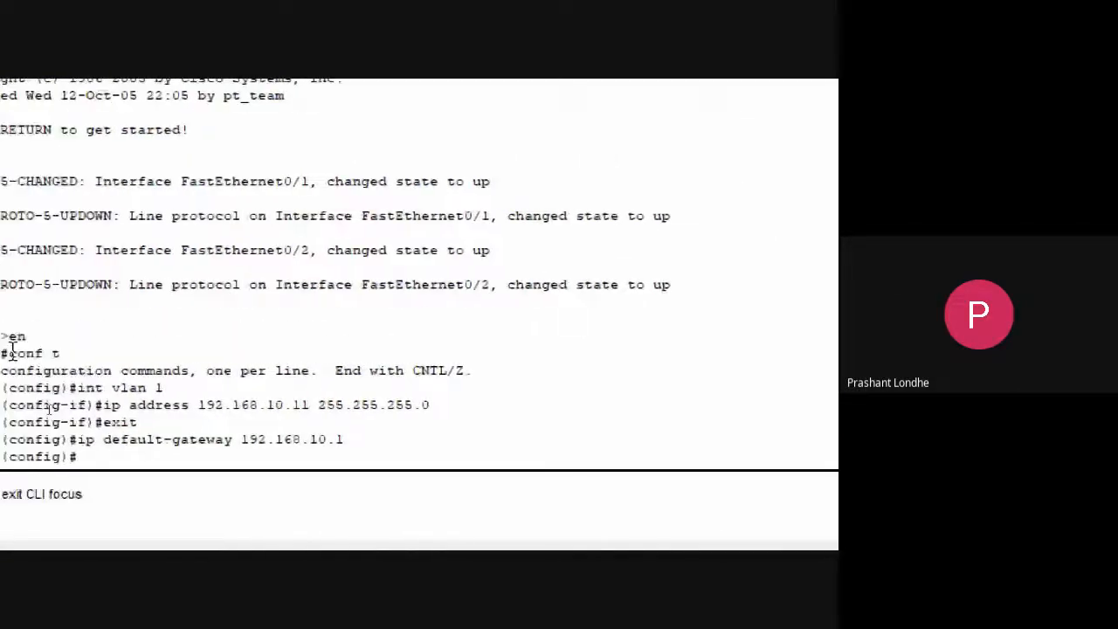
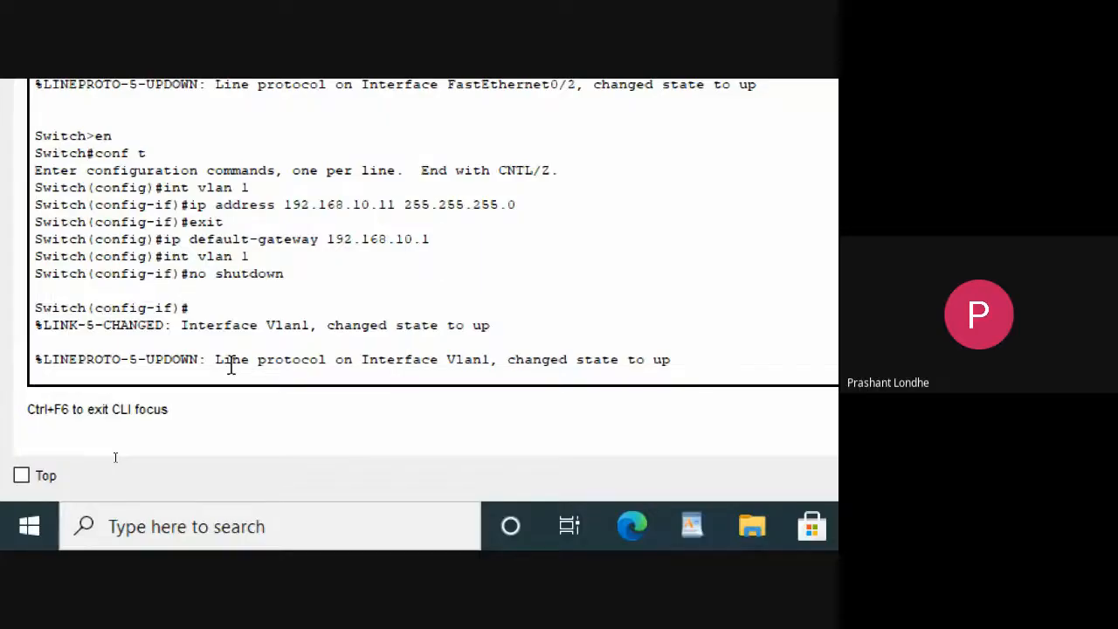
- Exit interface configuration on S1, restoring the screen magnification to 100% and closing the S1 window
key("Return")
type("exit")
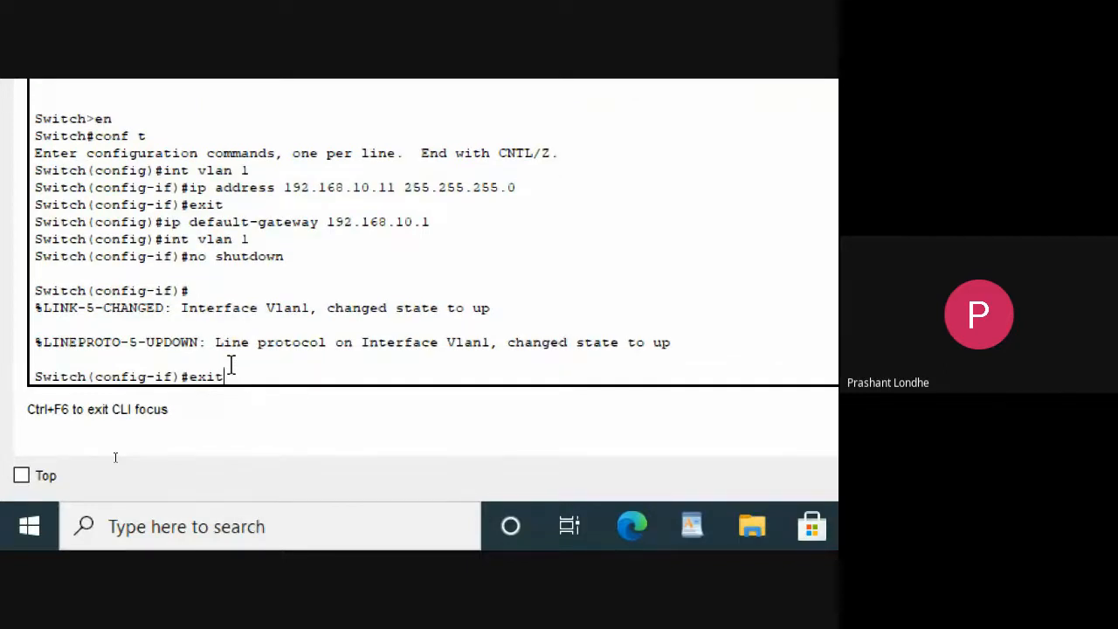
key("Return")
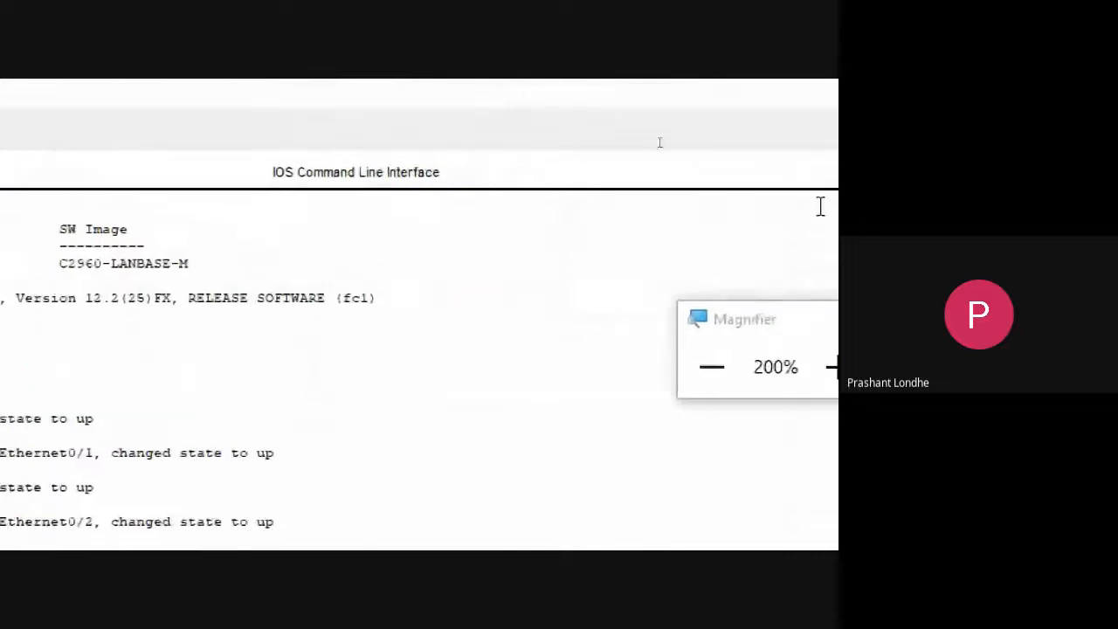
left_click(368, 288)
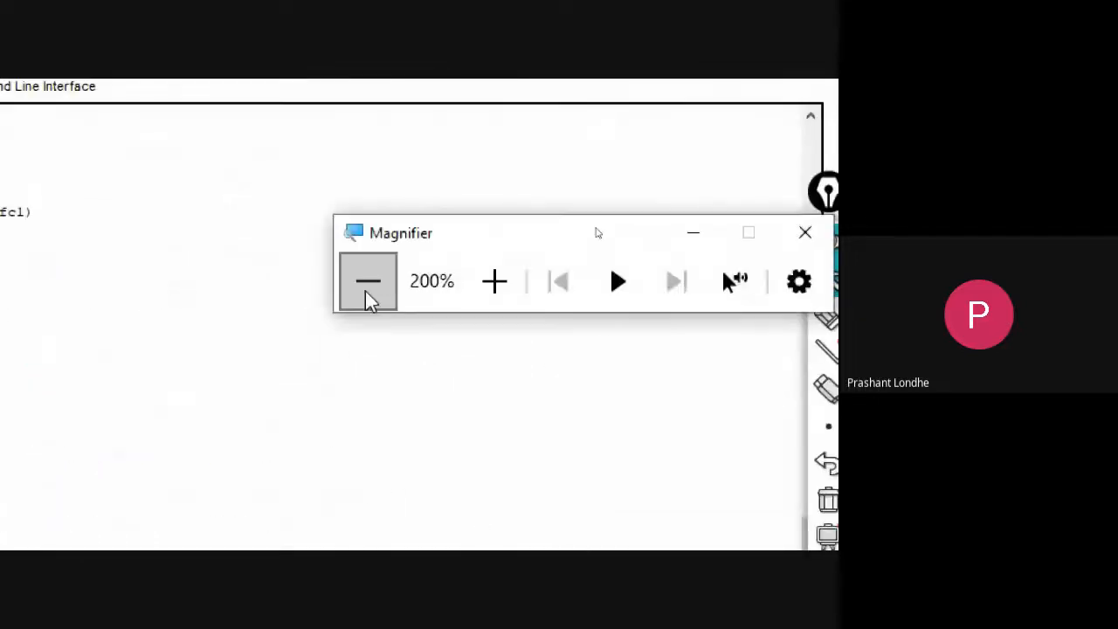
left_click(822, 85)
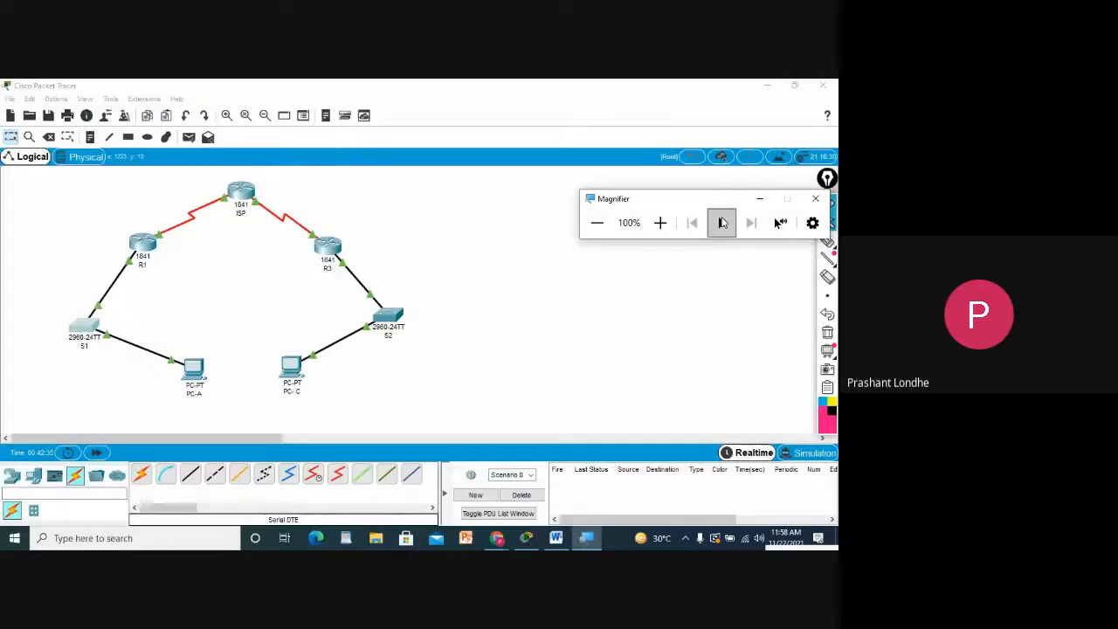
- Open S2's command line, magnify the screen by one increment and enter global configuration mode
left_click(395, 329)
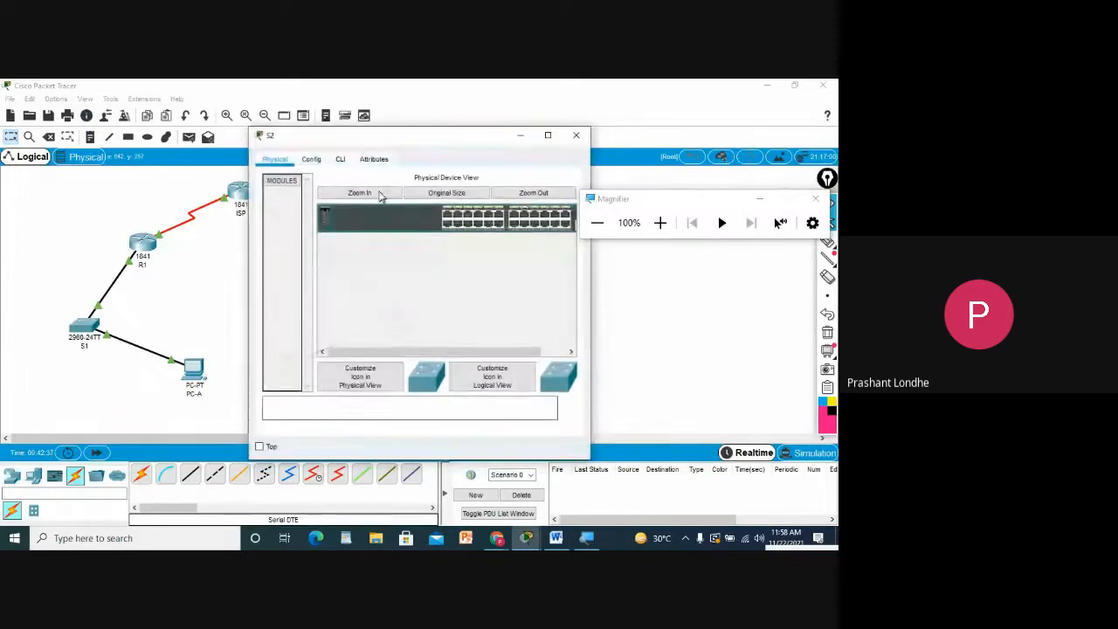
left_click(341, 159)
left_click(659, 223)
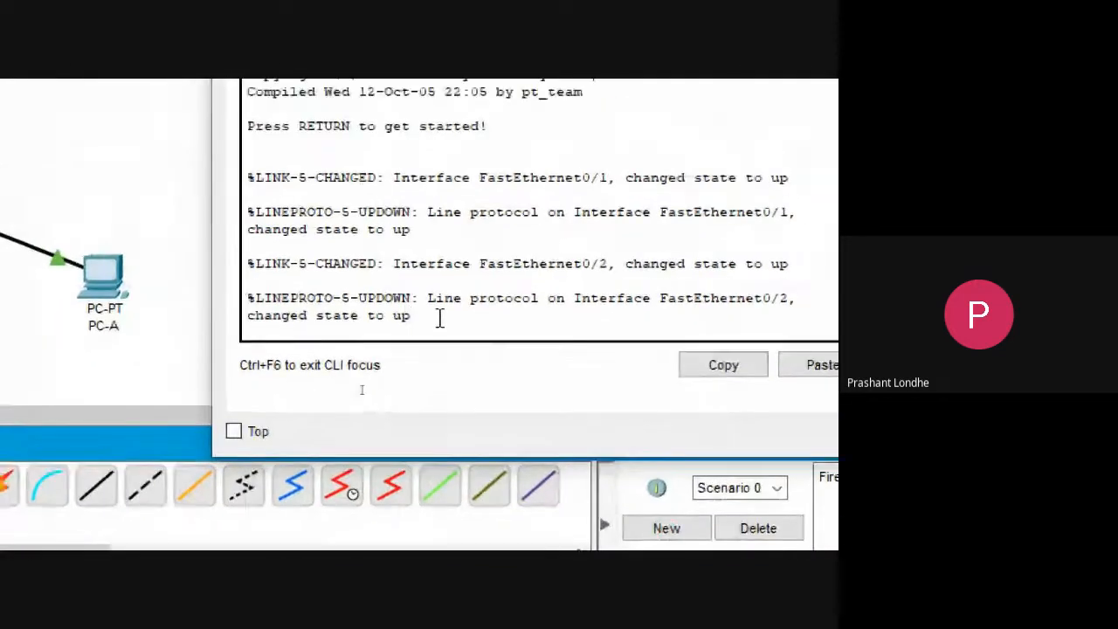
key("Return")
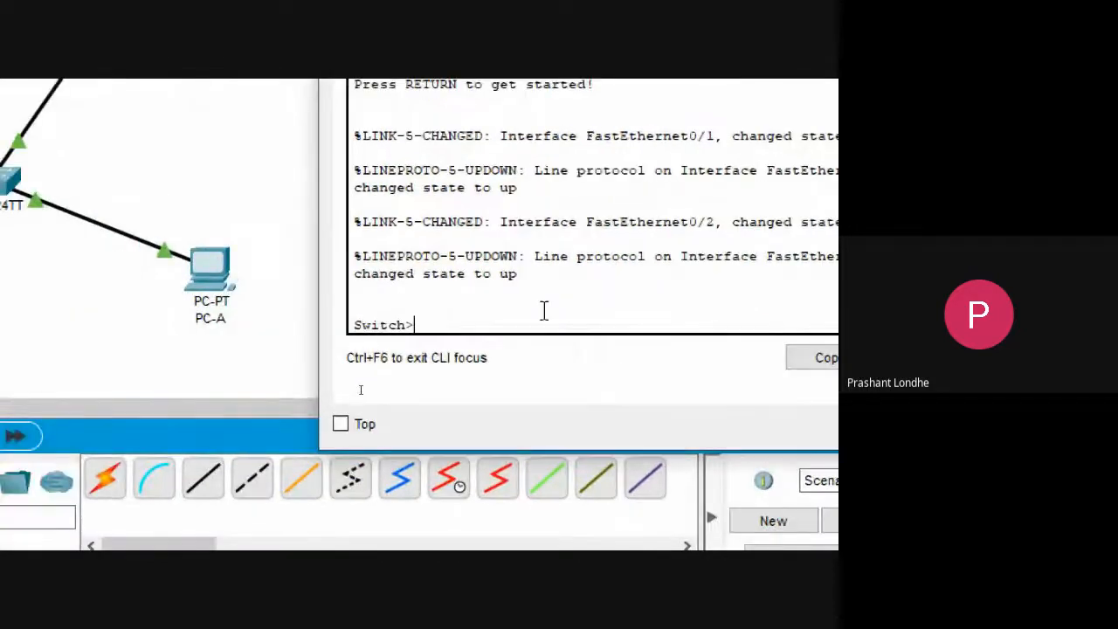
type("en")
key("Return")
type("ch#c")
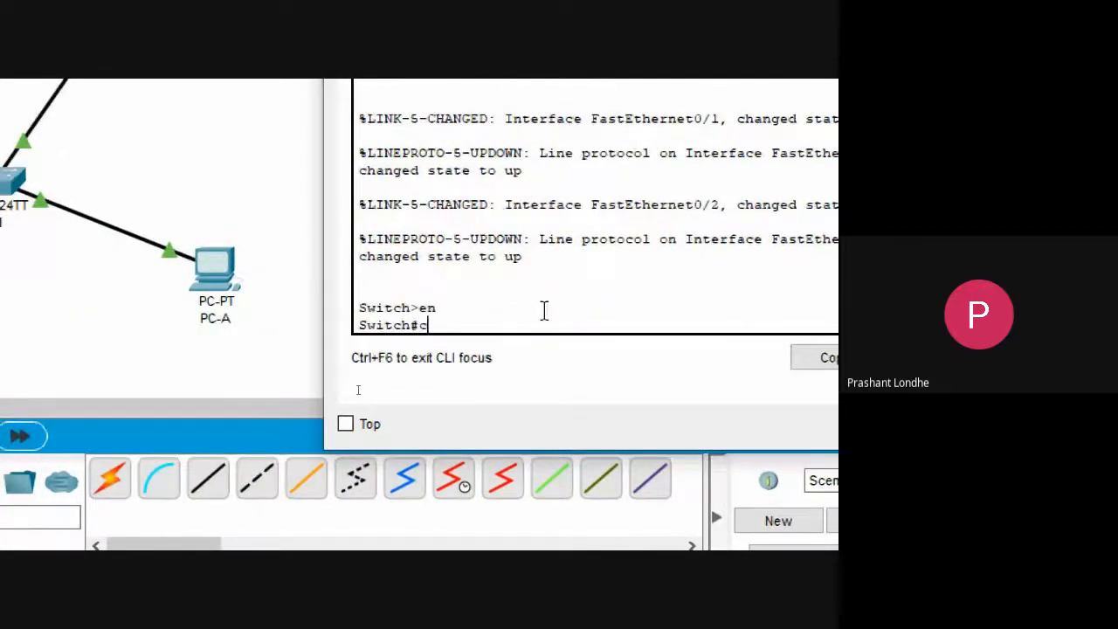
type("onf t")
key("Return")
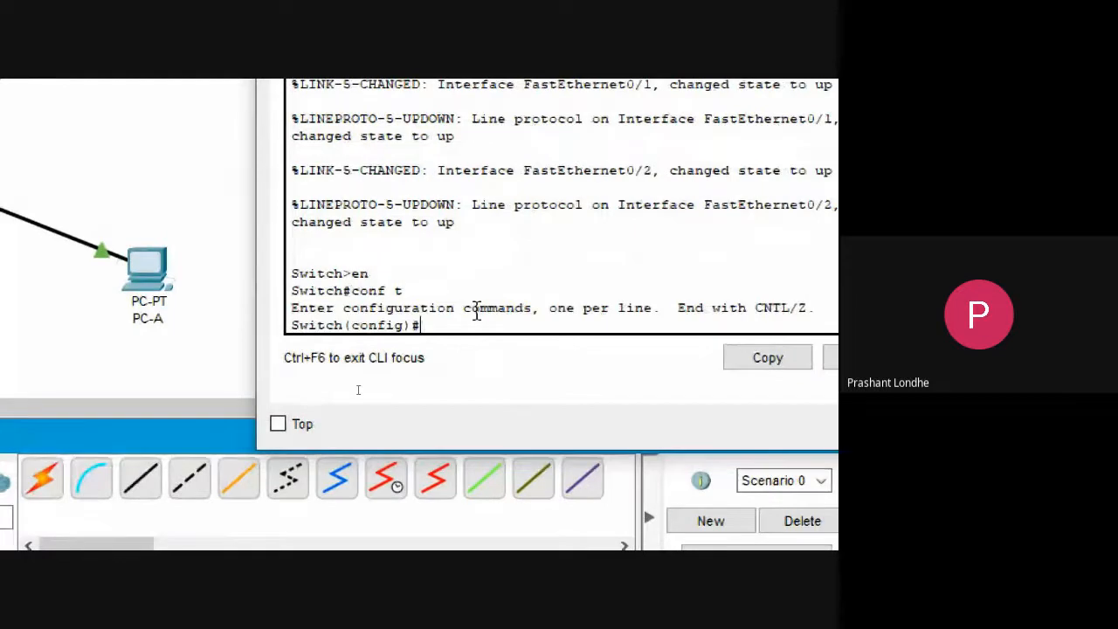
- Enter interface configuration for VLAN 1 on S2
type("i")
type("nt ")
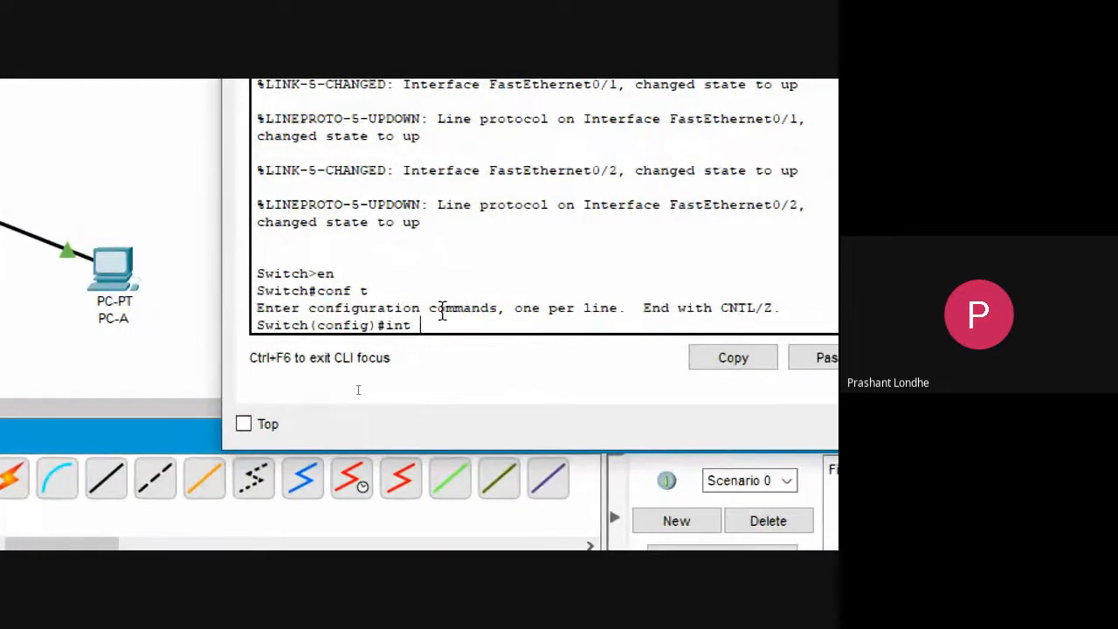
type("vlan 1")
key("Return")
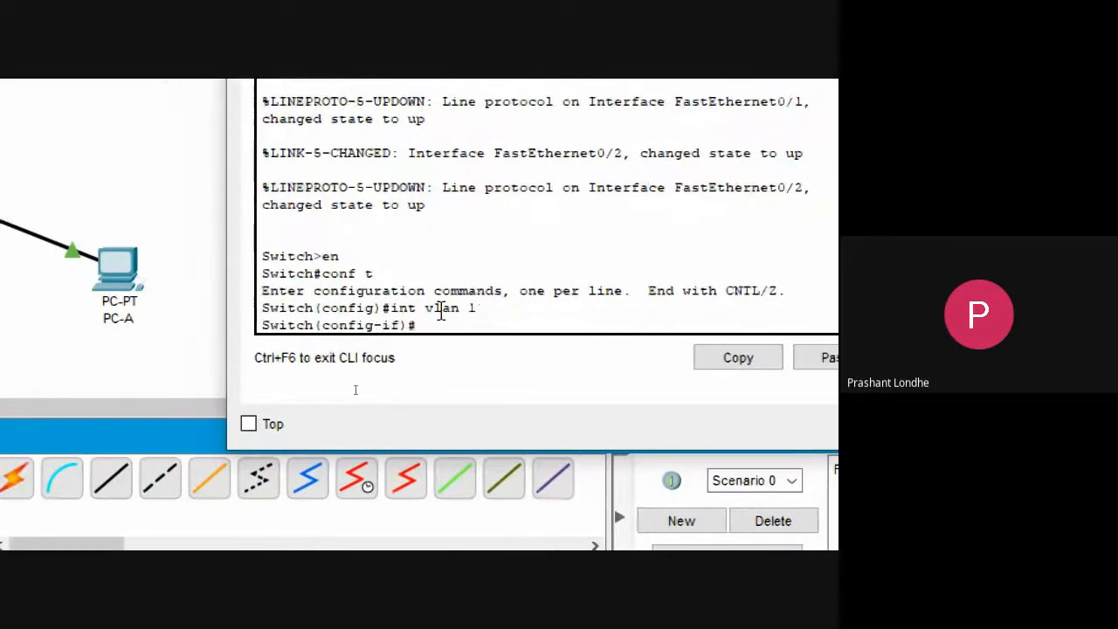
- Try to assign S2's VLAN 1 the address 192.168.30.11 with the mask entered as 255.255.255.0., consulting S3's row of the Addressing Table in Word
type("ip address")
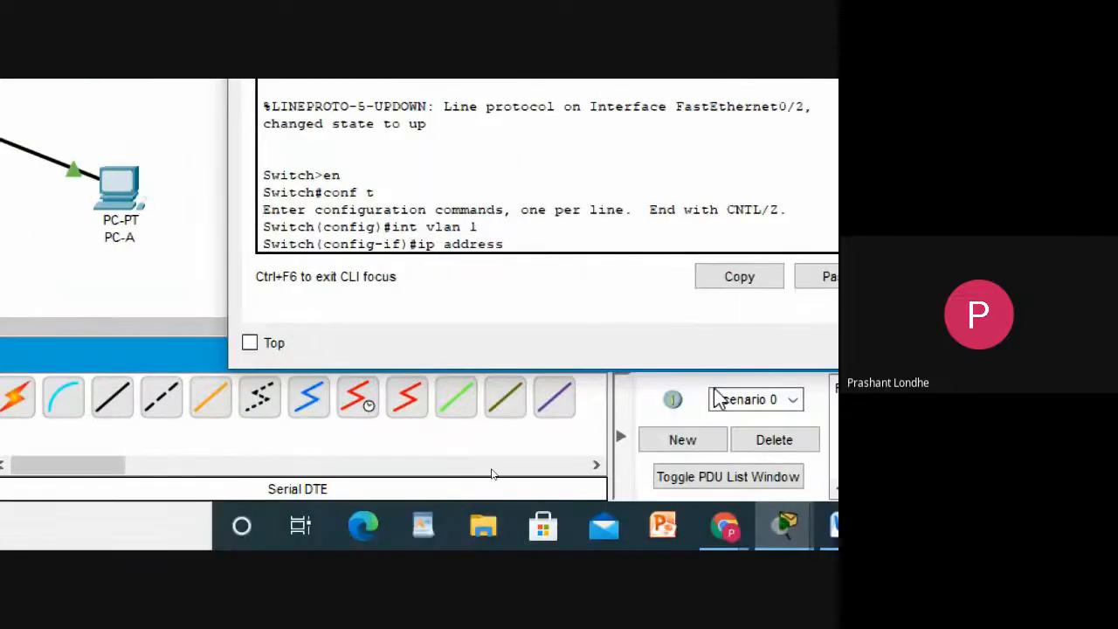
left_click(690, 525)
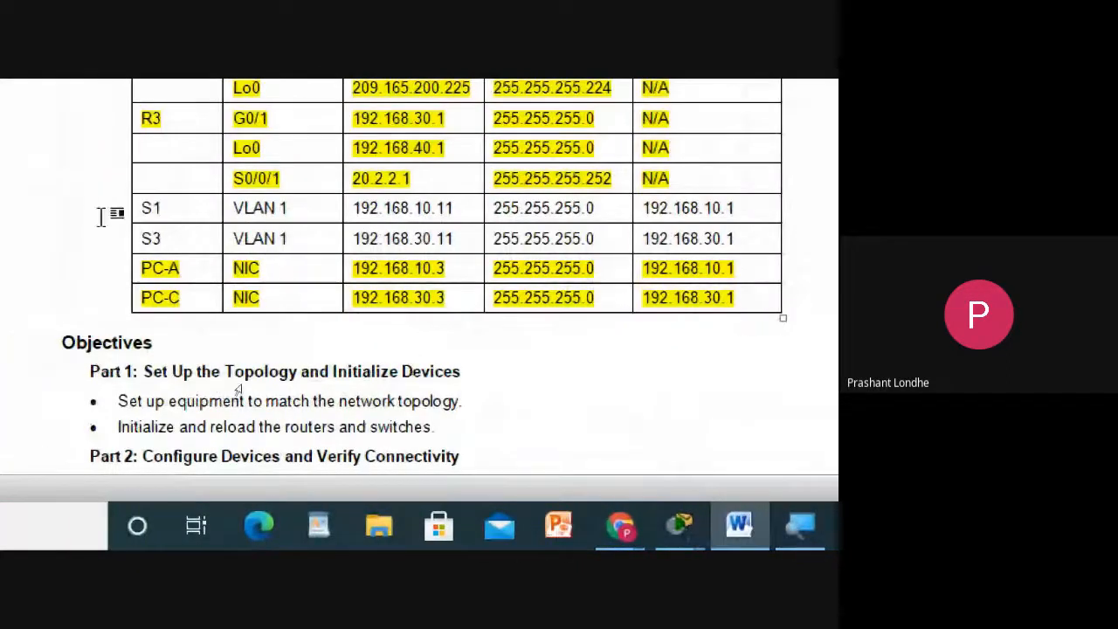
left_click_drag(473, 244, 341, 238)
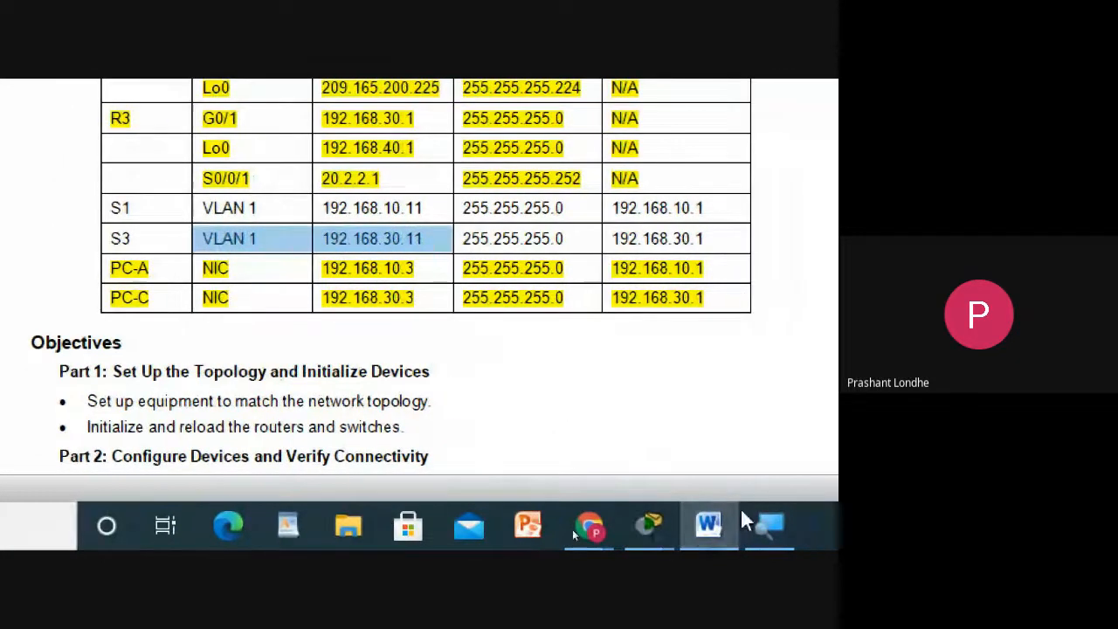
left_click(763, 524)
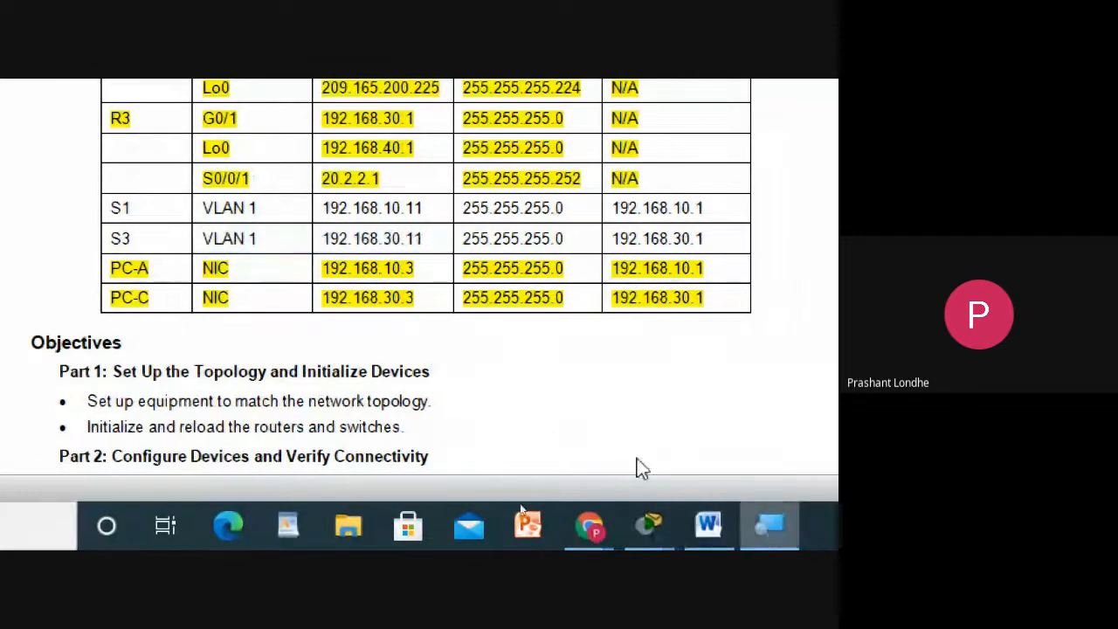
left_click(747, 526)
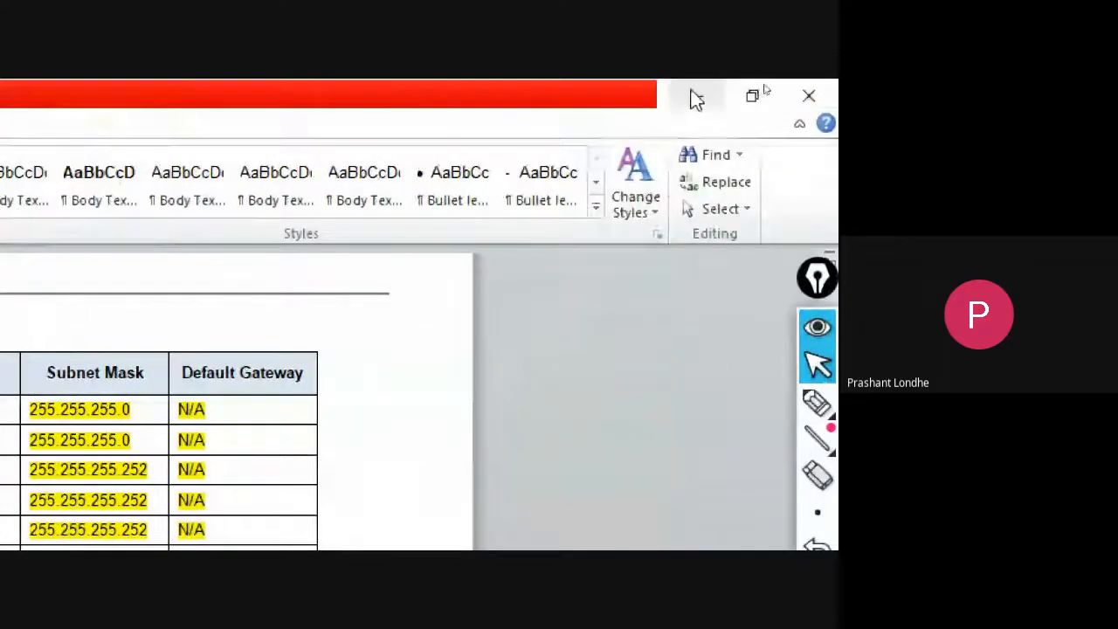
left_click(695, 96)
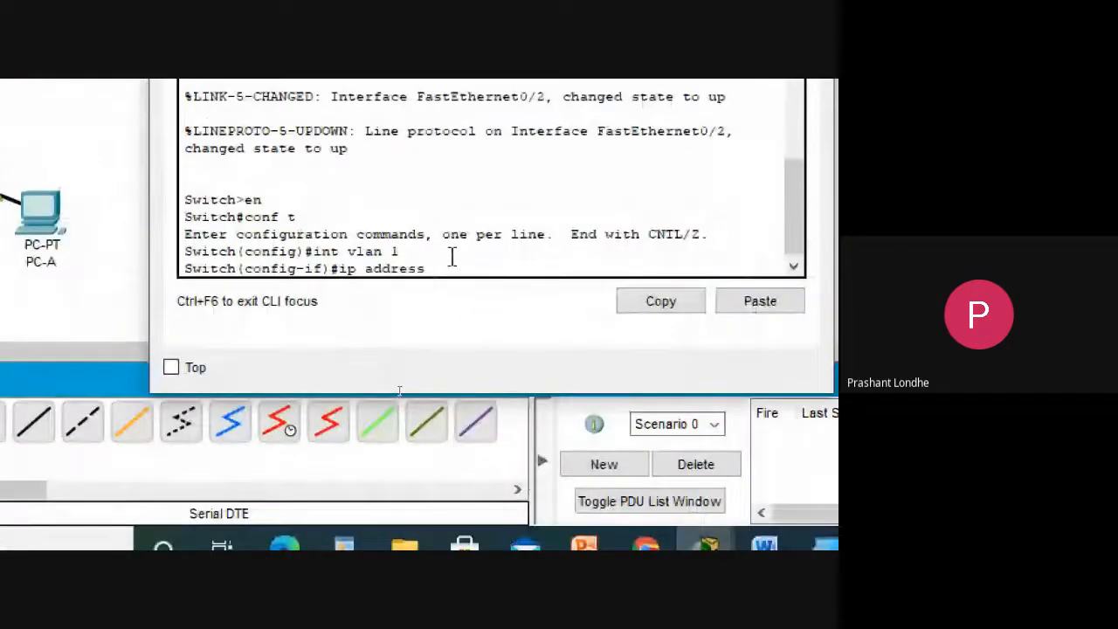
type("192.168.")
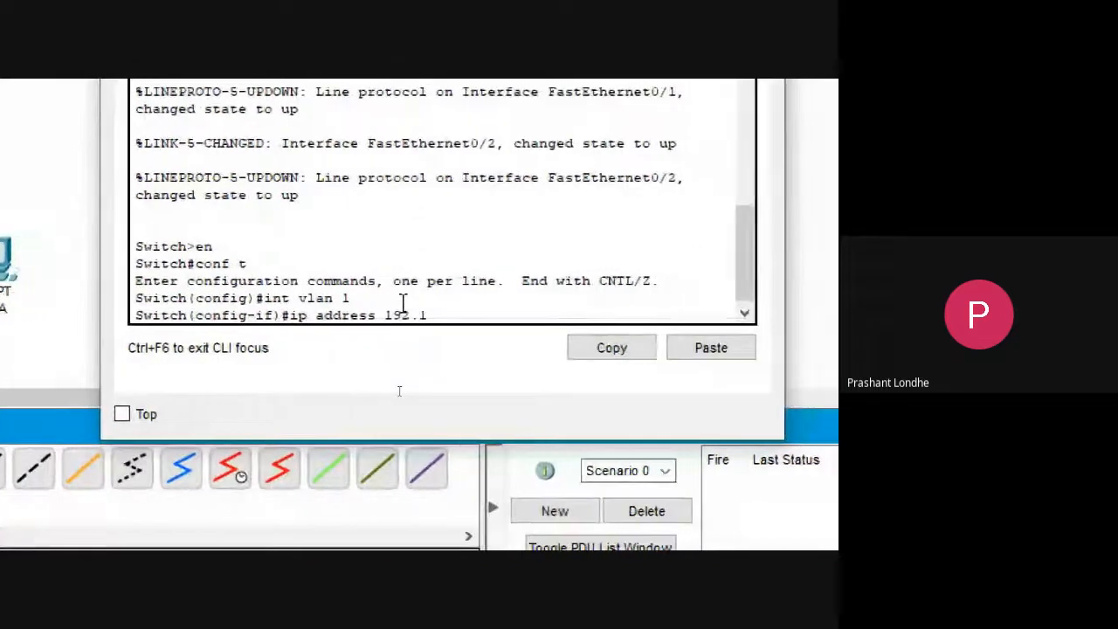
type("30.11 ")
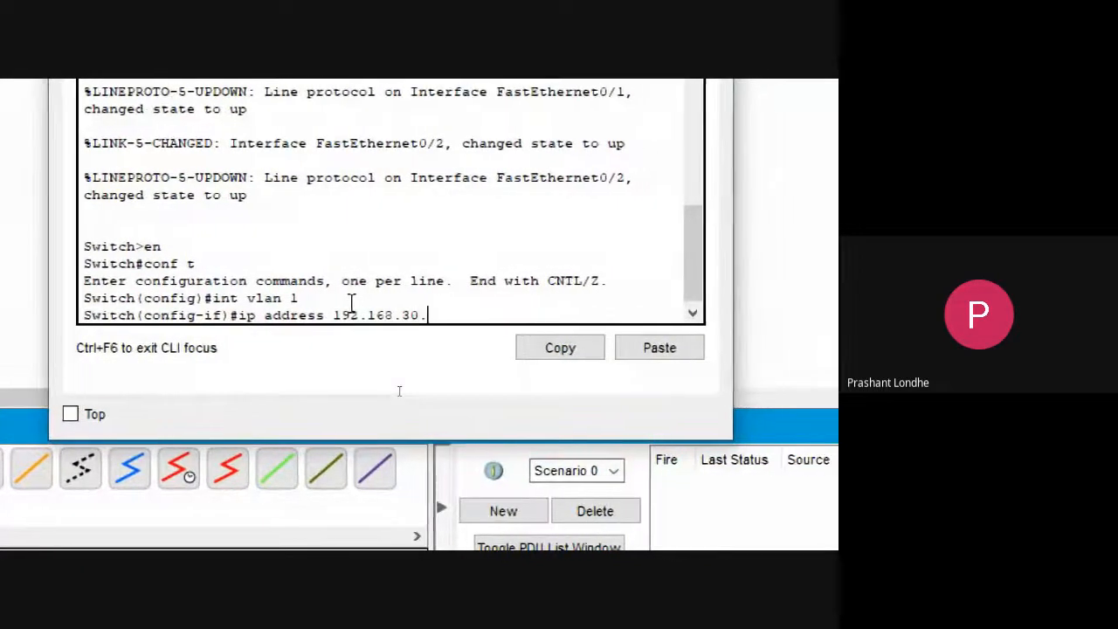
type("255.255.")
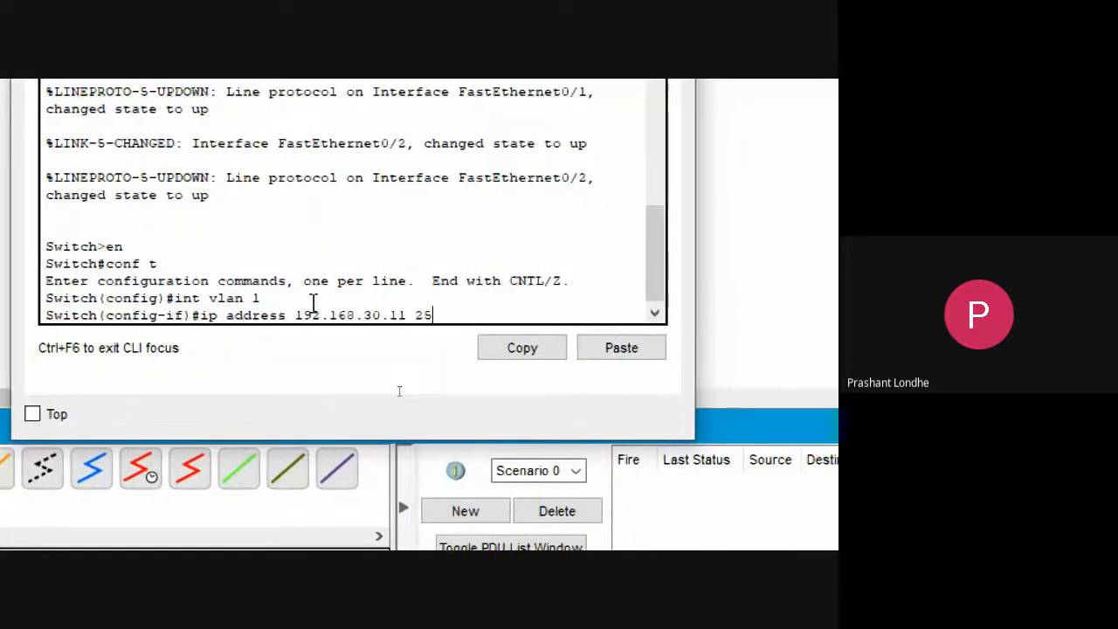
type("255.0.")
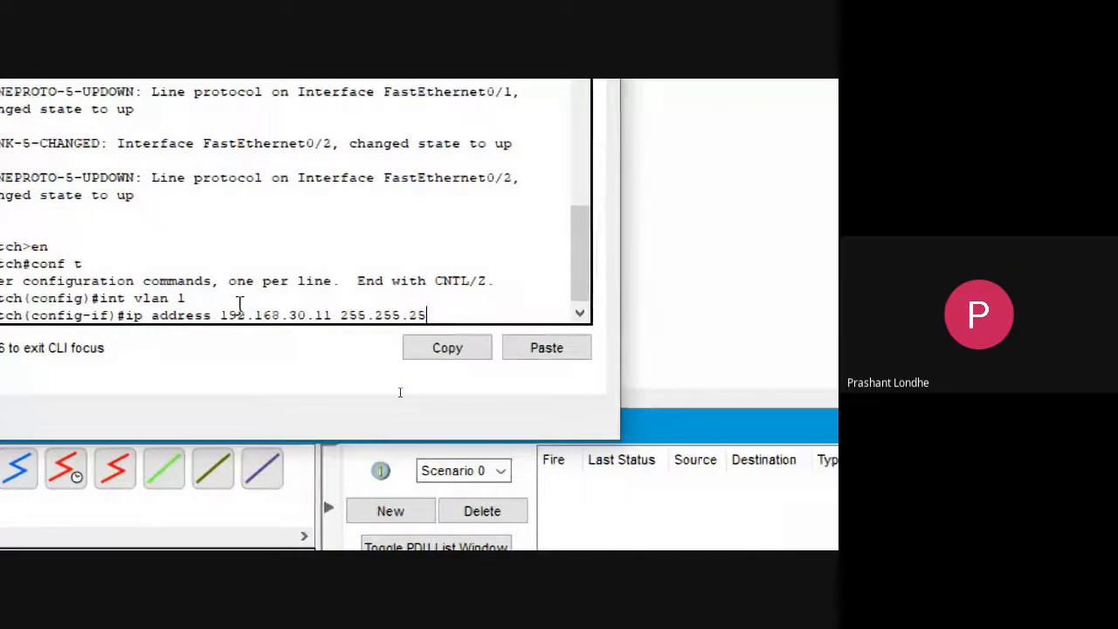
key("Return")
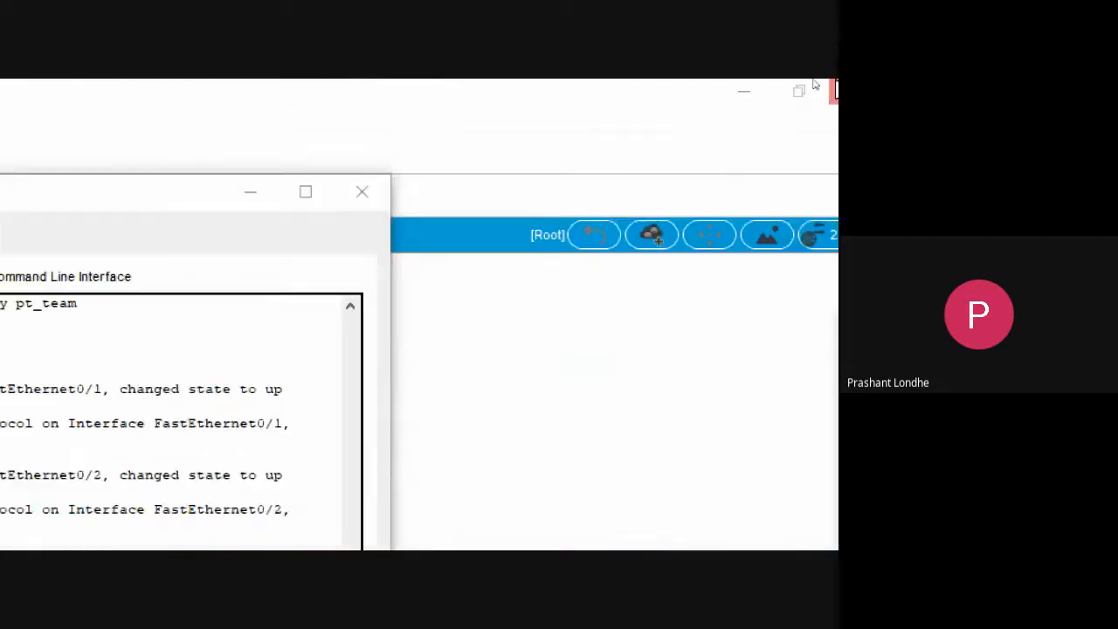
- Minimize the open windows, reset the screen magnification to 100% and bring S2's command line back to the front
left_click(262, 191)
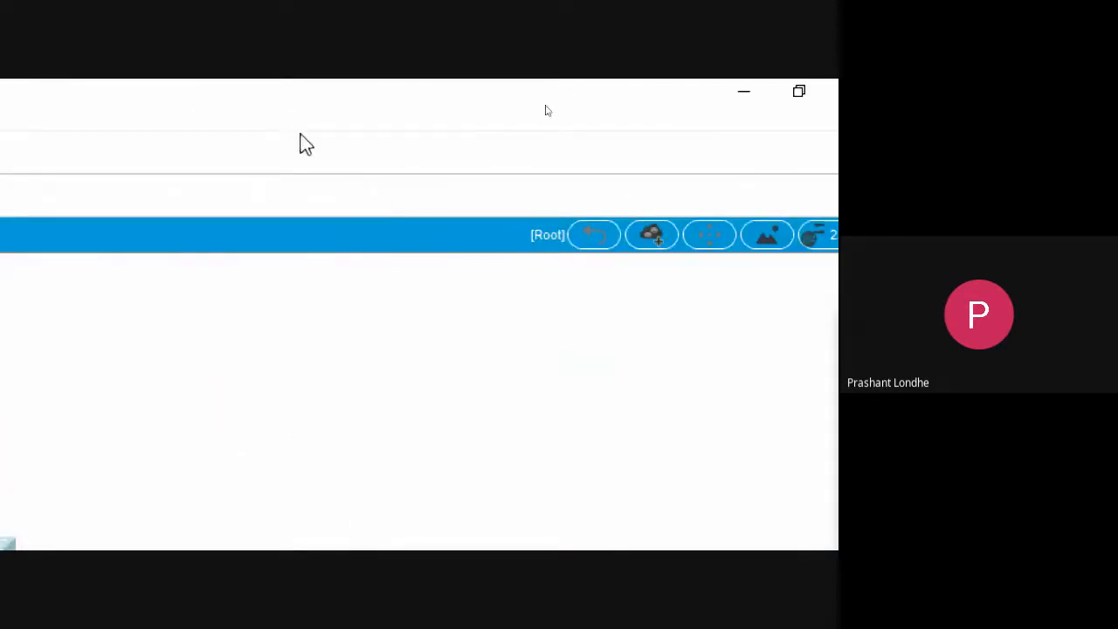
left_click(672, 96)
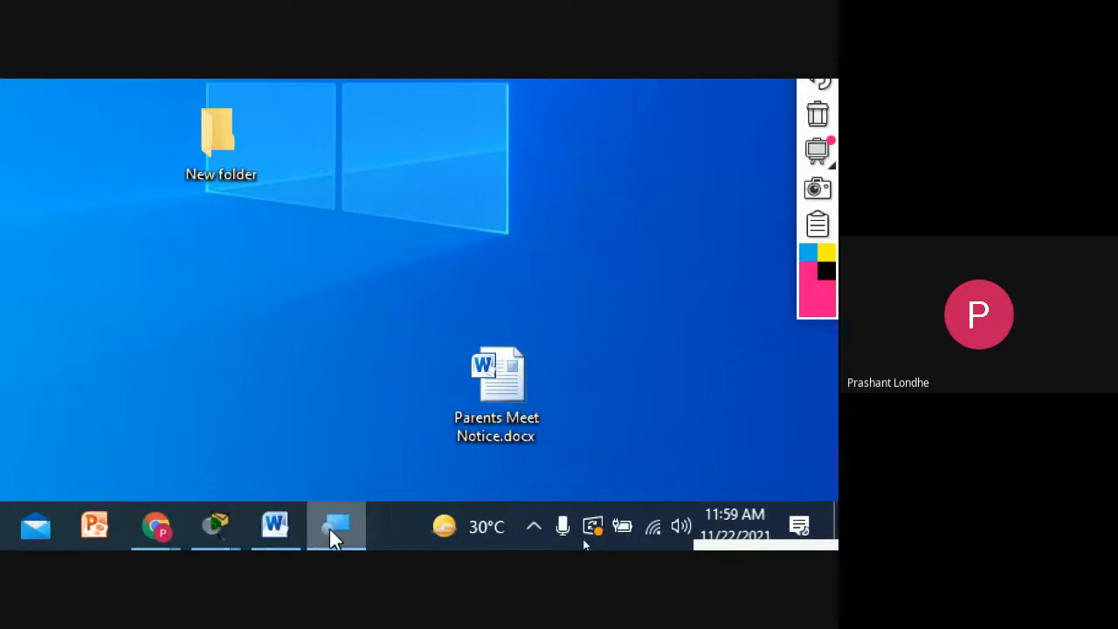
right_click(333, 529)
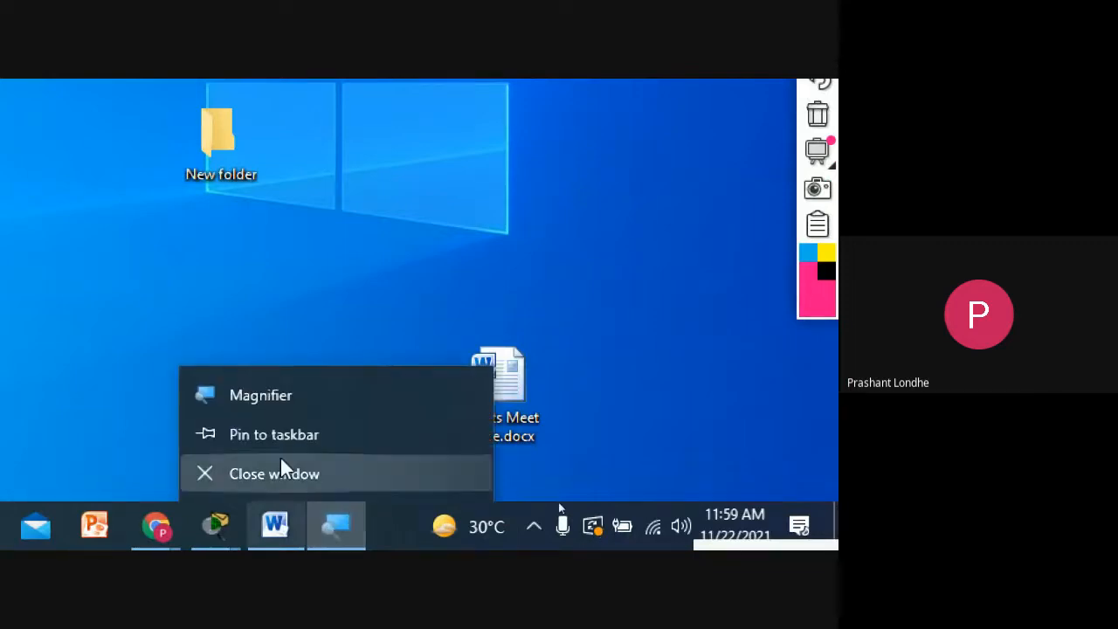
left_click(261, 398)
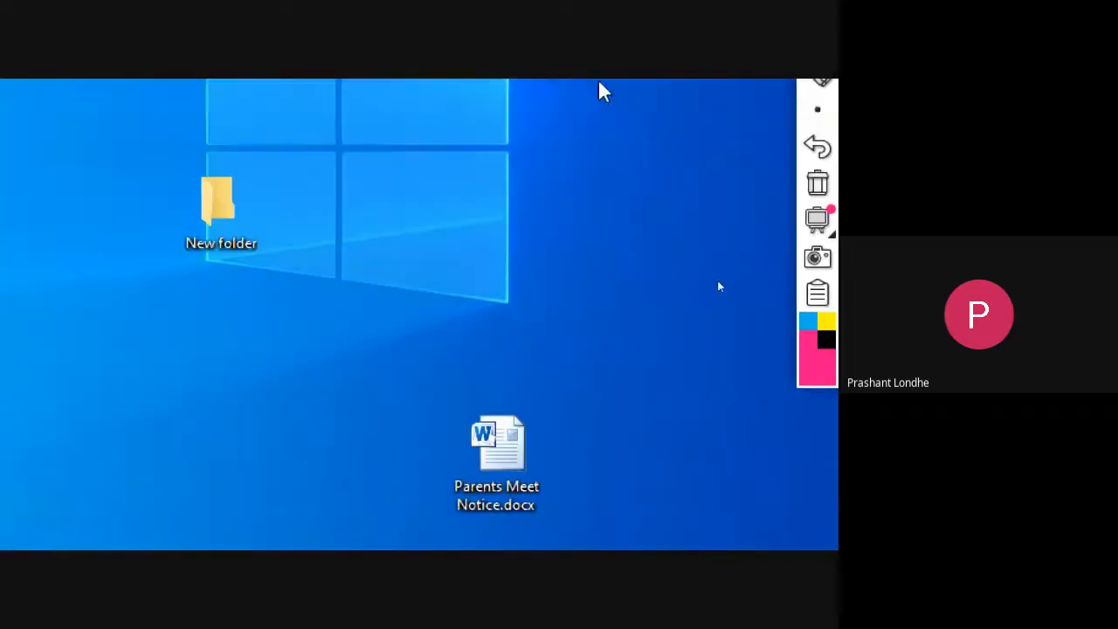
left_click(355, 175)
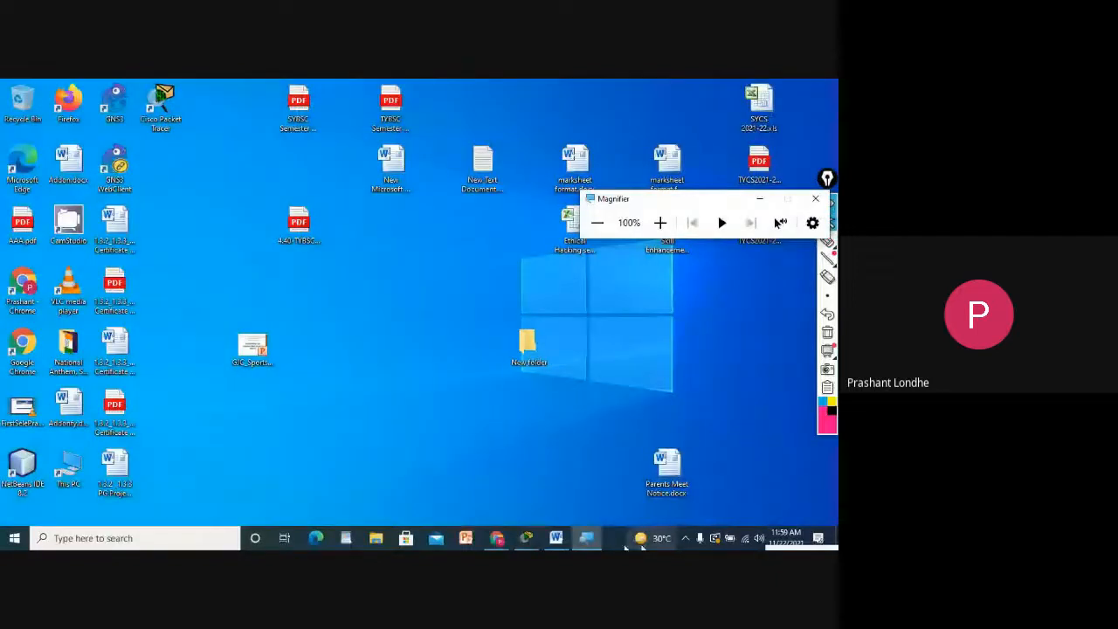
mouse_move(528, 538)
left_click(472, 462)
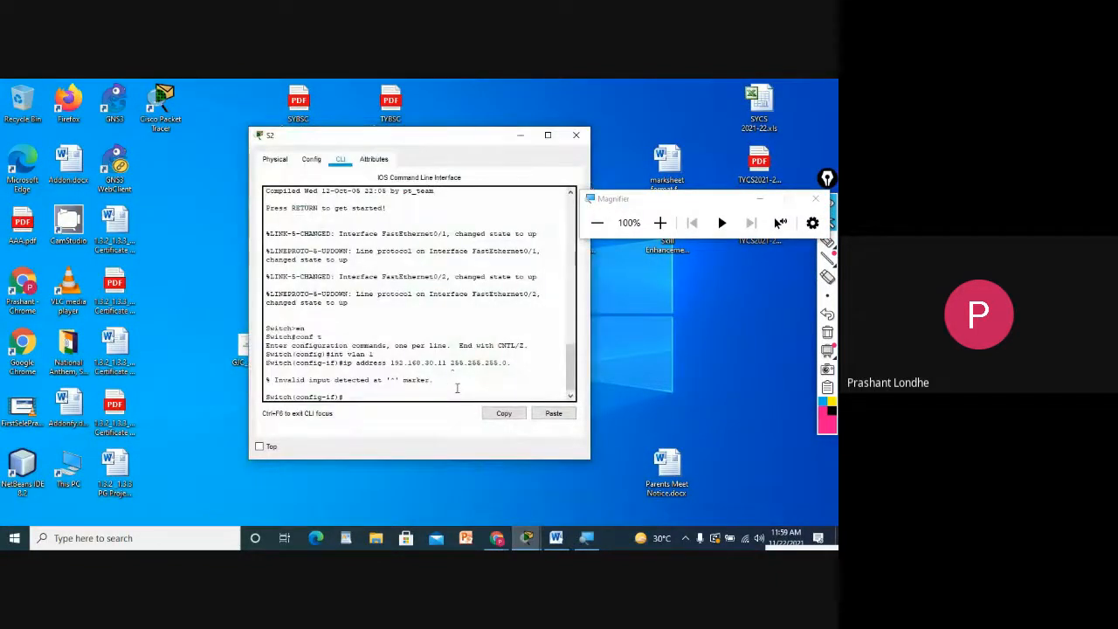
- Try running the same VLAN 1 address command again on S2
key("Up")
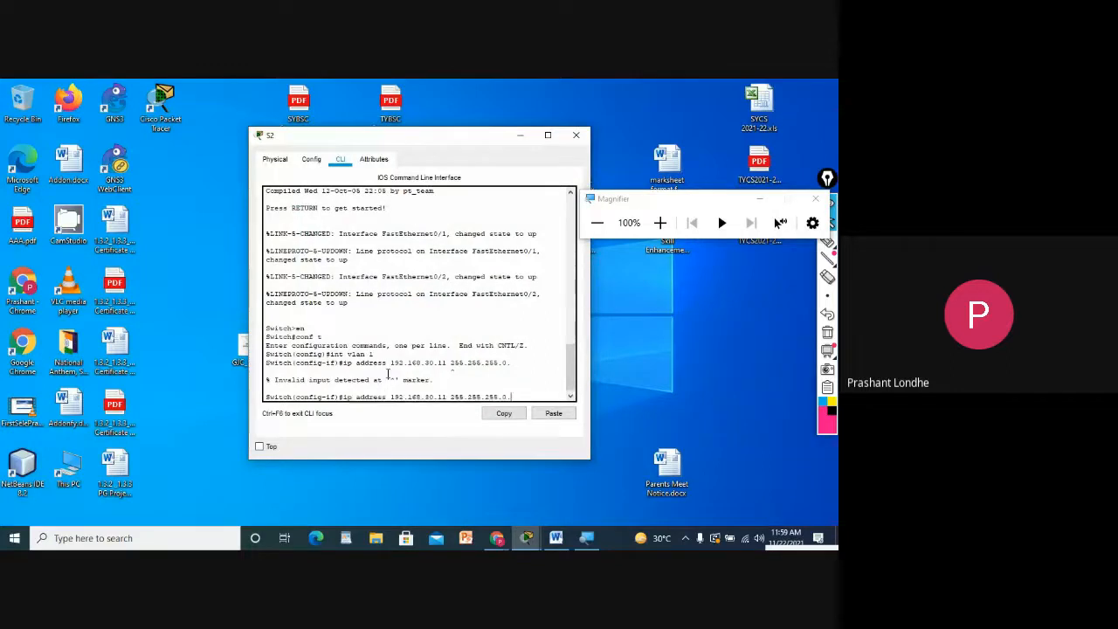
key("Return")
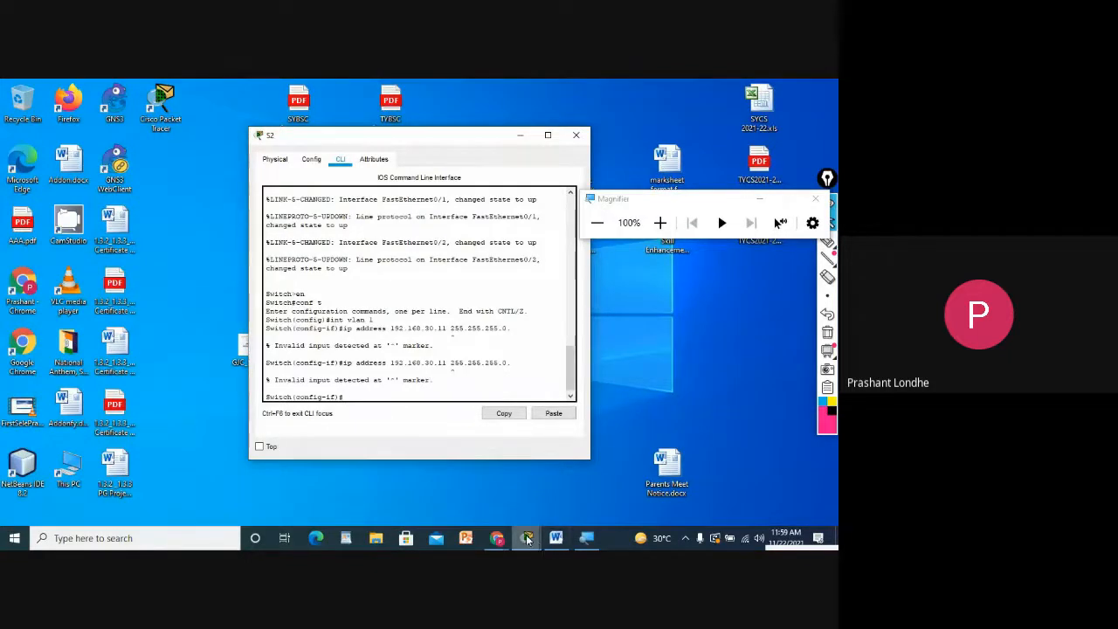
- Open S1's command line and copy its command ip address 192.168.10.11 255.255.255.0
mouse_move(526, 539)
left_click(482, 489)
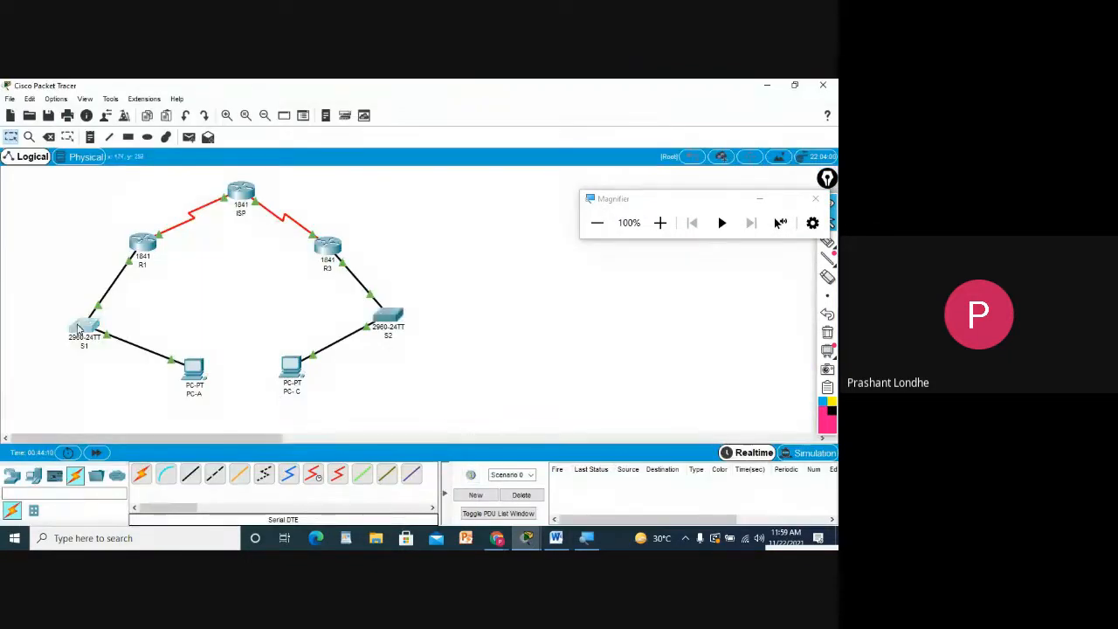
left_click(80, 328)
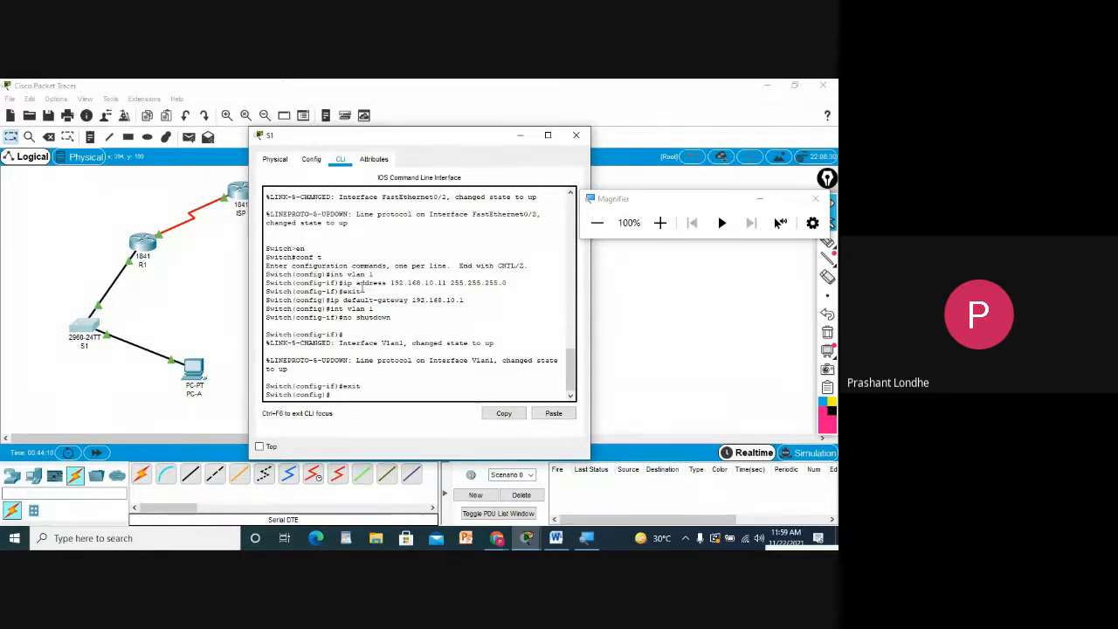
left_click_drag(344, 284, 506, 283)
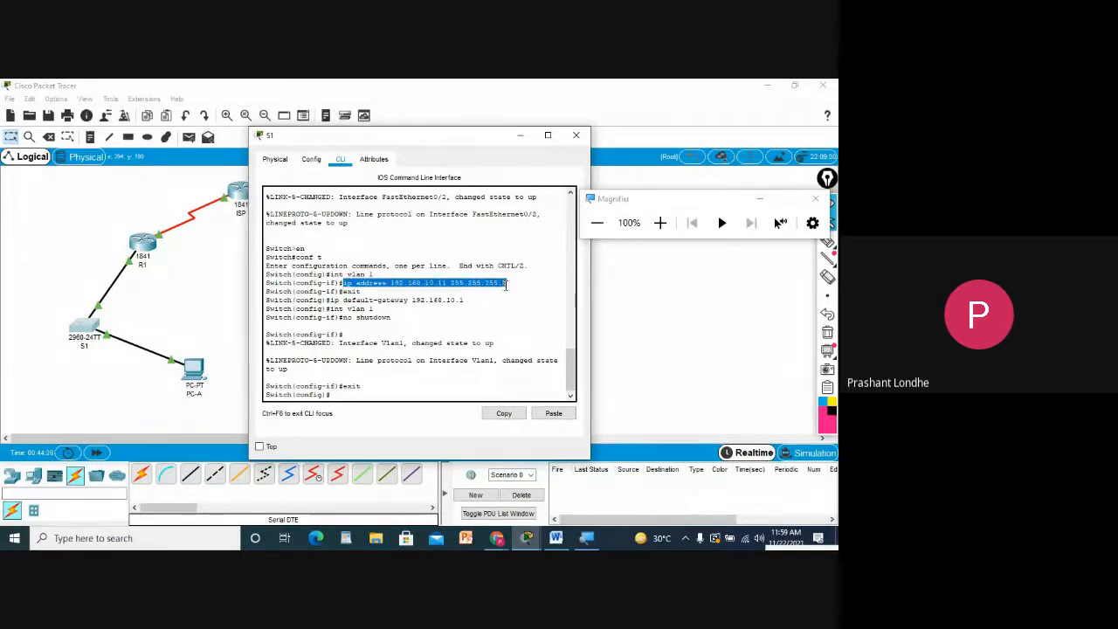
left_click(504, 413)
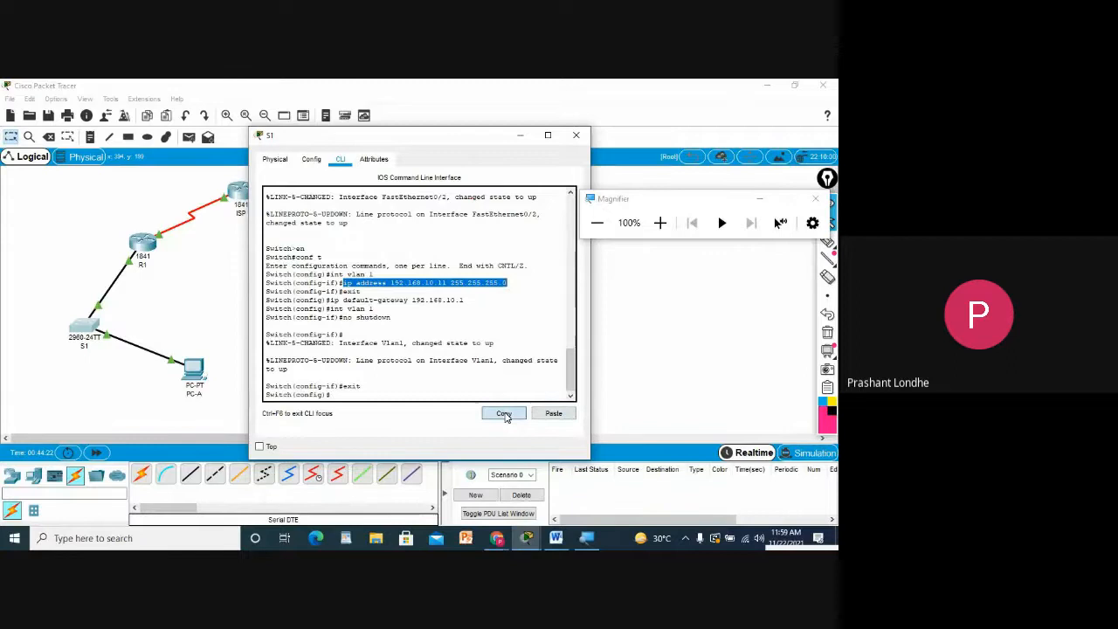
- Paste and run the copied command ip address 192.168.10.11 255.255.255.0 on S2's VLAN 1, and exit interface configuration
left_click(578, 543)
mouse_move(526, 538)
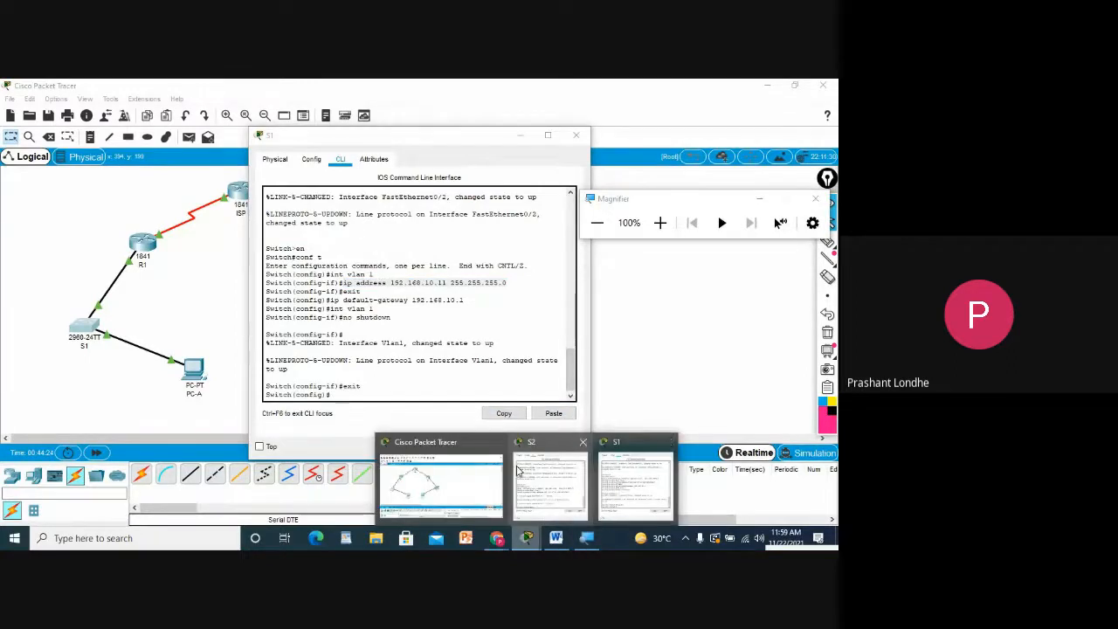
left_click(635, 478)
right_click(360, 397)
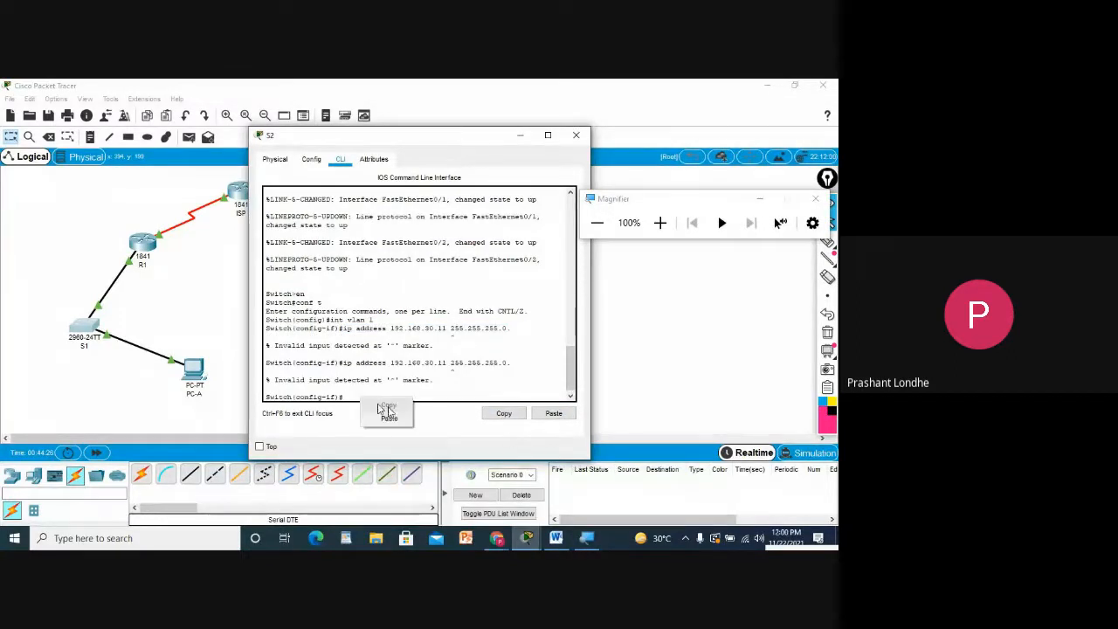
left_click(401, 420)
key("Return")
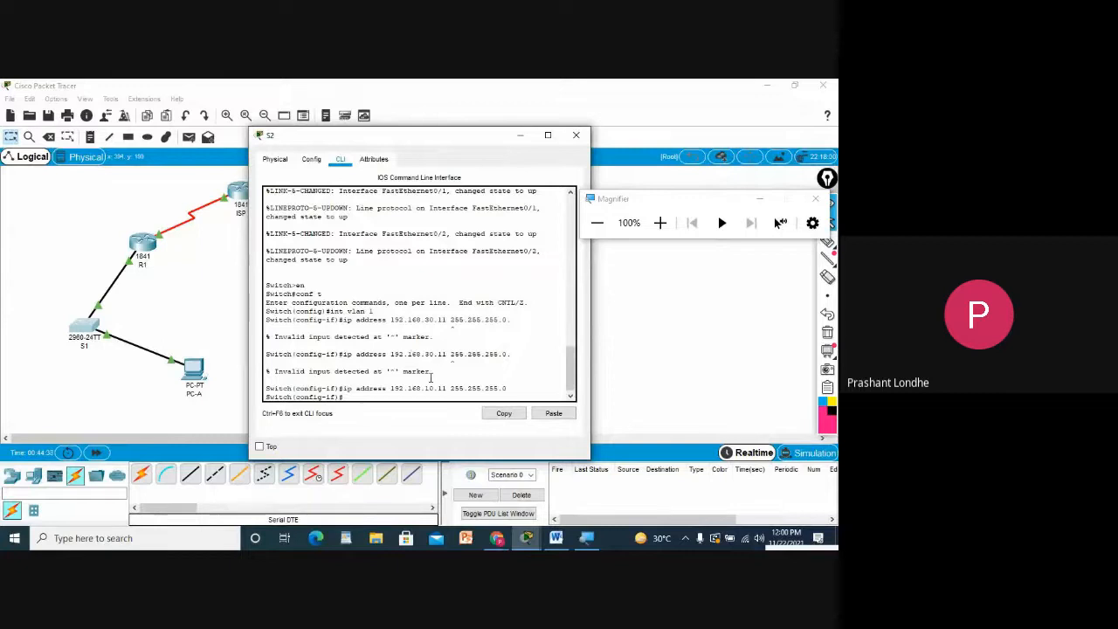
type("t")
key("Return")
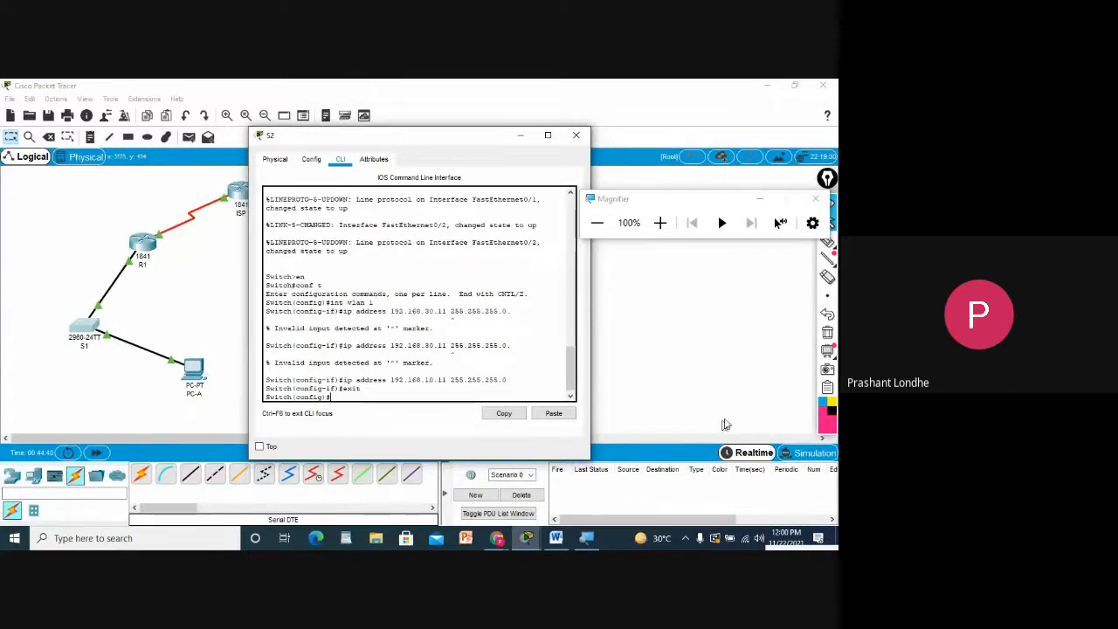
- Magnify the screen and set S2's default gateway to 192.168.30.1
left_click(660, 222)
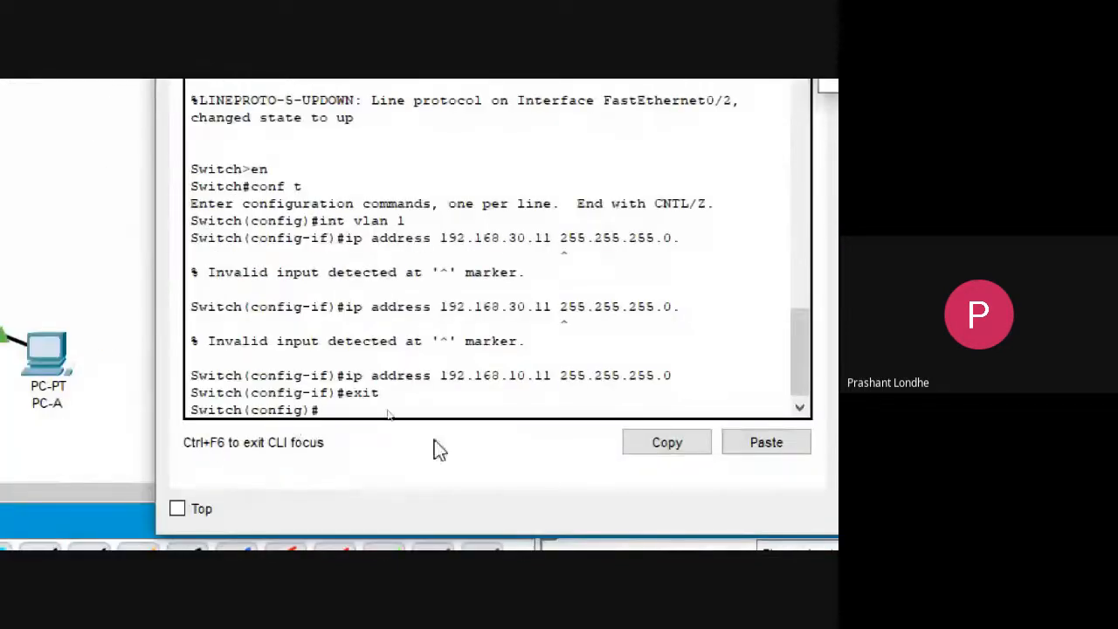
type("ip ")
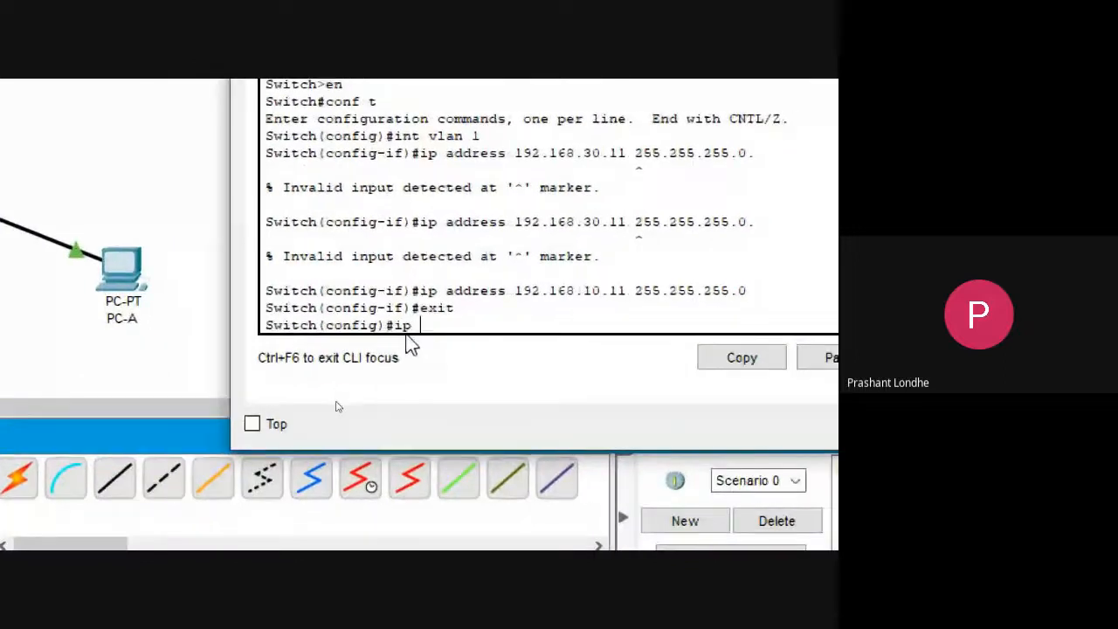
type("default-")
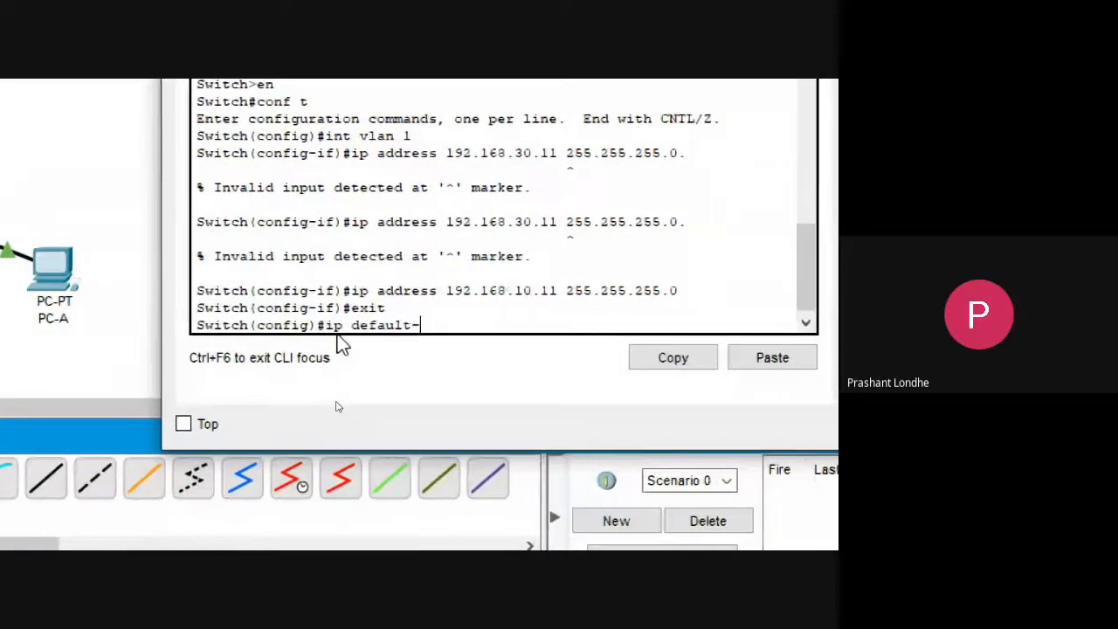
type("gateway 192")
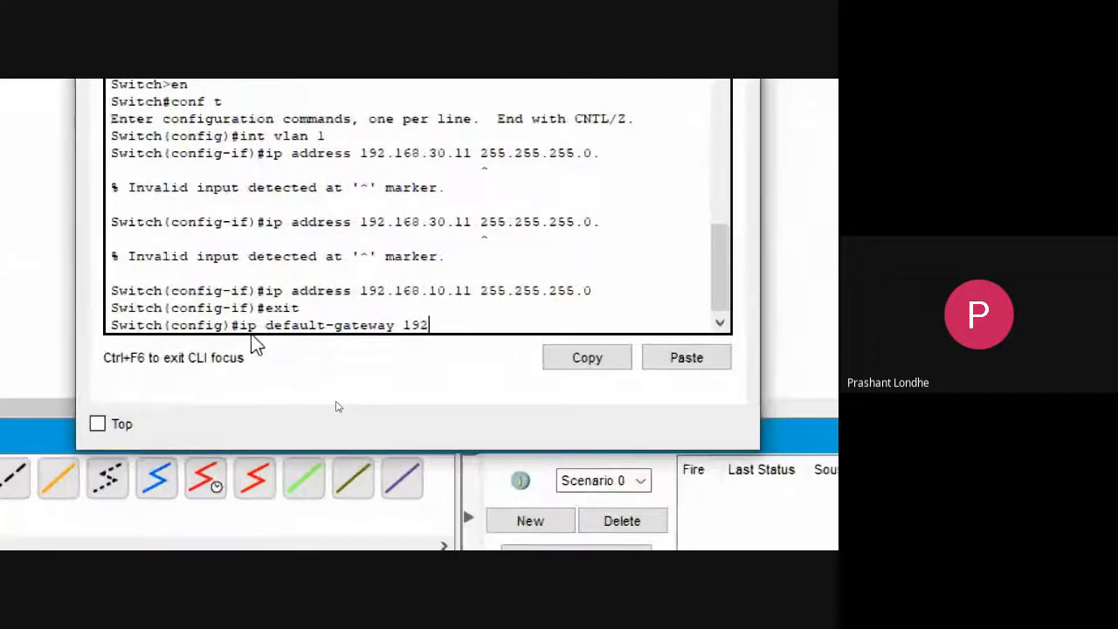
type(".168.30")
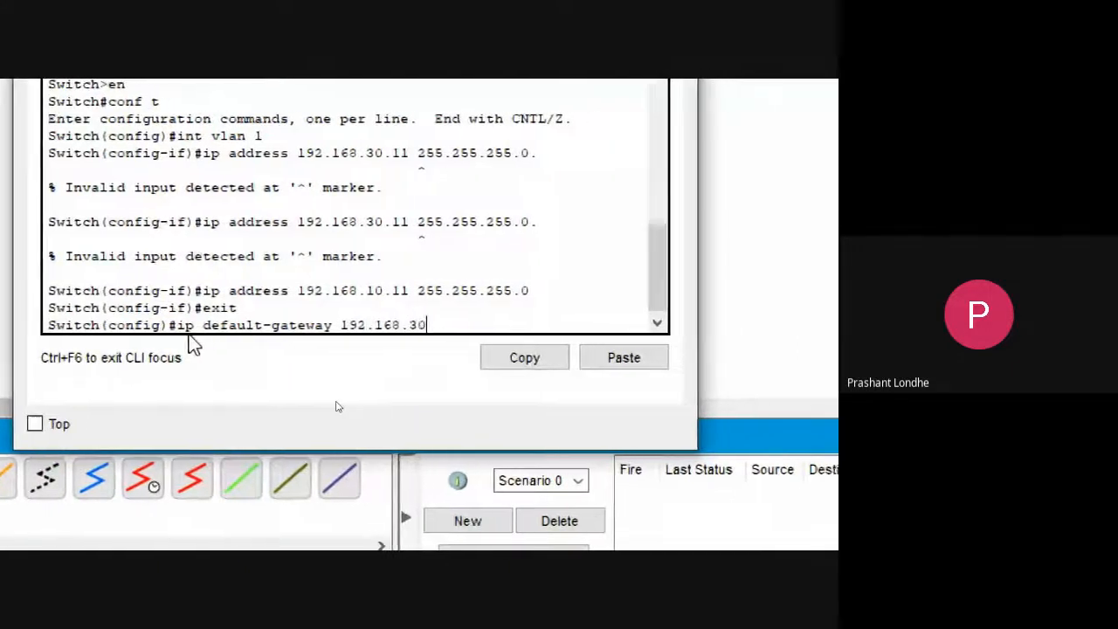
type(".1")
key("Return")
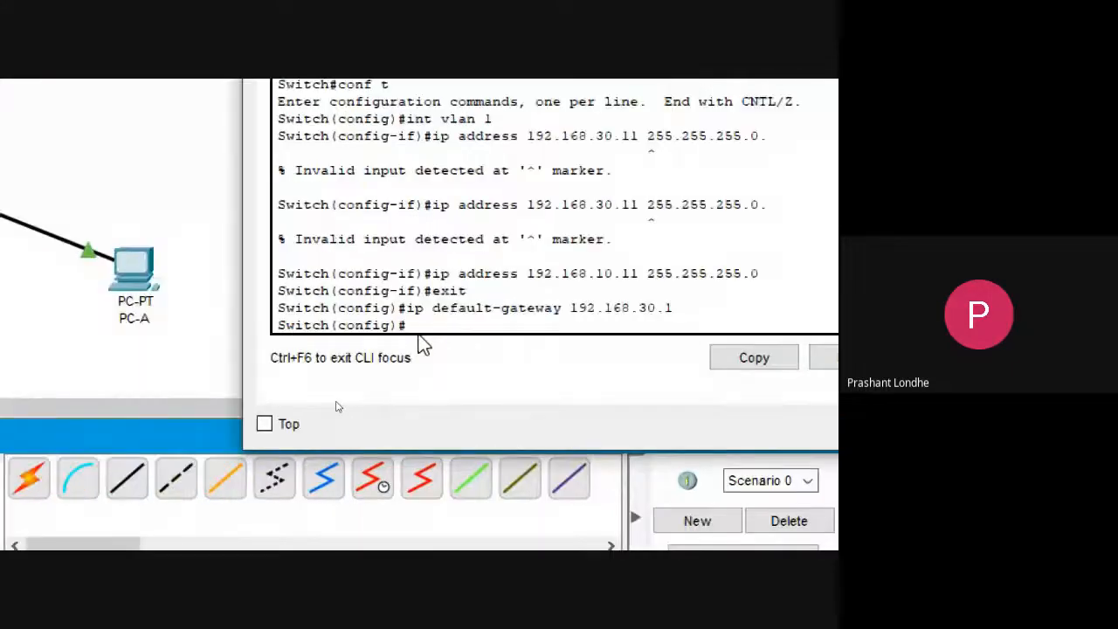
- Enable interface VLAN 1 on S2 with no shutdown and exit its interface configuration
key("Up")
key("Up")
key("Up")
key("Up")
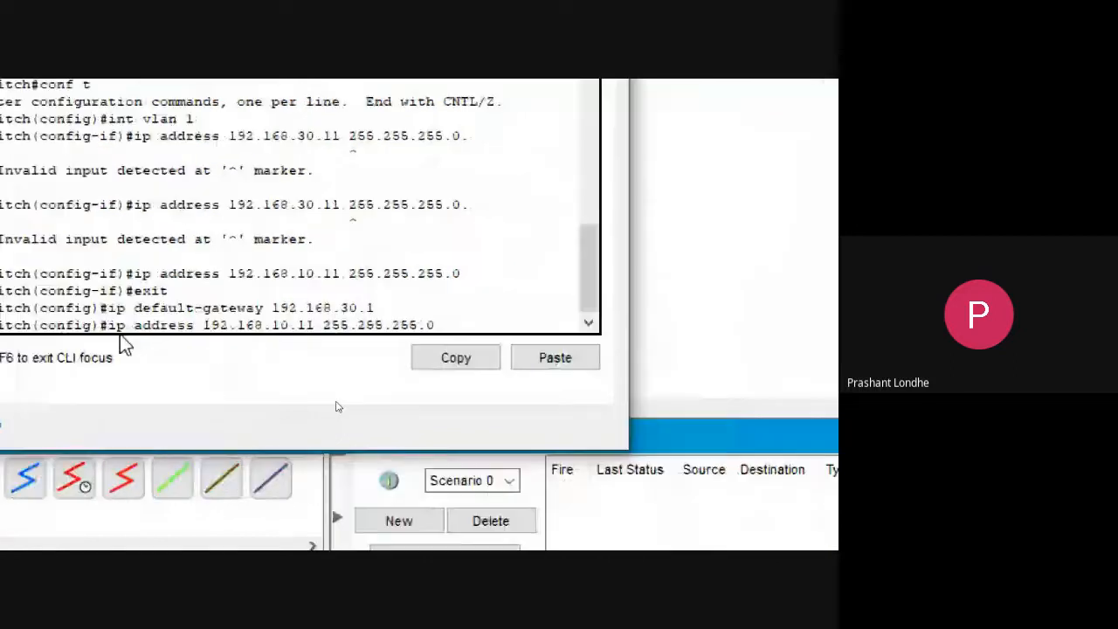
key("Up")
key("Return")
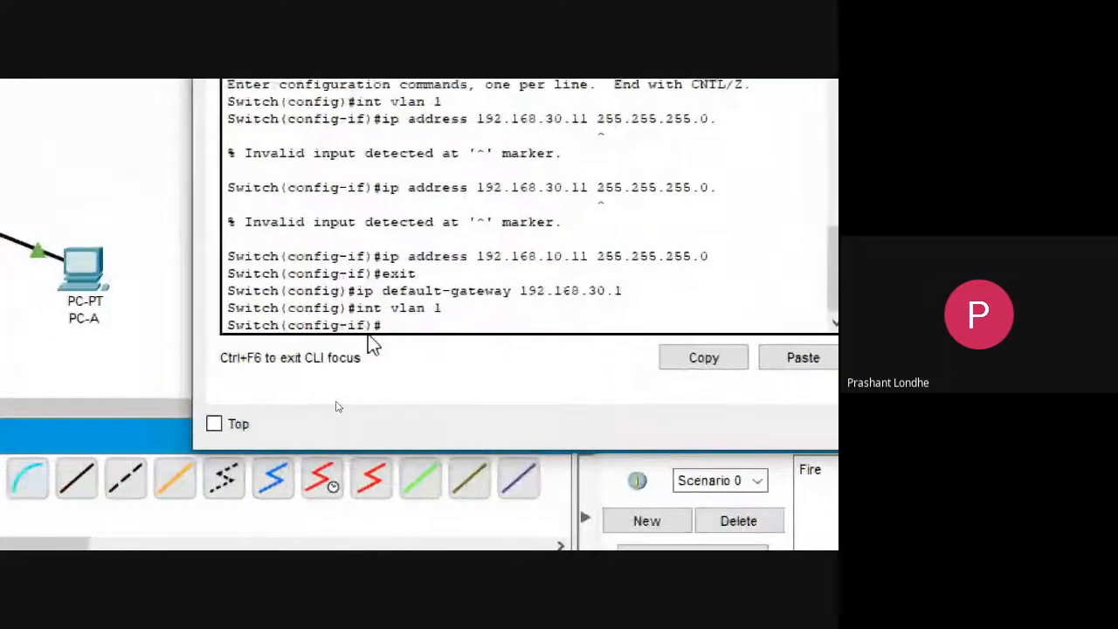
type("no shutdo")
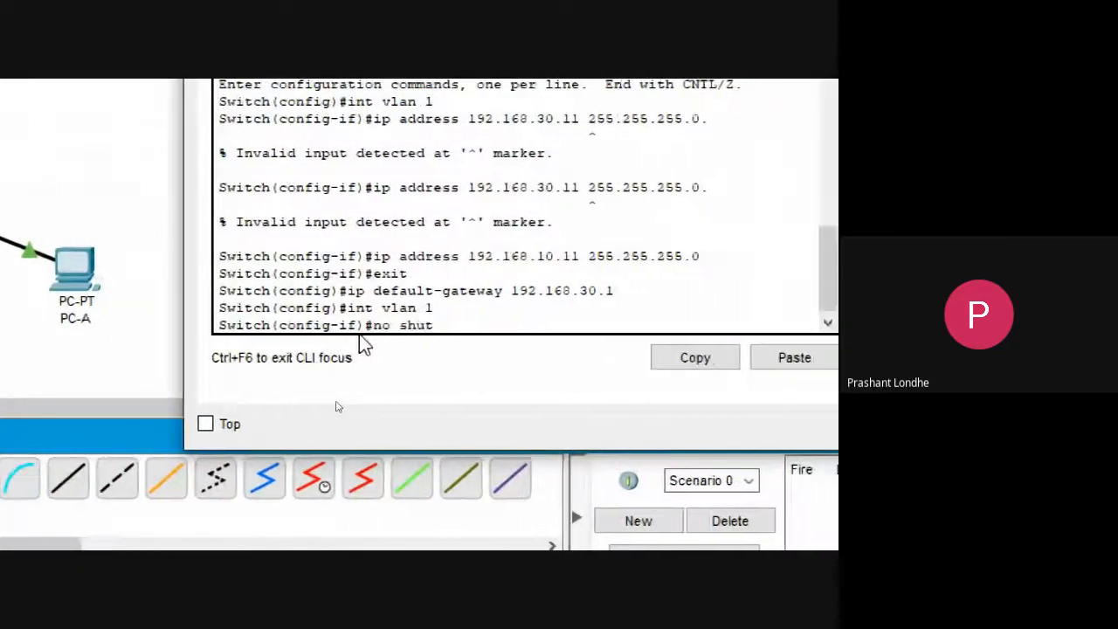
type("wn")
key("Return")
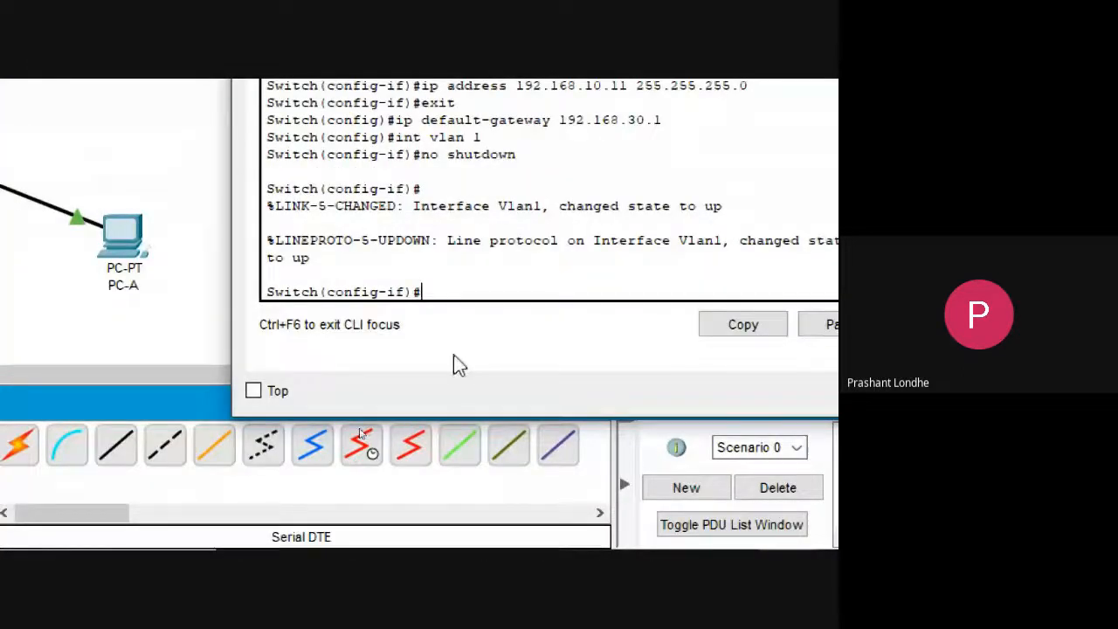
type("exit")
key("Return")
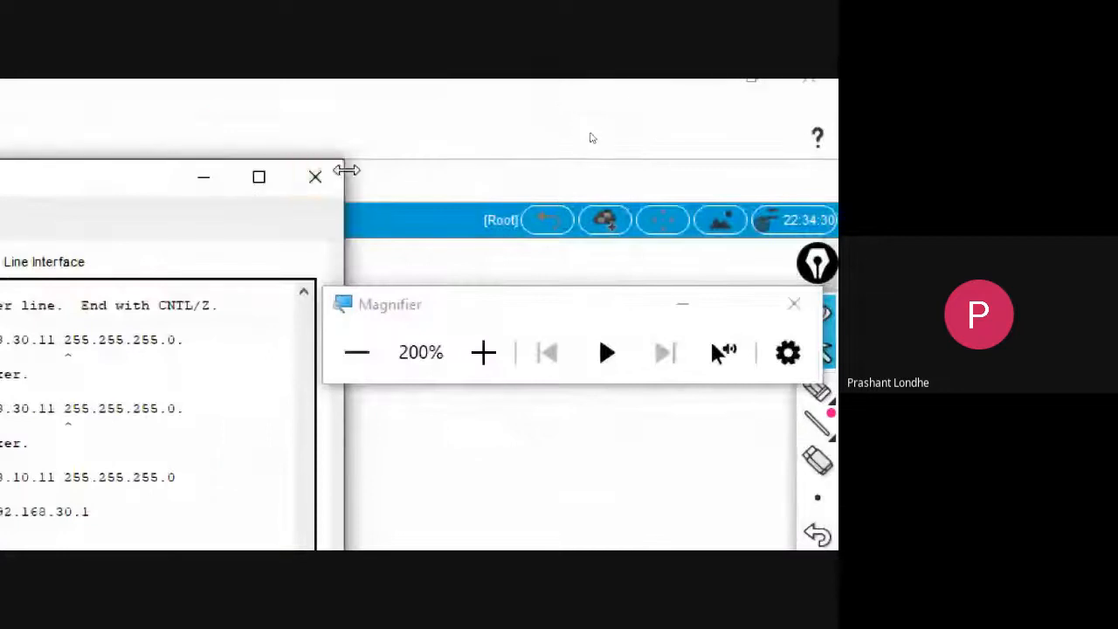
- Reset the screen magnification to 100% and switch to the Addressing Table in Word
left_click(350, 358)
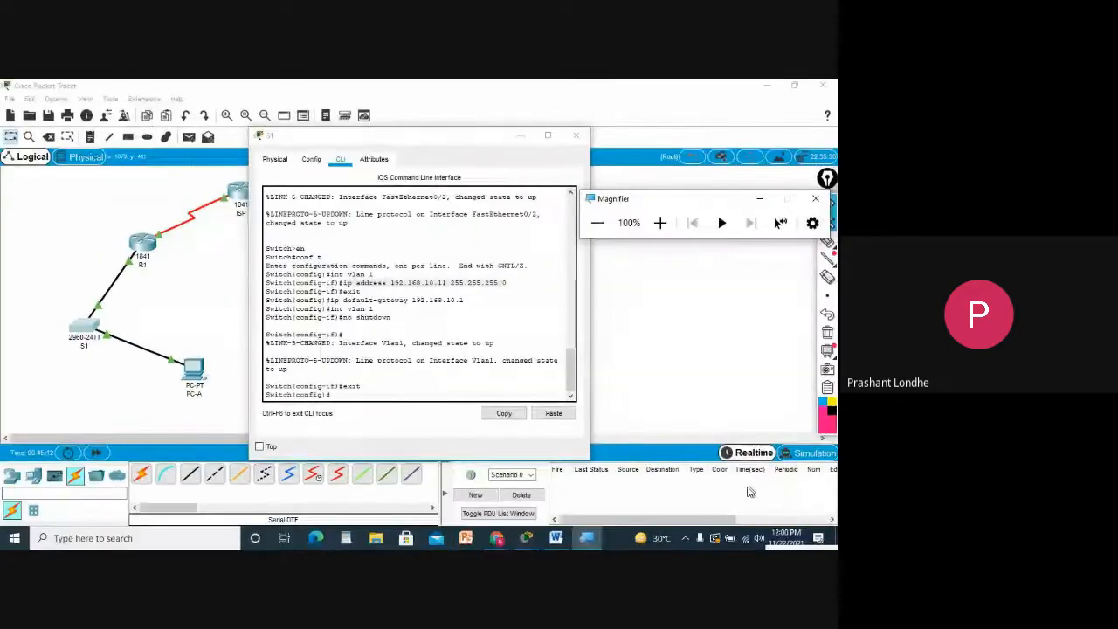
left_click(552, 545)
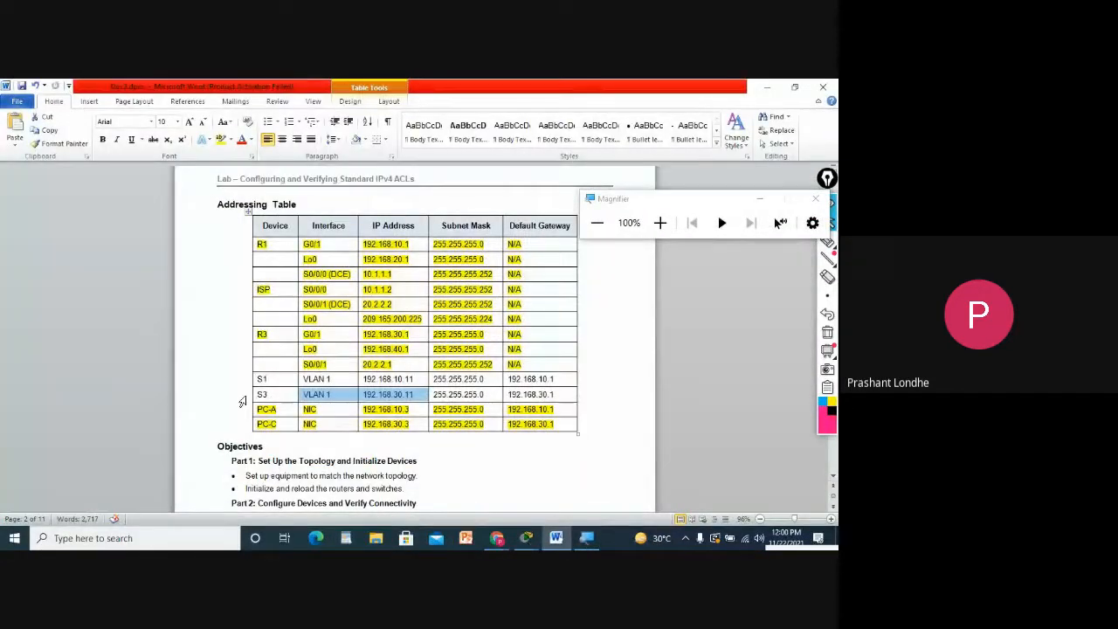
- Highlight the S3 and S1 rows of the Addressing Table in yellow
left_click(244, 397)
left_click(220, 141)
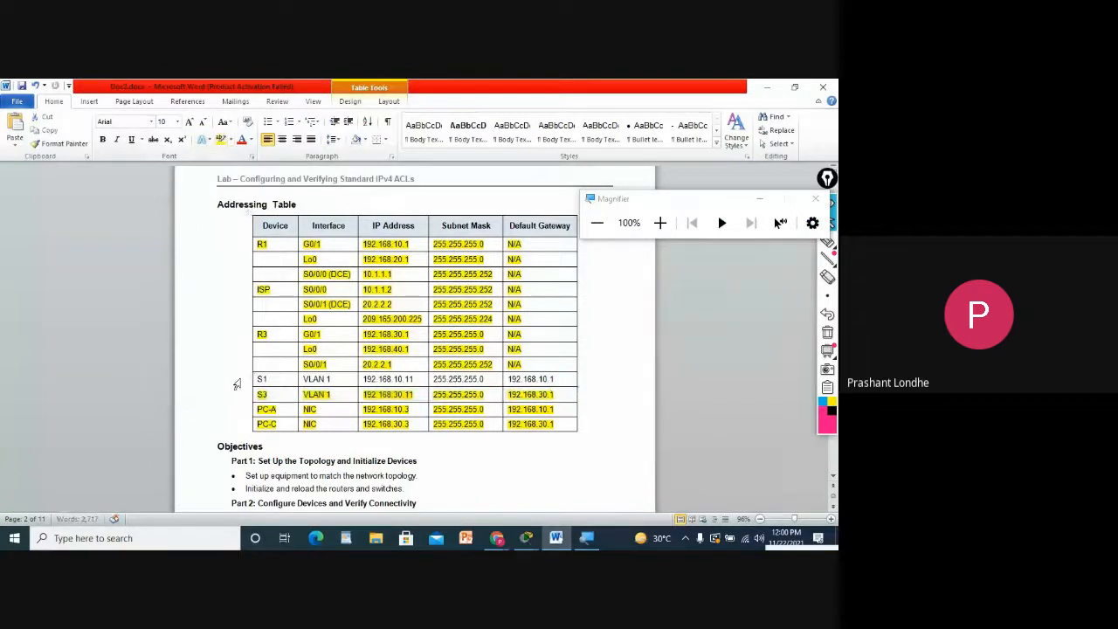
left_click(237, 379)
left_click(222, 140)
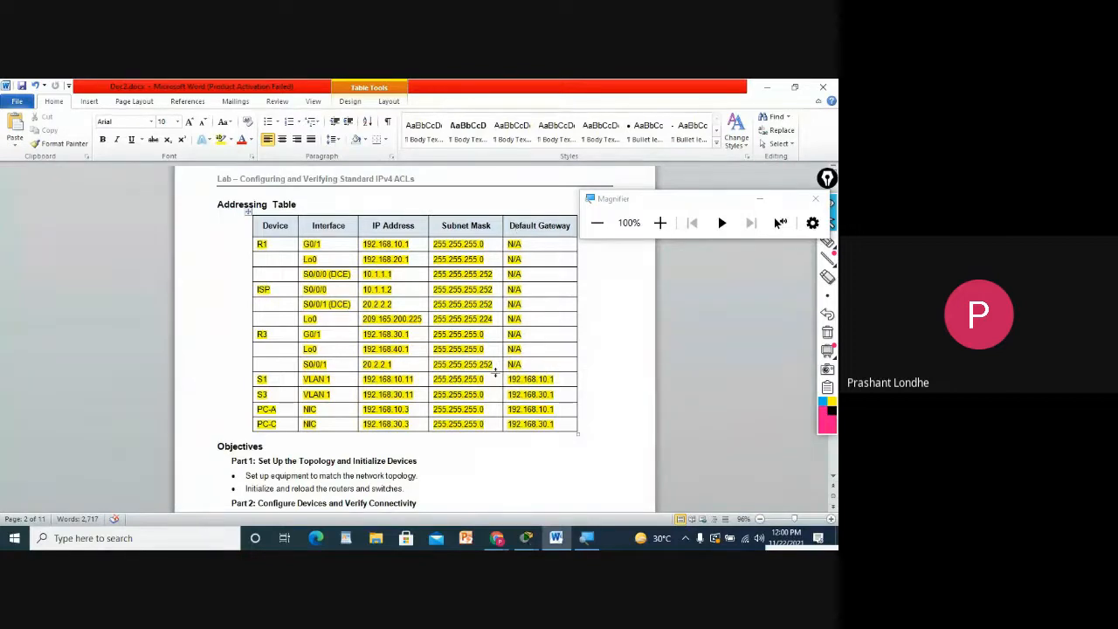
- Skim the lab document down to Part 2, switch to Cisco Packet Tracer and close the S1 switch window
scroll(495, 373, "down", 1)
scroll(495, 373, "down", 4)
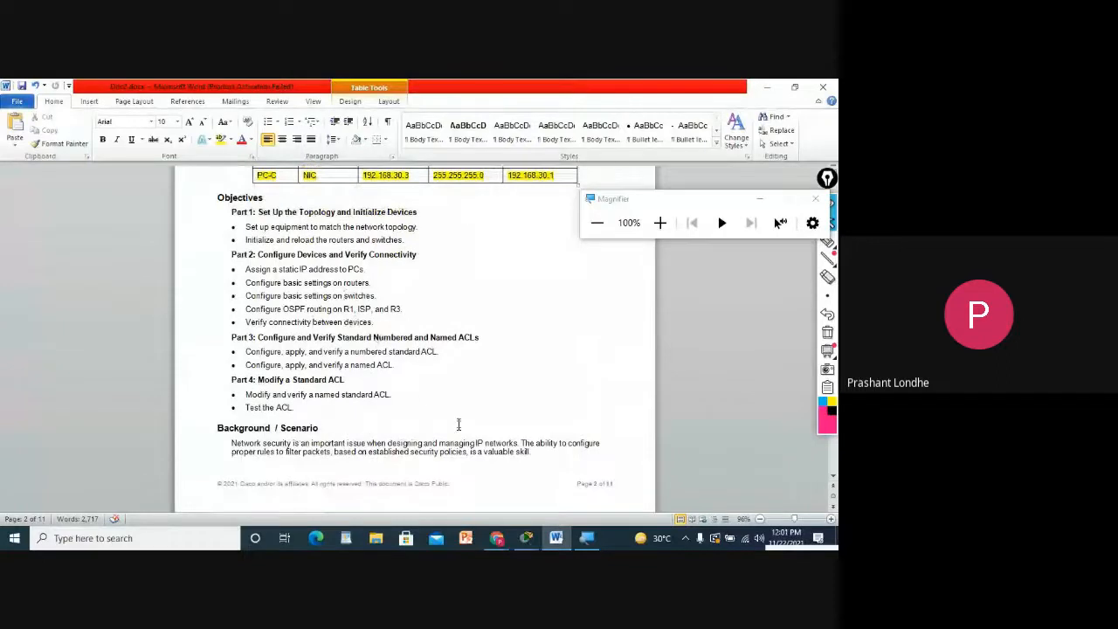
scroll(458, 424, "down", 8)
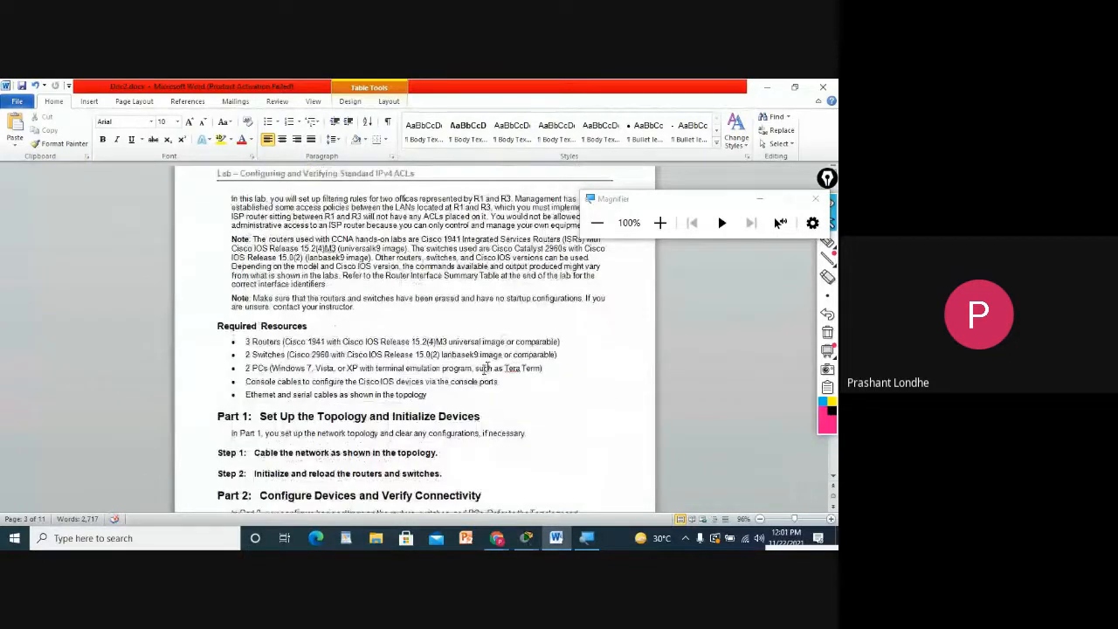
scroll(486, 341, "down", 6)
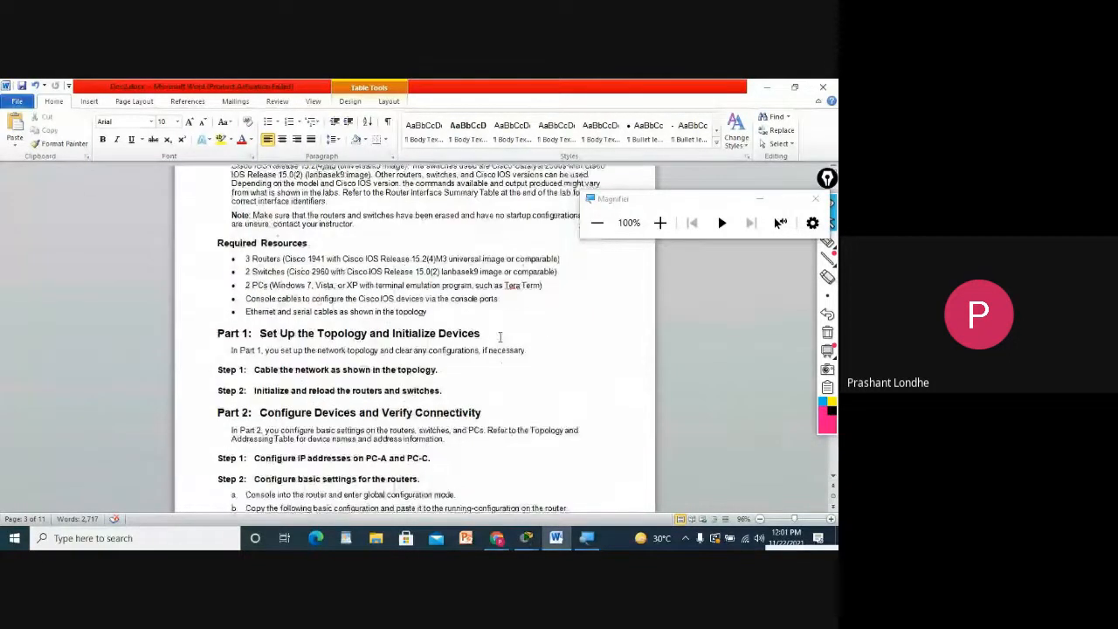
scroll(504, 336, "up", 1)
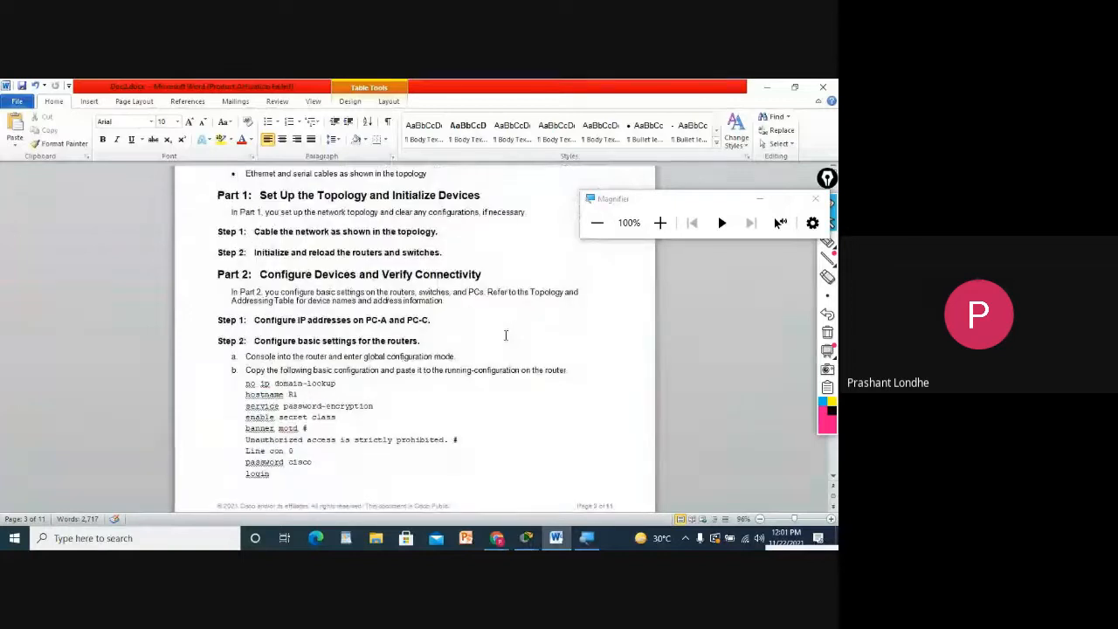
key("alt+Tab")
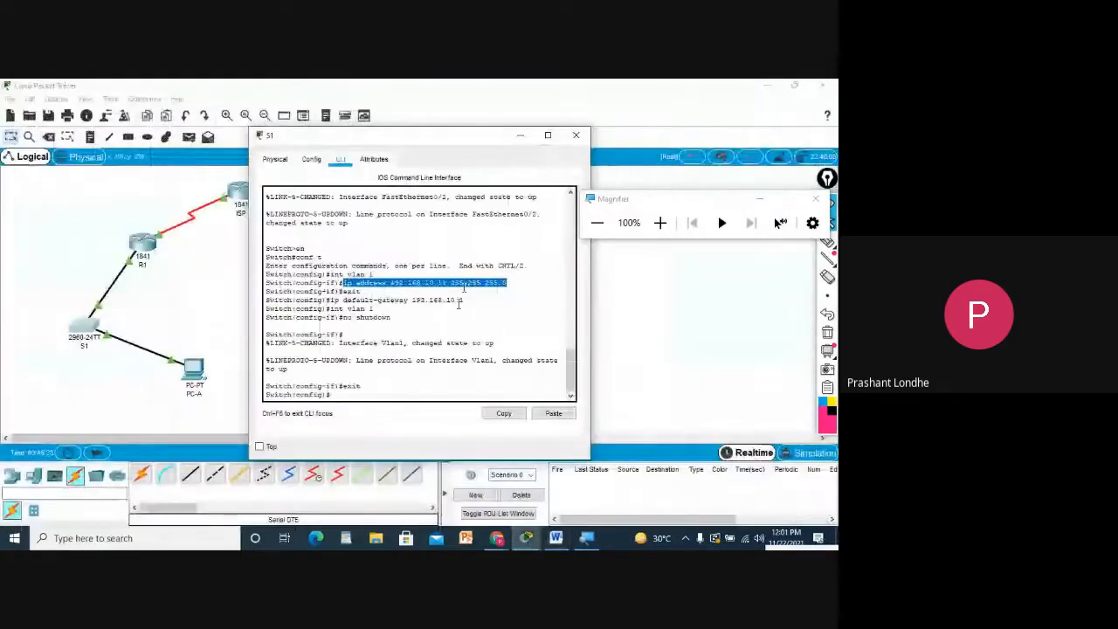
left_click(575, 134)
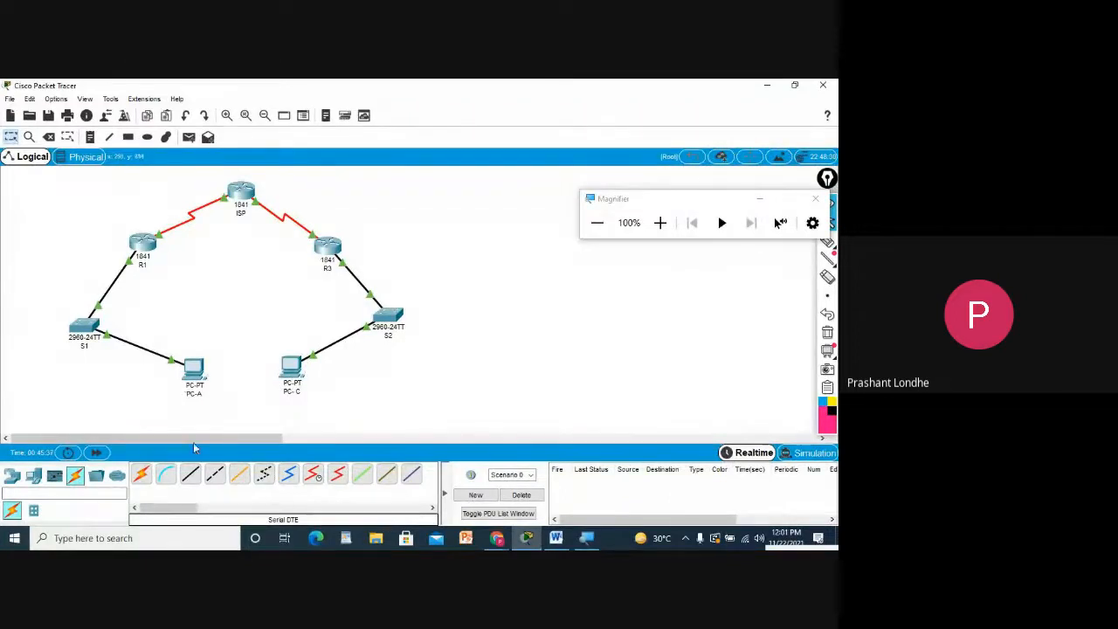
- Open router R1's configuration, magnify the display and enter its RIP routing settings
left_click(145, 248)
left_click(145, 248)
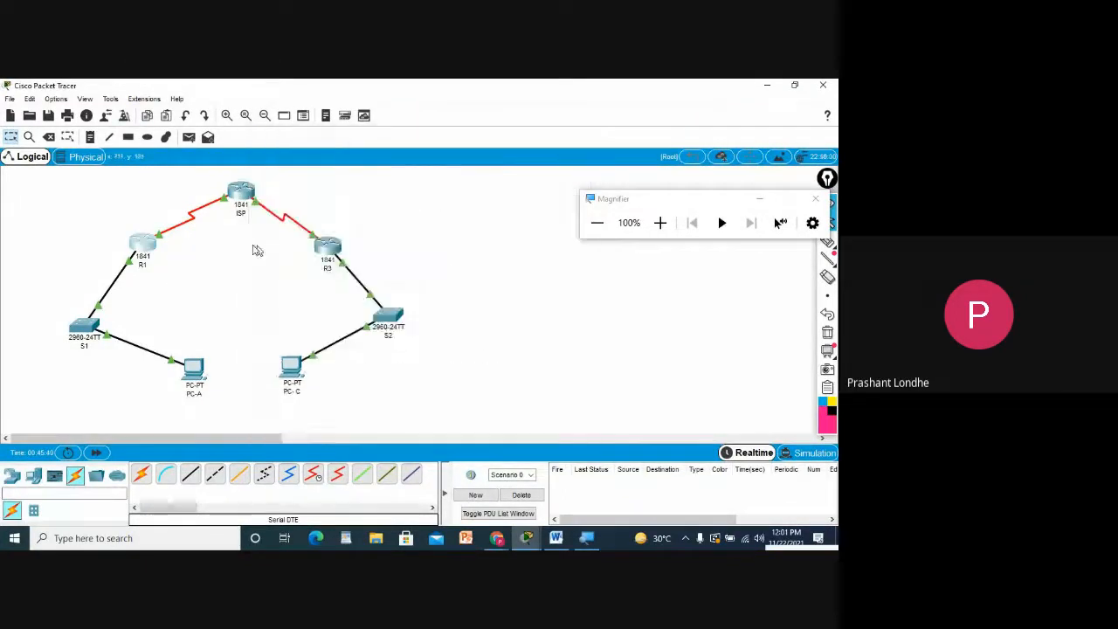
left_click(586, 537)
mouse_move(528, 539)
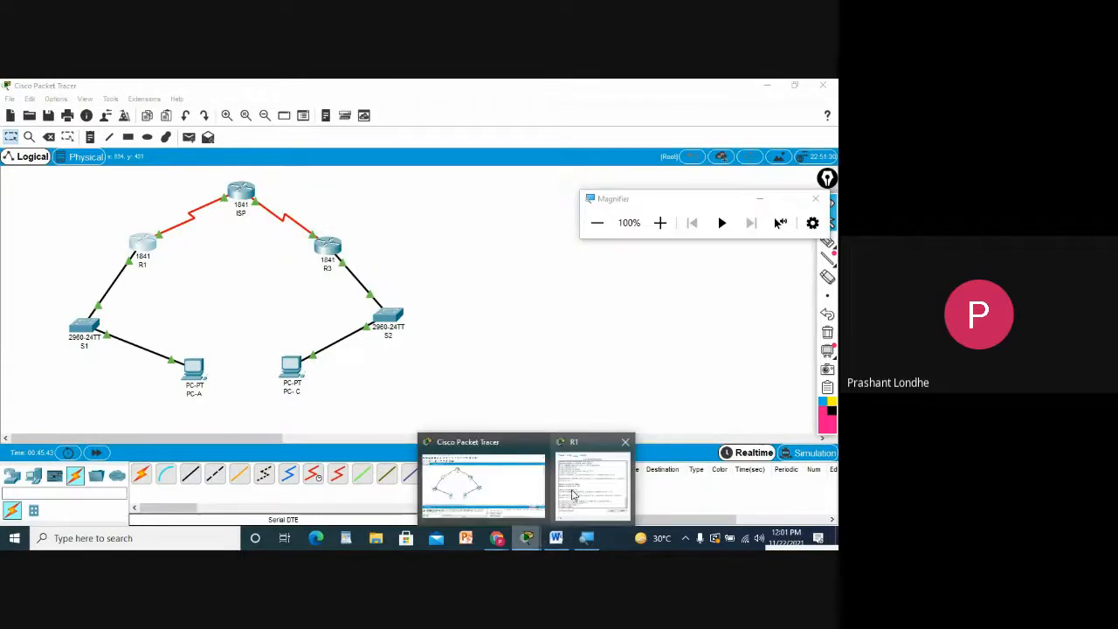
left_click(593, 487)
left_click(314, 160)
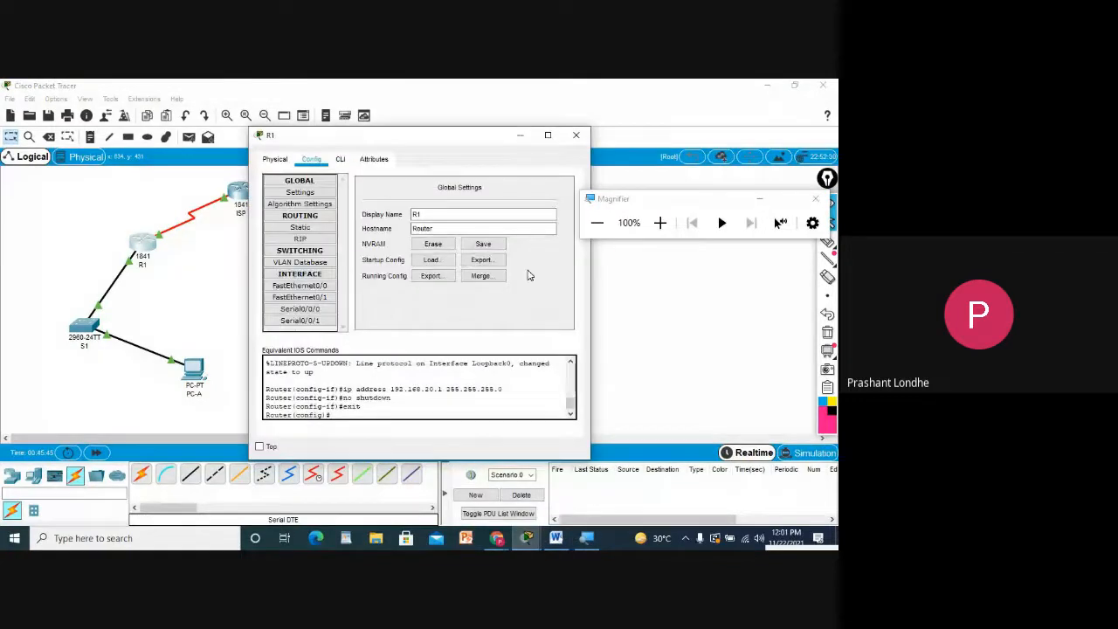
left_click(659, 222)
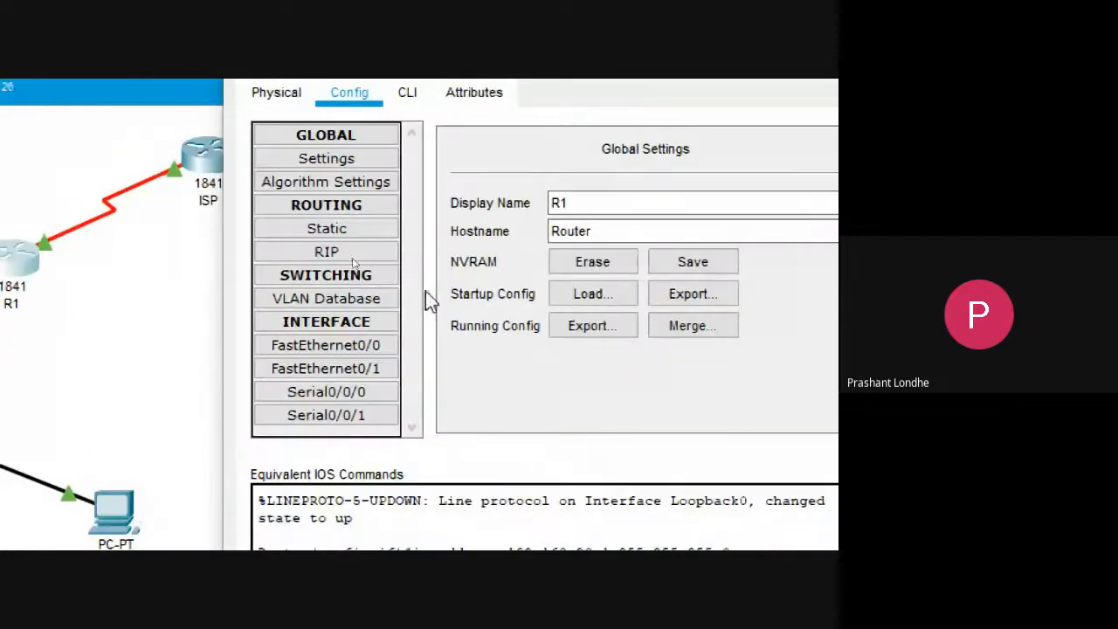
left_click(326, 252)
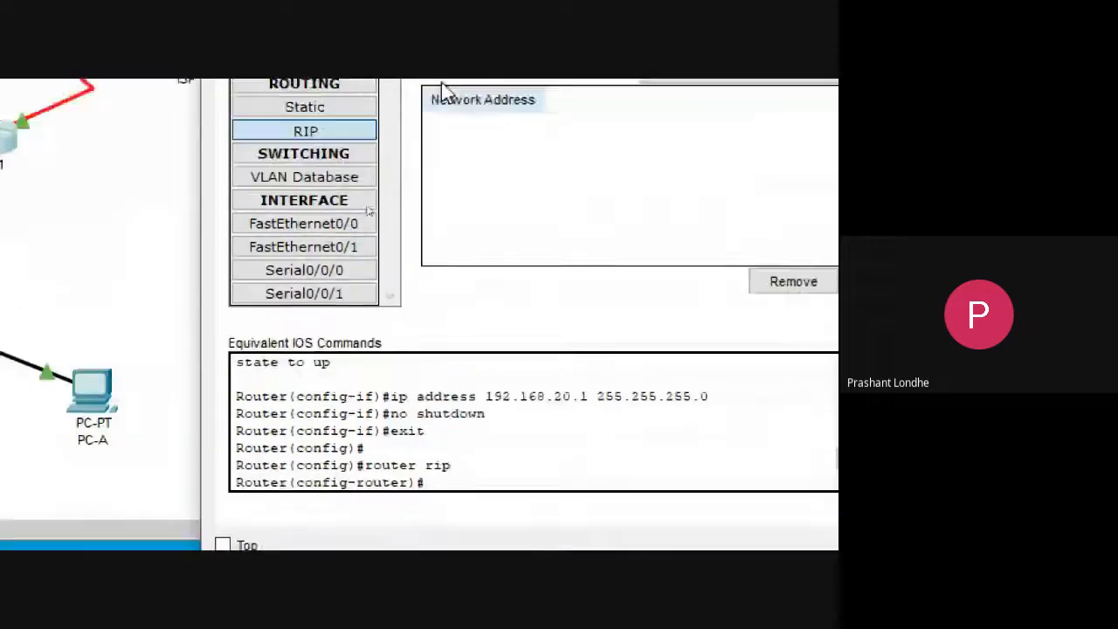
- Set RIP to version 2 on R1 with the command "version 2"
left_click(391, 181)
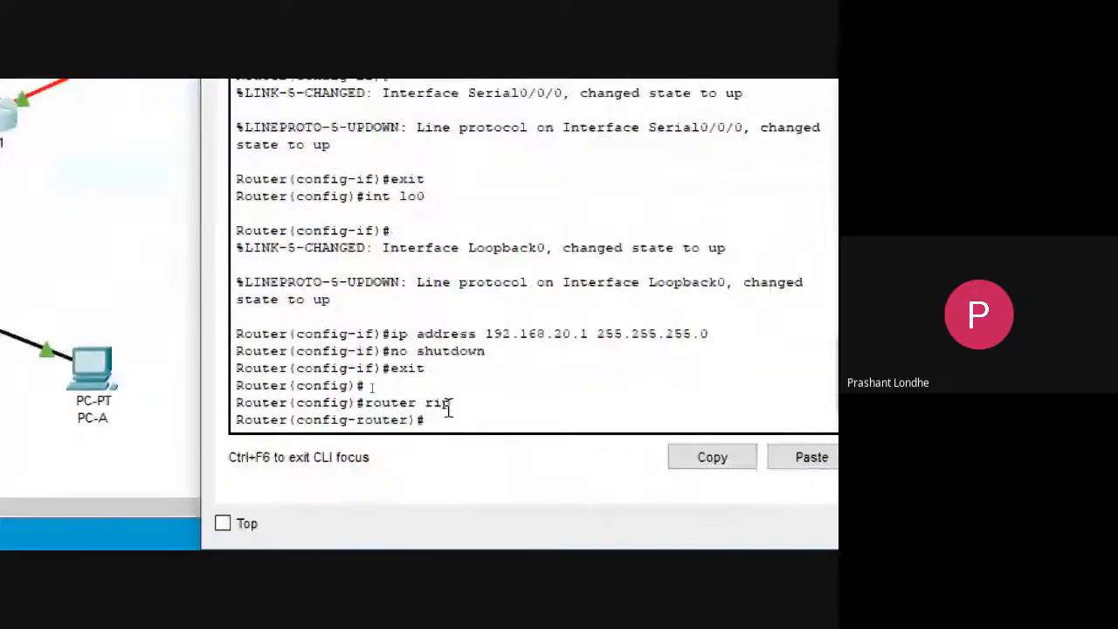
type("version 2")
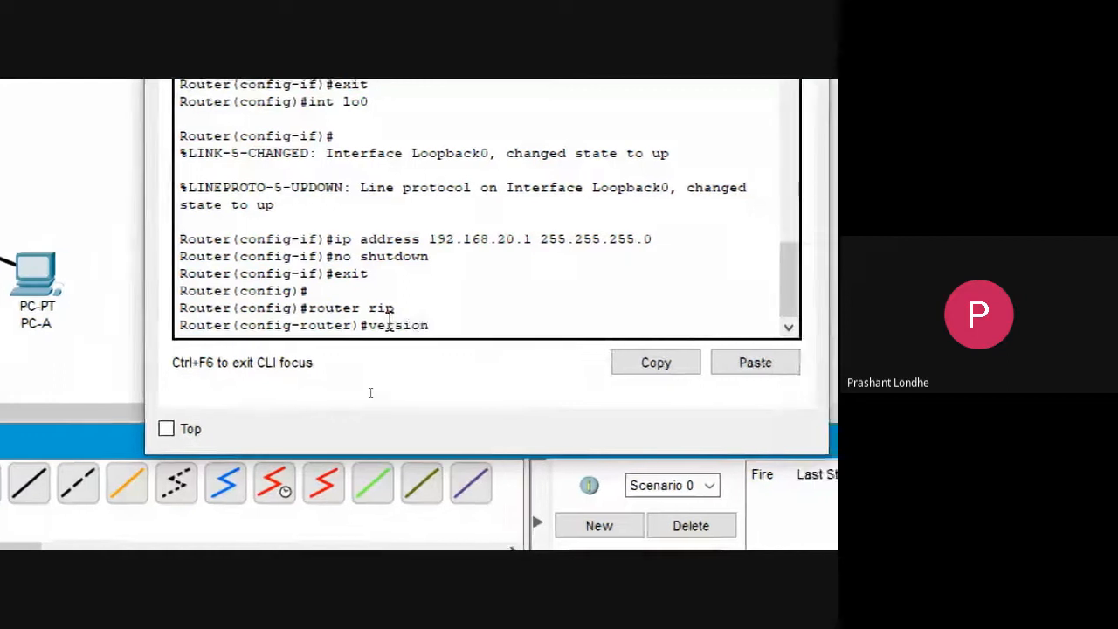
key("Return")
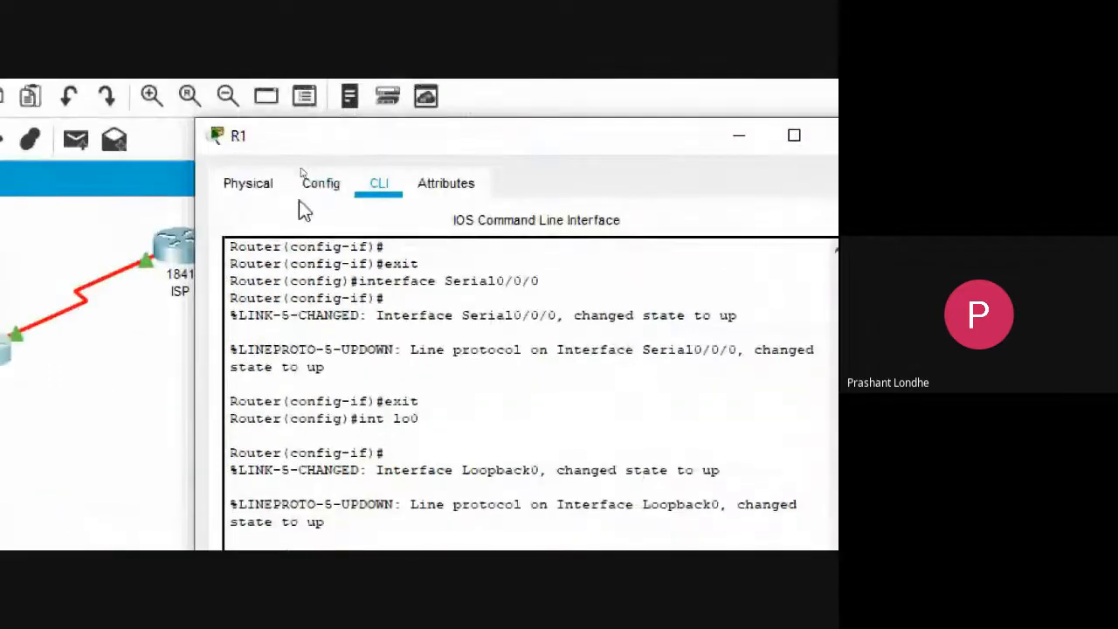
- Consult the topology diagram in the Word lab document and add network 192.168.10.0 to R1's RIP routing in Packet Tracer
left_click(320, 183)
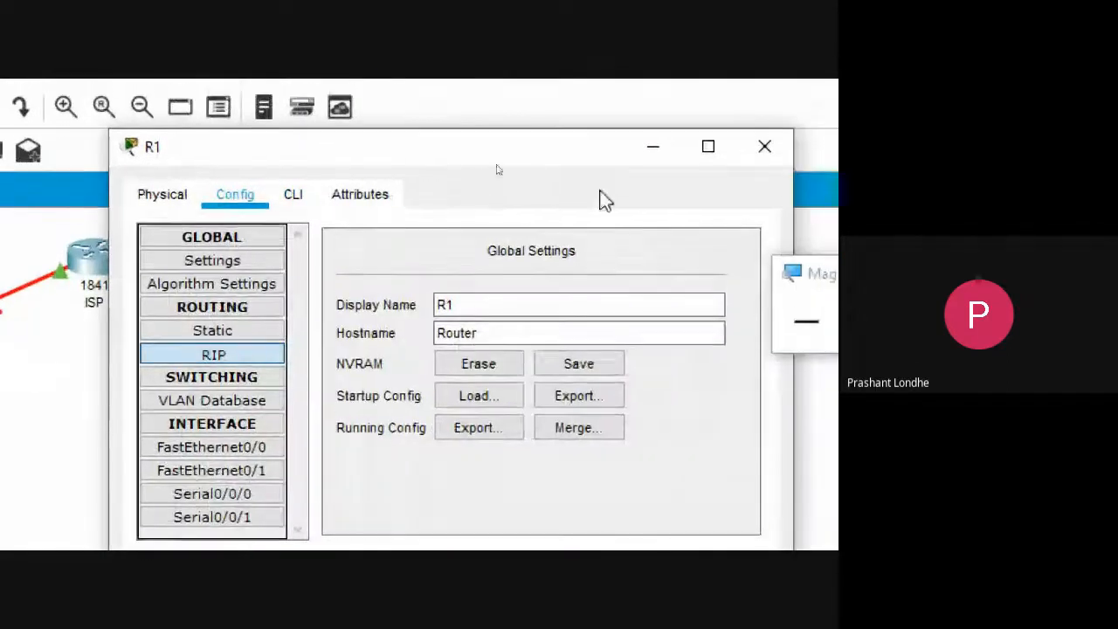
left_click(210, 355)
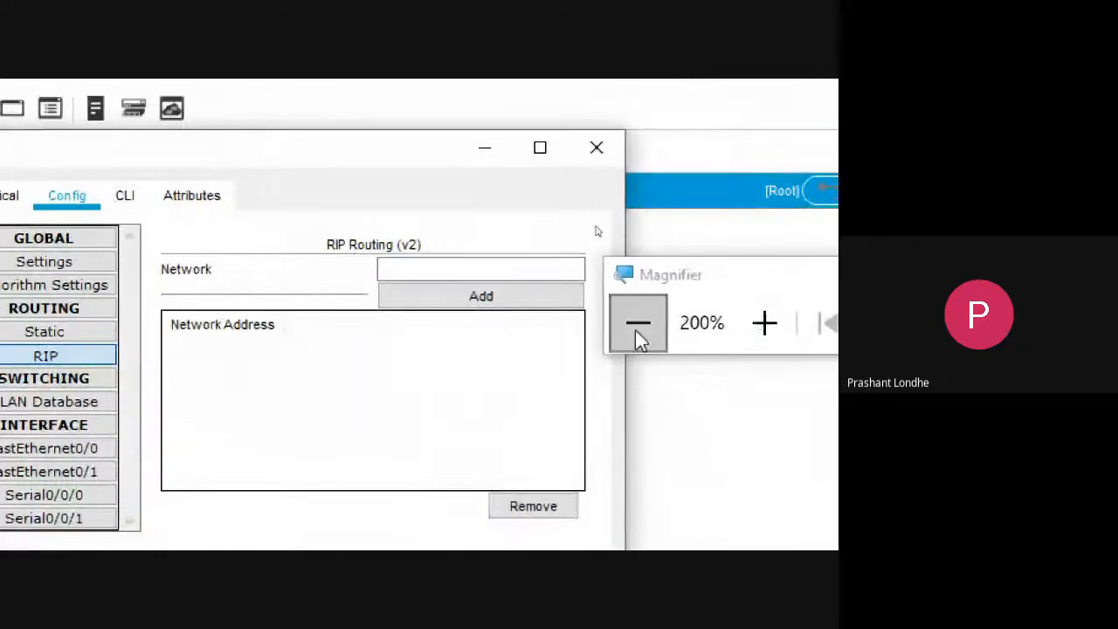
left_click(636, 330)
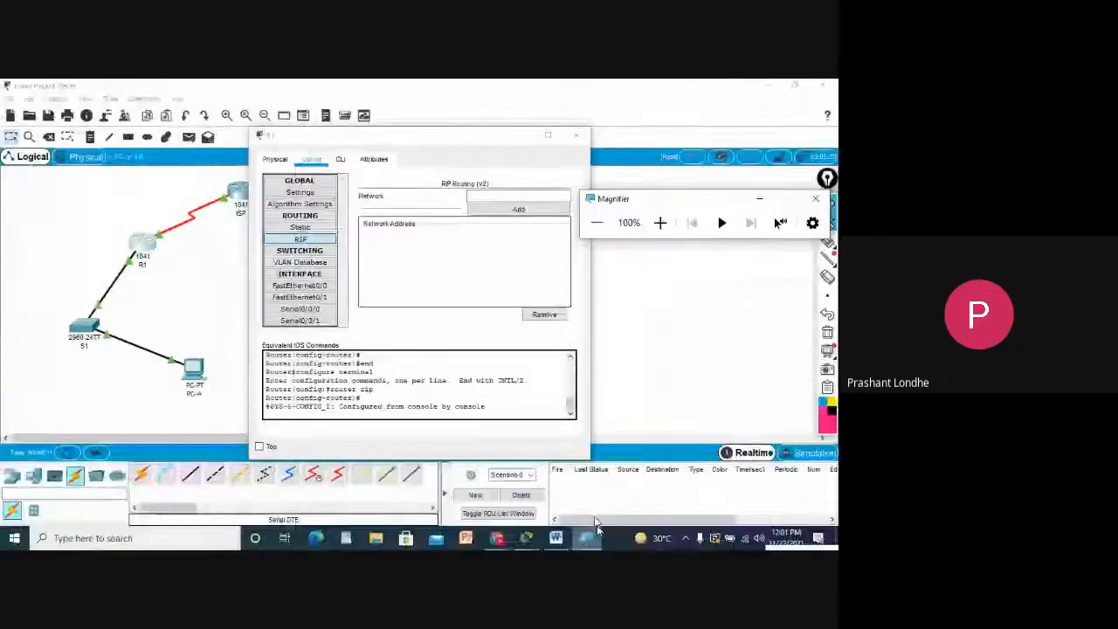
left_click(557, 538)
scroll(570, 355, "up", 10)
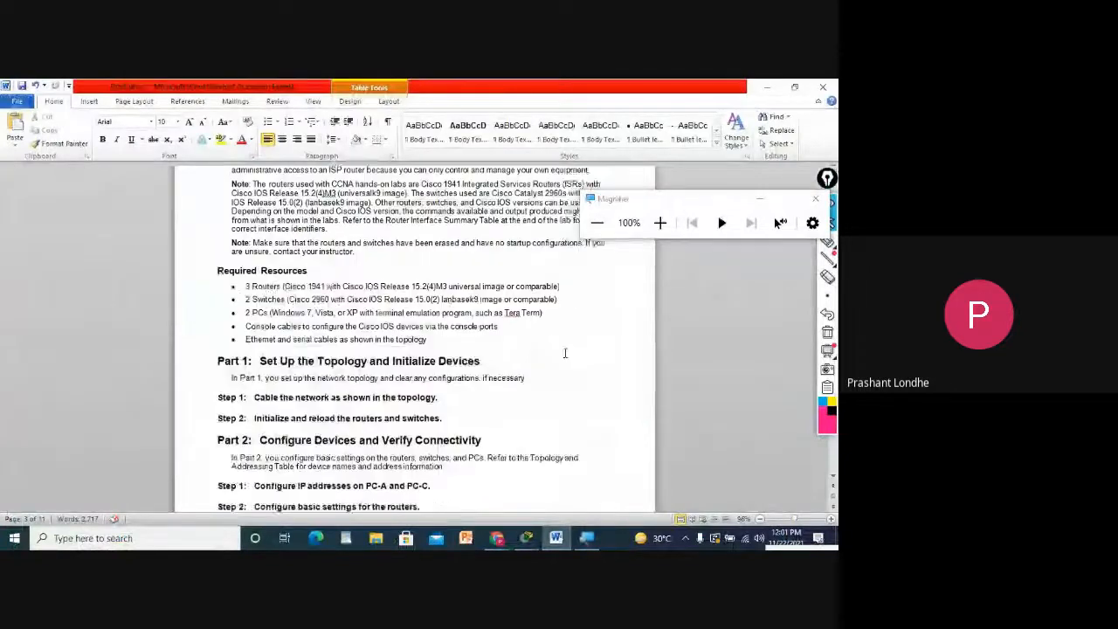
scroll(547, 335, "up", 12)
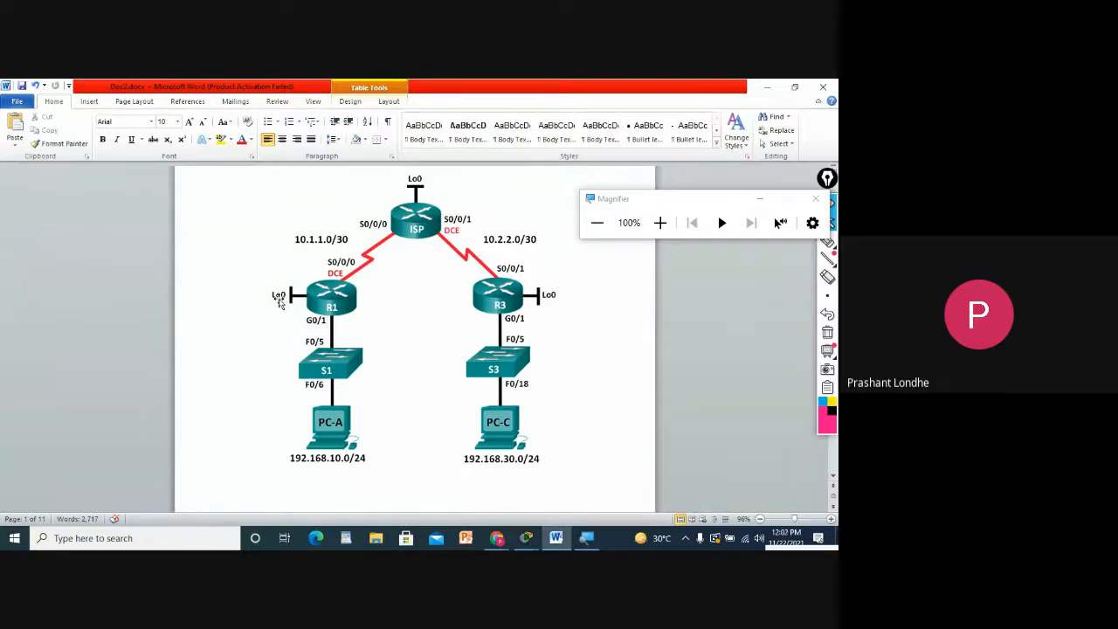
left_click(765, 85)
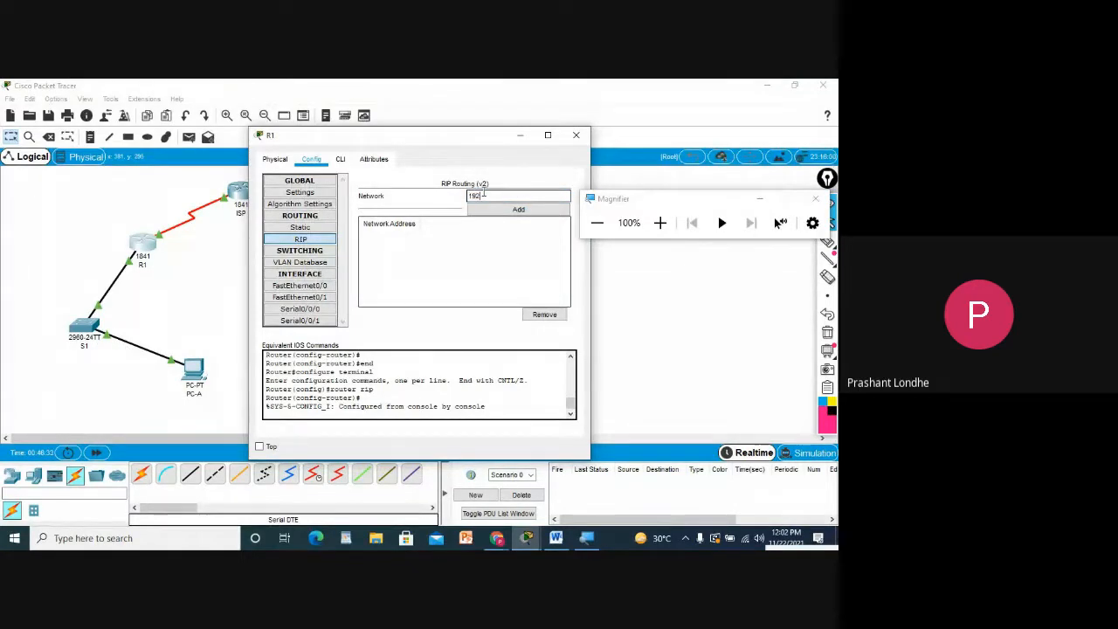
type(".168.10.0")
left_click(518, 209)
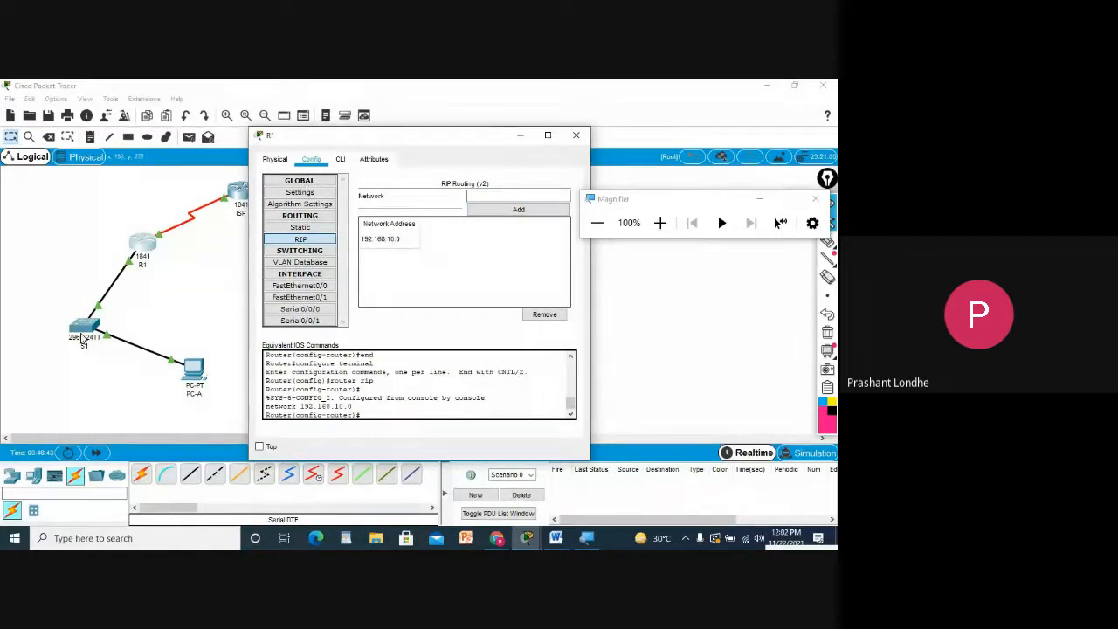
- Add network 10.1.1.0 to R1's RIP routing
left_click(480, 198)
type("10.")
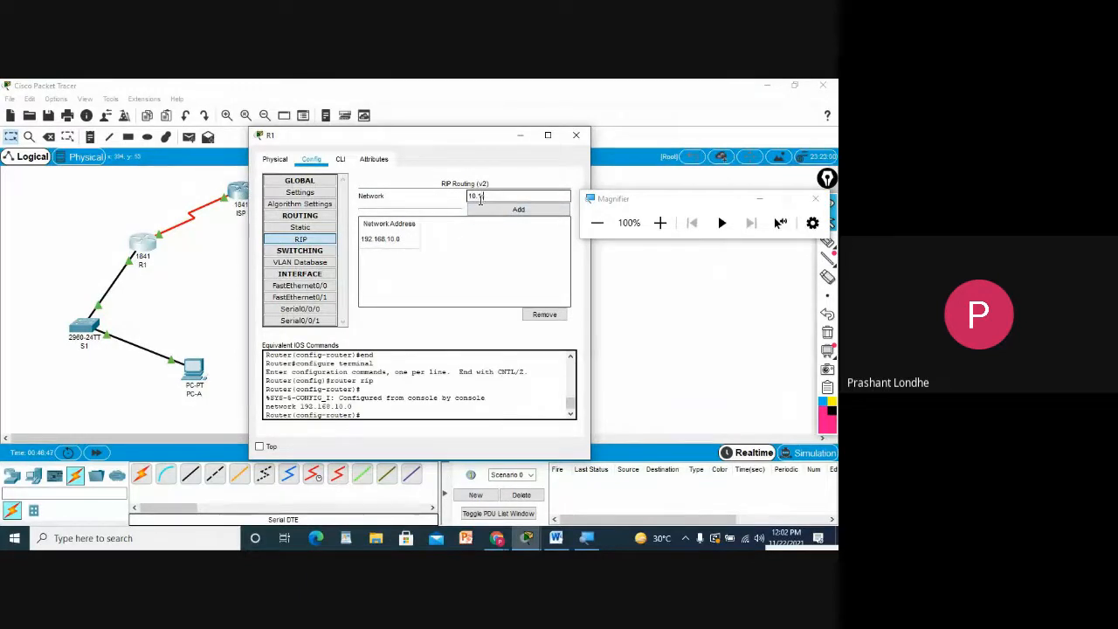
type("1.1.0")
left_click(479, 209)
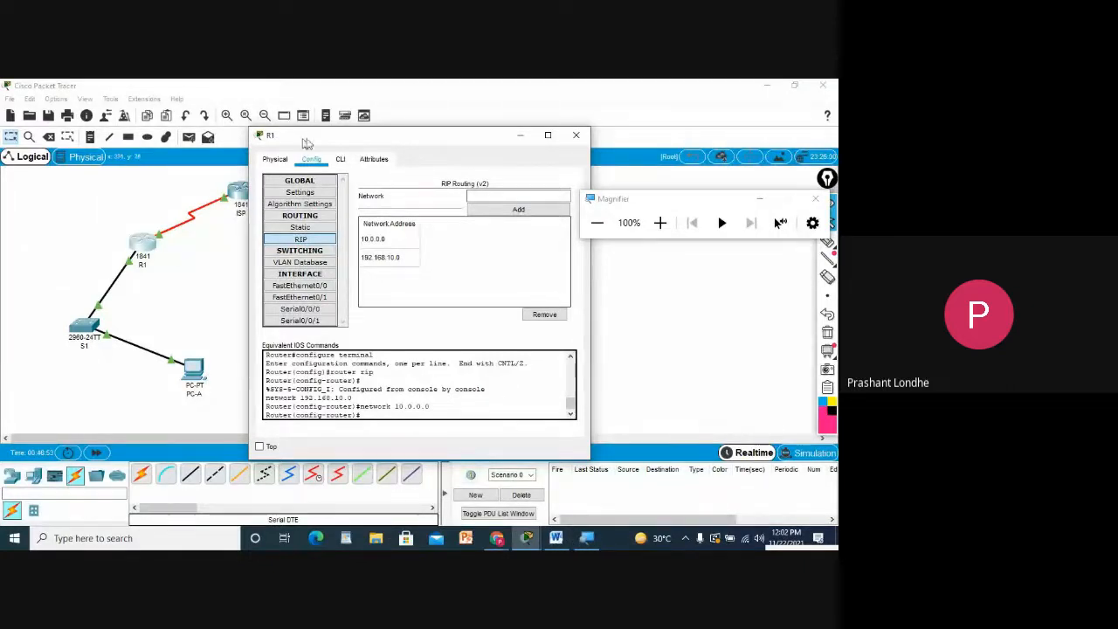
- Check R1's Lo0 address in the Word Addressing Table, add 192.168.20.1 to R1's RIP networks in Packet Tracer and close R1
left_click(585, 539)
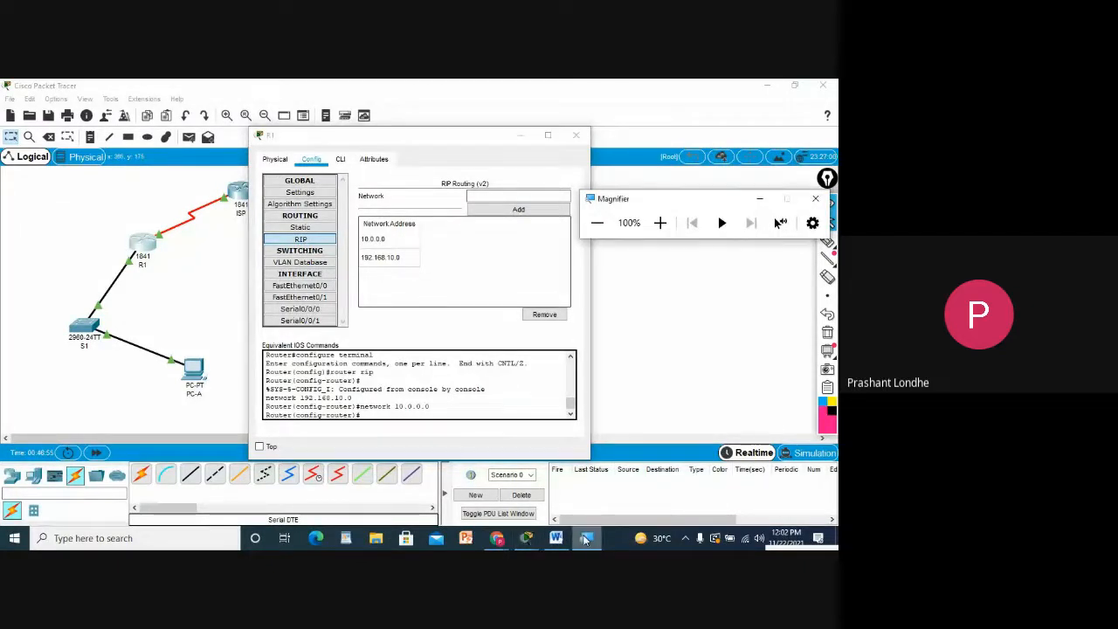
left_click(556, 538)
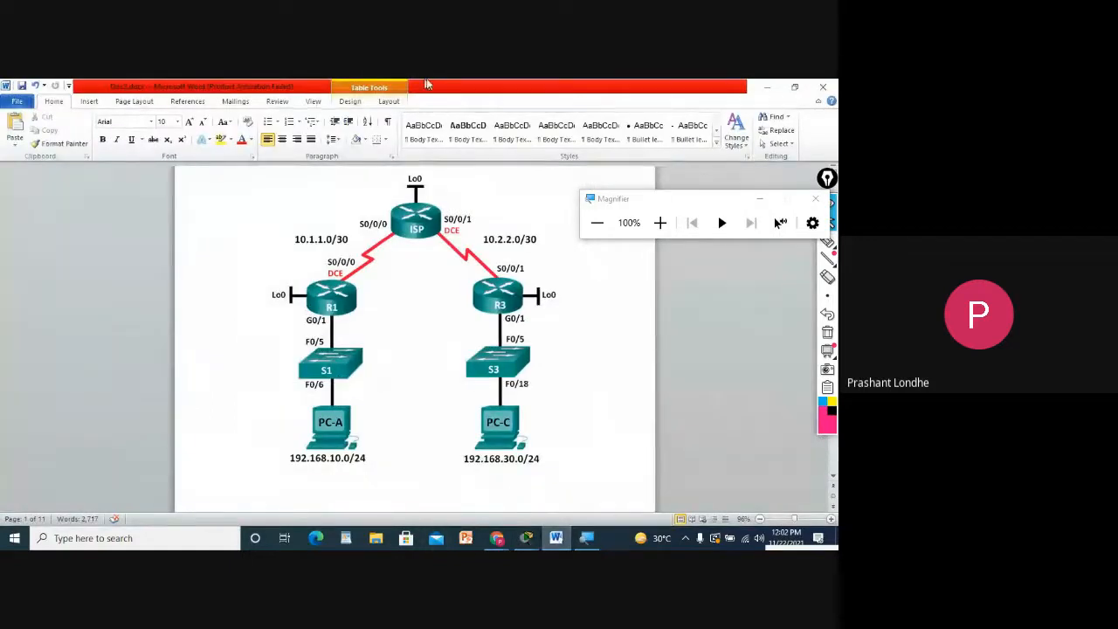
scroll(444, 364, "down", 5)
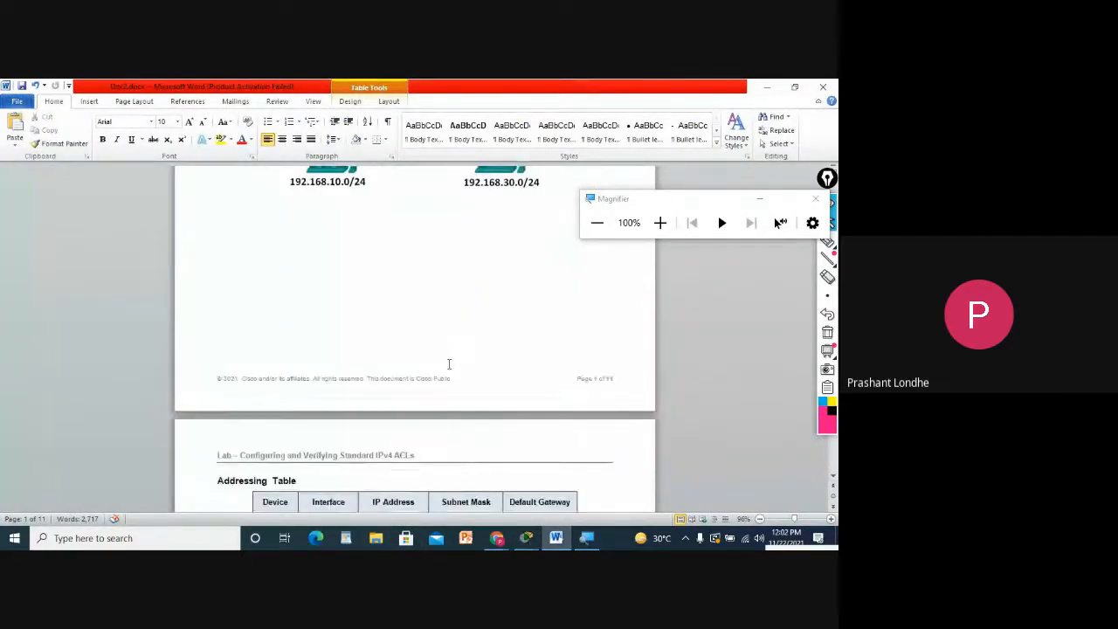
scroll(449, 363, "down", 4)
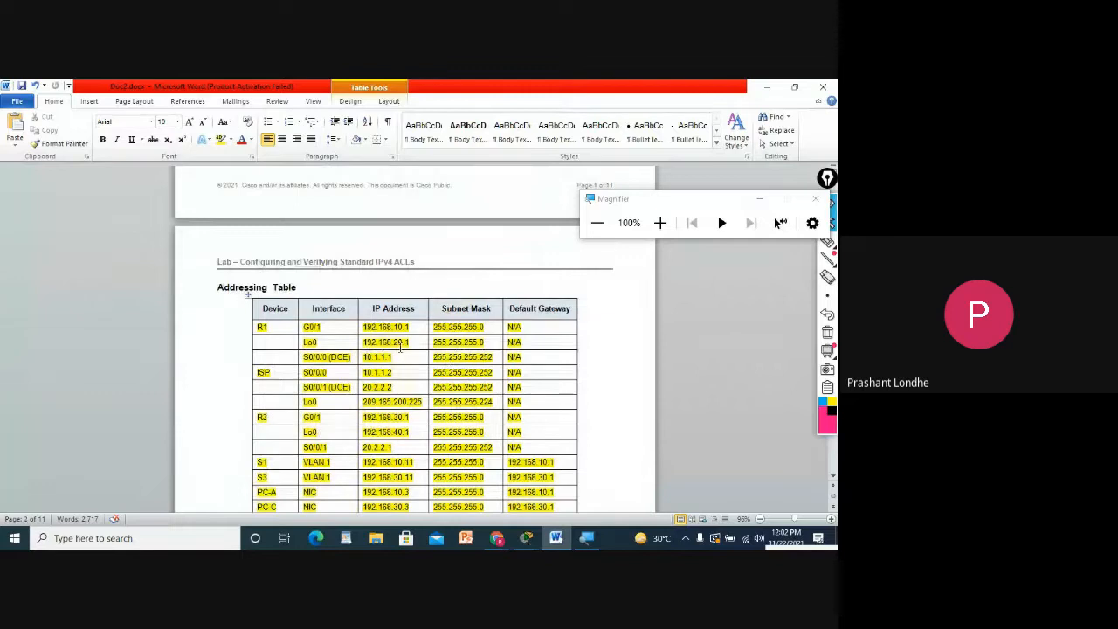
left_click(766, 86)
left_click(505, 193)
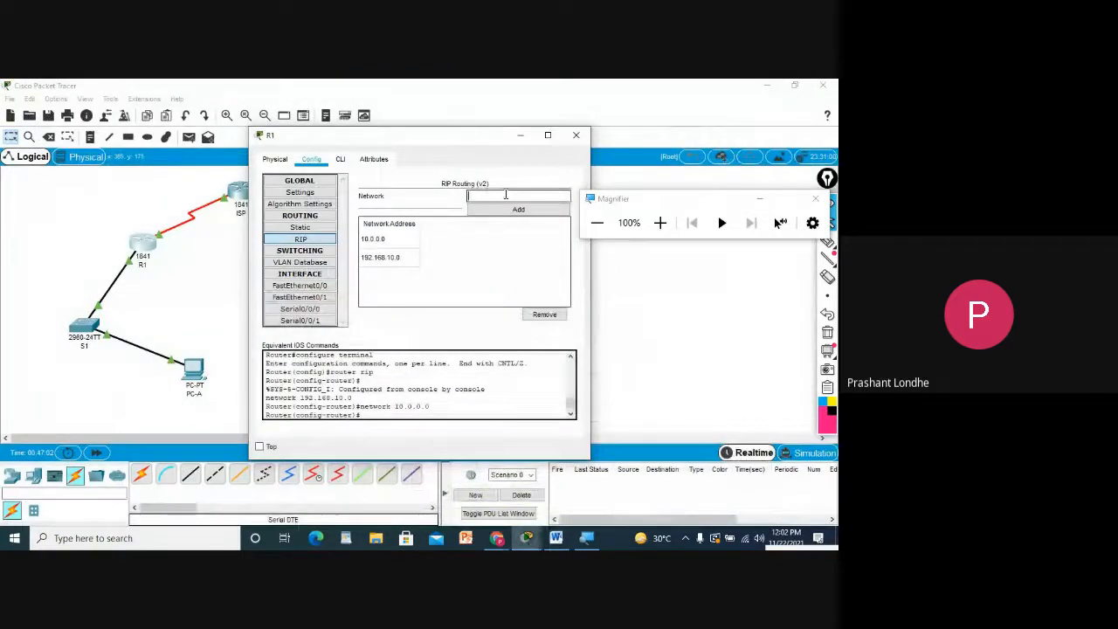
type("192.168.20")
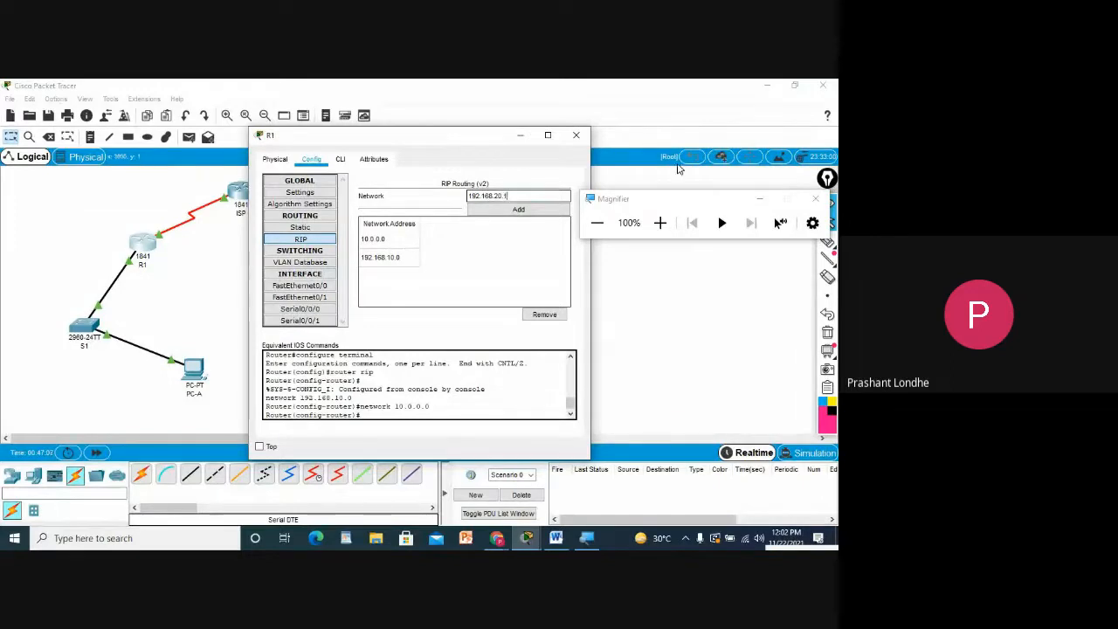
type(".1")
left_click(517, 209)
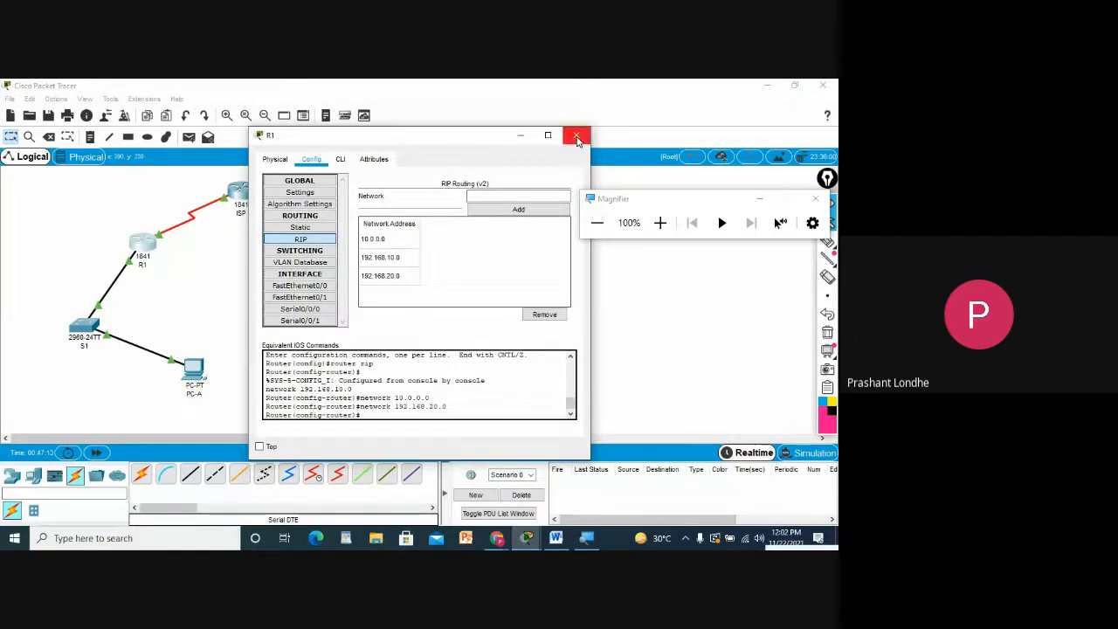
left_click(576, 137)
- Start RIP routing on the ISP router and set it to version 2 with the command "version 2"
left_click(243, 194)
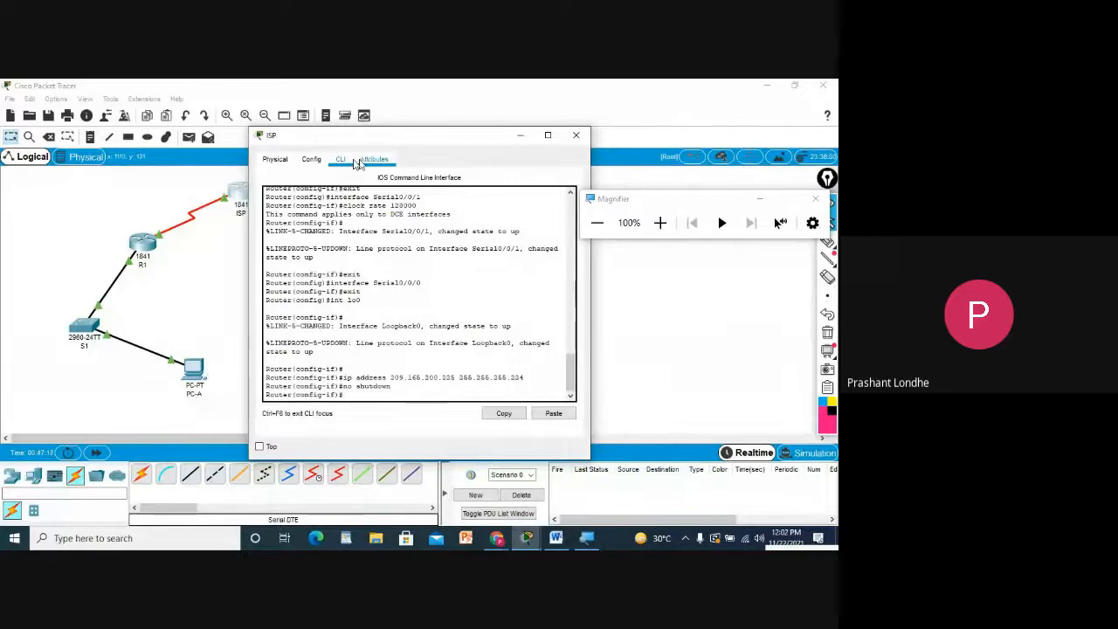
left_click(311, 159)
left_click(300, 238)
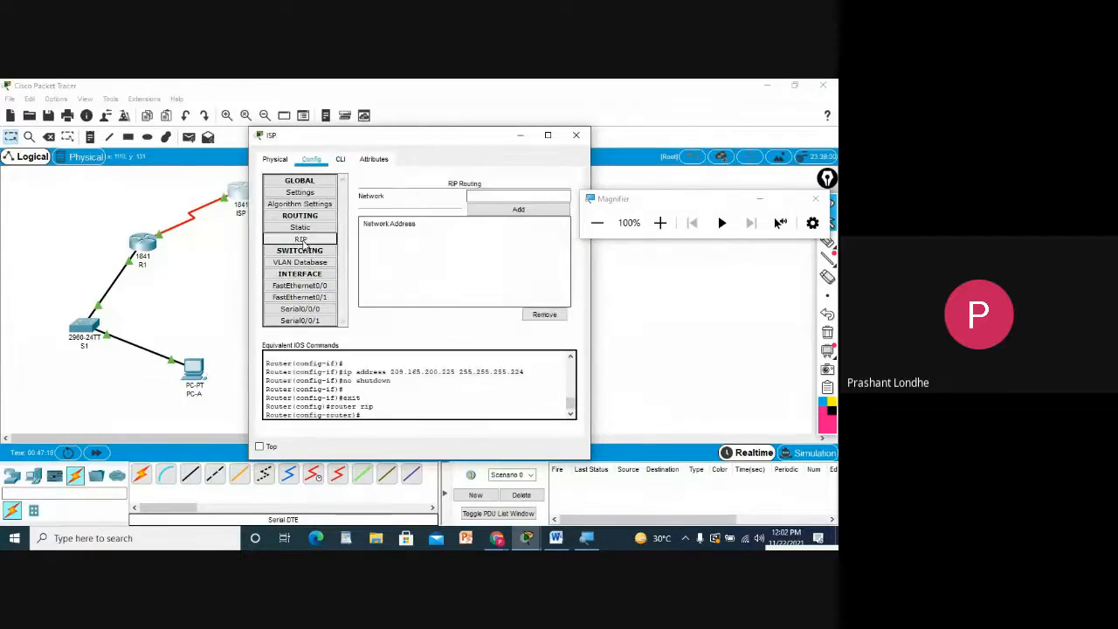
left_click(341, 161)
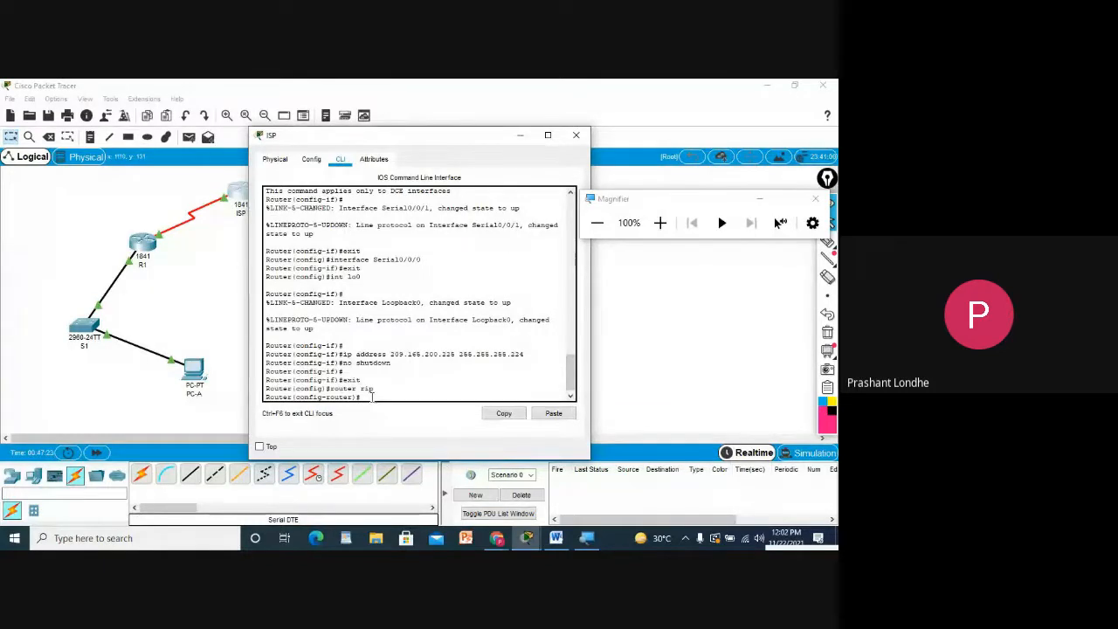
type("version 2")
key("Return")
- Add network 10.1.1.0 to the ISP router's RIP routing
left_click(311, 159)
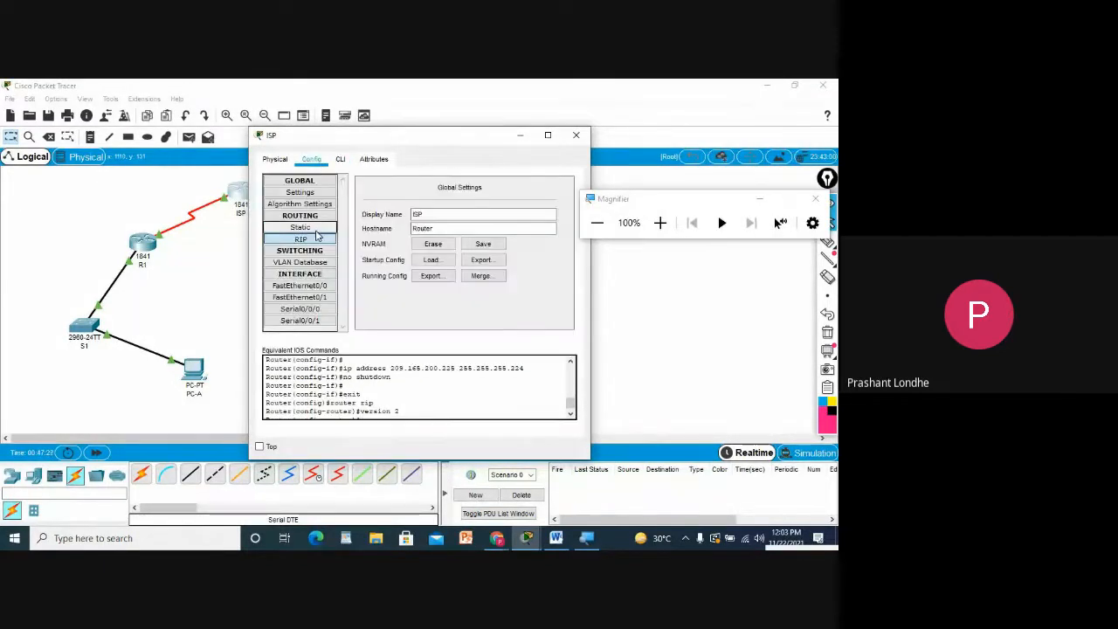
left_click(300, 239)
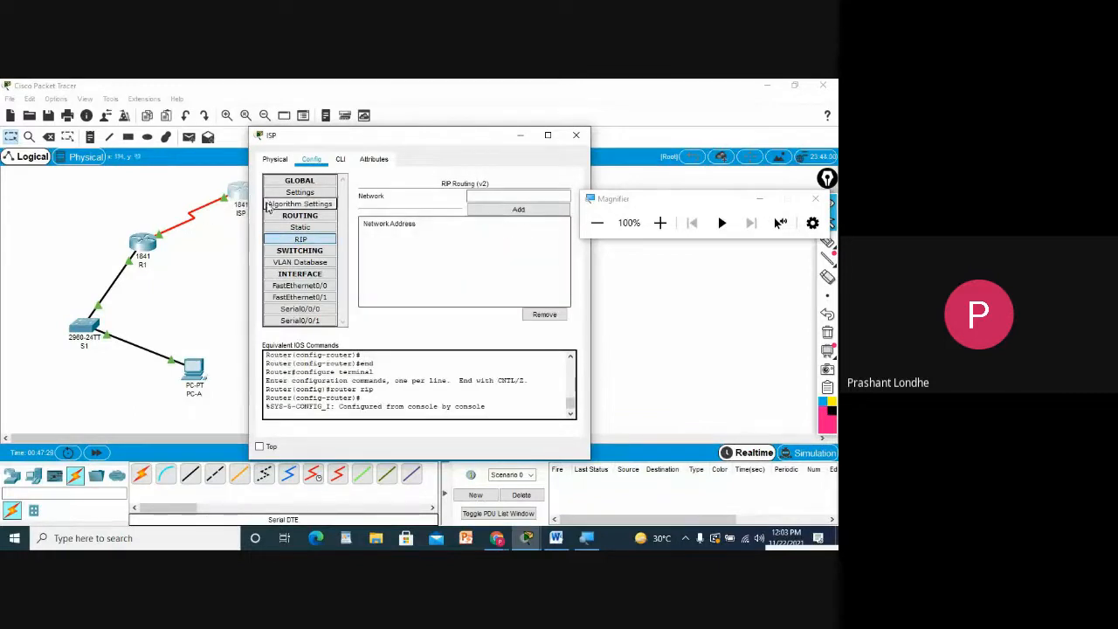
left_click(479, 196)
type("10")
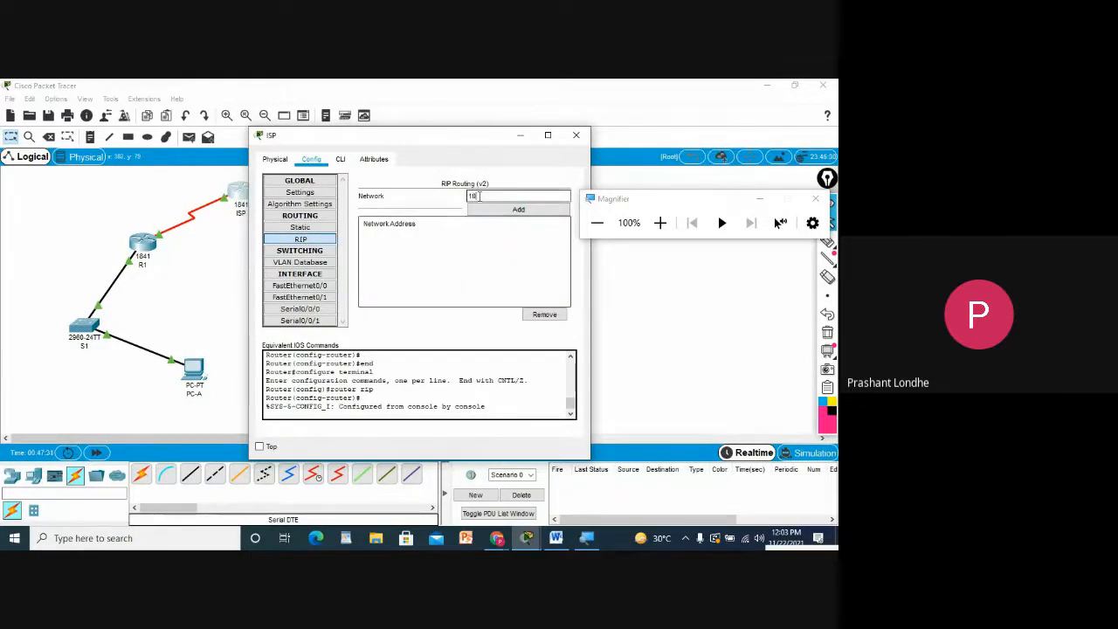
type(".0.0")
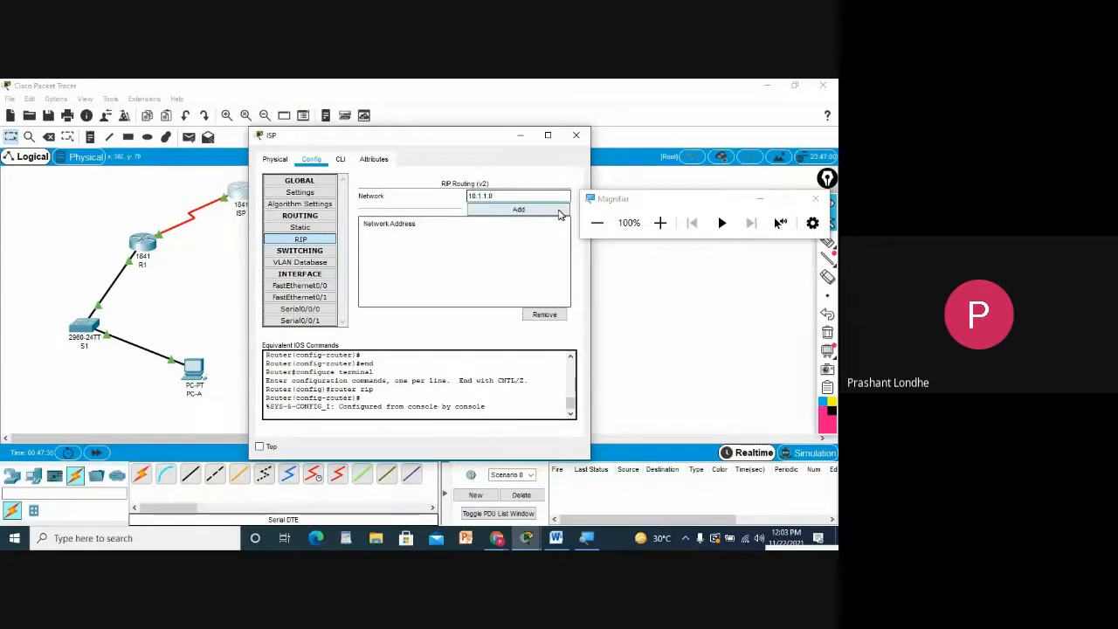
left_click(524, 209)
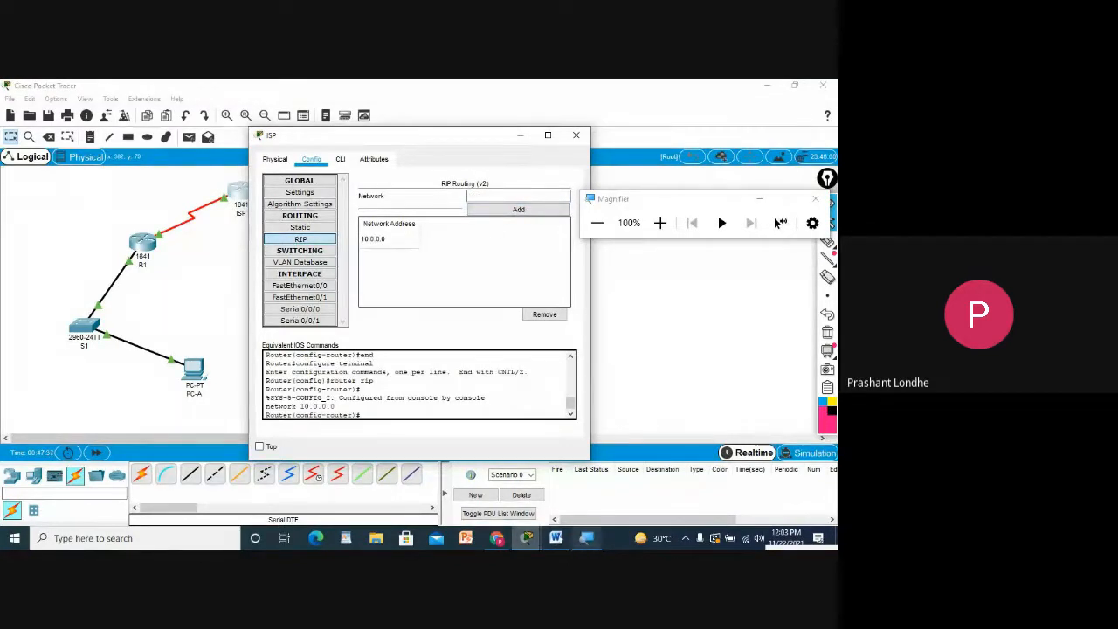
- Check ISP's Lo0 address in the Word Addressing Table and add 209.165.200.225 to ISP's RIP networks in Packet Tracer
left_click(564, 543)
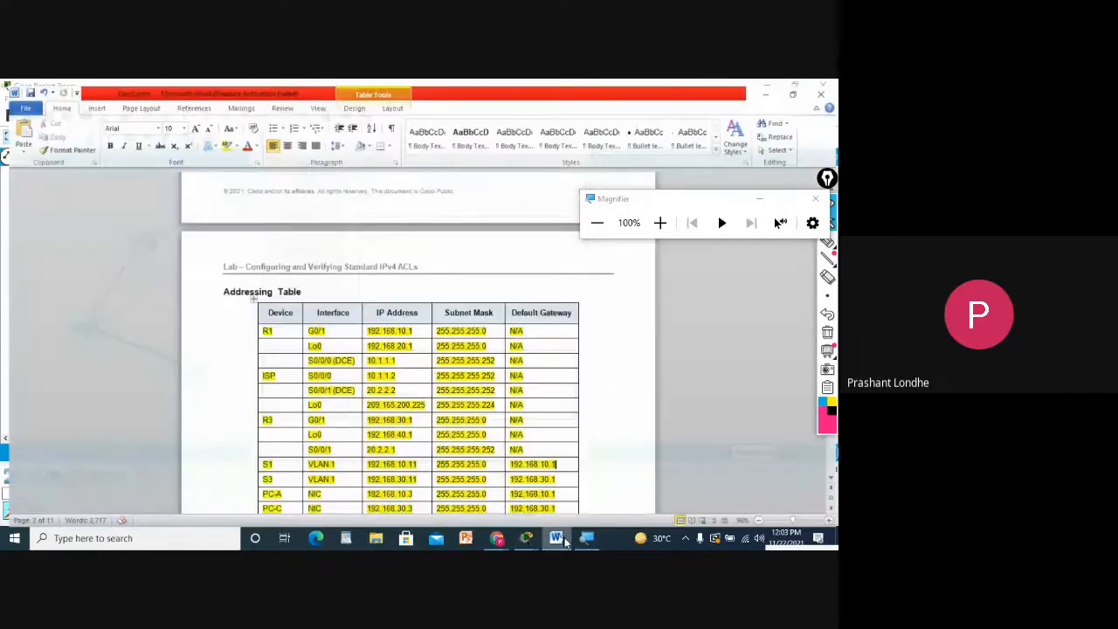
left_click(568, 542)
left_click(567, 542)
scroll(499, 449, "down", 1)
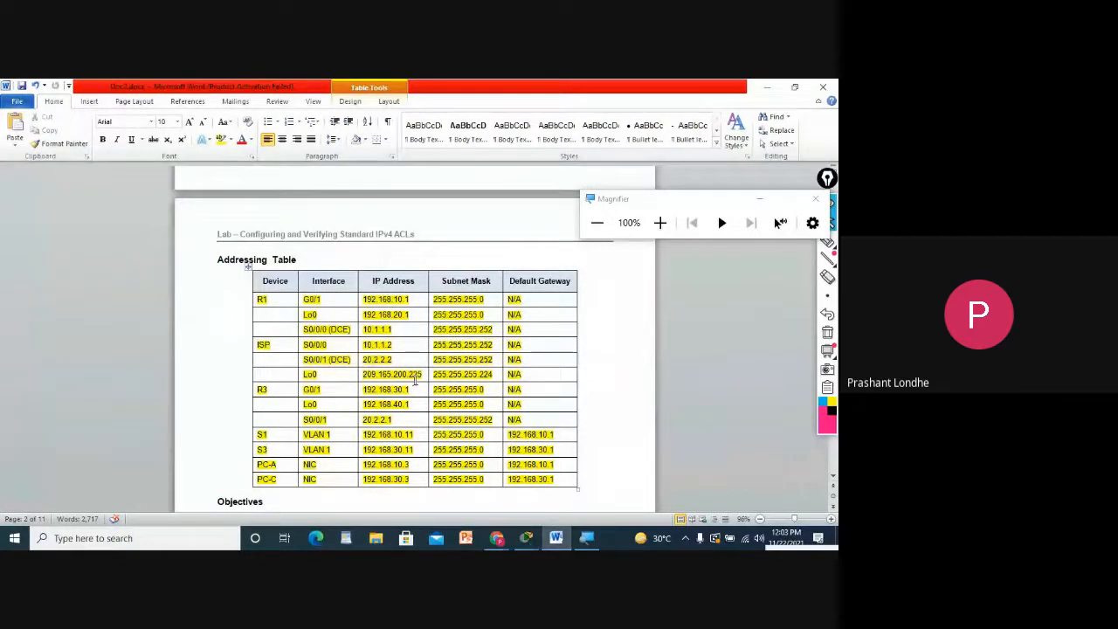
left_click(765, 87)
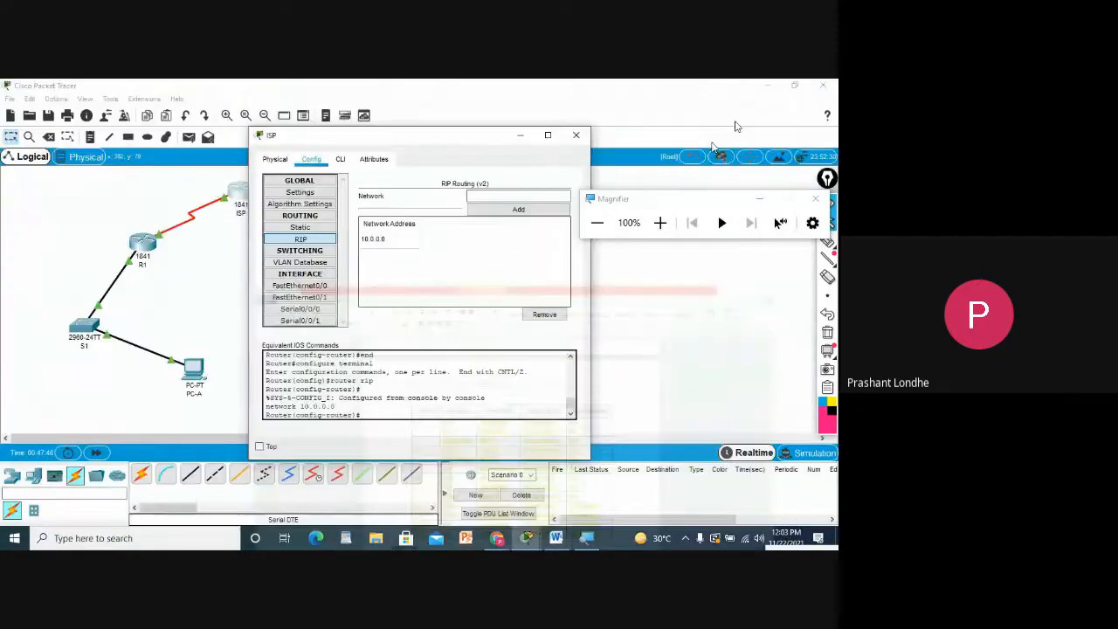
left_click(486, 193)
type("209.165.200.")
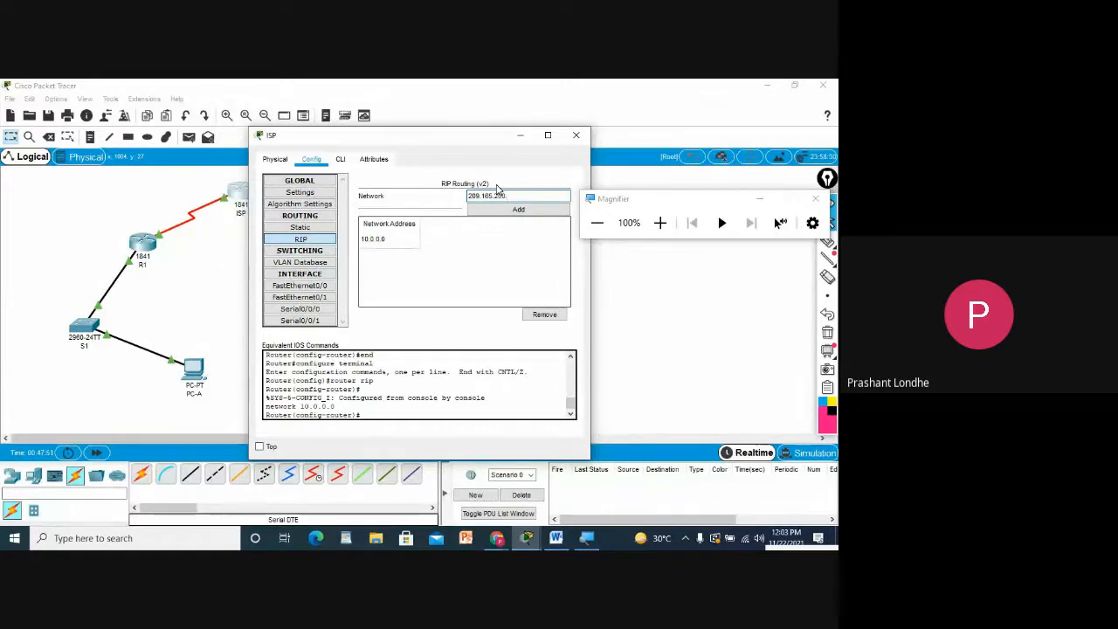
type("225")
left_click(515, 211)
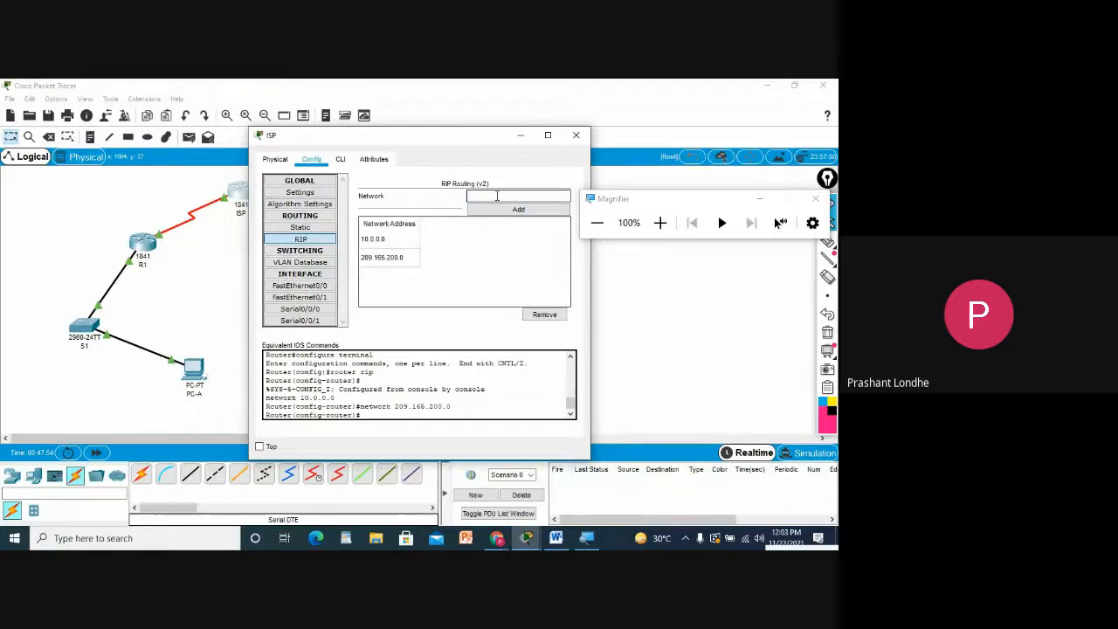
- Consult the Word Addressing Table for ISP's S0/0/1 link, add 20.2.2.1 to ISP's RIP networks in Packet Tracer and close ISP
left_click(555, 538)
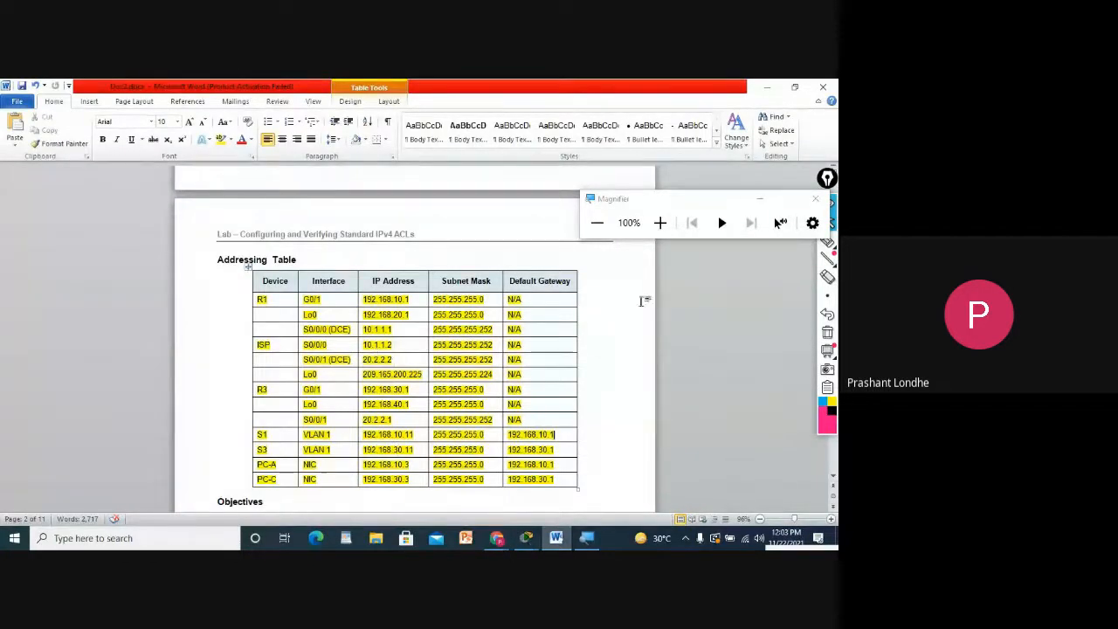
left_click(766, 87)
left_click(566, 196)
type("2")
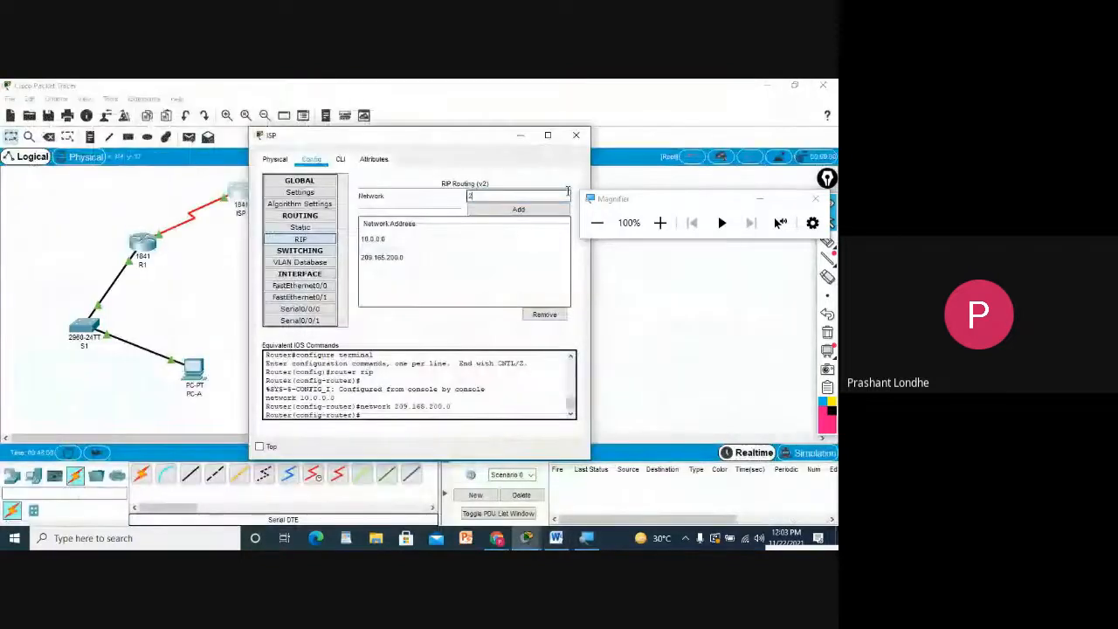
type("0.0")
key("BackSpace")
key("BackSpace")
key("BackSpace")
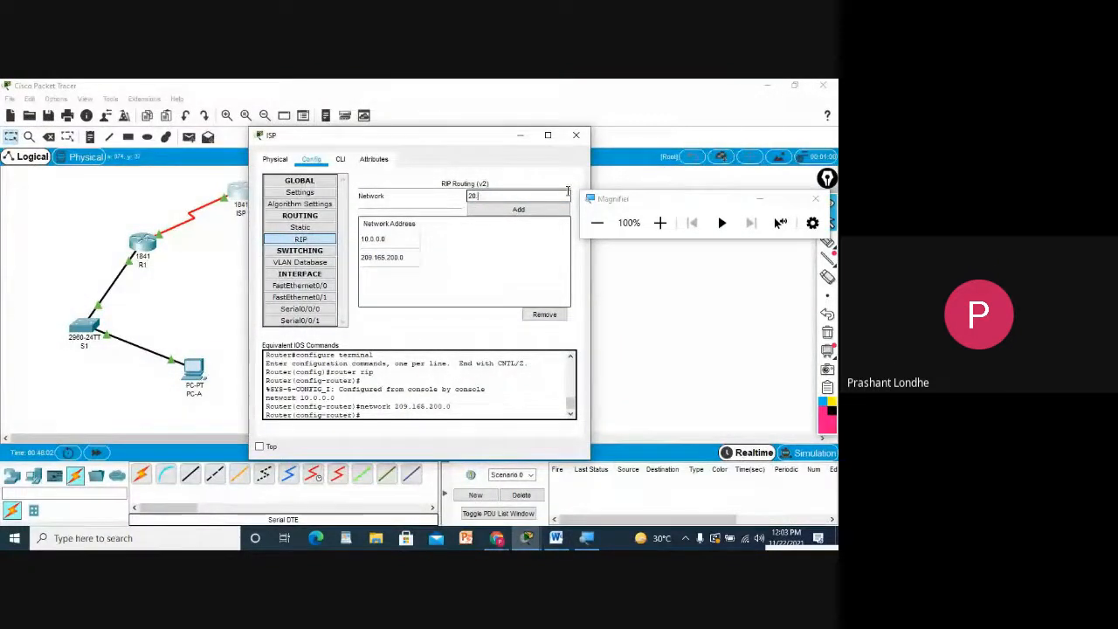
type("2.2.2")
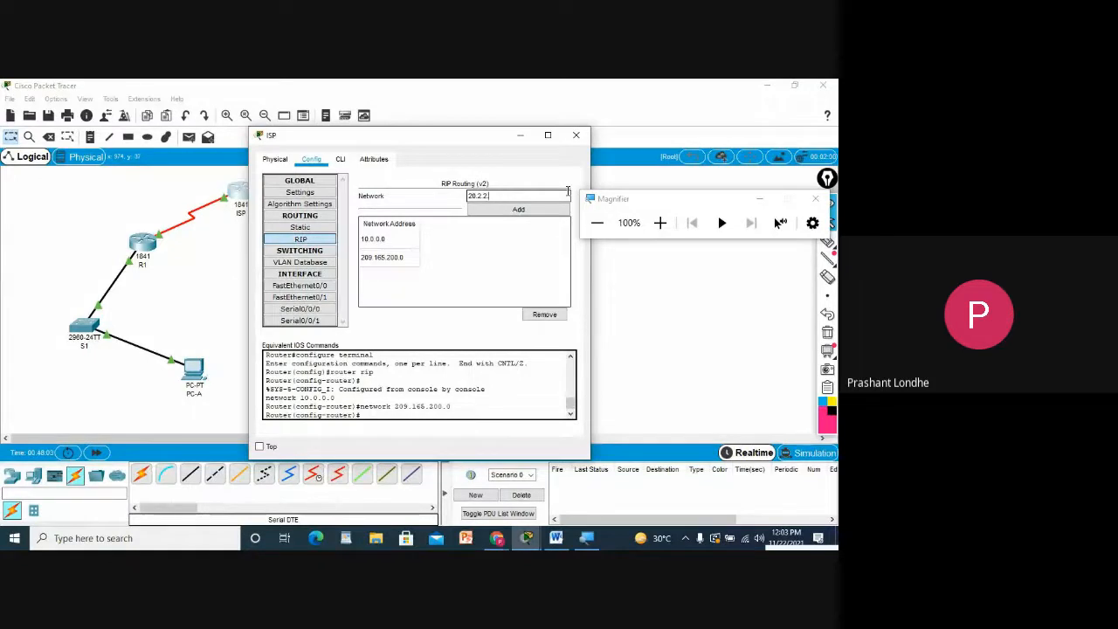
type(".2")
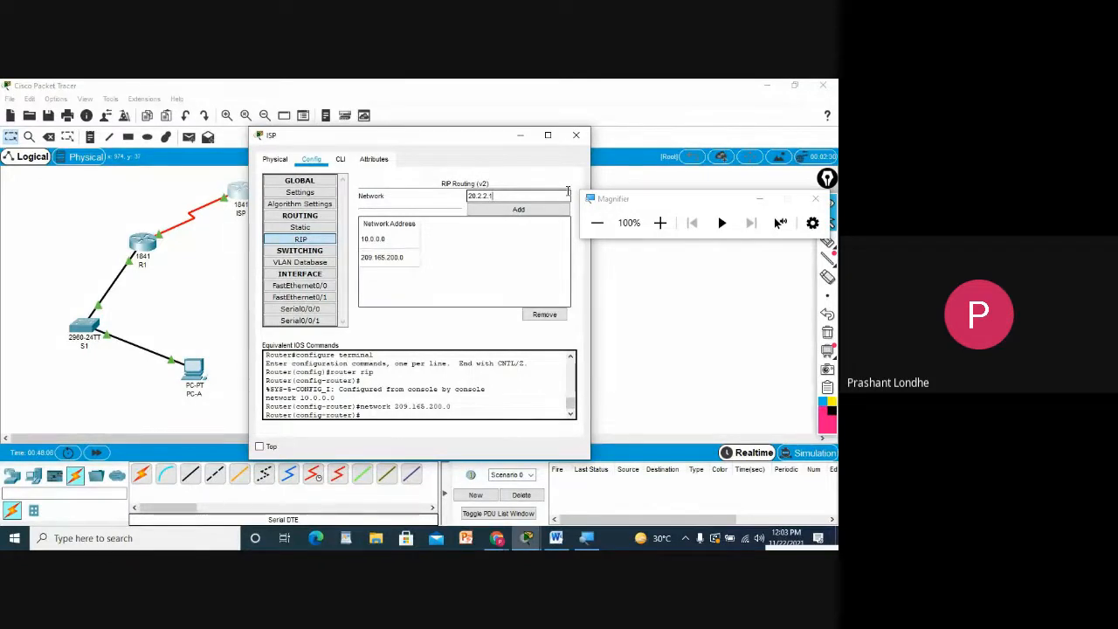
left_click(518, 209)
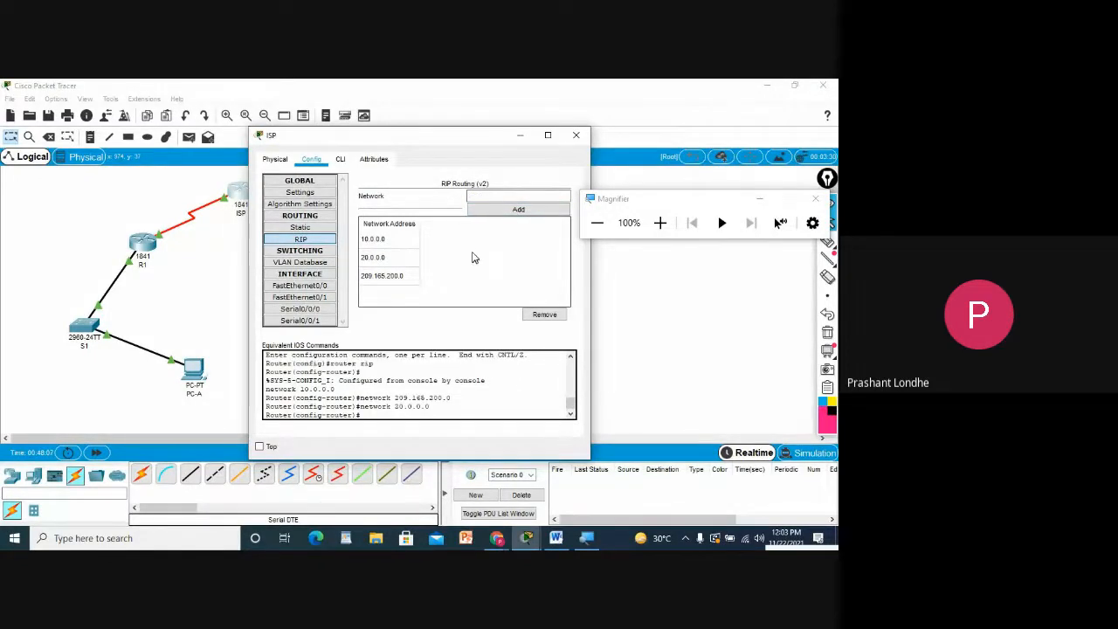
left_click(576, 135)
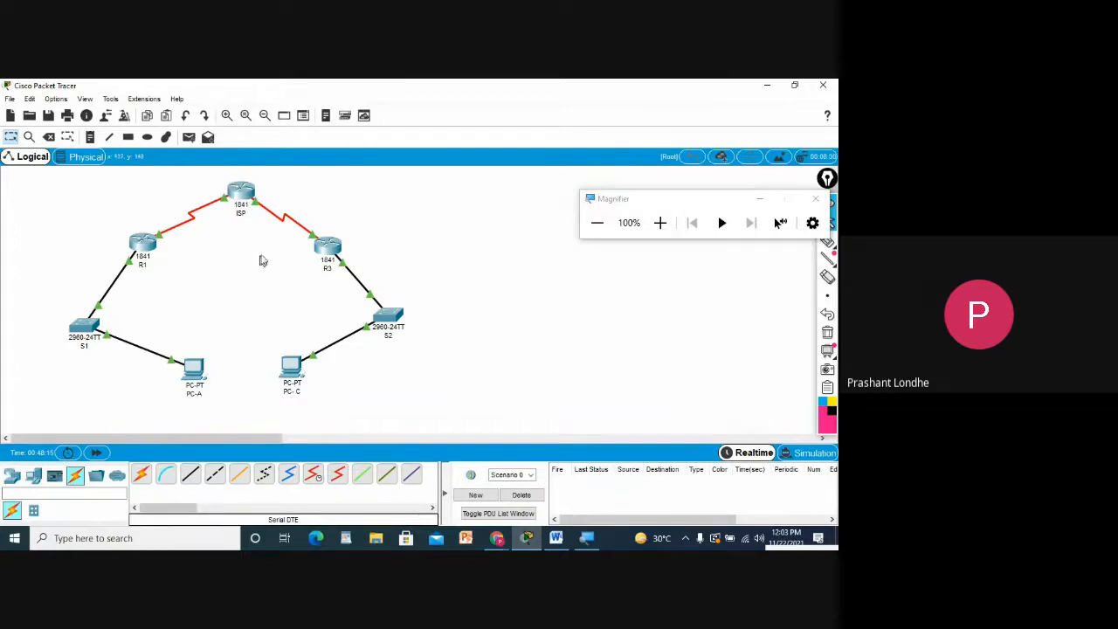
- Start RIP routing on the R3 router and set it to version 2 with the command "version 2"
left_click(330, 252)
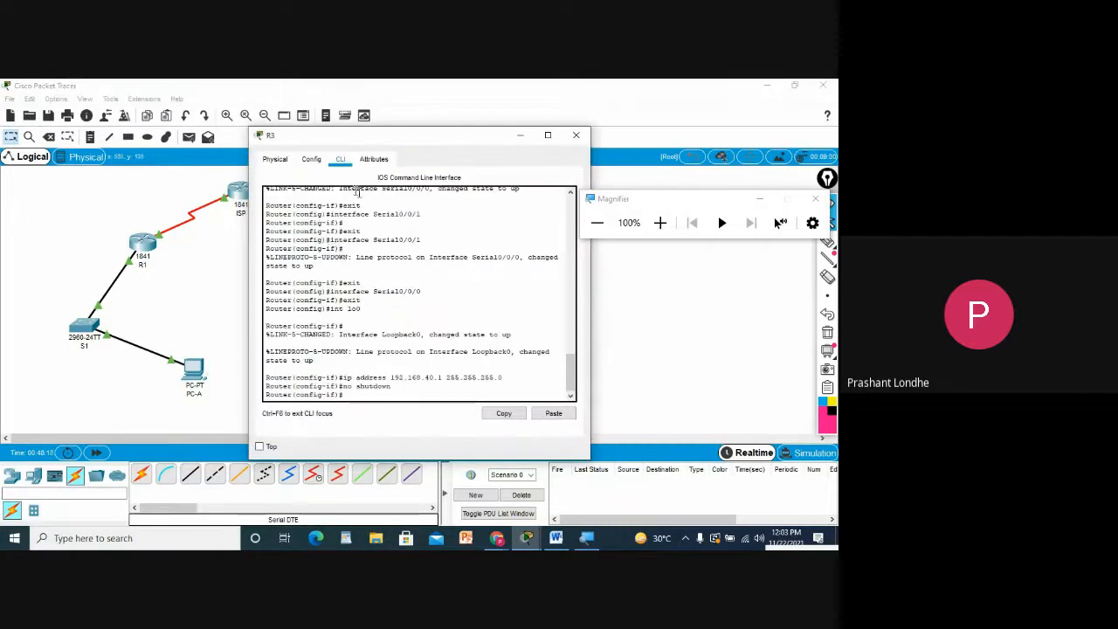
left_click(311, 159)
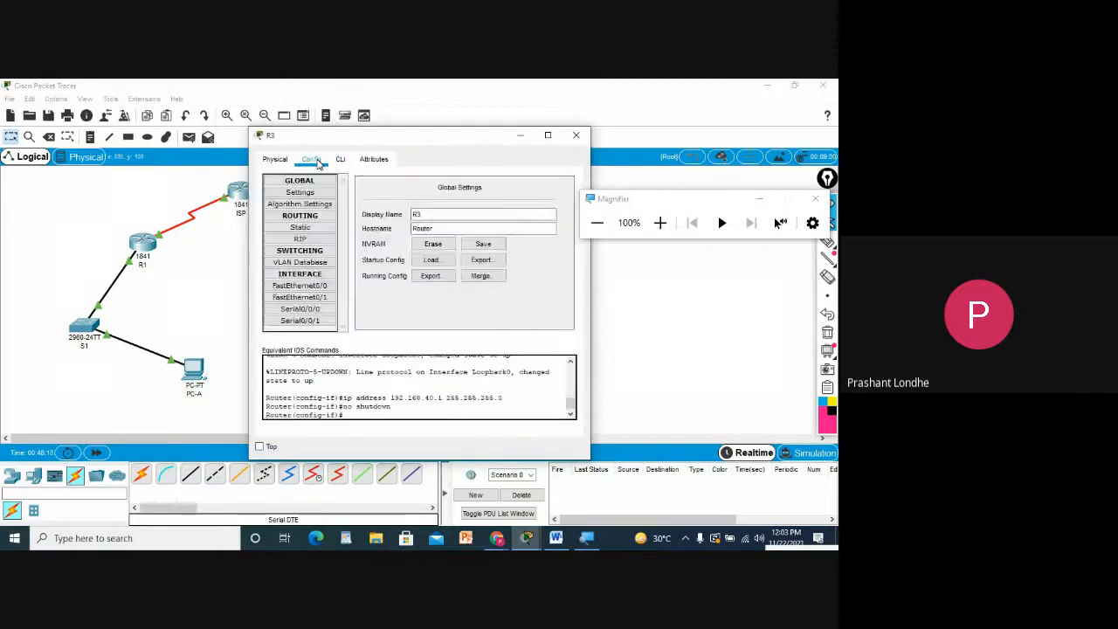
left_click(300, 238)
left_click(340, 159)
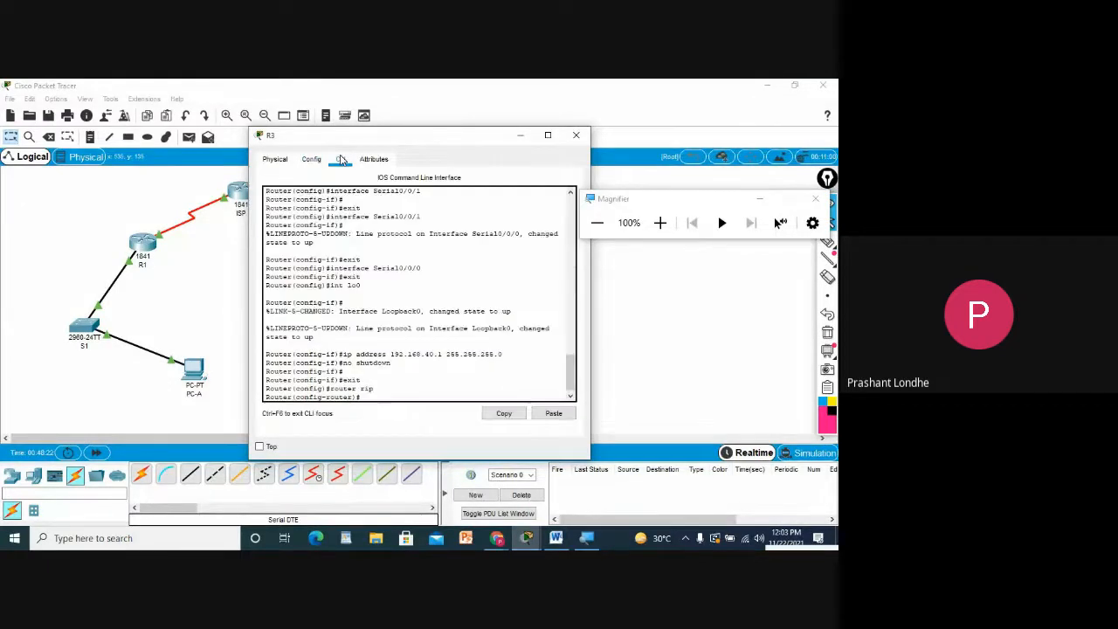
type("version 2")
key("Return")
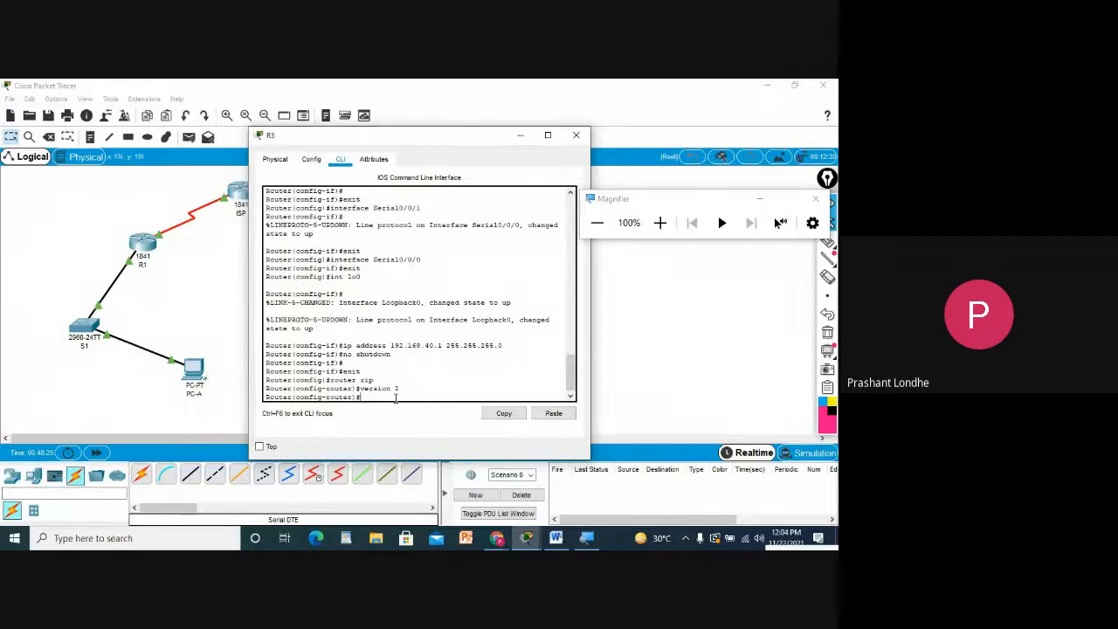
- Check R3's interface addresses in the Word Addressing Table and add network 192.168.30.0 to R3's RIP routing in Packet Tracer
left_click(311, 159)
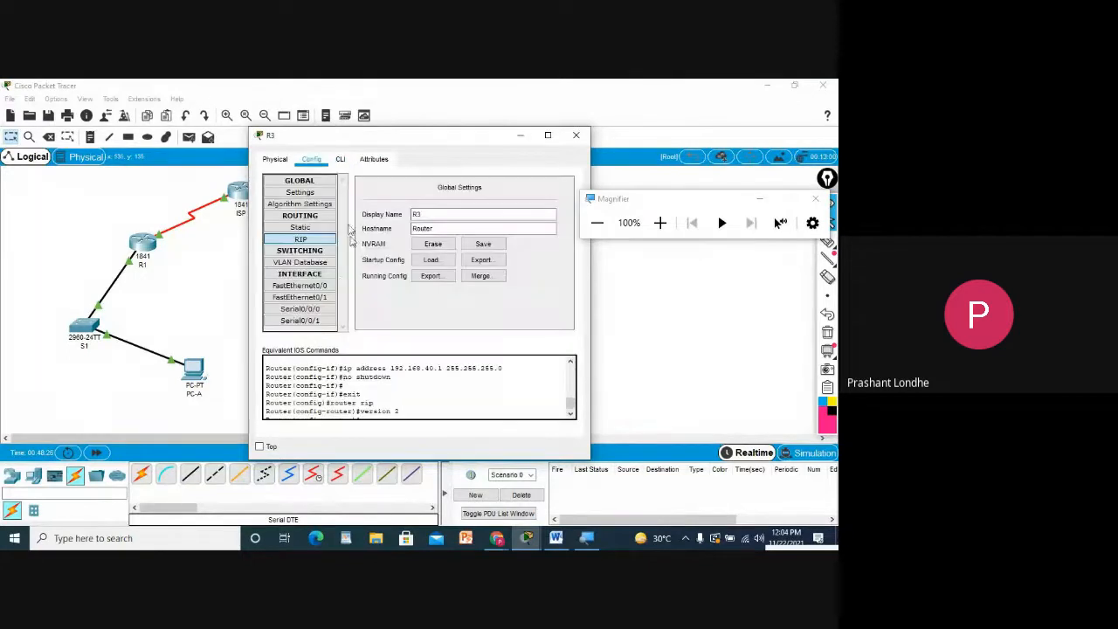
left_click(299, 238)
left_click(343, 160)
left_click(311, 159)
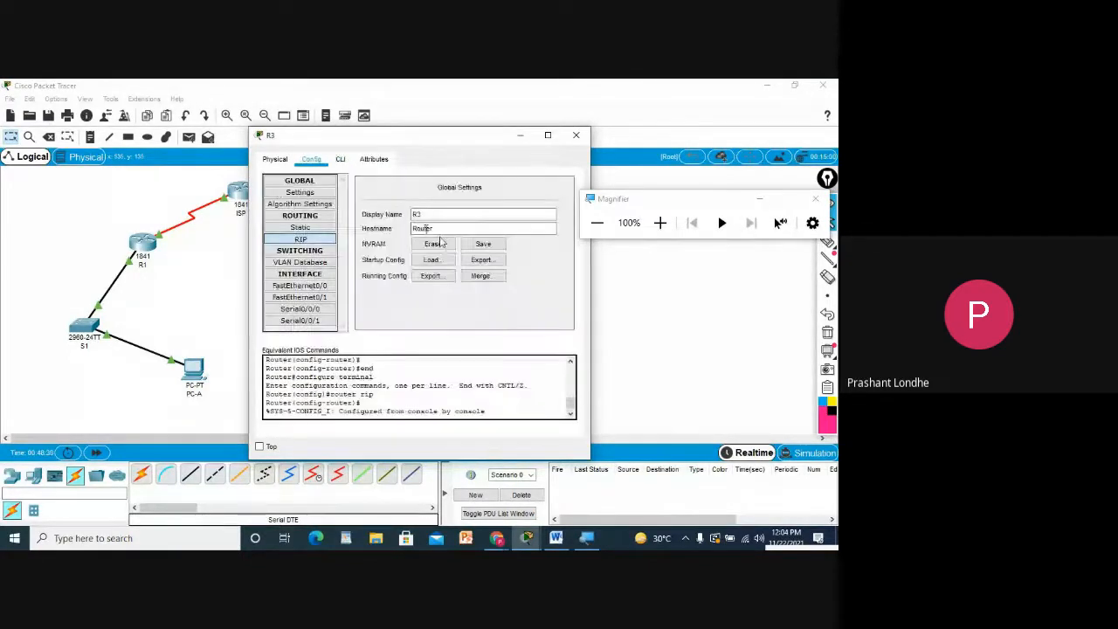
left_click_drag(409, 142, 556, 131)
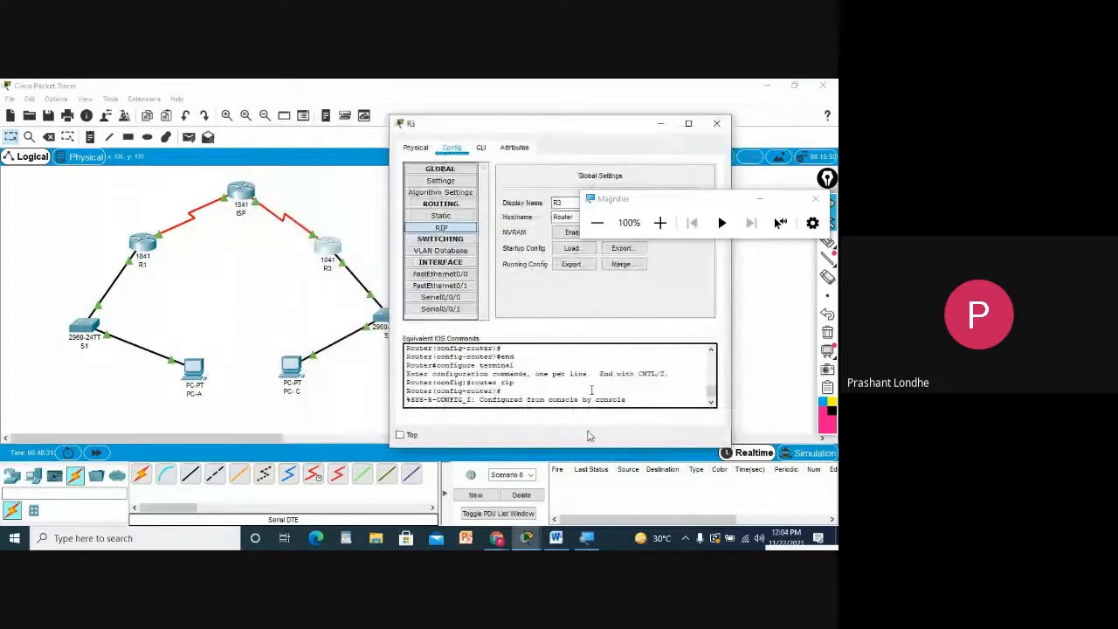
left_click(556, 538)
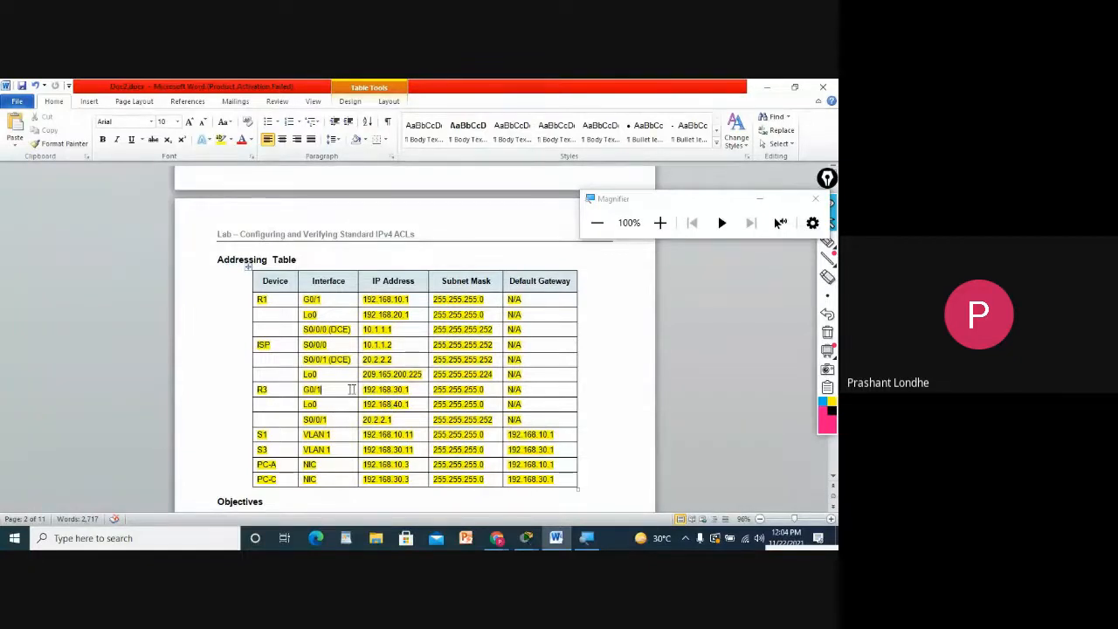
left_click(768, 88)
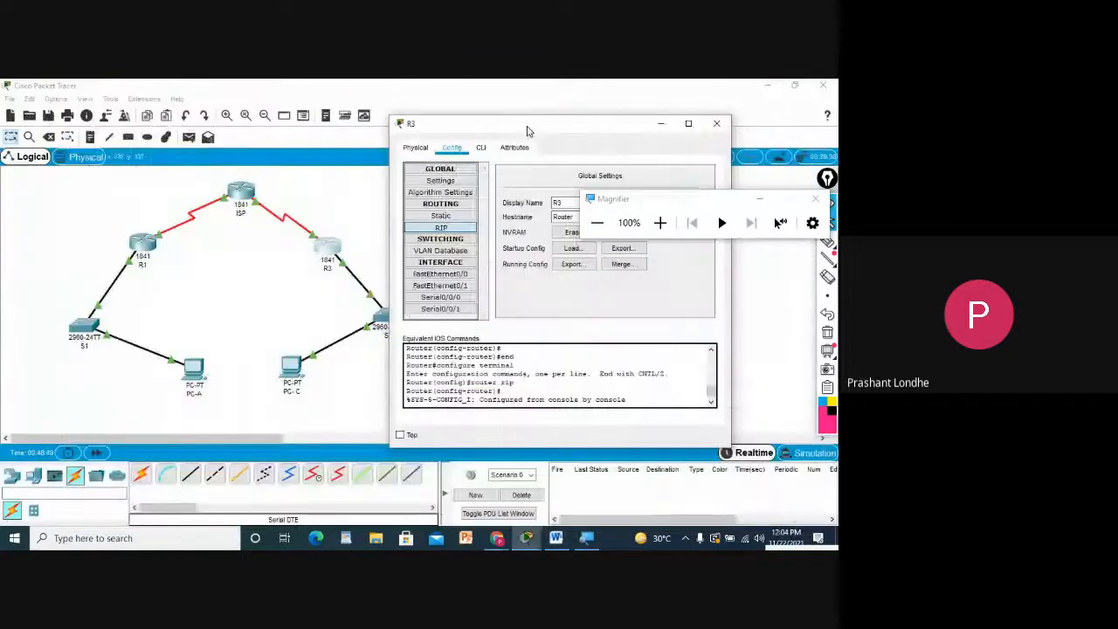
left_click_drag(528, 131, 425, 122)
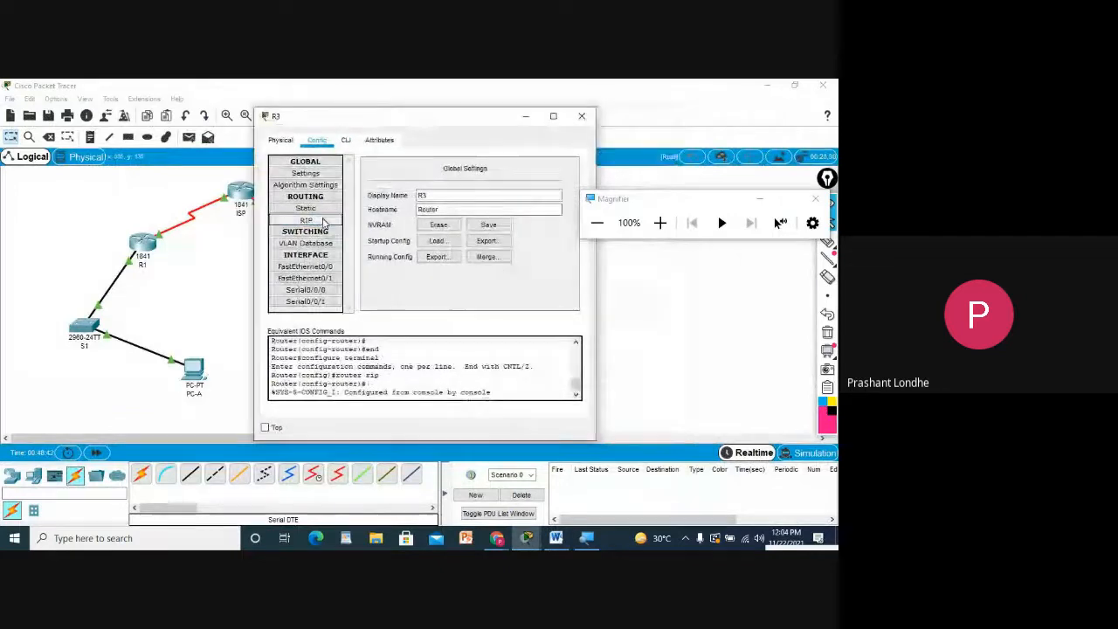
left_click(306, 219)
left_click(488, 175)
type("19")
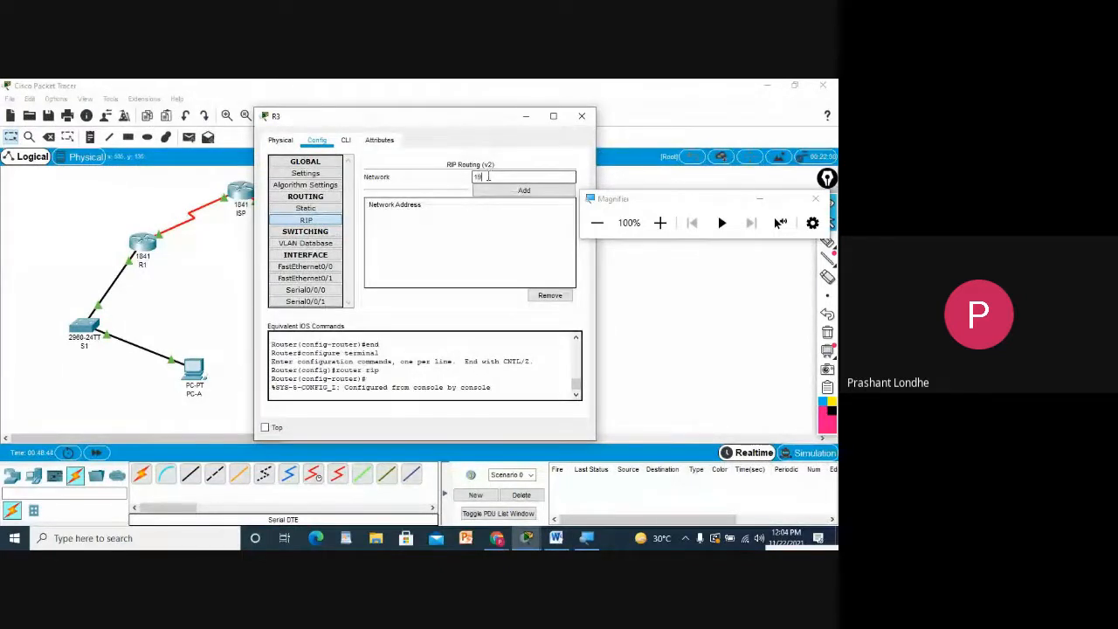
type("2.168.30")
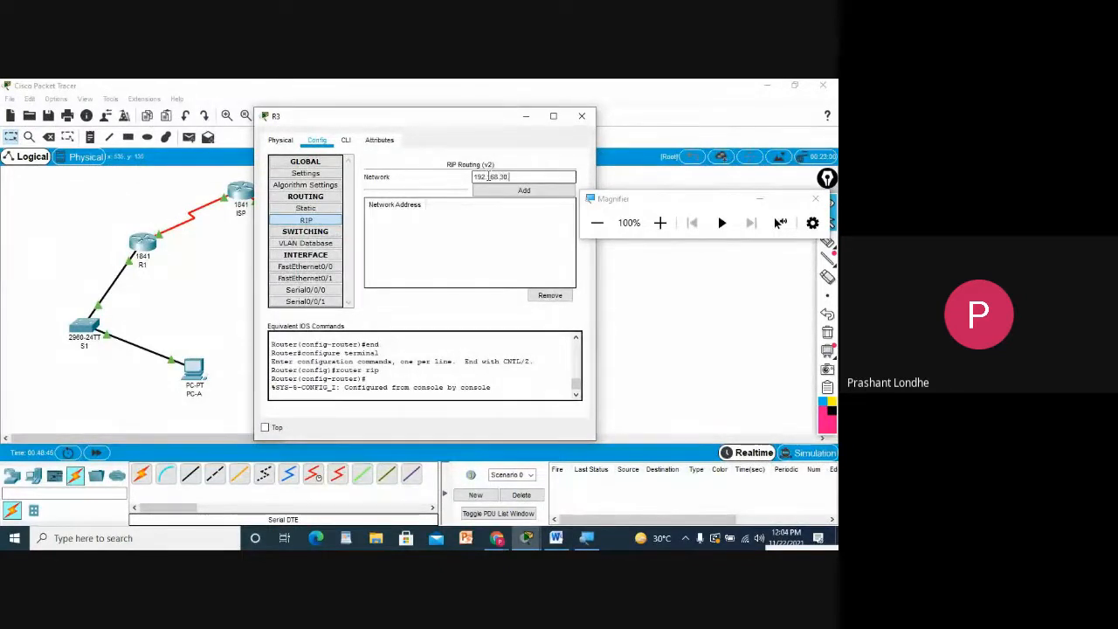
type(".0")
left_click(512, 191)
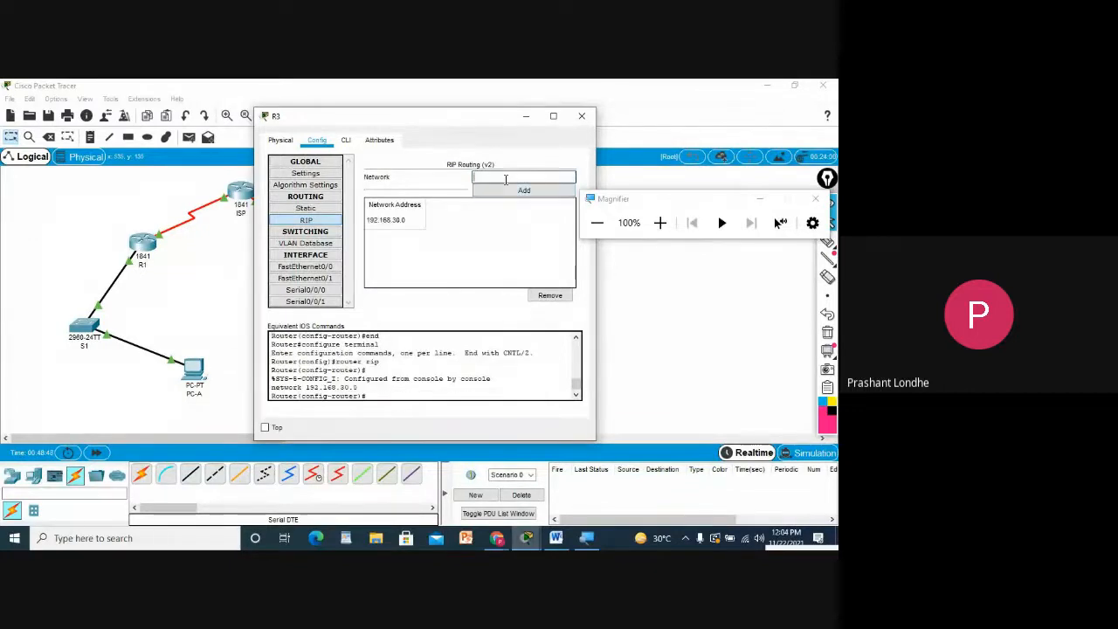
- Add the networks 20.2.2.1 and 192.168.40.1 to R3's RIP routing and close R3
type("20.2.2.1")
left_click(515, 190)
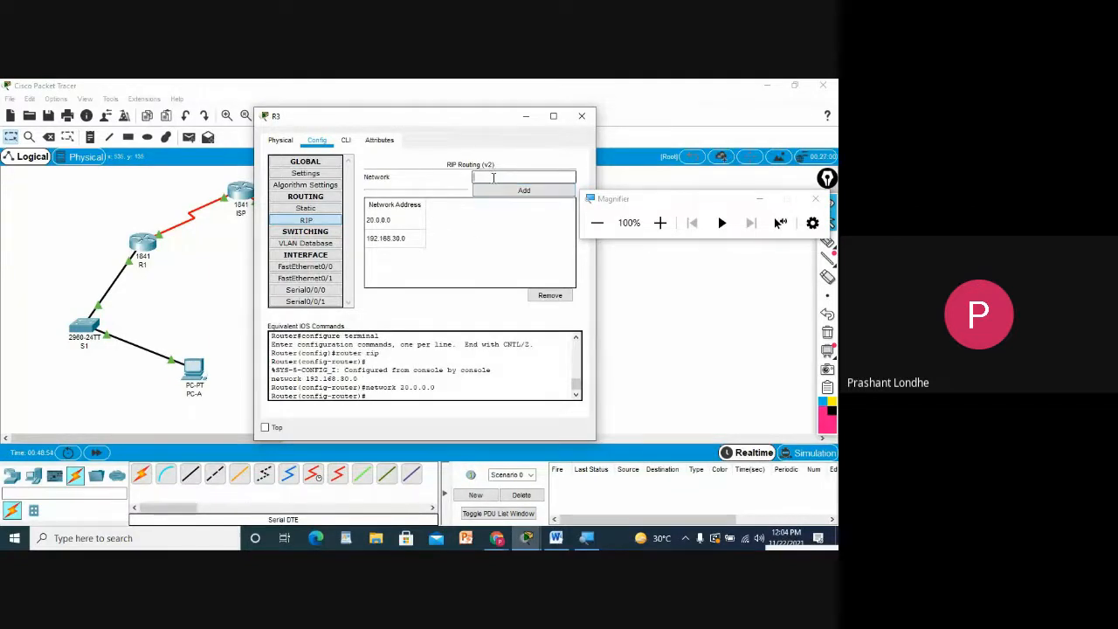
type("192.168.40.1")
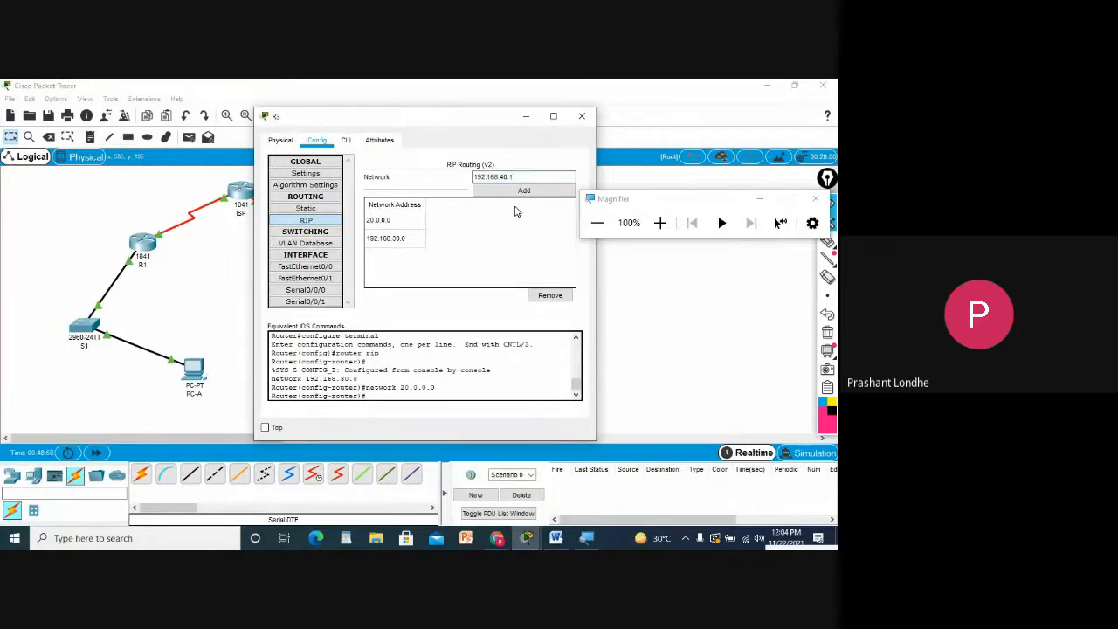
left_click(512, 192)
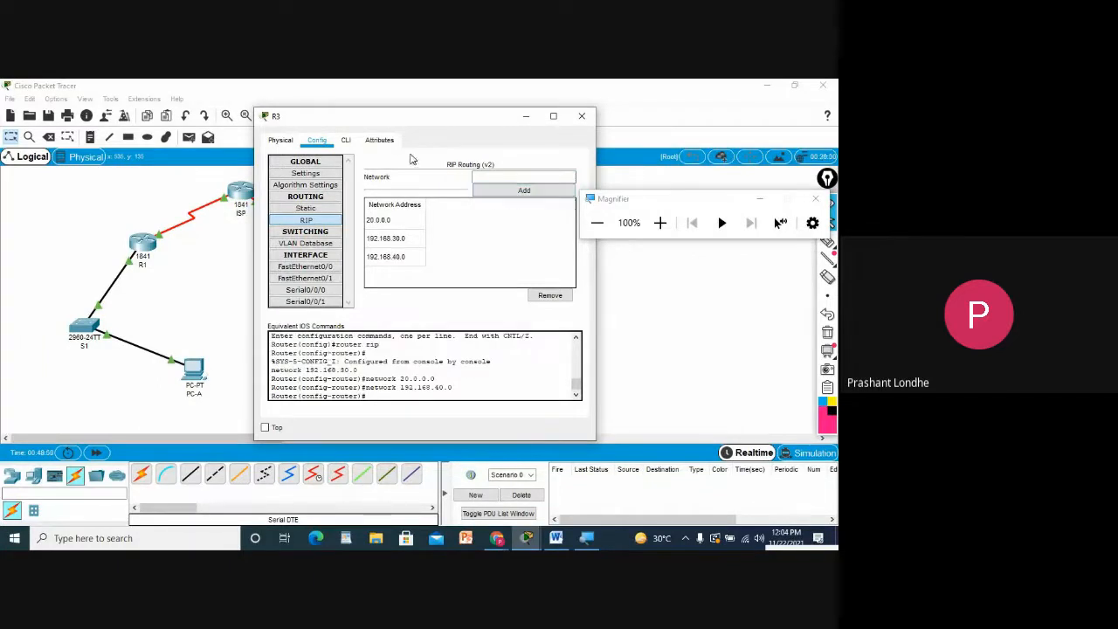
left_click(580, 116)
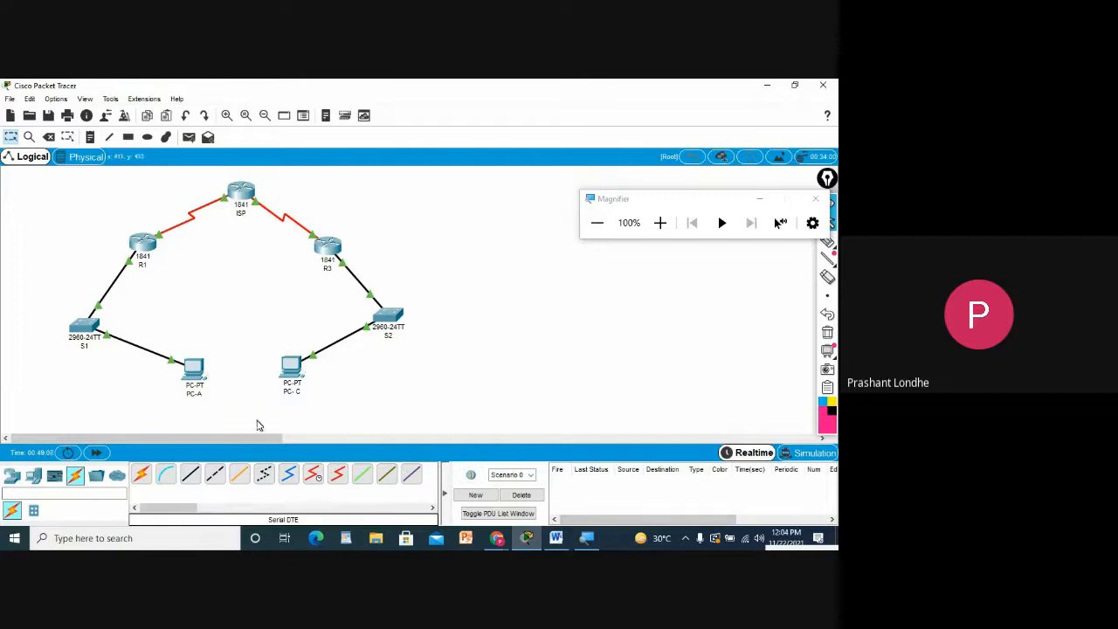
- Send simple test PDUs from R1 to R3 and from PC-A to PC-C, and magnify the PDU list to check their status
left_click(188, 137)
left_click(144, 243)
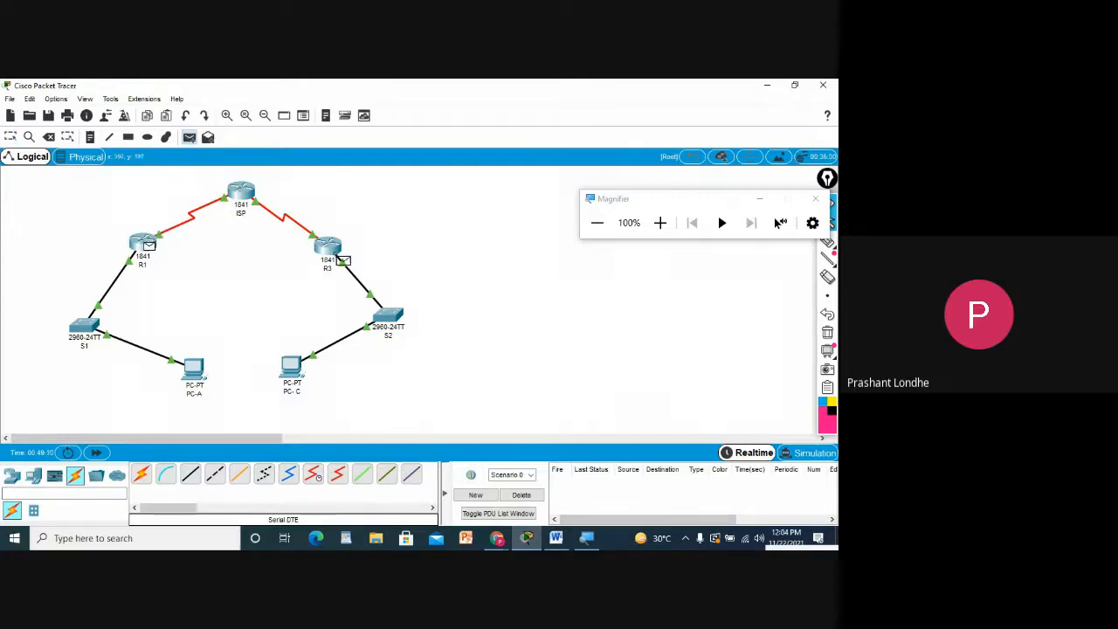
left_click(341, 257)
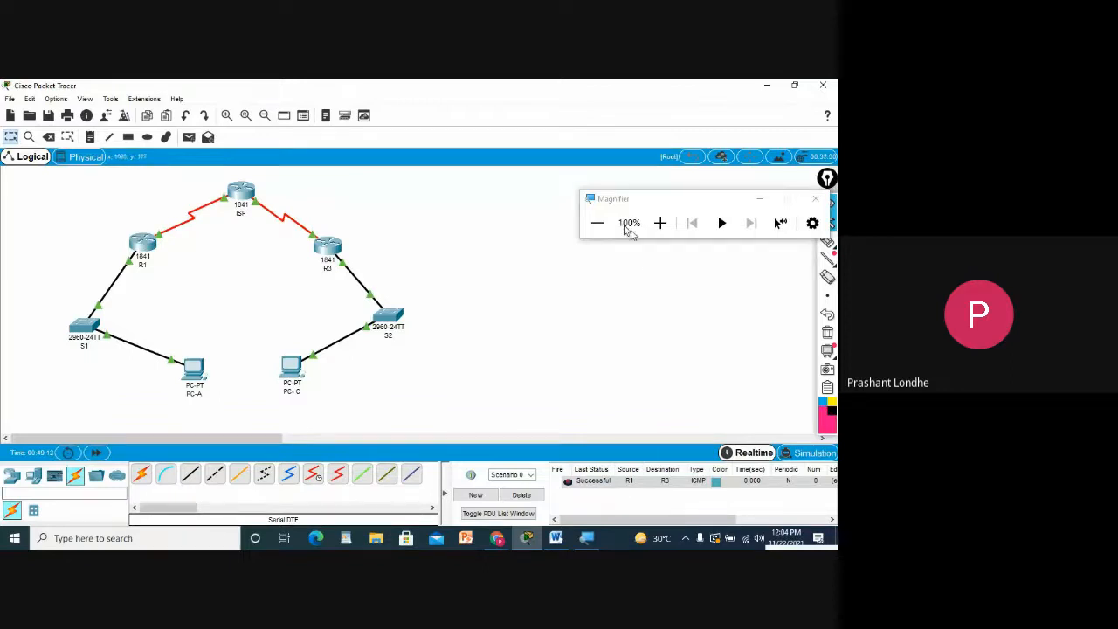
left_click(188, 137)
left_click(194, 367)
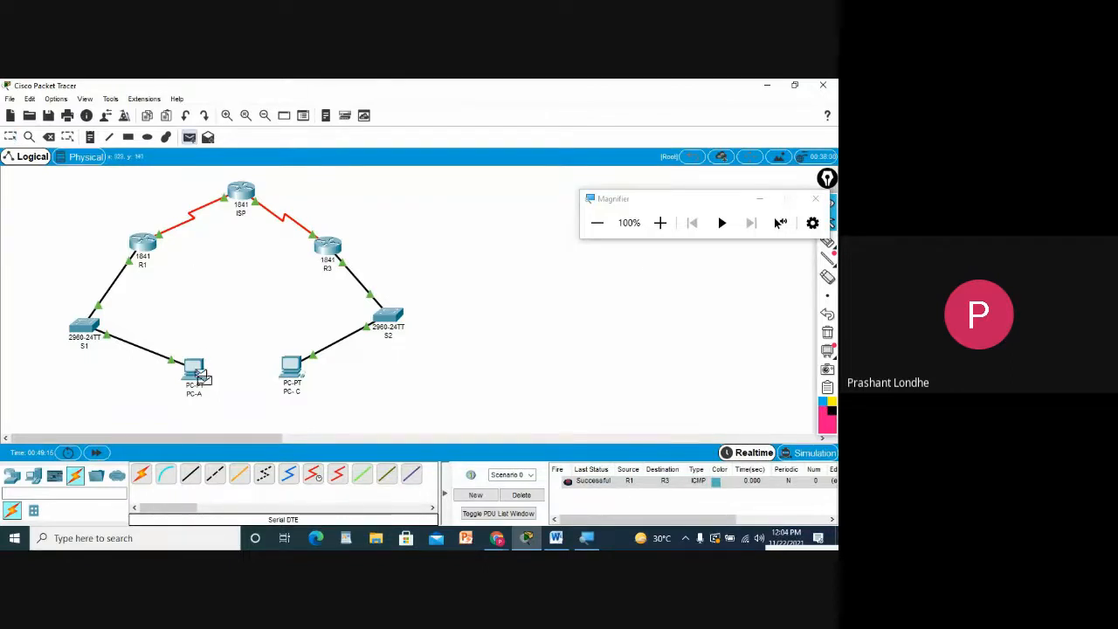
left_click(292, 365)
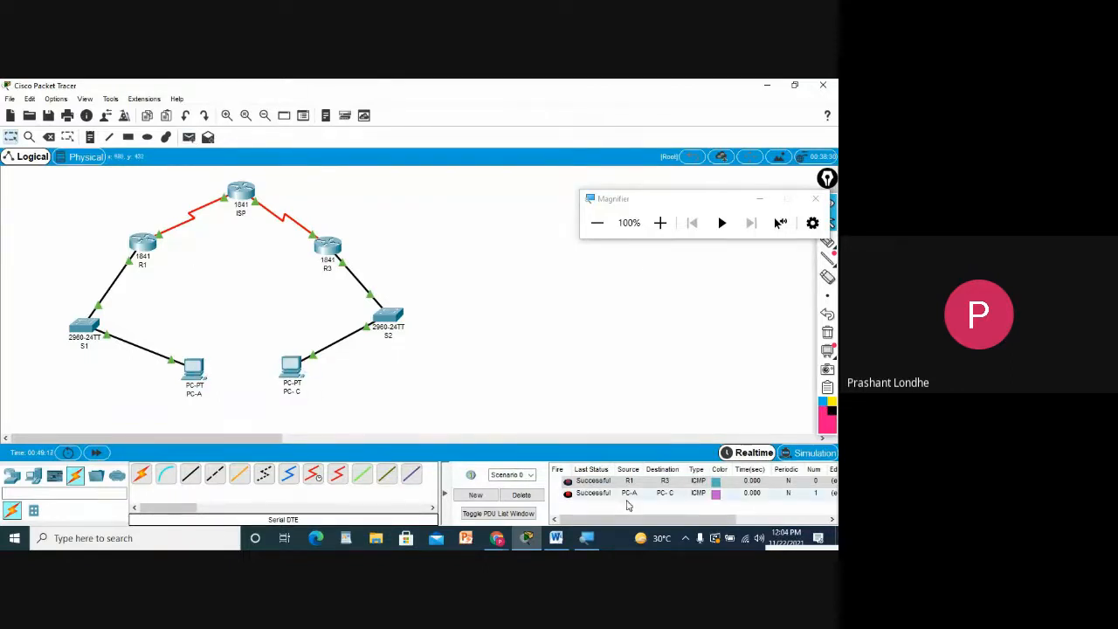
left_click(660, 223)
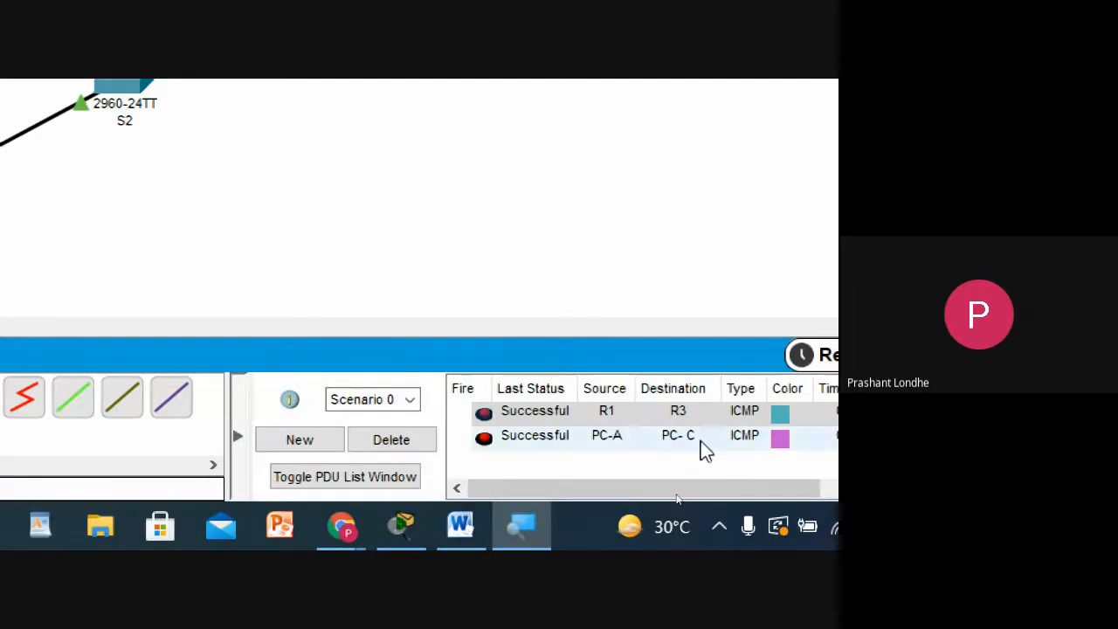
left_click(543, 234)
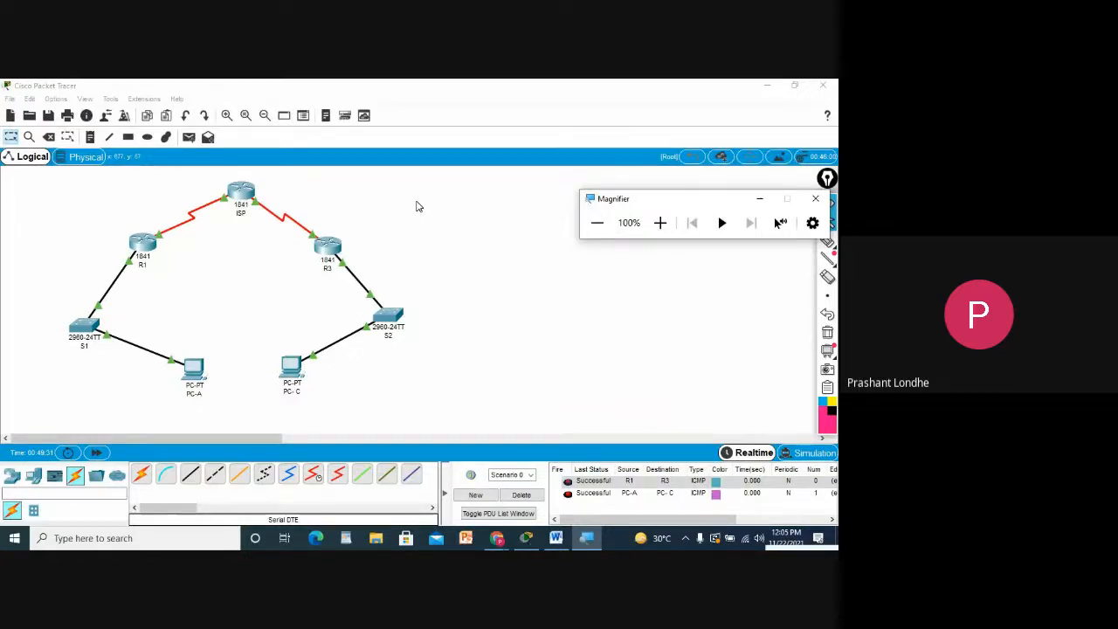
- Review the Addressing Table in Word and return to the Packet Tracer topology
left_click(528, 539)
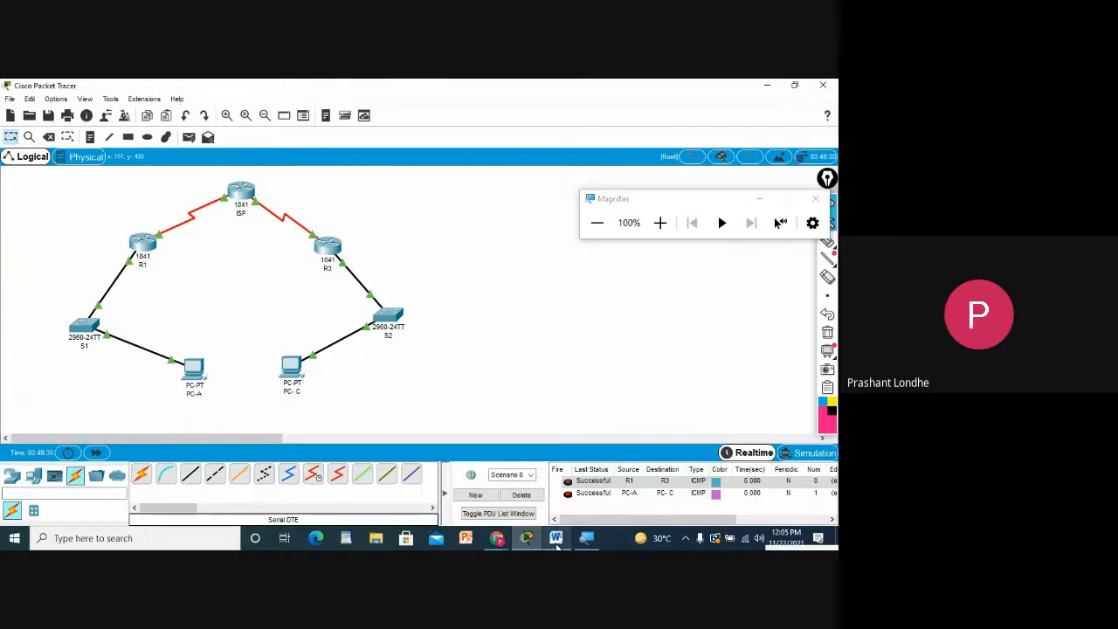
mouse_move(525, 542)
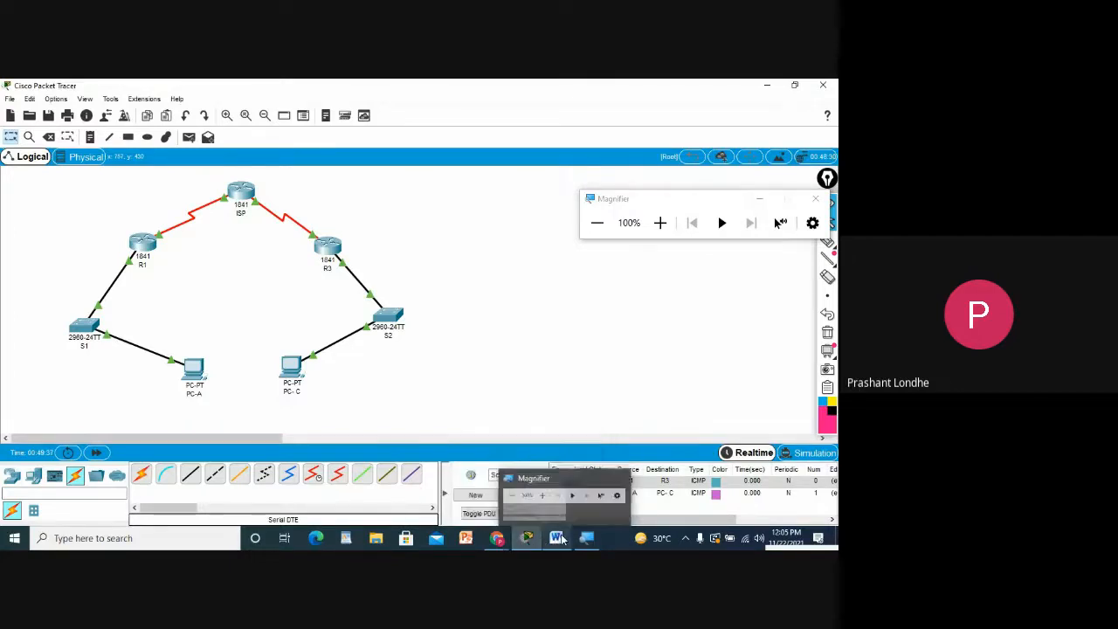
left_click(559, 541)
left_click(557, 540)
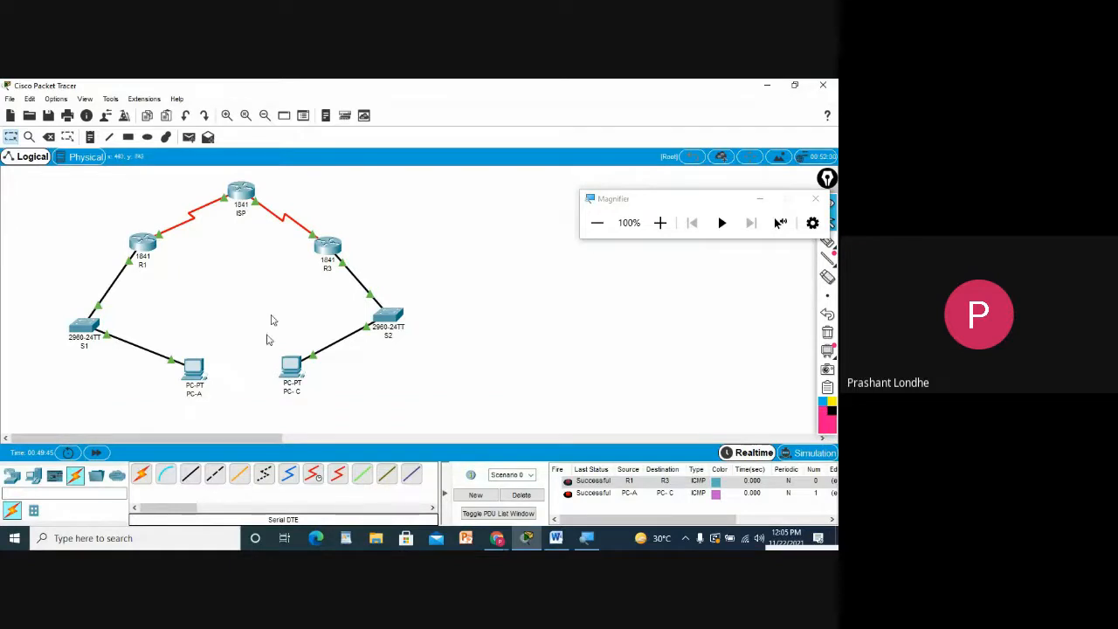
left_click(556, 537)
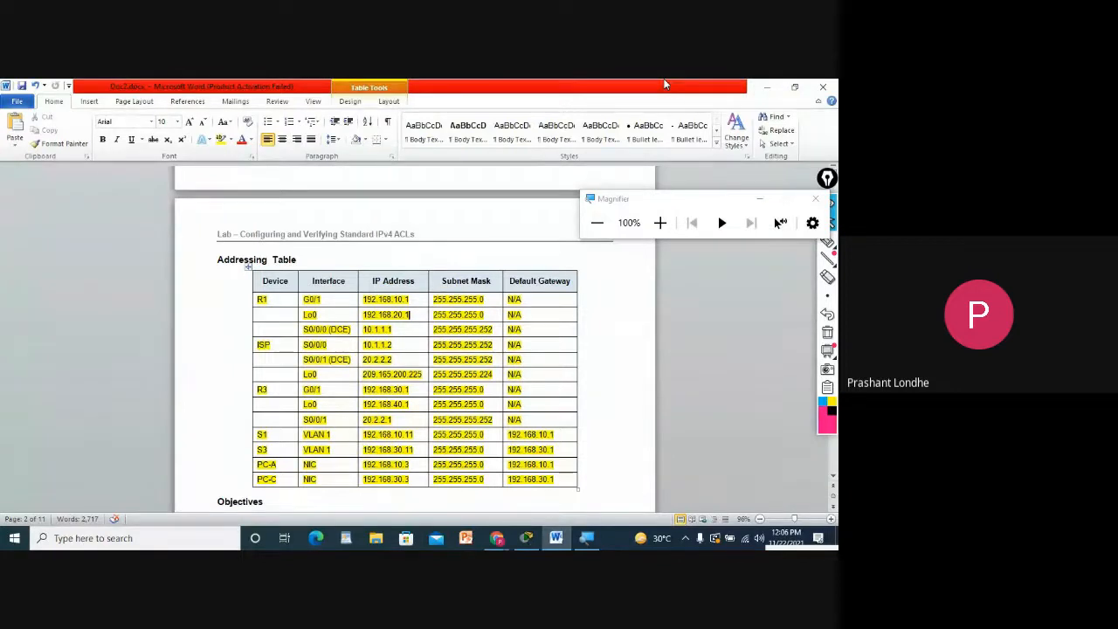
left_click(768, 88)
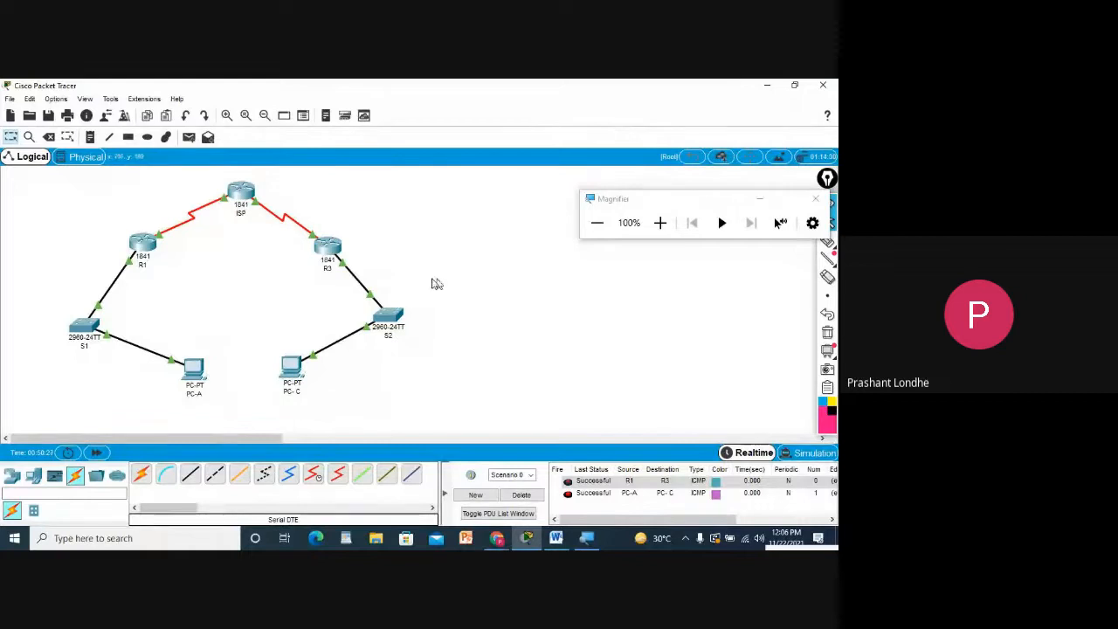
- Review the RIP network lists of R1 and ISP, including R1's command history, and close both routers
left_click(143, 251)
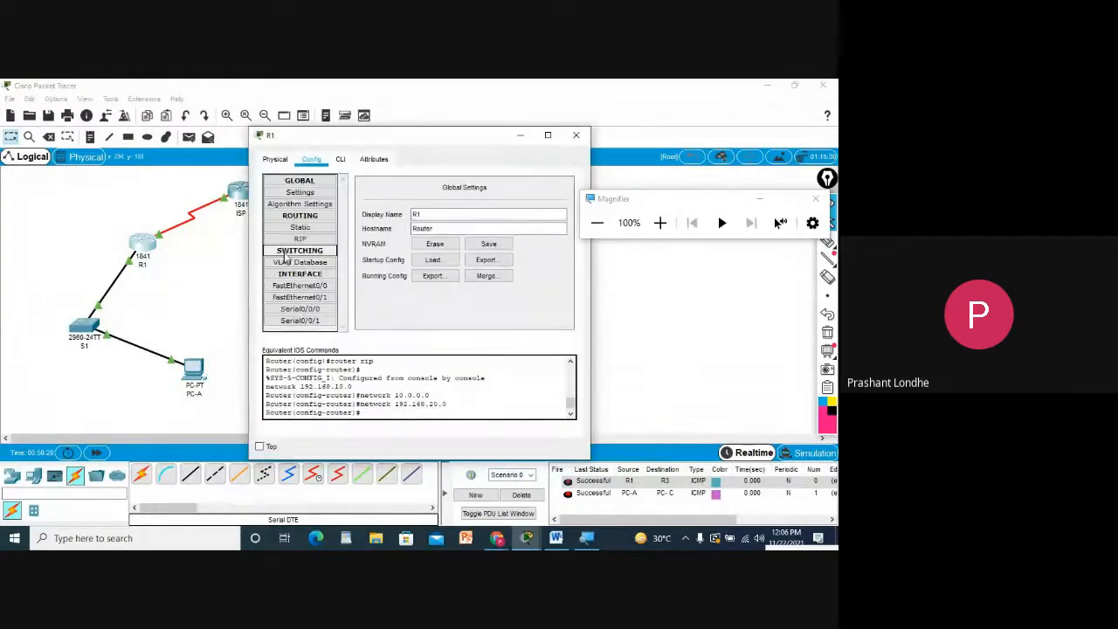
left_click(297, 239)
left_click(339, 159)
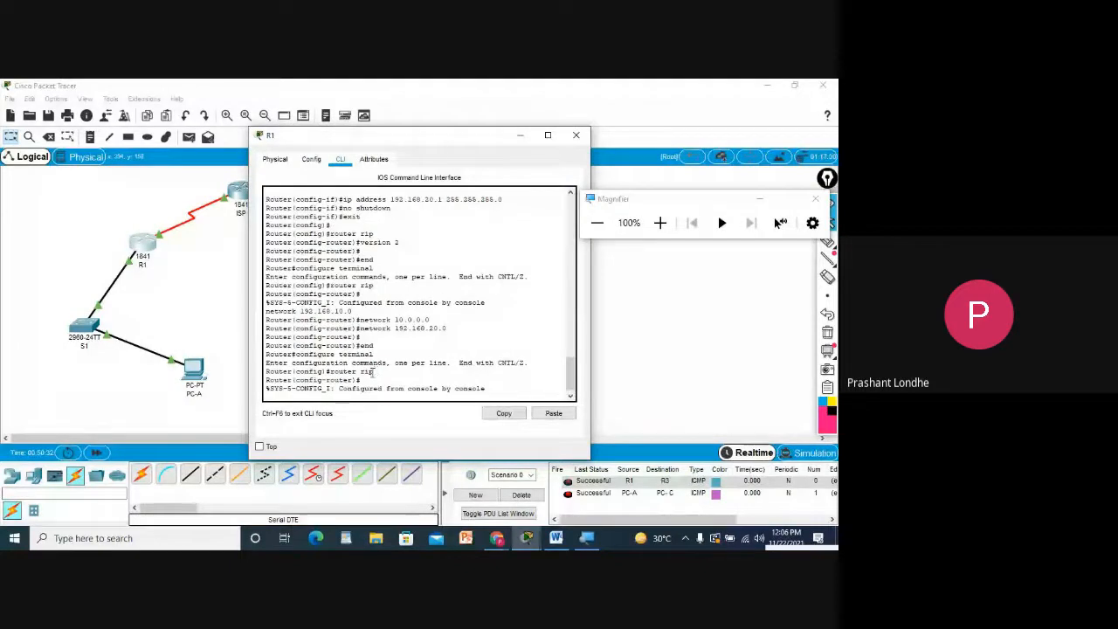
left_click(311, 159)
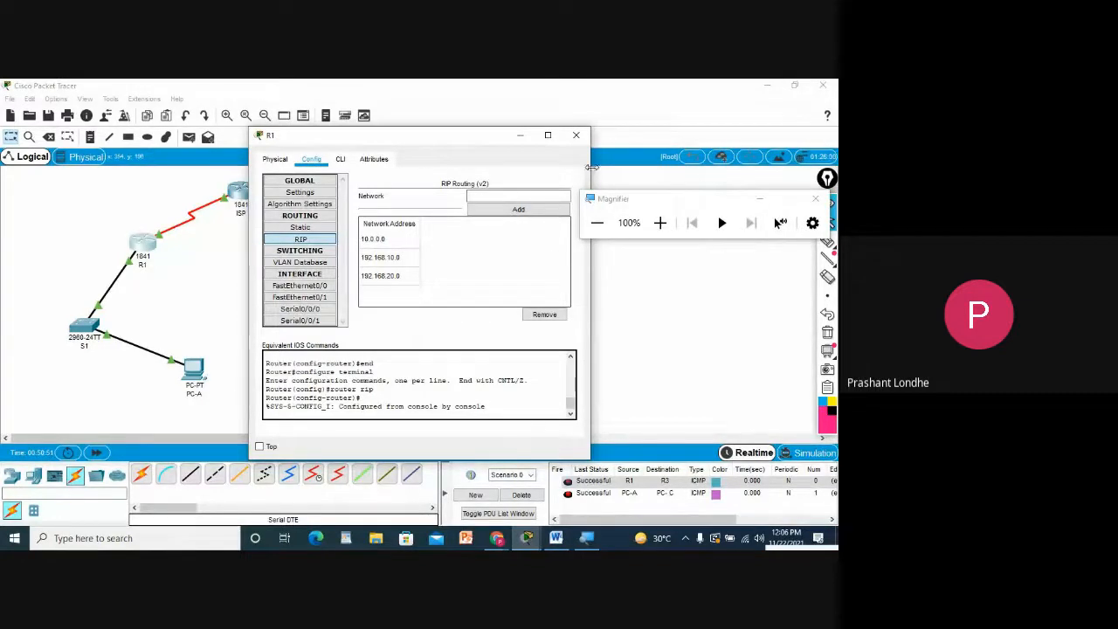
left_click(575, 135)
left_click(242, 193)
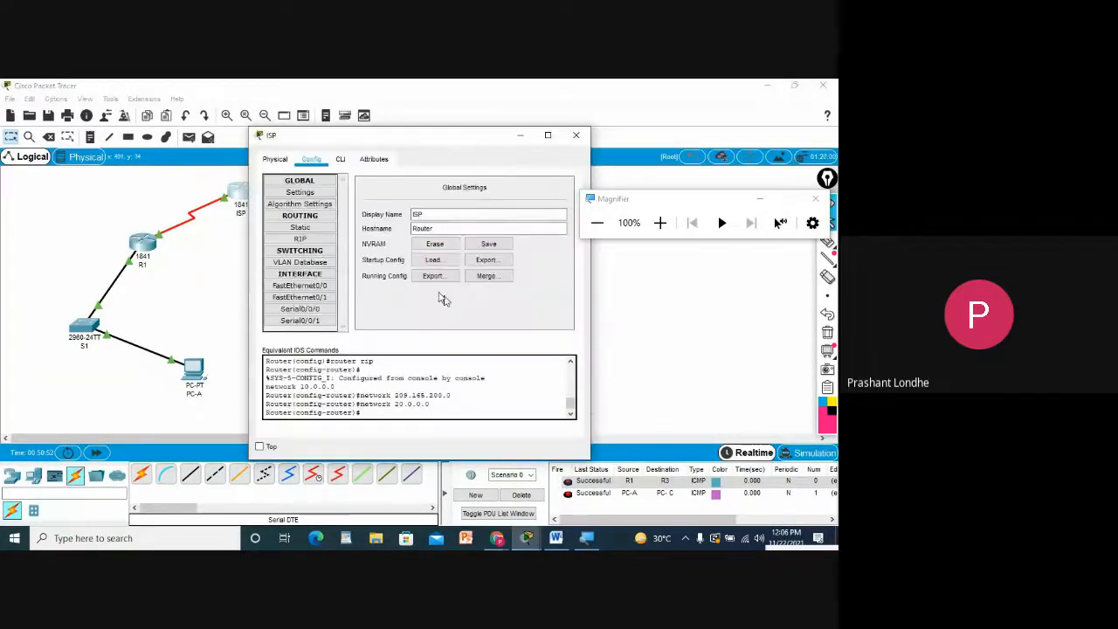
left_click(299, 239)
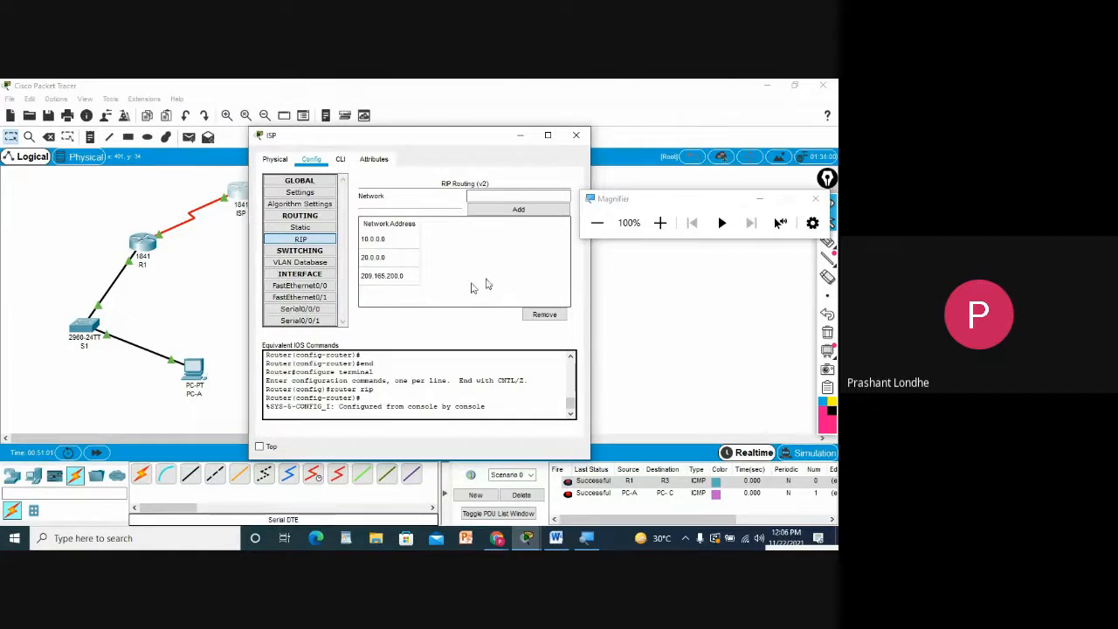
left_click(575, 134)
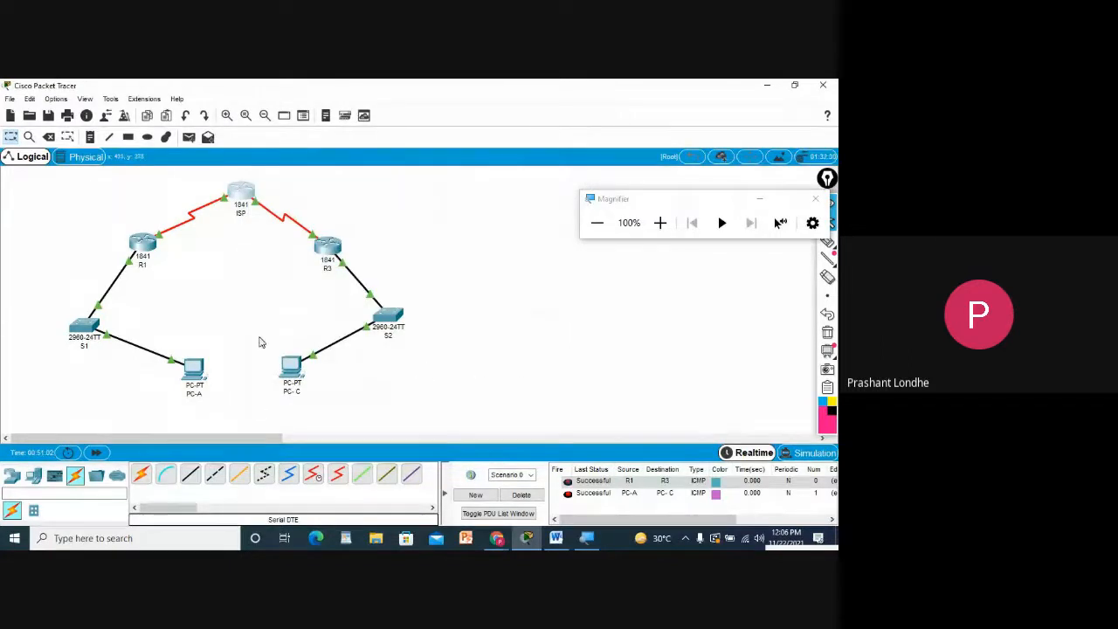
- Ping ISP's loopback address 209.165.200.225 from PC-A's Command Prompt
left_click(197, 371)
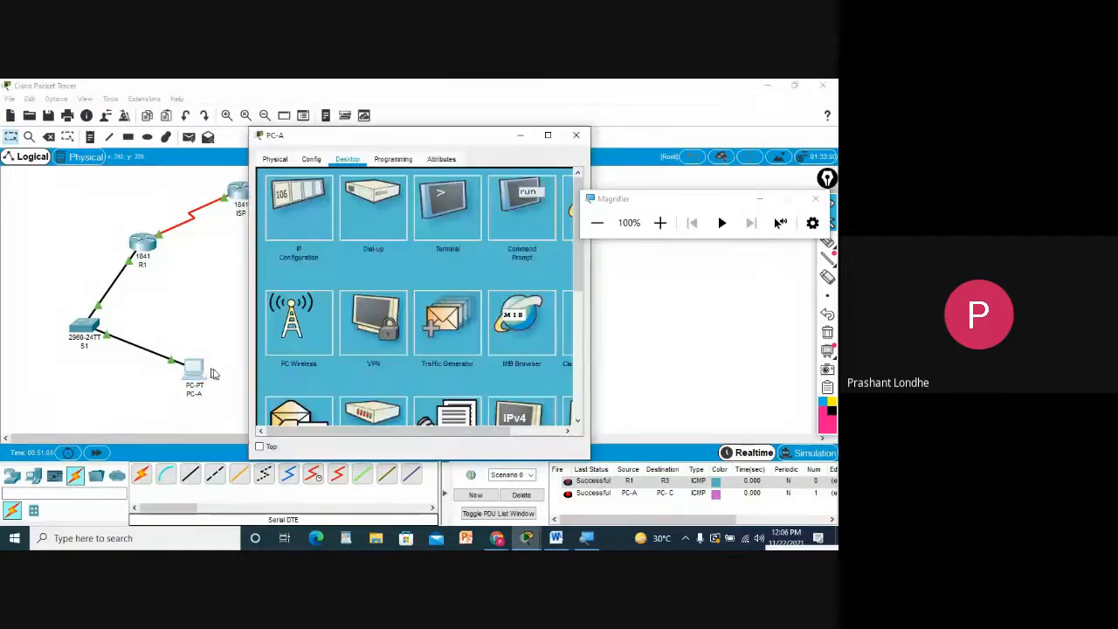
left_click(519, 243)
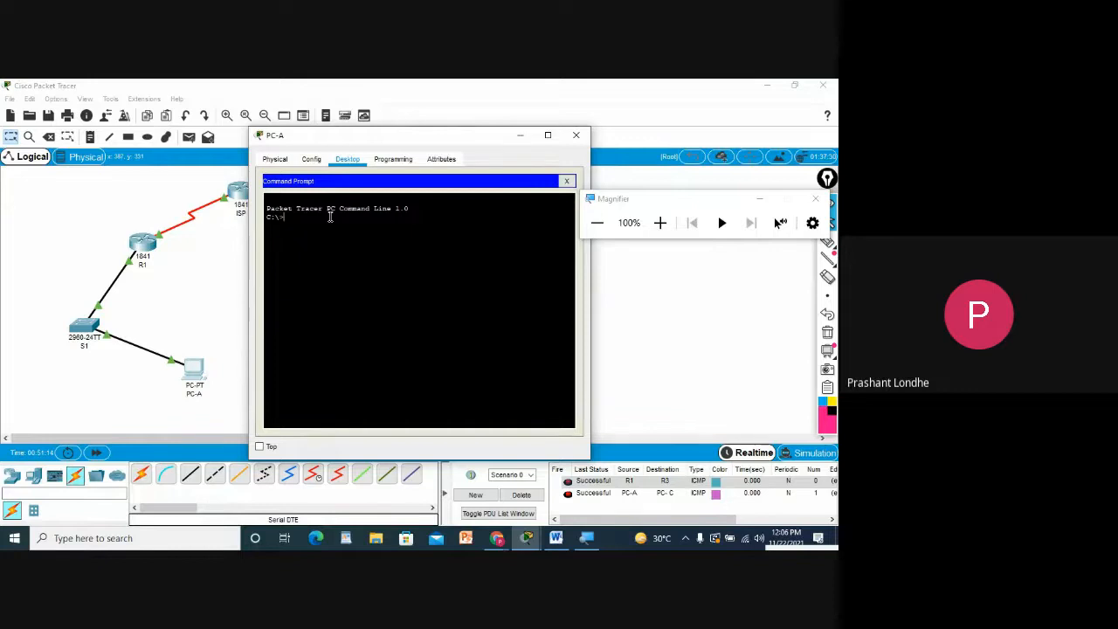
type("ping 209.165.200.225")
key("Return")
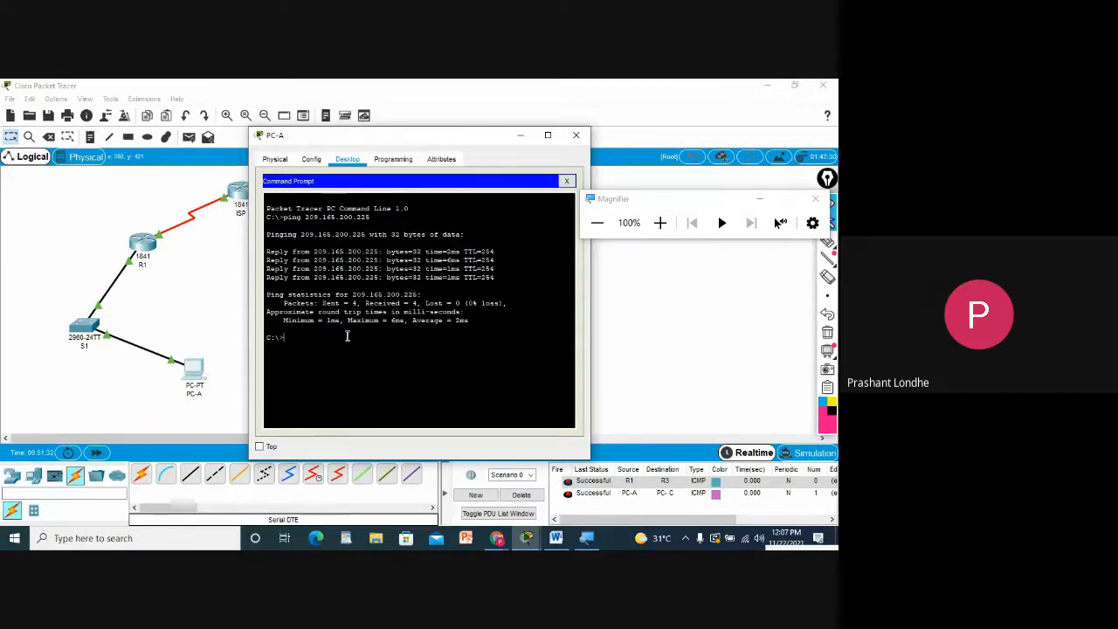
- Ping the switch address 192.168.30.11 from PC-A's Command Prompt
type("ping 192")
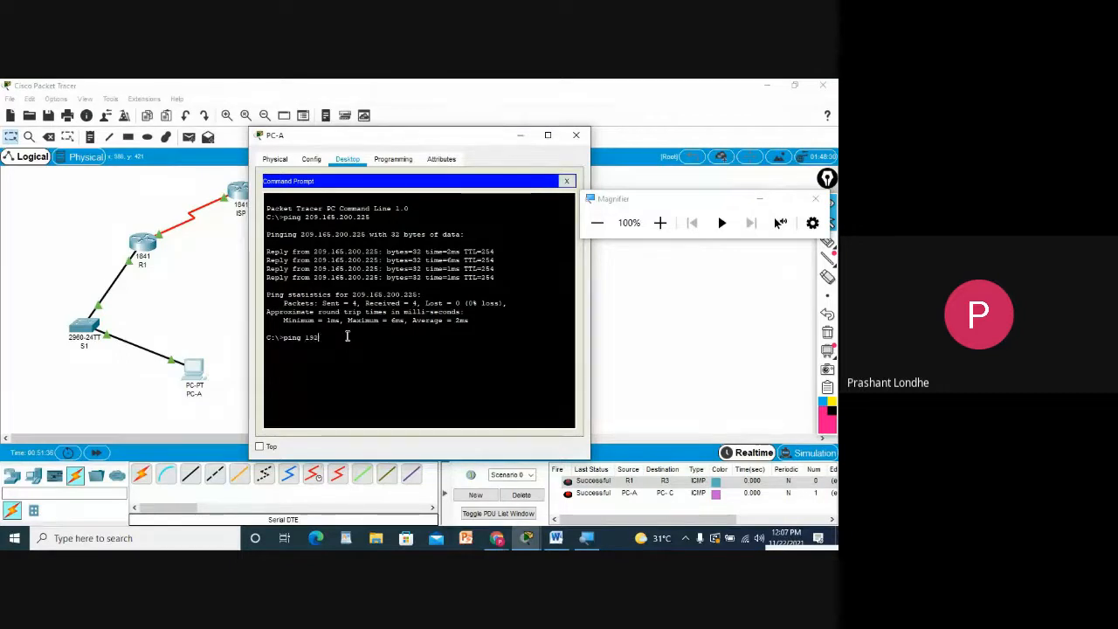
type(".168.30")
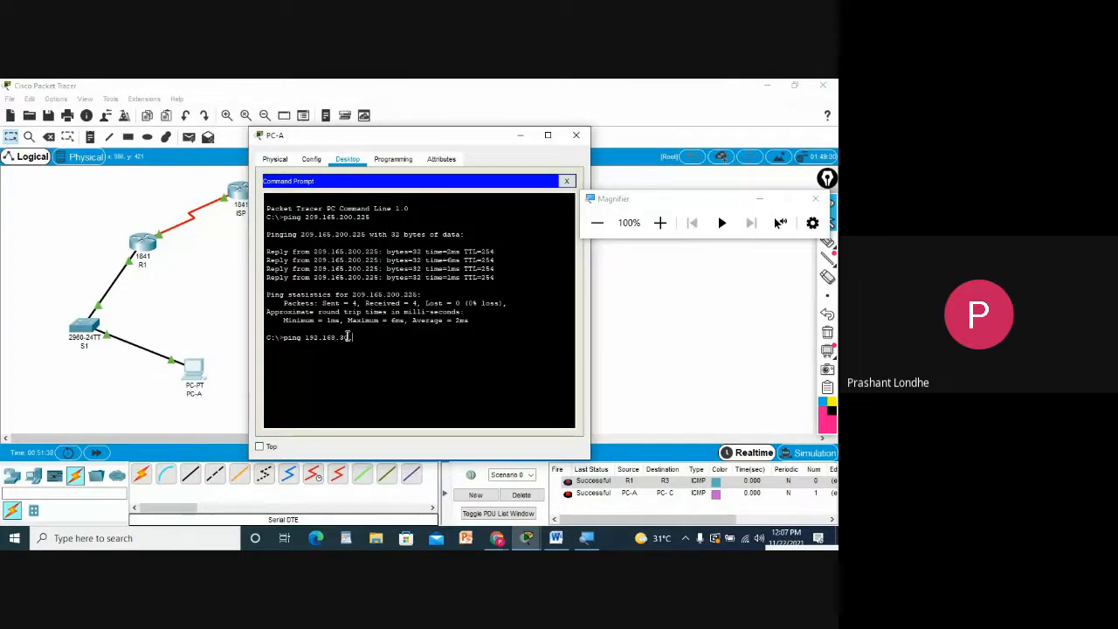
type(".11")
key("Return")
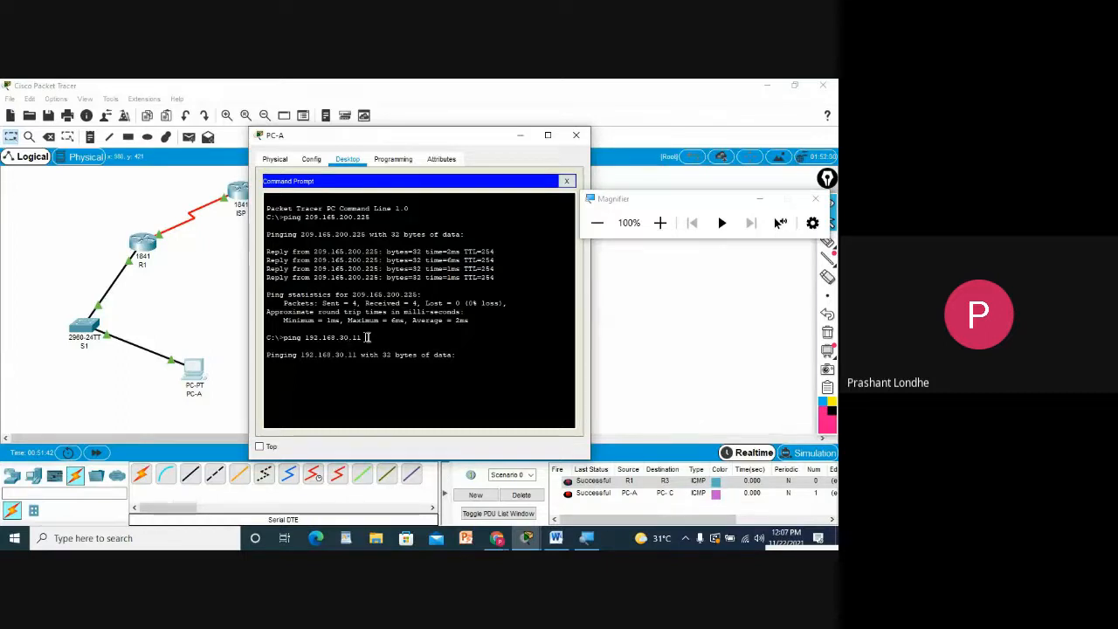
- Check S3's VLAN 1 address in the Word Addressing Table, repeat PC-A's ping to 192.168.30.11 in Packet Tracer and minimize PC-A
left_click(559, 539)
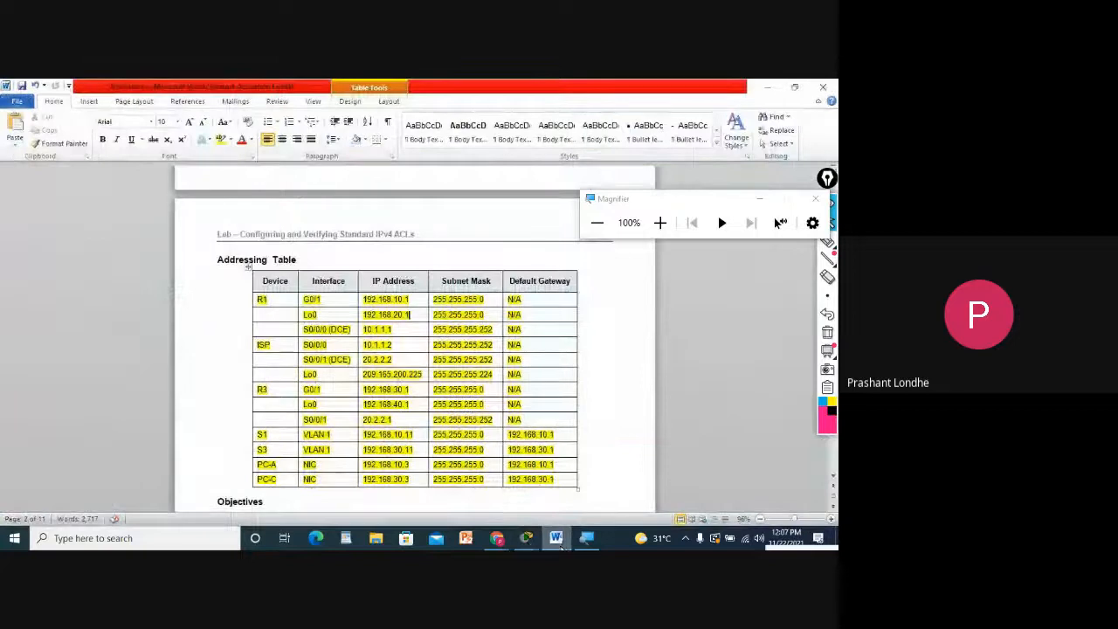
left_click(558, 540)
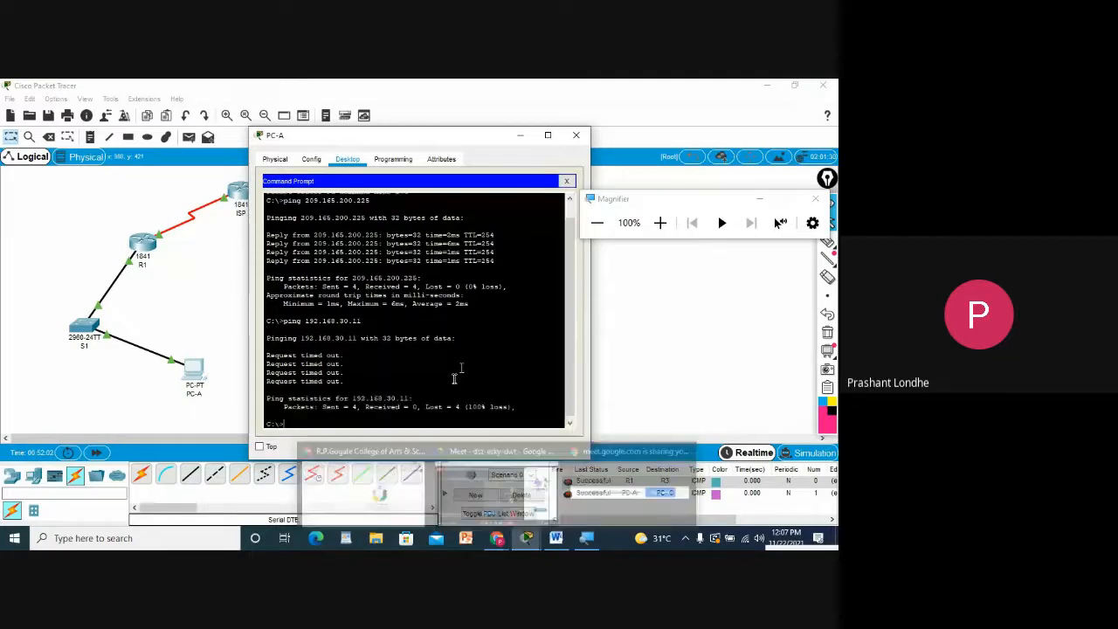
key("Up")
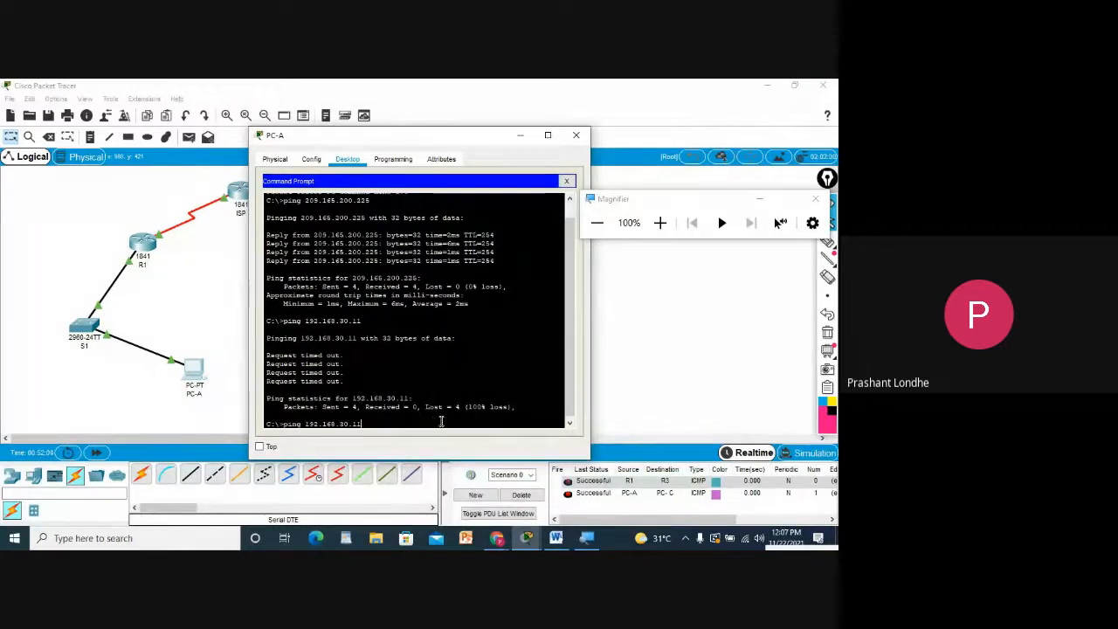
key("Return")
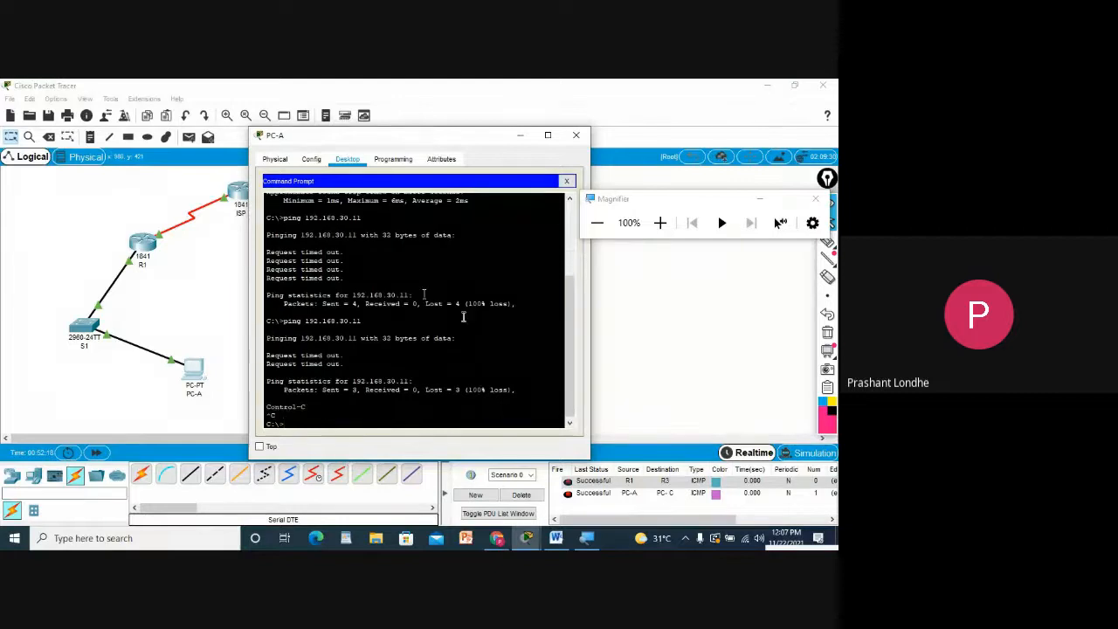
left_click(520, 135)
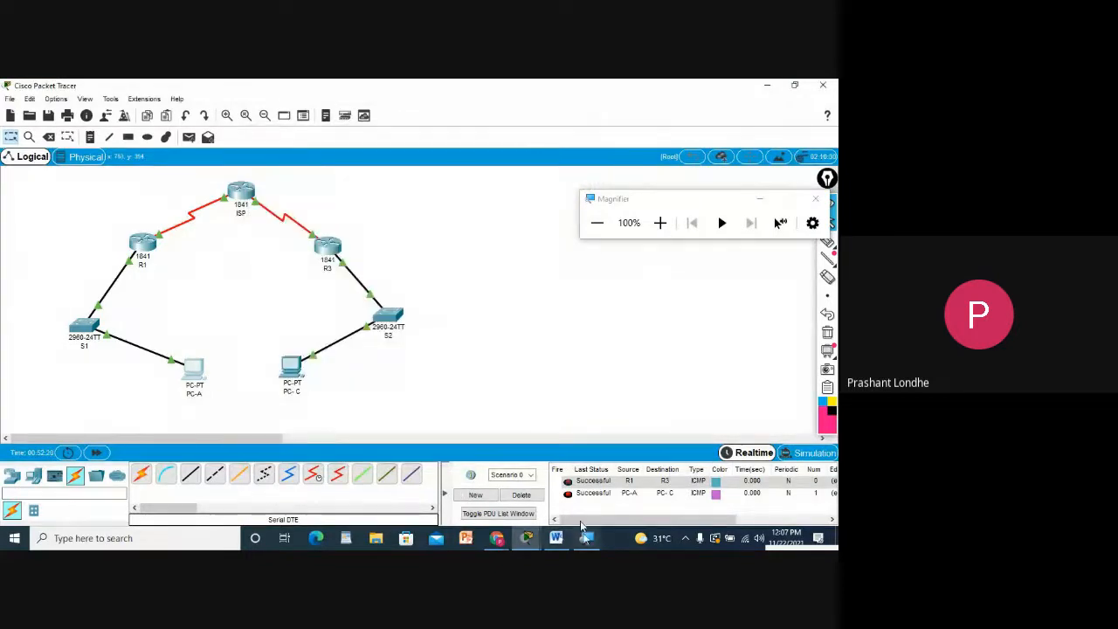
- Check S3's VLAN 1 entry in the Word Addressing Table and assign 192.168.30.11 255.255.255.0 to VLAN 1 on switch S2 in Packet Tracer
left_click(556, 538)
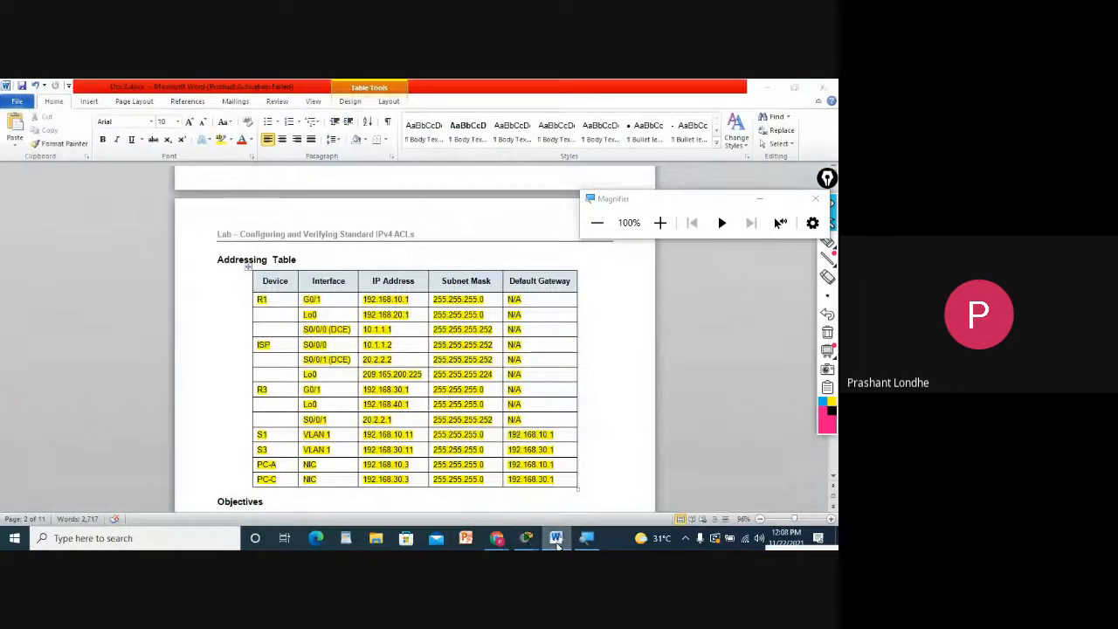
left_click(526, 538)
left_click(387, 319)
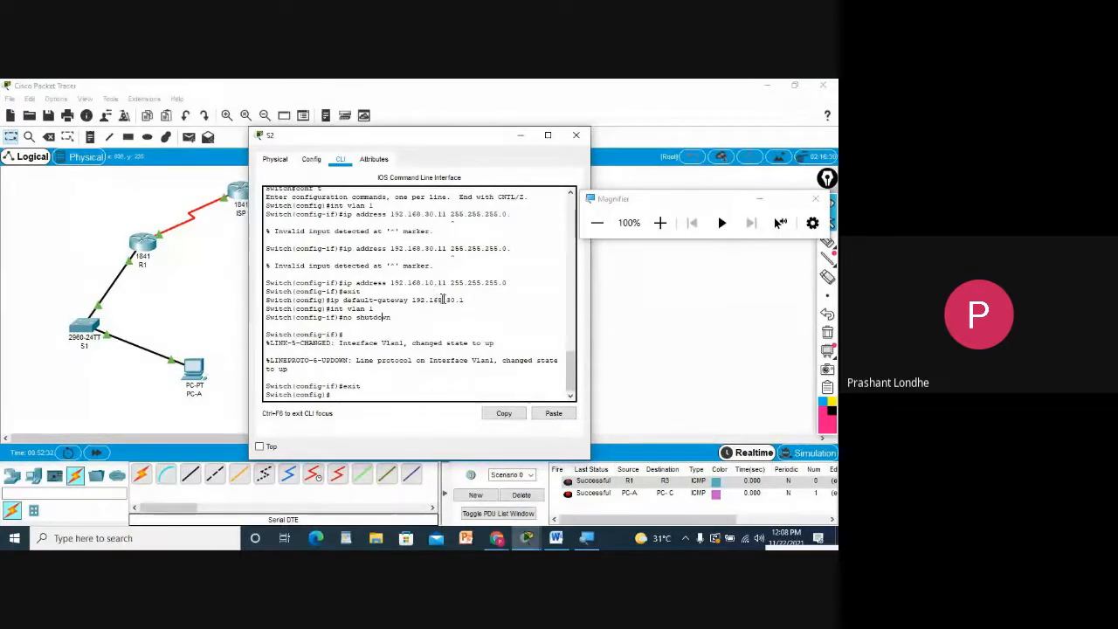
left_click(409, 394)
type("int vlan 1")
key("Return")
type("ip")
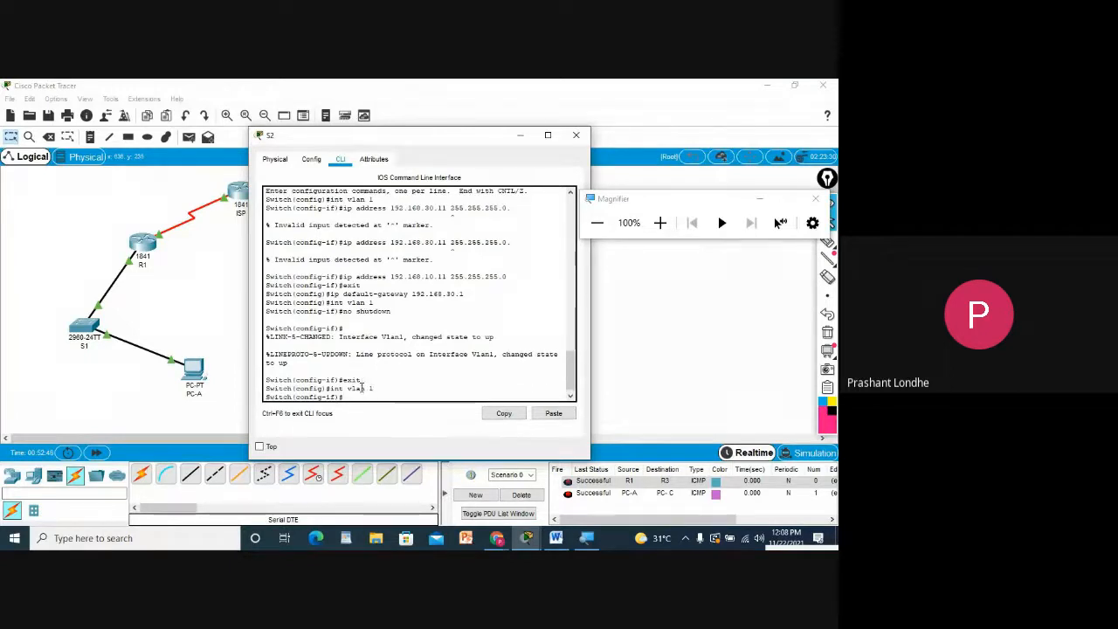
type(" addres")
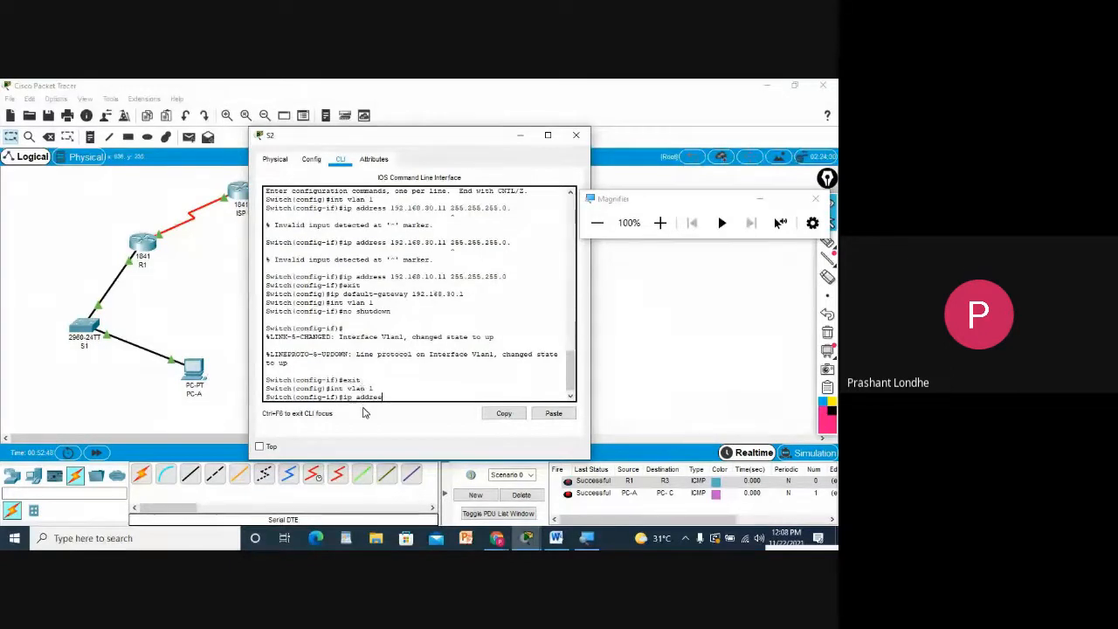
type("s 192.")
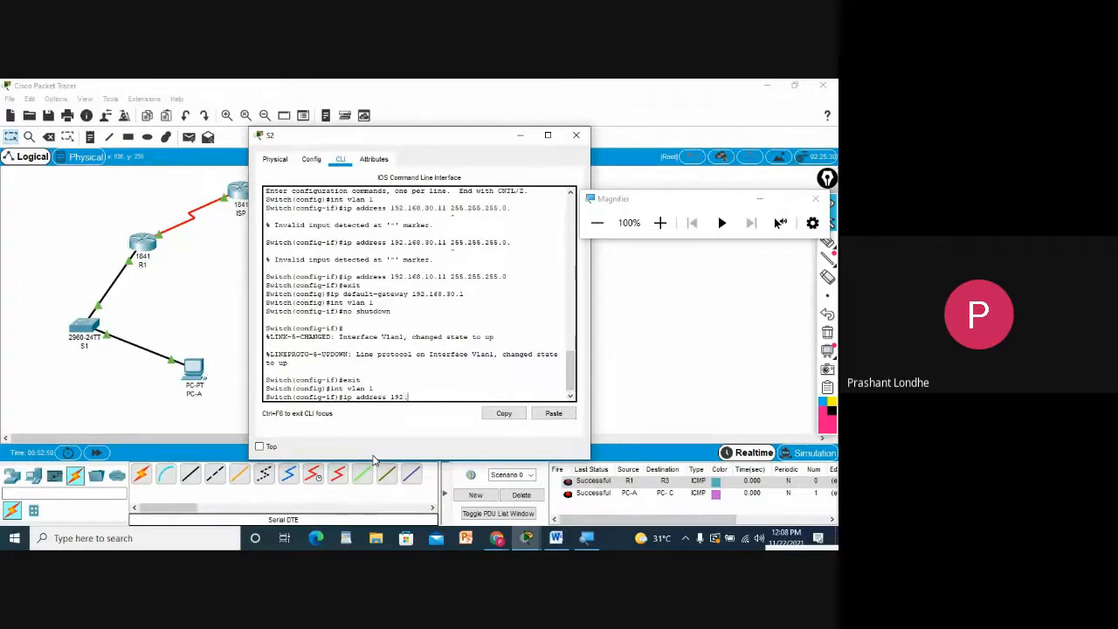
type("168.30.11")
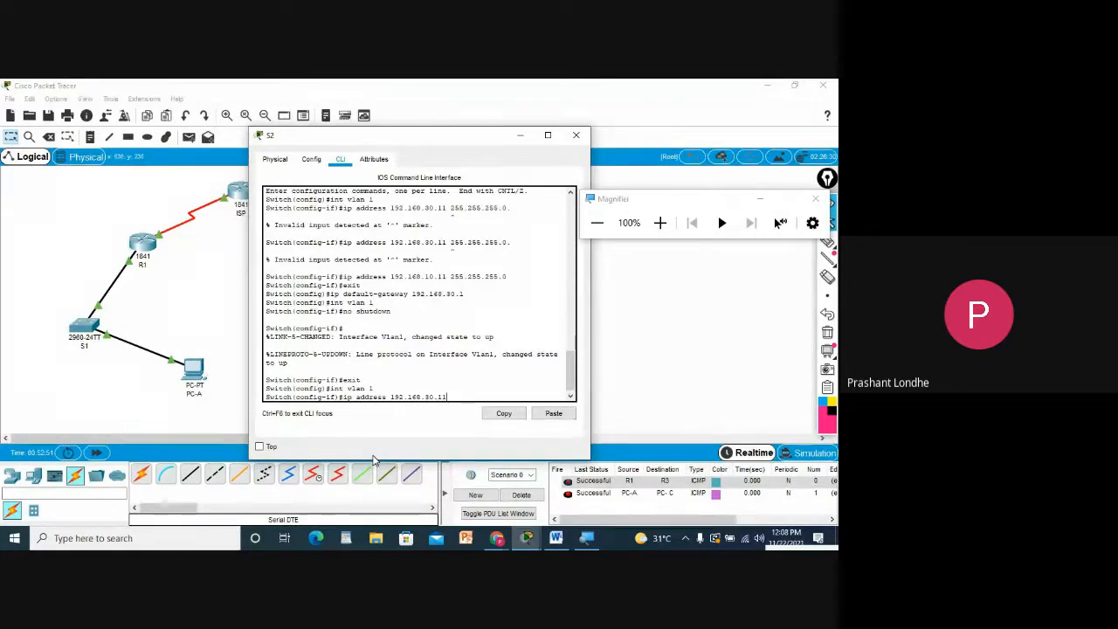
type(" 255.255.255.0")
key("Return")
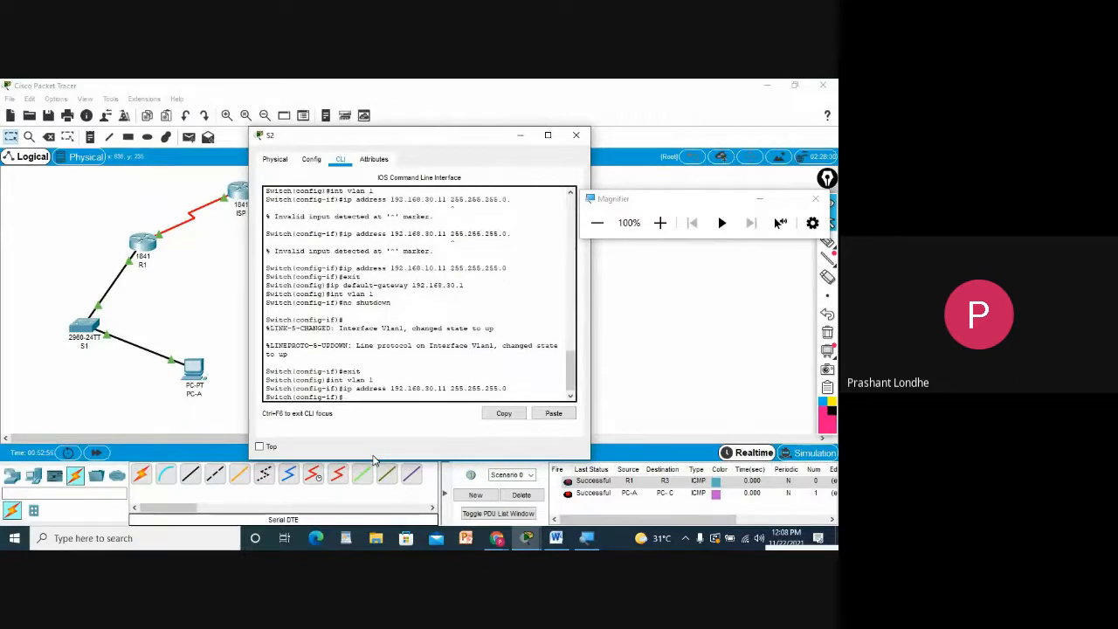
- Enable S2's VLAN 1 interface with no shutdown and close the switch window
type("no shutdown")
key("Return")
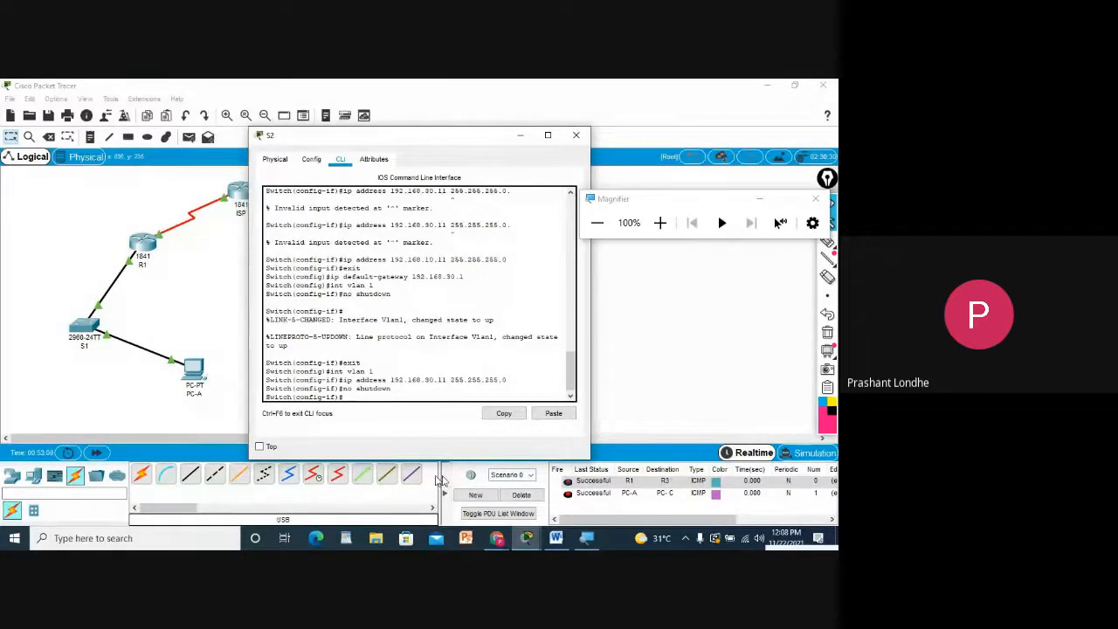
left_click(576, 134)
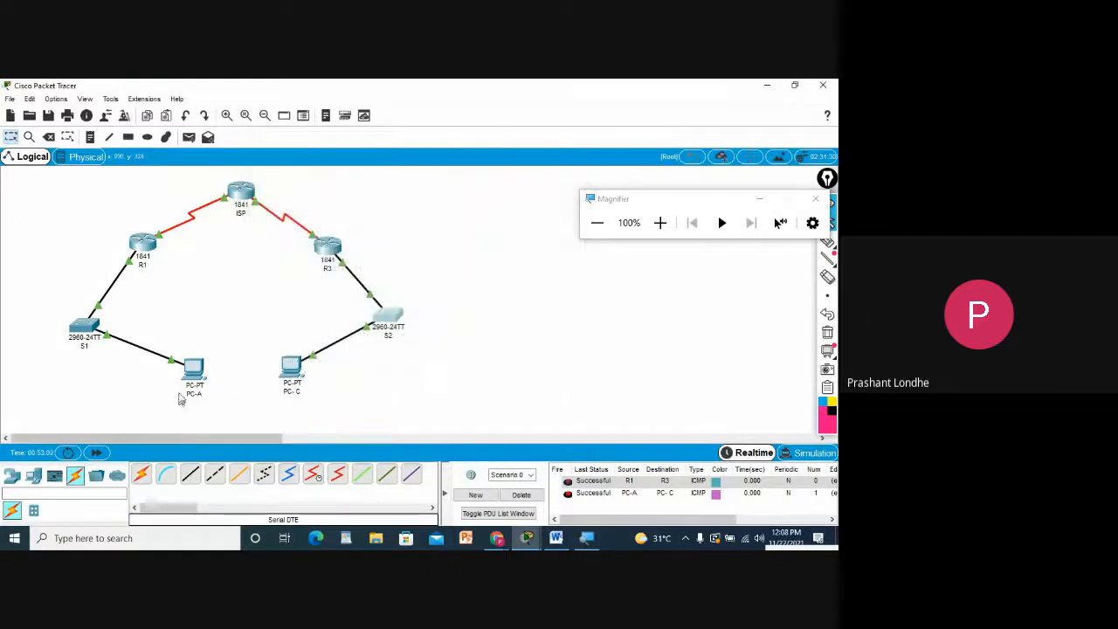
- Ping 192.168.30.11 twice from PC-A's Command Prompt and close PC-A
left_click(192, 368)
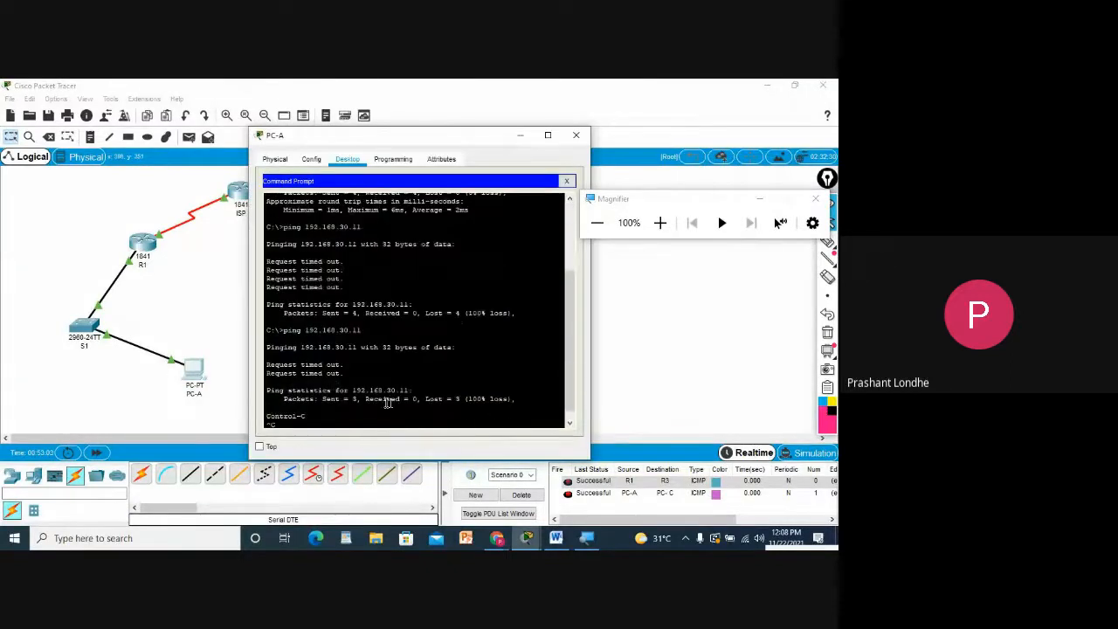
left_click(328, 419)
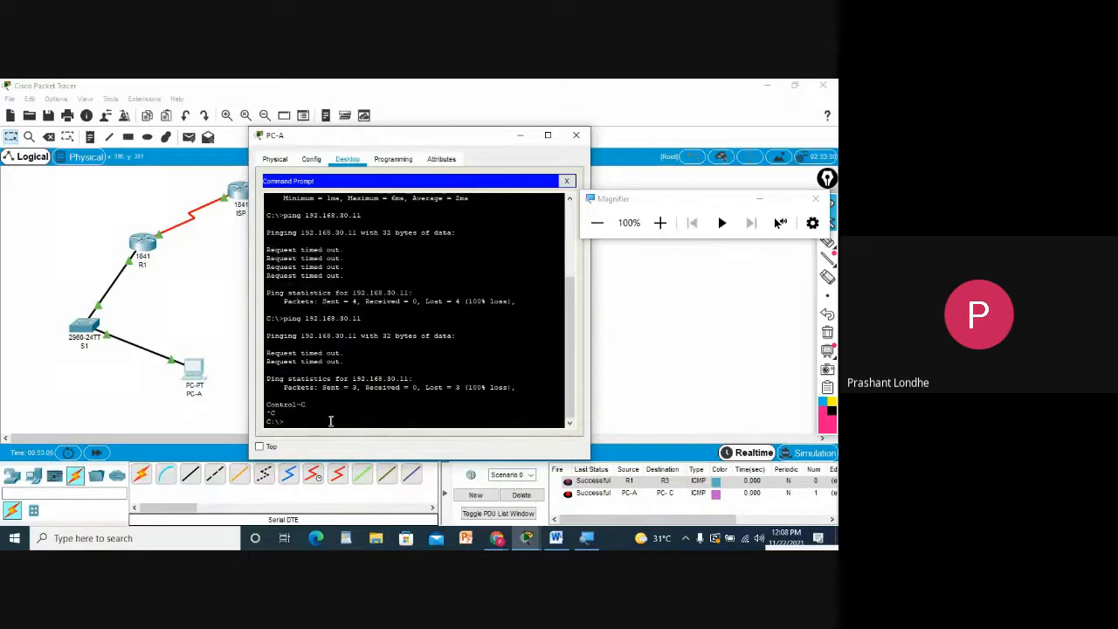
key("Up")
key("Return")
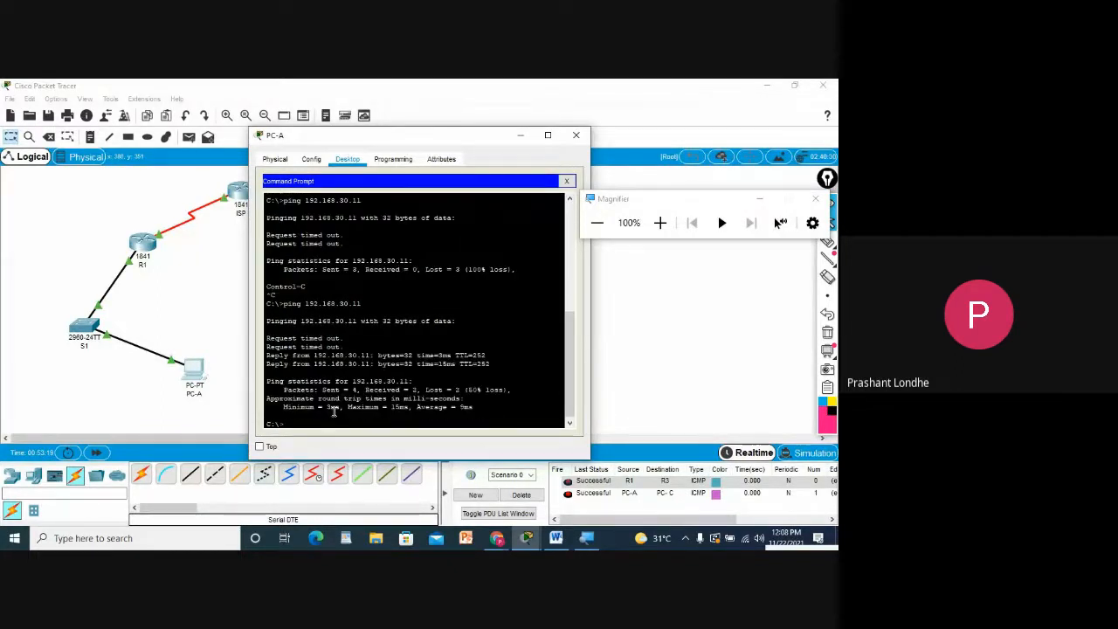
key("Up")
key("Return")
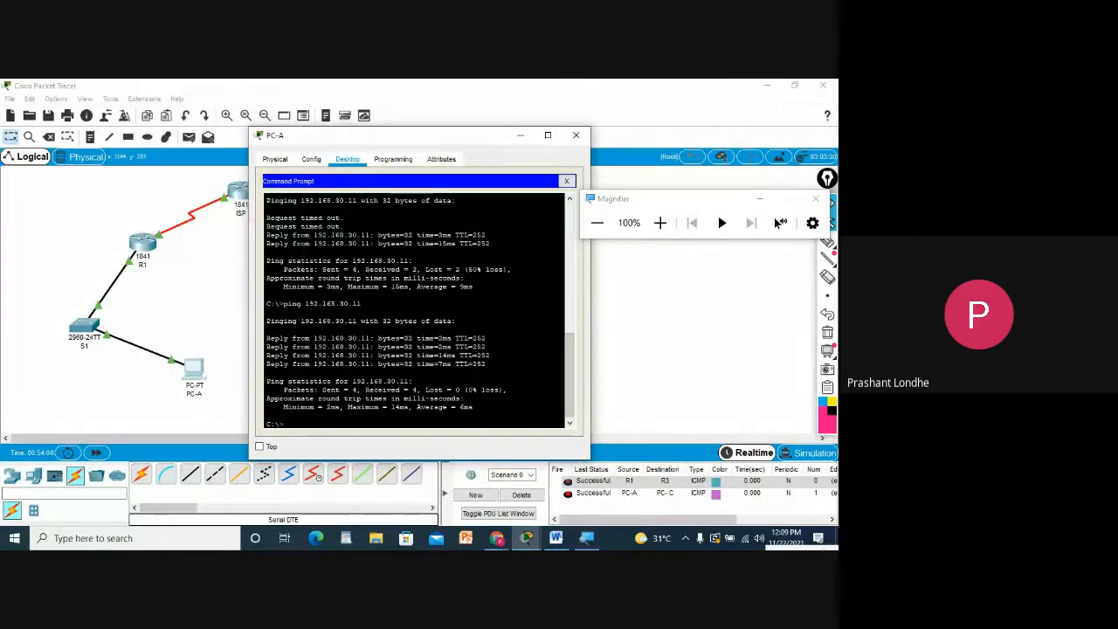
left_click(575, 134)
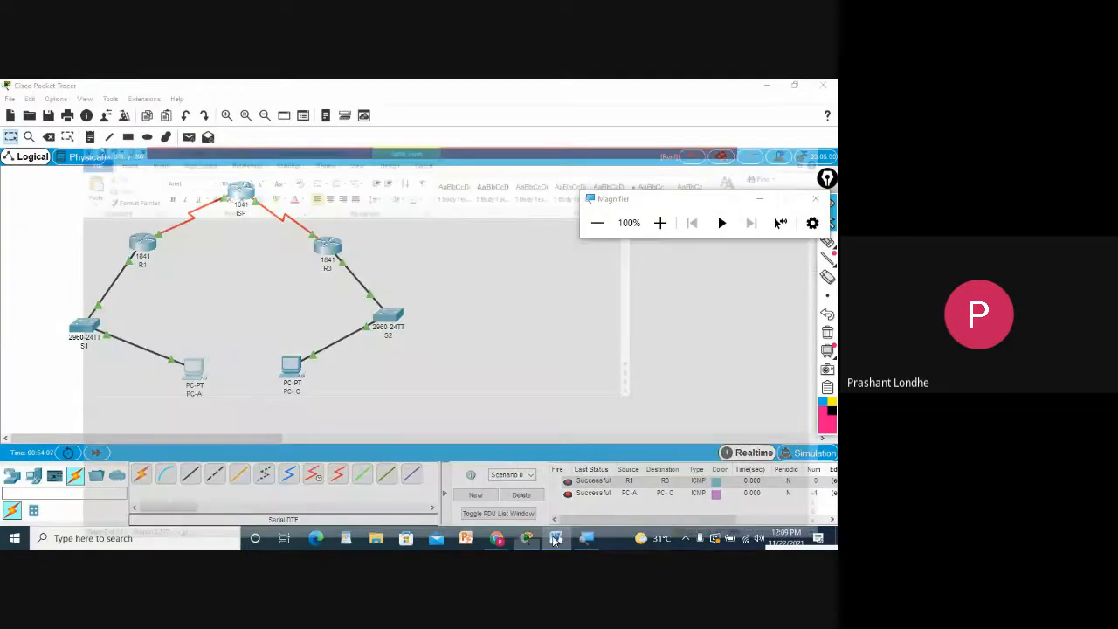
- Switch to the Word lab document and review the basic router settings in Step 2 of Part 2
left_click(556, 538)
scroll(347, 351, "down", 15)
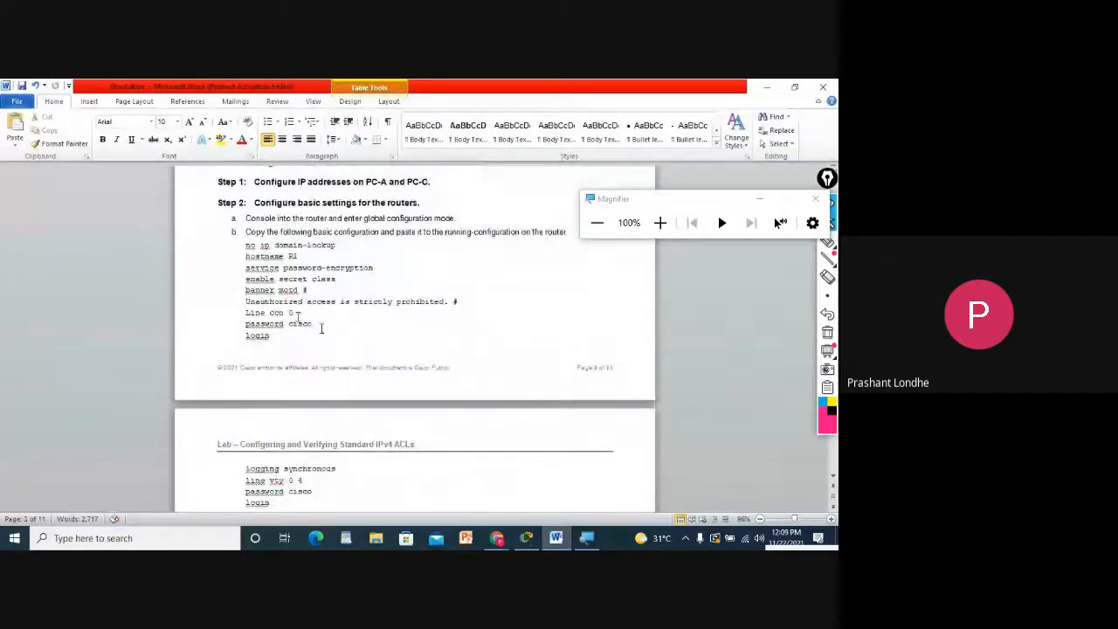
left_click_drag(687, 202, 773, 197)
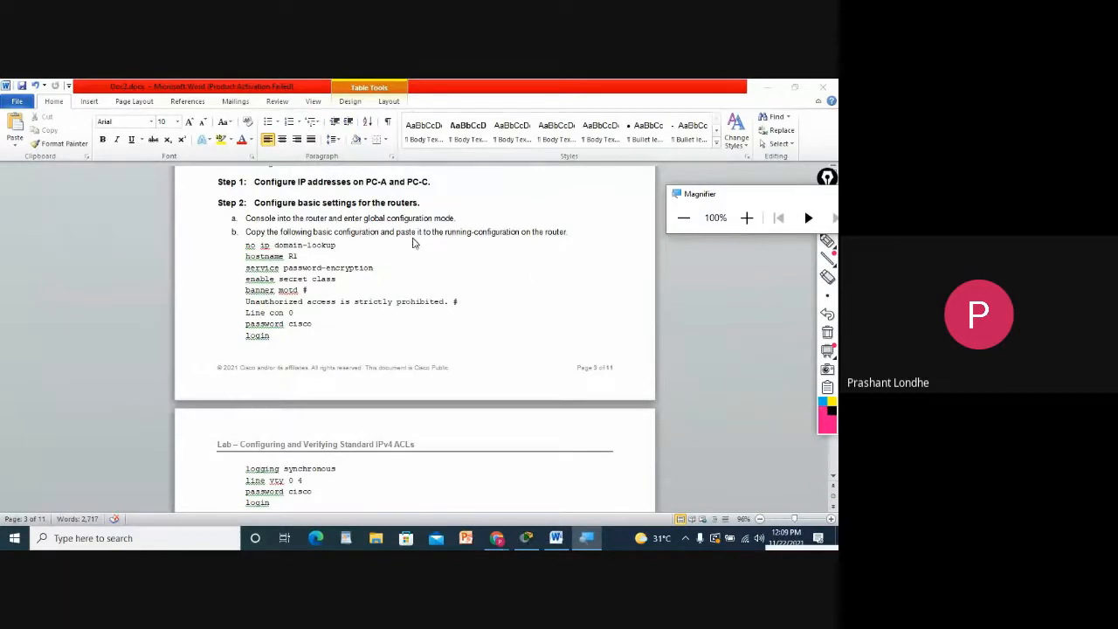
scroll(295, 272, "down", 3)
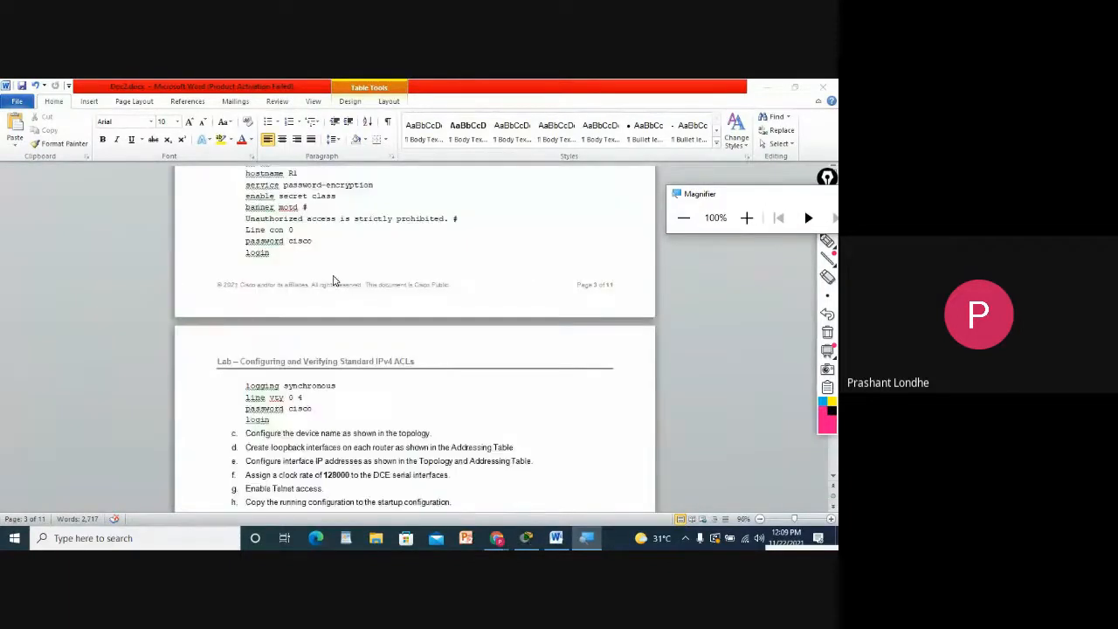
scroll(258, 268, "up", 4)
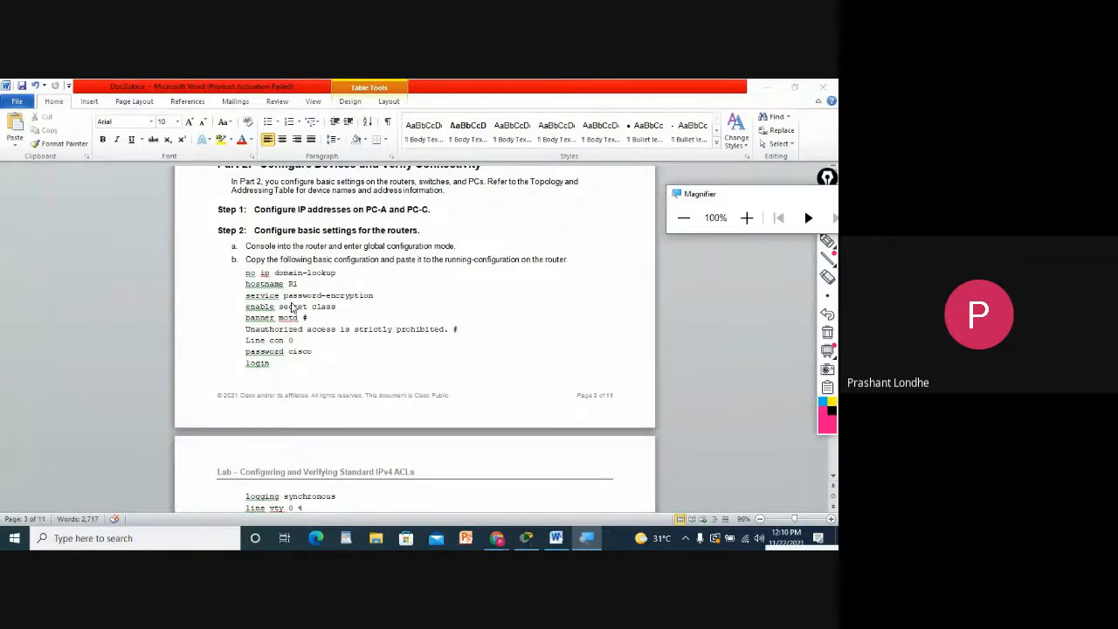
scroll(335, 325, "down", 1)
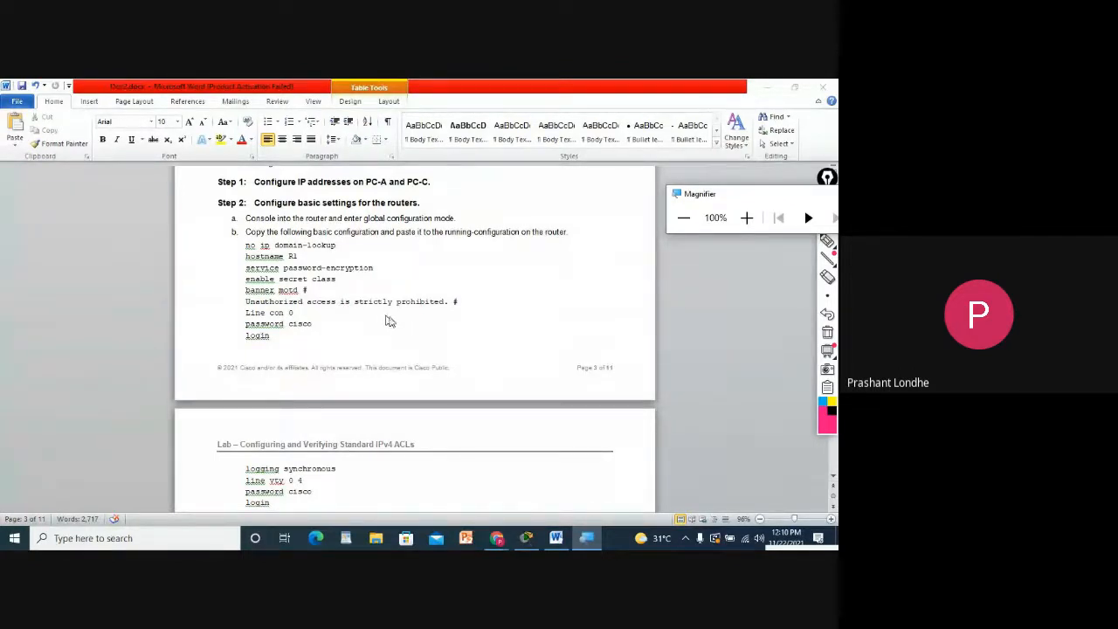
scroll(388, 321, "down", 3)
scroll(289, 270, "up", 2)
- Copy the Step 2 basic router configuration, from "no ip domain-lookup" through the final "login" after "line vty 0 4"
left_click(247, 229)
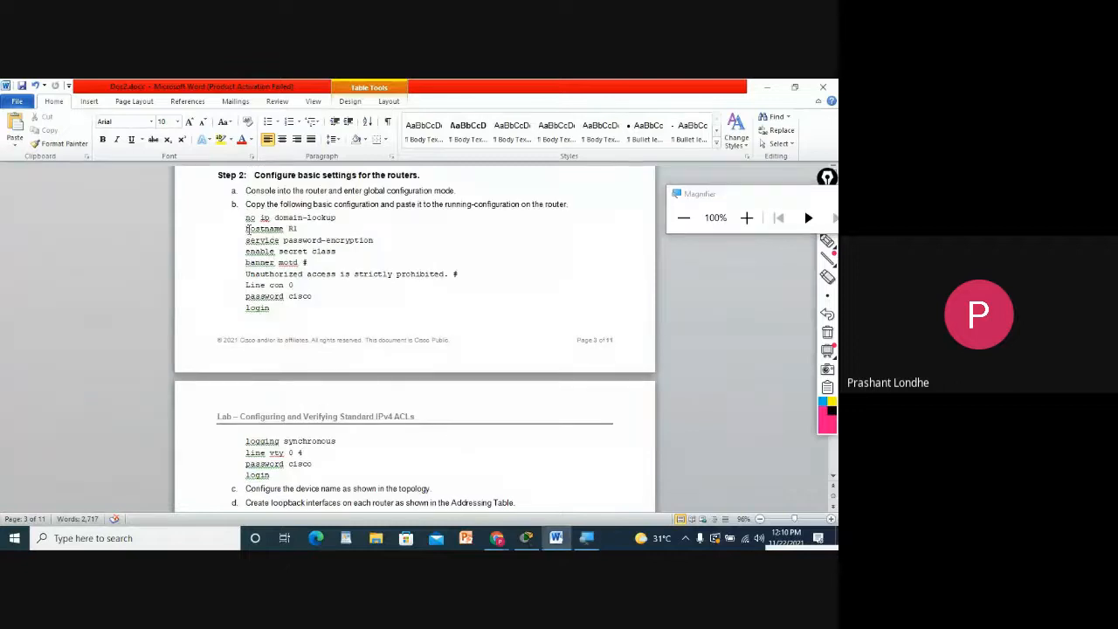
left_click_drag(245, 220, 281, 481)
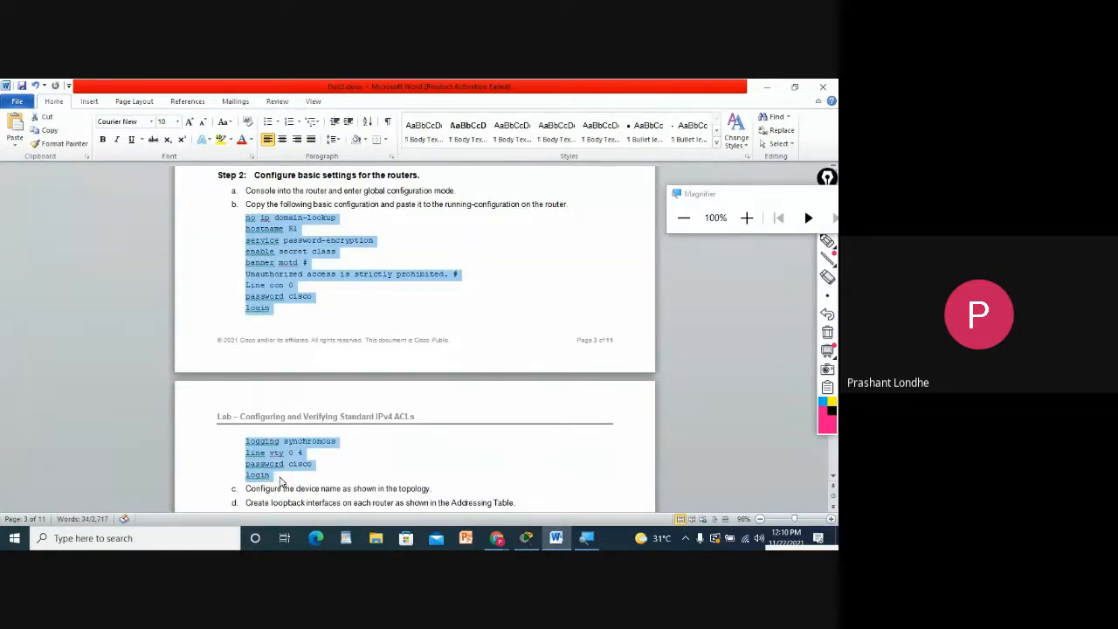
left_click(250, 229)
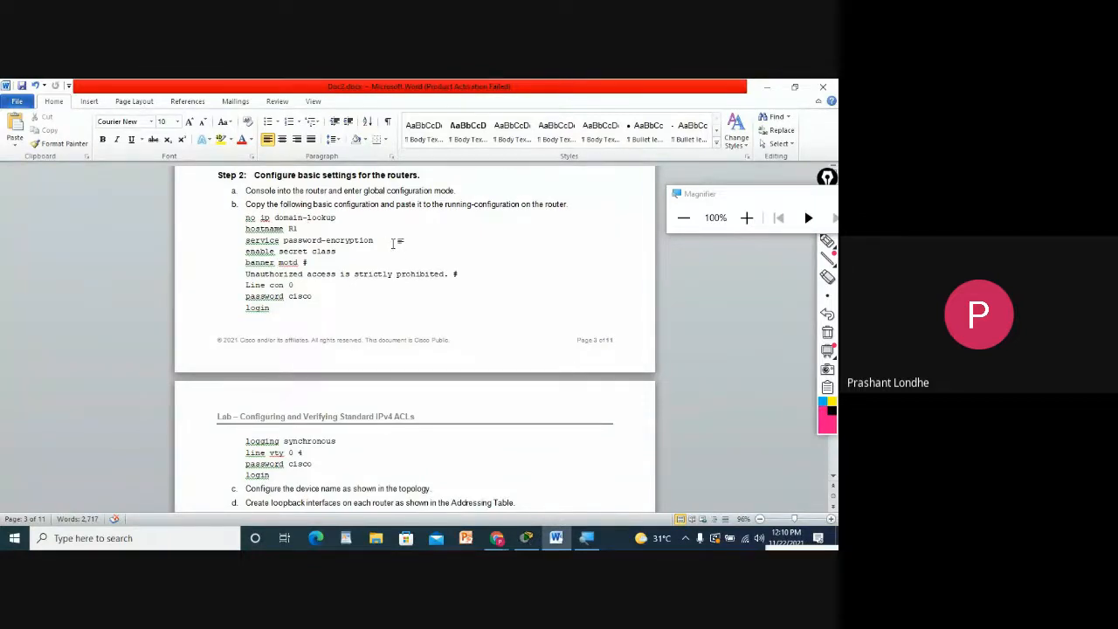
scroll(403, 253, "up", 2)
scroll(406, 244, "up", 2)
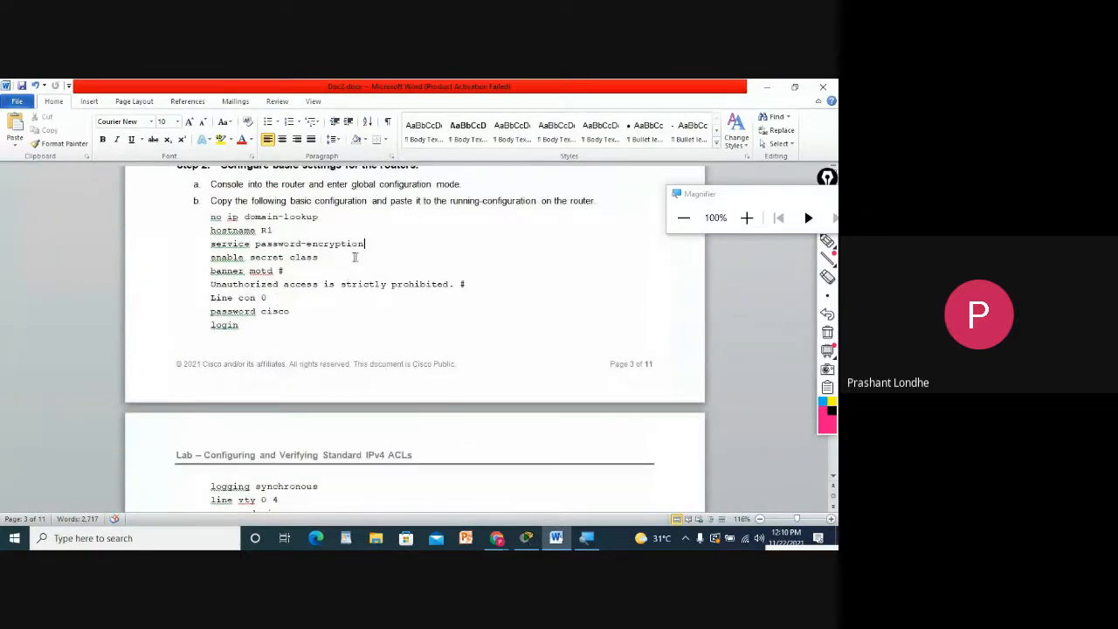
scroll(288, 288, "down", 1)
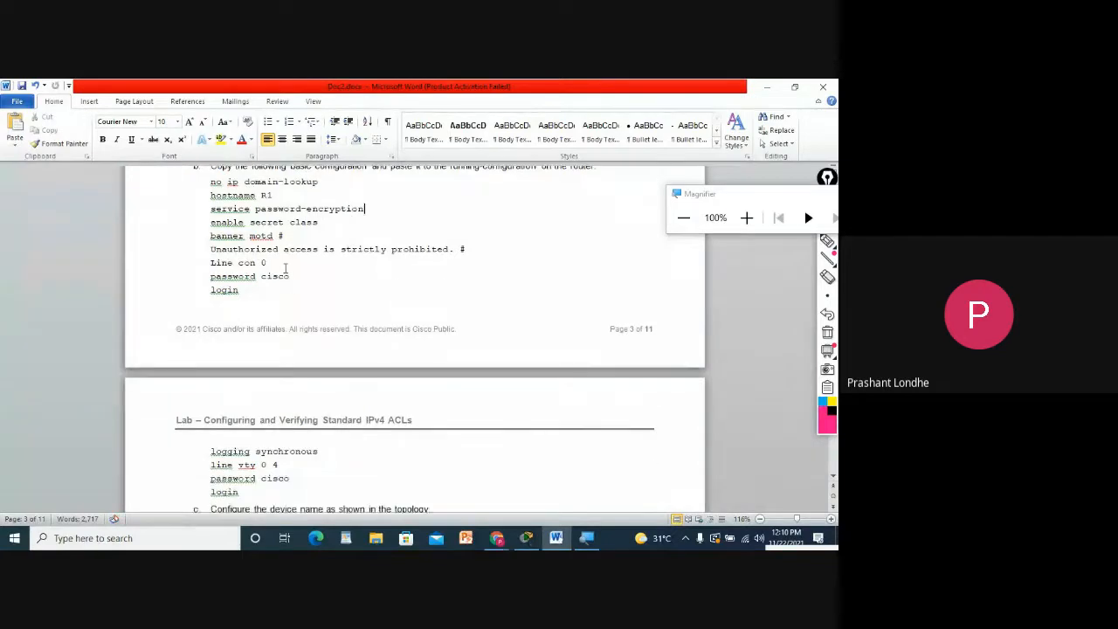
- Paste the copied configuration into R1's global configuration mode in Packet Tracer, setting hostname R1, enable secret, MOTD banner and console and VTY passwords
left_click(526, 538)
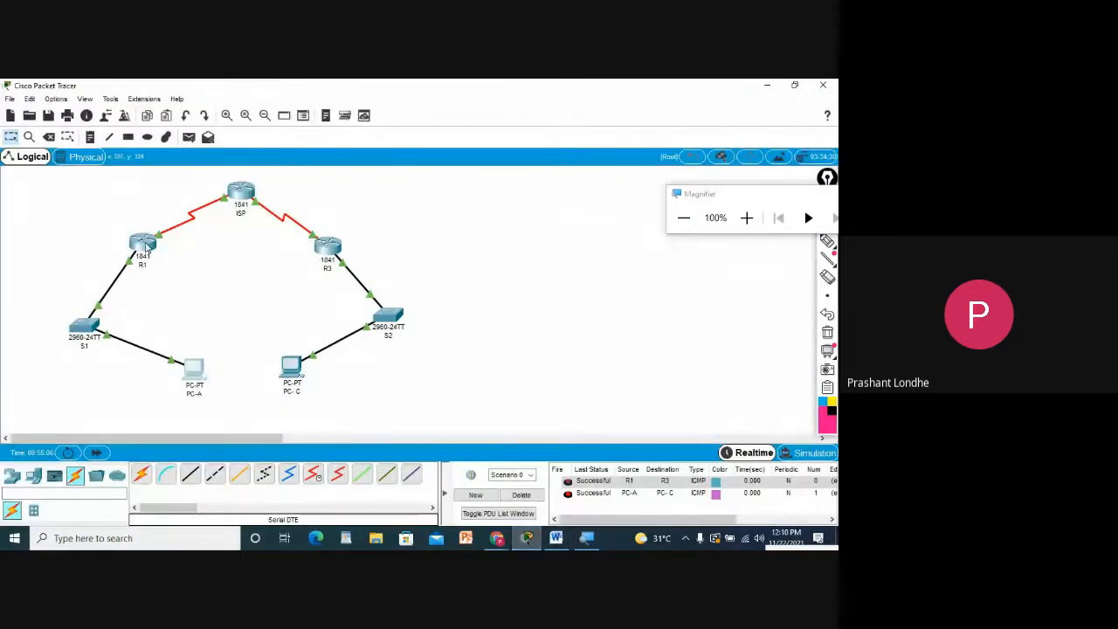
left_click(144, 244)
left_click(340, 159)
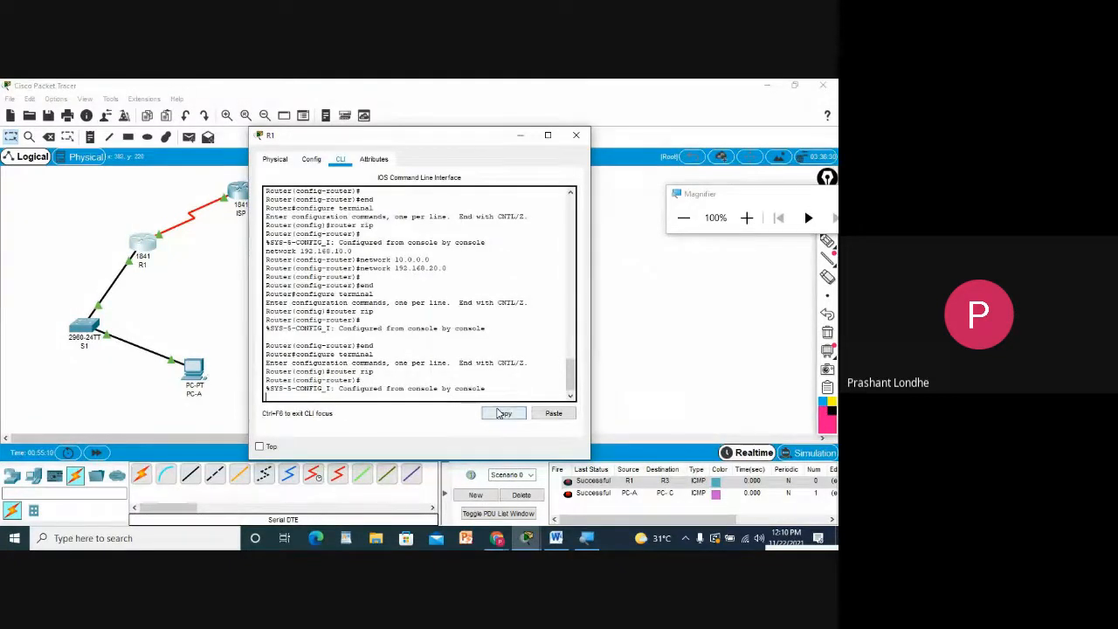
key("Return")
type("exit")
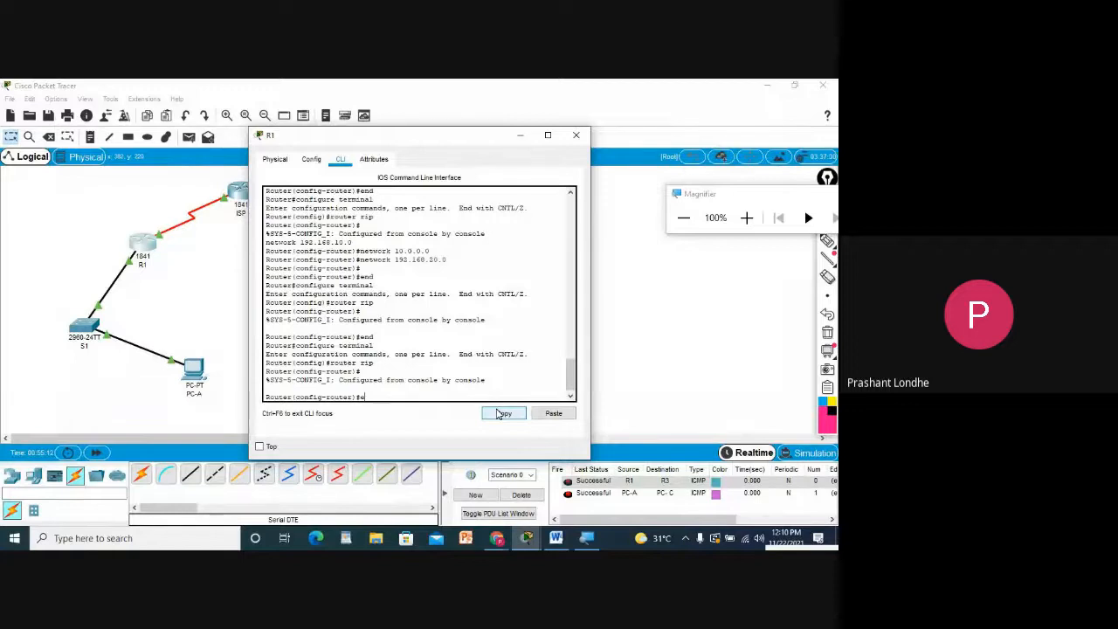
key("Return")
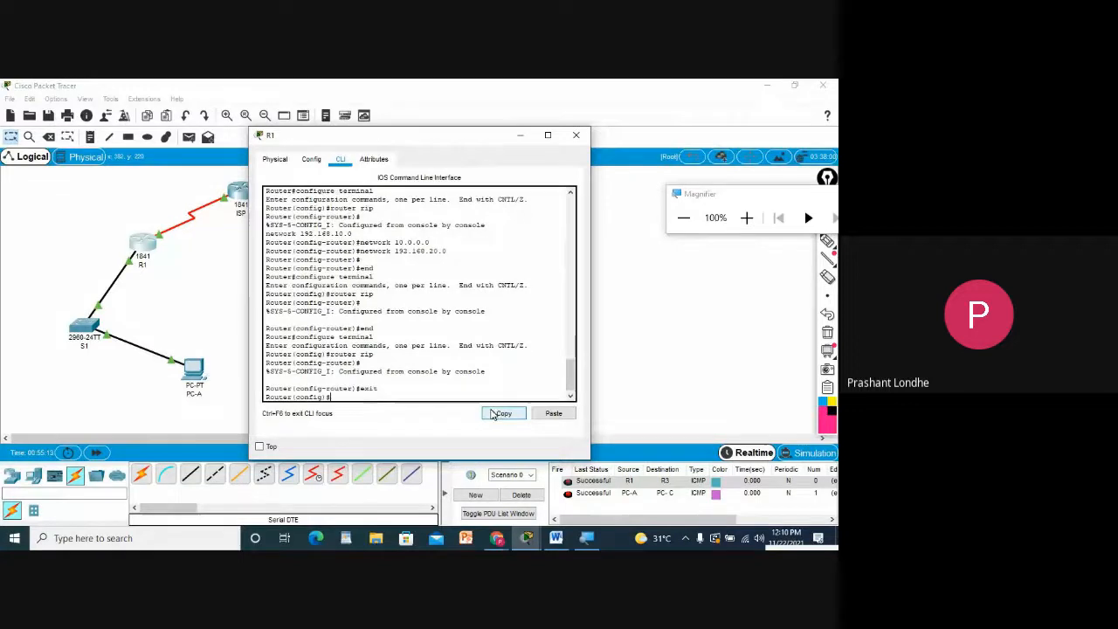
left_click(554, 412)
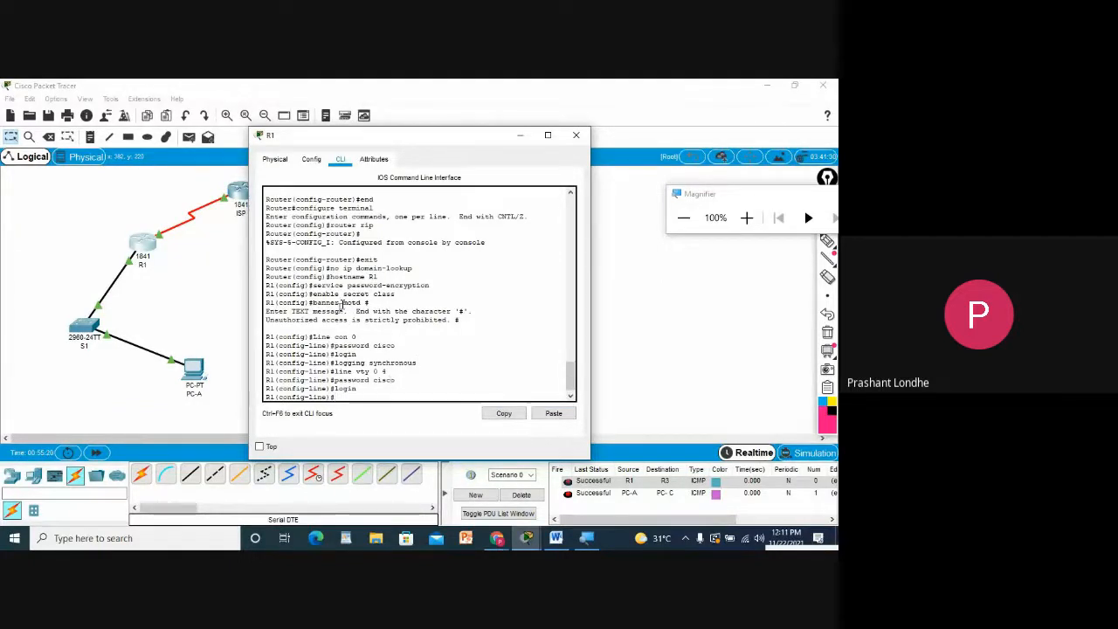
left_click(575, 135)
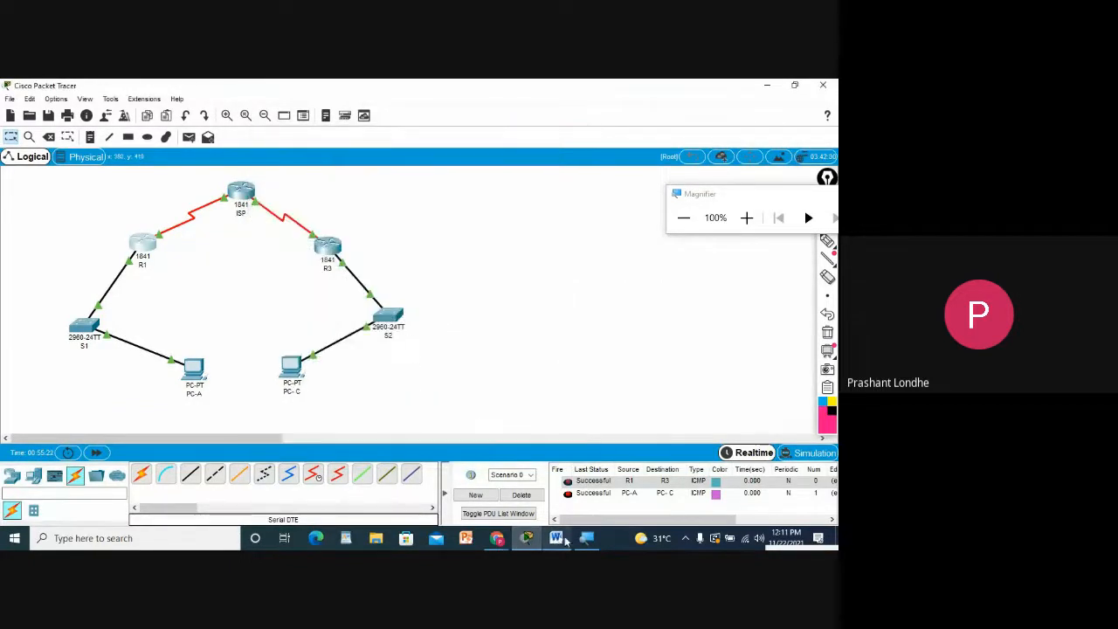
- Copy the Step 3 basic switch configuration from the Word lab document, from "no ip domain-lookup" through "exit"
left_click(557, 538)
scroll(417, 367, "down", 6)
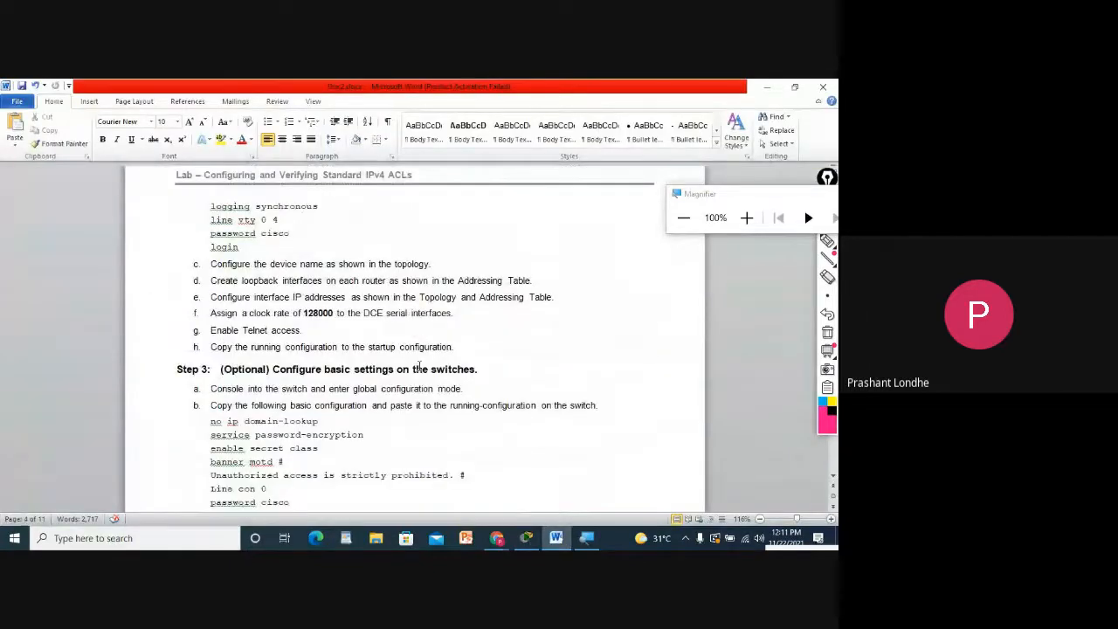
scroll(410, 365, "down", 5)
scroll(341, 300, "up", 1)
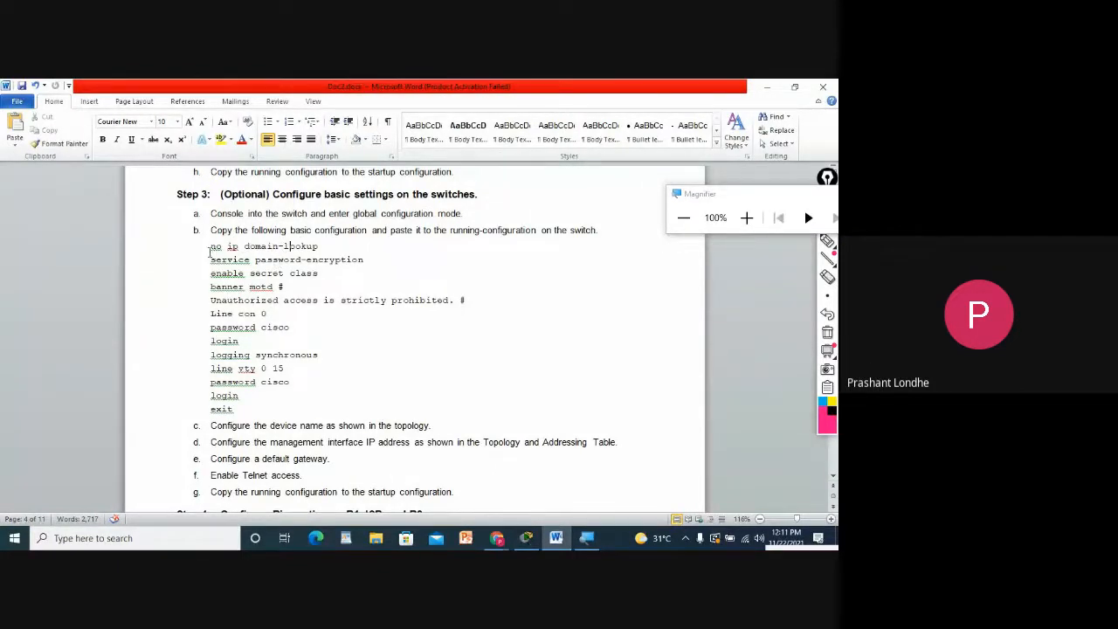
left_click_drag(210, 250, 262, 412)
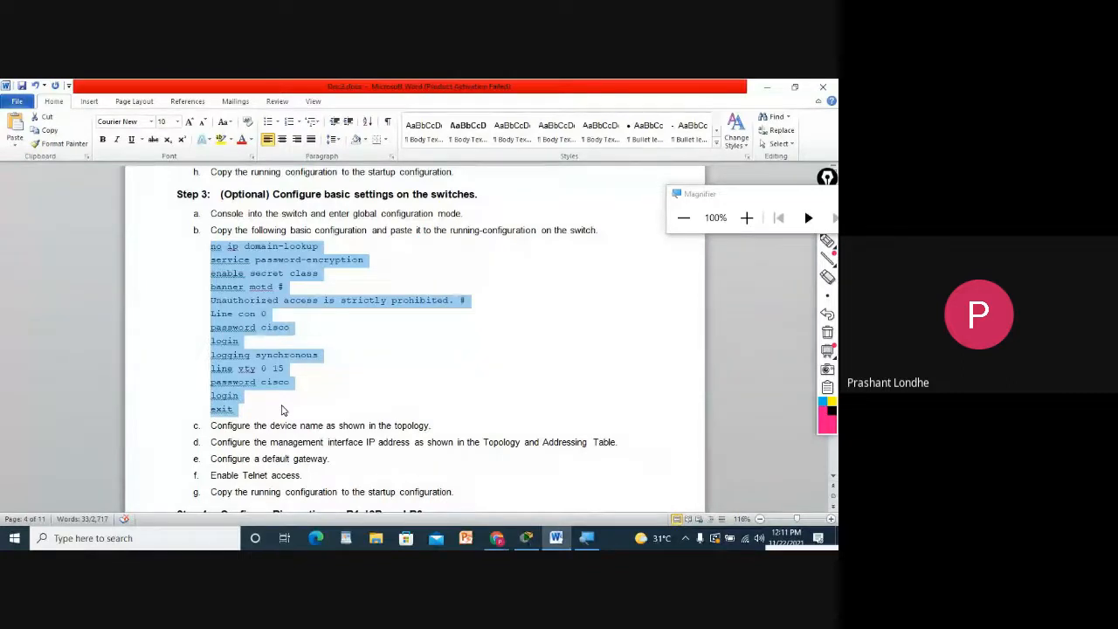
- Paste the copied basic switch configuration into S1's global configuration mode in Packet Tracer, setting the enable secret, MOTD banner and console and VTY passwords
left_click(526, 537)
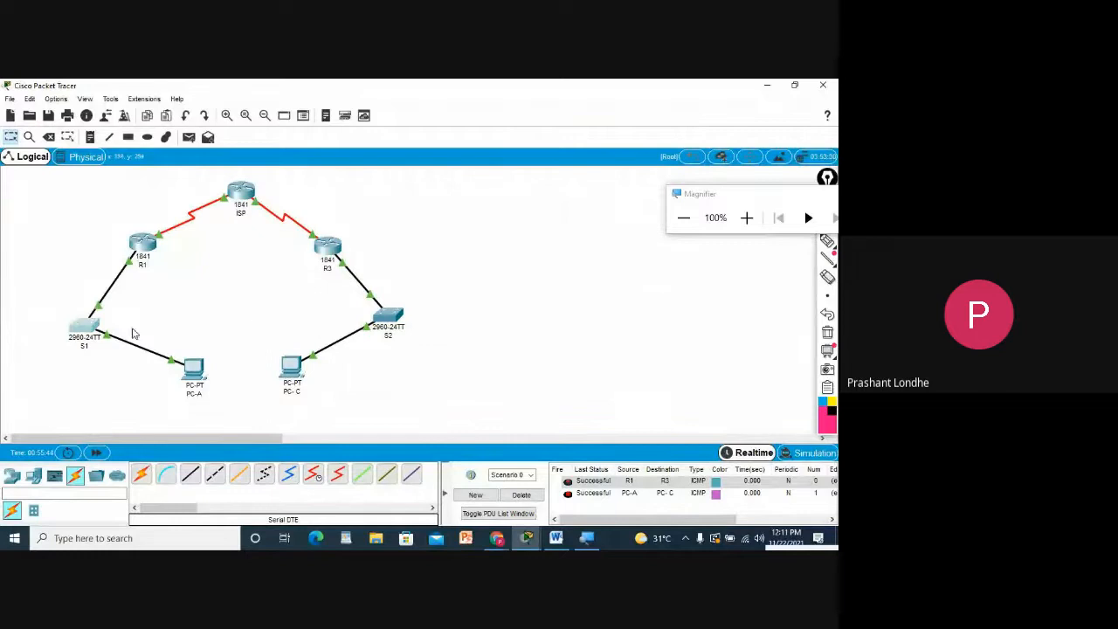
left_click(84, 329)
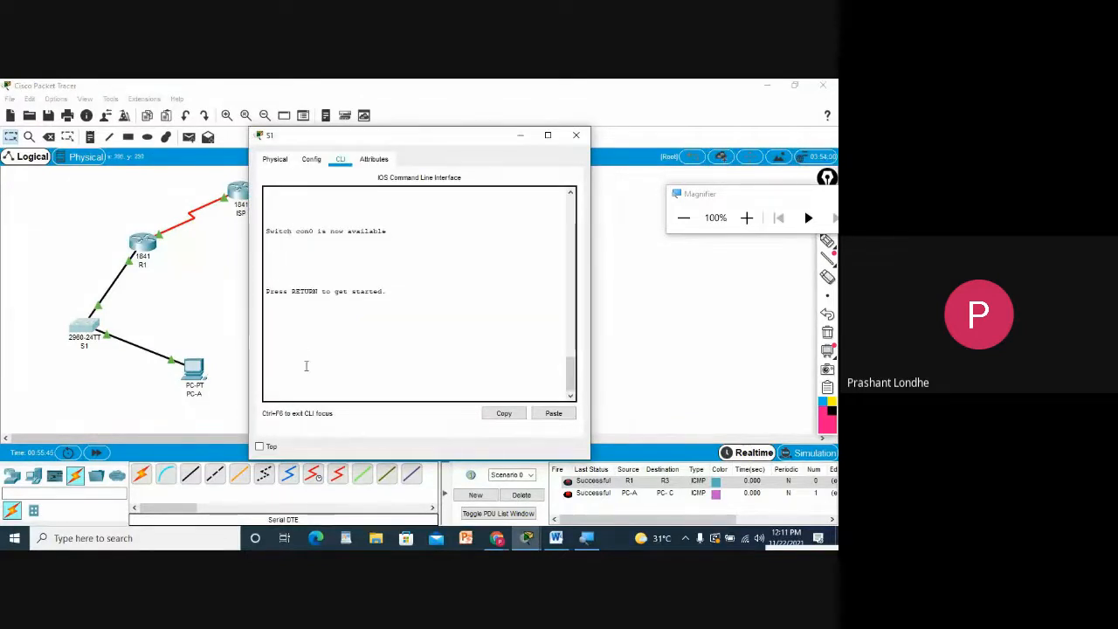
key("Return")
type("en")
key("Return")
type("con")
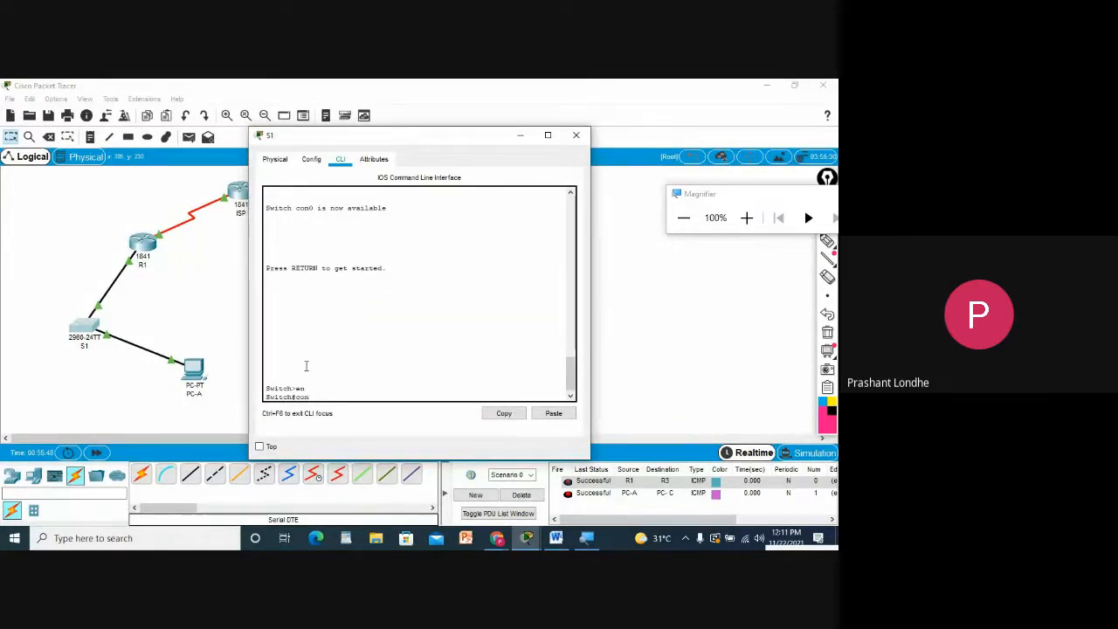
type("f t")
key("Return")
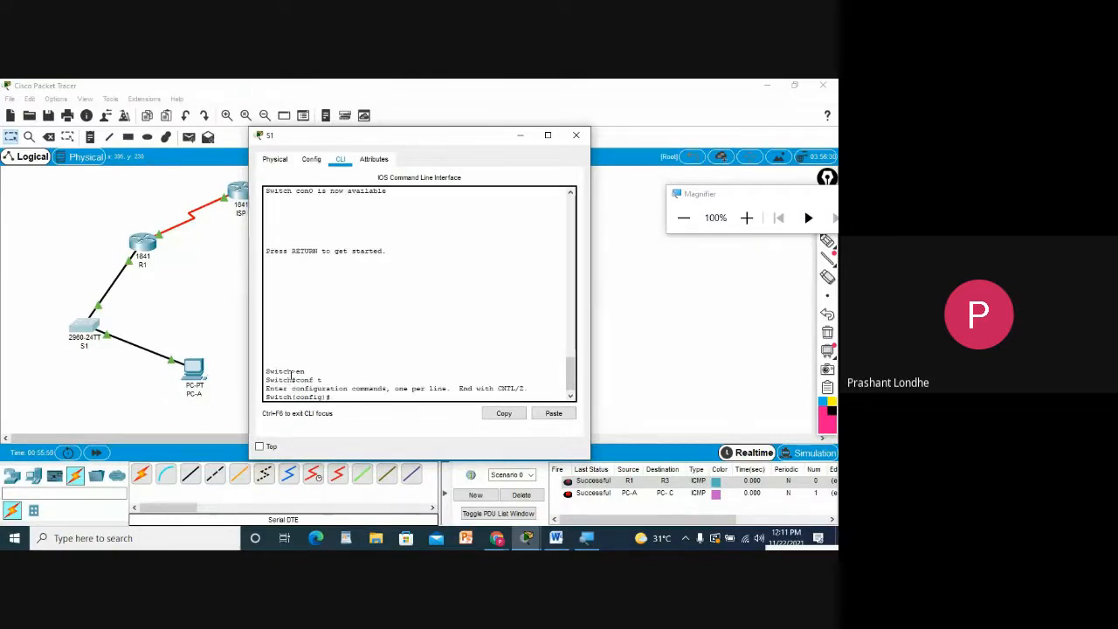
left_click(553, 413)
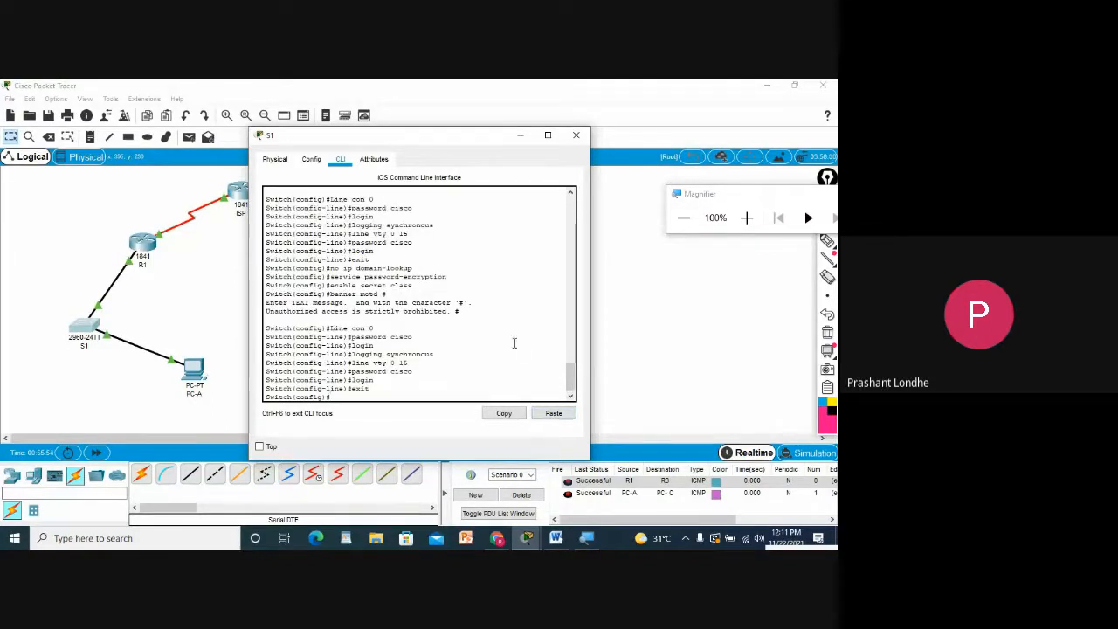
left_click(575, 135)
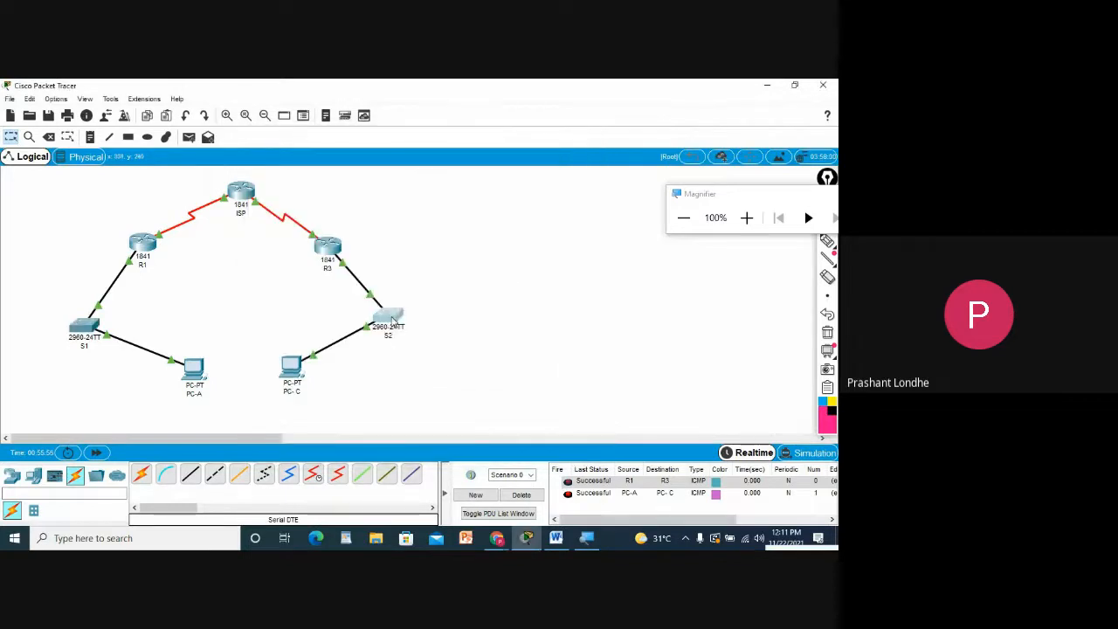
- Exit S2's VLAN 1 interface mode and paste the same basic configuration, setting its enable secret, MOTD banner and console and VTY passwords
left_click(390, 319)
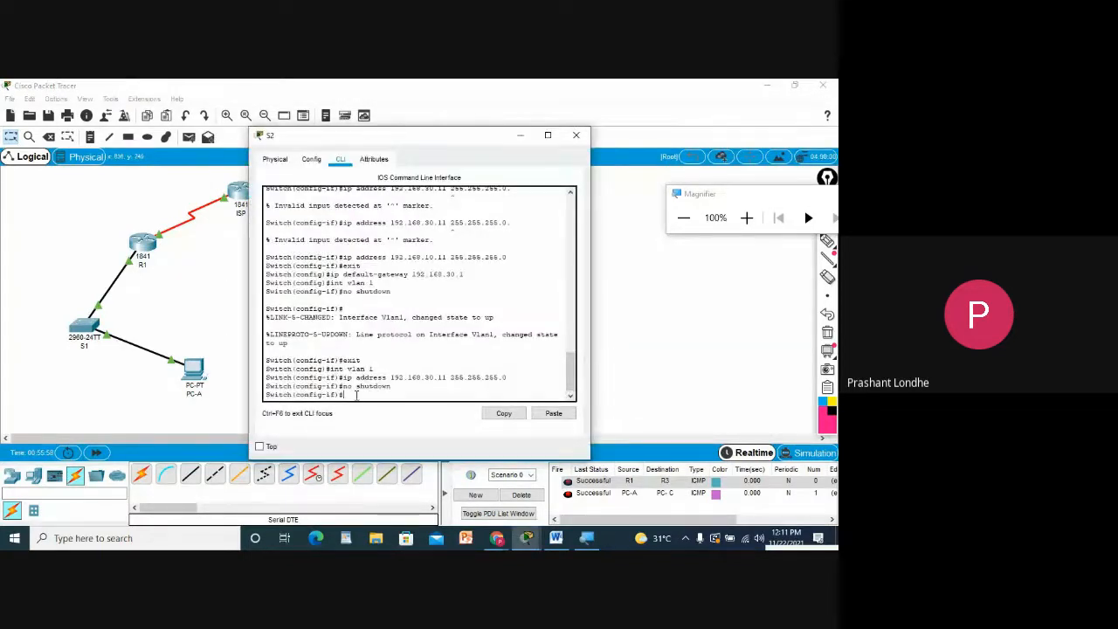
type("exit")
key("Return")
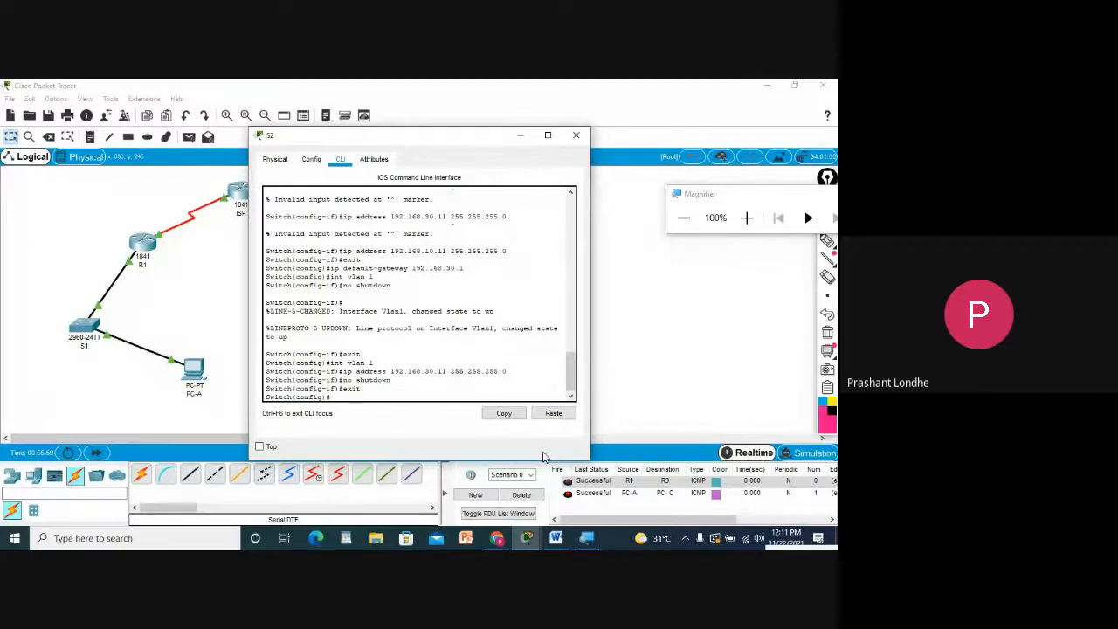
left_click(554, 413)
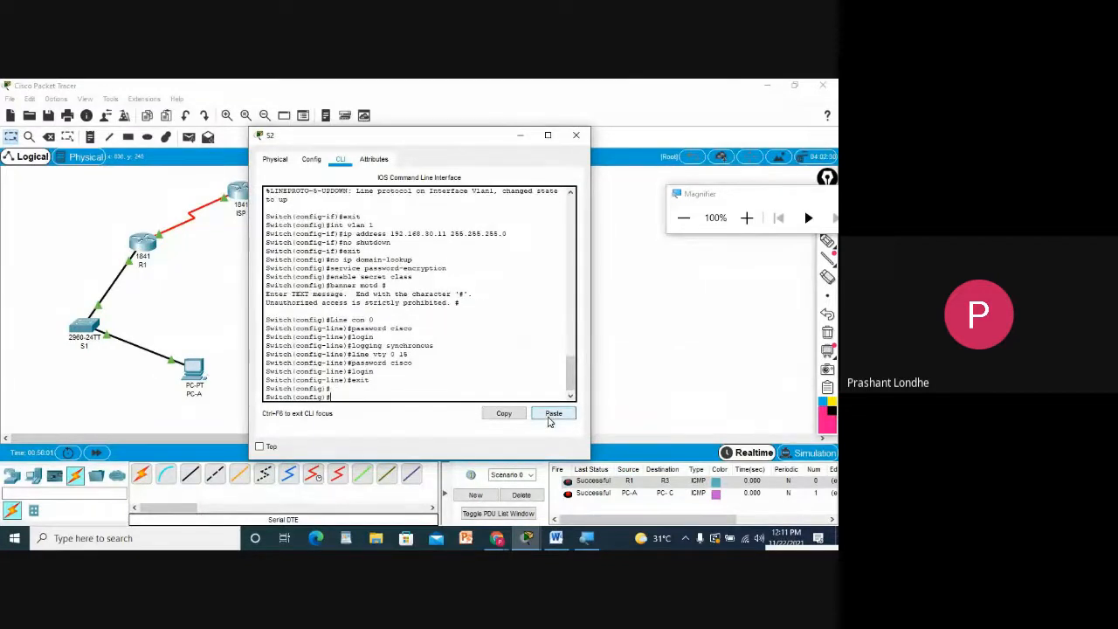
- Switch to the Word lab document and review it from Step 3 through the numbered standard ACL commands for R3 in Part 3
left_click(556, 538)
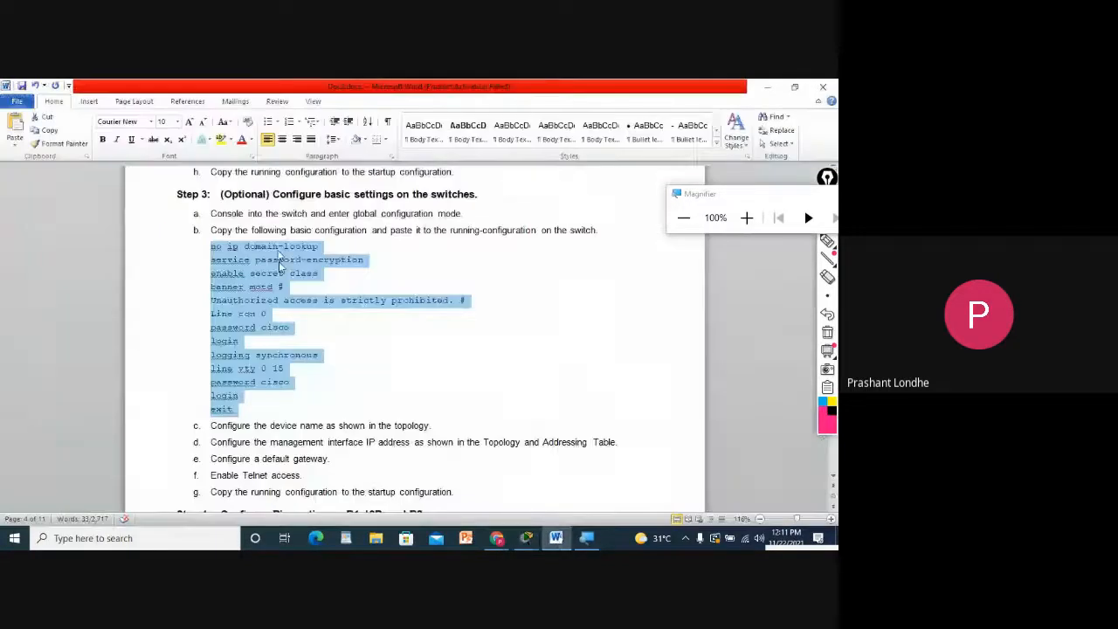
scroll(278, 261, "down", 5)
scroll(349, 332, "up", 2)
scroll(356, 338, "down", 5)
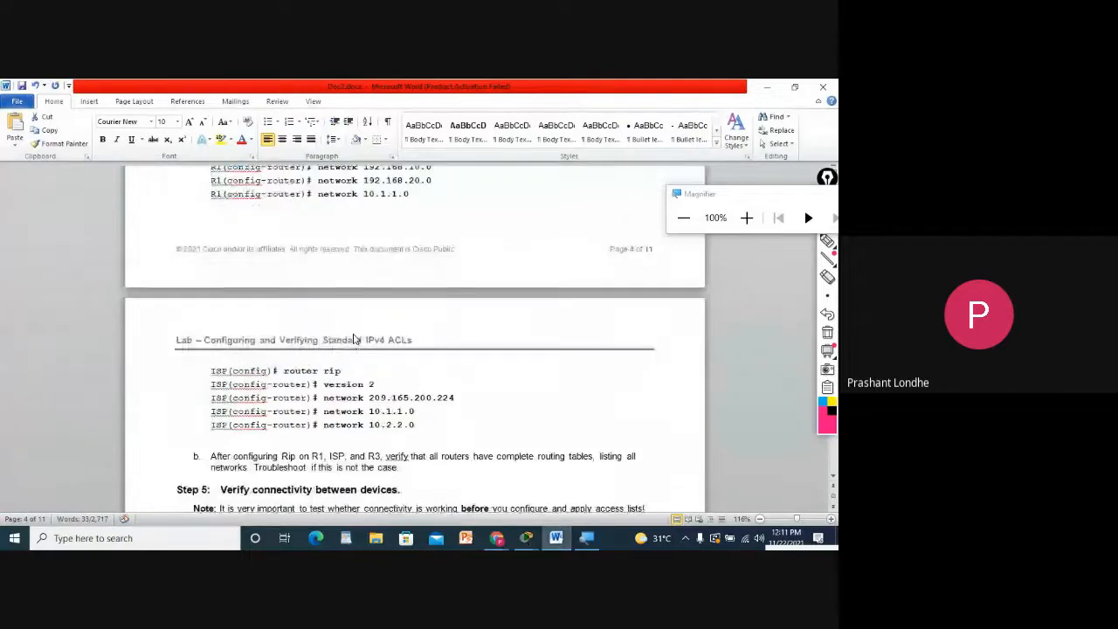
scroll(355, 338, "down", 3)
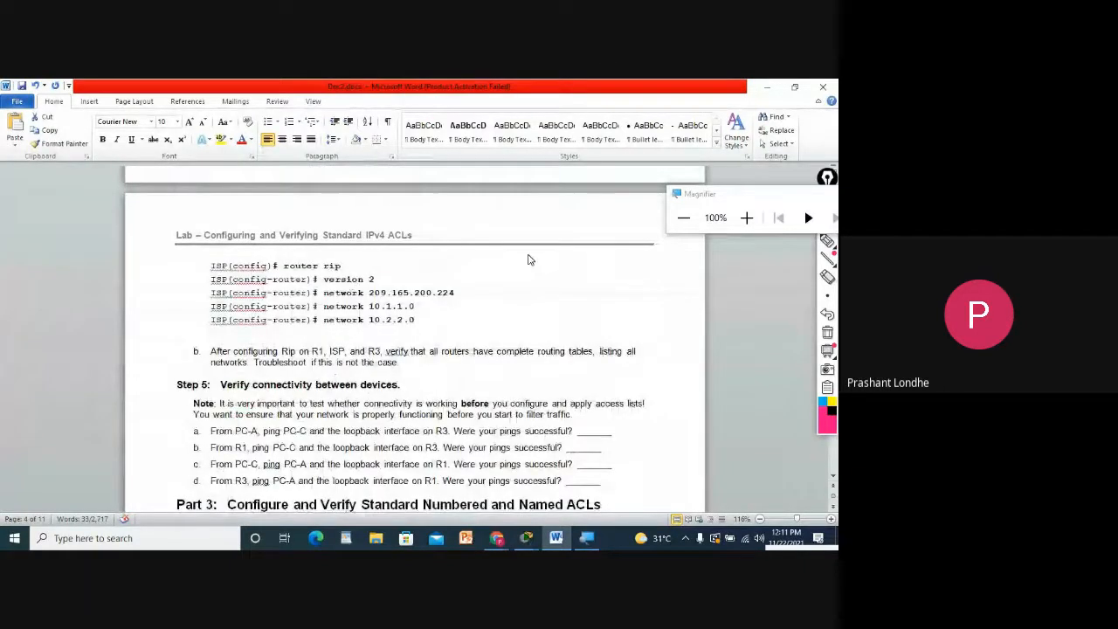
scroll(382, 292, "down", 12)
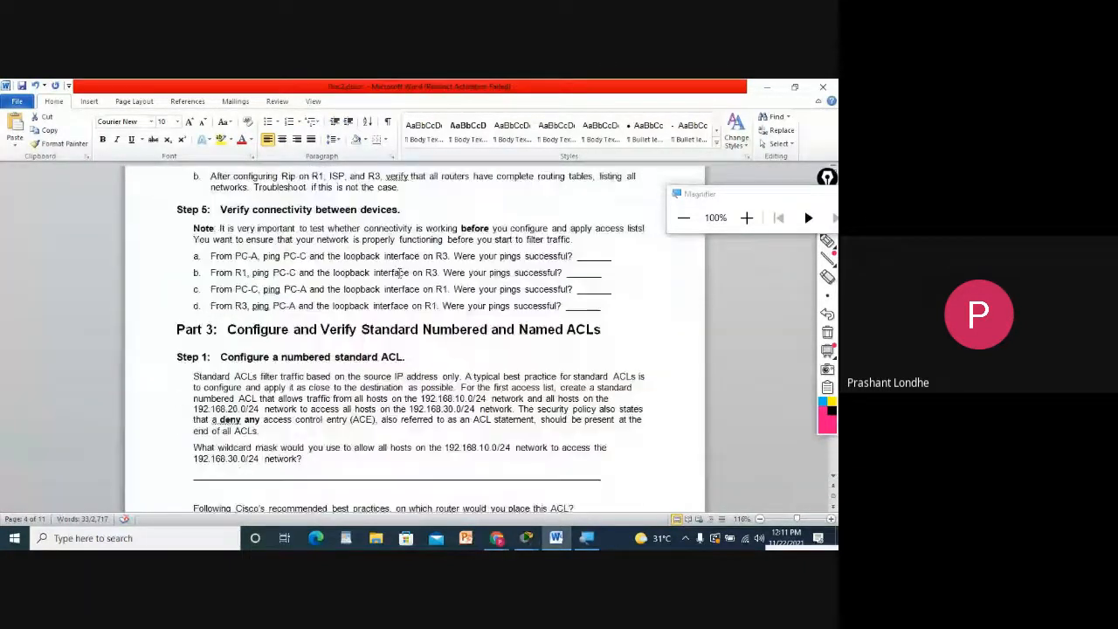
scroll(401, 270, "down", 4)
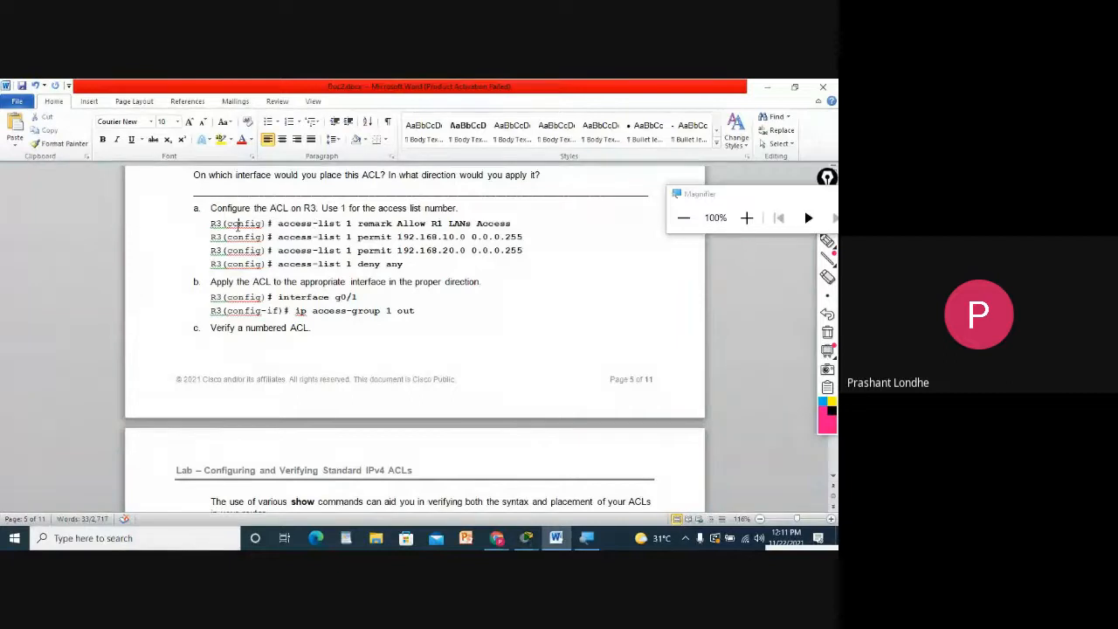
left_click(272, 224)
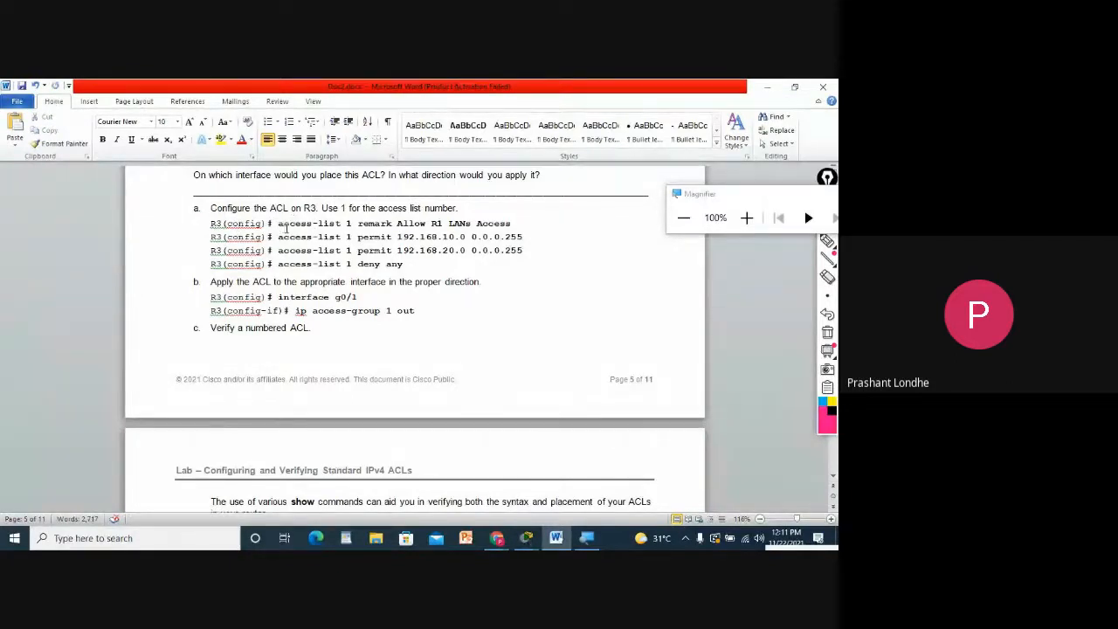
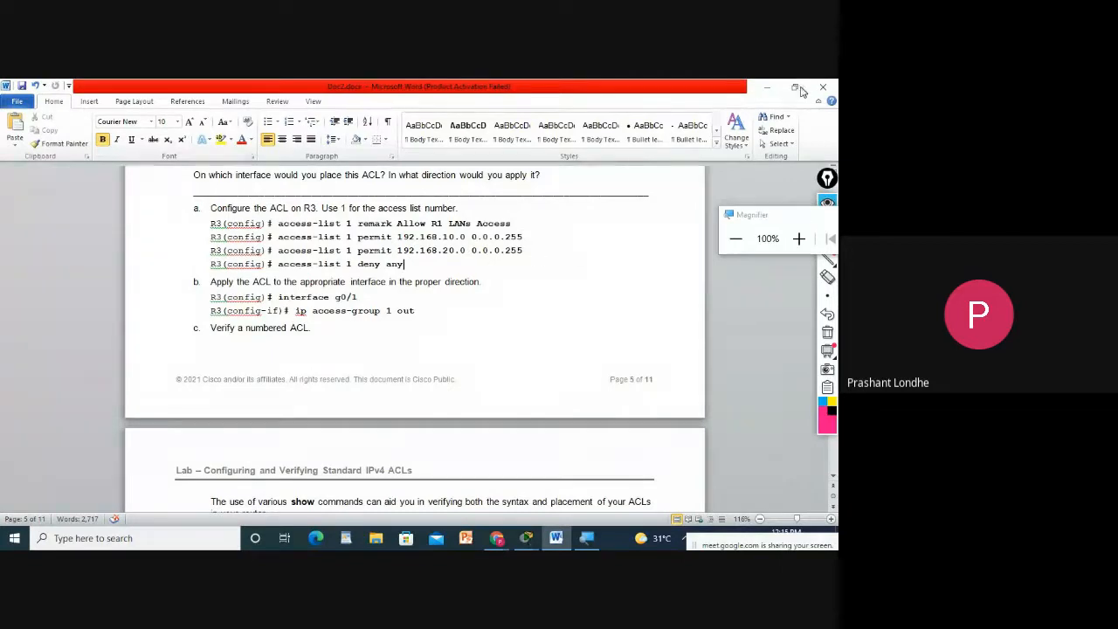
- Copy "access-list 1 remark Allow R1 LANs Access" from the Word document into R3's global configuration mode in Packet Tracer
left_click(496, 538)
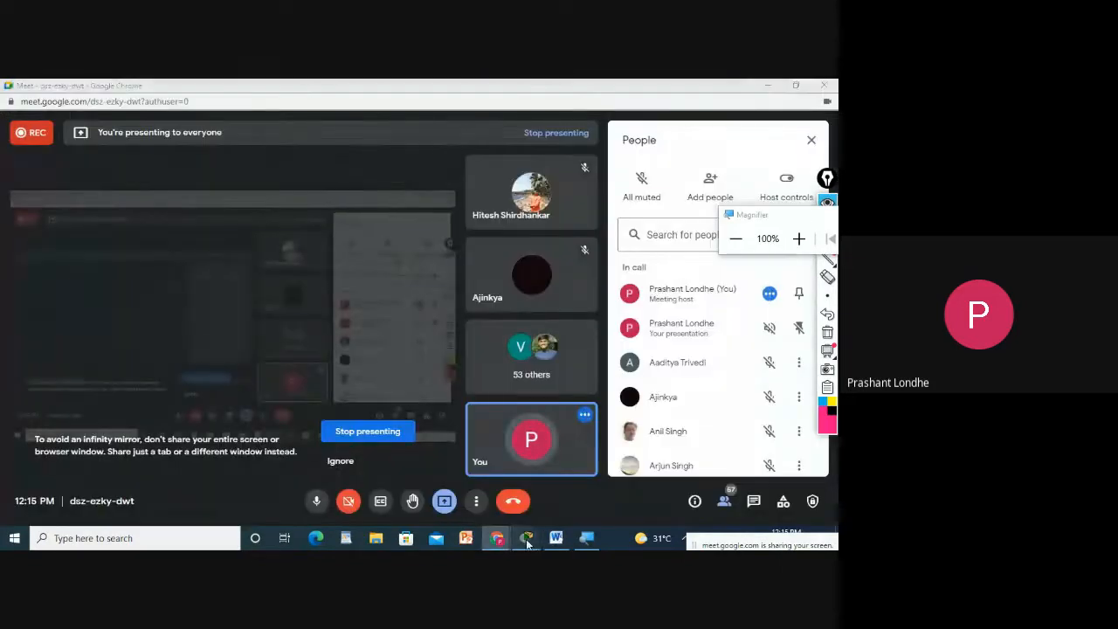
mouse_move(525, 536)
left_click(632, 455)
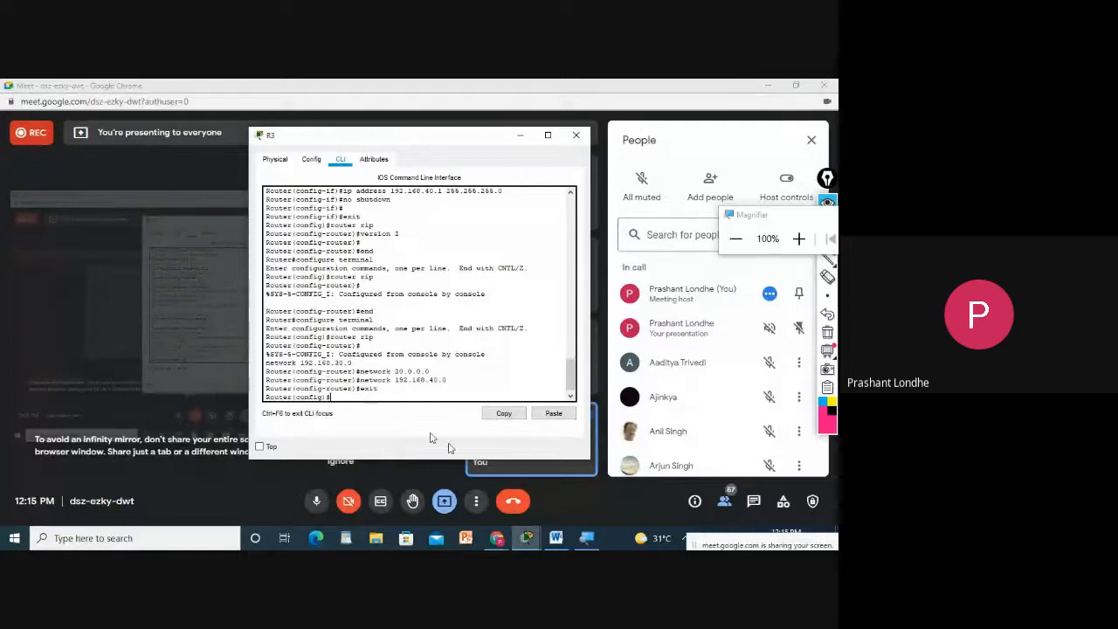
left_click(560, 539)
left_click_drag(279, 223, 512, 226)
key("ctrl+c")
left_click(767, 87)
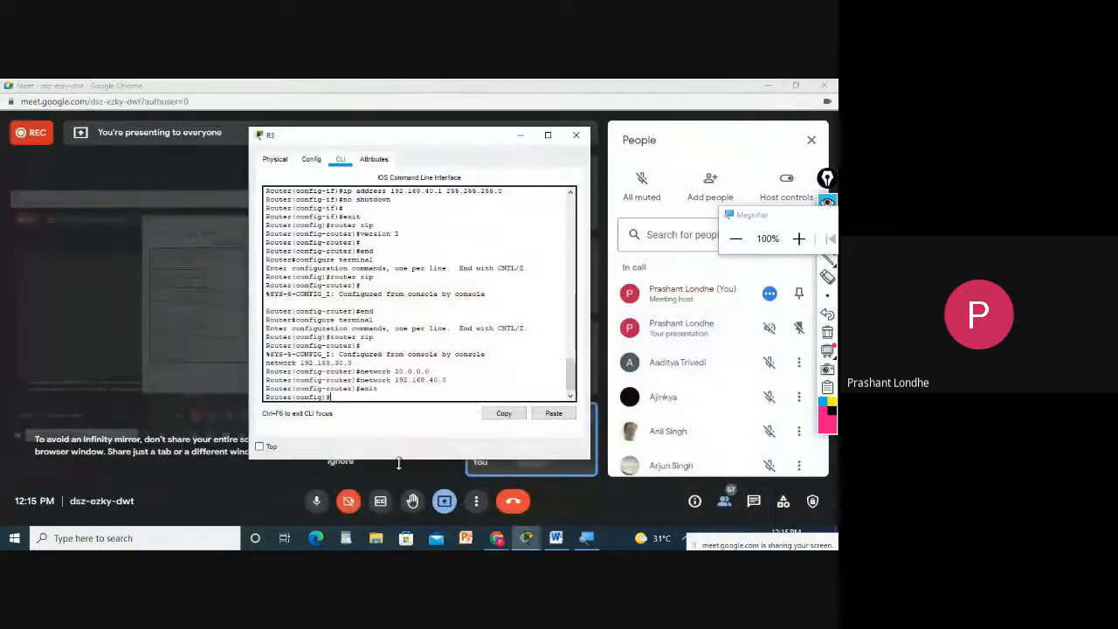
left_click(554, 413)
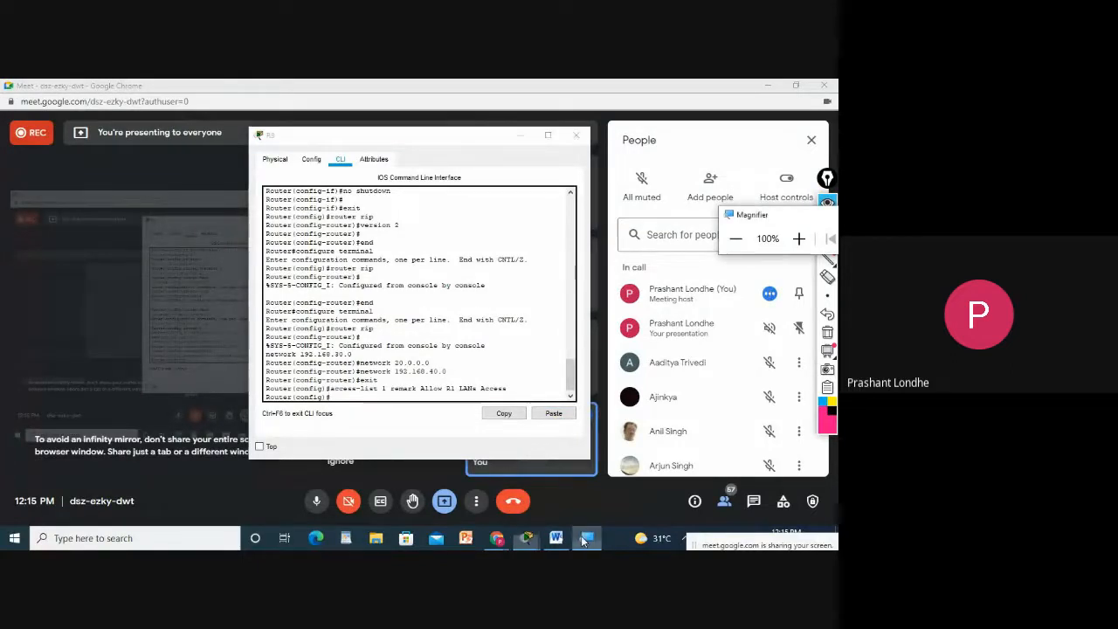
- Copy "access-list 1 permit 192.168.10.0 0.0.0.255" from the Word document into R3's command line
key("alt+Tab")
left_click_drag(278, 236, 529, 239)
key("ctrl+c")
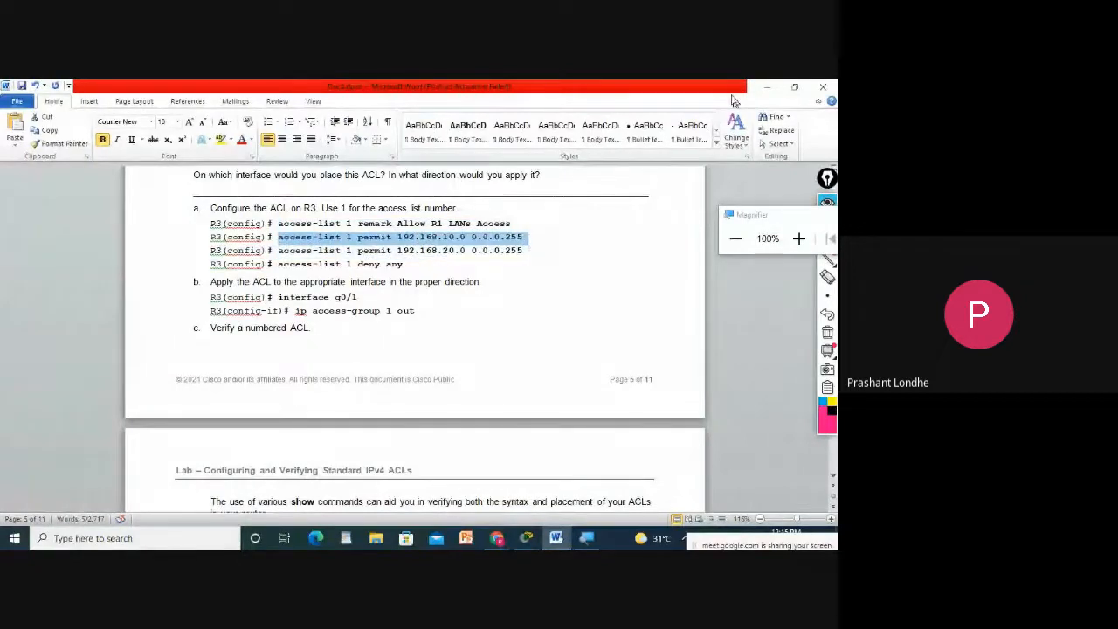
left_click(766, 88)
left_click(554, 415)
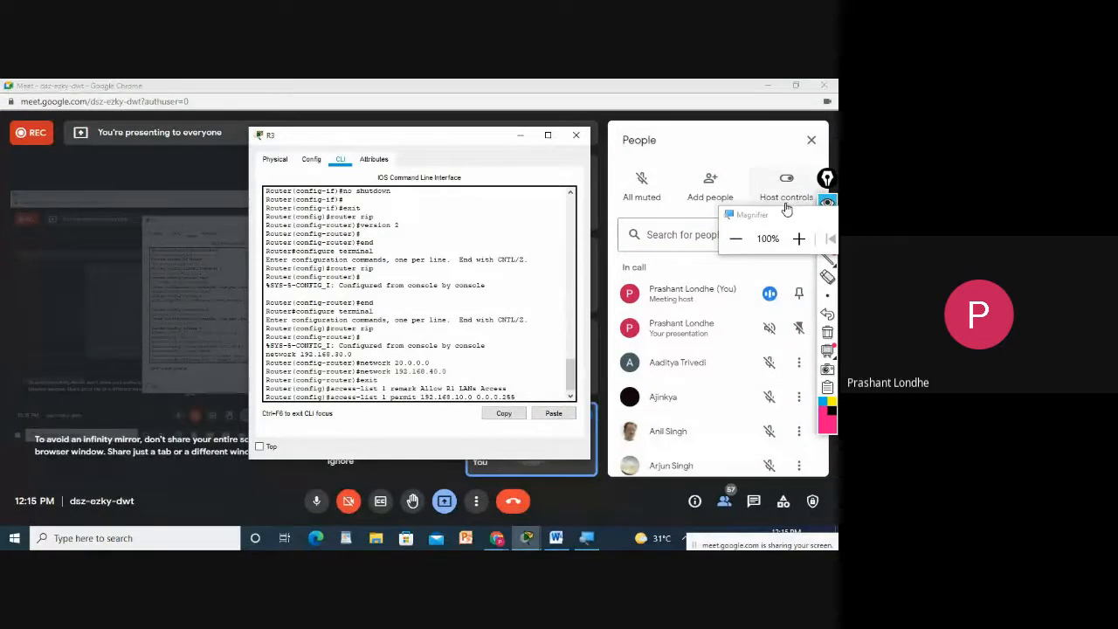
- Magnify the screen and add "access-list 1 permit 192.168.20.0 0.0.0.255" to R3 by copying it from the Word document
left_click(790, 239)
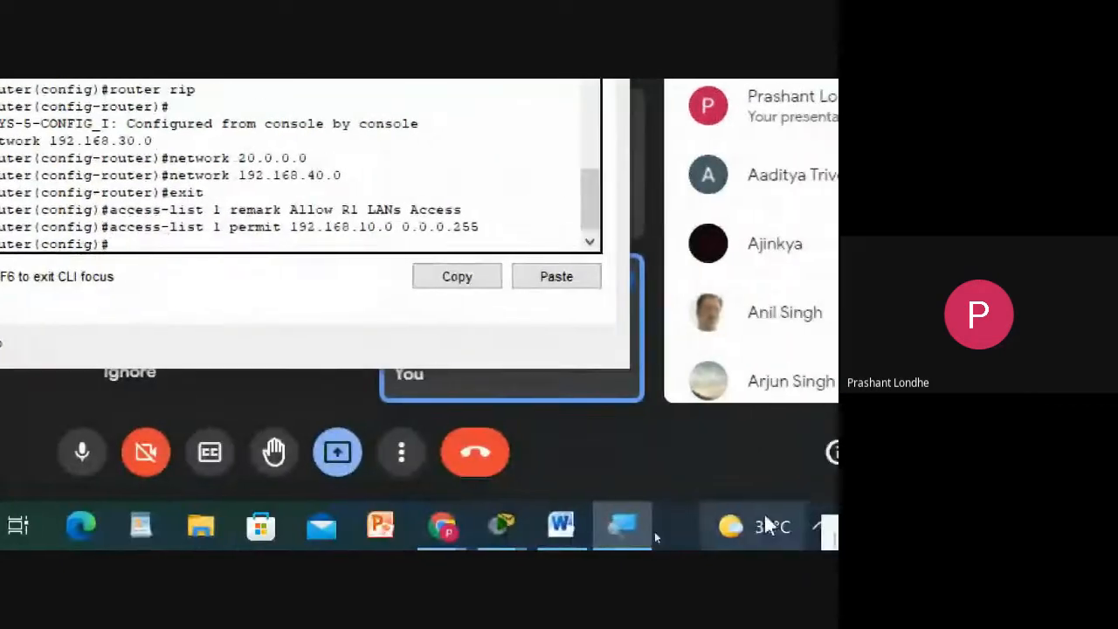
left_click(561, 525)
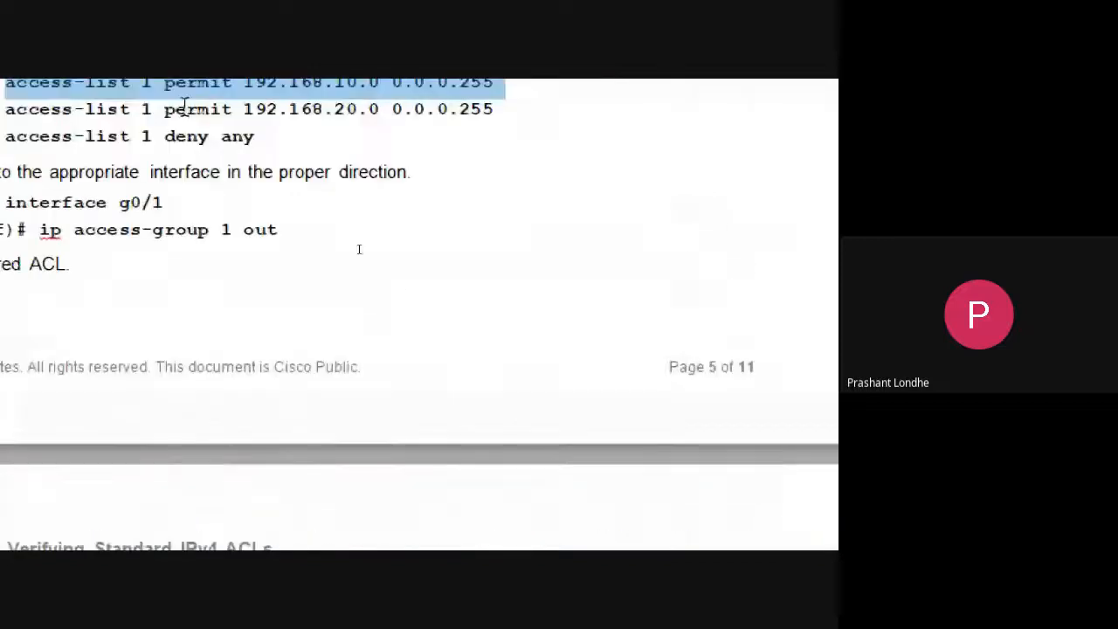
left_click_drag(123, 184, 651, 183)
key("ctrl+c")
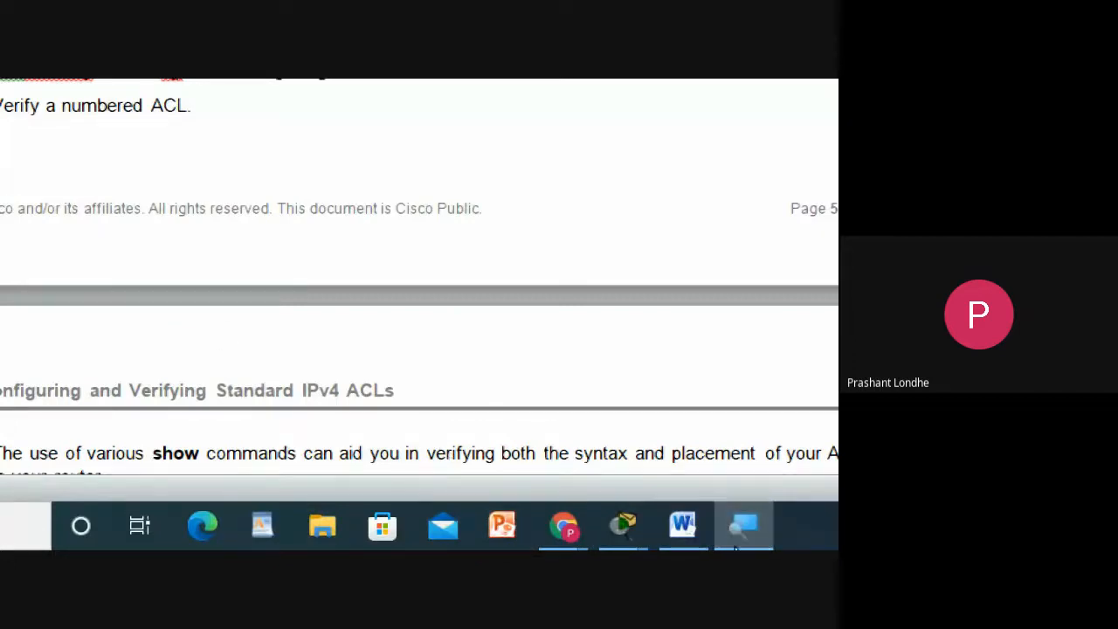
mouse_move(623, 524)
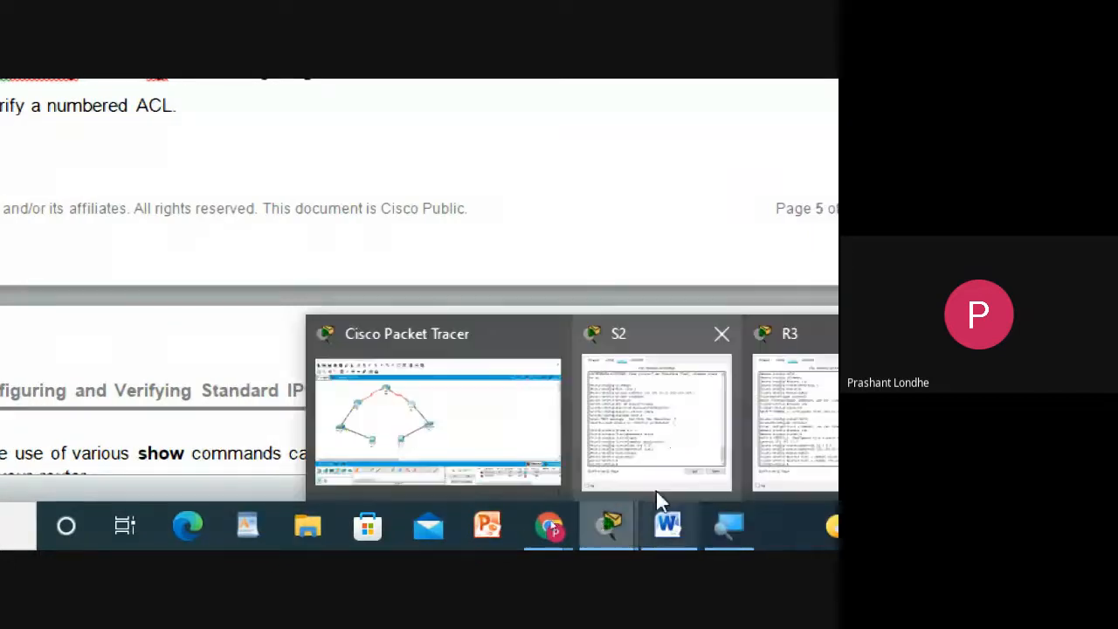
left_click(694, 429)
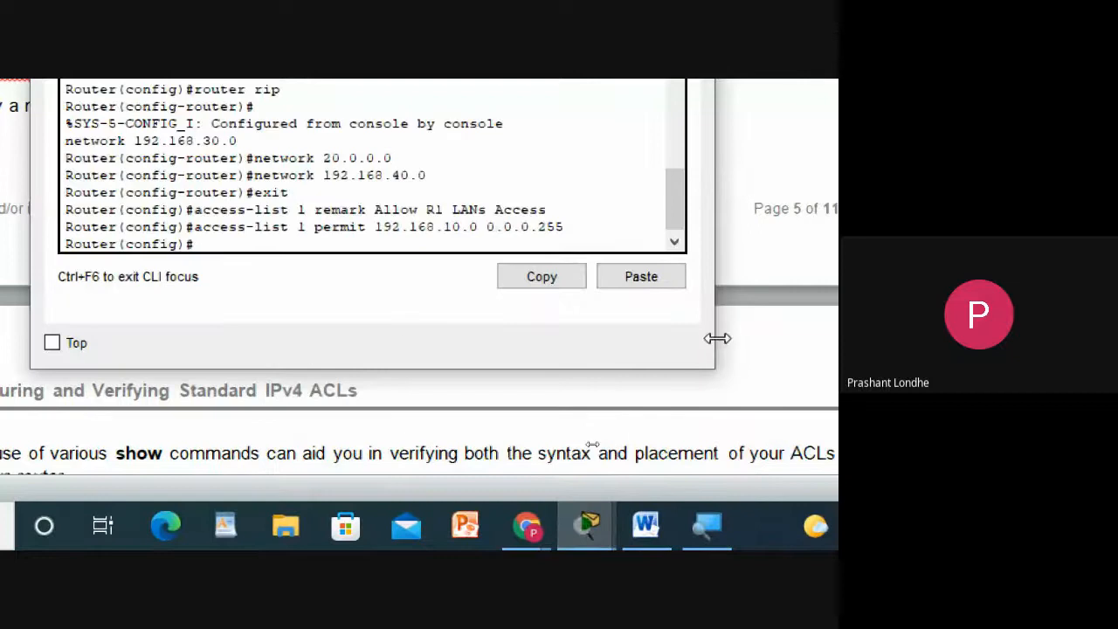
left_click(646, 277)
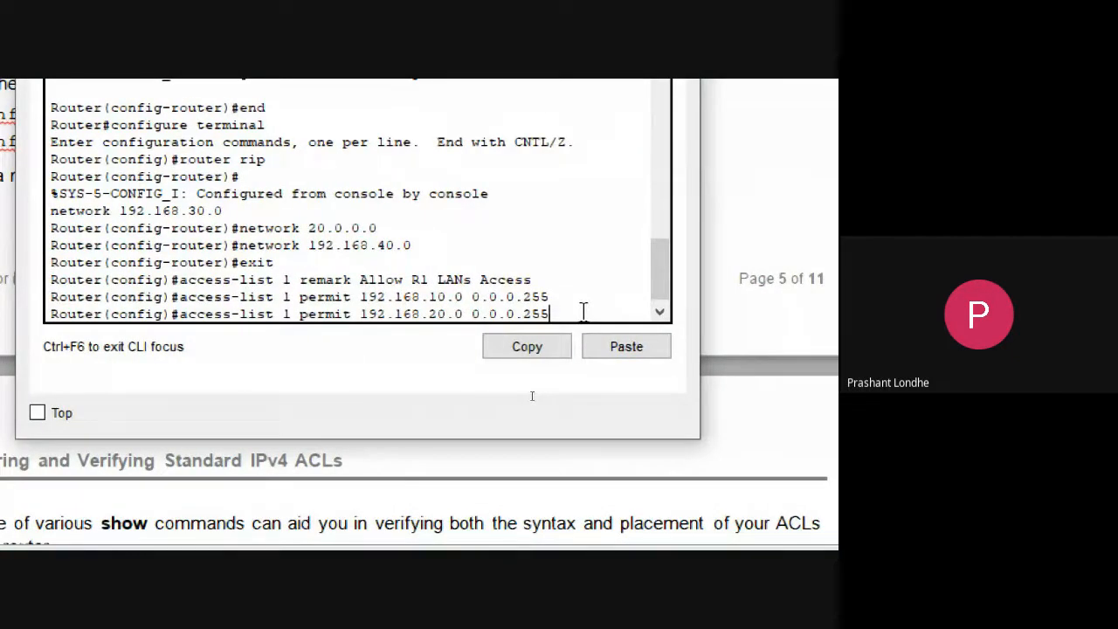
key("Return")
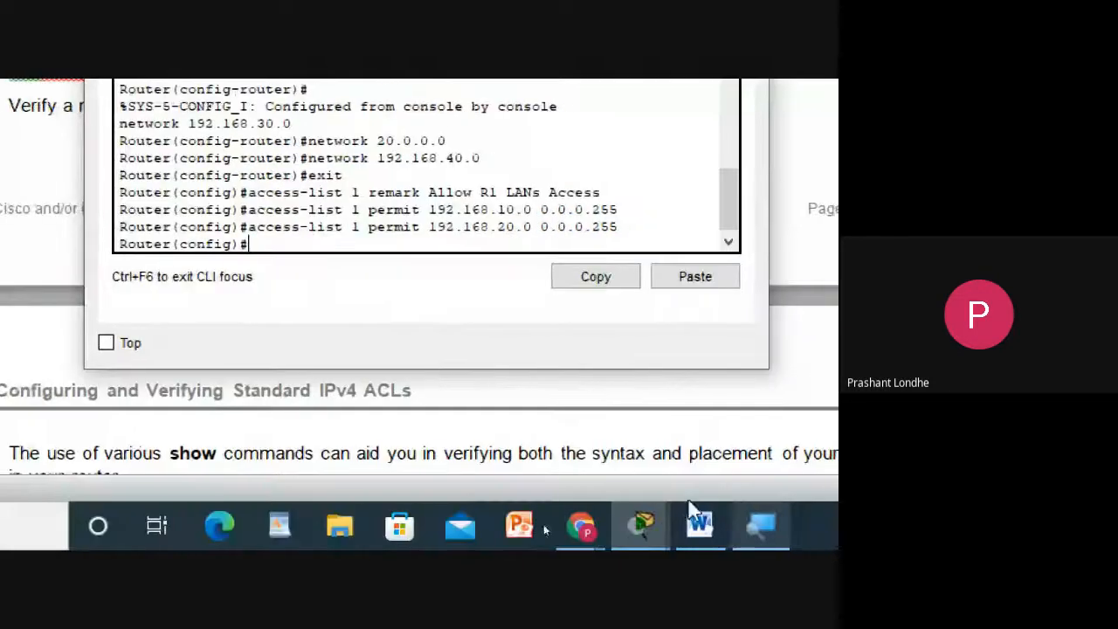
- Copy "access-list 1 deny any" from the Word document and enter it in R3's global configuration mode
left_click(699, 526)
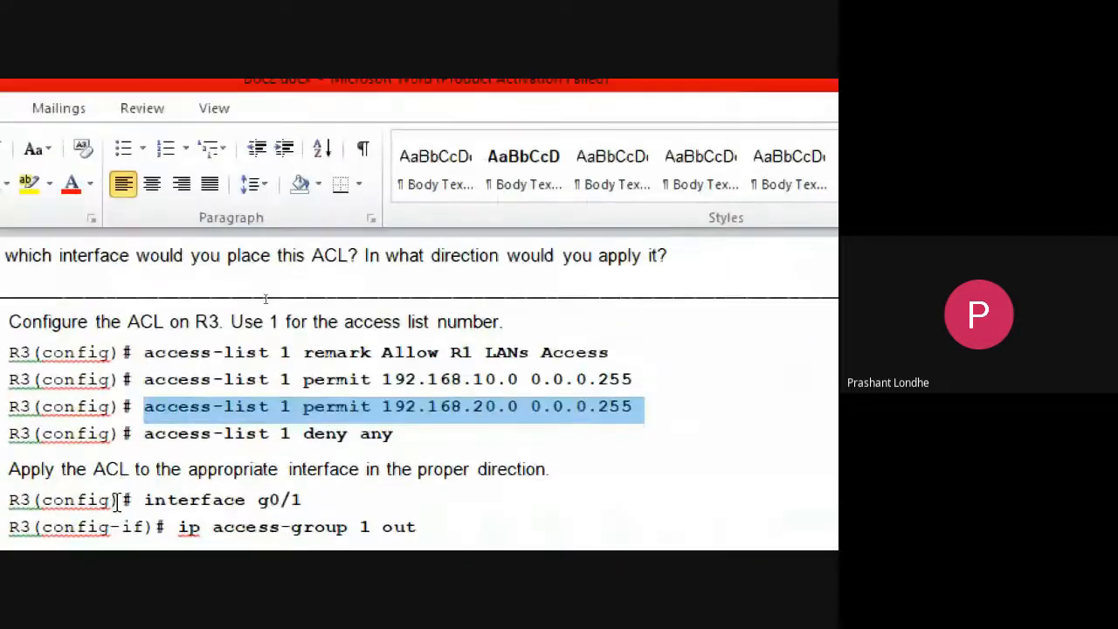
left_click_drag(145, 416, 414, 417)
key("ctrl+c")
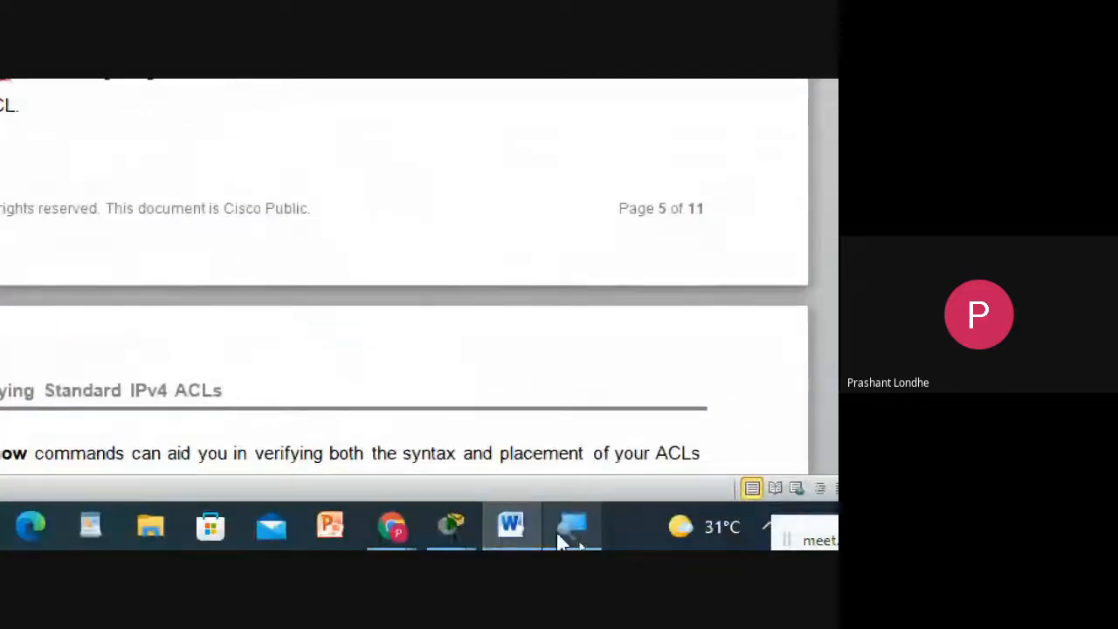
mouse_move(451, 522)
left_click(555, 397)
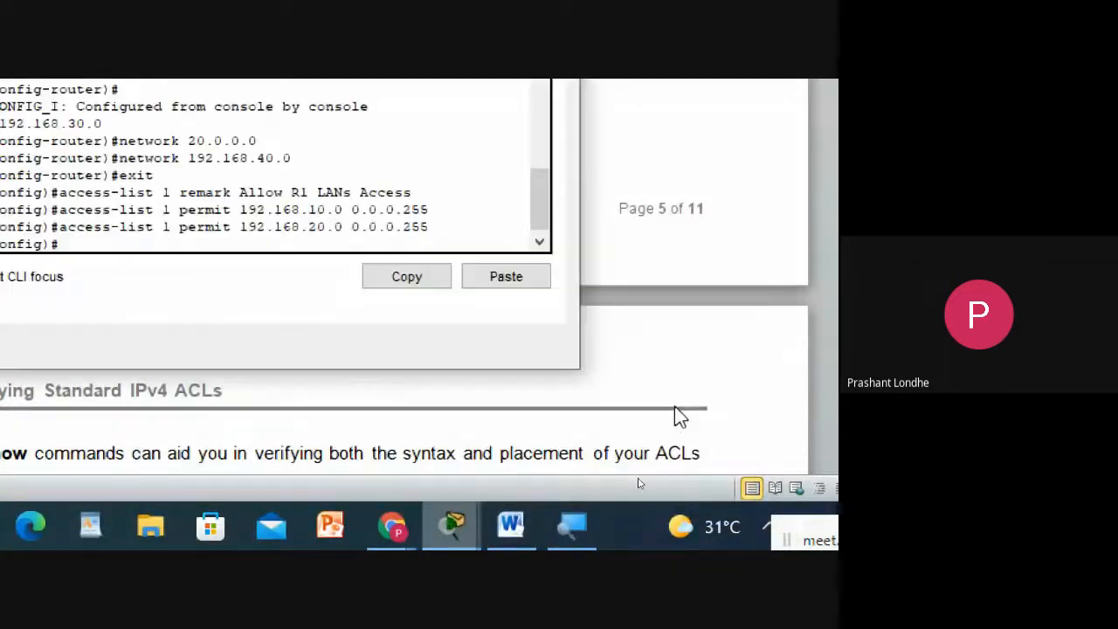
left_click(524, 276)
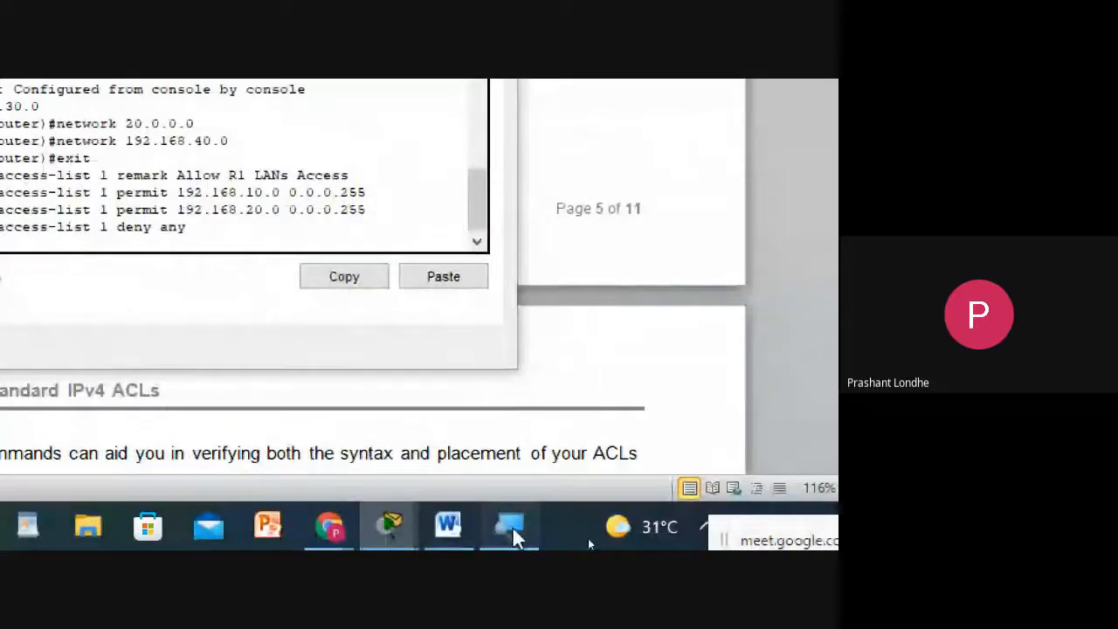
- Restore the magnification to 100% and review the ACL placement commands in the Word document and the Packet Tracer topology around R3
left_click(511, 527)
left_click(758, 268)
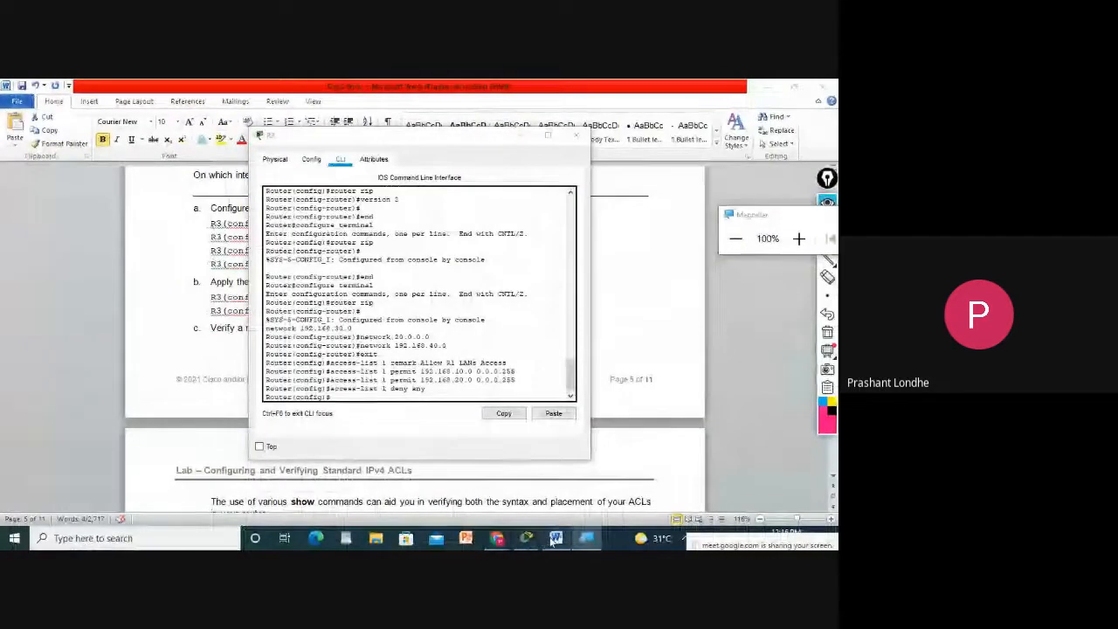
left_click(556, 537)
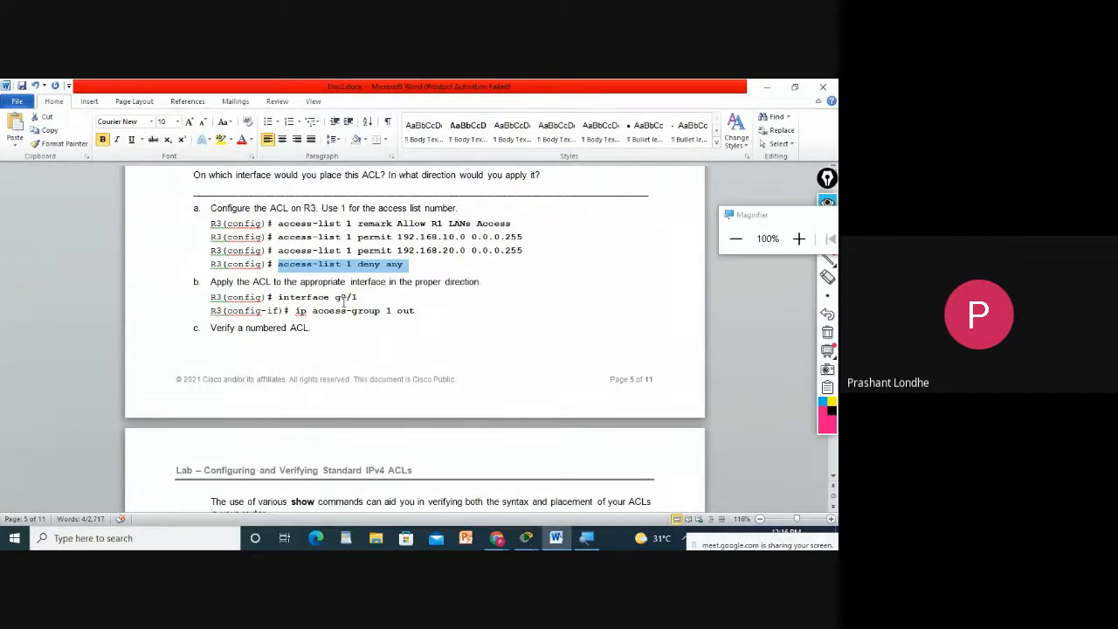
mouse_move(526, 538)
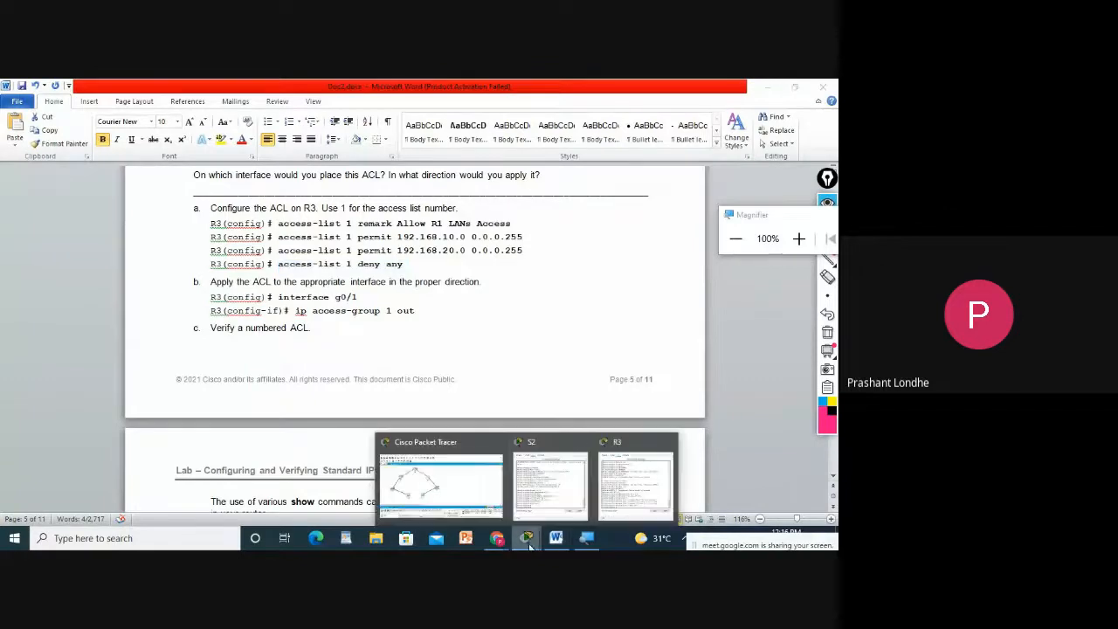
left_click(472, 489)
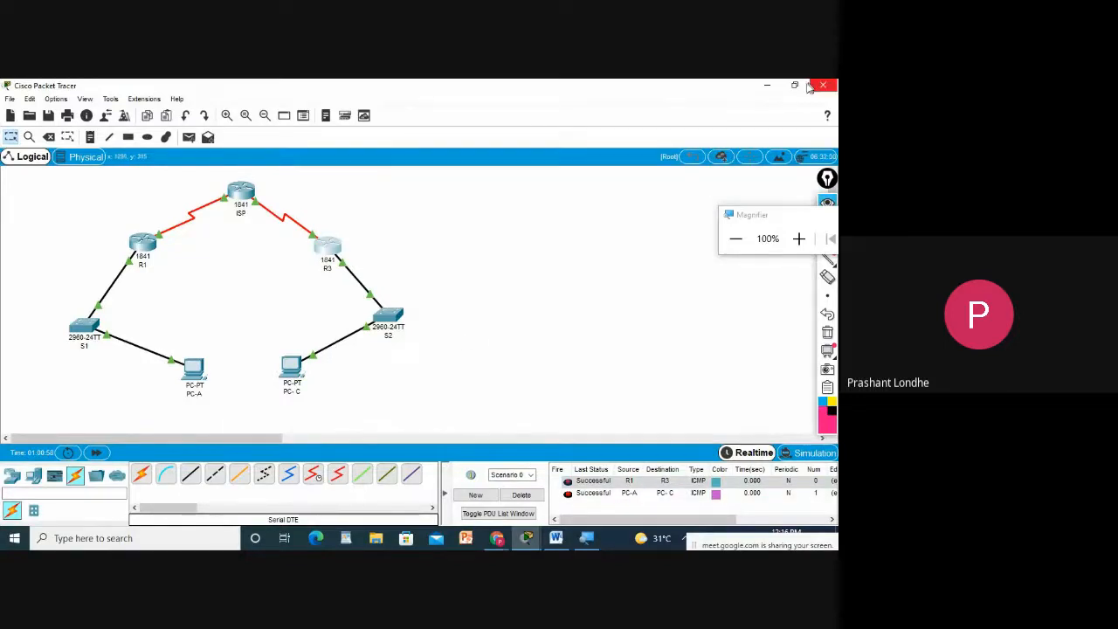
left_click(766, 91)
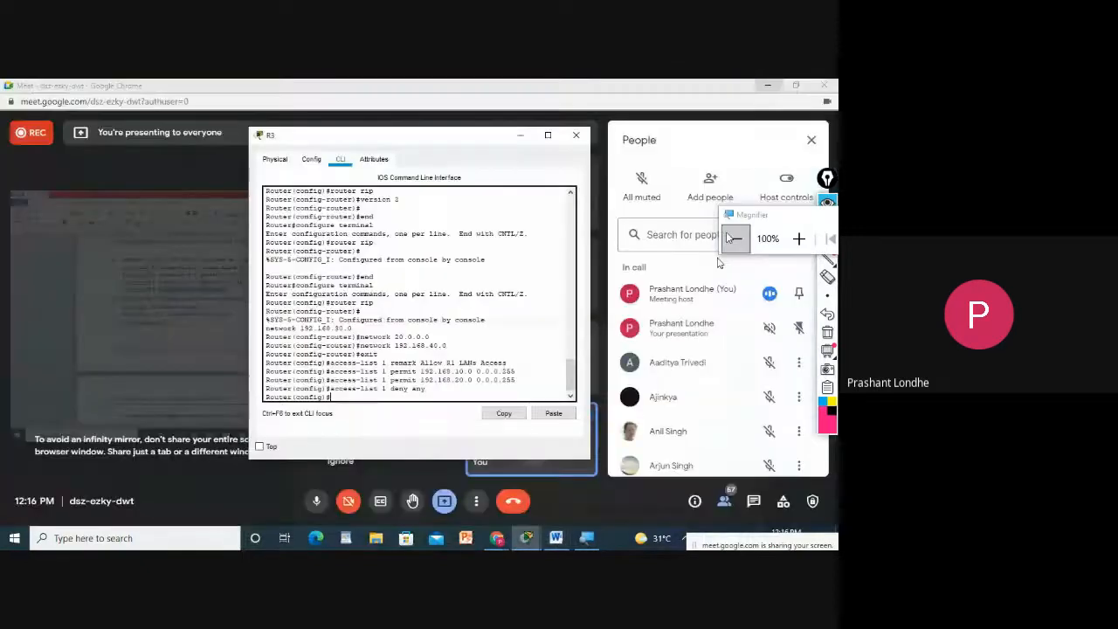
left_click(766, 86)
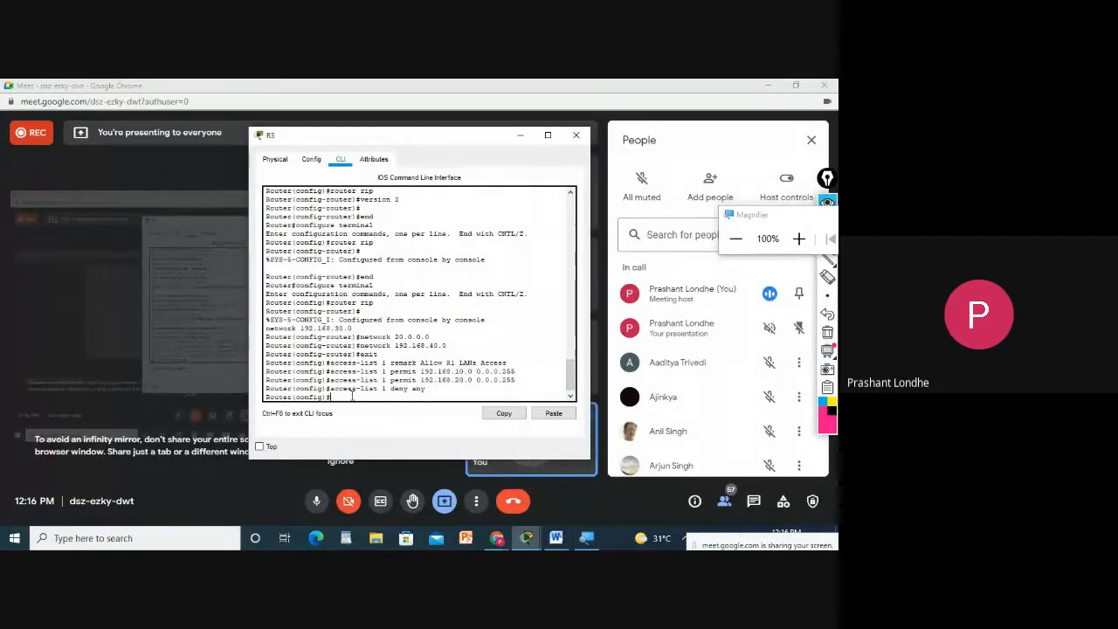
- Check the interface command in the Word document and enter interface configuration mode on R3 with "int f0/1"
left_click(556, 538)
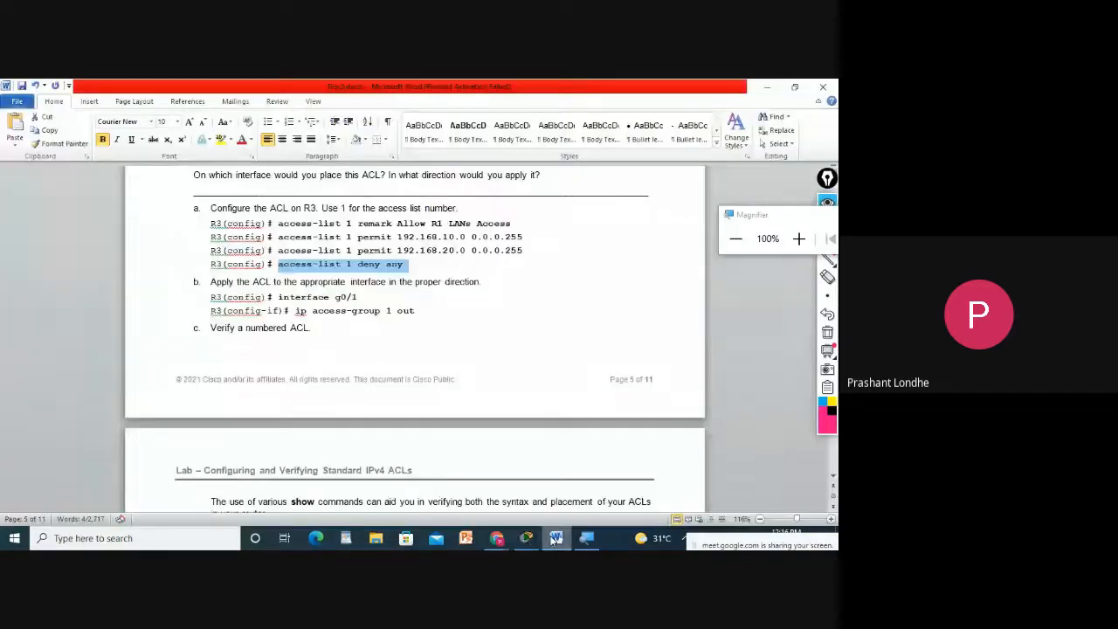
left_click(555, 538)
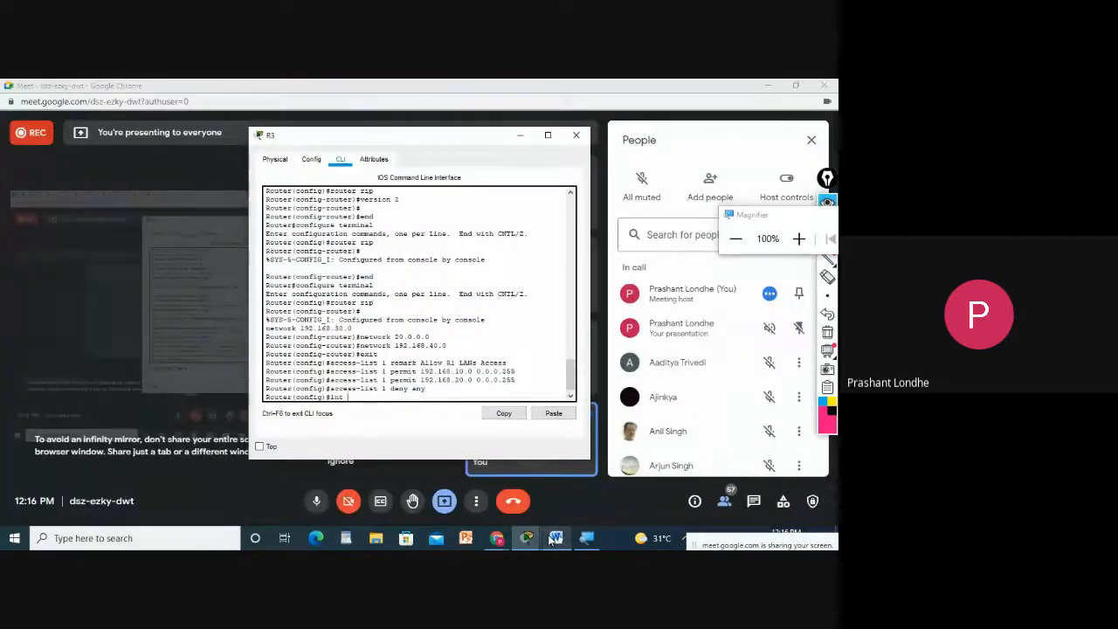
type("0/1")
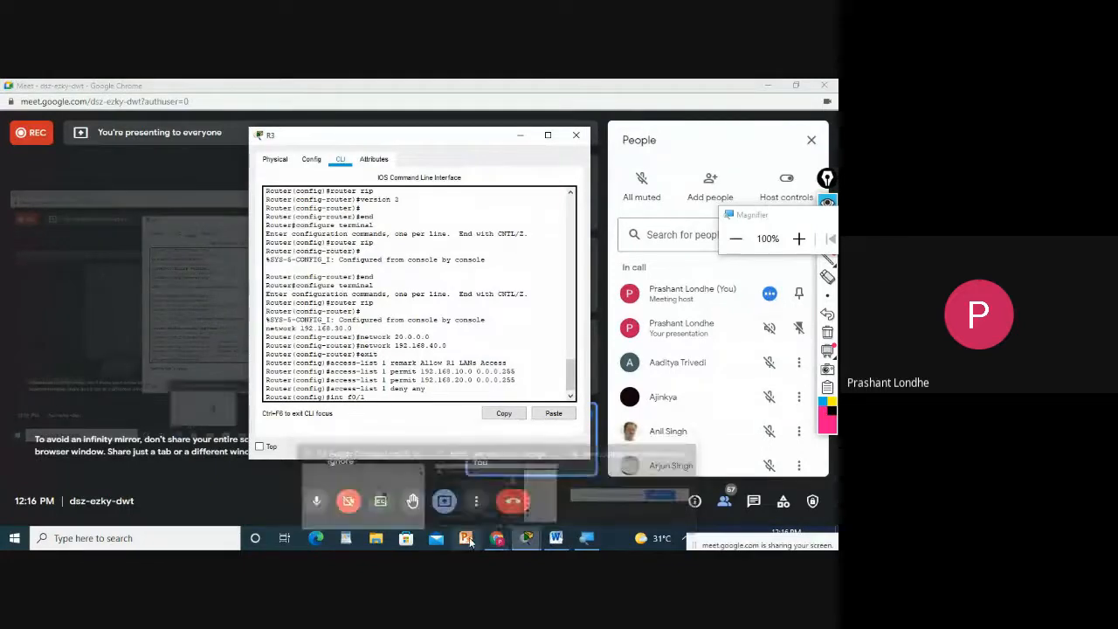
key("Return")
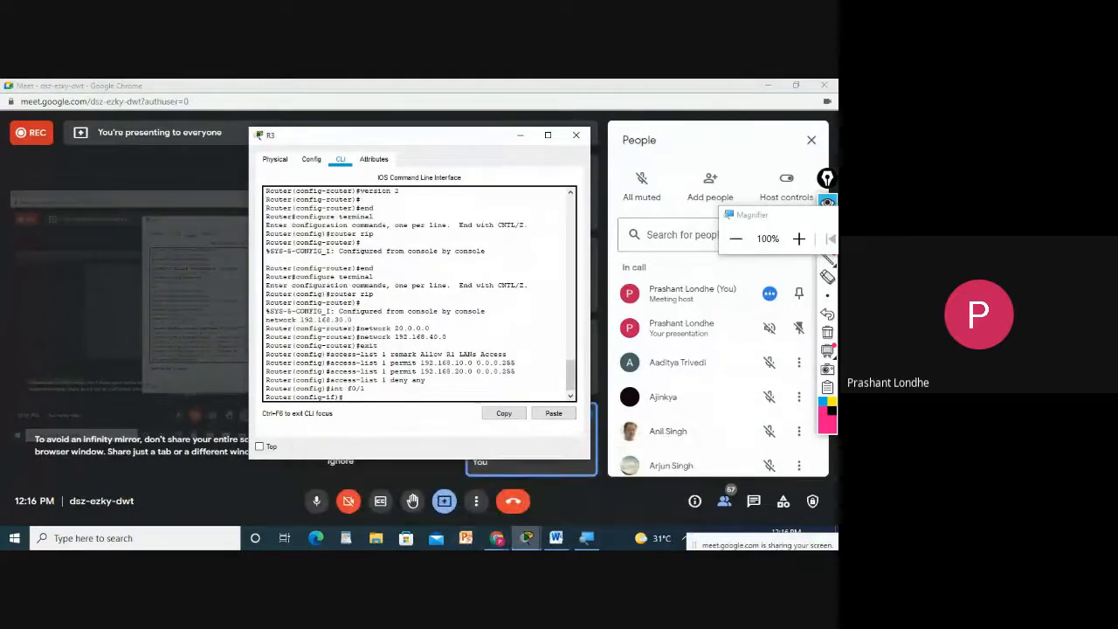
- Copy "ip access-group 1 out" from the Word document, apply it to R3's f0/1 interface, and exit interface configuration mode
left_click(562, 541)
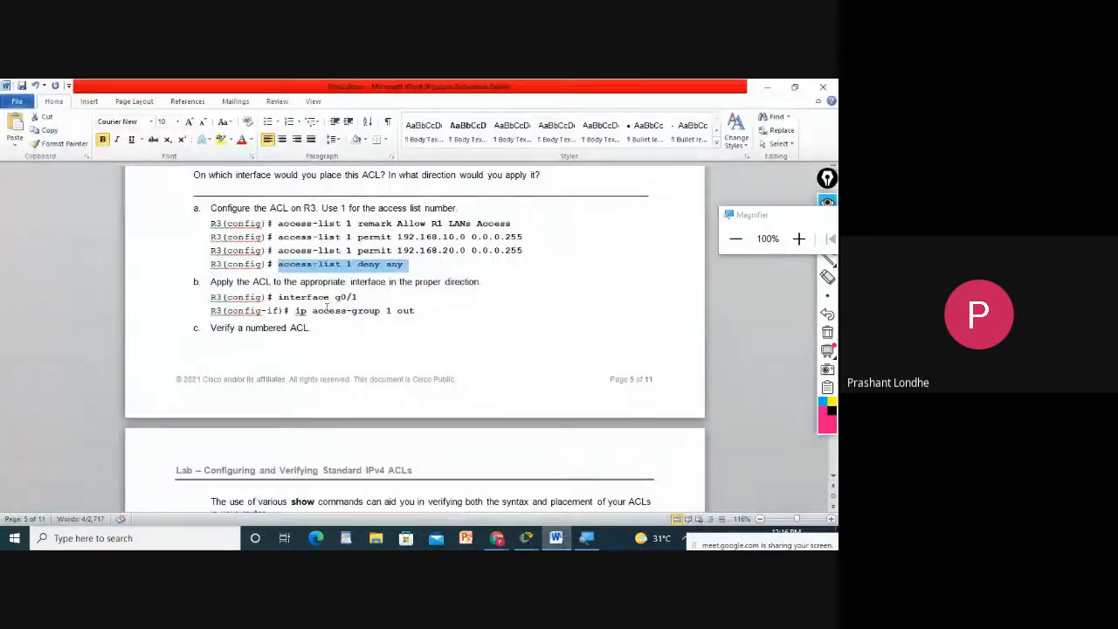
left_click(297, 310)
left_click_drag(297, 310, 416, 310)
key("ctrl+c")
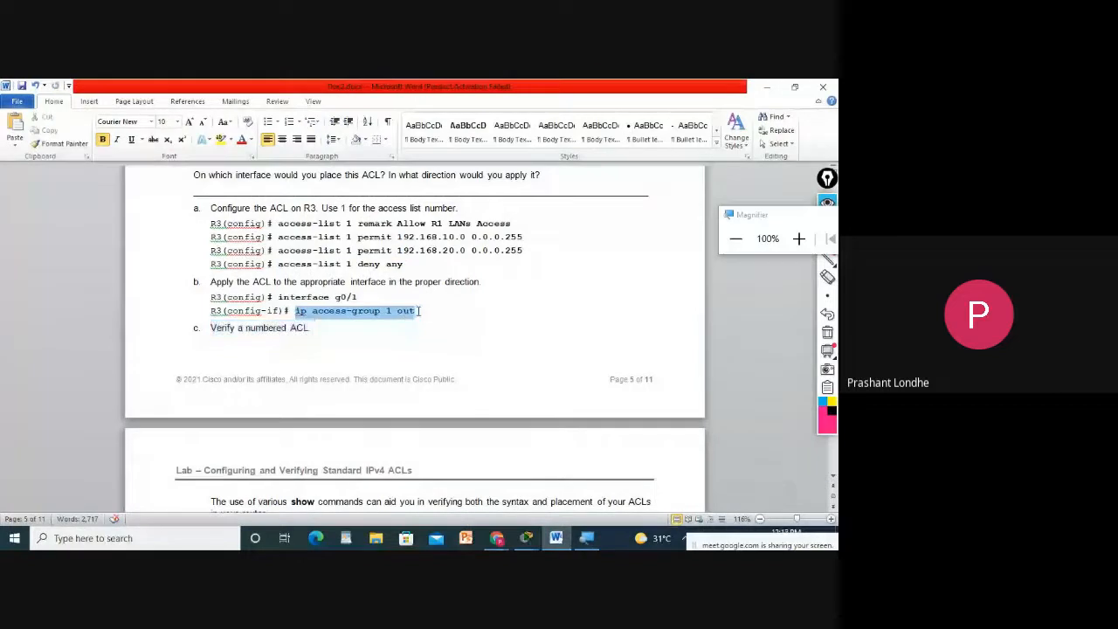
left_click(765, 87)
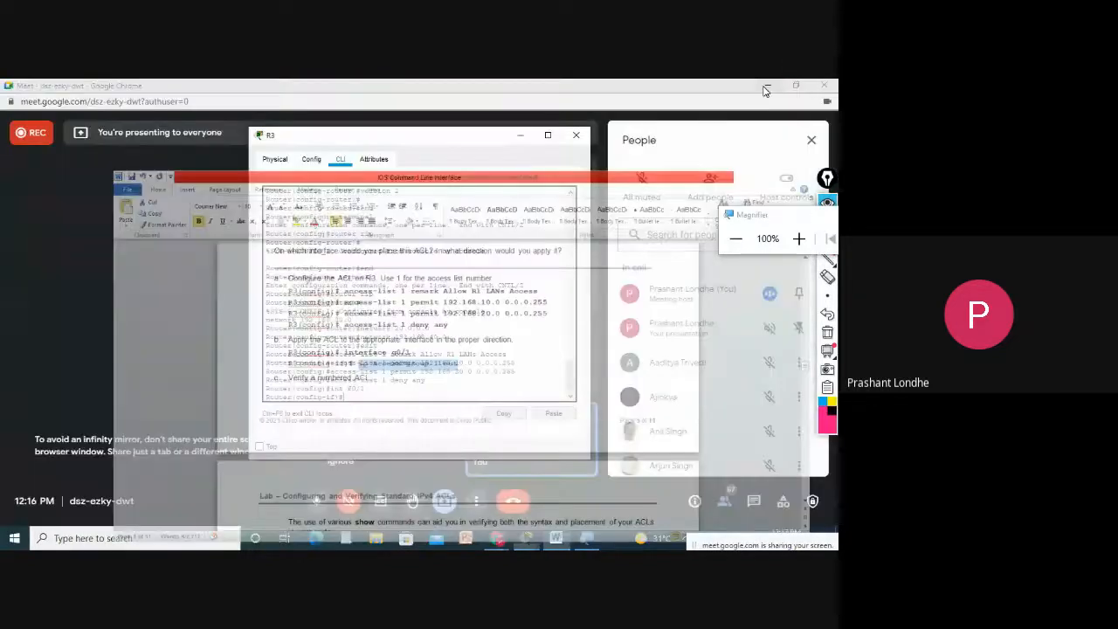
left_click(552, 416)
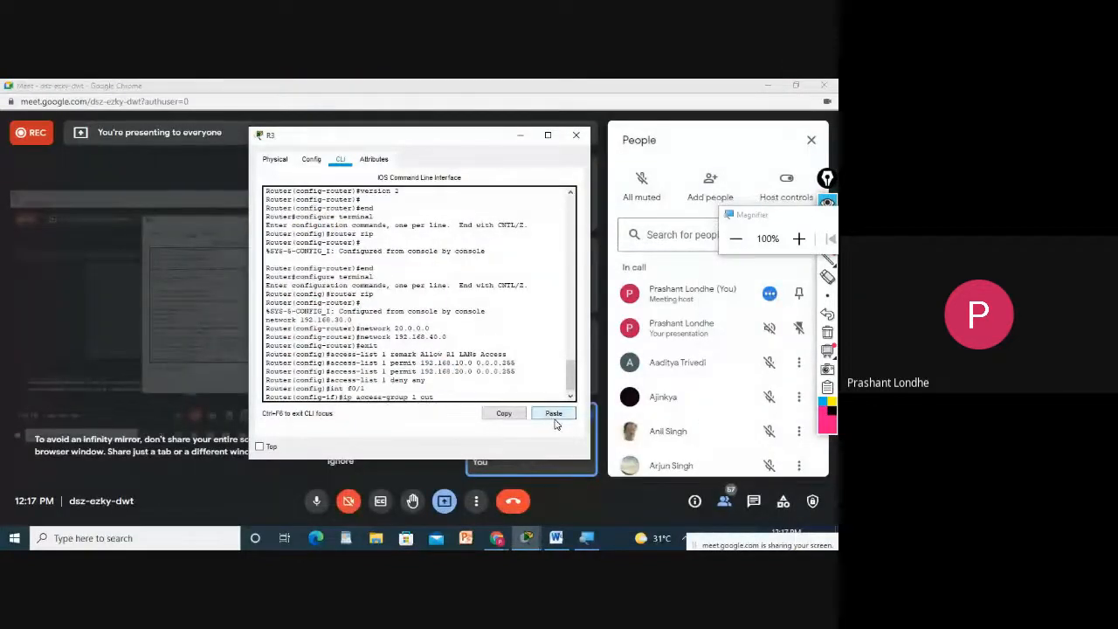
key("Return")
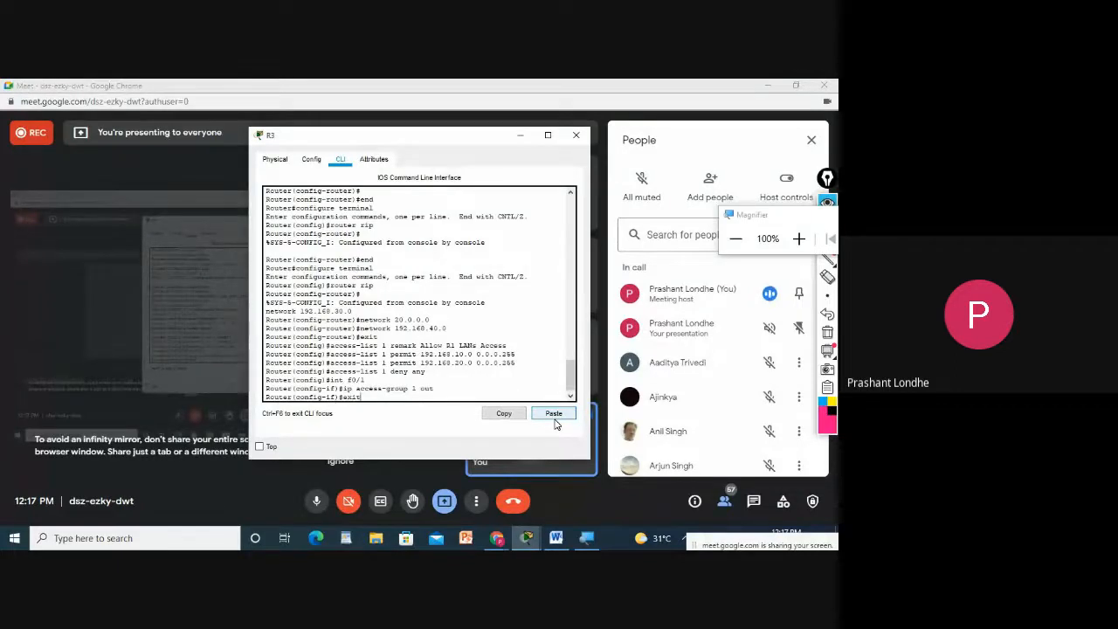
key("Return")
- Find the ACL verification commands in the Word document and return R3 to privileged EXEC mode with "end"
left_click(564, 538)
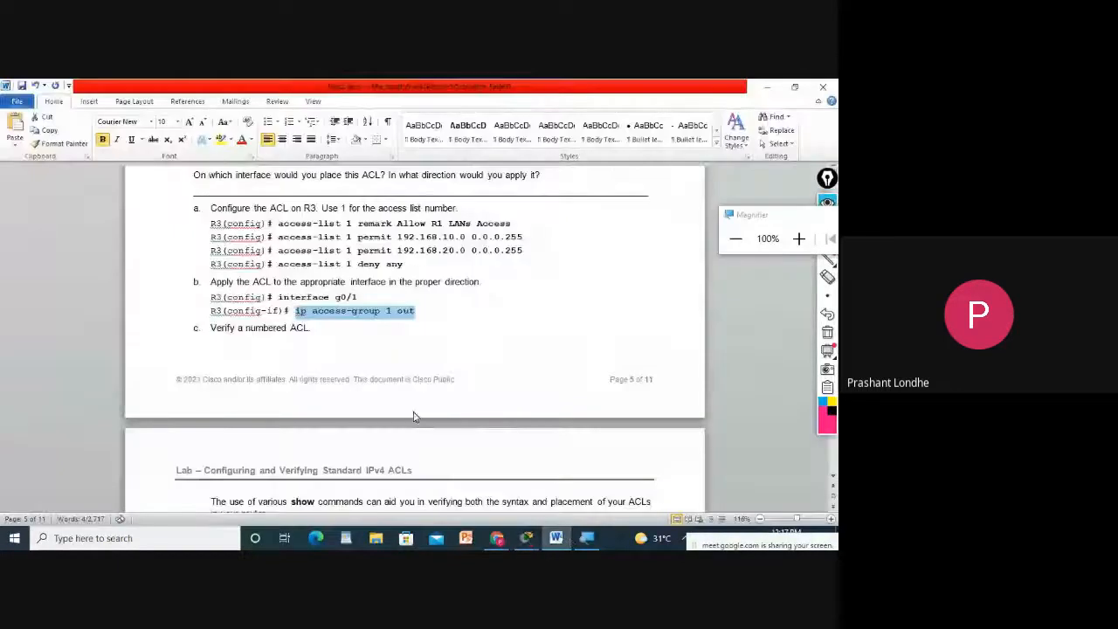
scroll(414, 417, "down", 6)
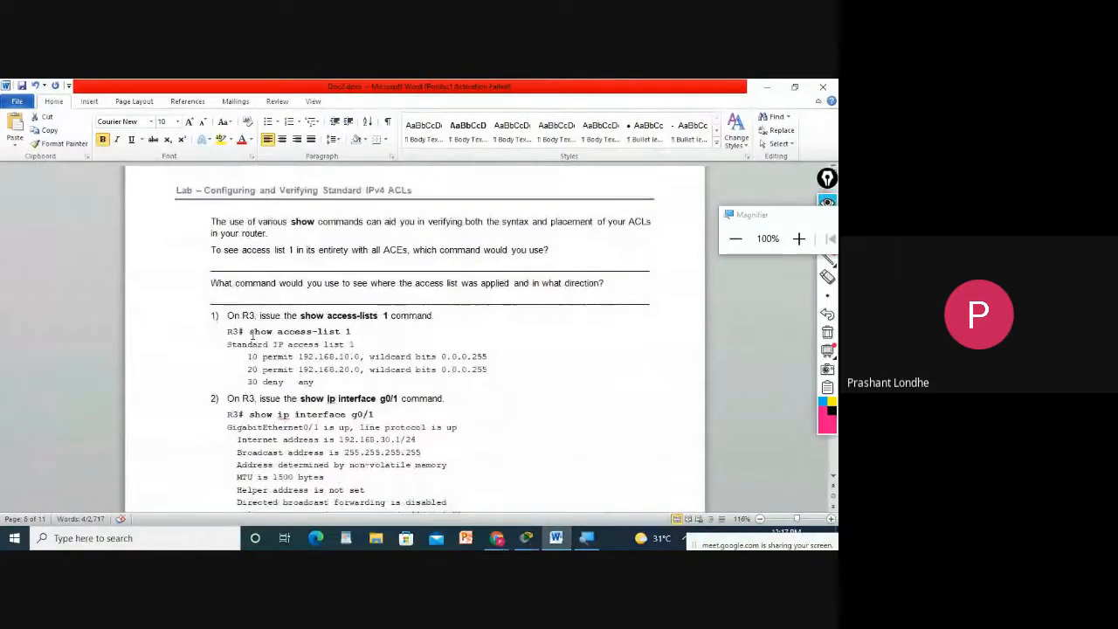
left_click(766, 86)
type("er(config)#e")
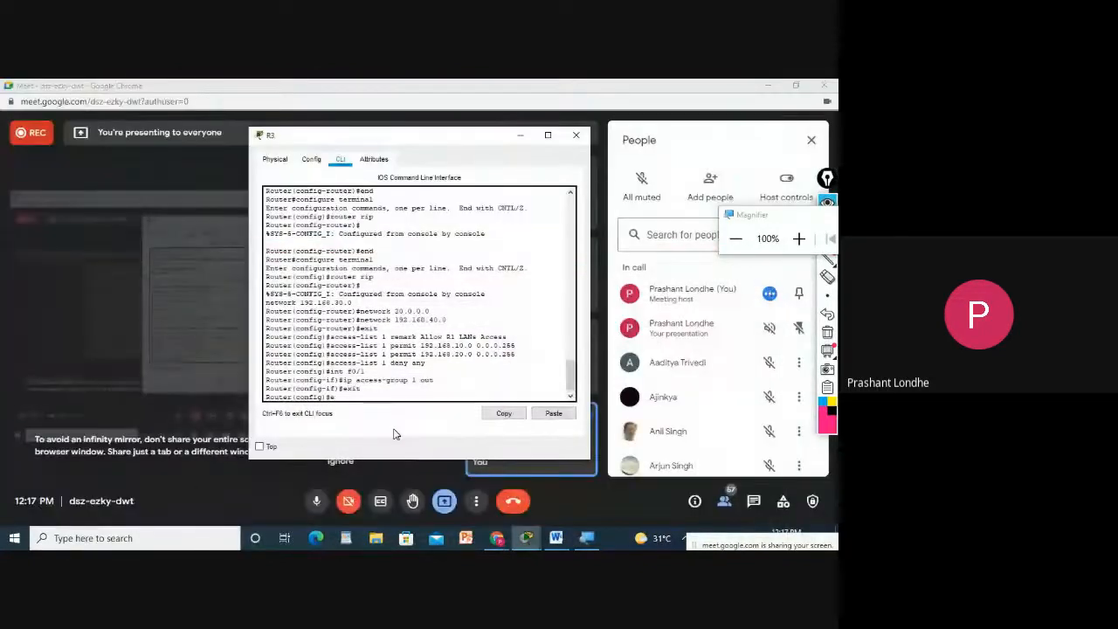
type("nd")
key("Return")
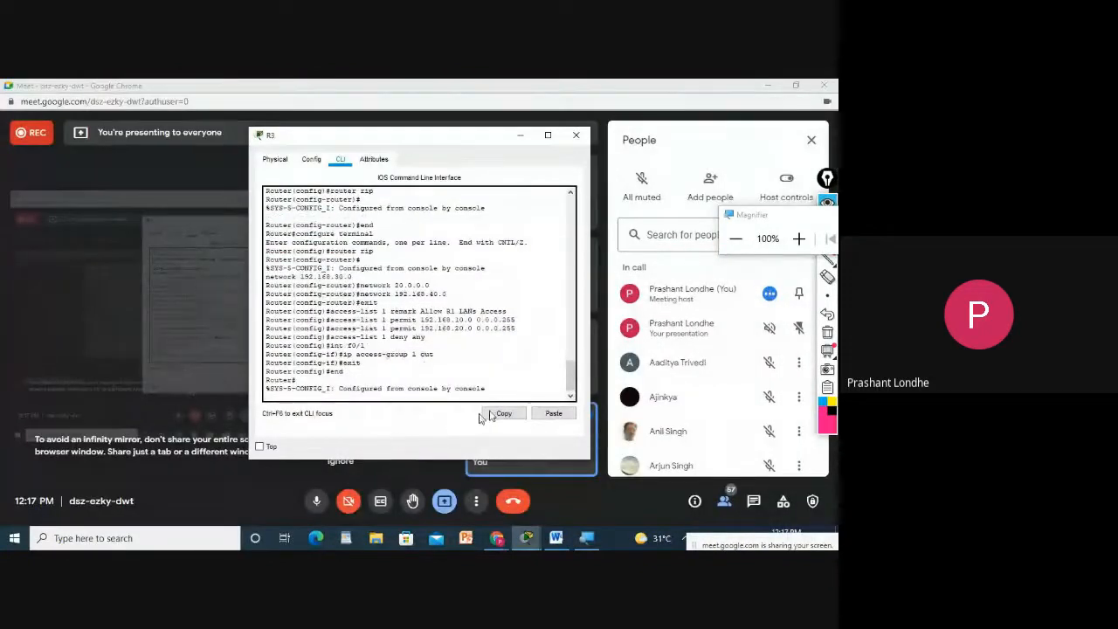
key("Return")
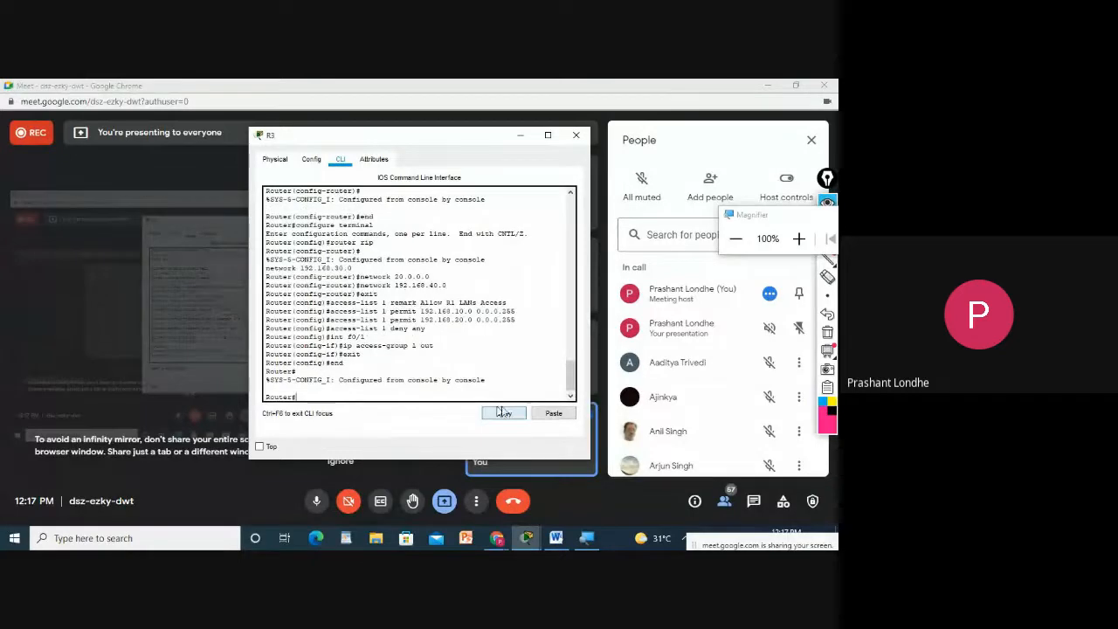
- Magnify the screen, run "show access-list 1" on R3 to inspect the ACL entries, and restore the magnification to 100%
left_click(798, 238)
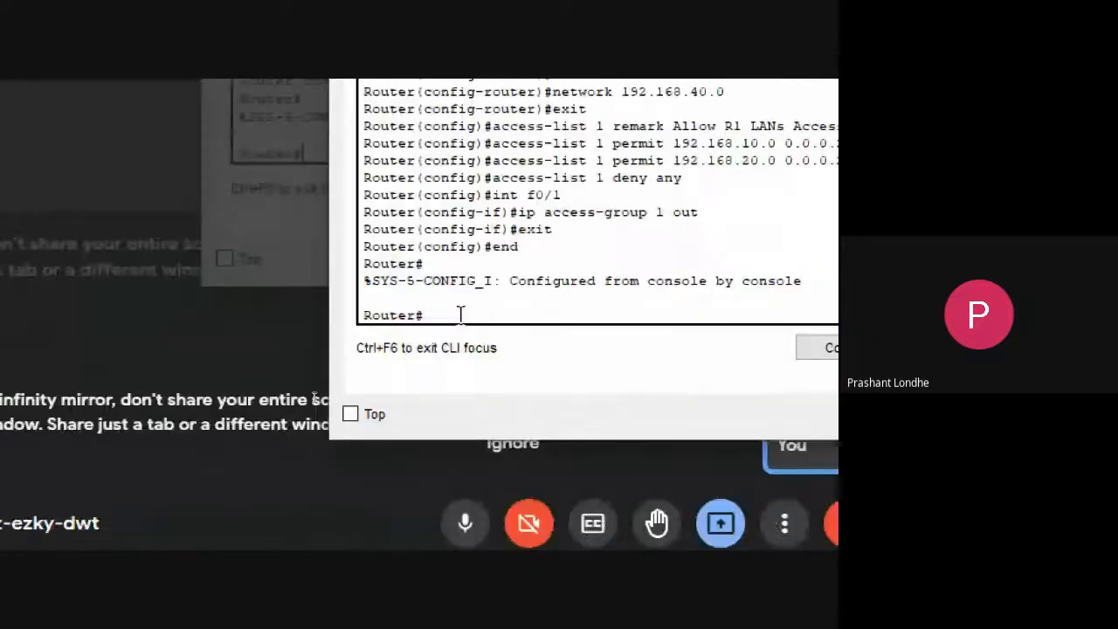
type("show acce")
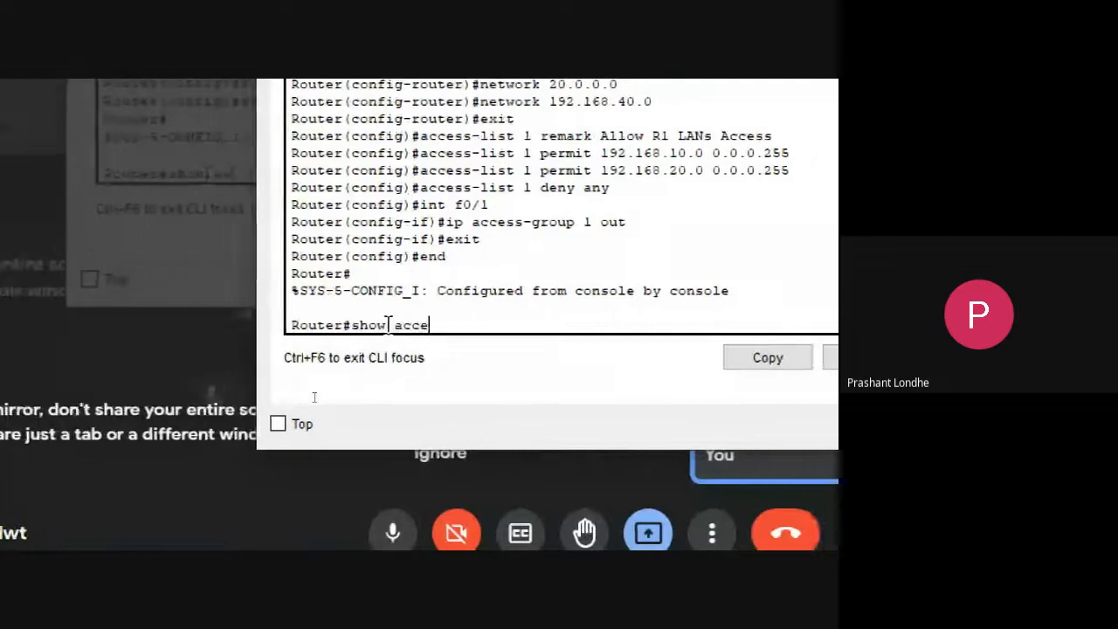
type("ss-list ")
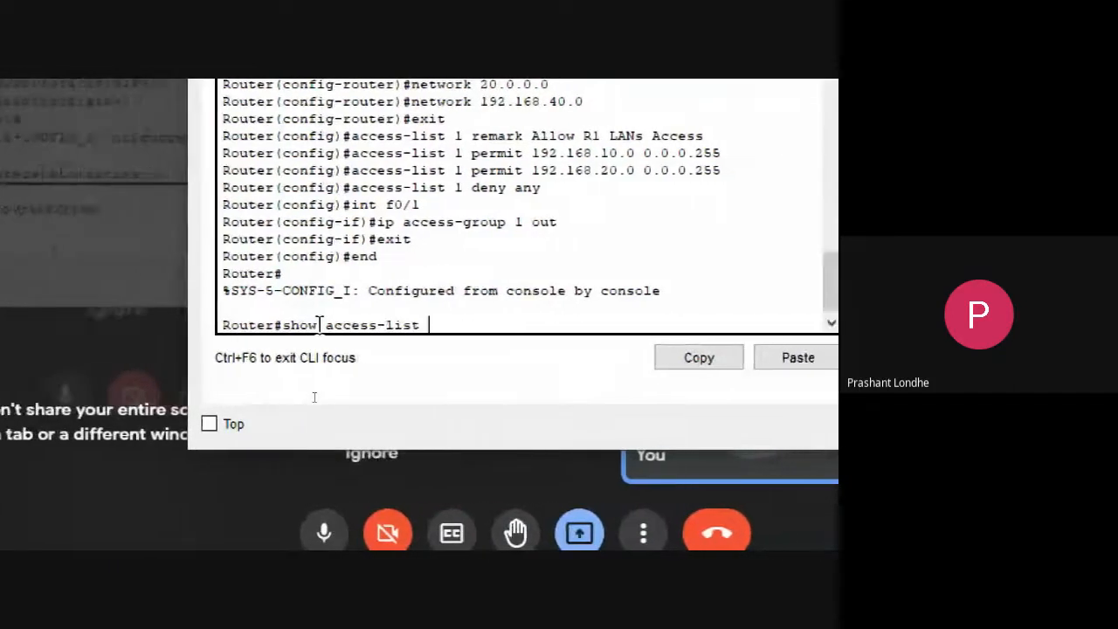
type("1")
key("Return")
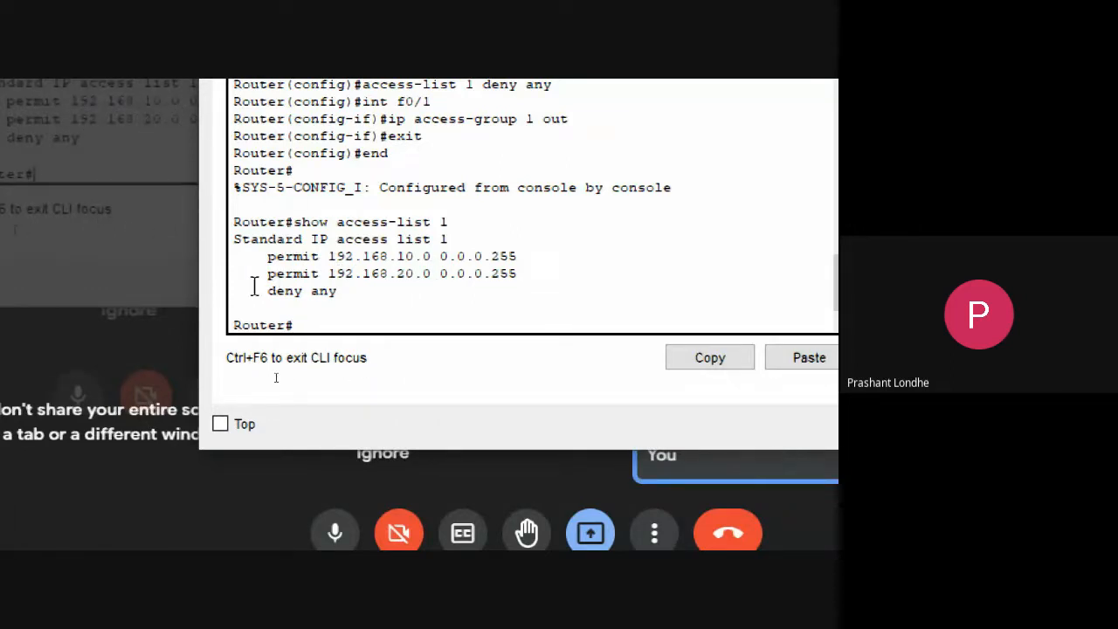
left_click_drag(255, 286, 279, 280)
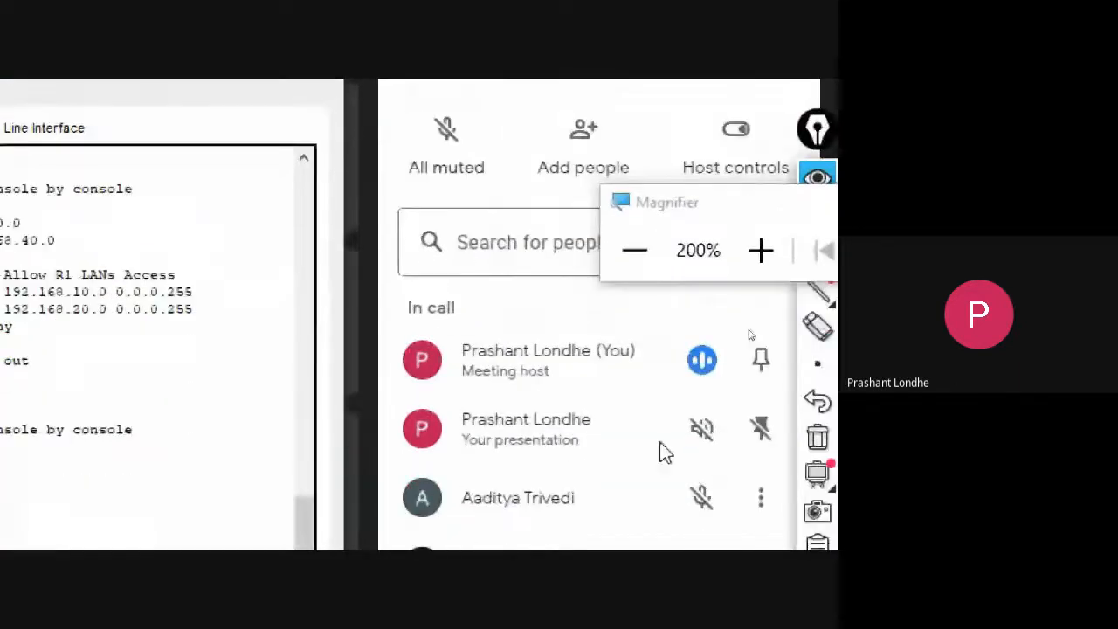
left_click(635, 293)
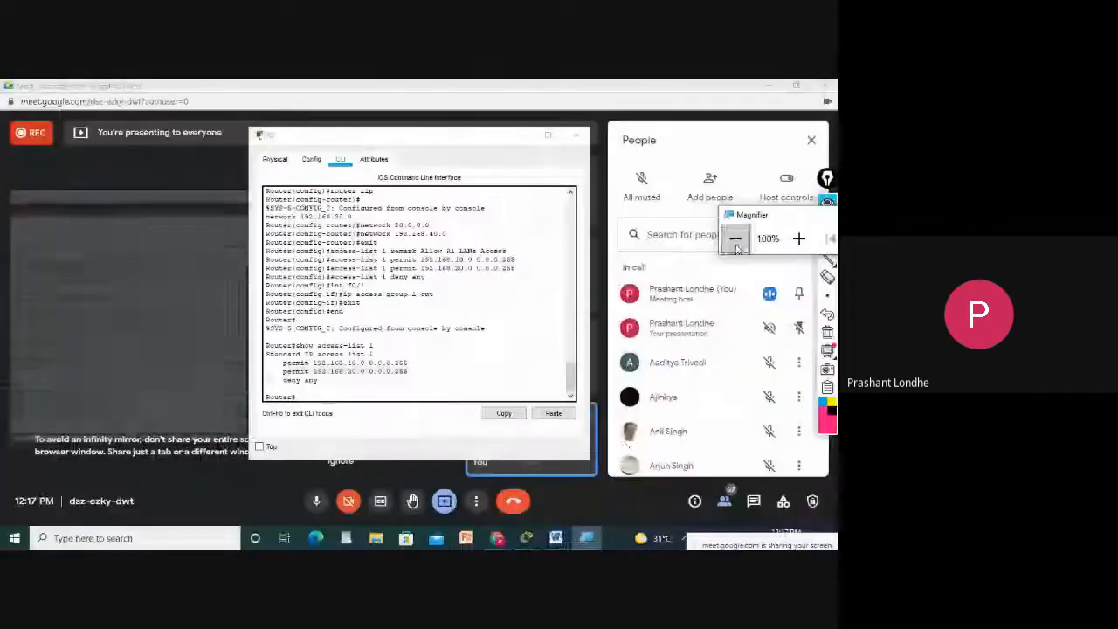
- Look up the interface verification command in the Word document and run "show interface f0/1" on R3, paging through the full output
left_click(555, 537)
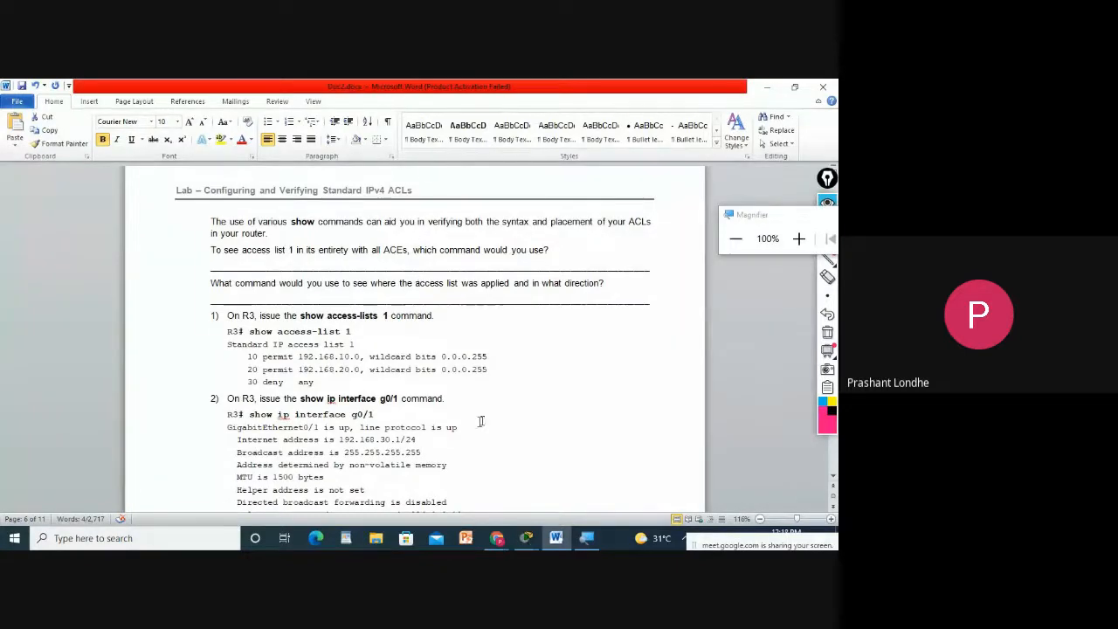
scroll(480, 421, "down", 4)
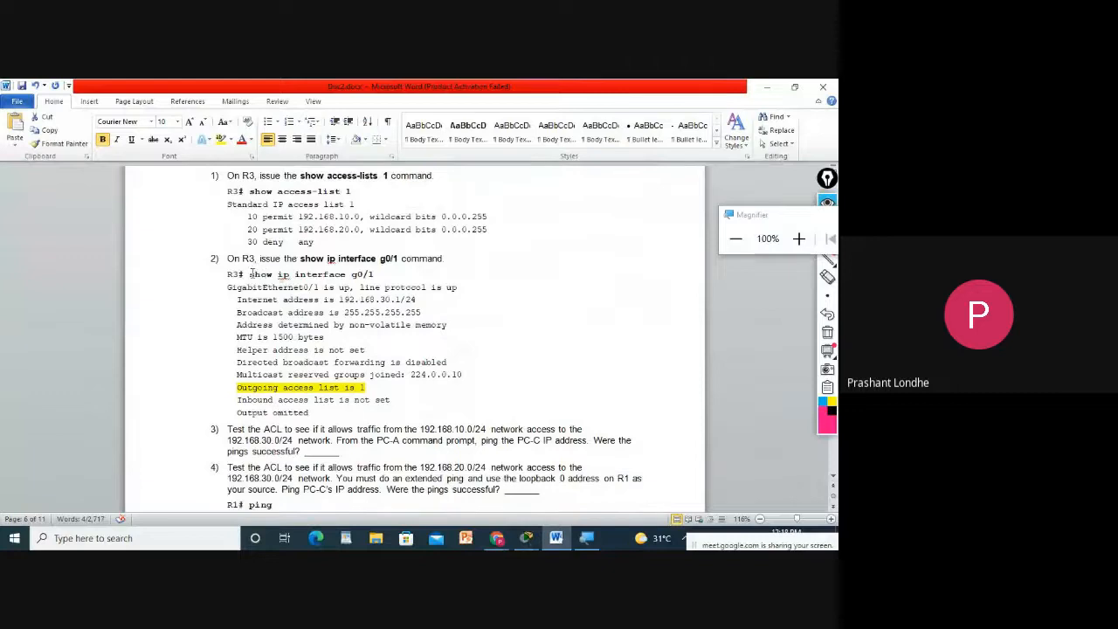
left_click_drag(252, 274, 376, 275)
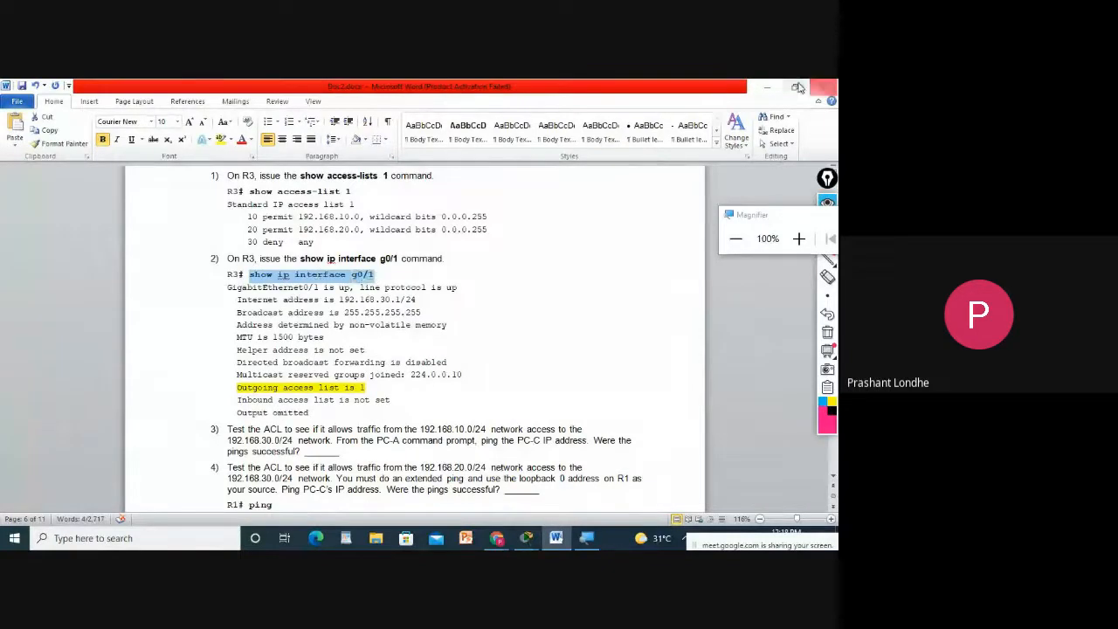
key("alt+Tab")
left_click(322, 398)
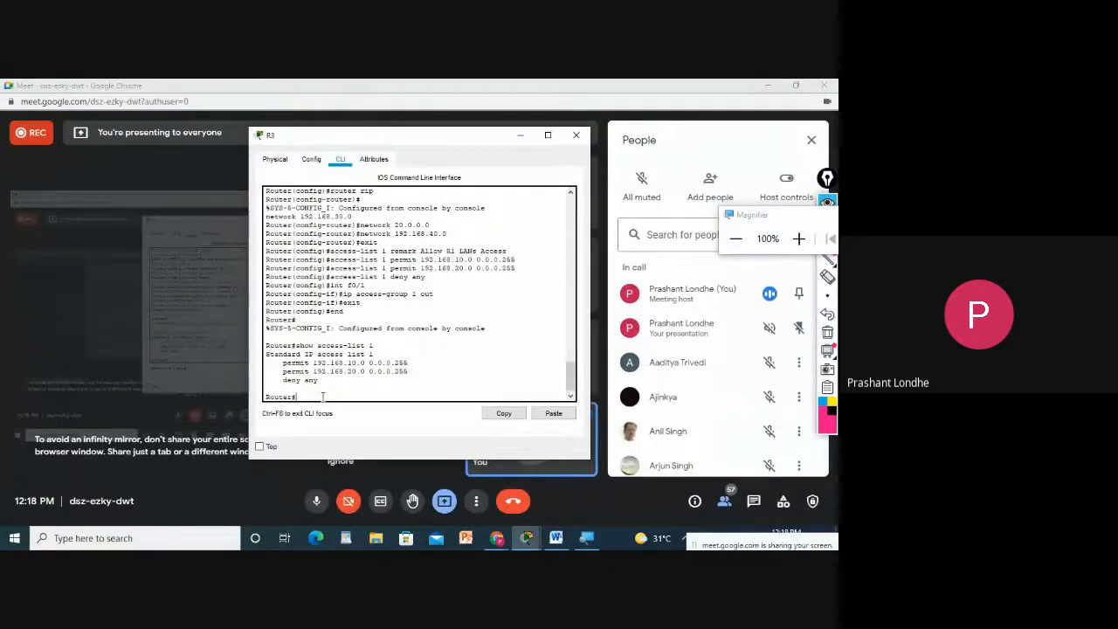
type("show ip")
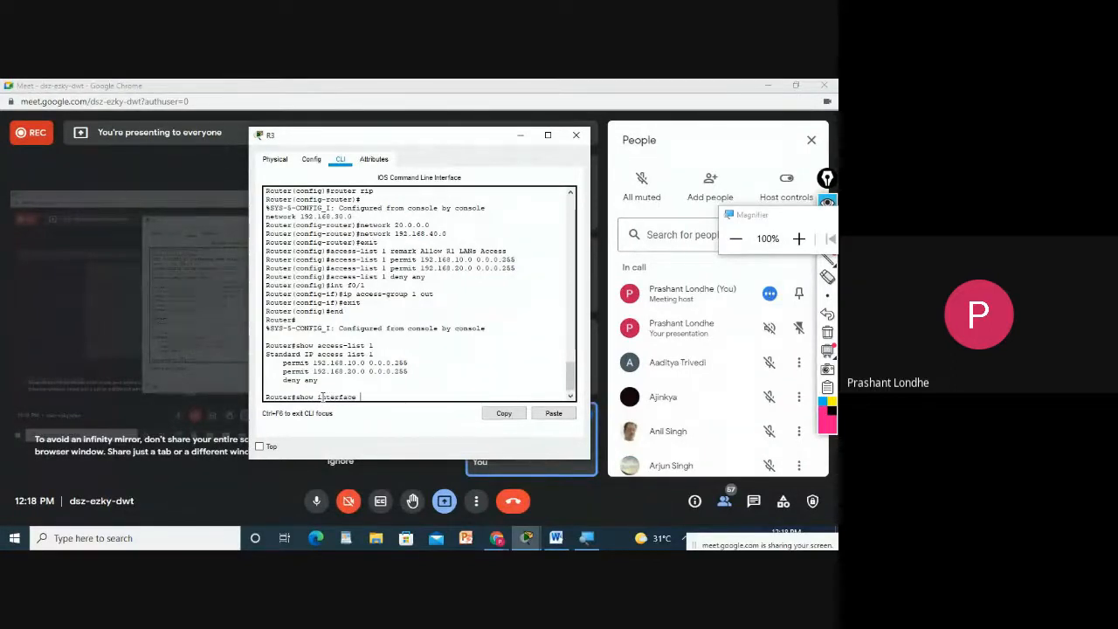
type("terface f0")
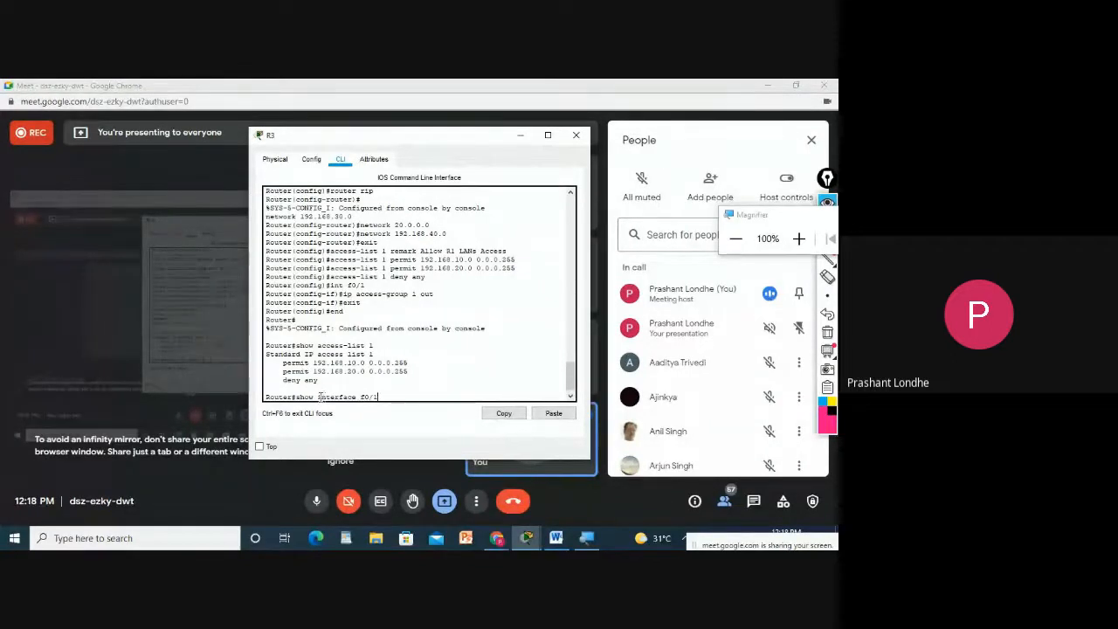
type("/1")
key("Return")
key("Return")
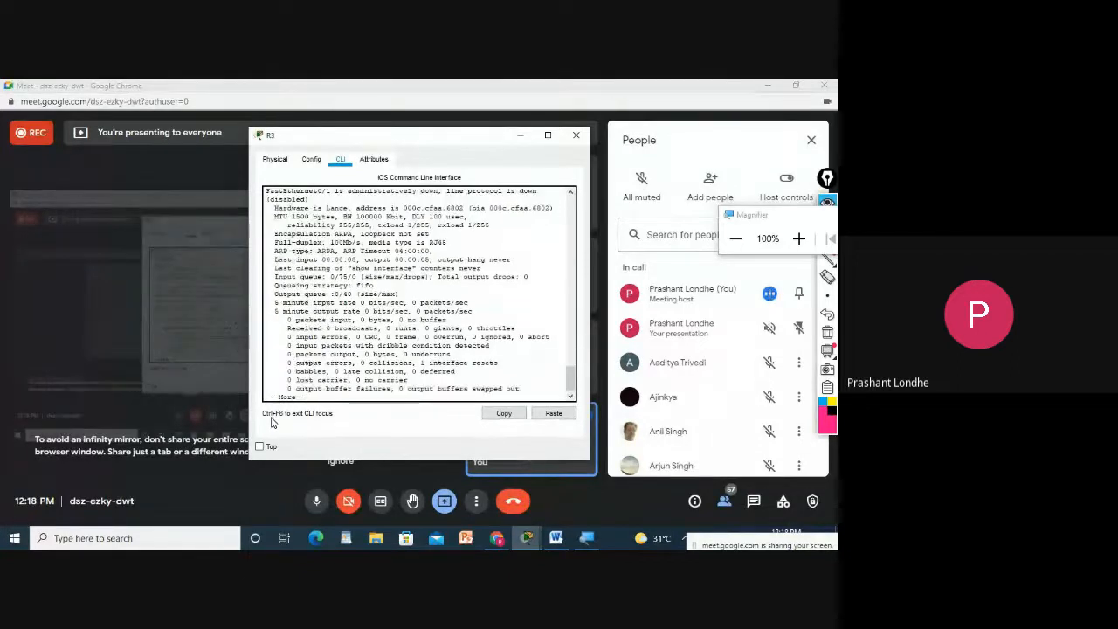
key("Return")
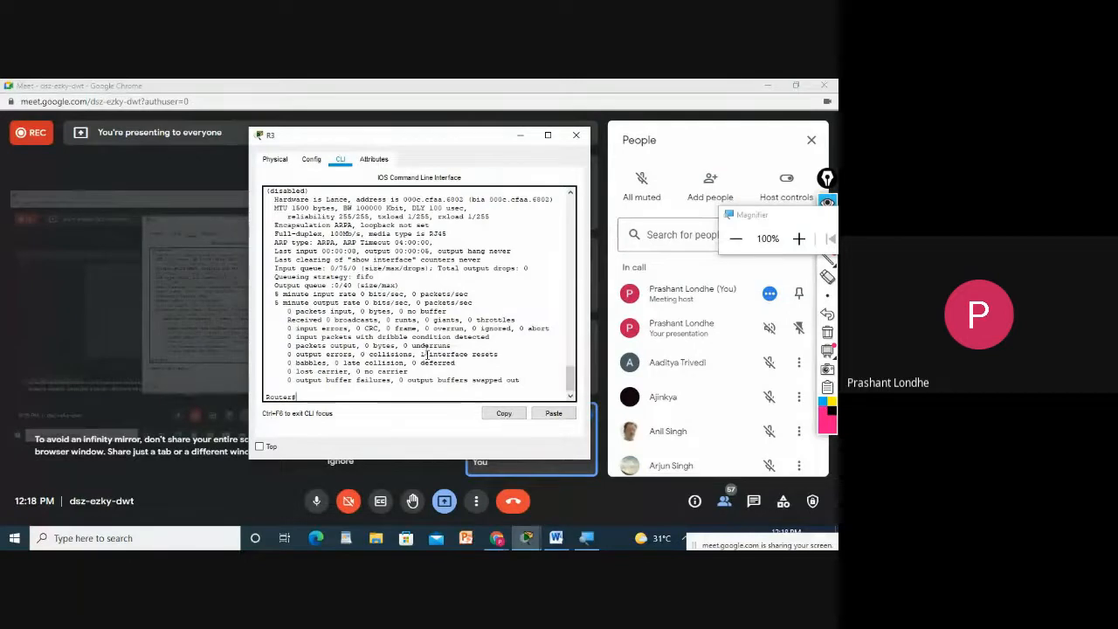
left_click(527, 538)
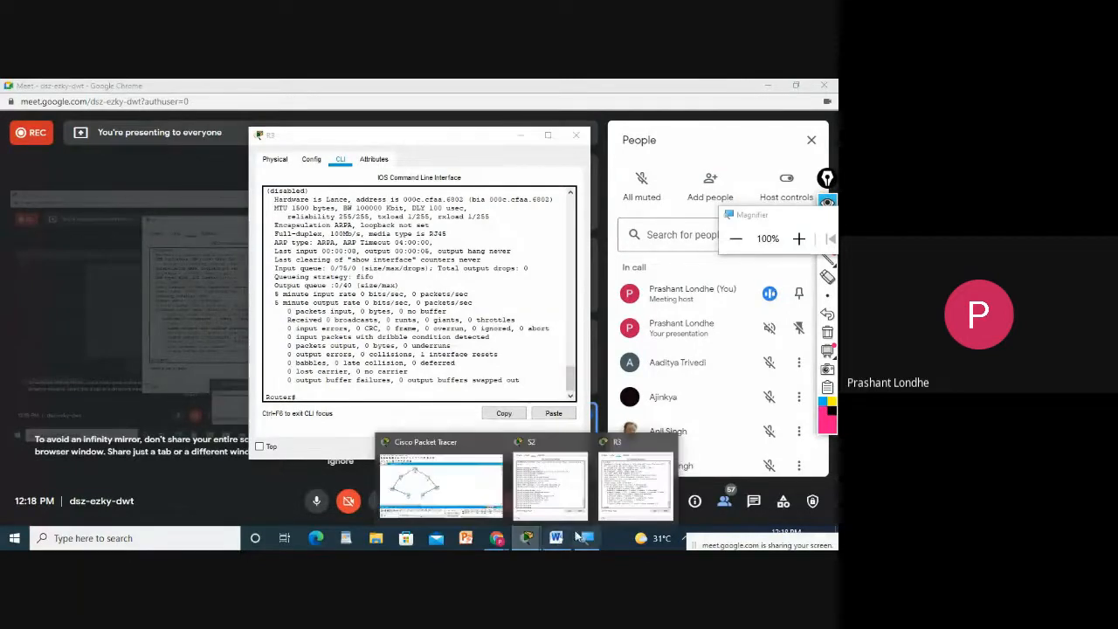
- Look up the ACL test instructions and the extended ping dialogue for R1 in the Word document
left_click(555, 538)
scroll(395, 349, "down", 5)
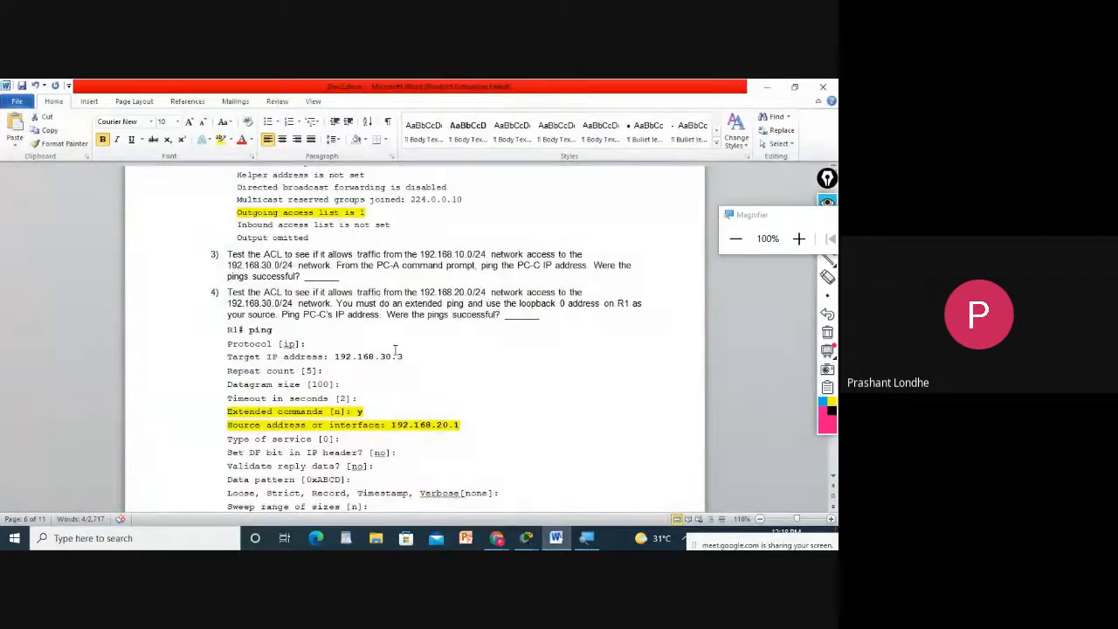
scroll(394, 349, "down", 2)
left_click(766, 86)
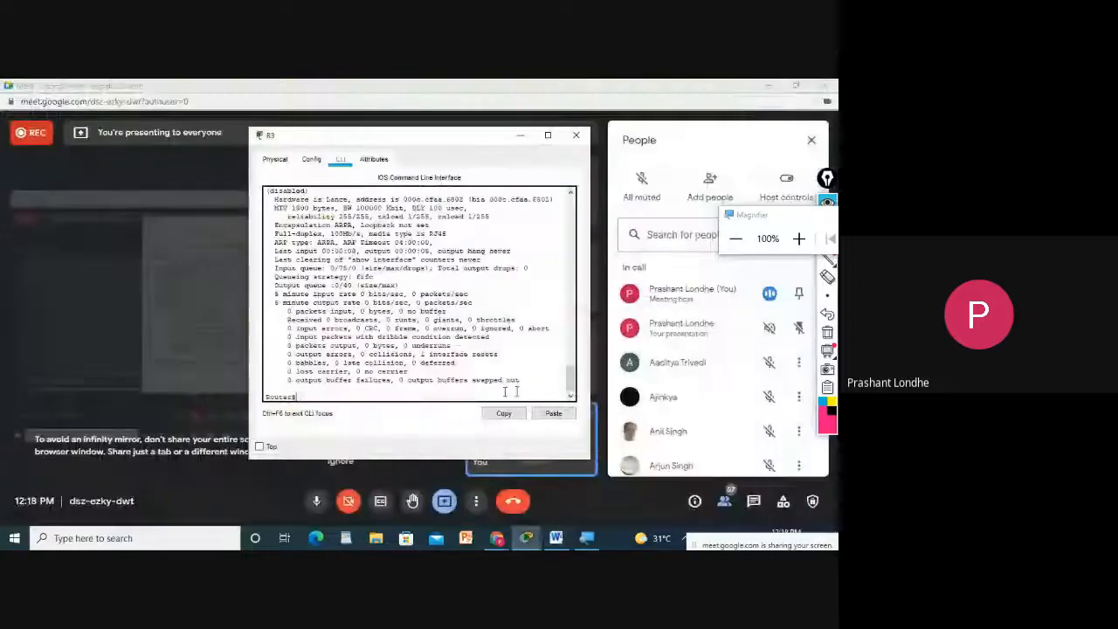
- Close R3's window, open R1's CLI from the topology, and return R1 to privileged EXEC mode with "end"
left_click(573, 134)
mouse_move(535, 548)
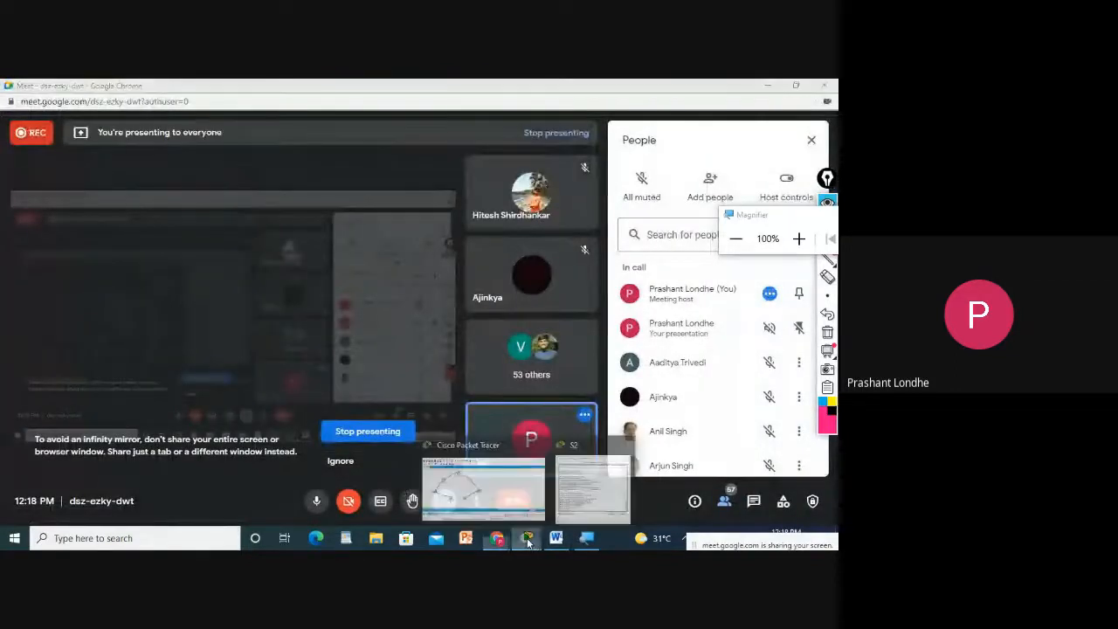
left_click(503, 487)
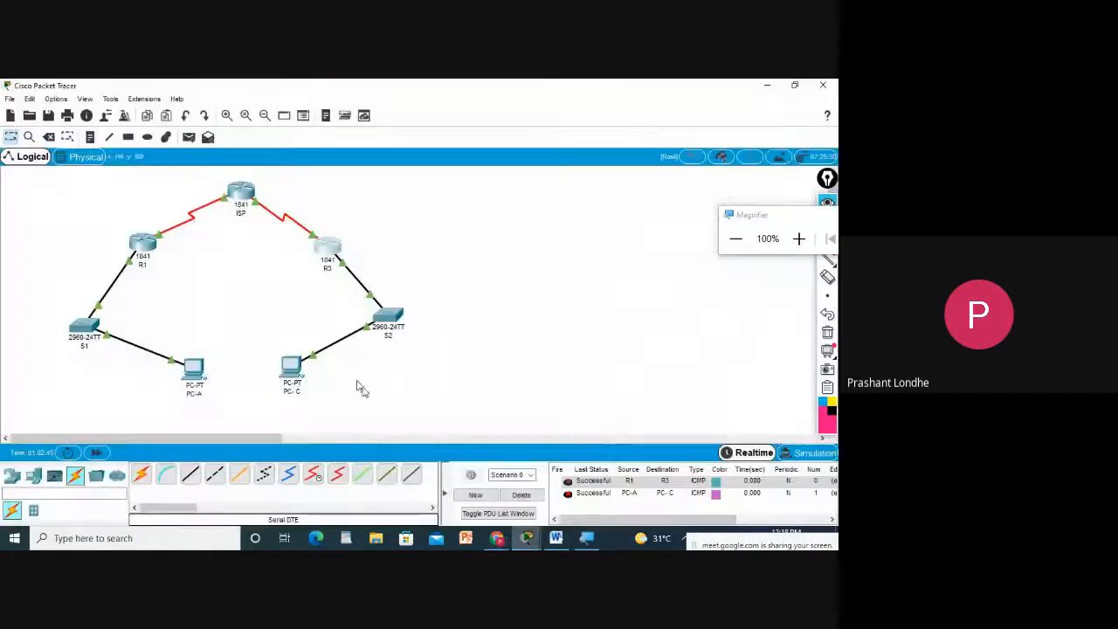
left_click(144, 242)
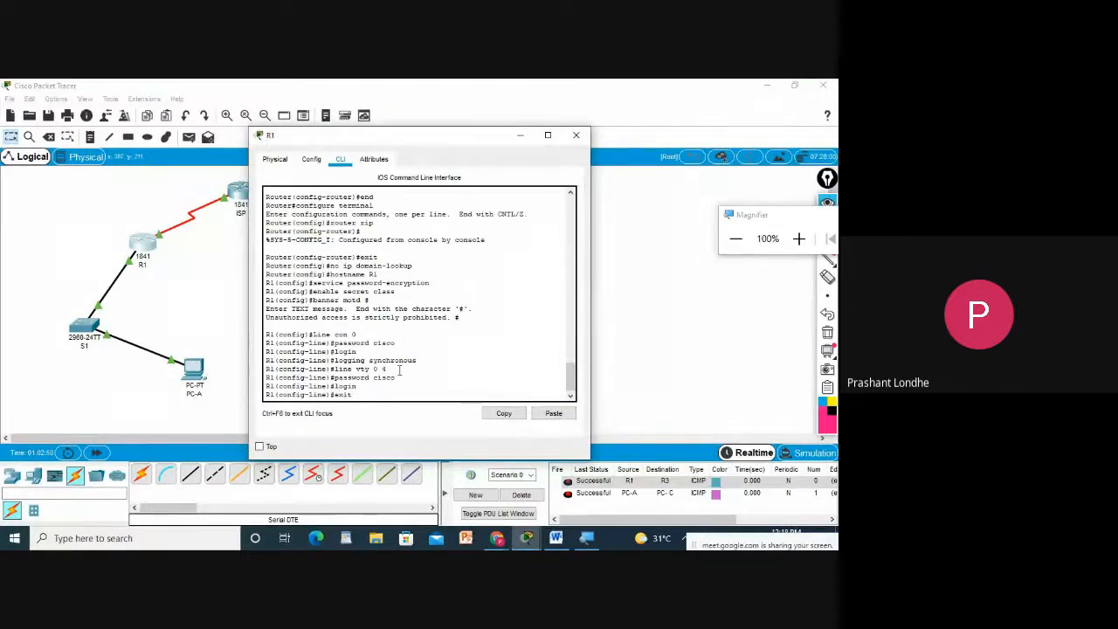
type("nd")
key("Return")
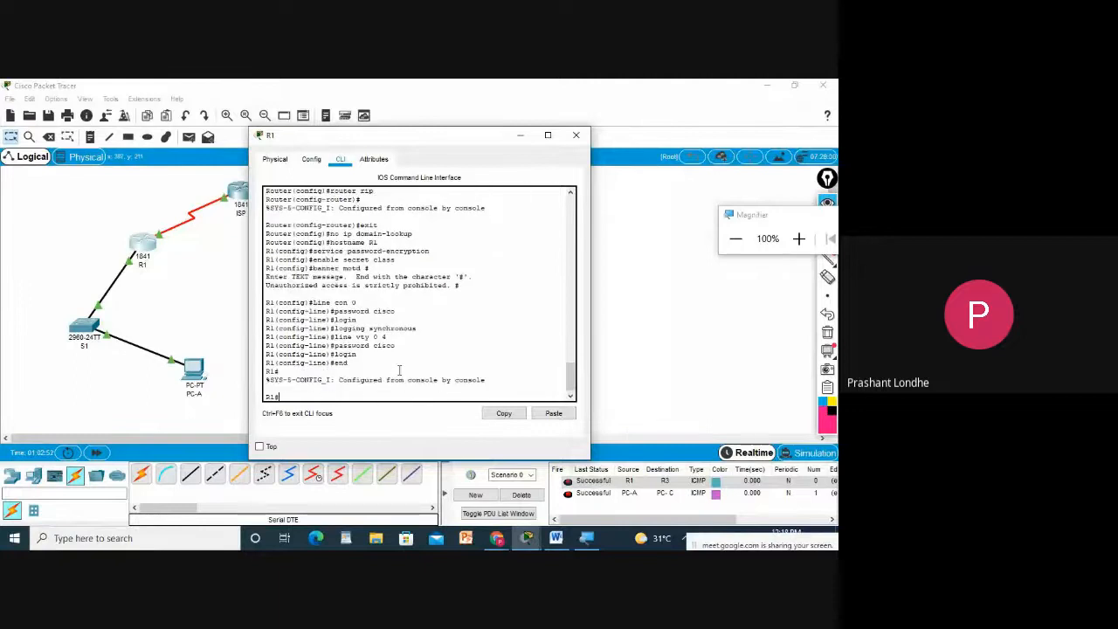
- Ping 192.168.30.3 from R1 and inspect the success rate under magnification, restoring the magnification to 100%
type("ping 192")
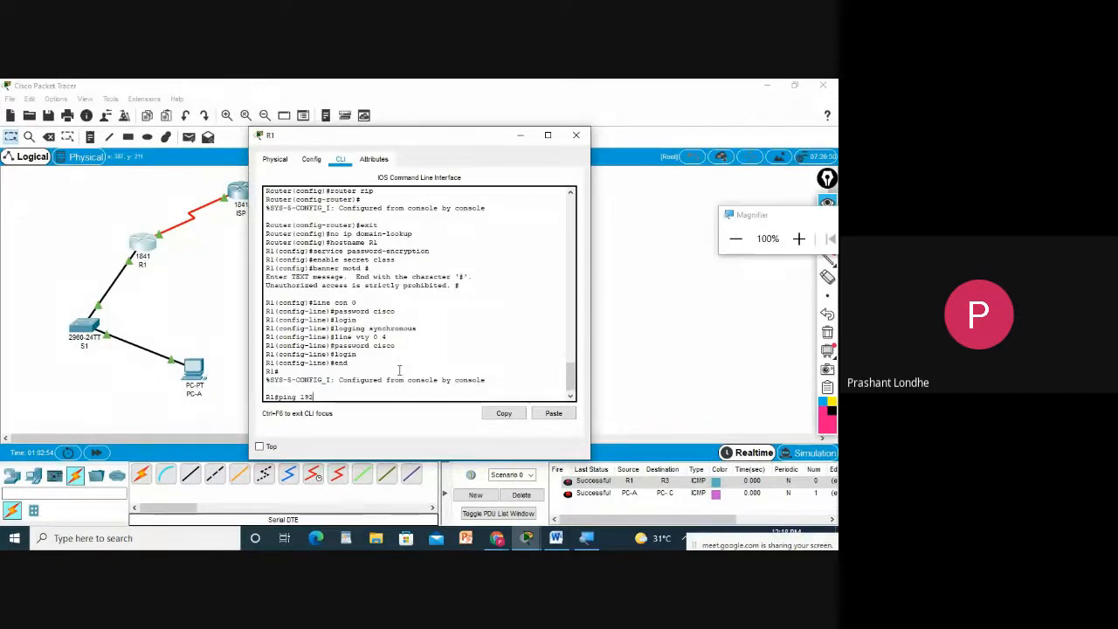
type(".168.30.3")
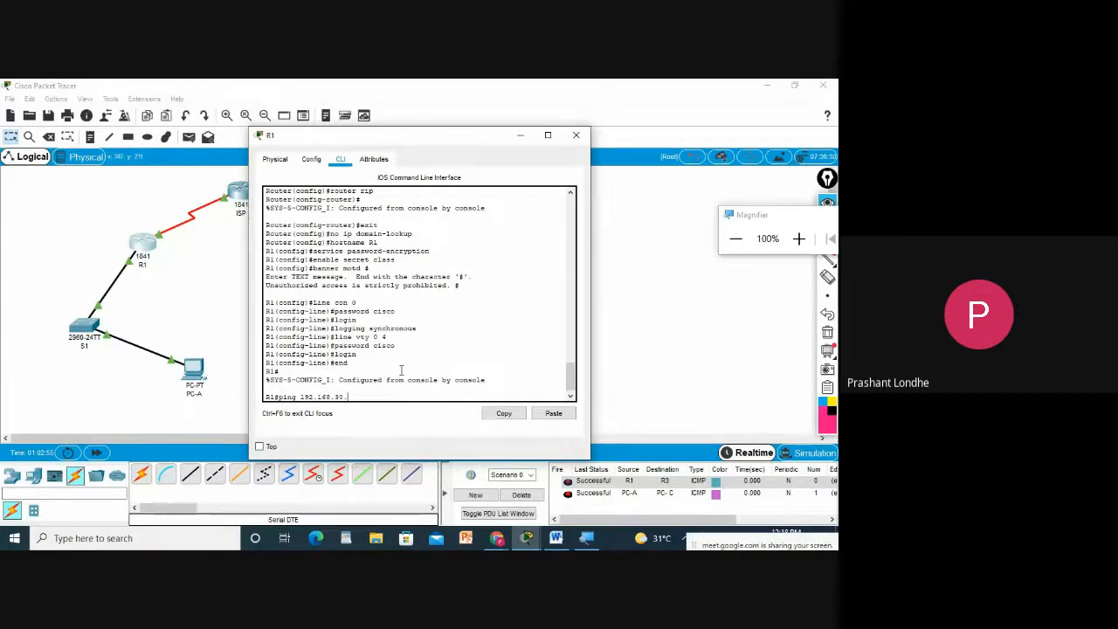
key("Return")
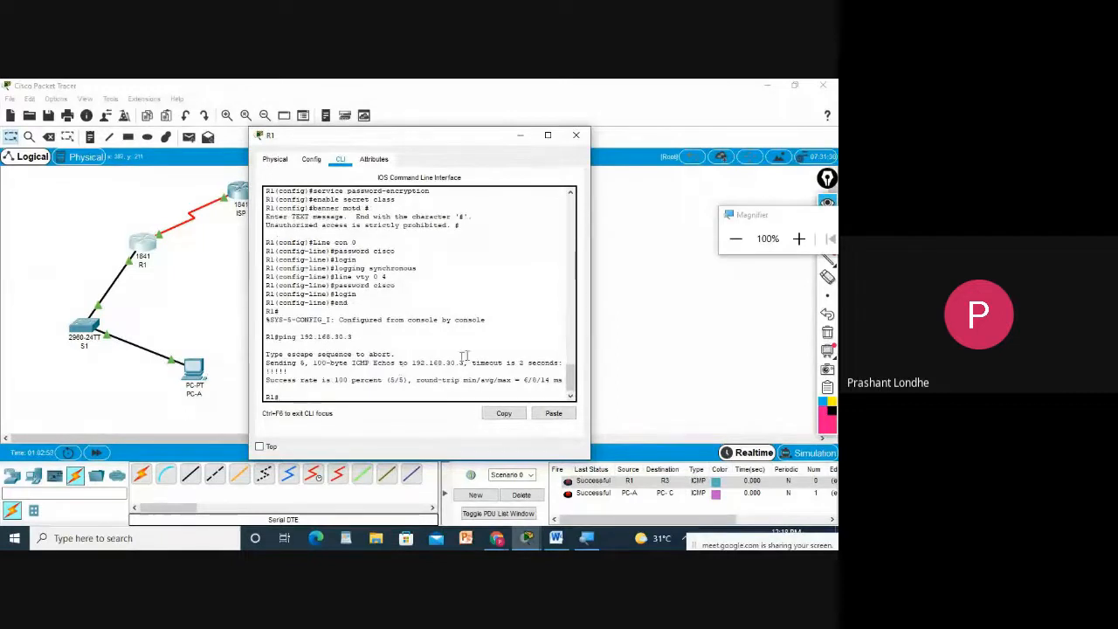
left_click_drag(336, 383, 378, 381)
left_click(798, 239)
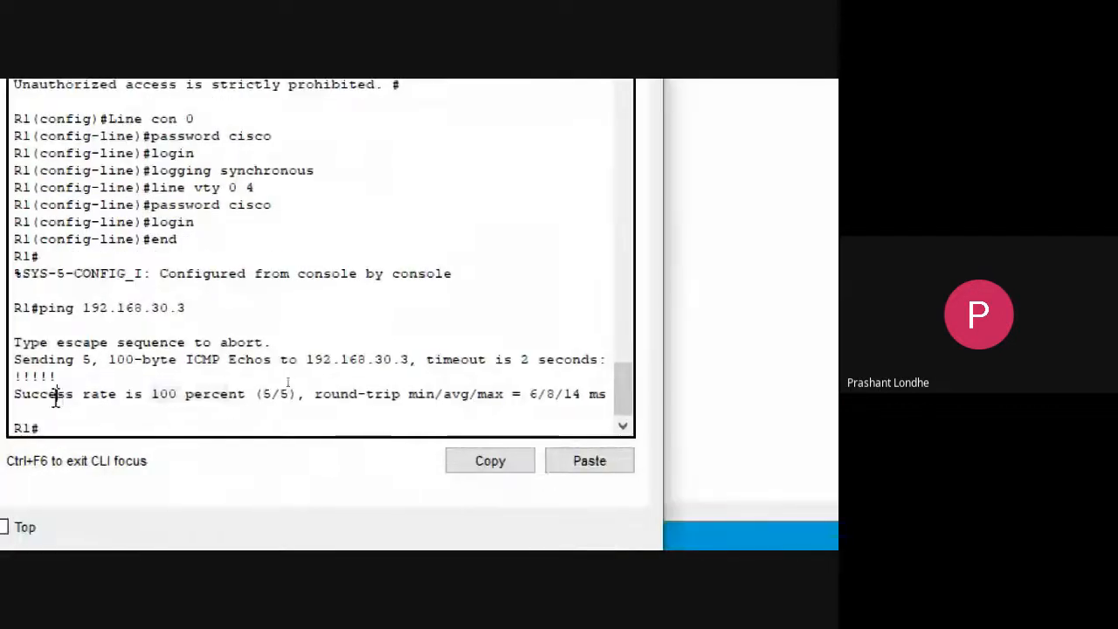
left_click_drag(55, 393, 337, 413)
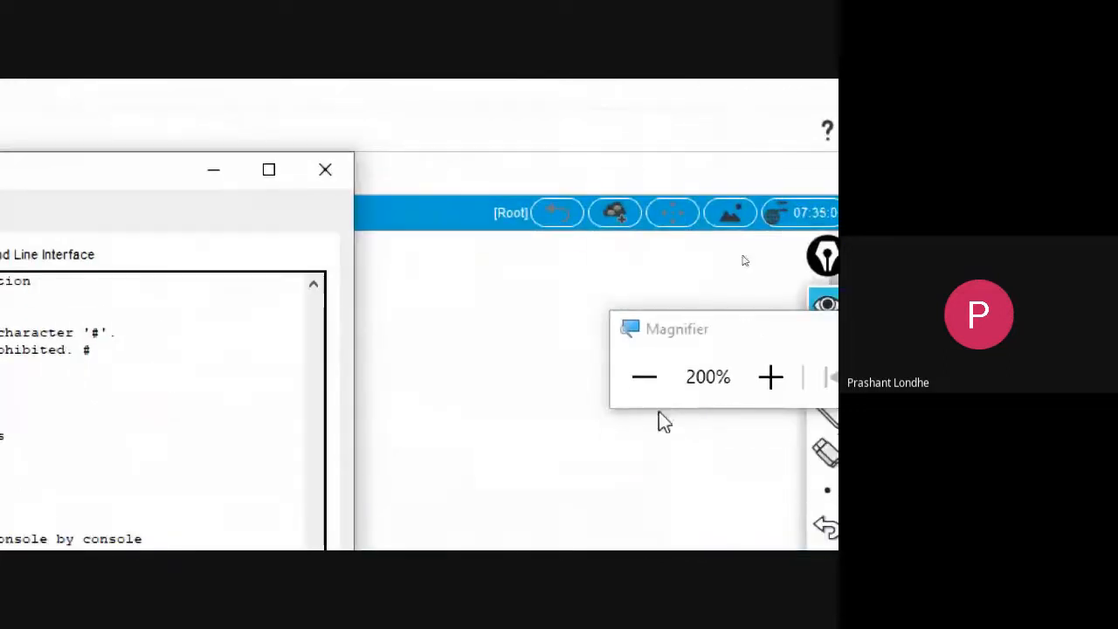
left_click(643, 375)
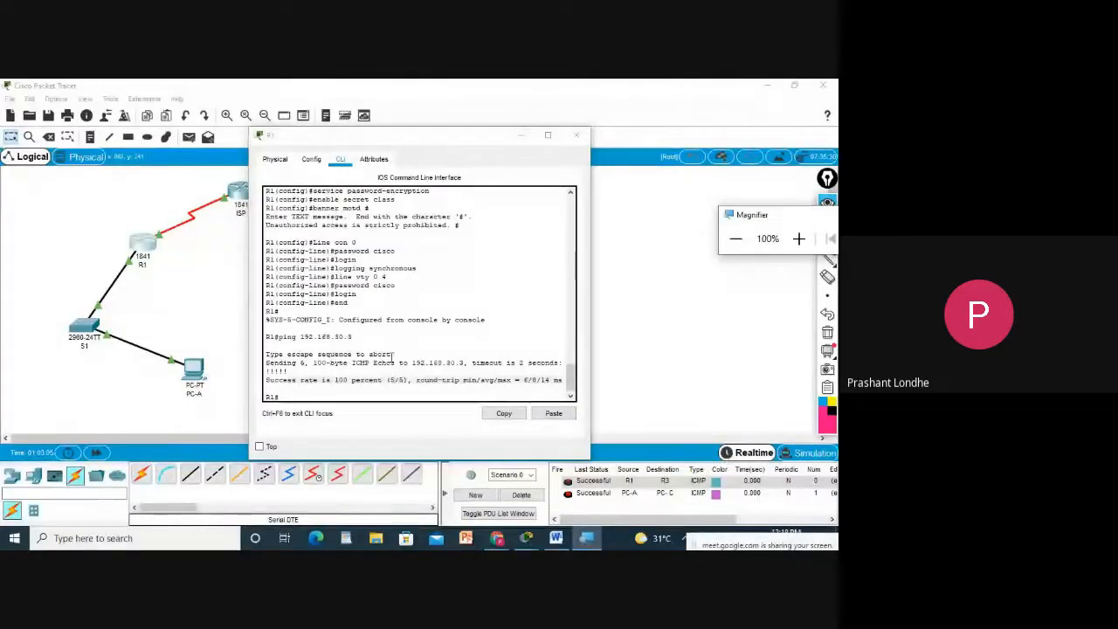
- Start an extended "ping" on R1 and look up its target and source addresses in the Word document
left_click(393, 354)
type("ping")
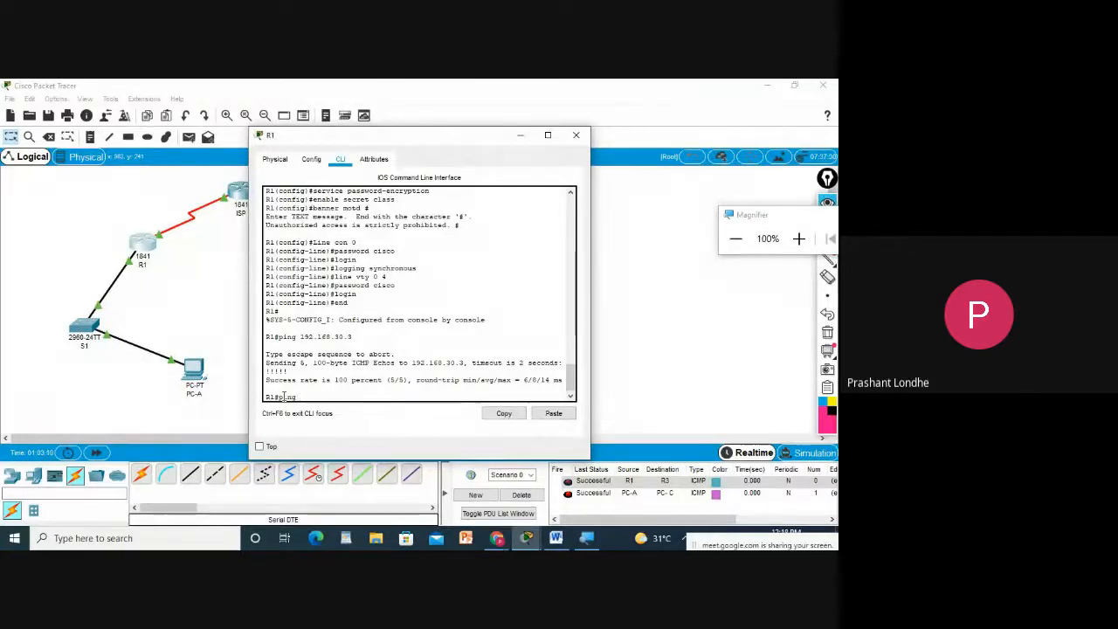
key("Return")
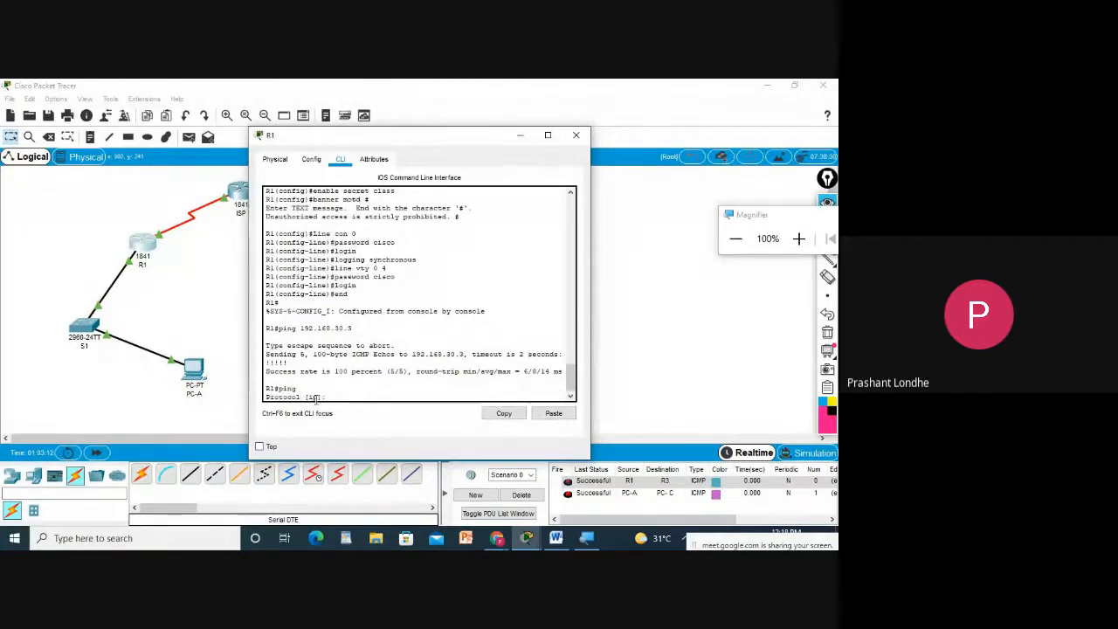
left_click(563, 542)
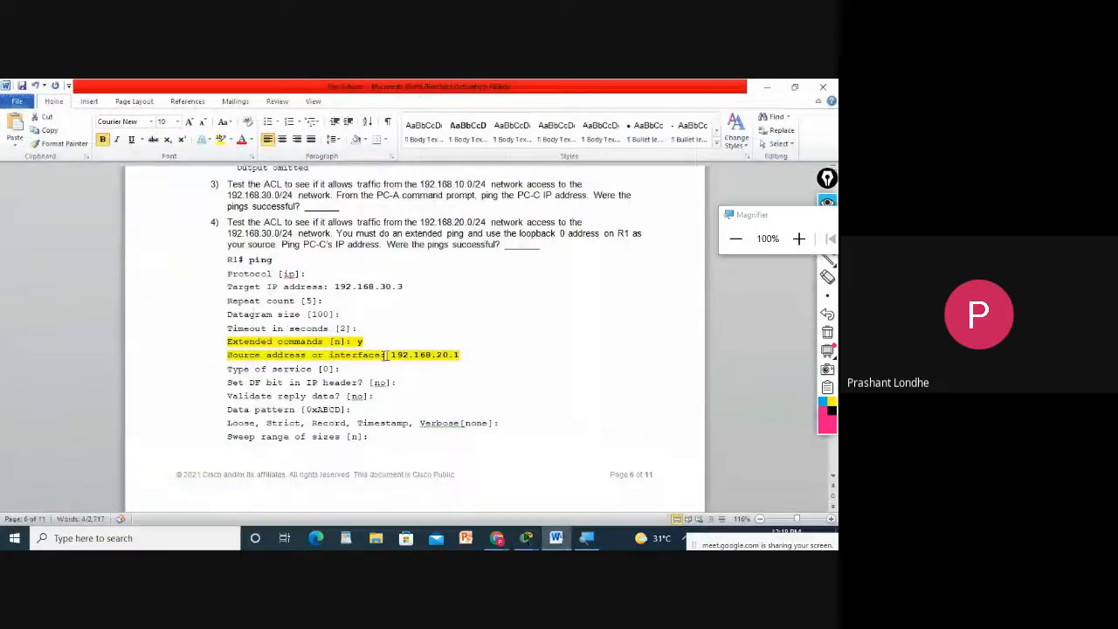
left_click_drag(336, 286, 392, 284)
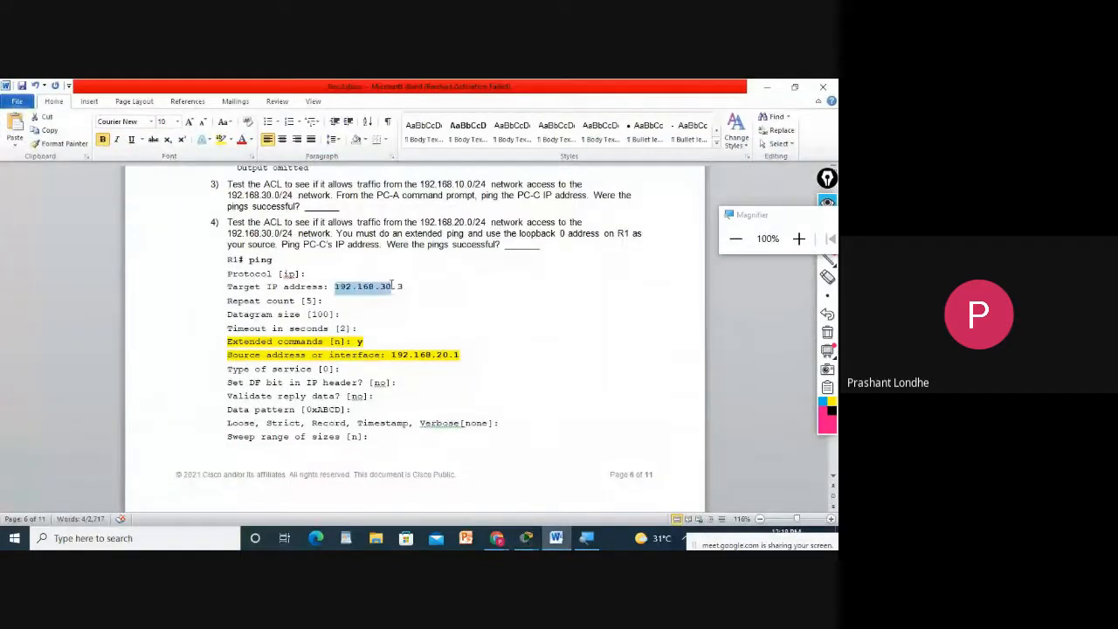
left_click(425, 355)
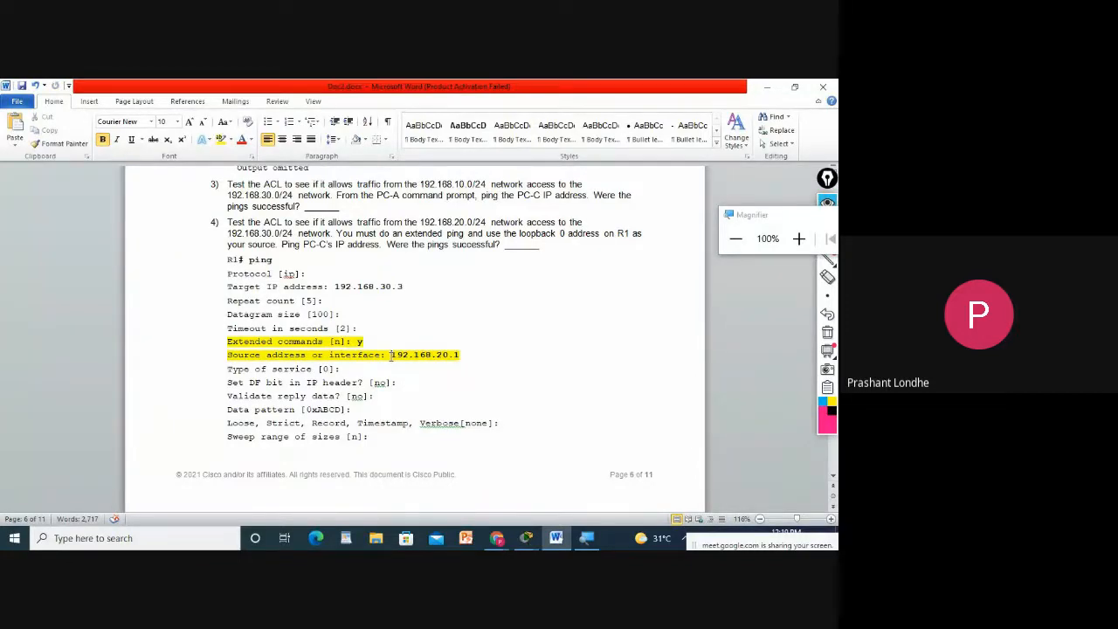
left_click_drag(390, 355, 460, 354)
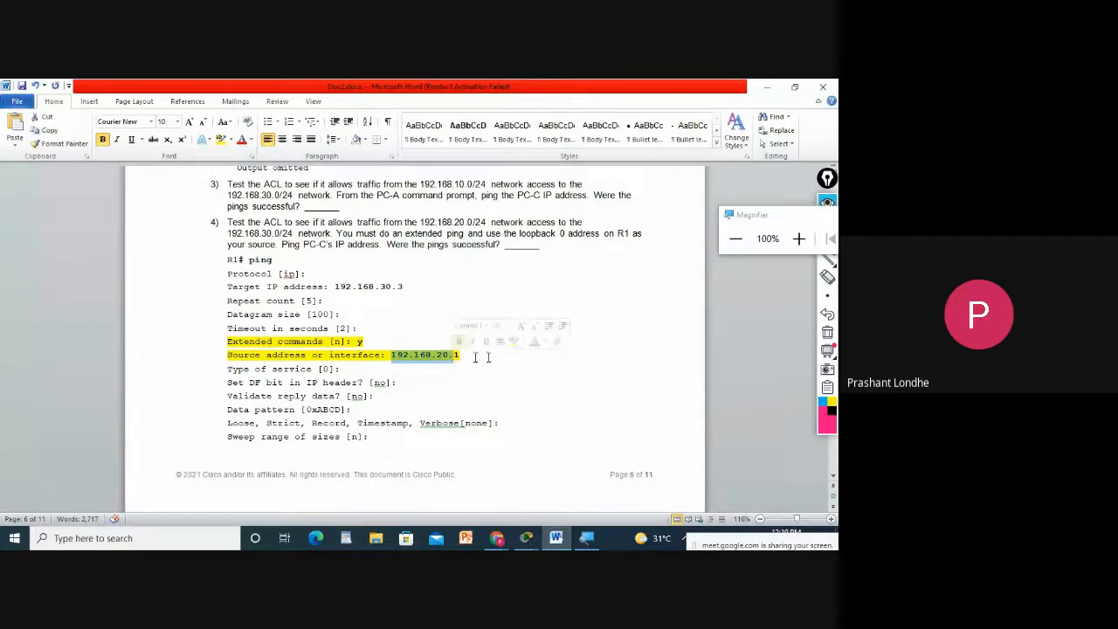
left_click(761, 86)
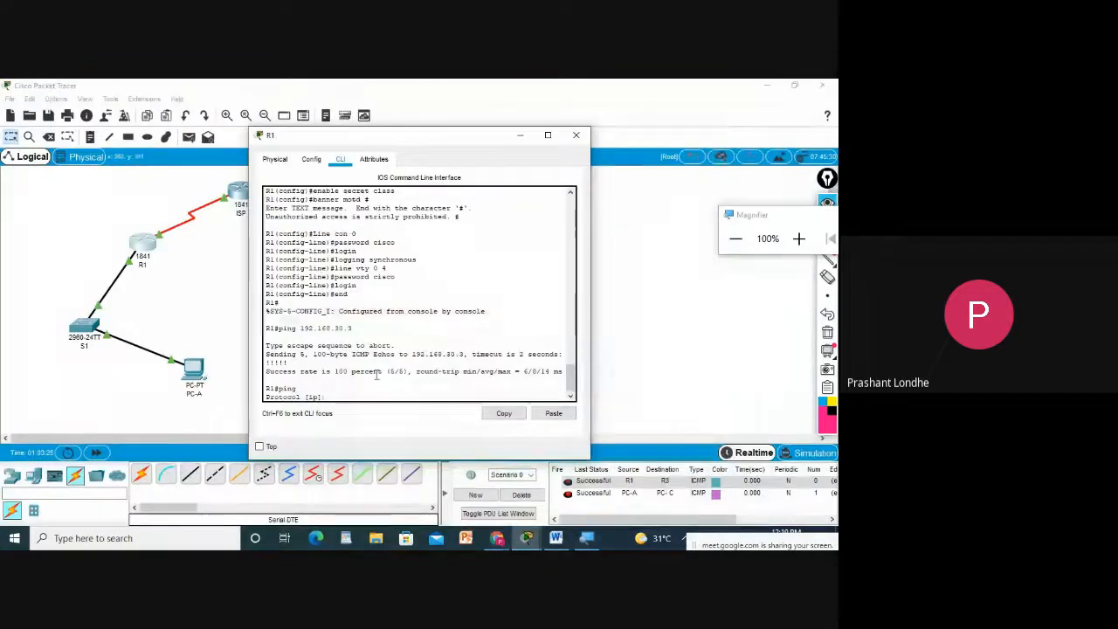
- Accept the default ping protocol, set the target IP address to 192.168.30.3, and keep the default repeat count, datagram size and timeout
type("192.168")
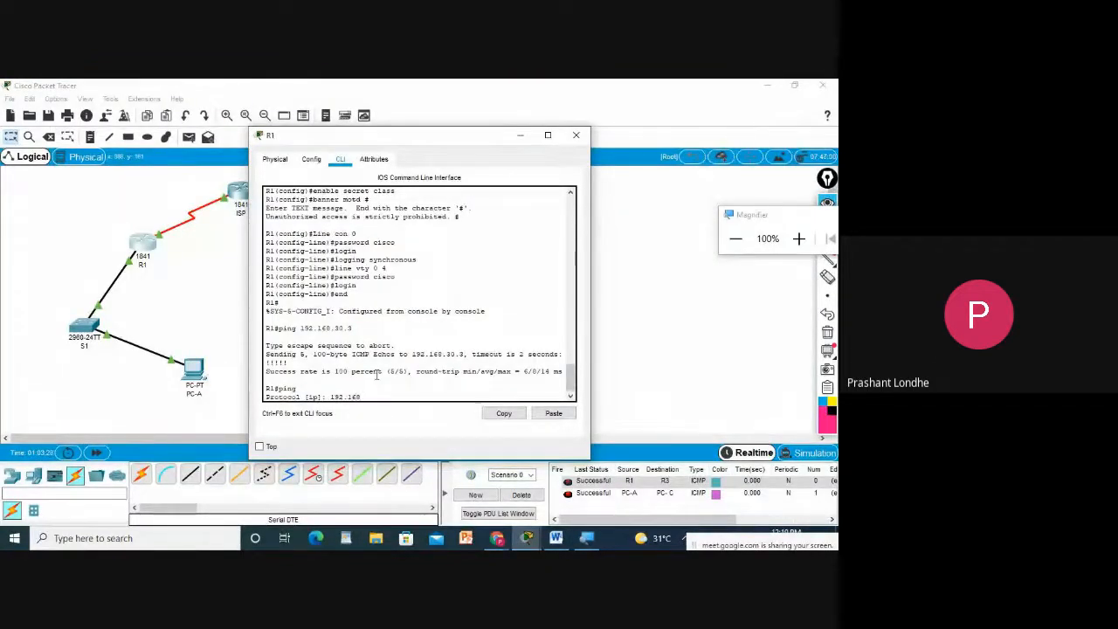
key("BackSpace")
key("BackSpace")
key("BackSpace")
key("Return")
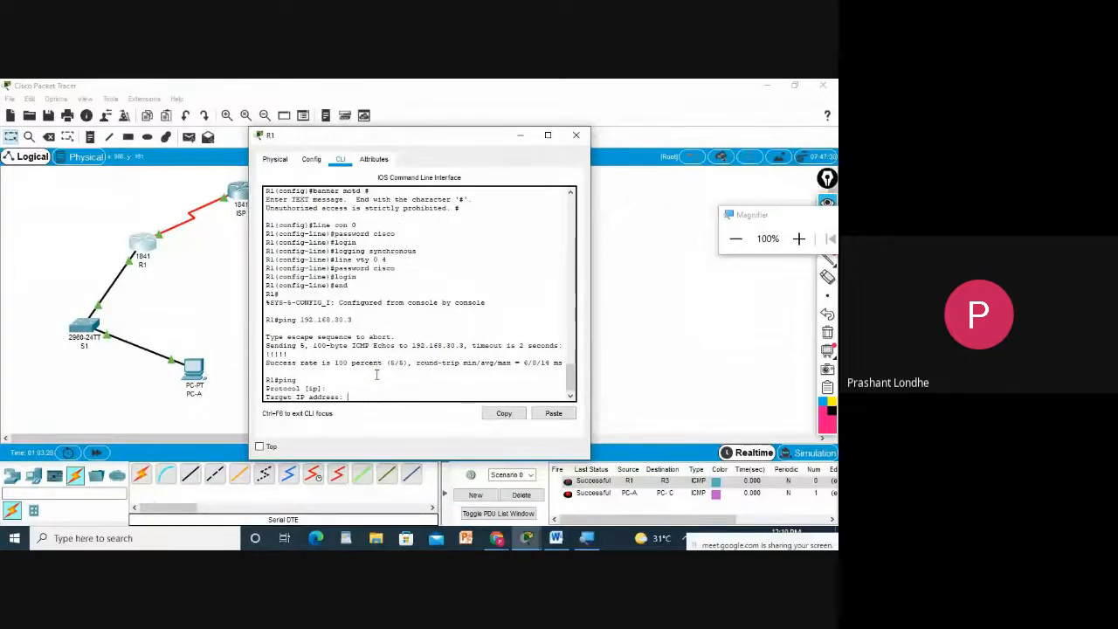
type("192.168.303")
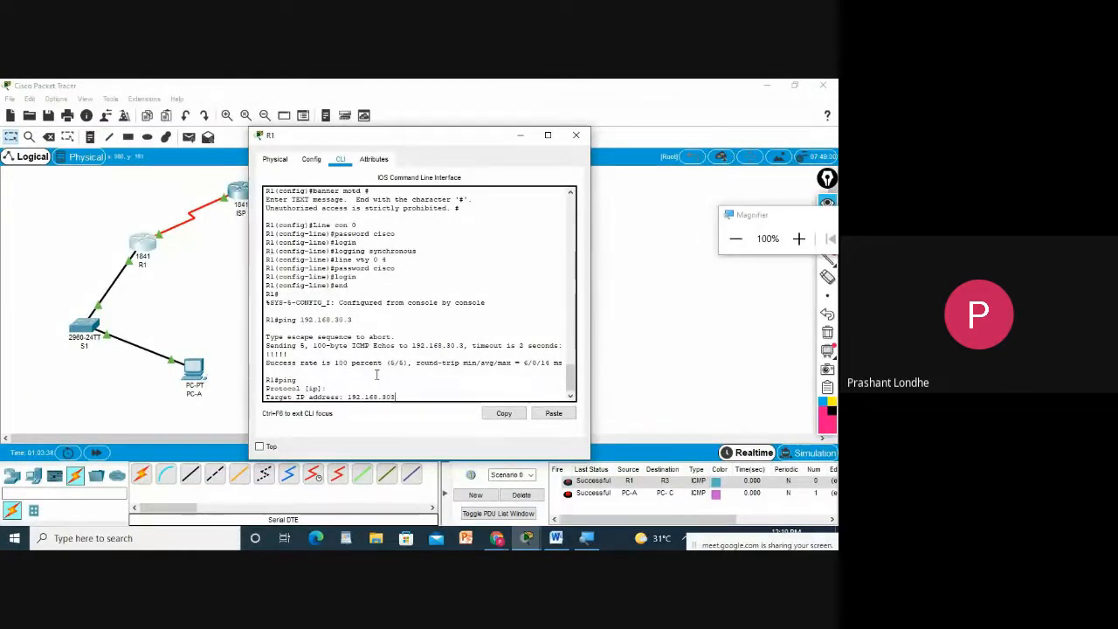
key("BackSpace")
type(".3")
key("Return")
key("Return")
key("Return")
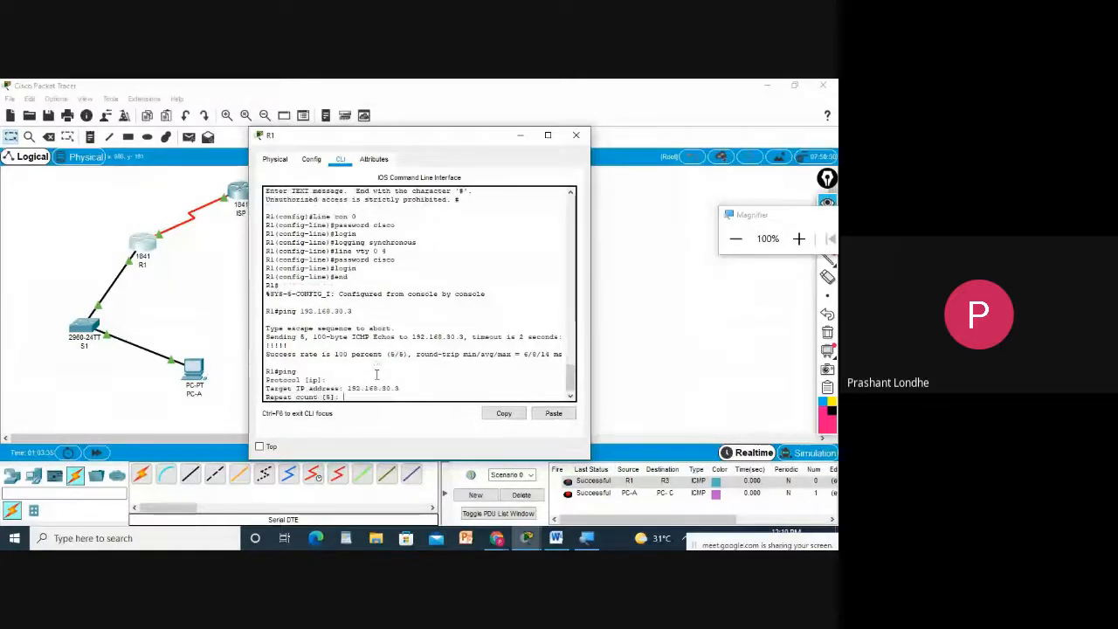
key("Return")
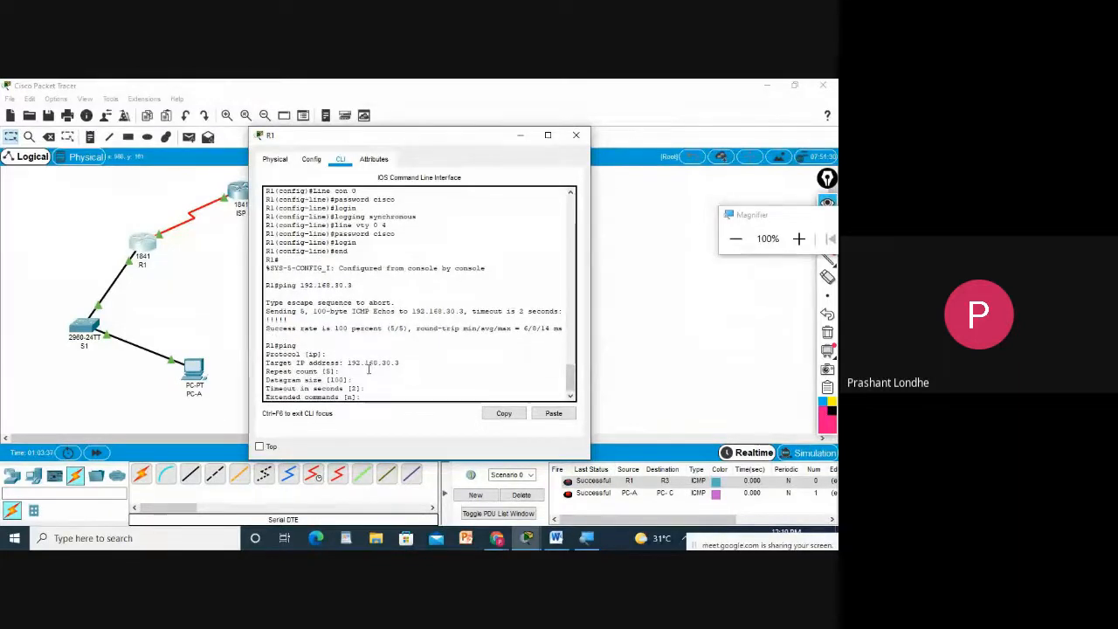
- Enable extended commands with source address 192.168.20.1, accept the remaining defaults to run the ping, and briefly magnify the screen
type("y")
key("Return")
type("1")
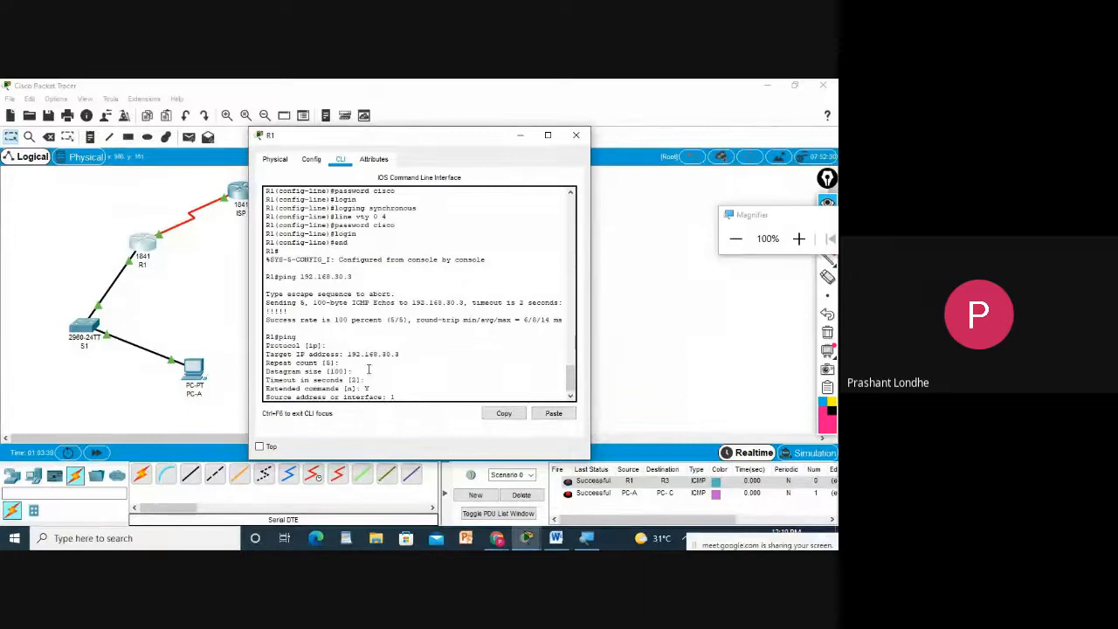
type("92.168.20")
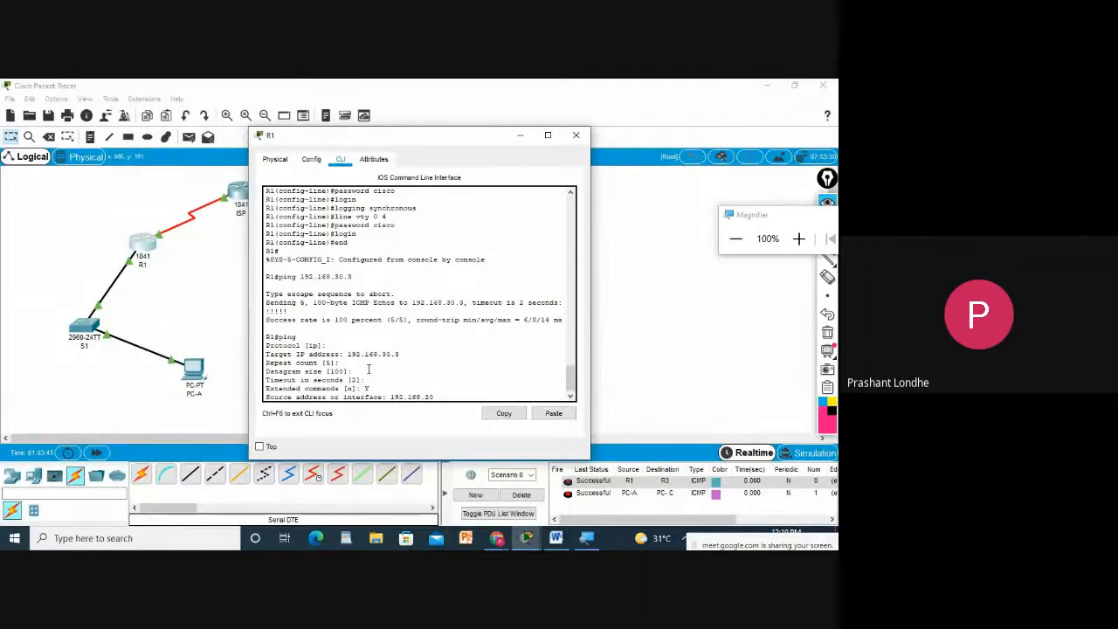
type(".1")
key("Return")
key("Return")
key("Return")
key("Return")
key("Return")
key("Return")
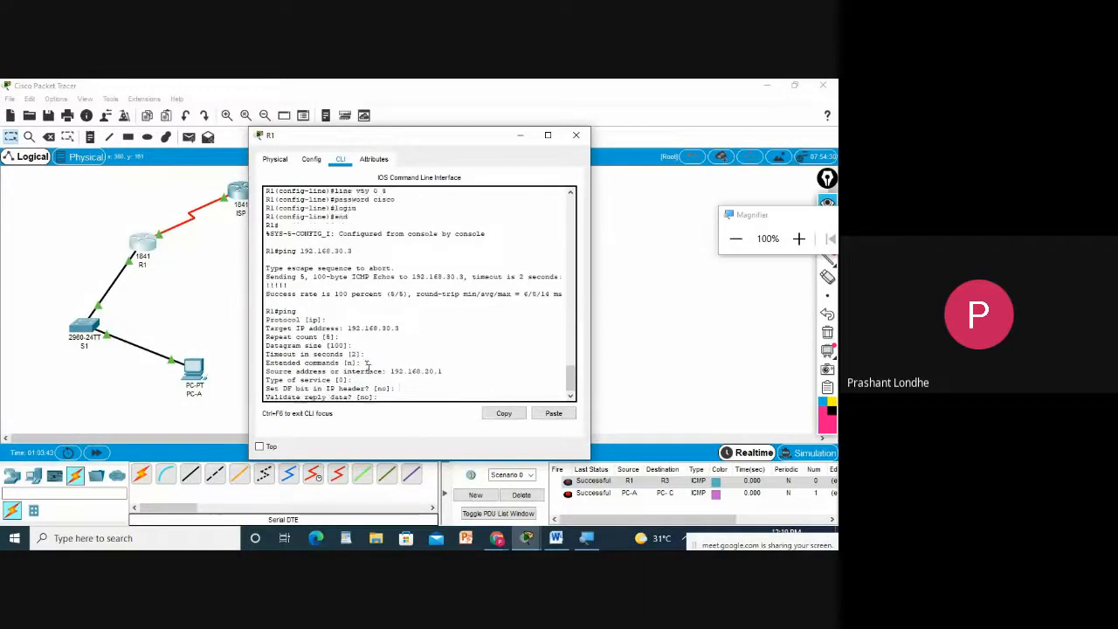
key("Return")
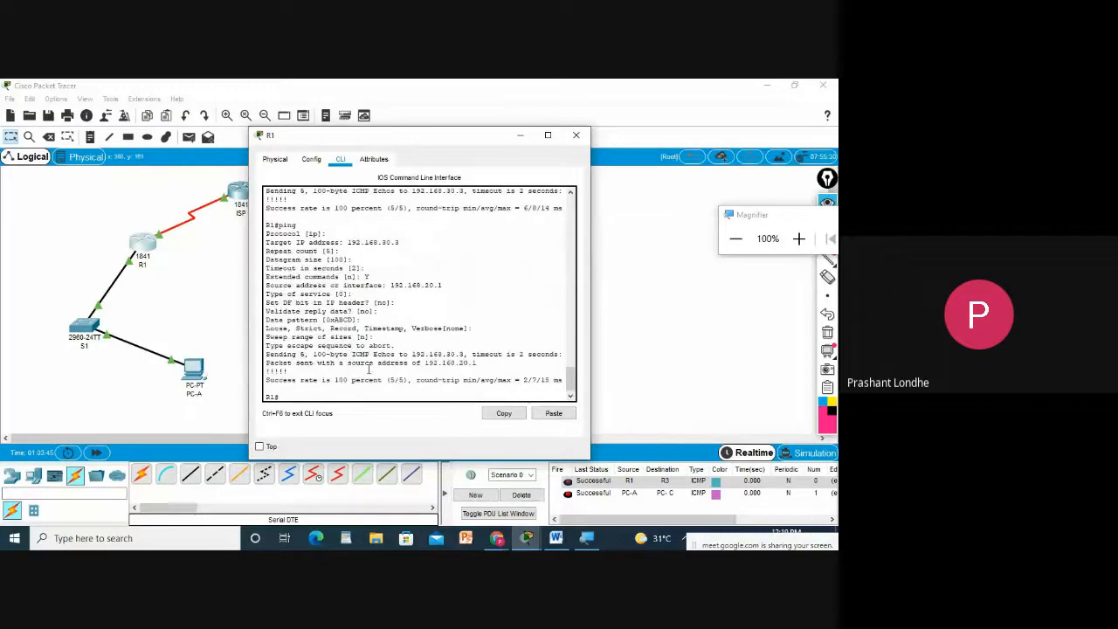
left_click(798, 238)
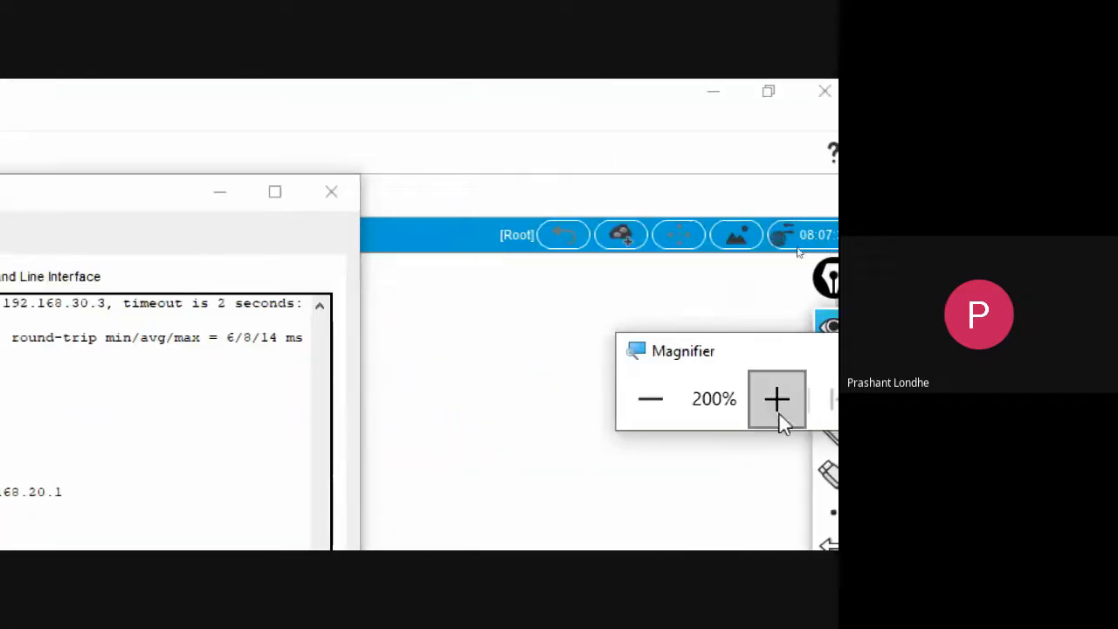
left_click(646, 399)
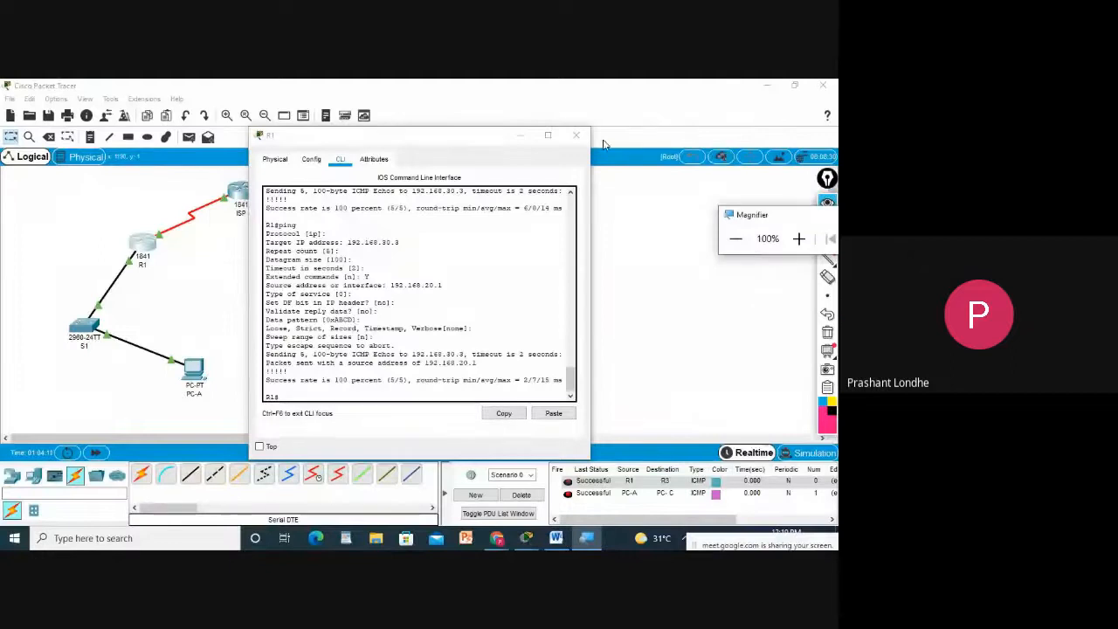
- Close the R1 and S2 device windows to clear the topology workspace
left_click(576, 135)
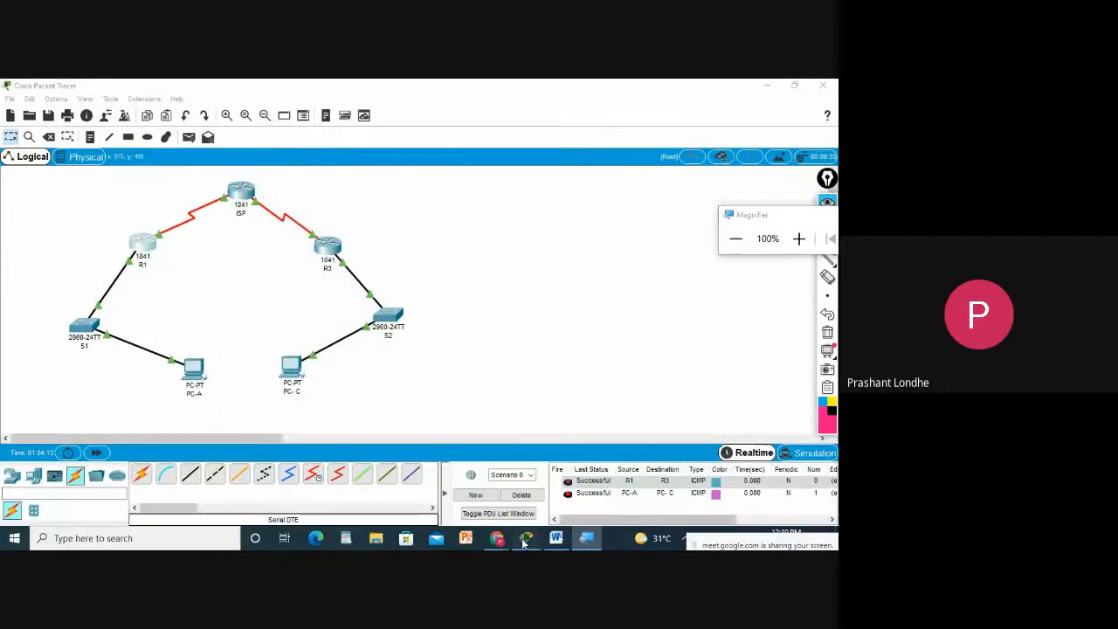
left_click(524, 543)
left_click(584, 496)
left_click(577, 136)
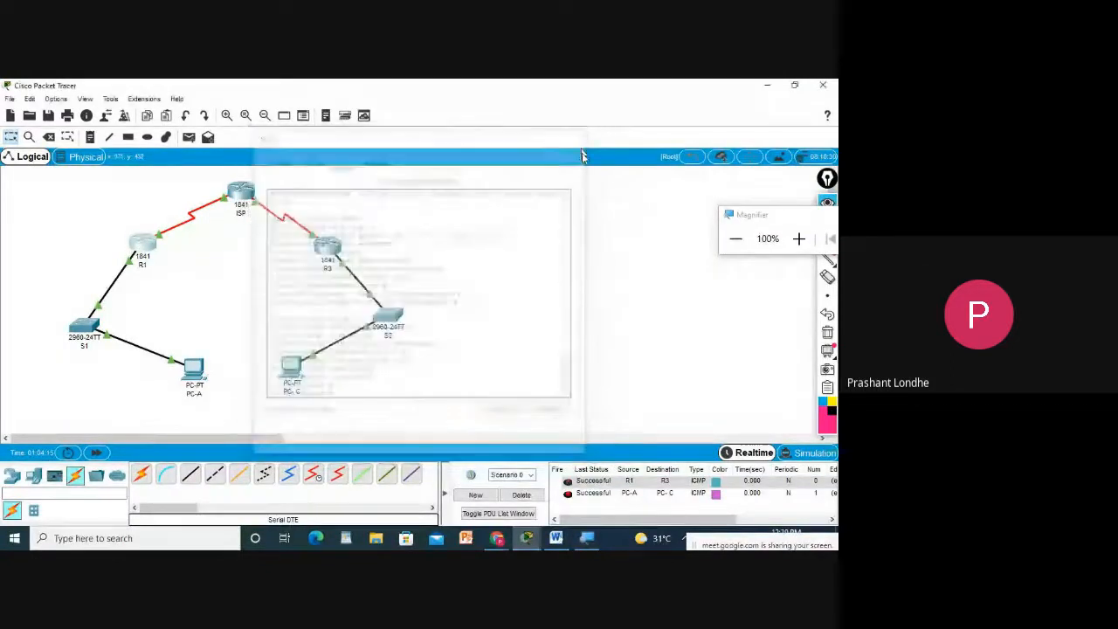
- Open R3's command line and enter global configuration mode with "conf t"
left_click(497, 539)
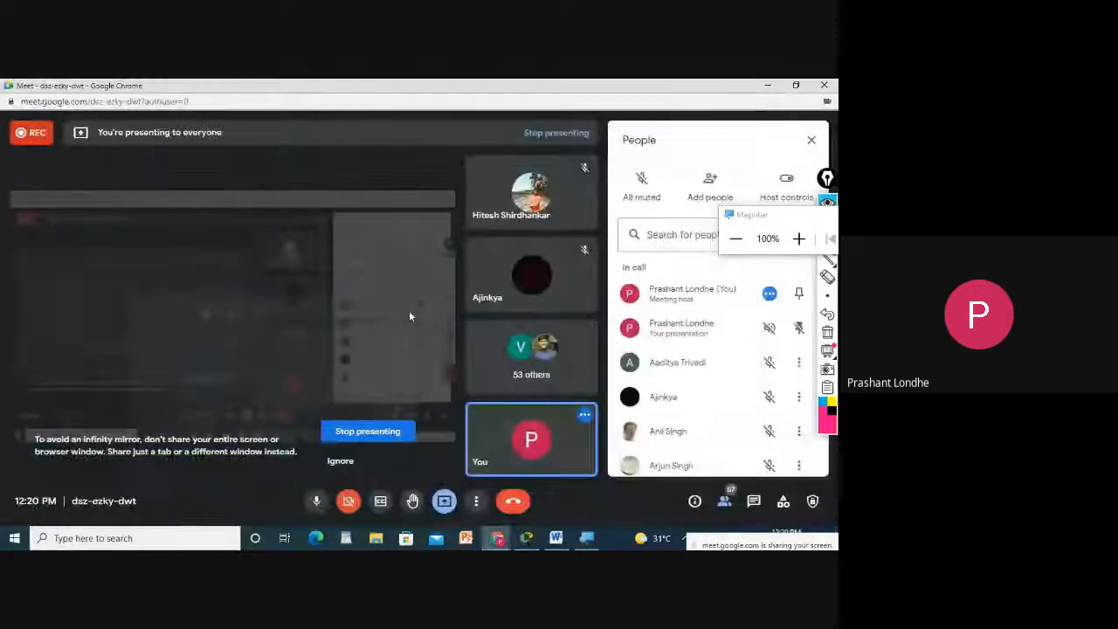
left_click(526, 539)
left_click(327, 247)
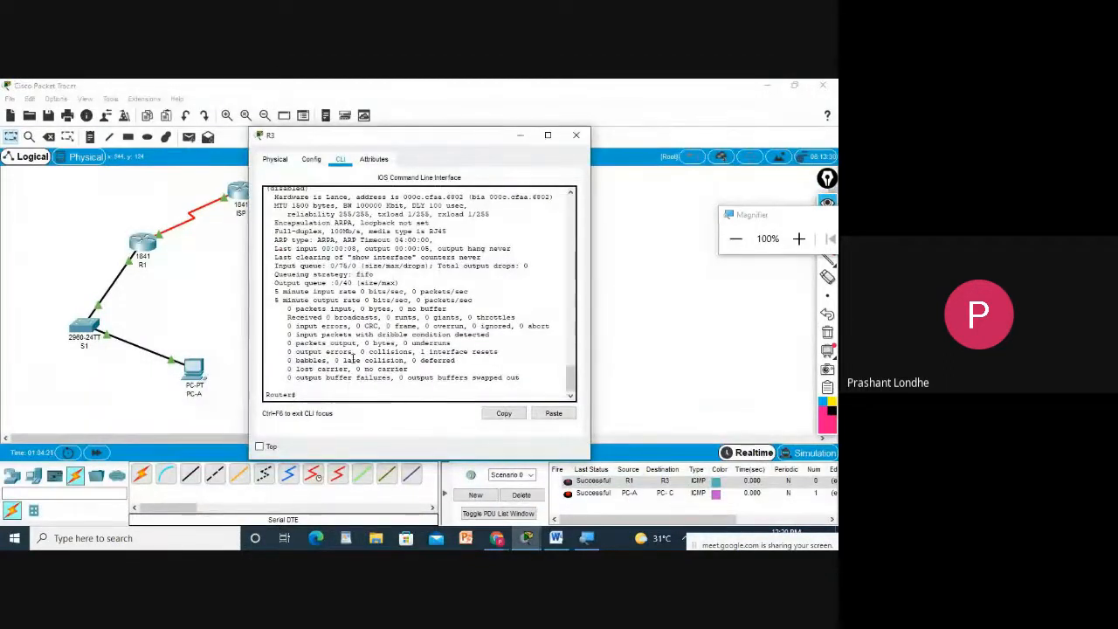
type("conf")
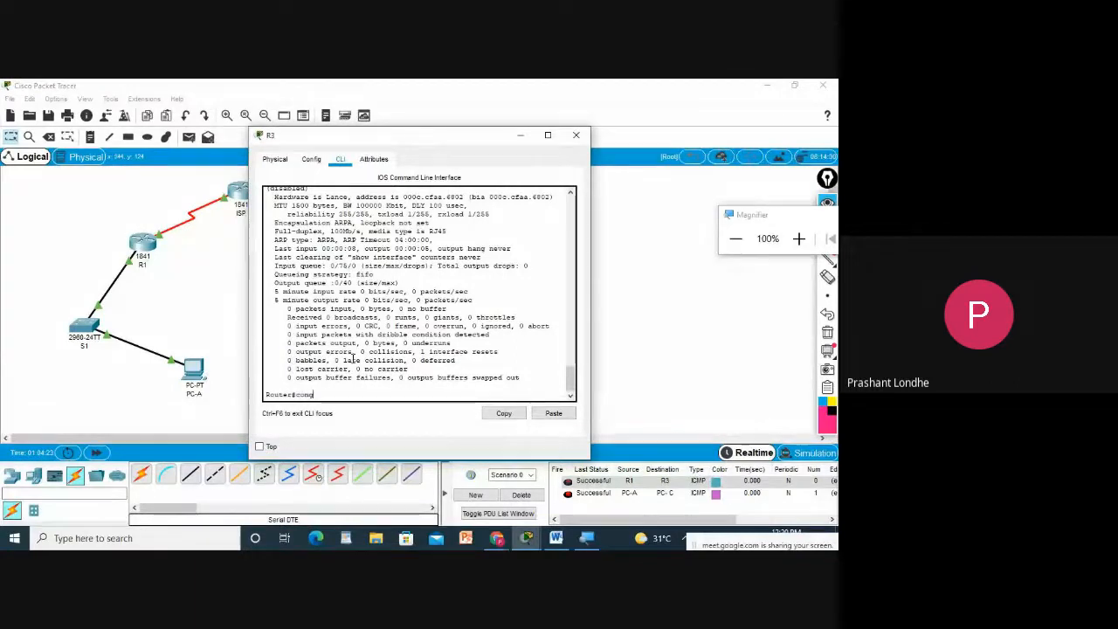
type(" t")
key("Return")
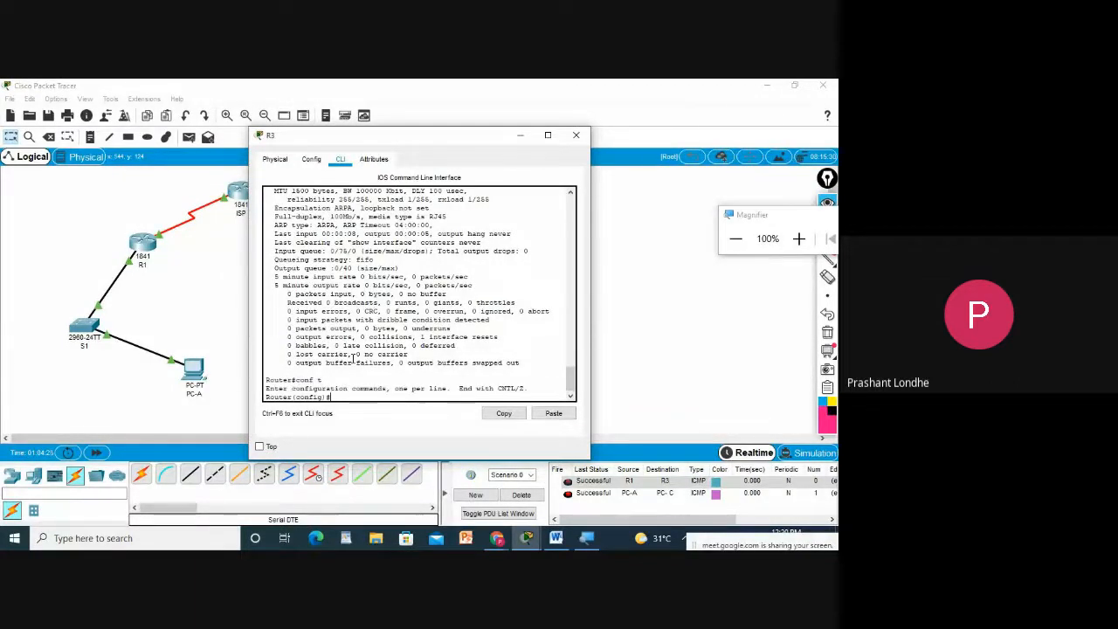
- Copy the command "access-list 1 remark Allow R1 LANs Access" from the Word document and run it on R3
left_click(526, 537)
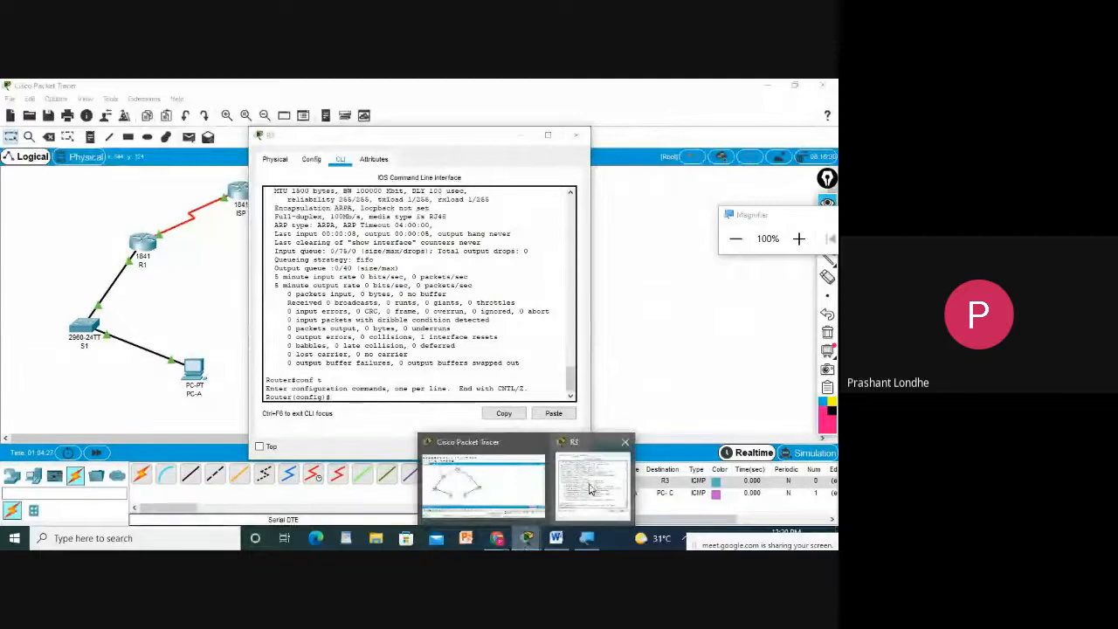
left_click(555, 537)
scroll(464, 325, "up", 5)
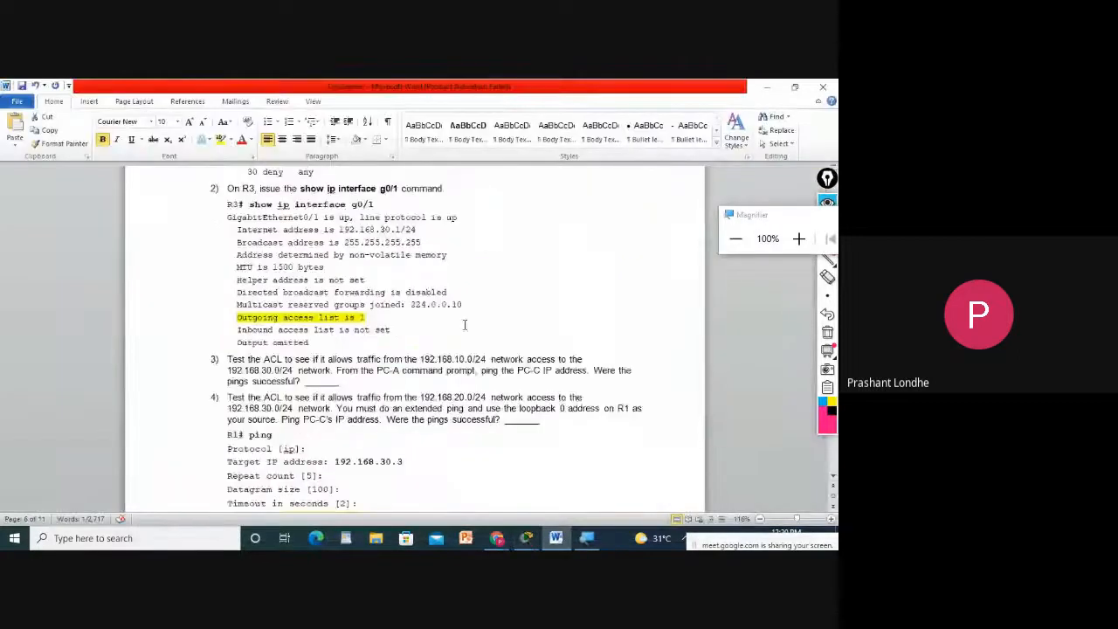
scroll(465, 325, "up", 15)
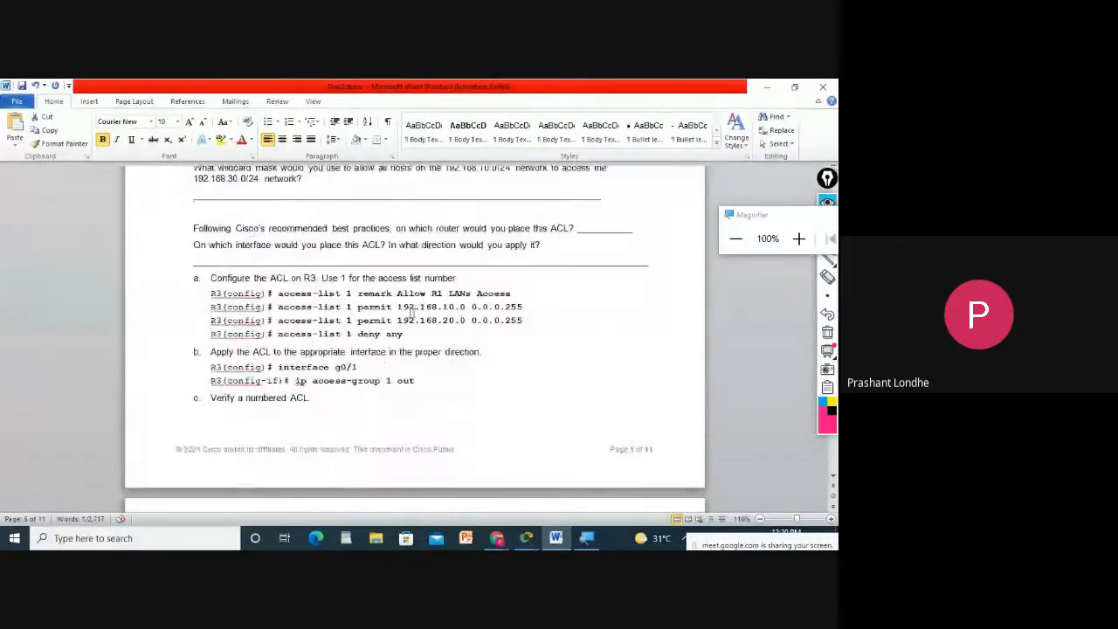
left_click_drag(277, 293, 516, 303)
key("ctrl+c")
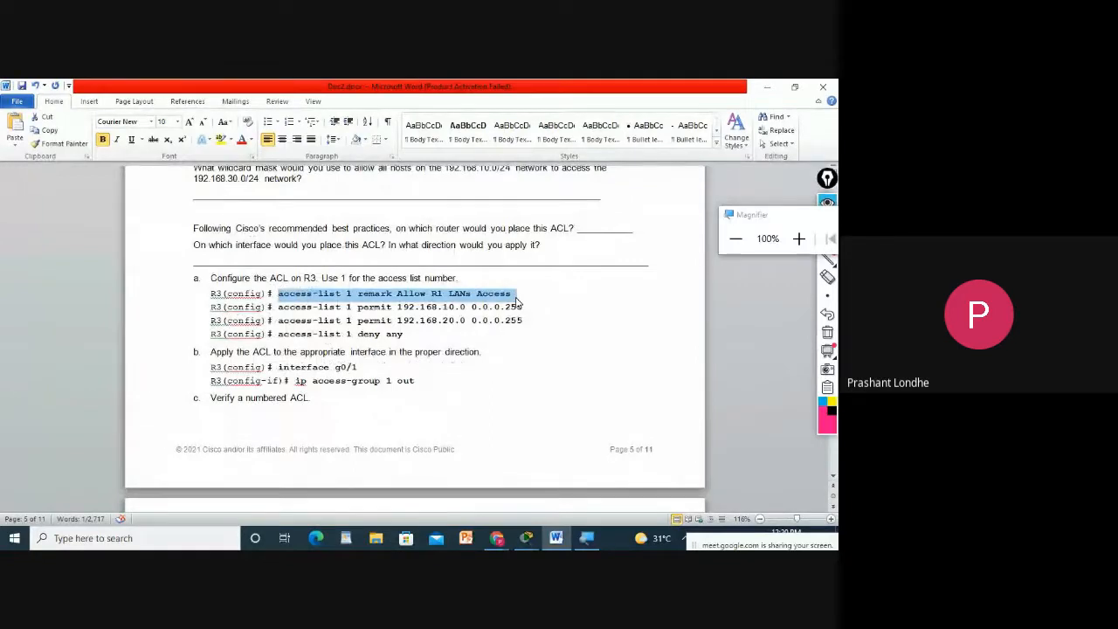
left_click(766, 86)
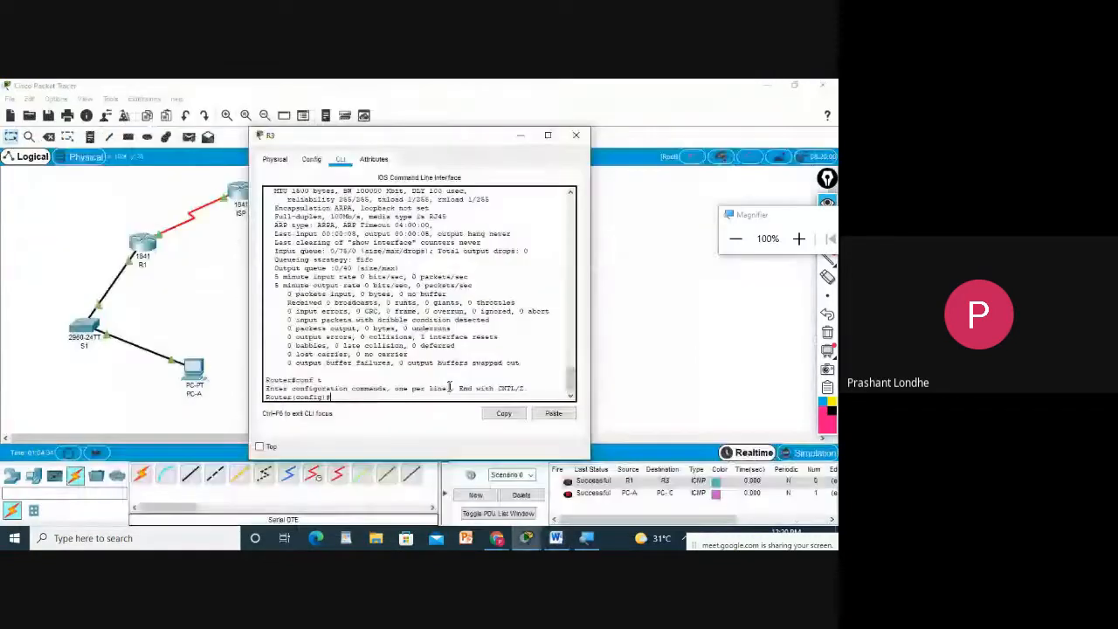
left_click(554, 413)
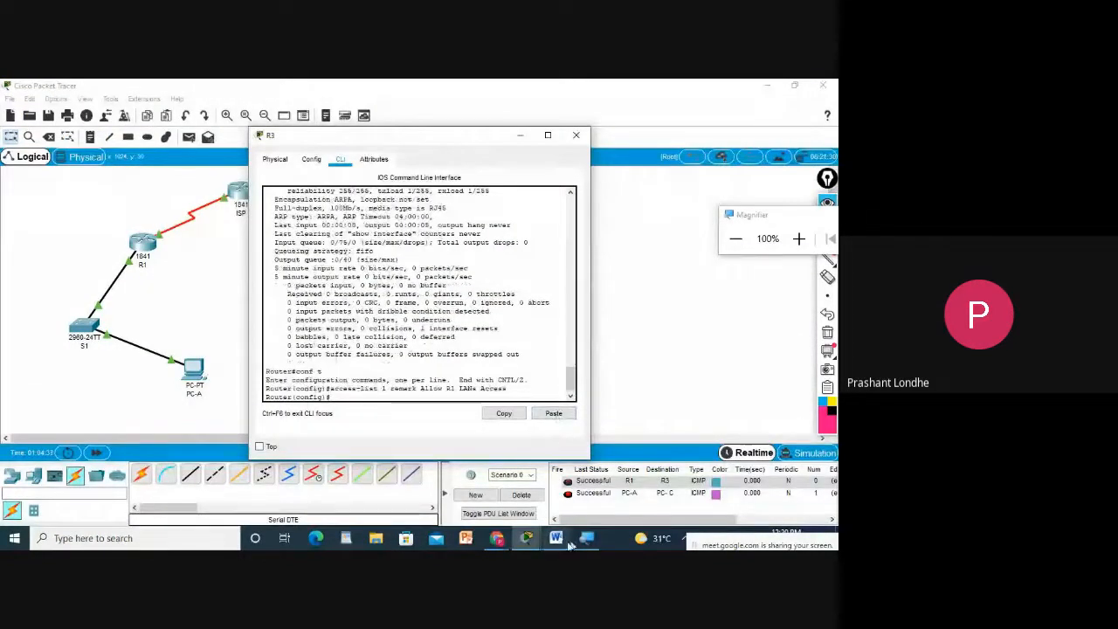
- Copy the command "access-list 1 permit 192.168.10.0 0.0.0.255" from the Word document and return to R3's command line
left_click(557, 539)
left_click_drag(278, 306, 522, 311)
key("ctrl+c")
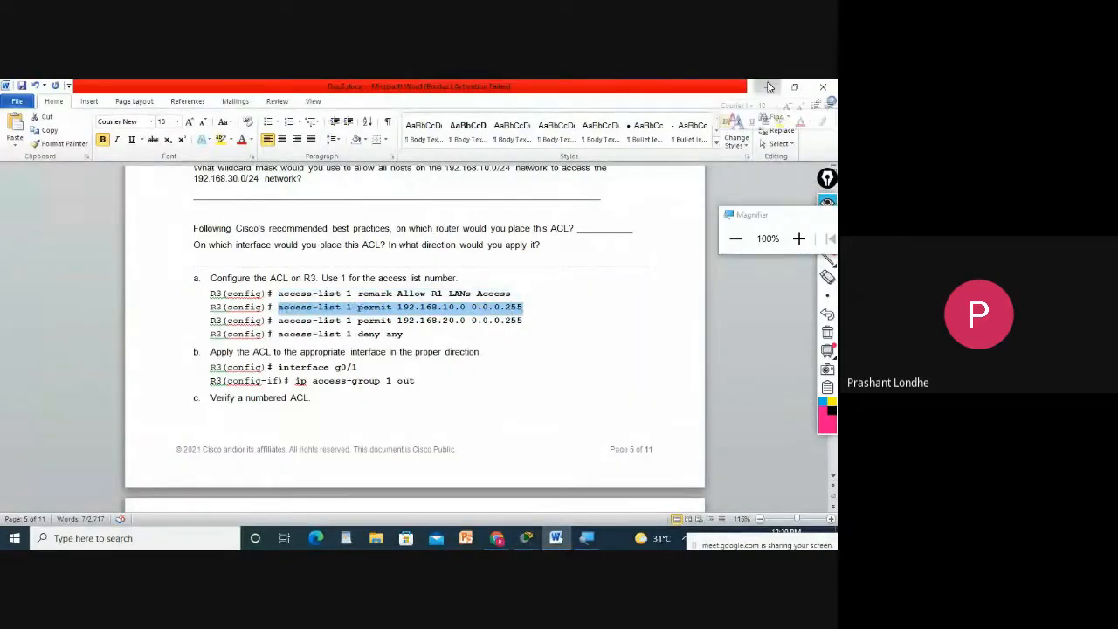
left_click(765, 87)
left_click(552, 415)
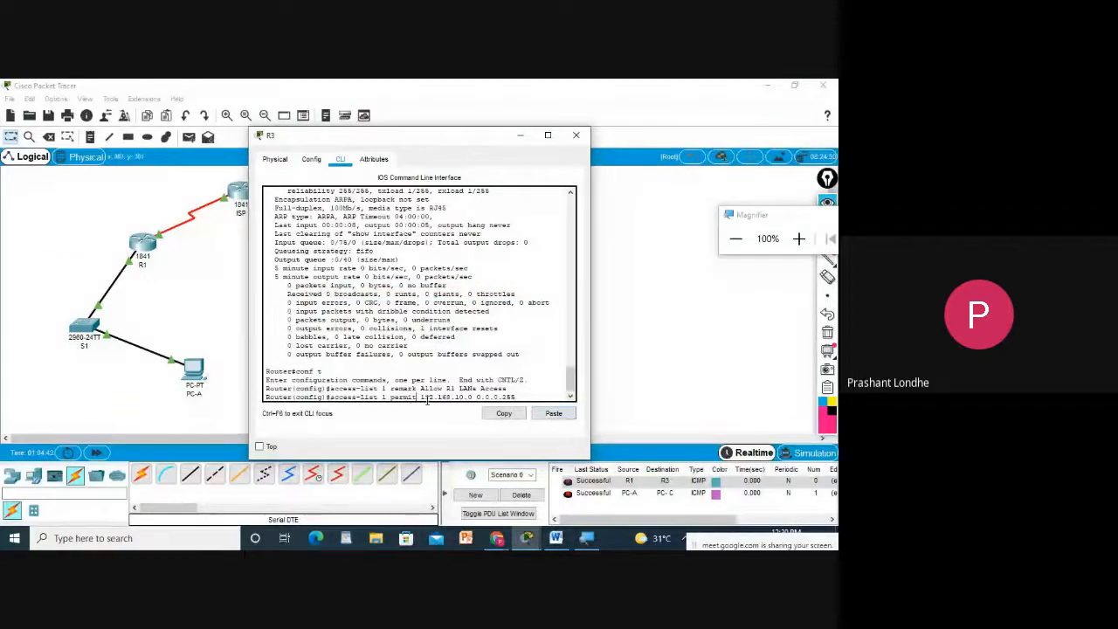
key("ctrl+z")
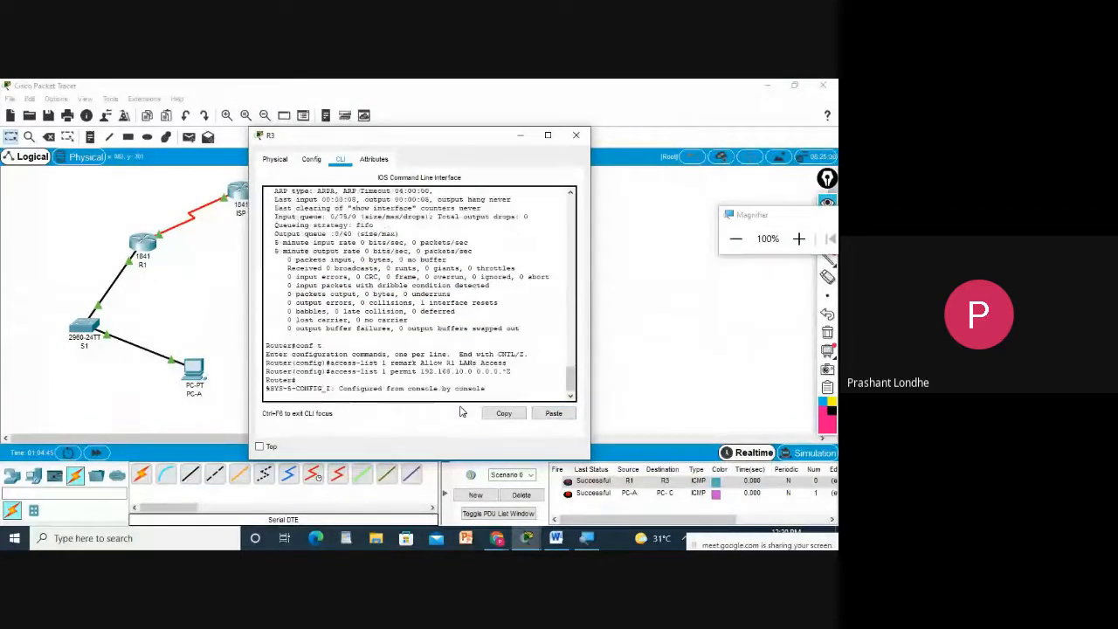
key("Return")
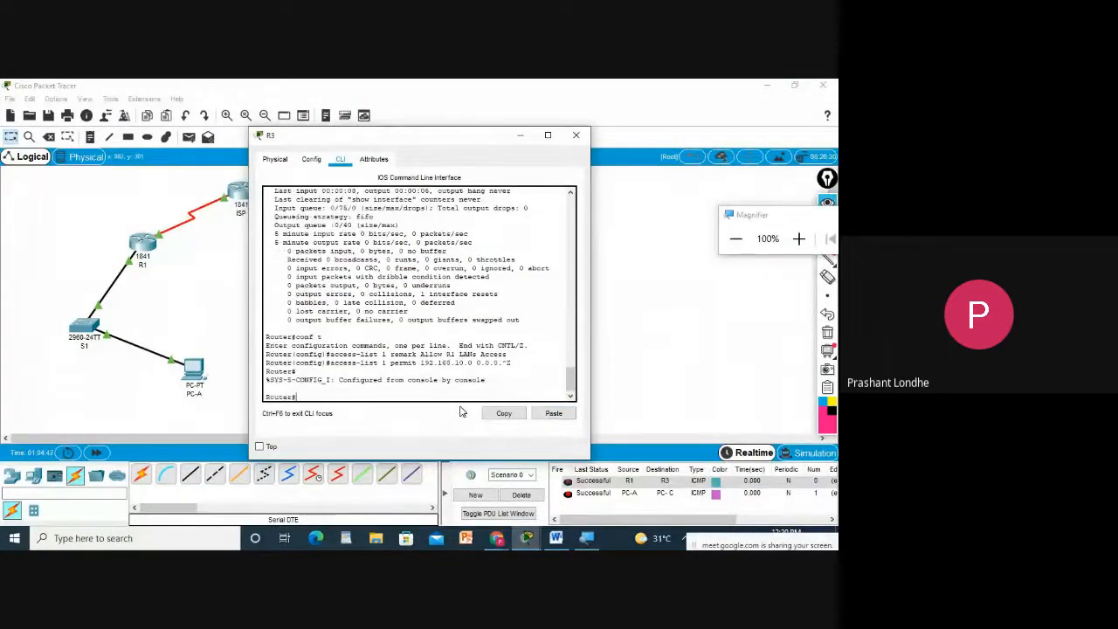
type("conf t")
key("Return")
type("access-list 1 remark Allow R1 LANs Access")
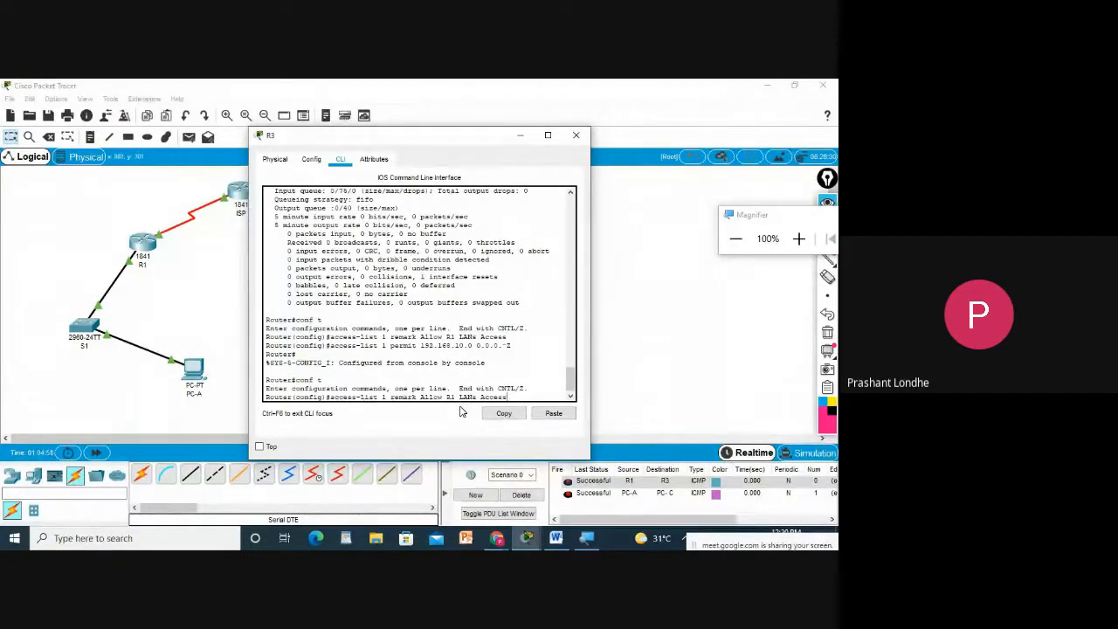
key("BackSpace")
key("BackSpace")
key("BackSpace")
key("BackSpace")
key("BackSpace")
key("BackSpace")
key("BackSpace")
key("BackSpace")
key("BackSpace")
key("BackSpace")
key("BackSpace")
key("BackSpace")
key("BackSpace")
key("BackSpace")
key("BackSpace")
key("BackSpace")
key("BackSpace")
key("BackSpace")
key("BackSpace")
key("BackSpace")
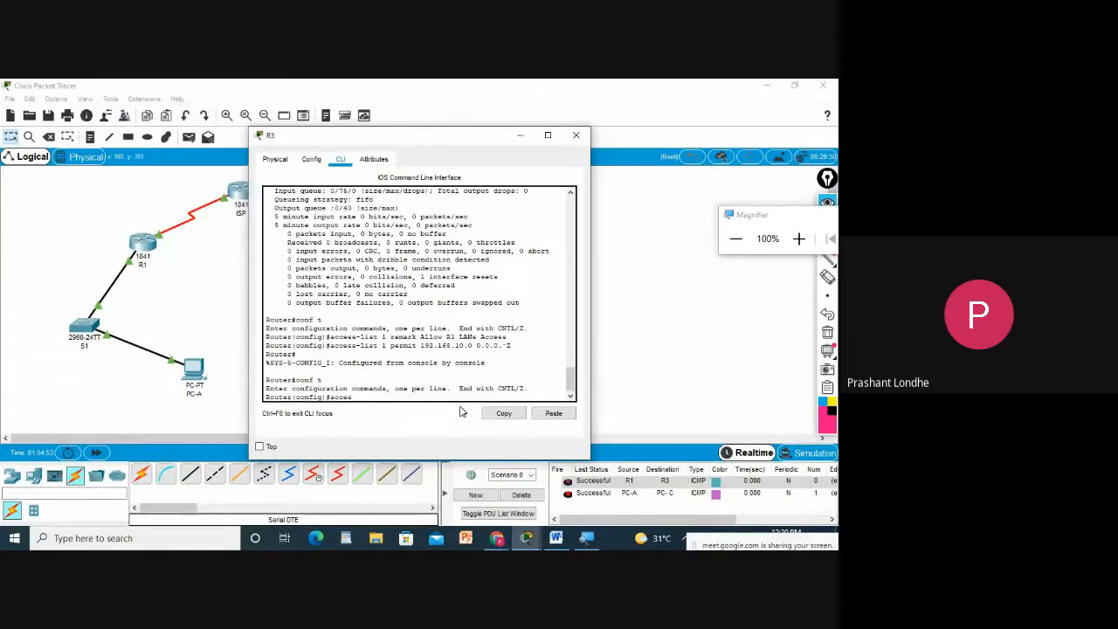
key("BackSpace")
key("BackSpace")
key("BackSpace")
key("BackSpace")
key("BackSpace")
- Paste the copied permit command on R3, replace permit with deny, and run "access-list 1 deny 192.168.10.0 0.0.0.255"
left_click(559, 416)
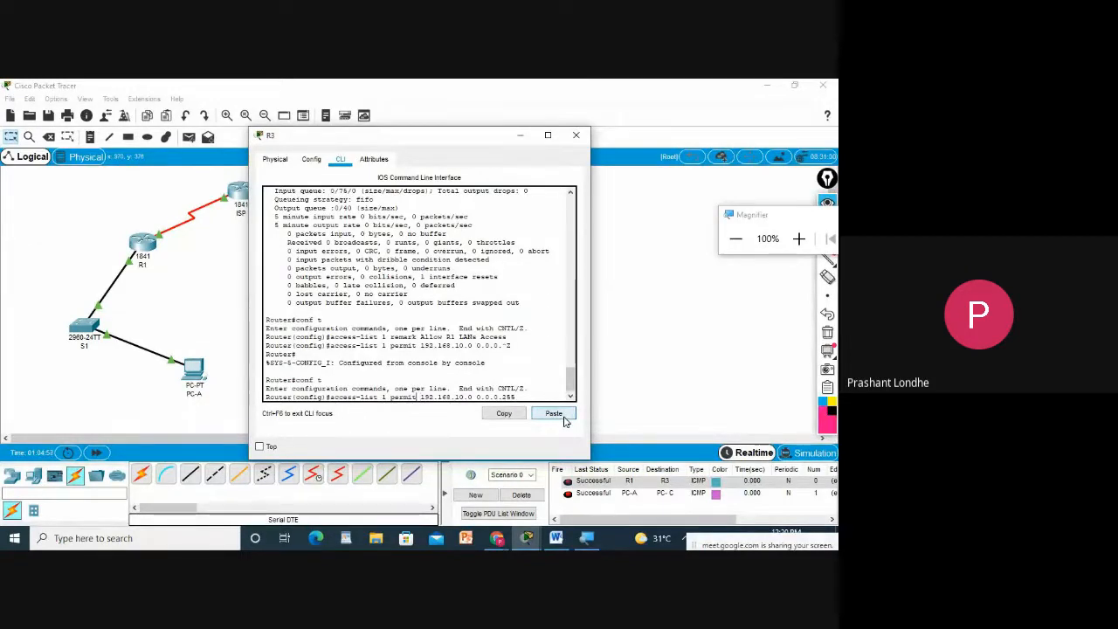
key("Left")
key("Left")
key("Left")
key("Left")
key("Left")
key("Left")
key("Left")
key("Left")
key("Left")
key("Left")
key("Left")
key("Left")
key("Left")
key("Left")
key("Left")
key("Left")
key("Left")
key("Left")
key("Left")
key("Left")
key("BackSpace")
key("BackSpace")
key("BackSpace")
key("BackSpace")
key("BackSpace")
key("BackSpace")
type("den")
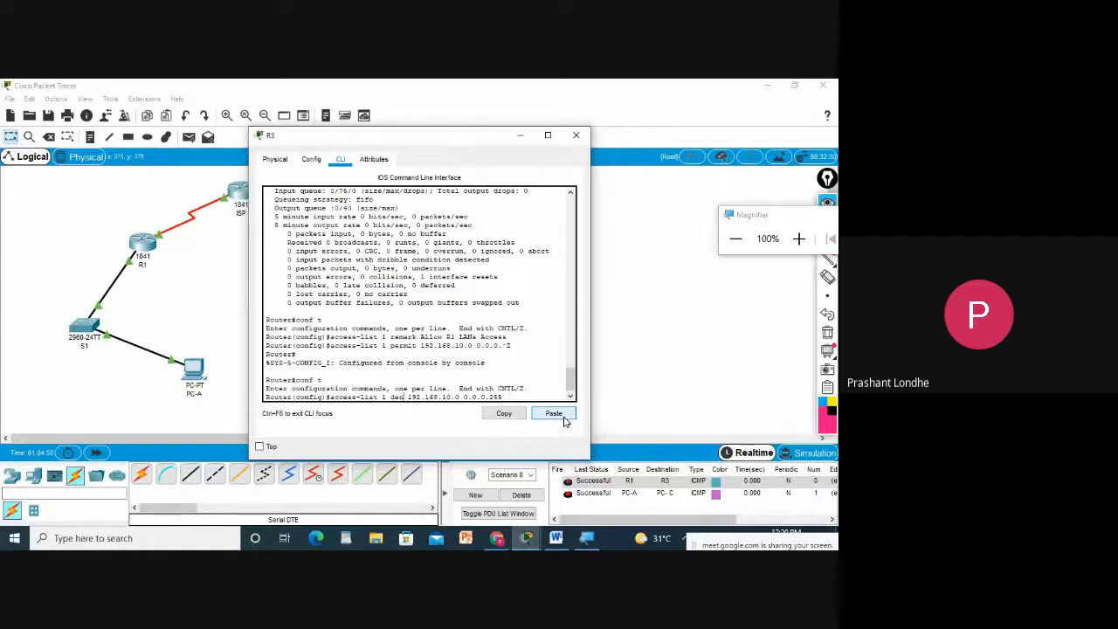
type("y")
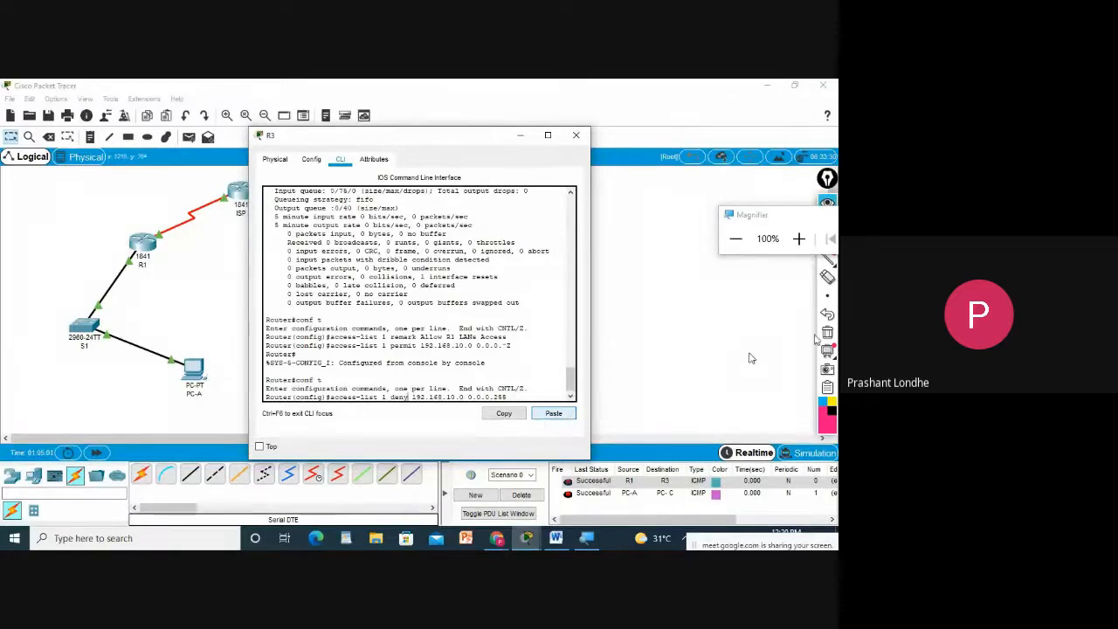
left_click(797, 241)
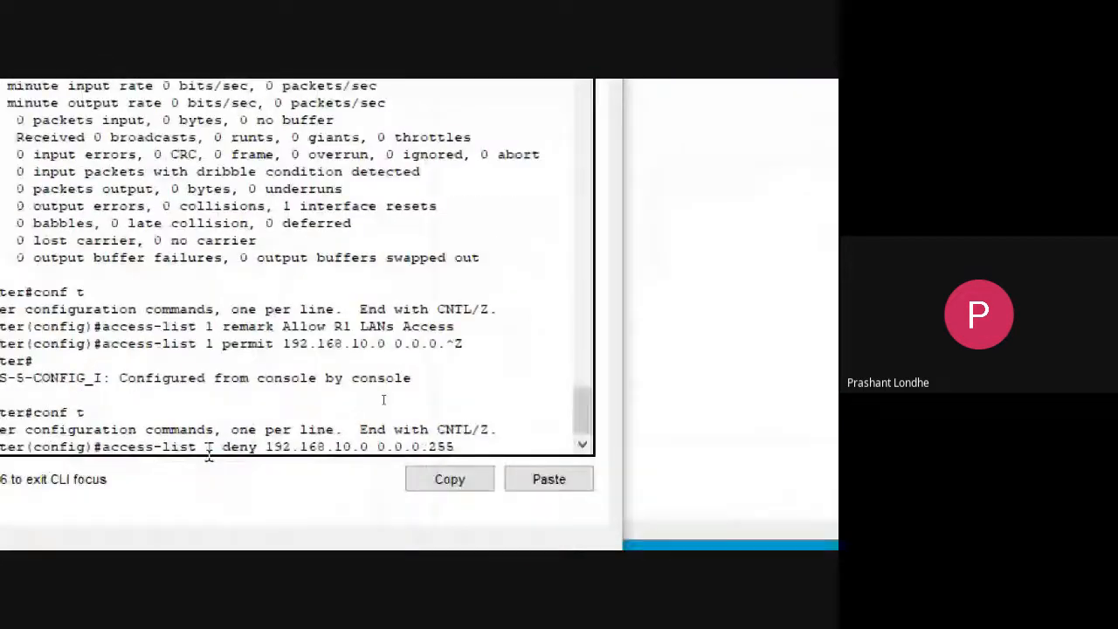
double_click(243, 447)
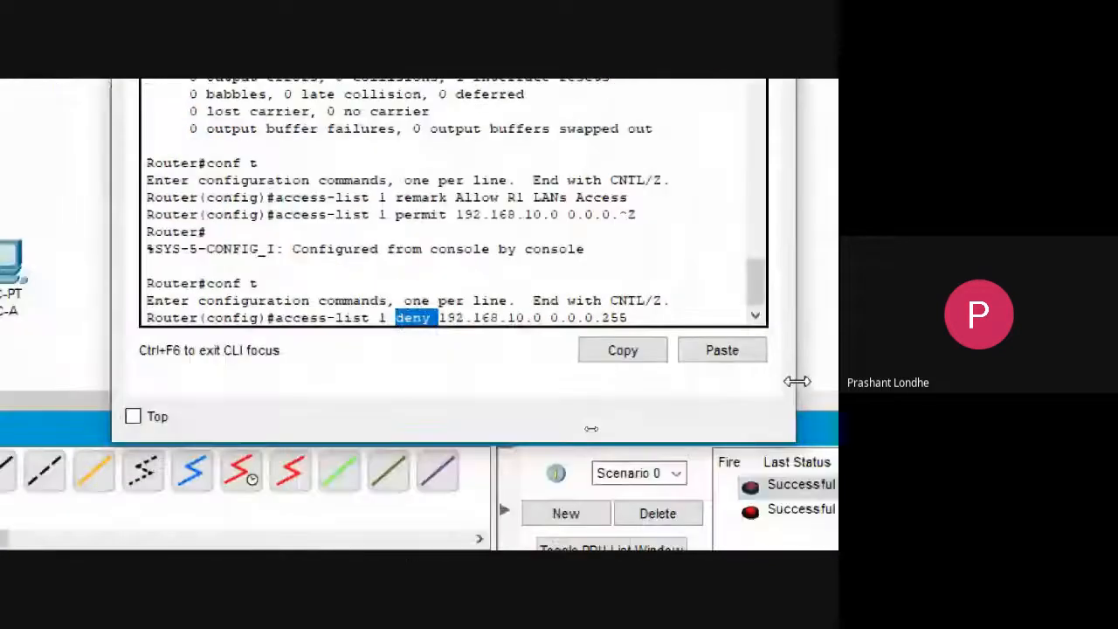
left_click(389, 316)
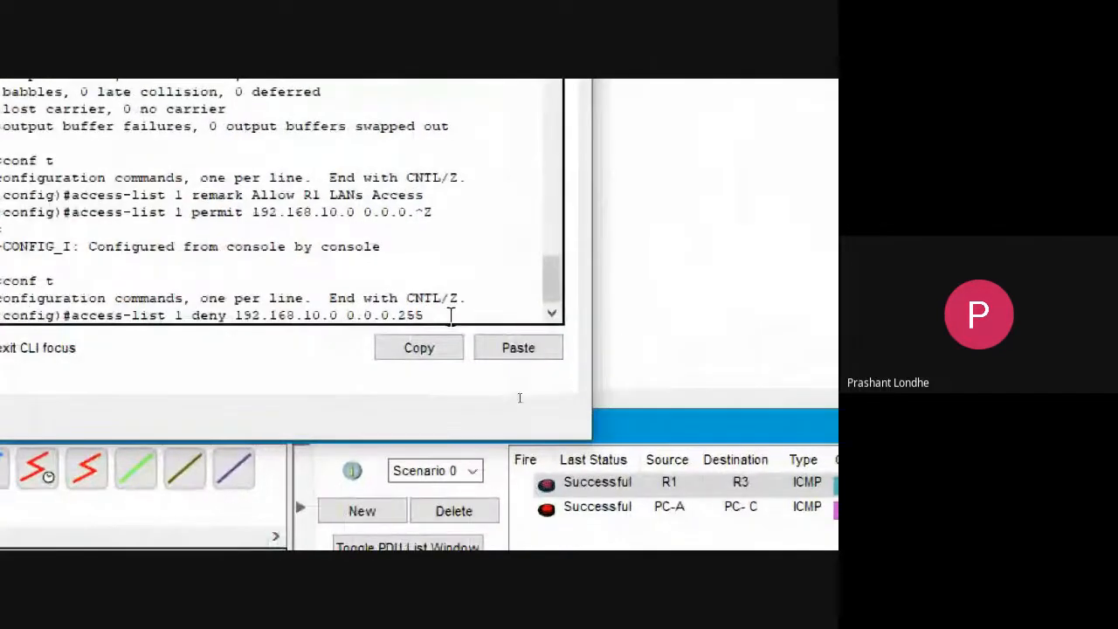
key("Return")
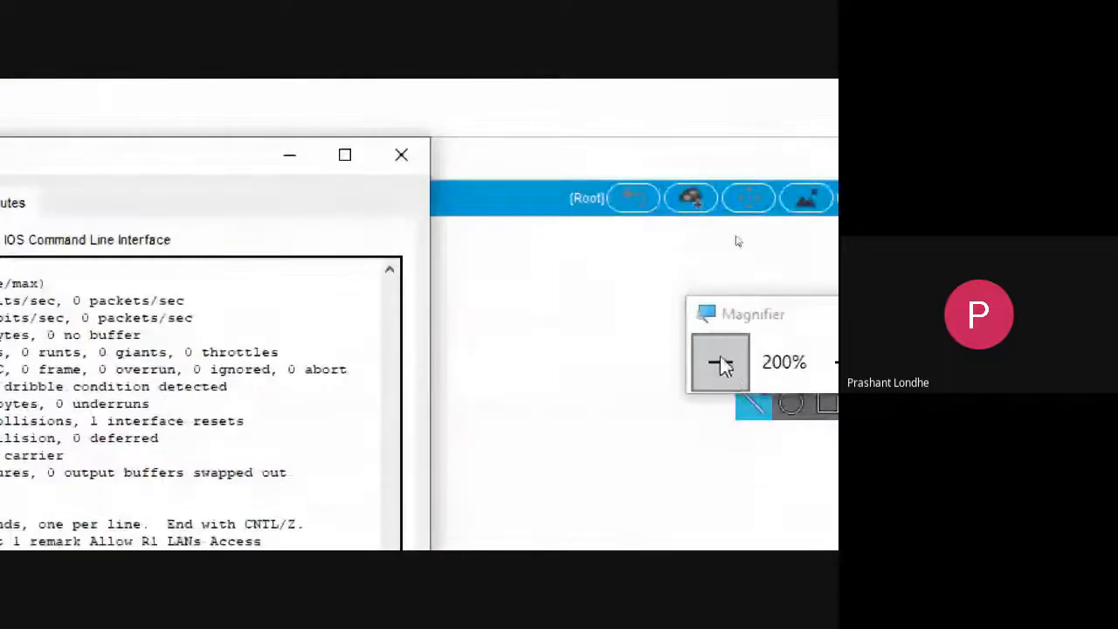
left_click(719, 364)
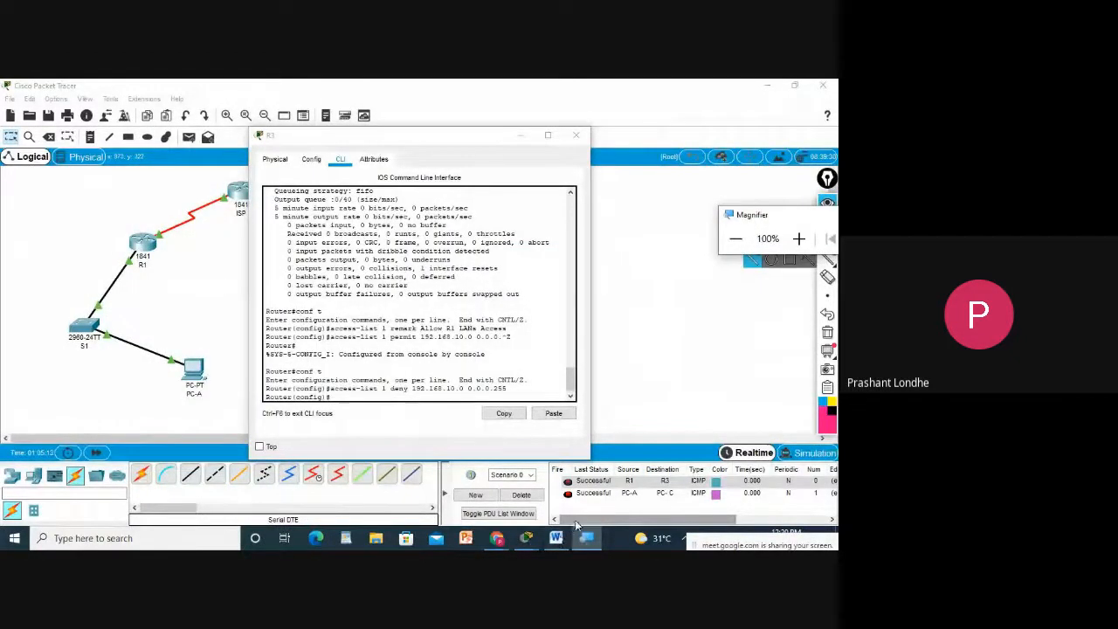
- Recall the last deny command, change its network to 192.168.20.0, and run "access-list 1 deny 192.168.20.0 0.0.0.255"
left_click(425, 397)
key("Up")
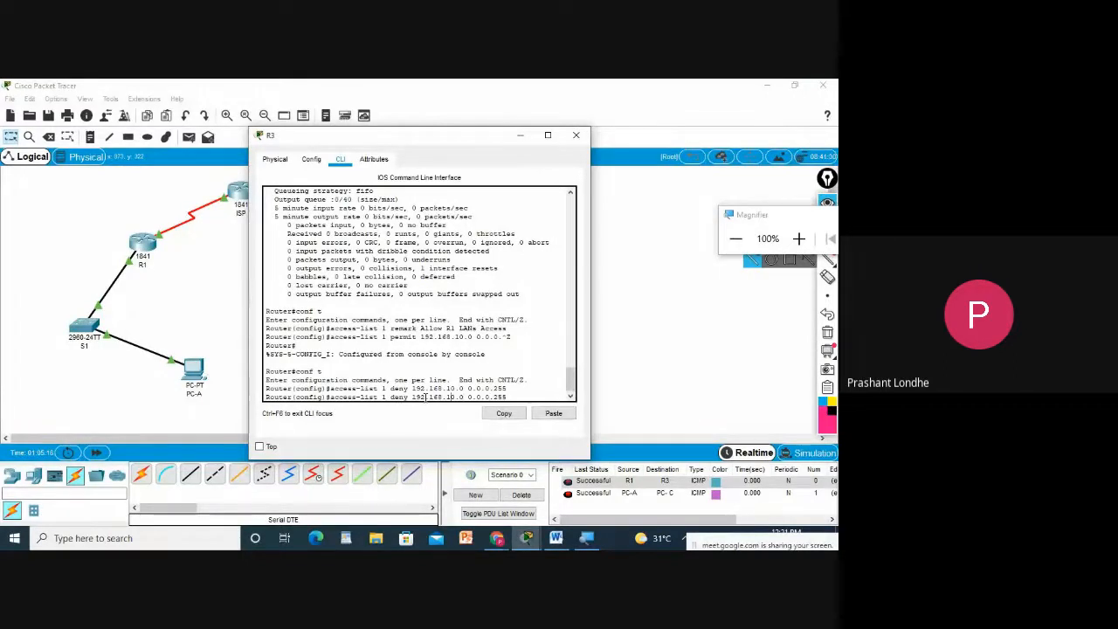
type("2")
key("Return")
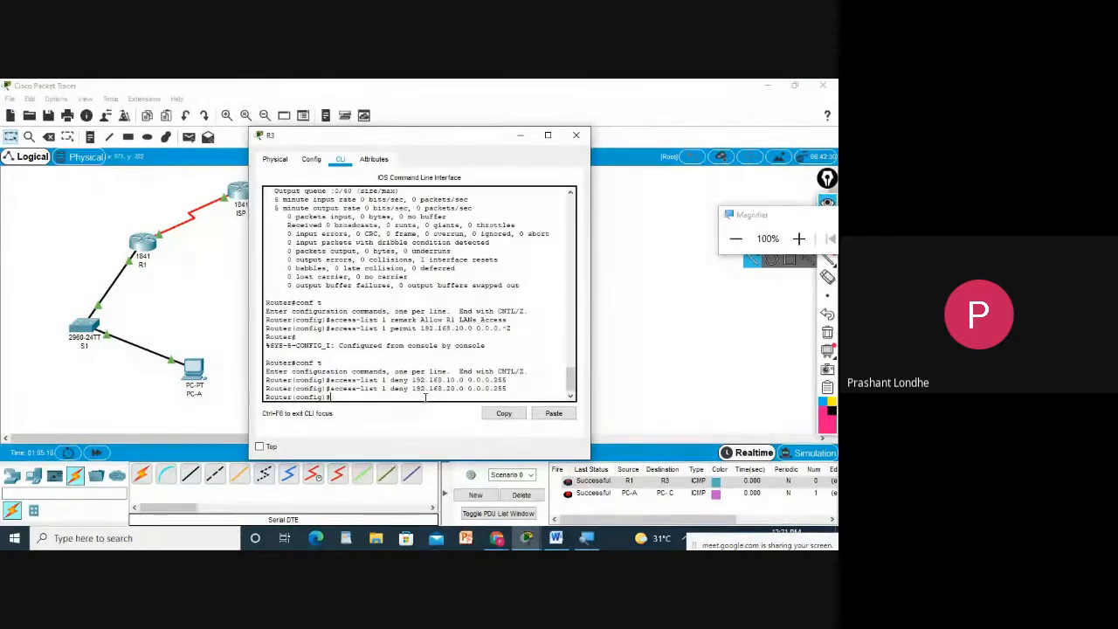
- Copy the command "access-list 1 deny any" from the Word document and run it on R3
left_click(556, 537)
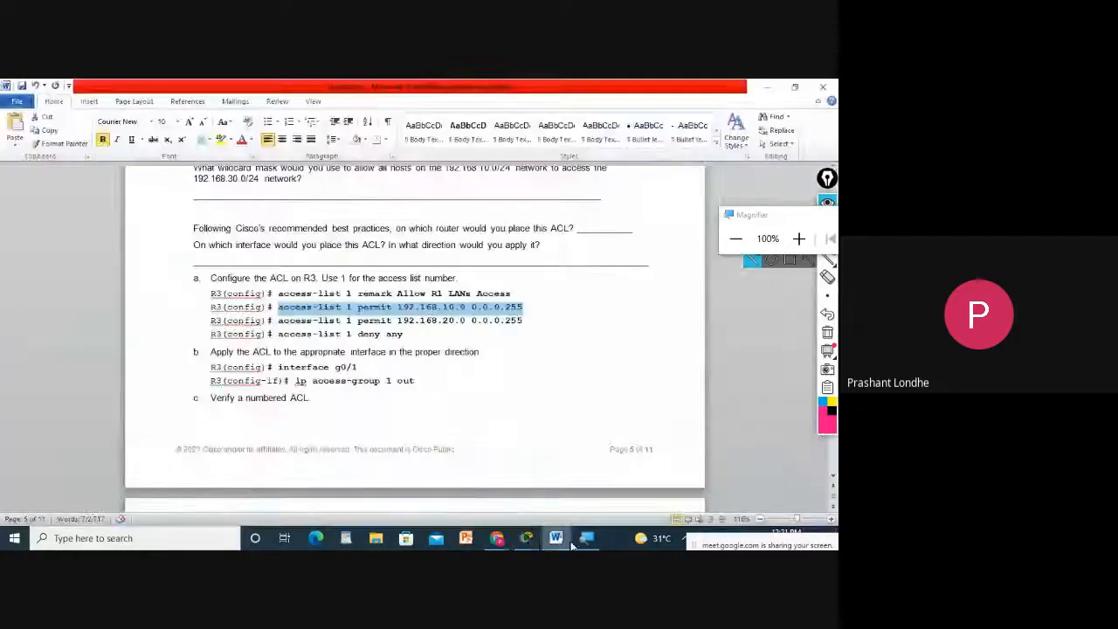
left_click_drag(403, 335, 281, 336)
key("ctrl+c")
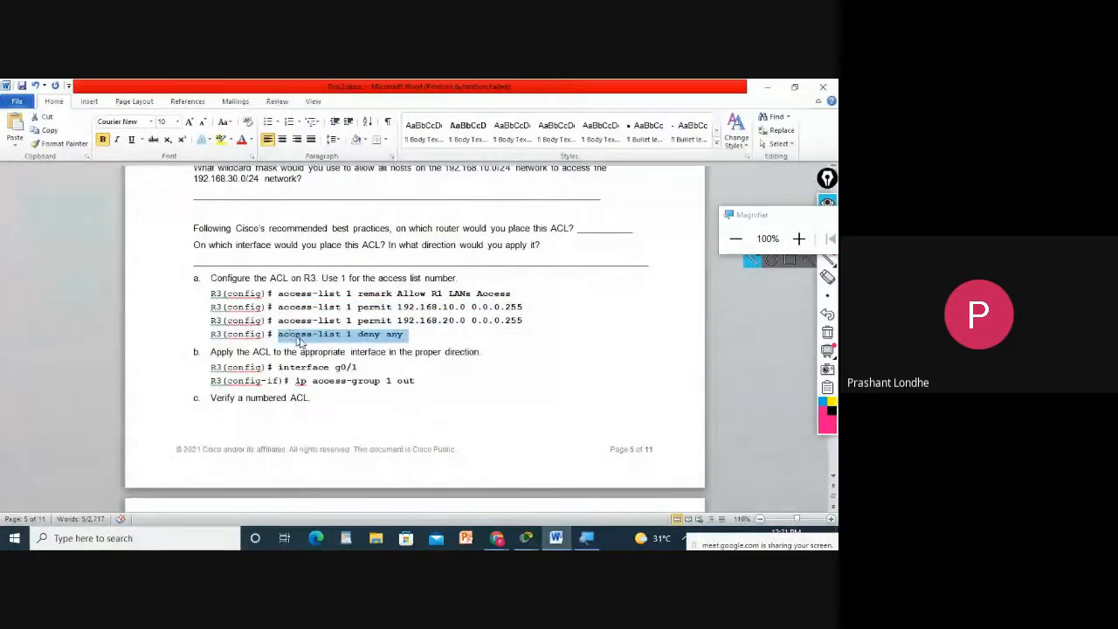
left_click(822, 91)
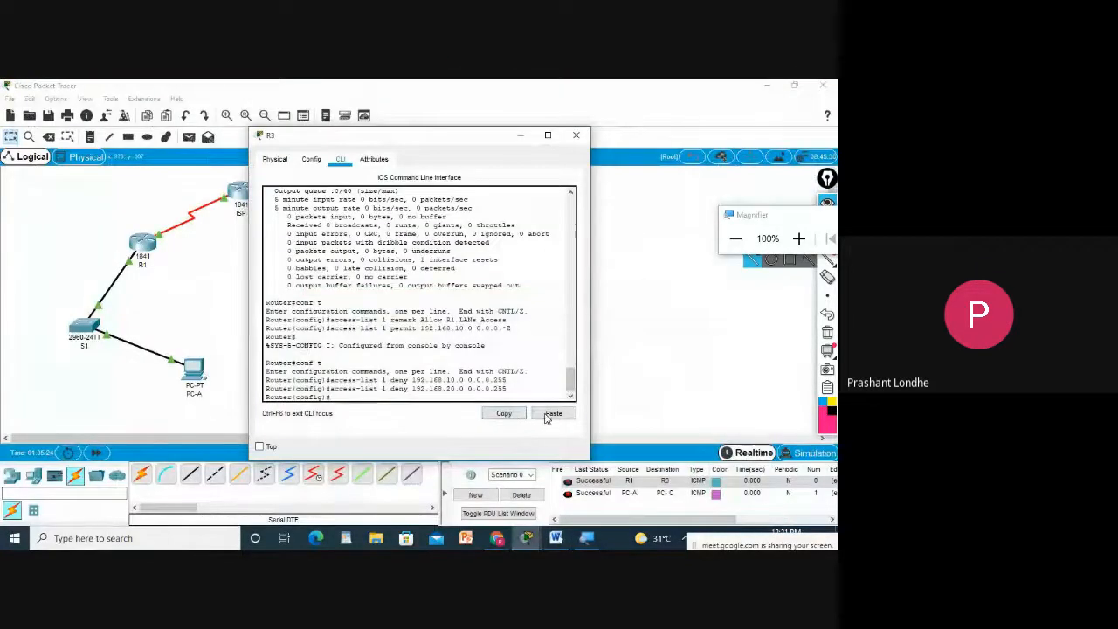
left_click(554, 413)
key("Return")
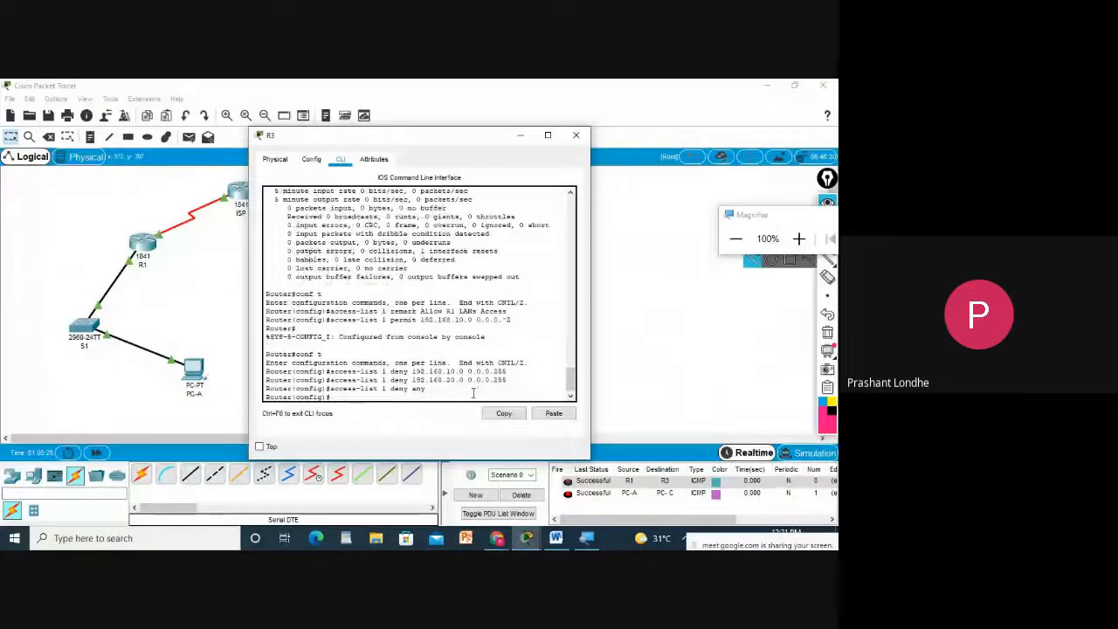
- Leave configuration mode with "end", run "show access-list 1" on R3, and highlight the deny entries for 192.168.10.0 and 192.168.20.0
type("end")
key("Return")
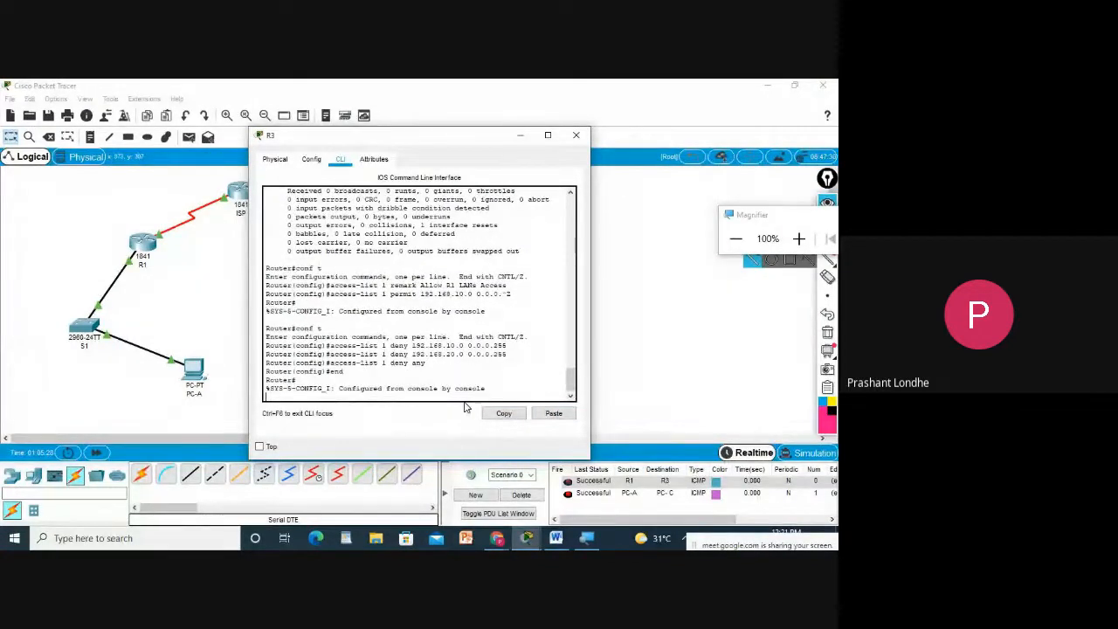
key("Return")
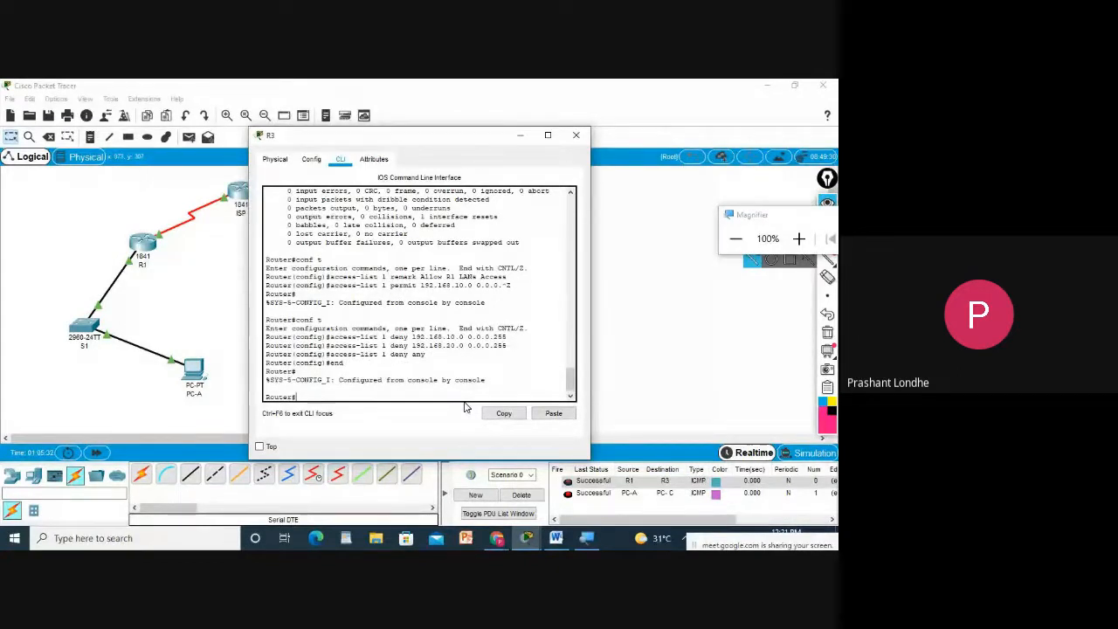
type("show access")
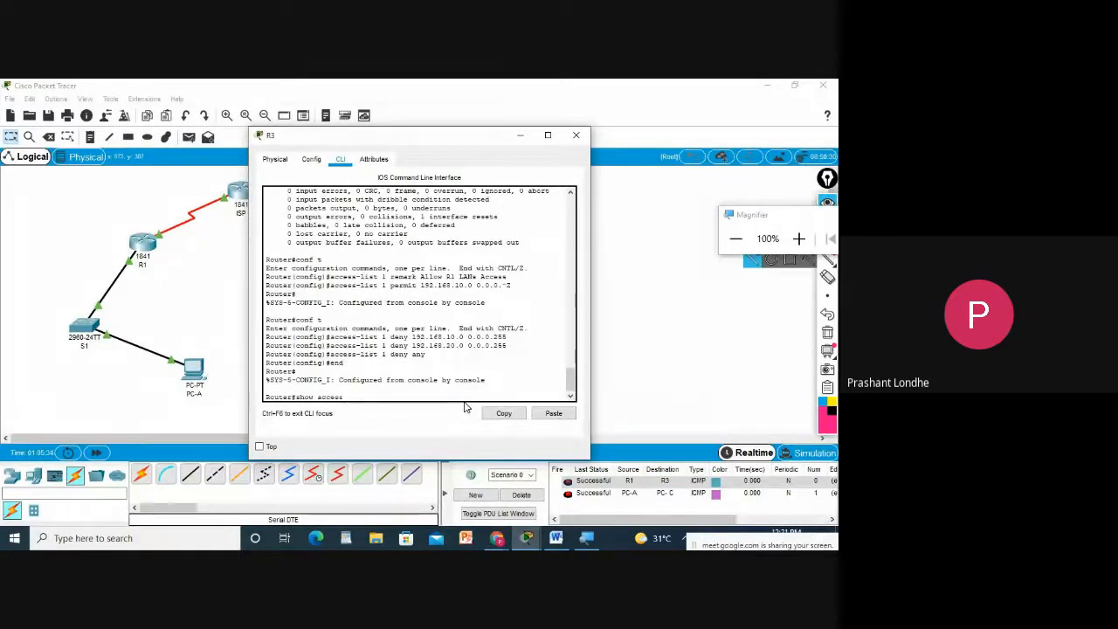
type("-list 1")
key("Return")
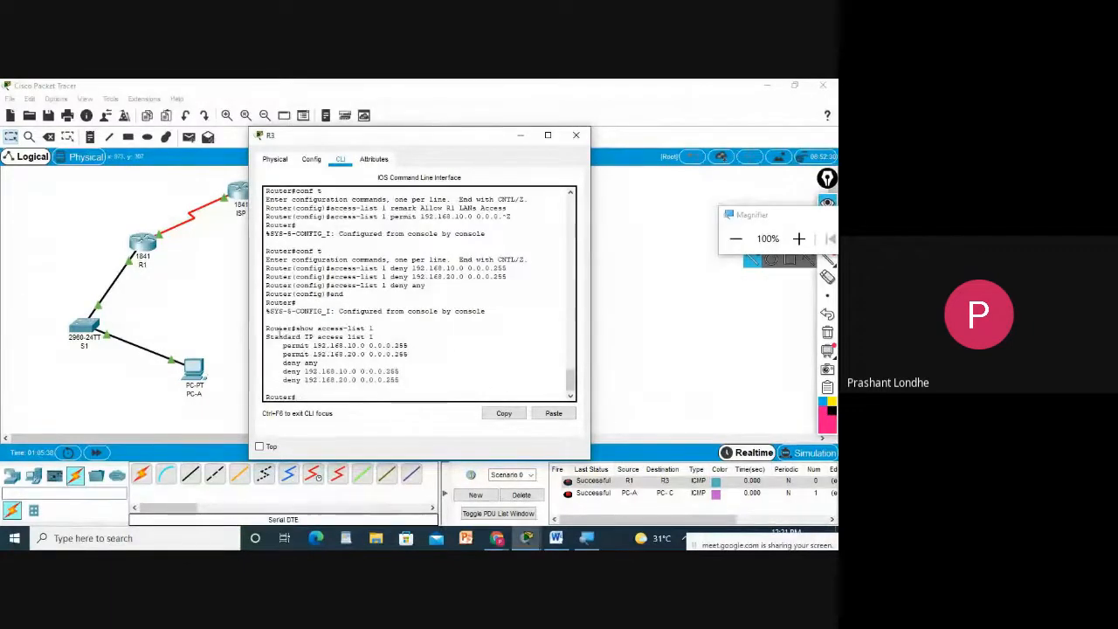
left_click_drag(284, 371, 387, 387)
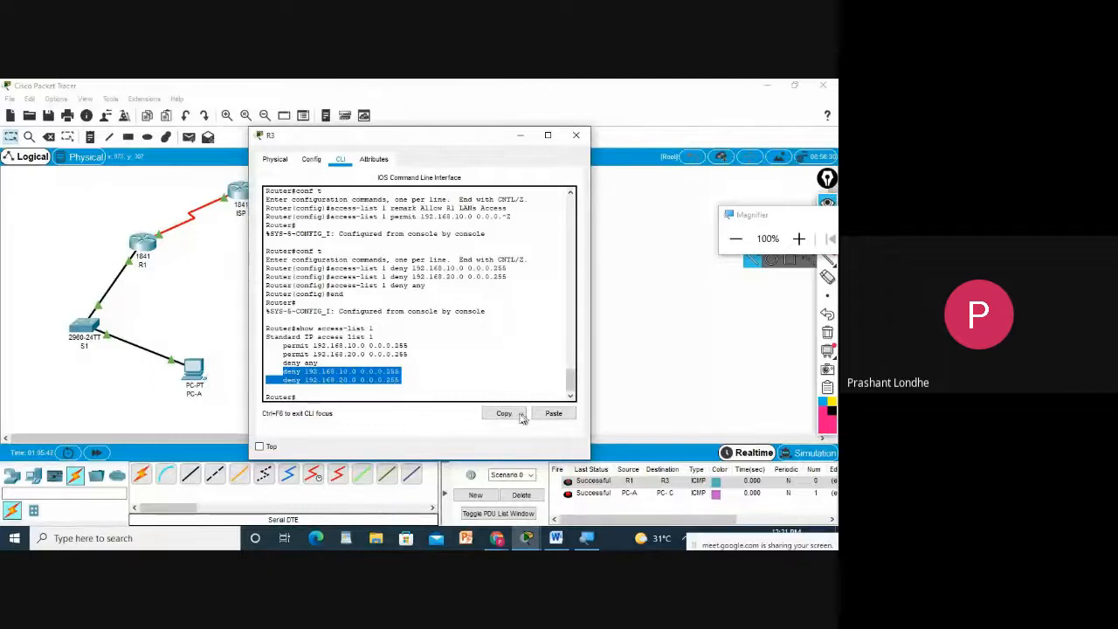
- Close R3's window, open R1's CLI, and run "ping 192.168.30.3" twice
left_click(576, 135)
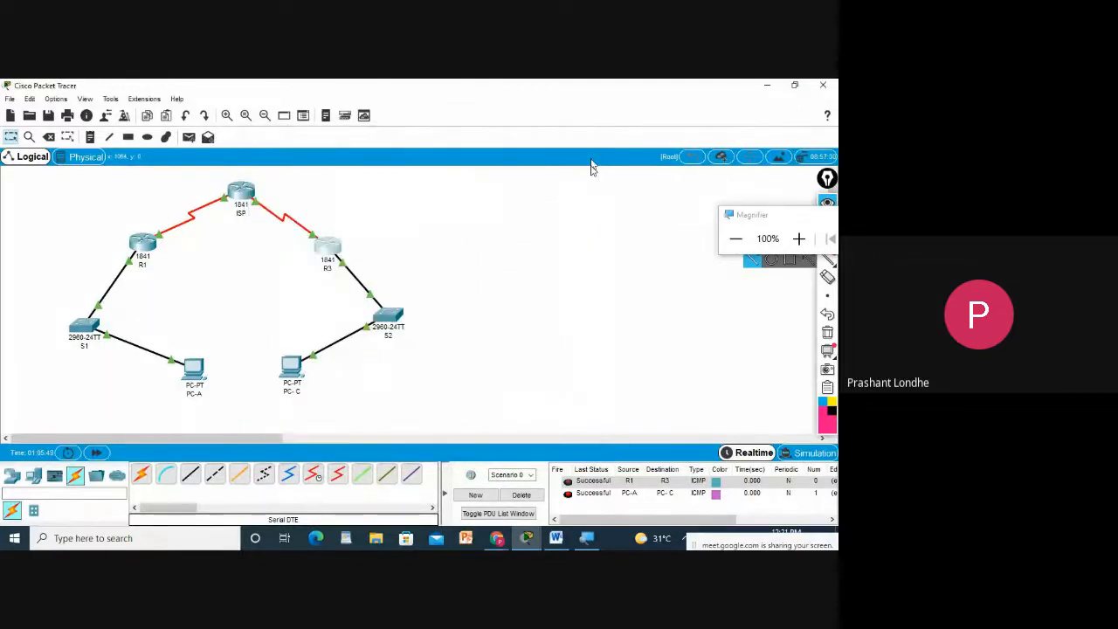
left_click(528, 542)
left_click(528, 539)
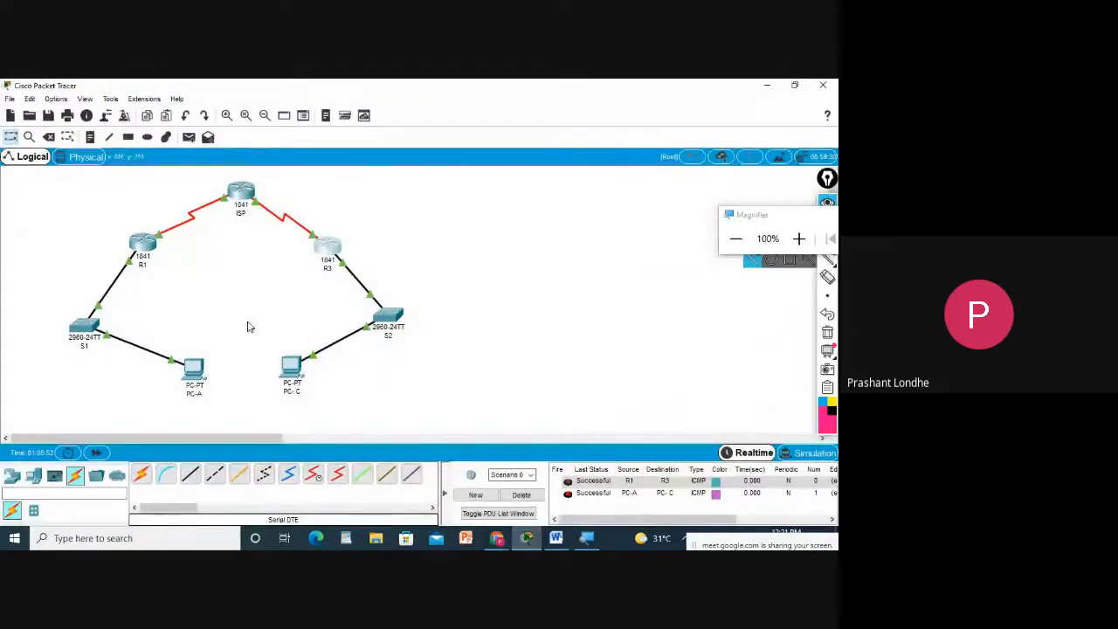
left_click(144, 236)
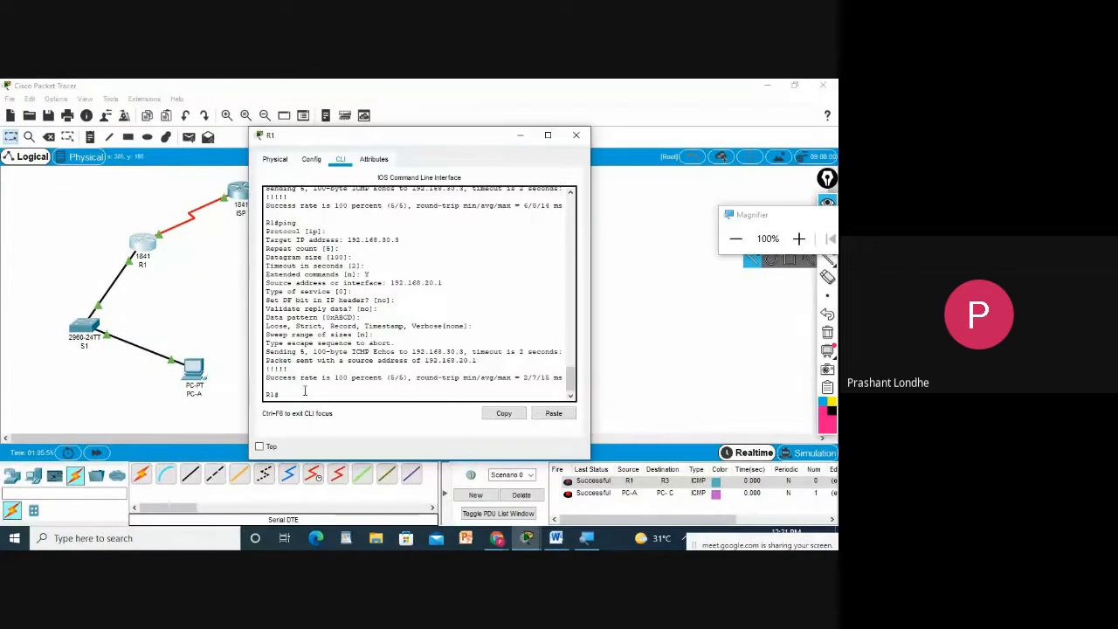
type("ping 192.168.30")
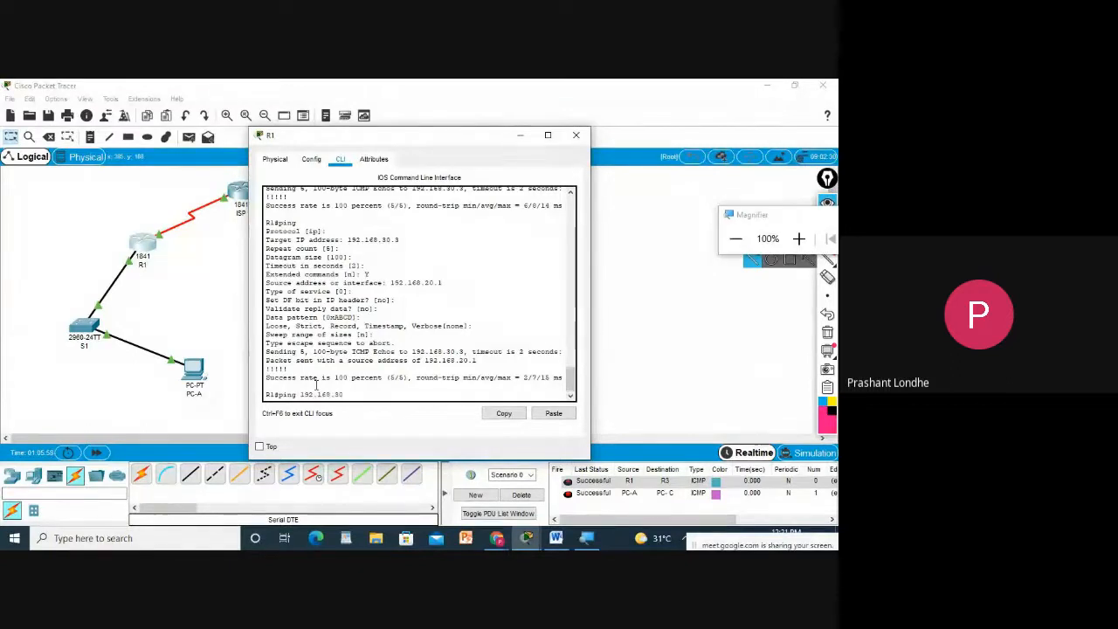
type(".3")
key("Return")
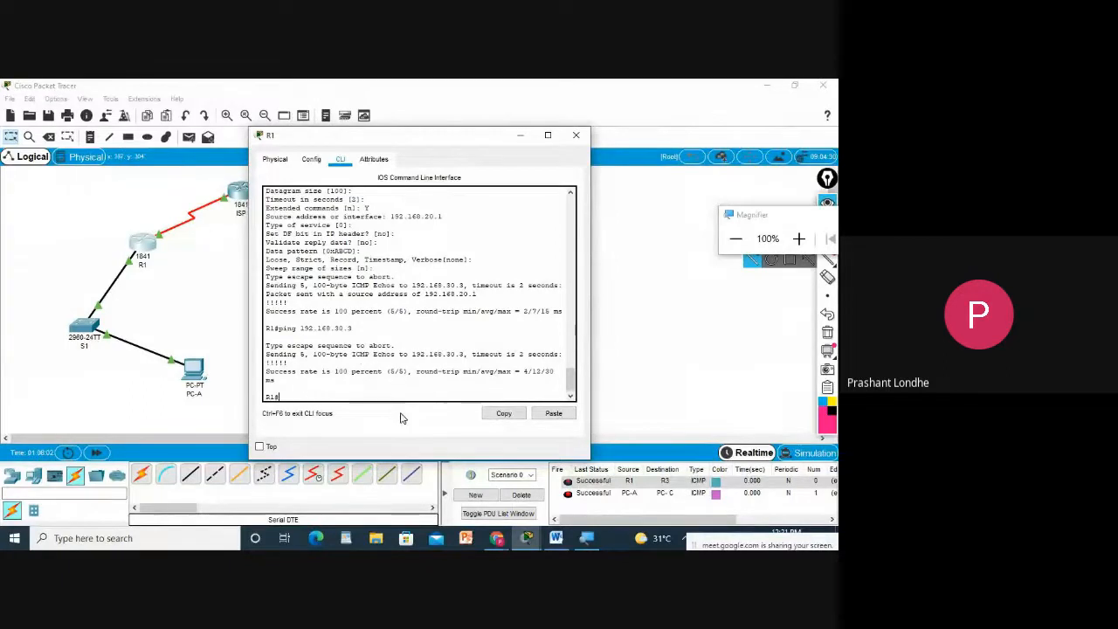
key("Up")
key("Return")
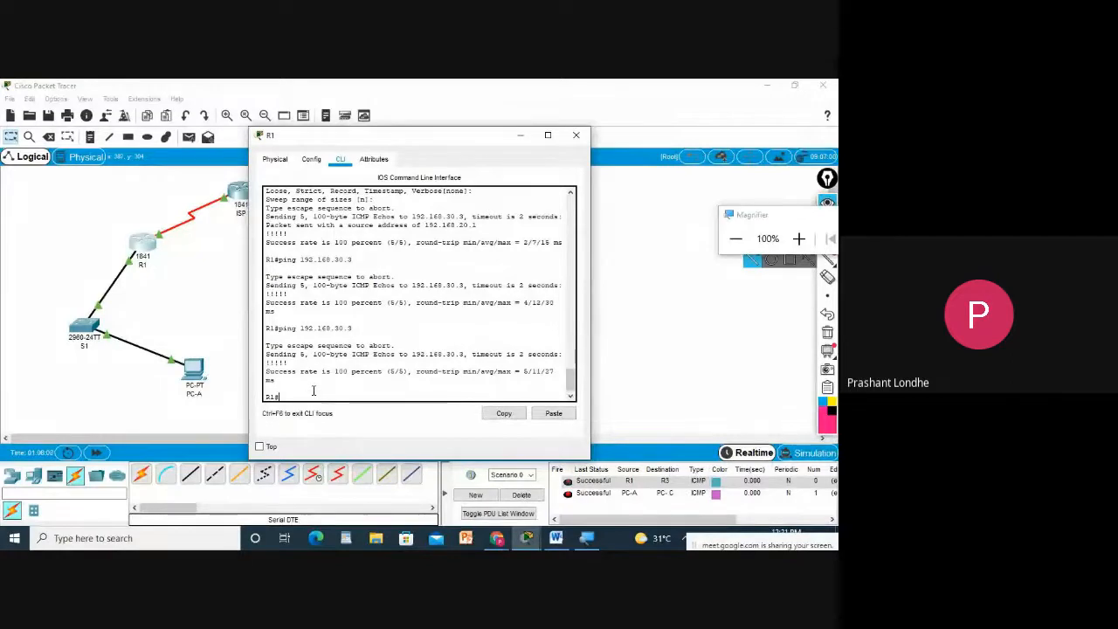
- Run "ping 209.165.200.225" on R1 and review the earlier ping output in its CLI
type("ping 209.2")
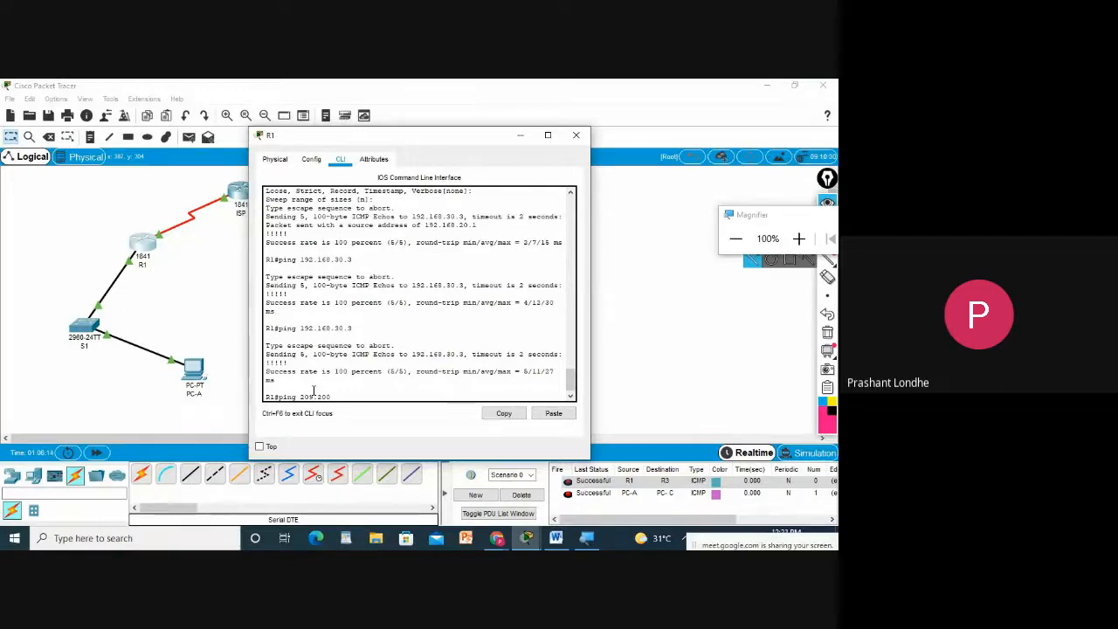
key("BackSpace")
type("165.200.225")
key("Return")
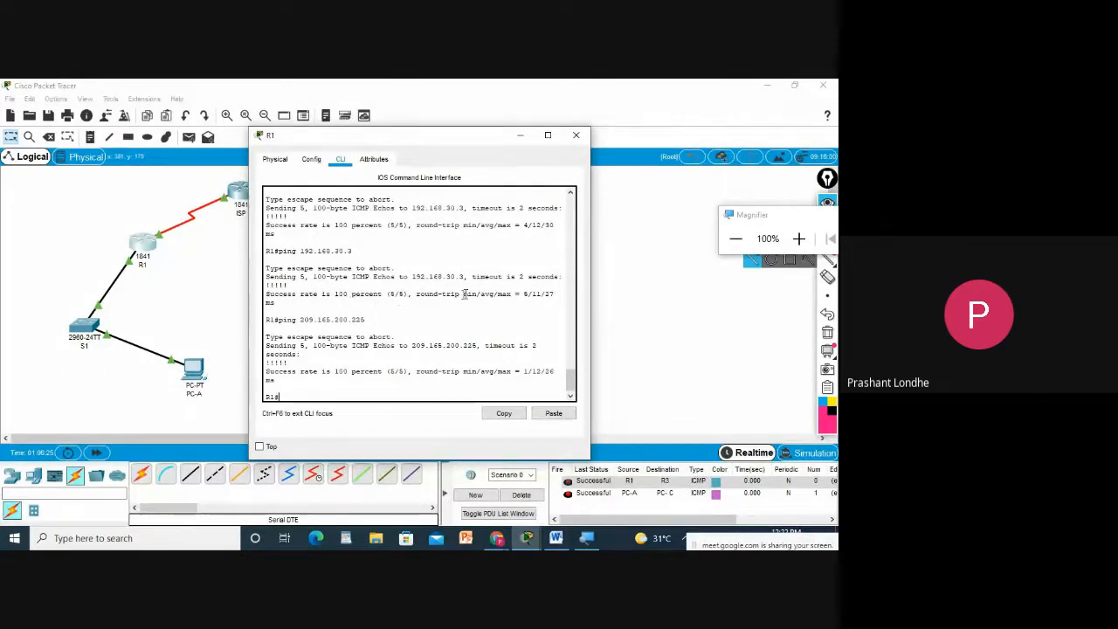
left_click(528, 538)
left_click(587, 493)
scroll(516, 307, "up", 15)
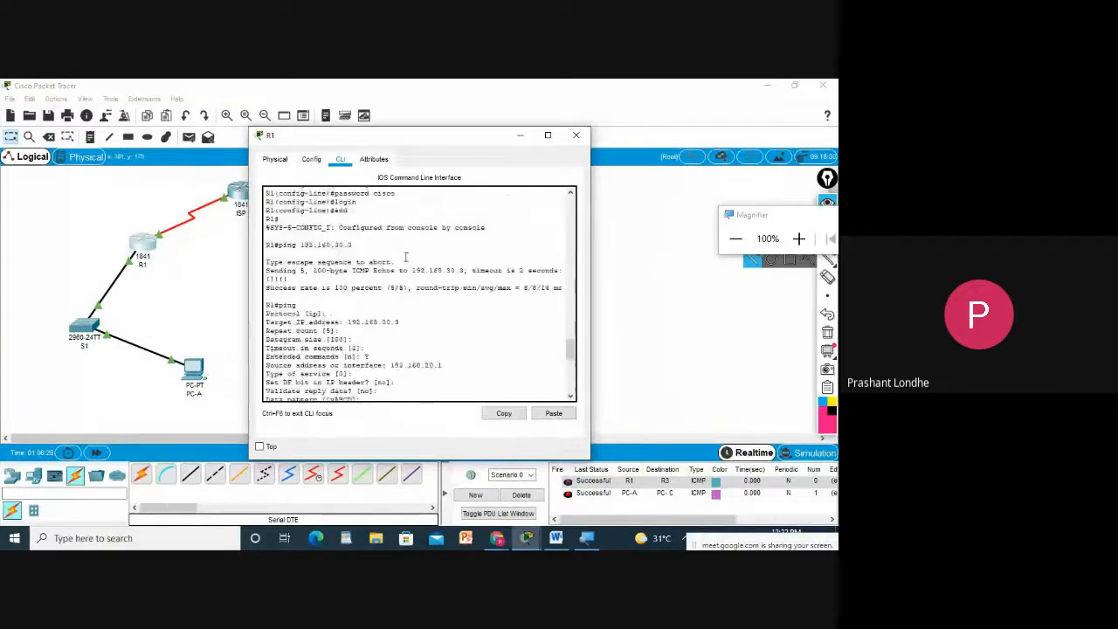
scroll(423, 278, "down", 15)
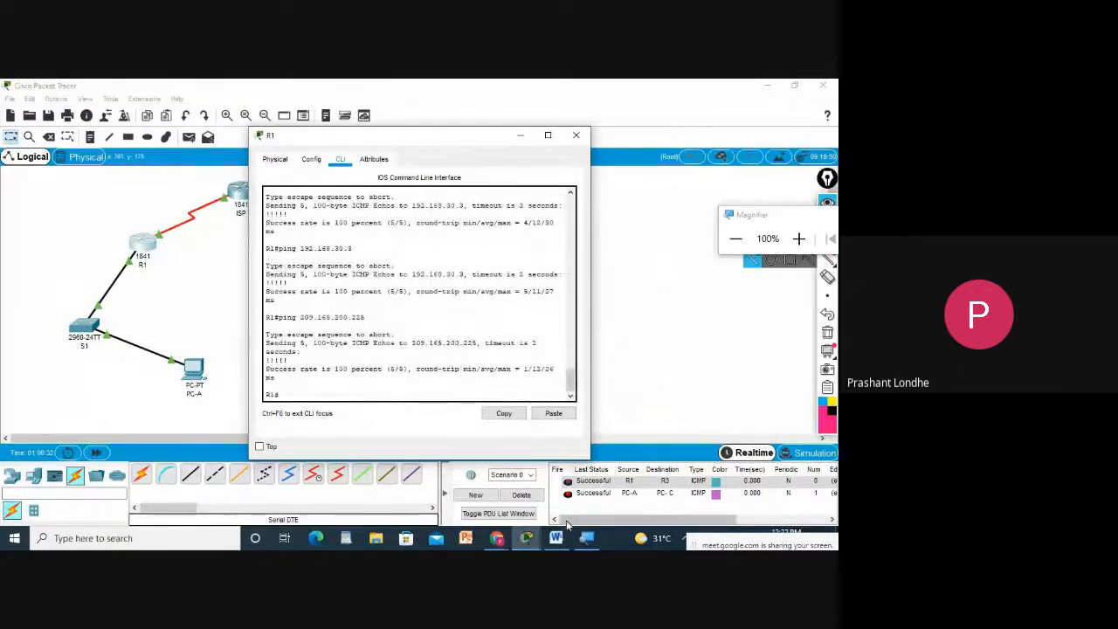
- Close R1's window, open R3's CLI, and enter global configuration mode with "conf t"
left_click(527, 538)
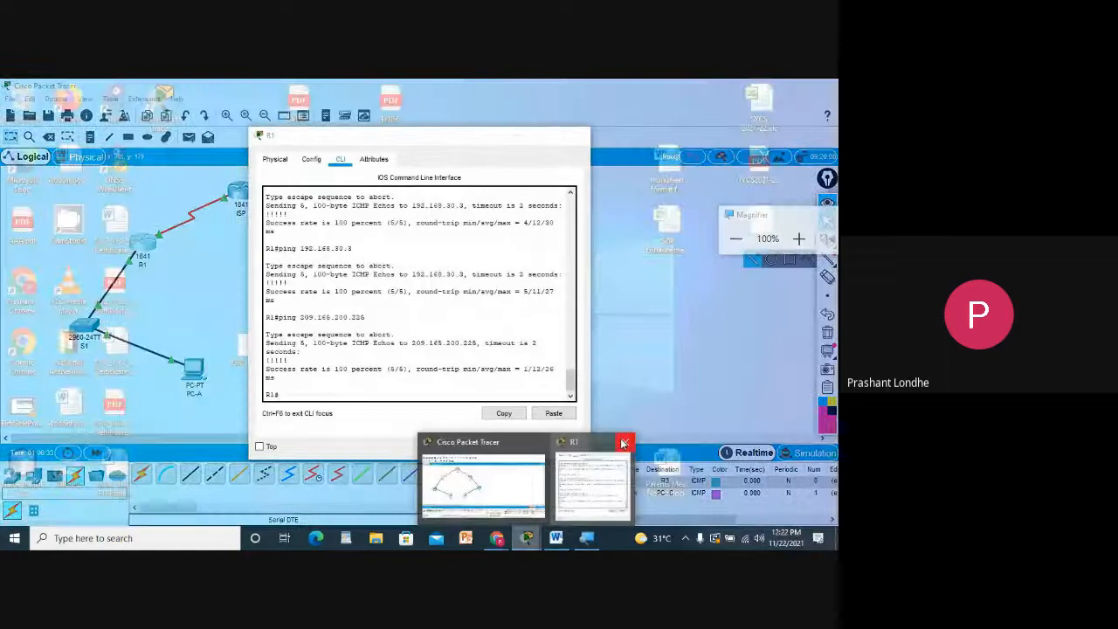
left_click(624, 442)
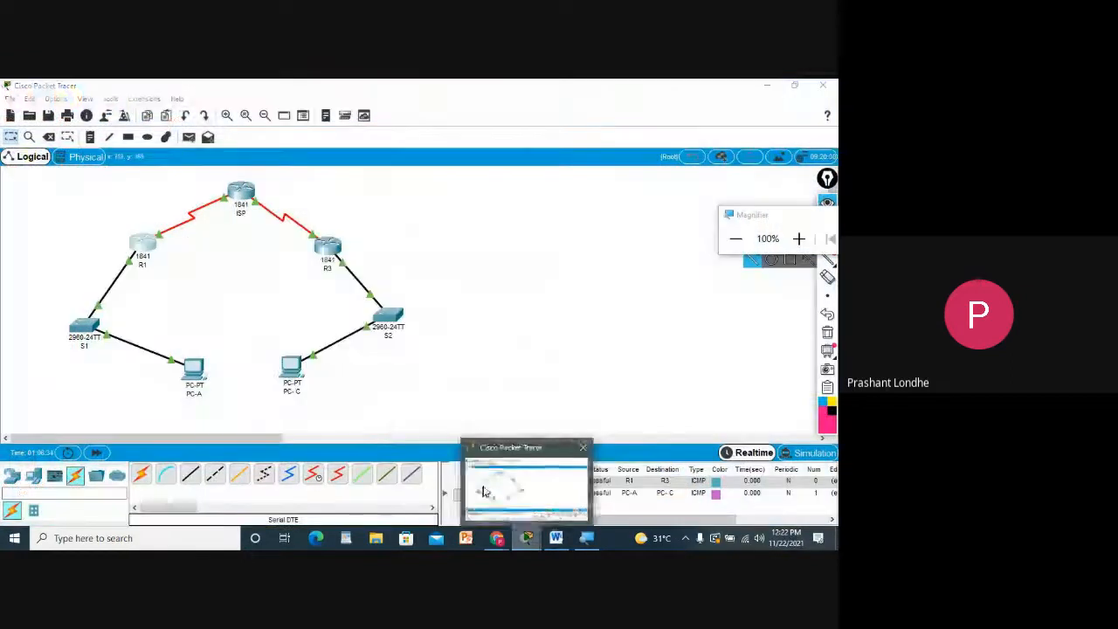
left_click(328, 250)
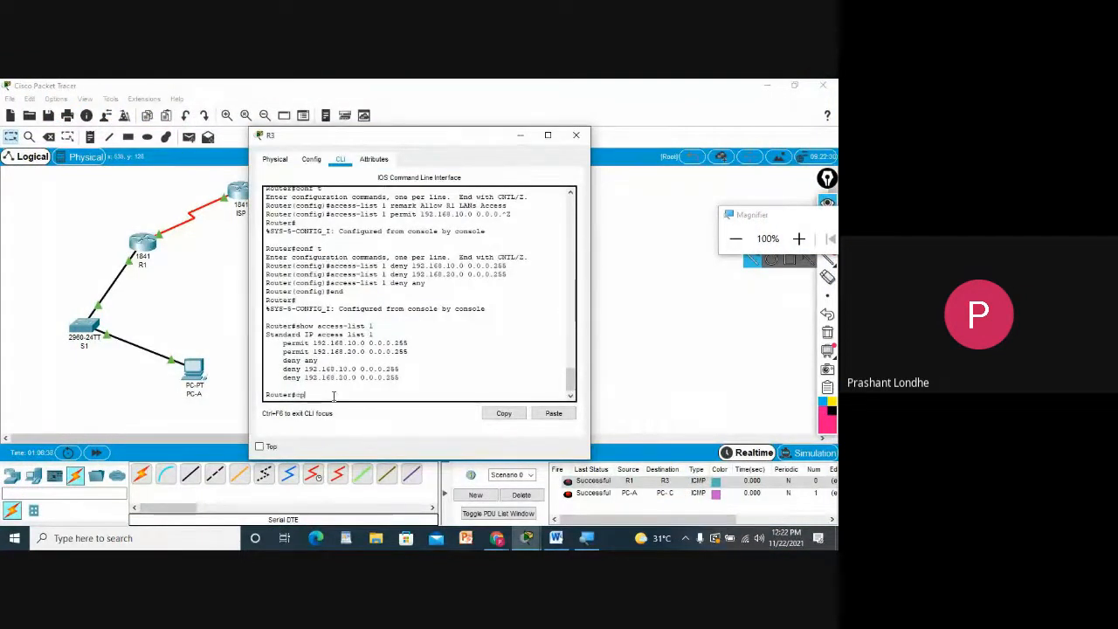
key("BackSpace")
type("onf t")
key("Return")
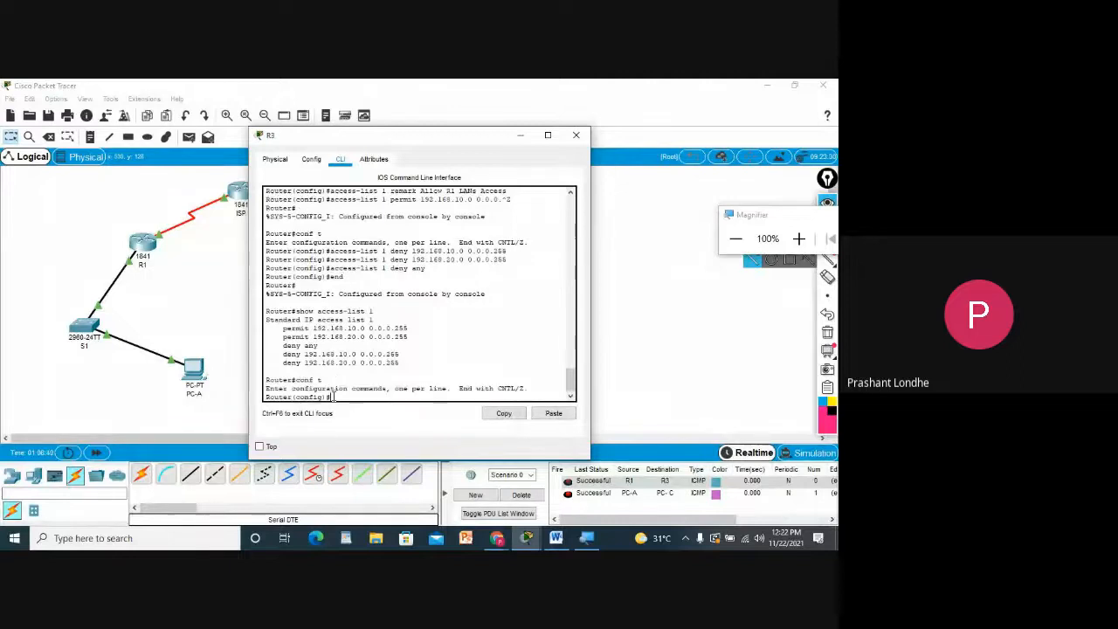
- Look up the interface command under step b in the Word document, and run "int f0/1" on R3 in Packet Tracer
left_click(556, 537)
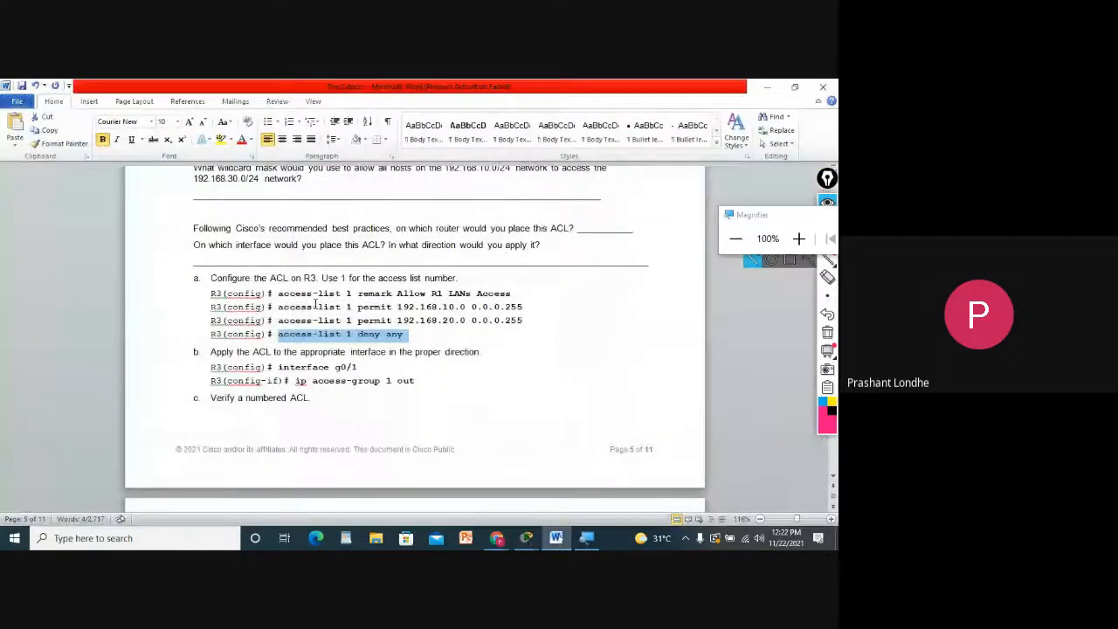
scroll(367, 288, "down", 3)
left_click_drag(278, 262, 371, 264)
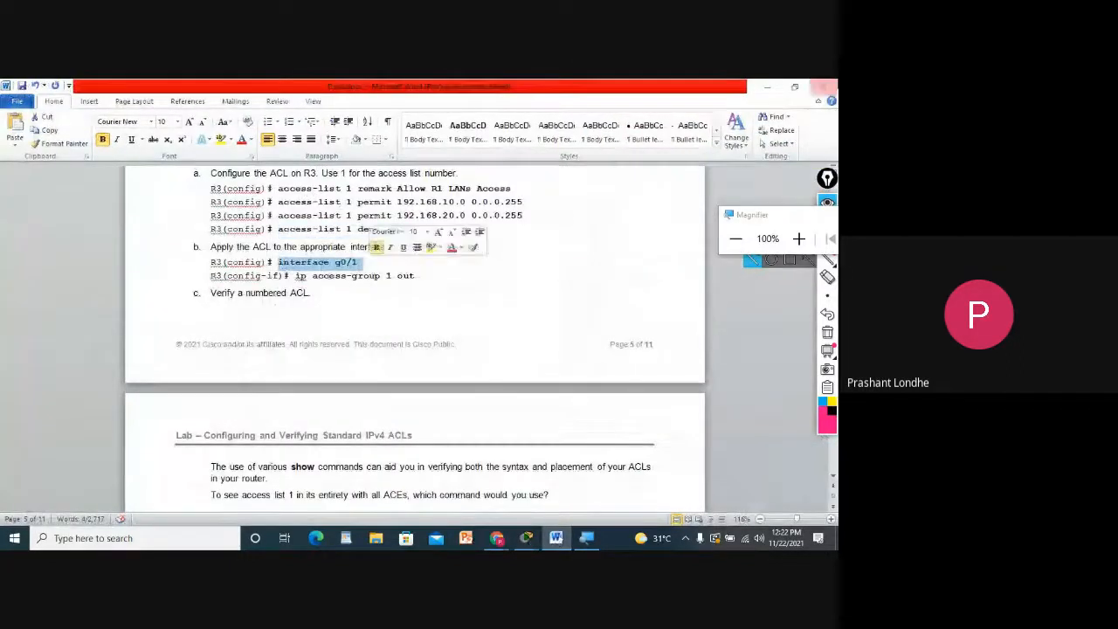
key("alt+Tab")
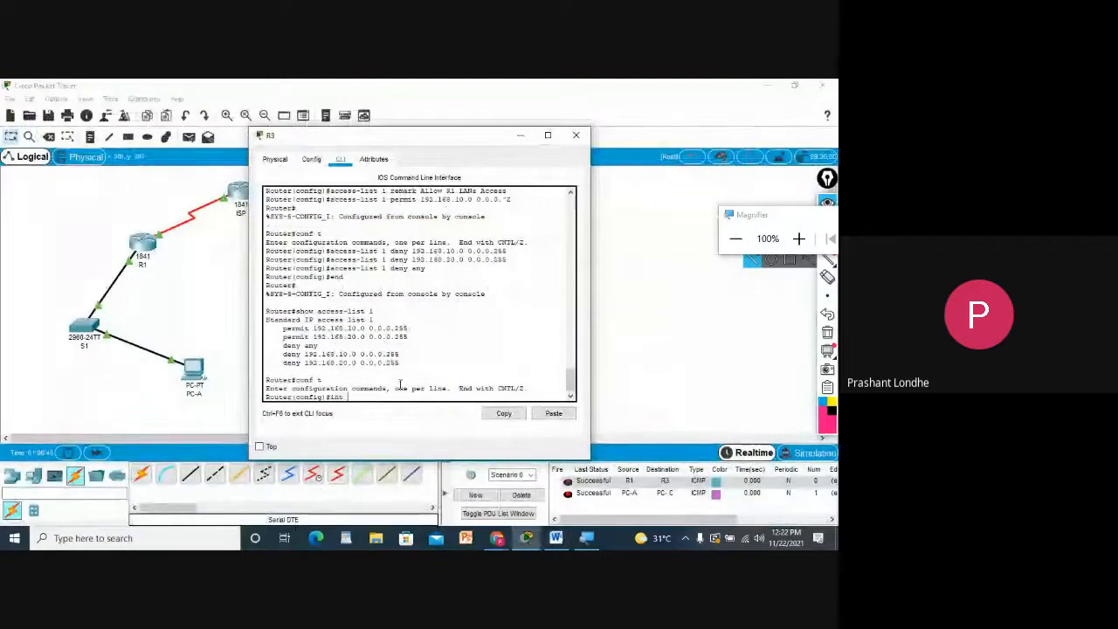
type("int f0/1")
key("Return")
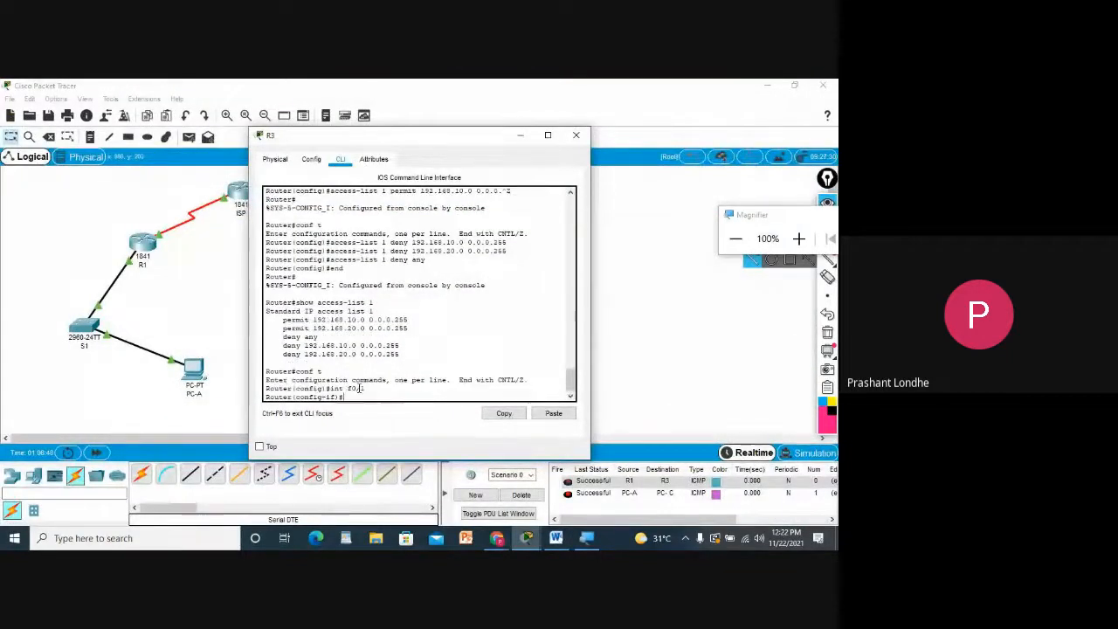
- Copy "ip access-group 1 out" from the Word document, run it on R3's f0/1 interface, and leave interface mode with "exit"
left_click(559, 543)
left_click_drag(295, 275, 415, 275)
key("ctrl+c")
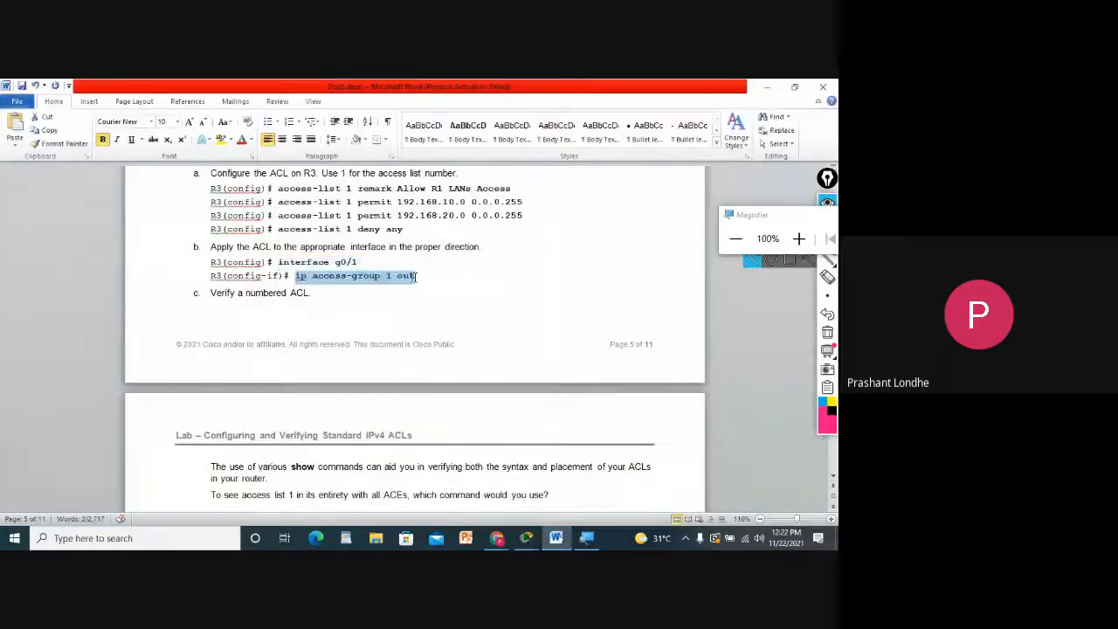
key("alt+Tab")
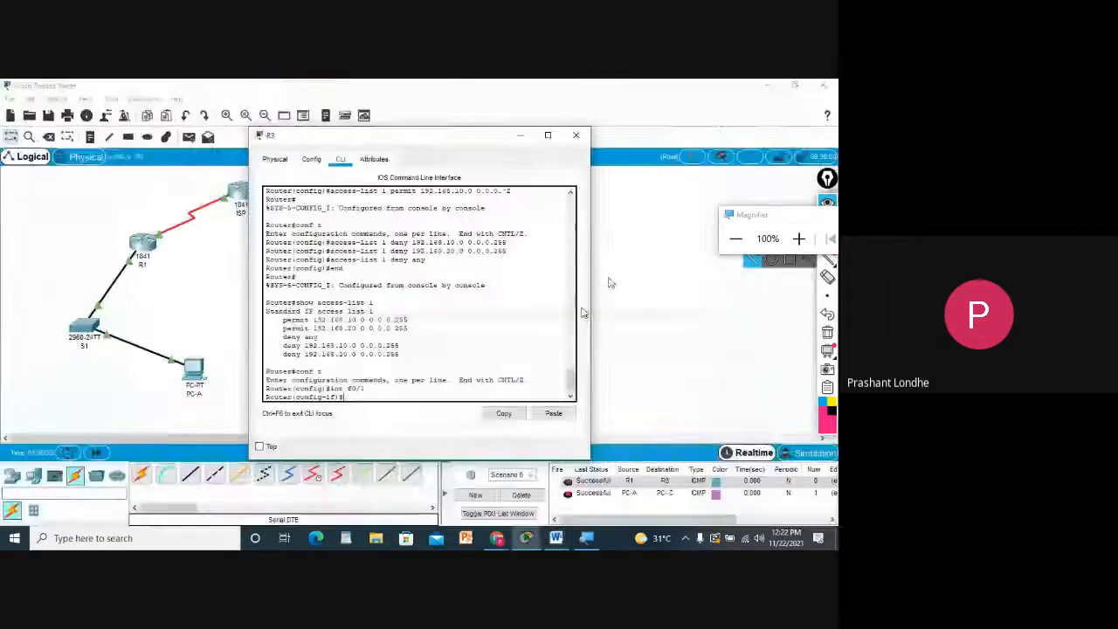
left_click(552, 414)
key("Return")
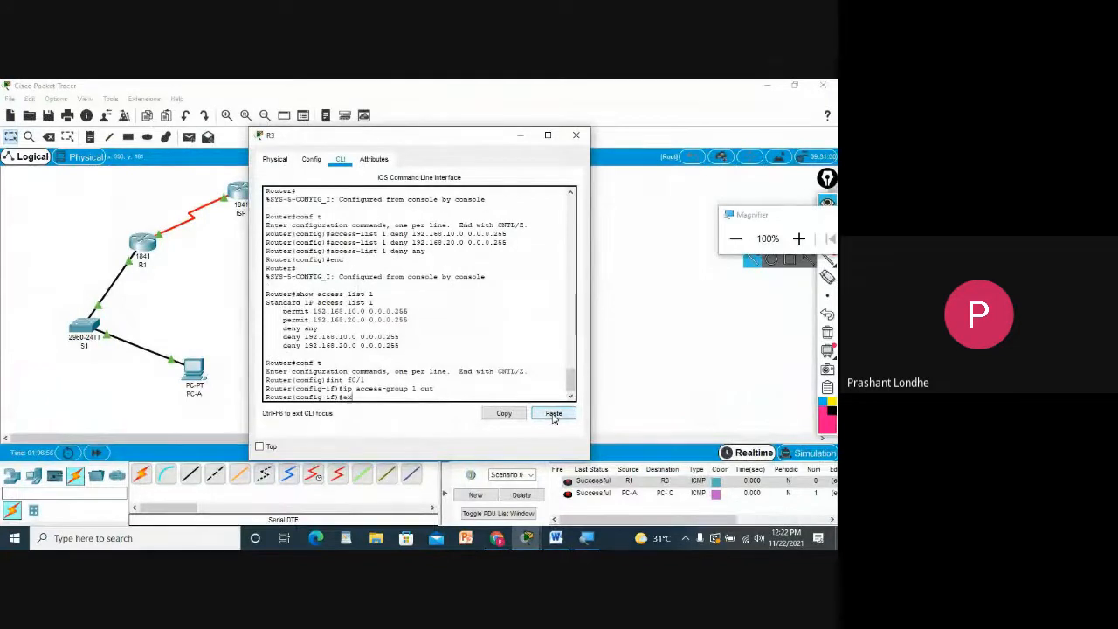
key("Return")
- Close R3's window, open R1's CLI, and run "ping 192.168.30.3" to test the applied ACL
left_click(526, 537)
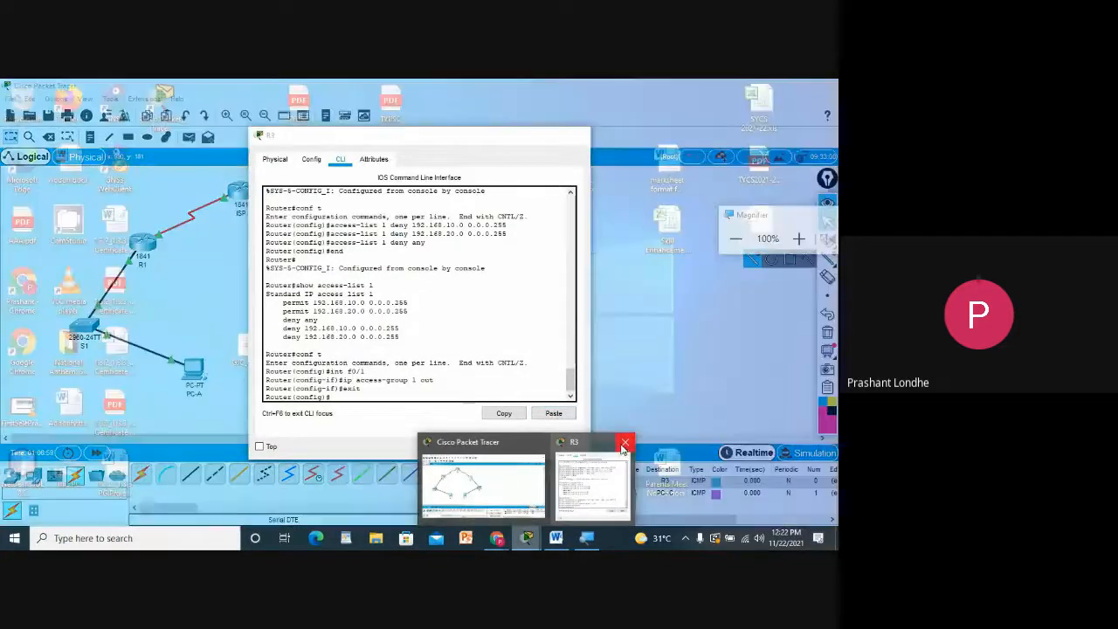
left_click(624, 442)
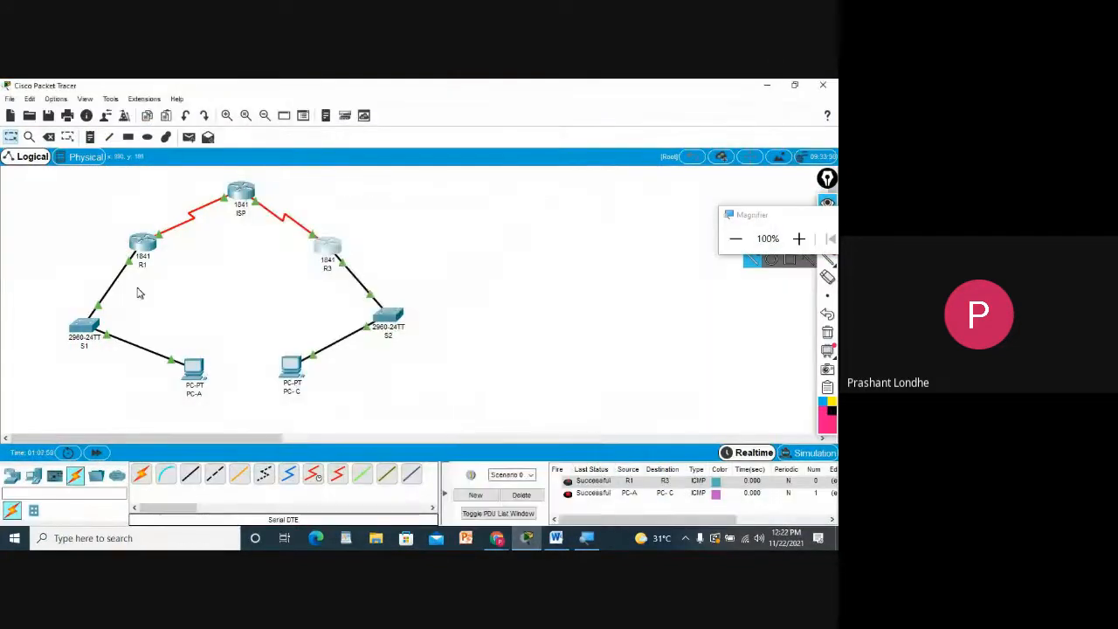
left_click(139, 244)
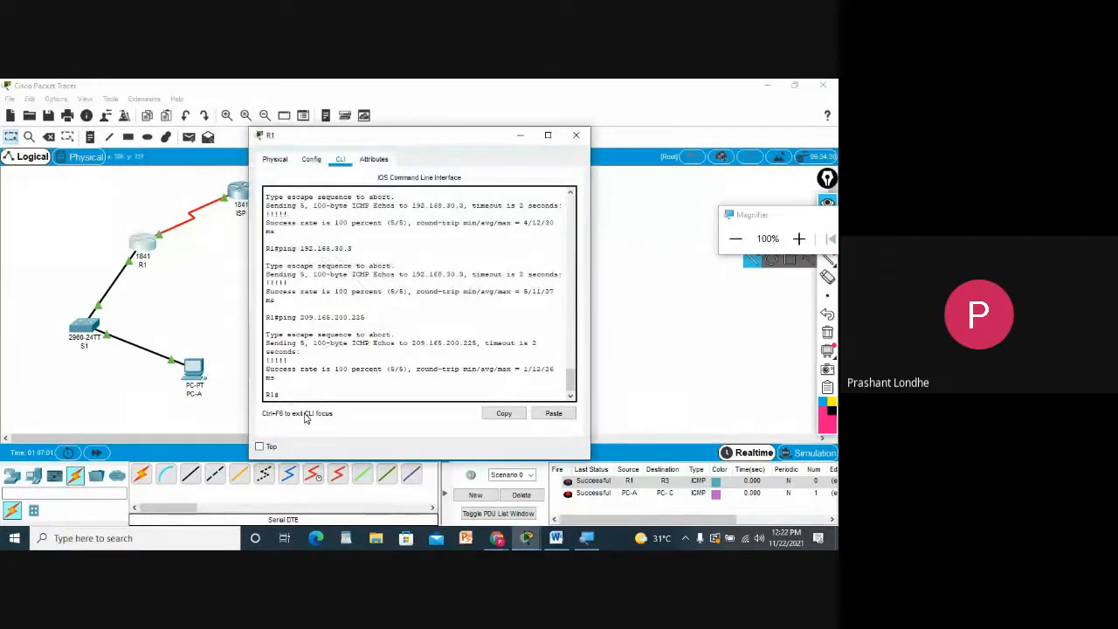
type("ping 192.")
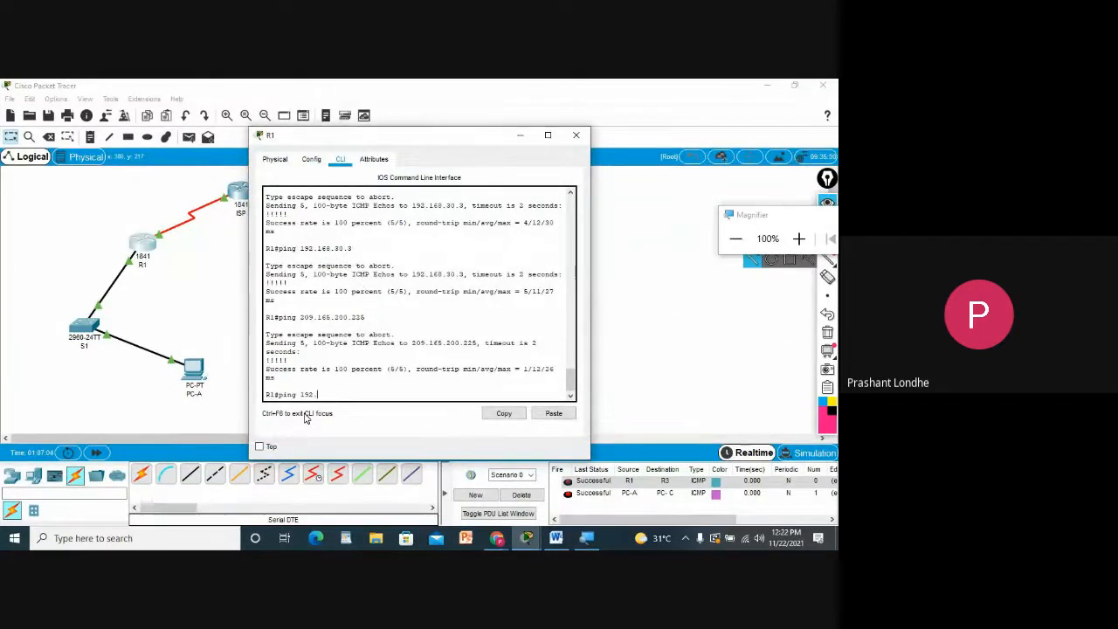
type("168.303")
key("Return")
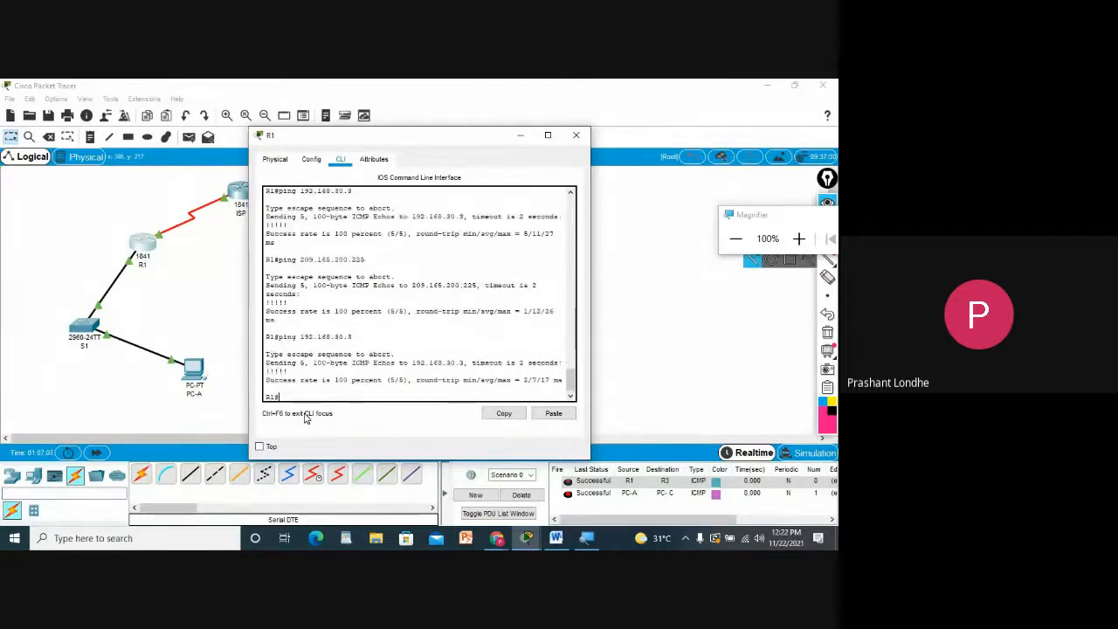
- Recall the last ping on R1, change its target to 192.168.30.1, run it, and close R1's window
key("Up")
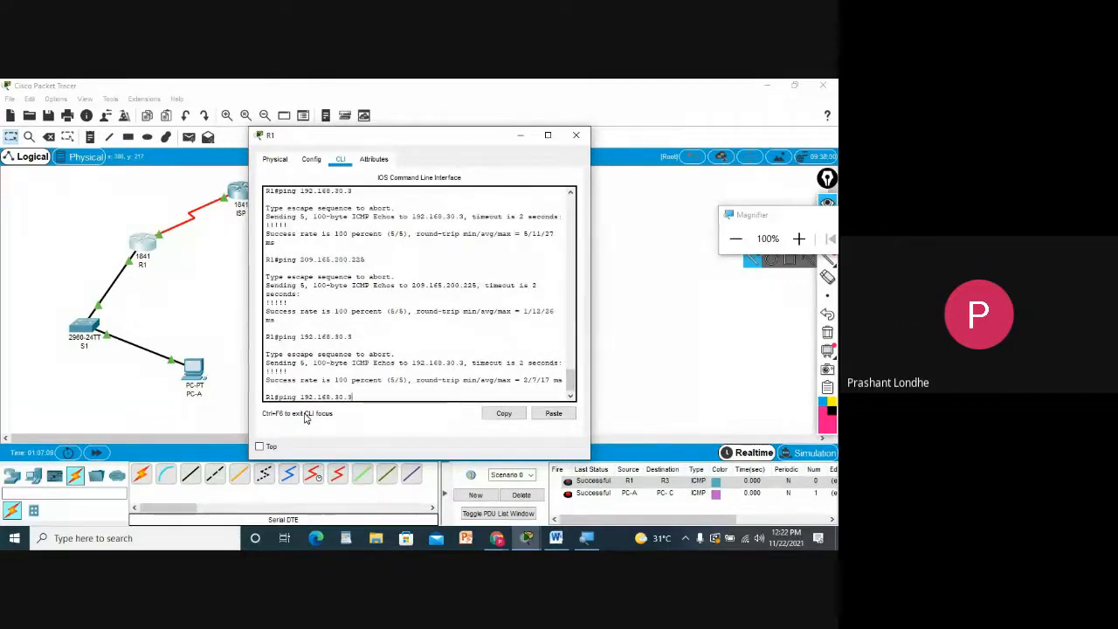
type("1")
key("Return")
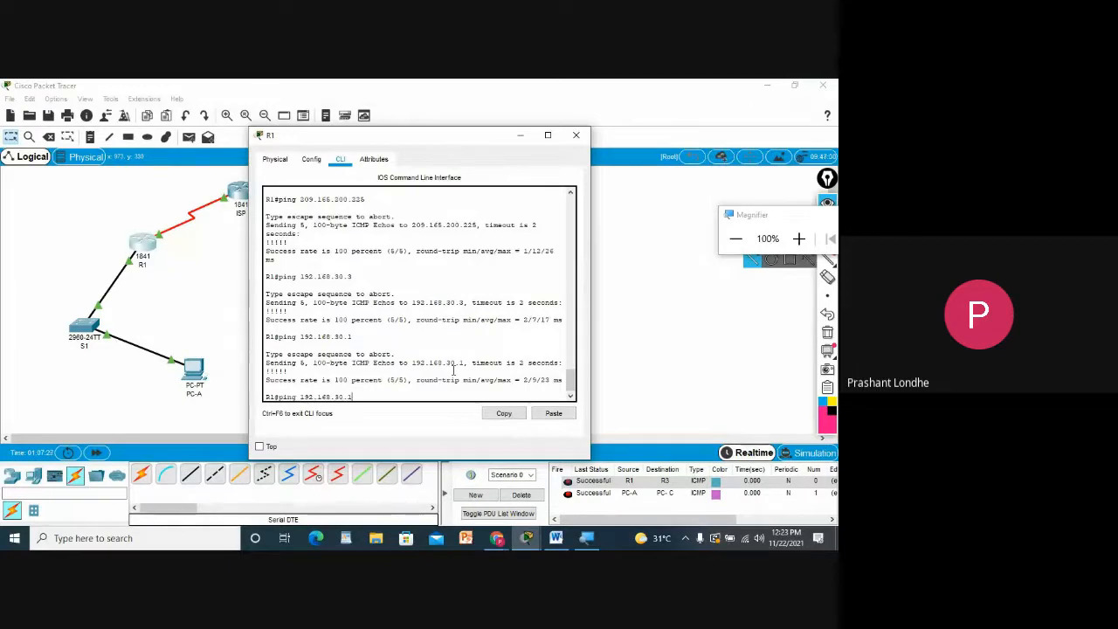
key("BackSpace")
key("BackSpace")
left_click(575, 135)
- Open PC-A's Command Prompt and run "ping 192.168.30.3"
left_click(193, 370)
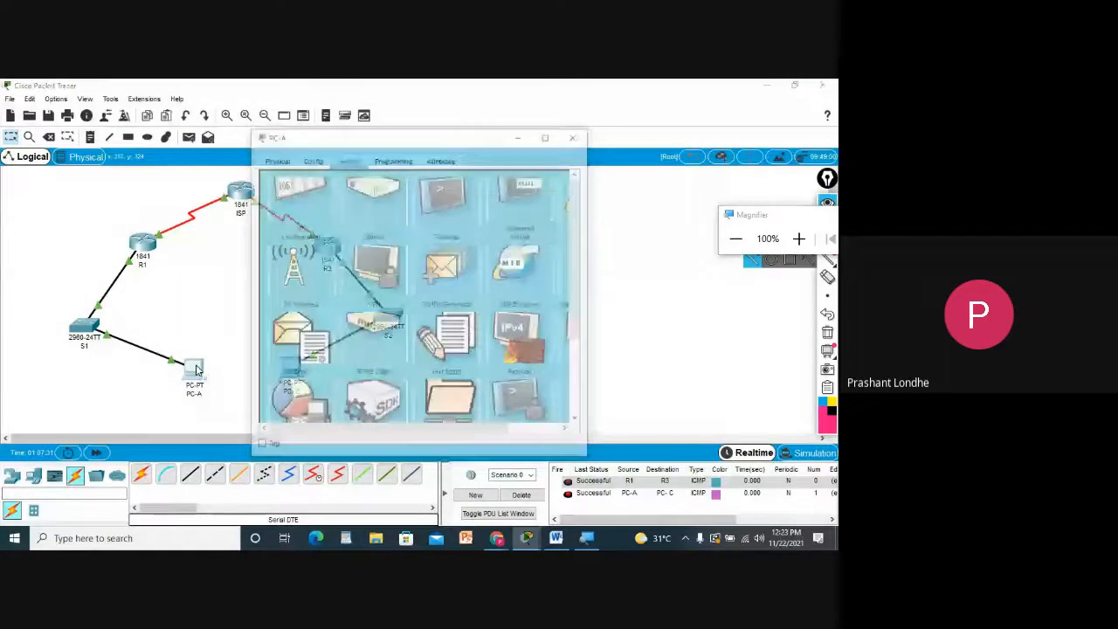
left_click(523, 208)
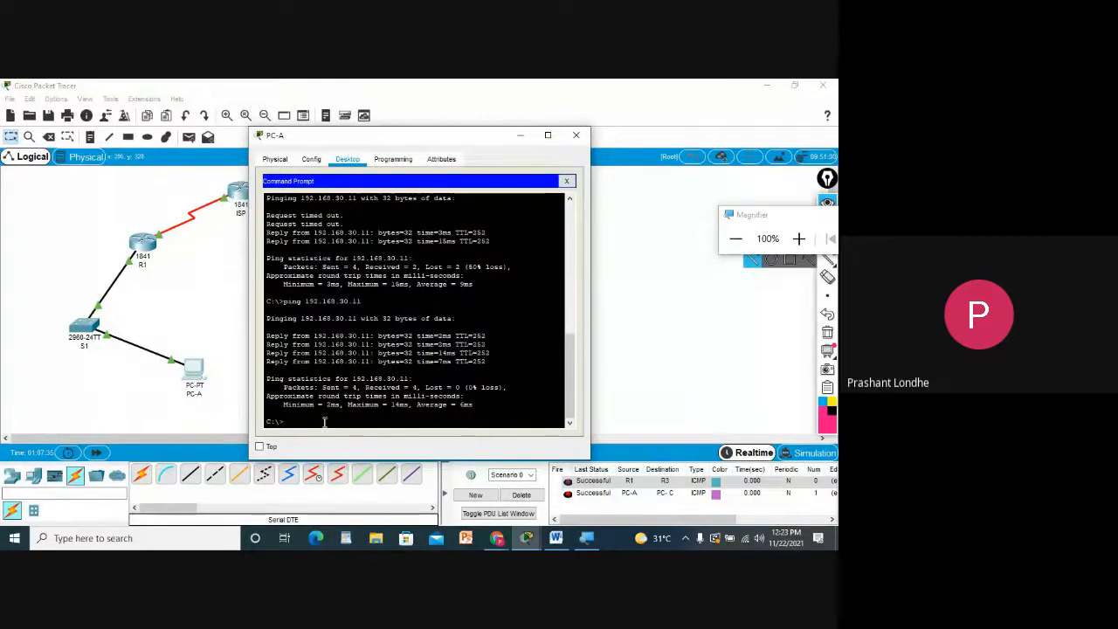
type("ping 192.168.")
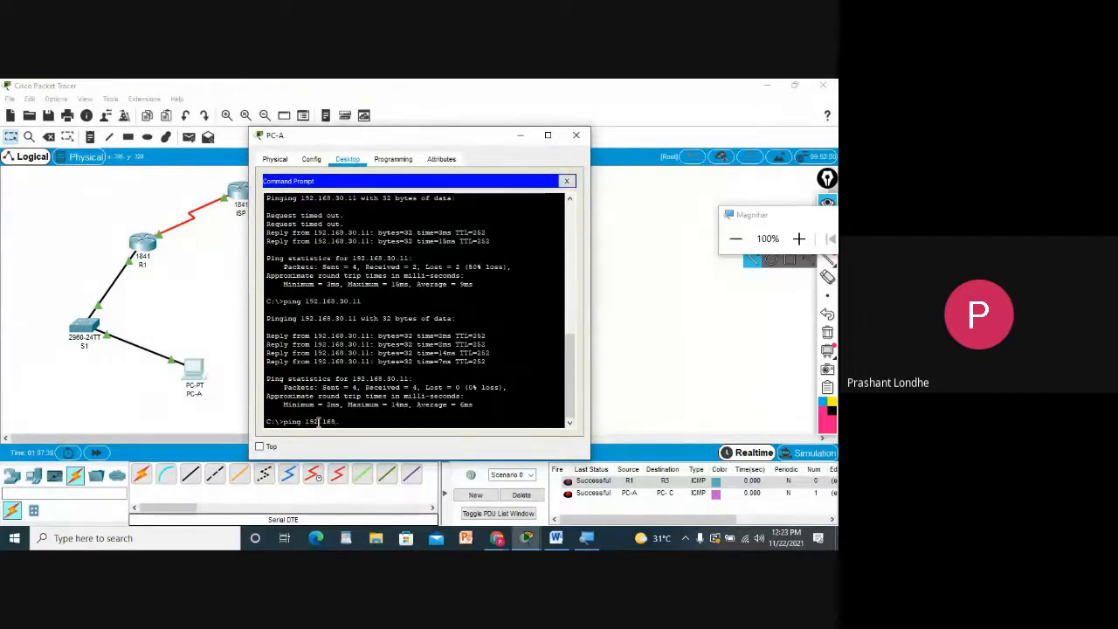
type("30.3")
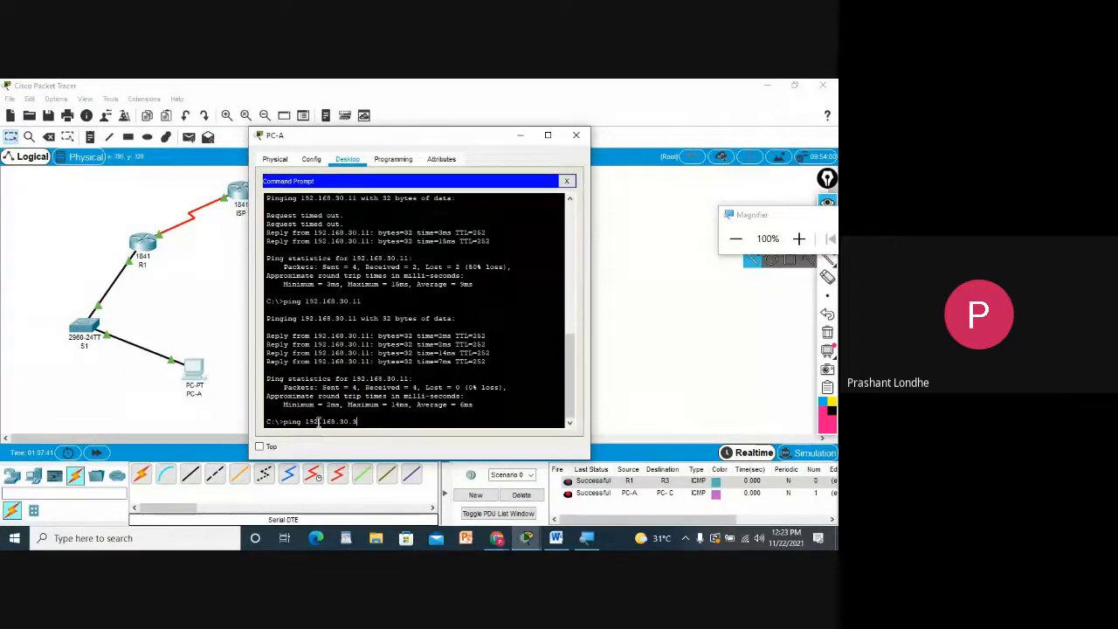
key("Return")
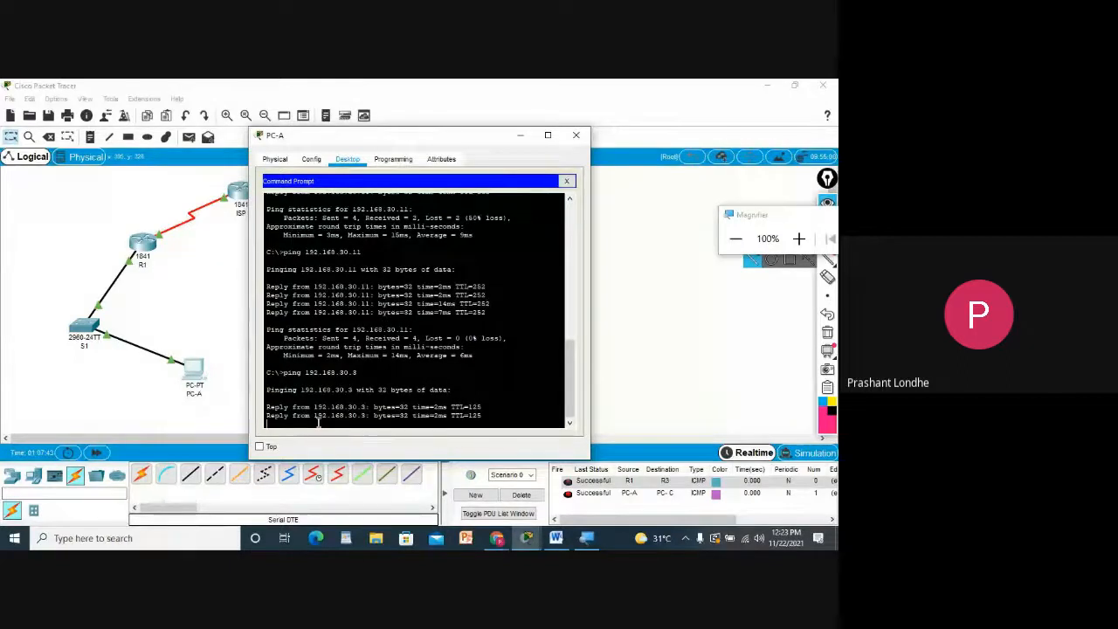
- Run "ping 192.168.30.1" from PC-A's Command Prompt
type("ping 192.168.30.")
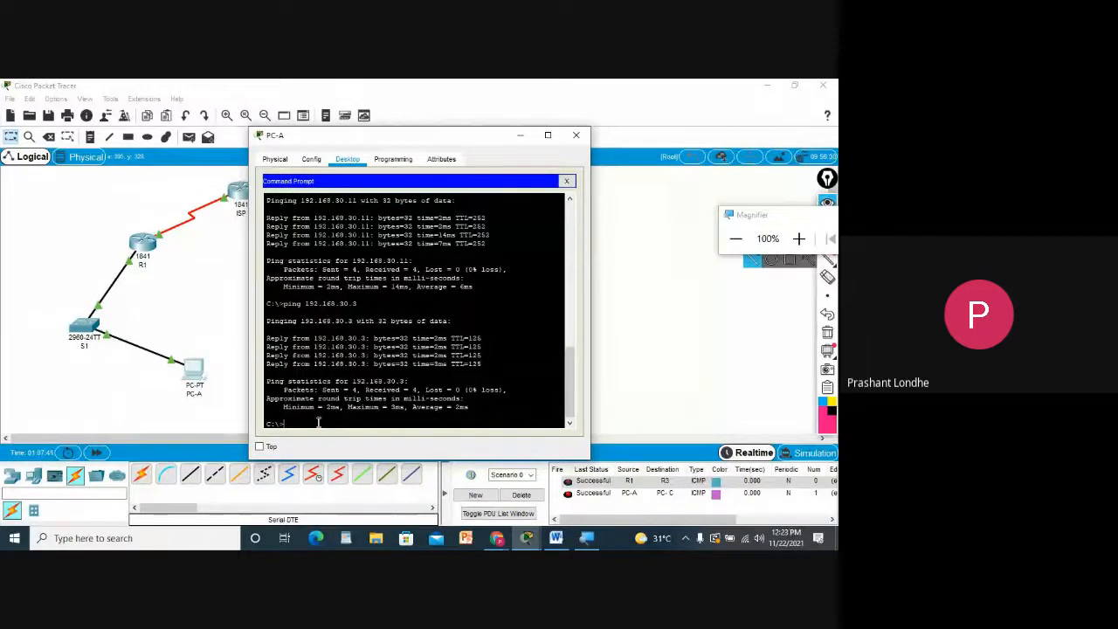
type("1")
key("Return")
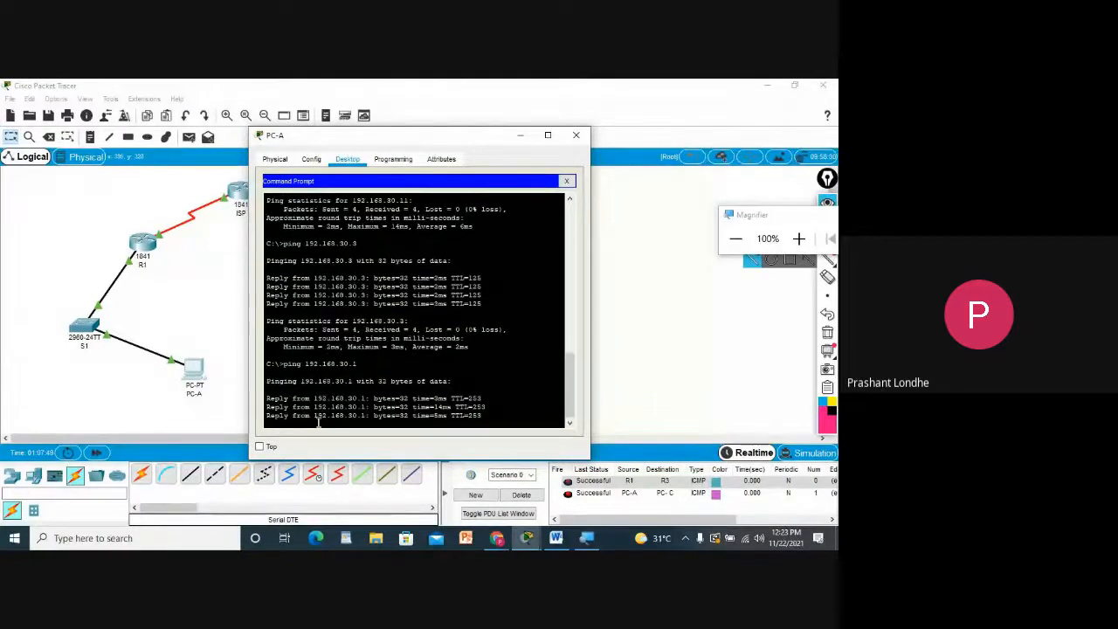
- Close PC-A's window, open PC-C's Command Prompt, and run "ping 192.168.10.3"
key("Up")
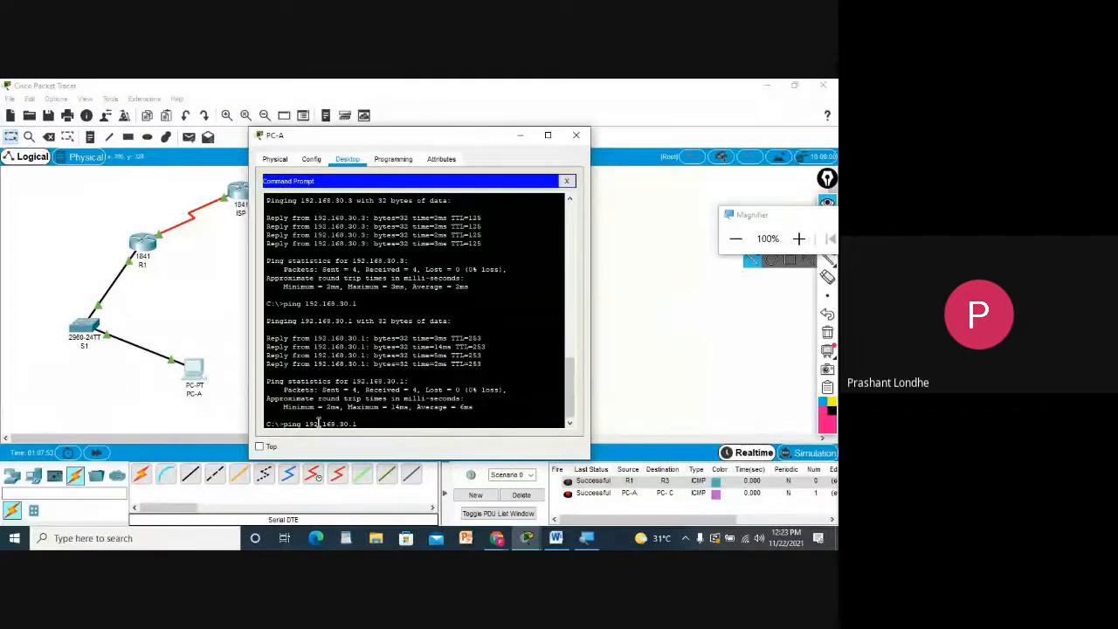
left_click(575, 135)
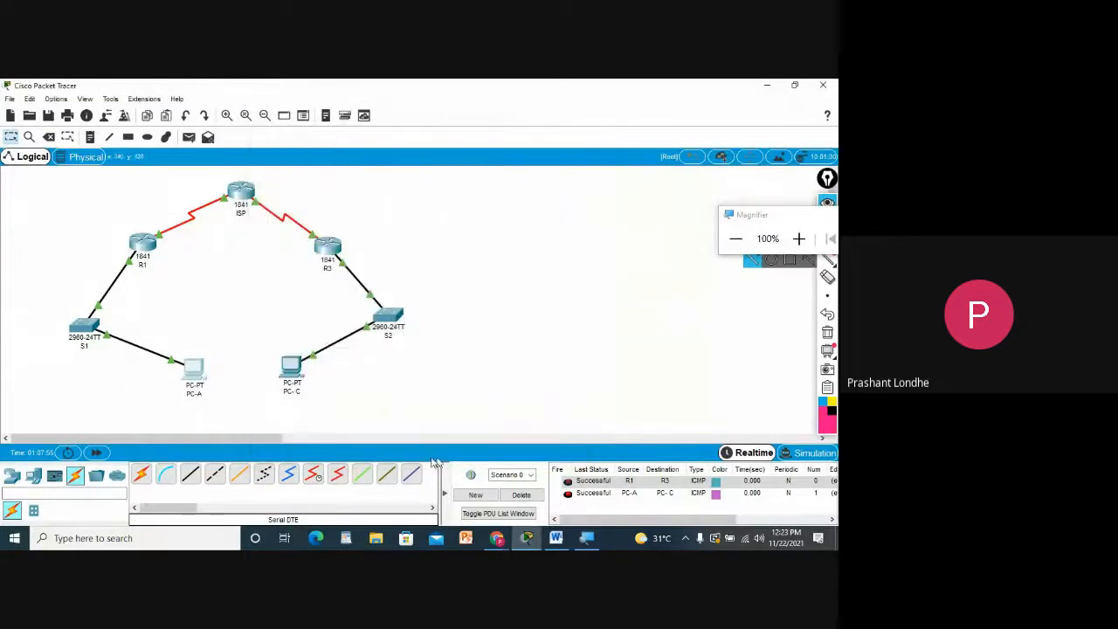
left_click(292, 365)
left_click(524, 192)
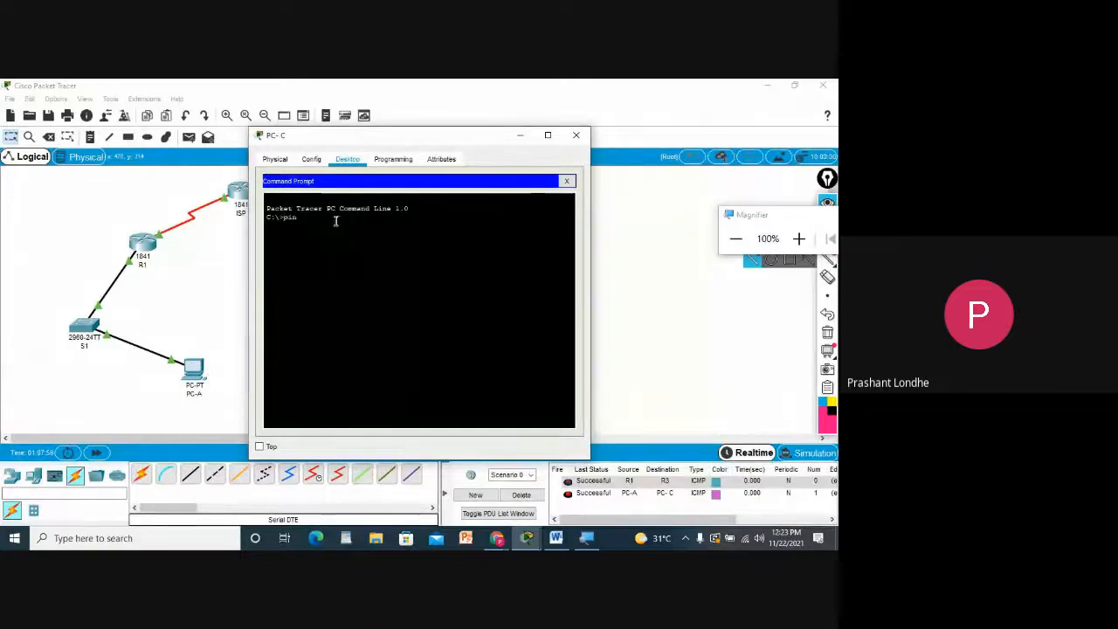
type("ping 192.168")
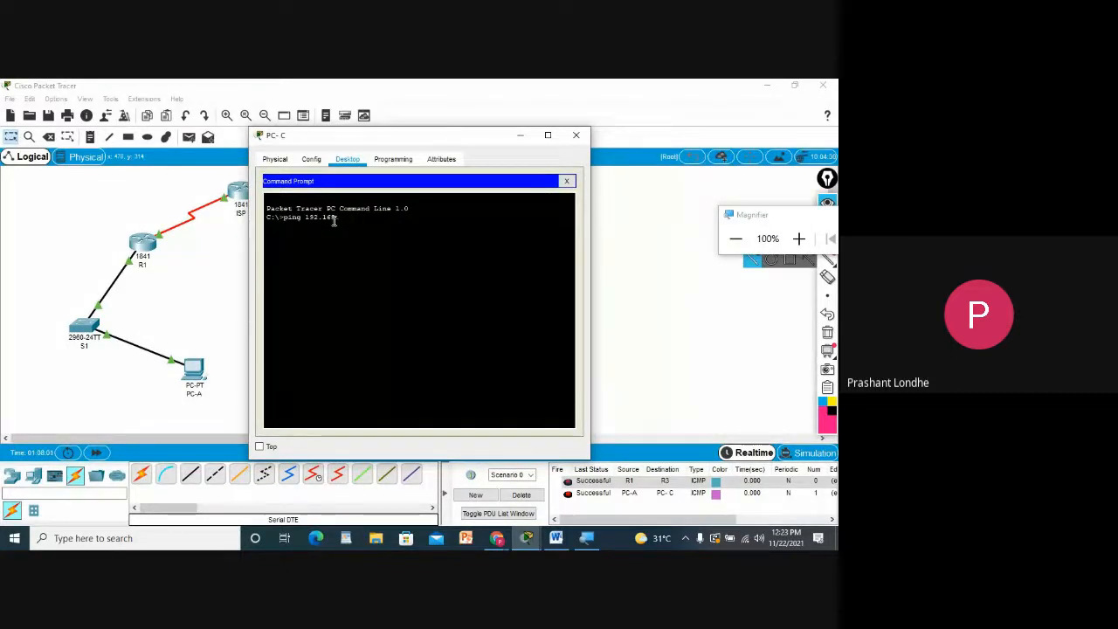
type(".10.3")
key("Return")
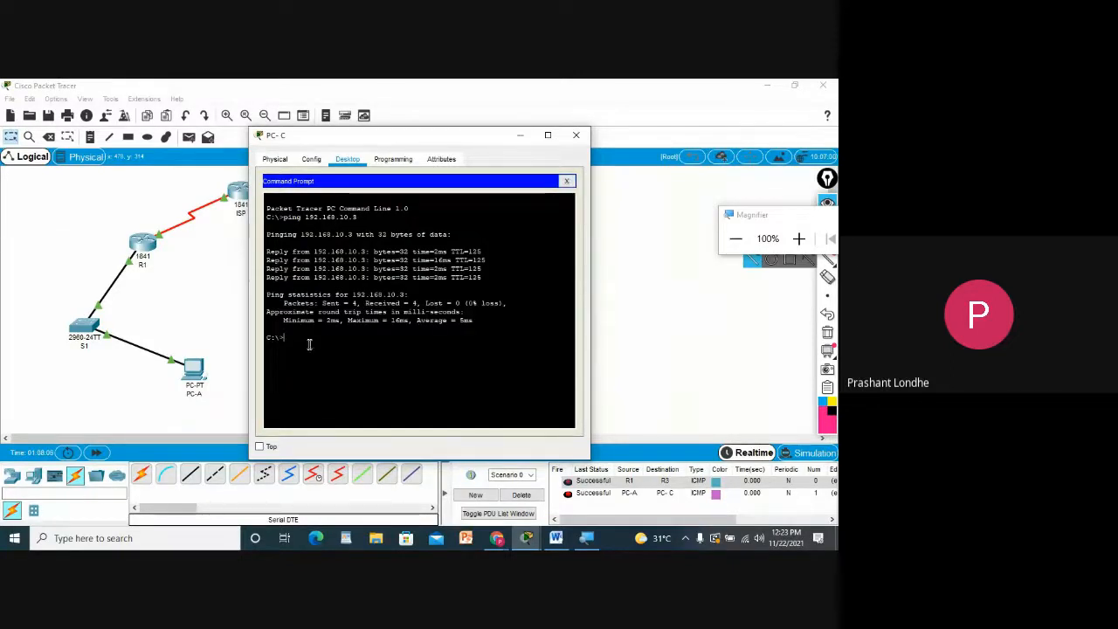
- Recall PC-C's last ping, change its target to 192.168.20.1, run it, and close PC-C's window
key("Up")
key("BackSpace")
key("BackSpace")
key("BackSpace")
key("BackSpace")
type("2.168.2")
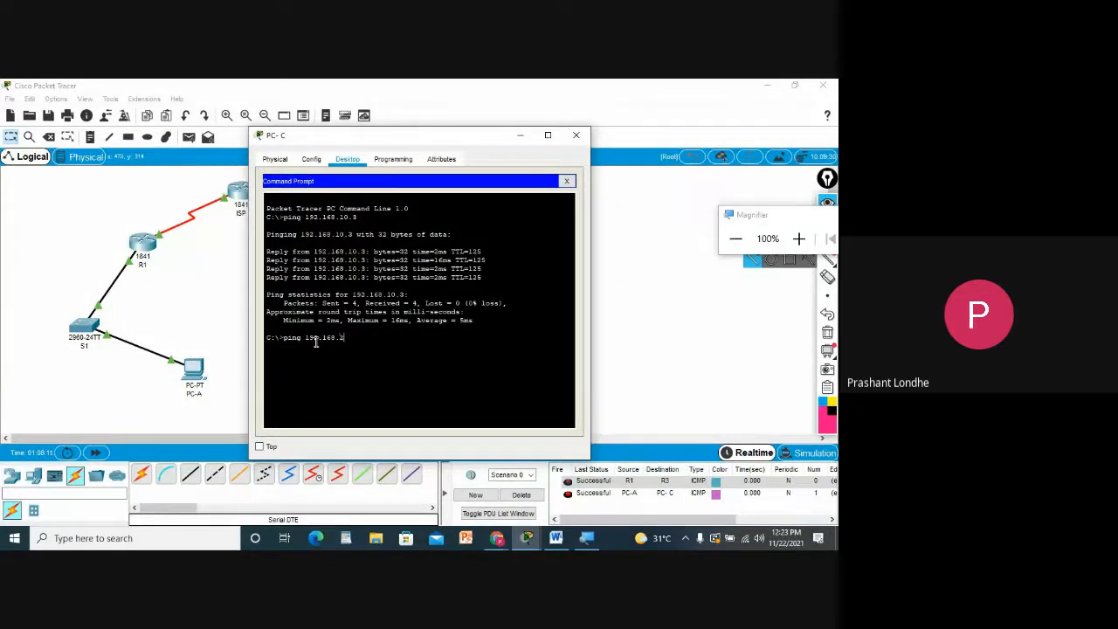
type("0.1")
key("Return")
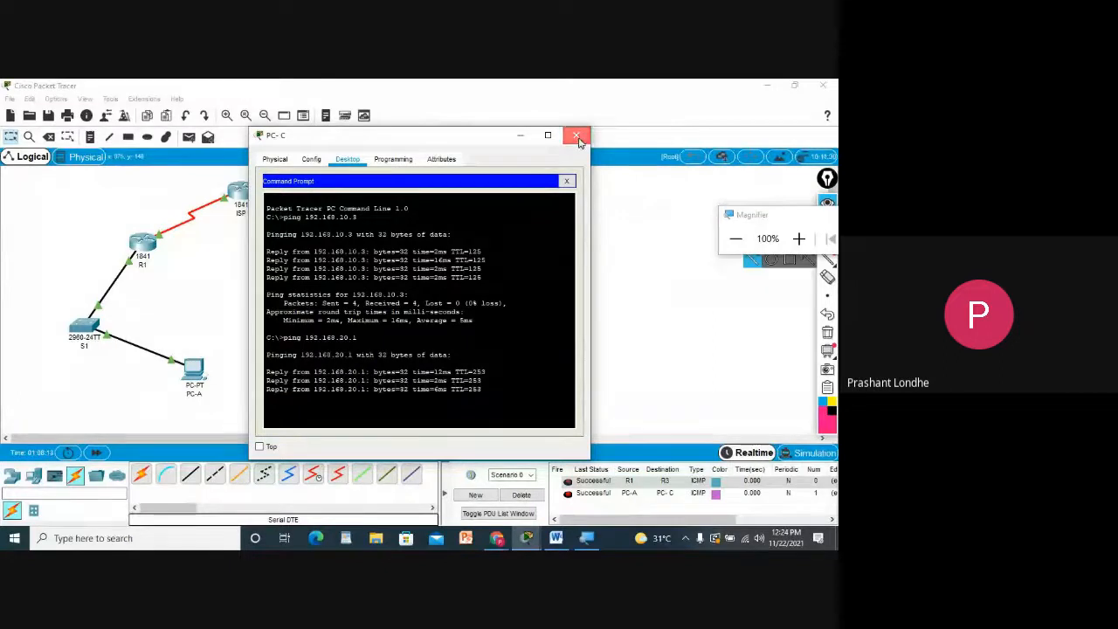
left_click(576, 136)
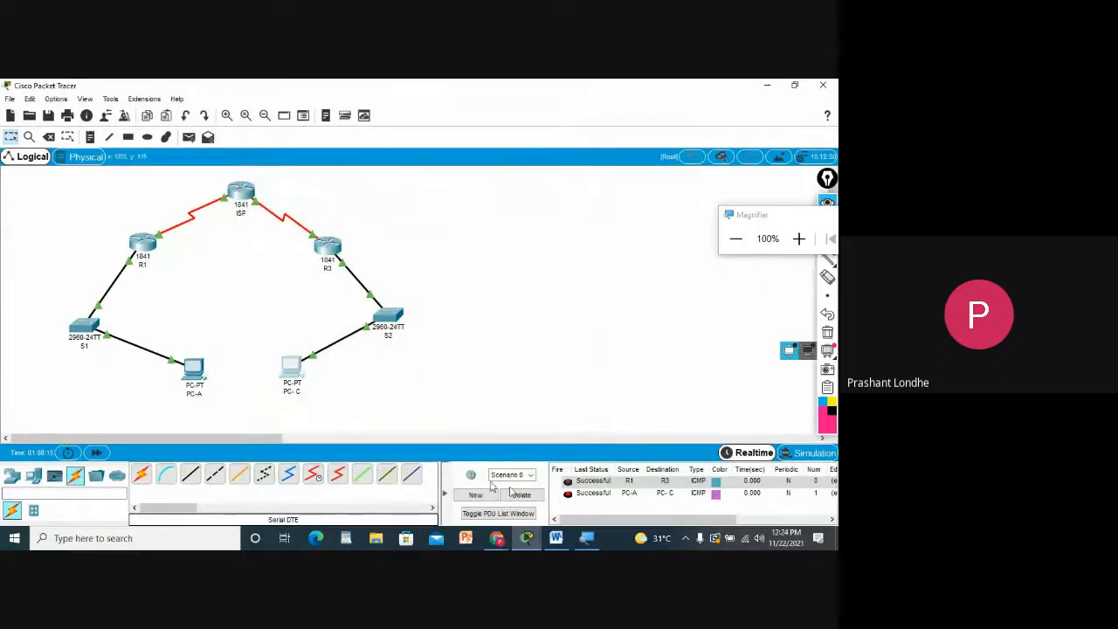
- In R3's CLI, recall the ACL remark, run it as "access-list 1 remark deny R1 LANs Access", and close R3's window
left_click(328, 248)
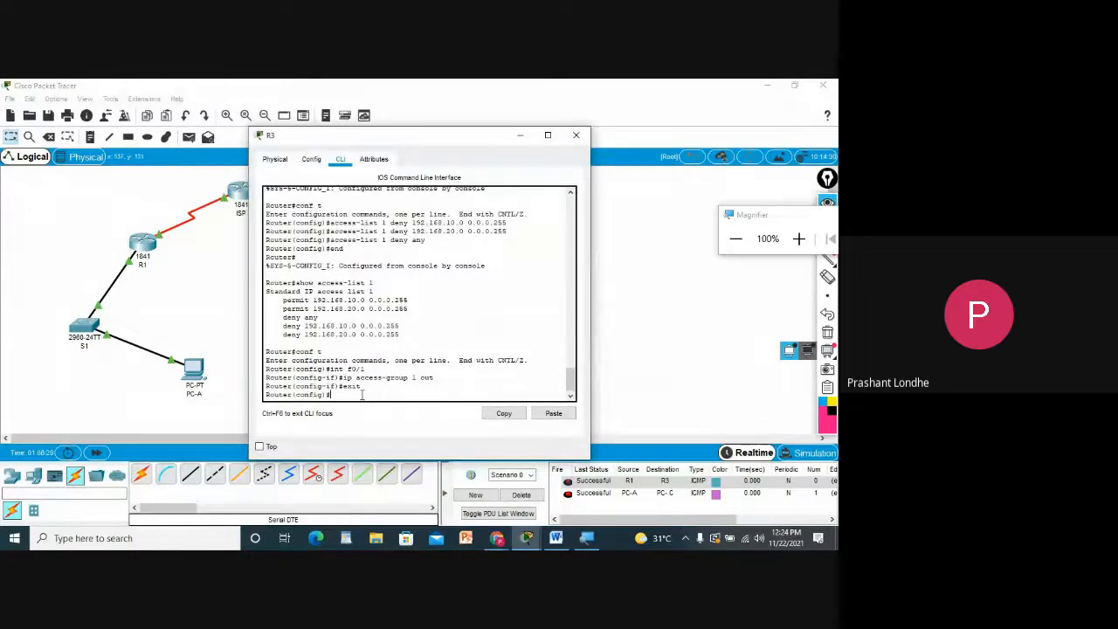
key("Up")
key("Up")
key("Up")
key("Up")
key("Up")
key("Up")
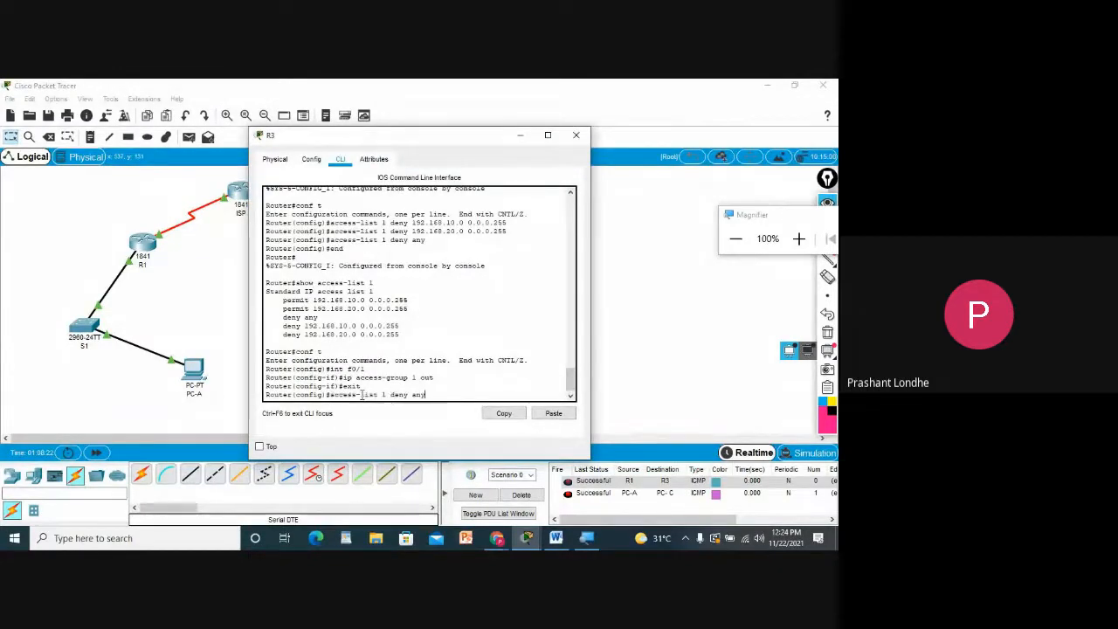
key("Up")
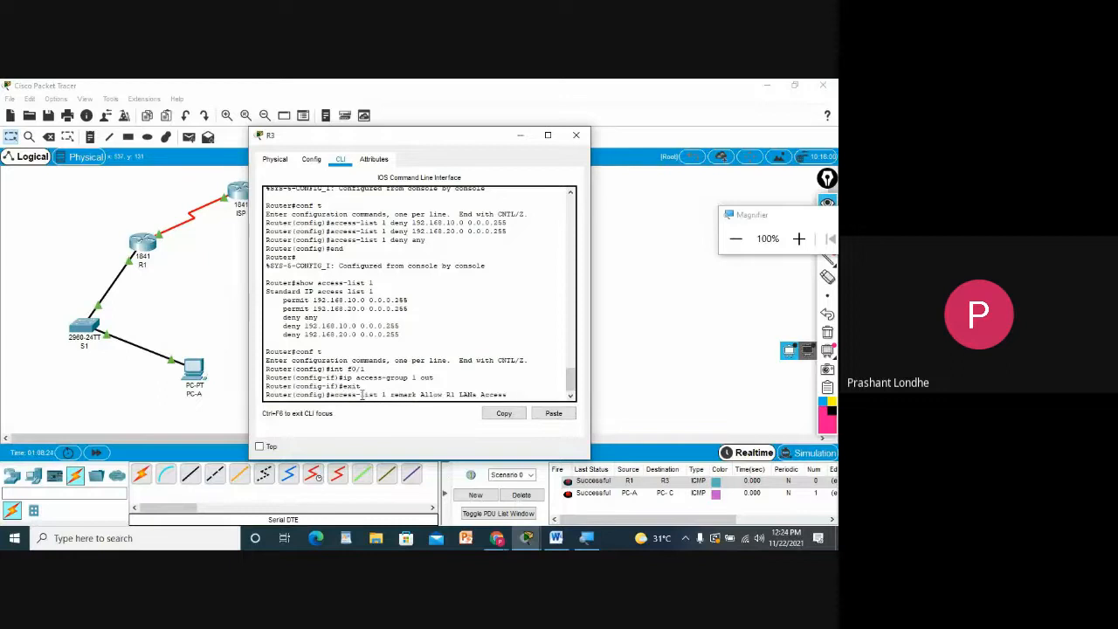
key("Left")
key("Left")
key("Left")
key("Left")
key("Left")
key("Left")
key("Left")
key("Left")
key("Left")
key("Left")
key("Left")
key("BackSpace")
key("BackSpace")
key("BackSpace")
key("BackSpace")
key("BackSpace")
type("deb")
key("BackSpace")
type("ny")
key("Return")
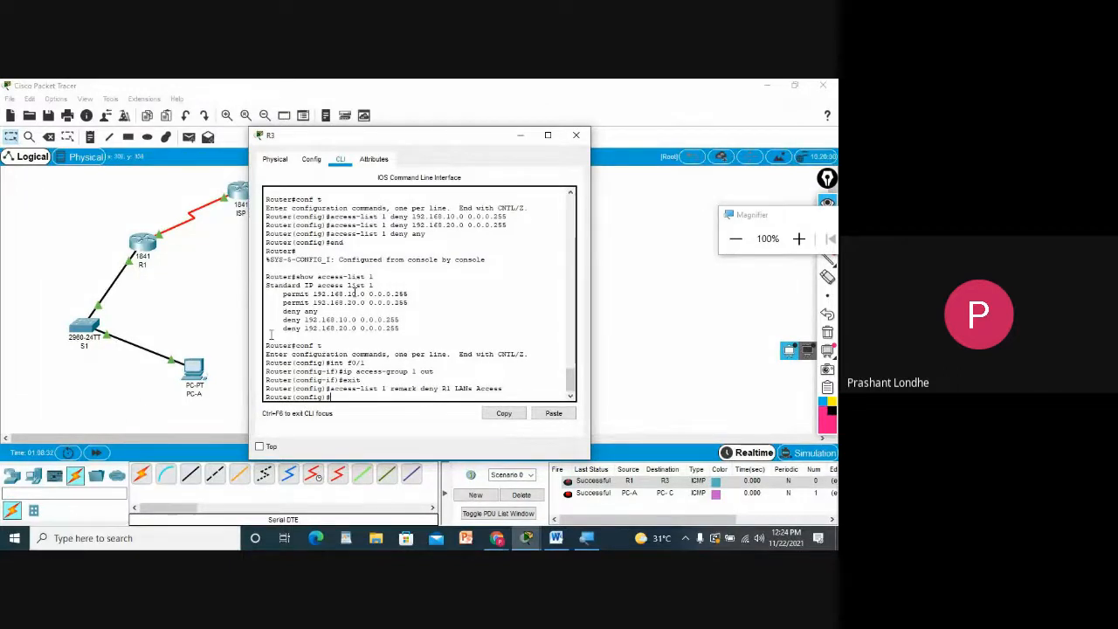
mouse_move(526, 537)
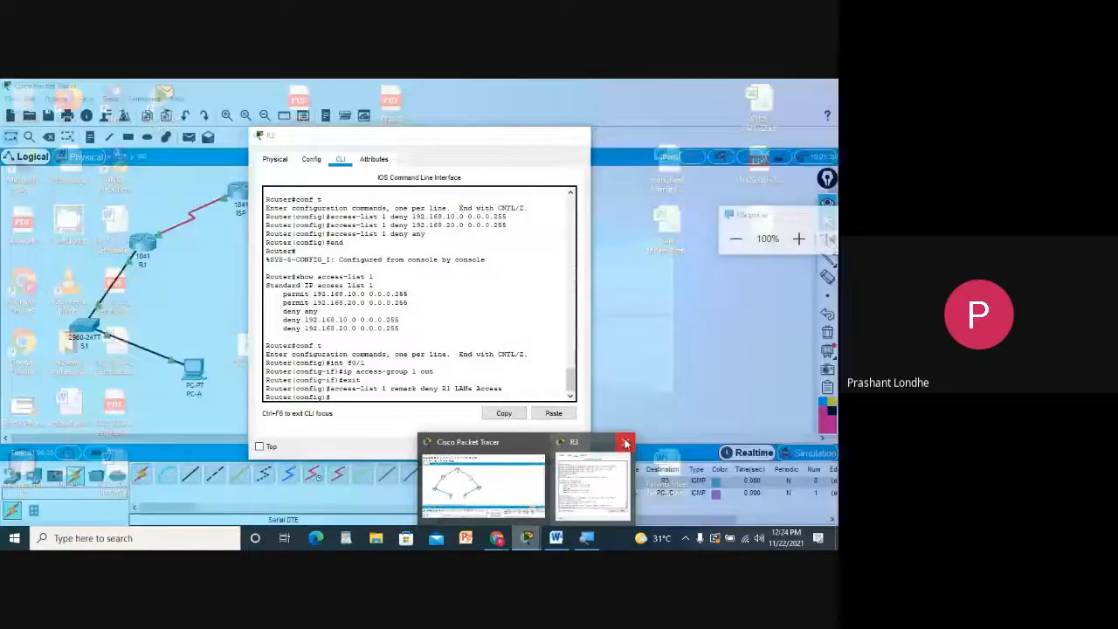
left_click(626, 444)
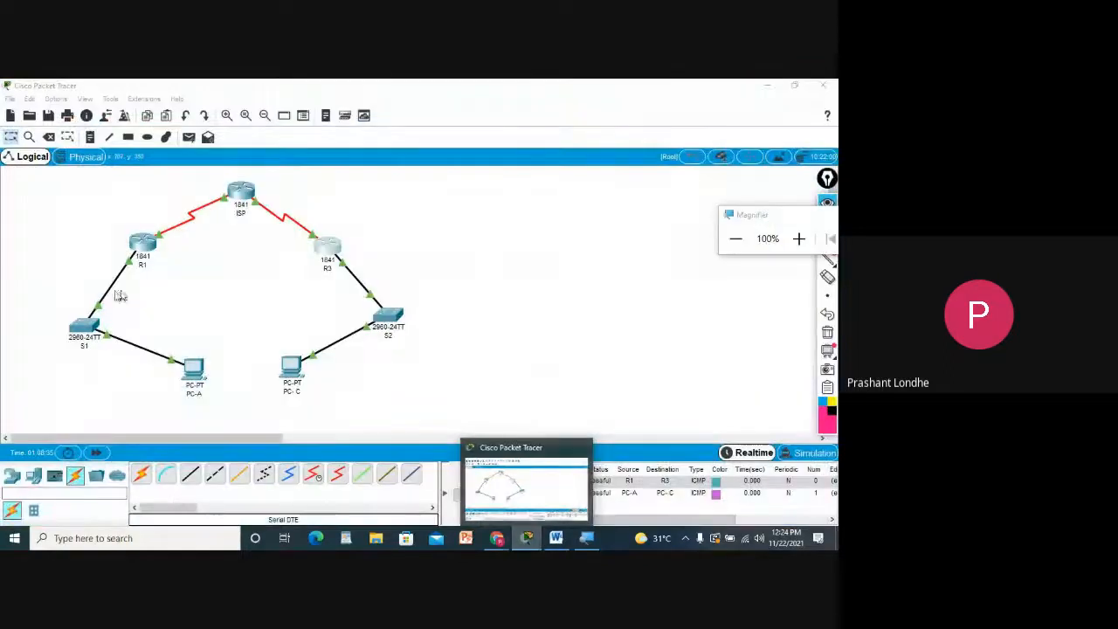
- Open R1's CLI and run "ping 192.168.30.3" again to retest access to R3's LAN
left_click(144, 248)
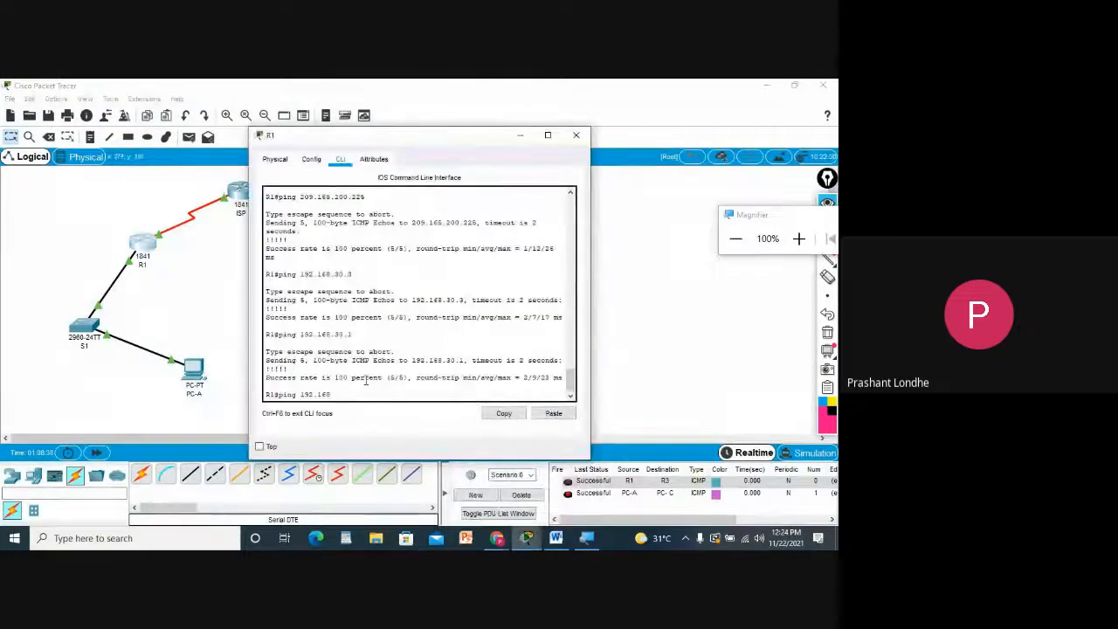
type(".30.3")
key("Return")
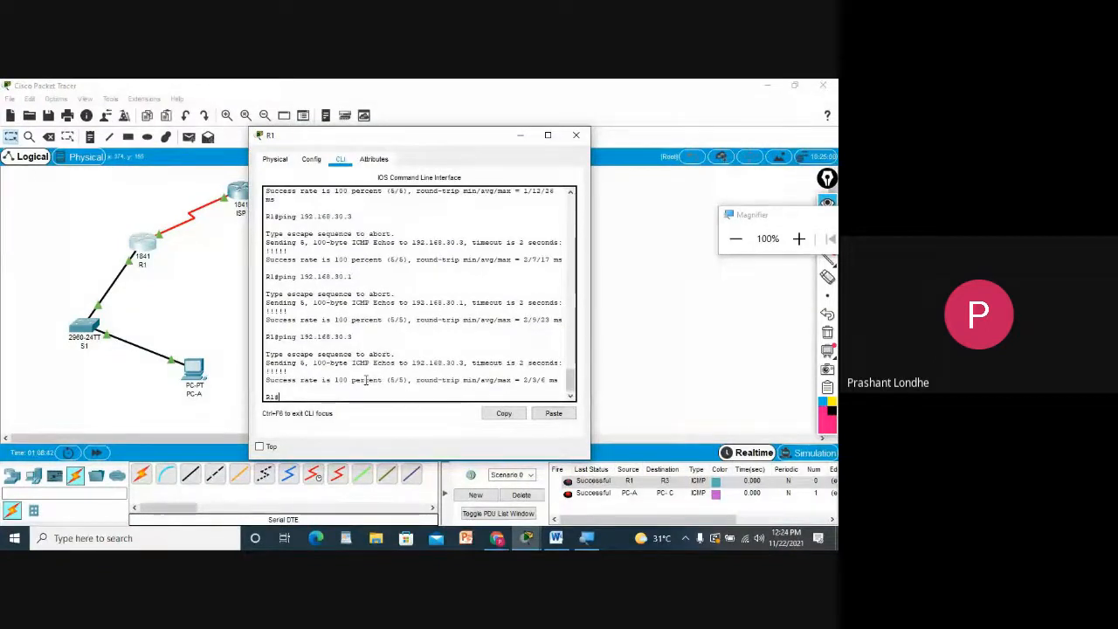
- Recall R1's last ping, change its target to 192.168.30.1, run it, and close the router's window
key("Up")
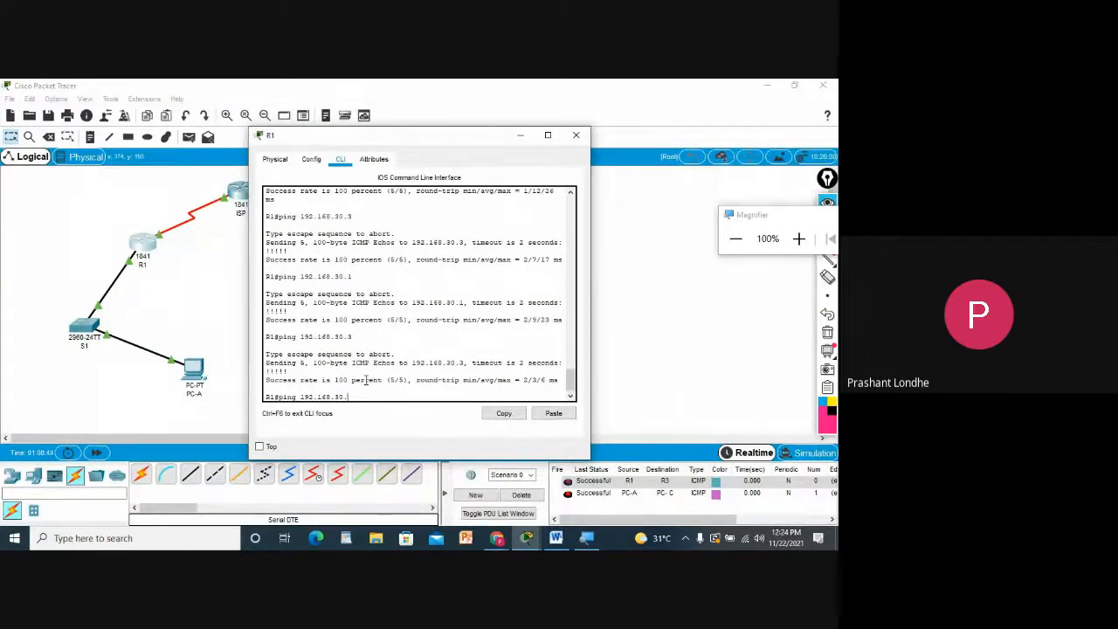
type("1")
key("Return")
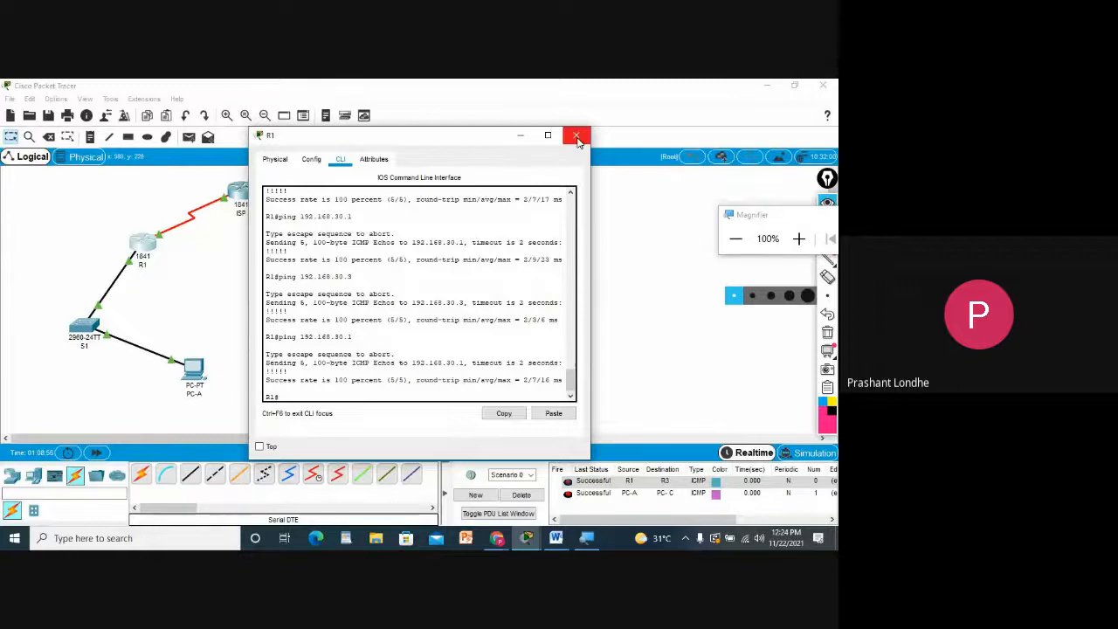
left_click(576, 137)
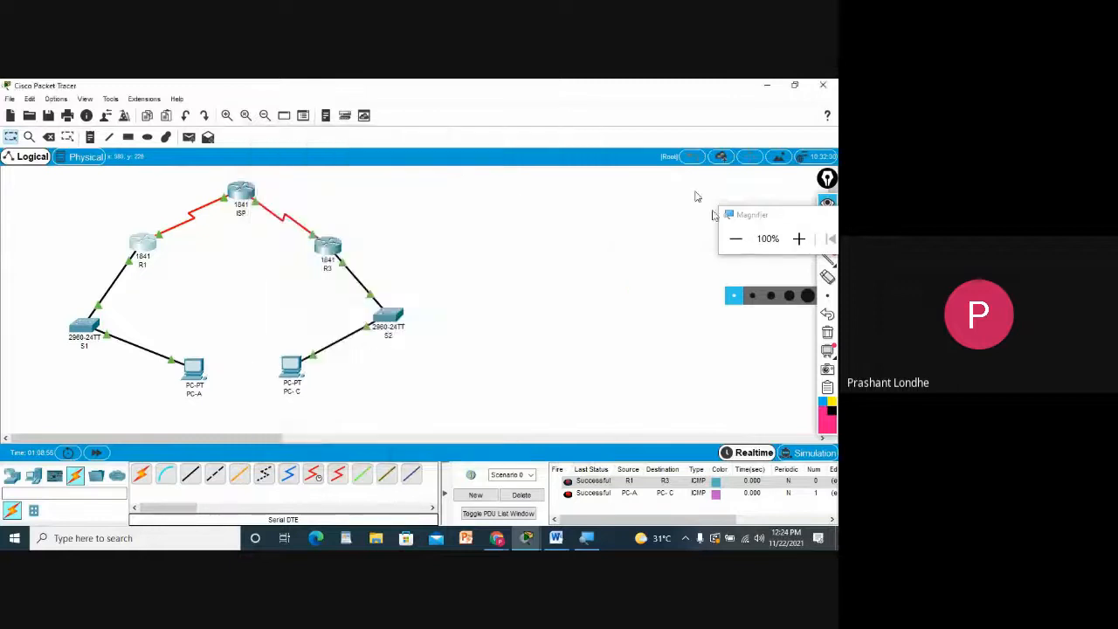
- Switch to the Google Meet call in Chrome and stop the meeting recording
left_click(499, 540)
left_click(528, 539)
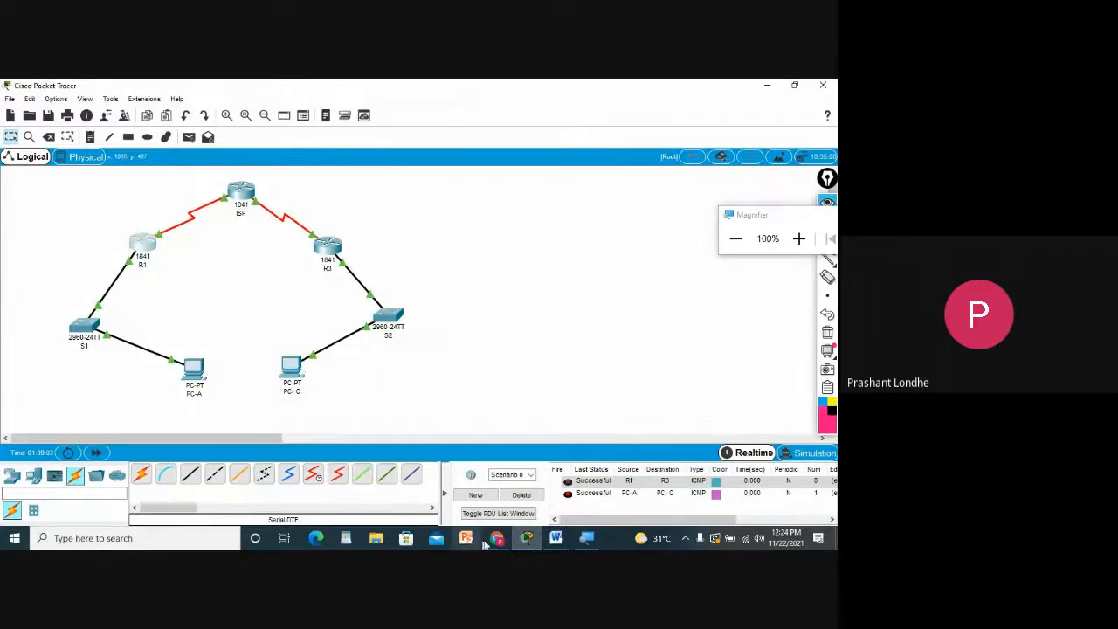
mouse_move(503, 541)
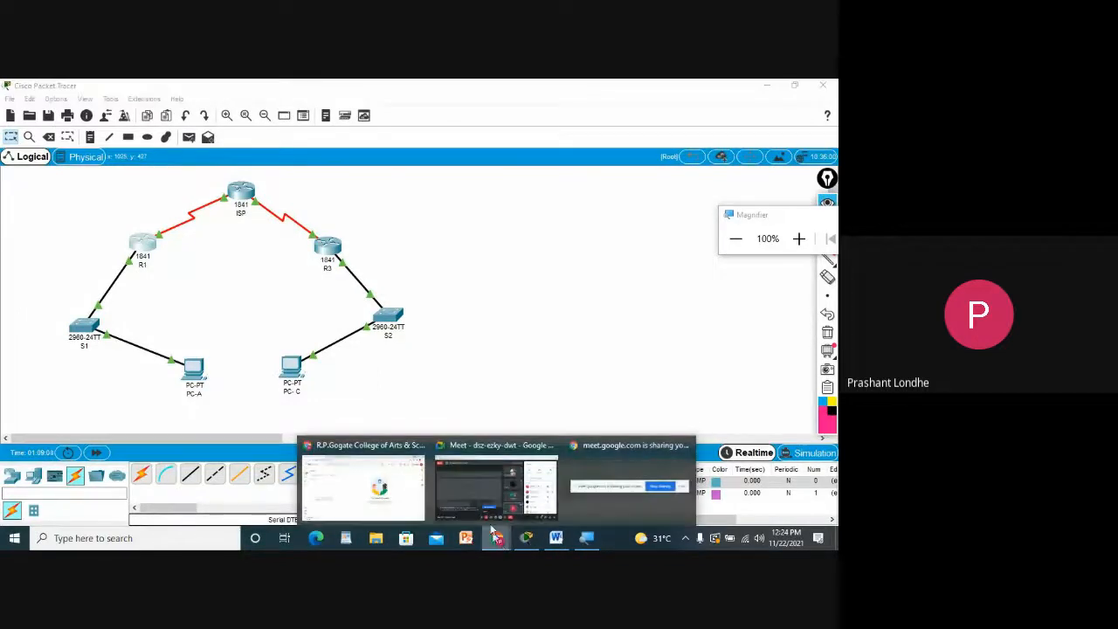
left_click(499, 489)
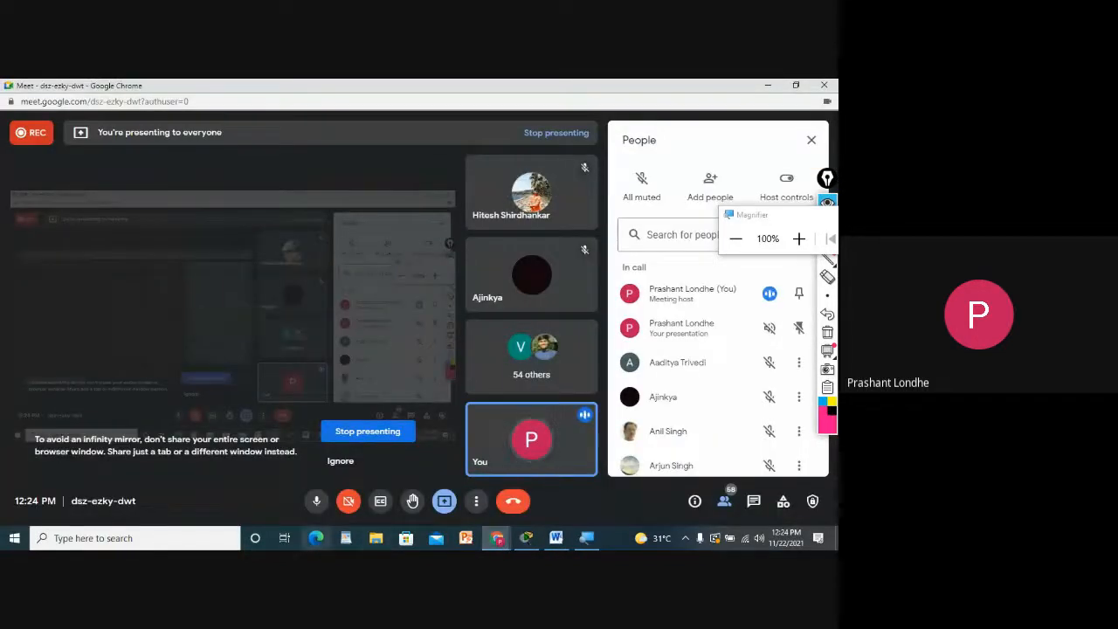
left_click(476, 502)
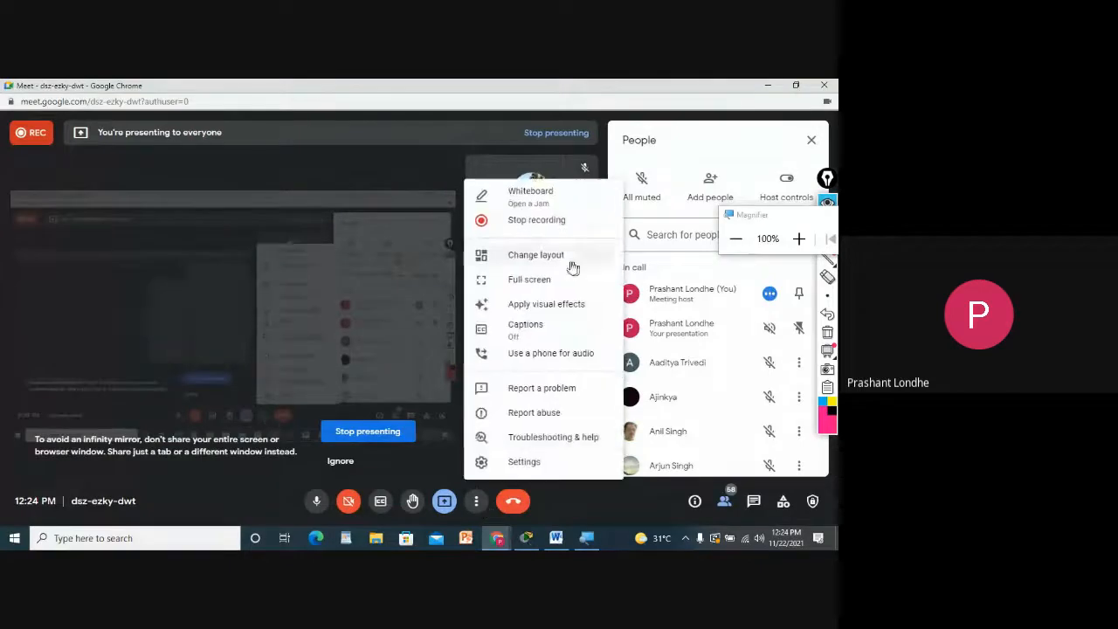
left_click(524, 219)
left_click(712, 413)
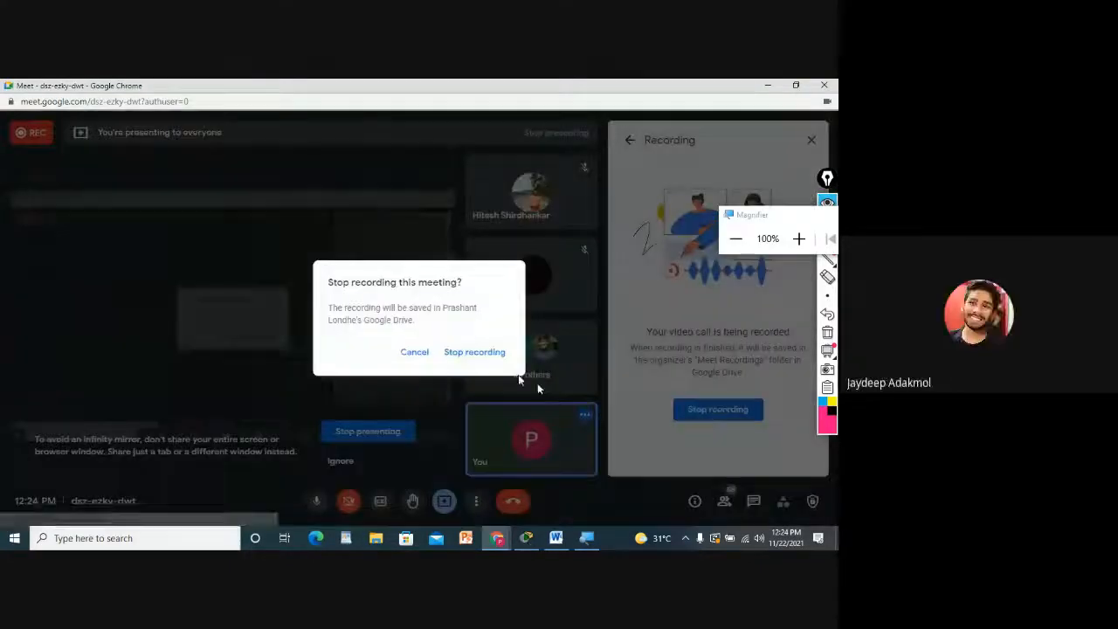